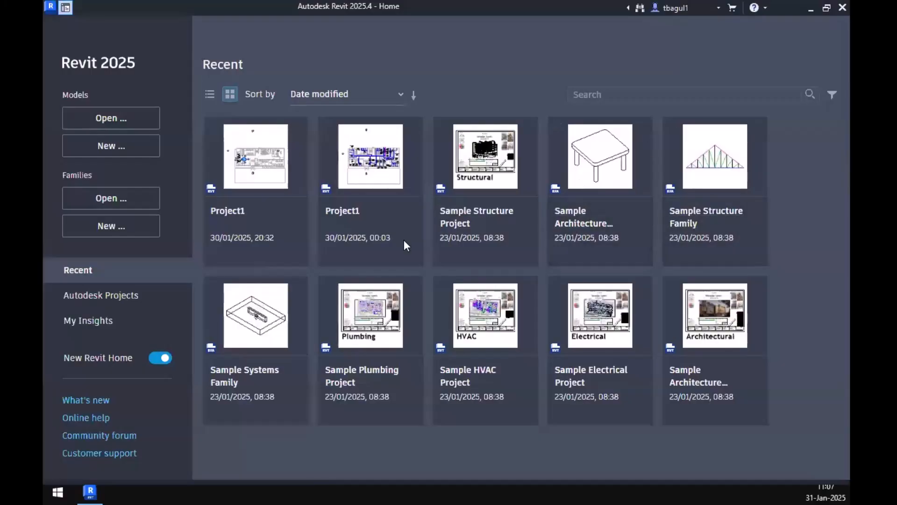
# Open the most recent Project1 file and display its 1 - Power floor plan around the Surgery Room.
pyautogui.click(255, 168)
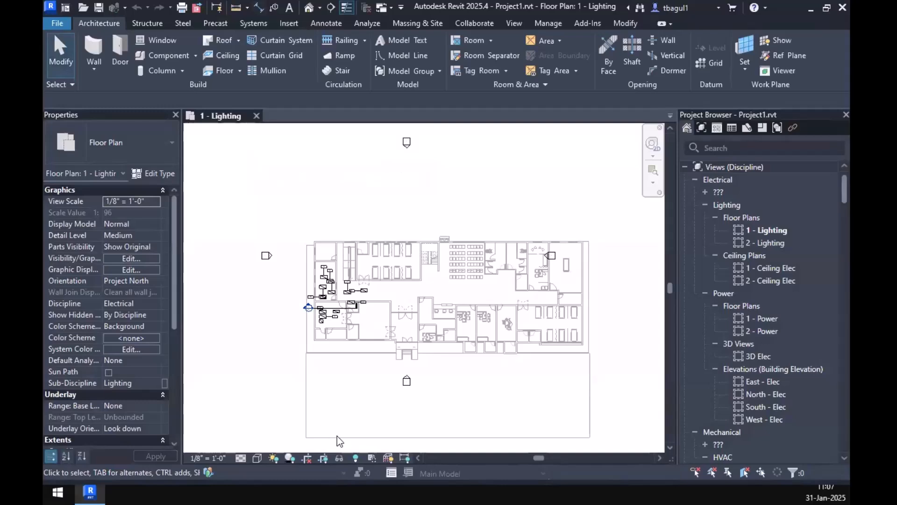
pyautogui.scroll(5, 315, 311)
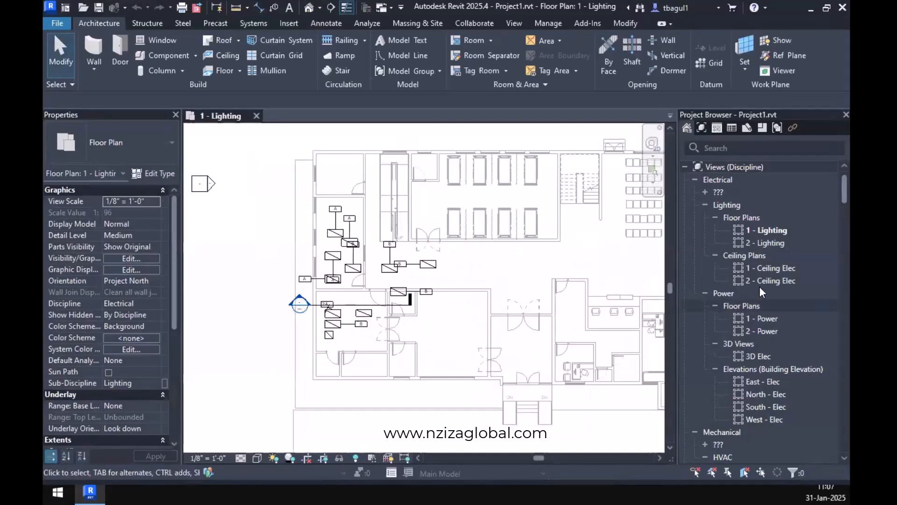
pyautogui.click(768, 323)
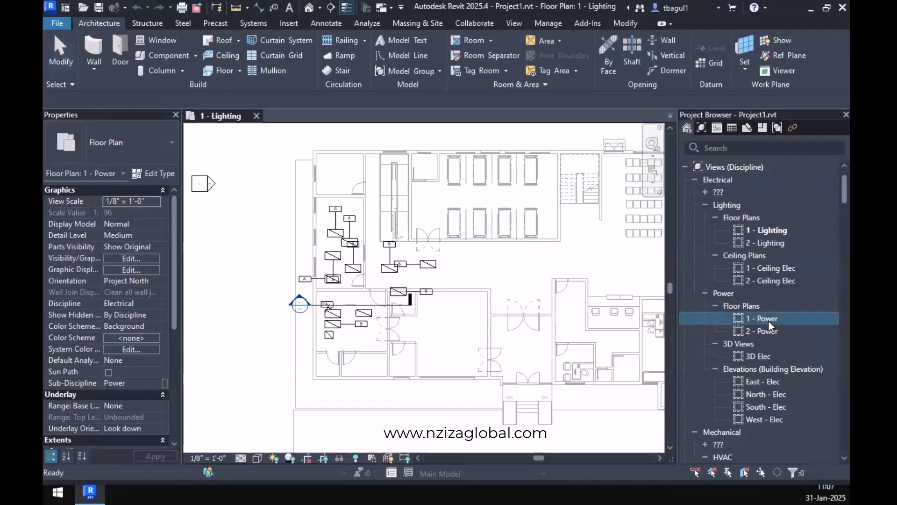
pyautogui.doubleClick(769, 323)
pyautogui.scroll(5, 351, 304)
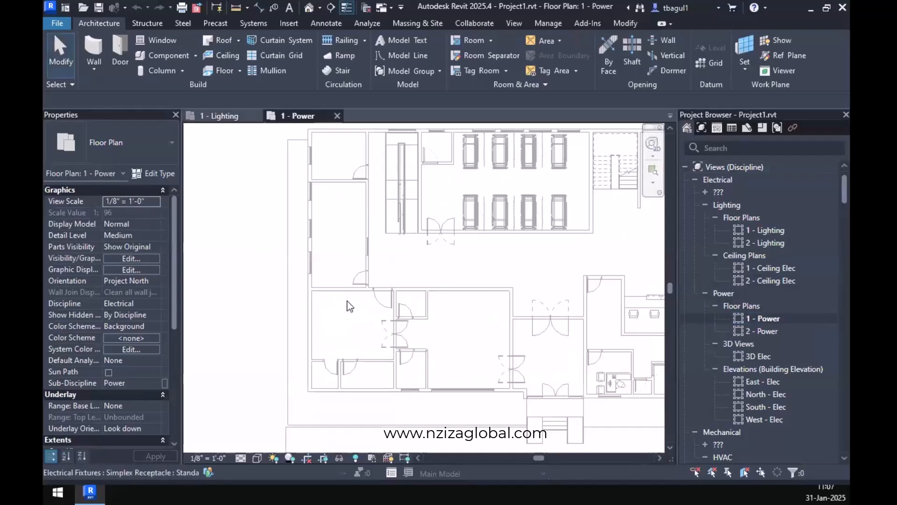
pyautogui.moveTo(408, 336); pyautogui.dragTo(425, 311, button='middle')
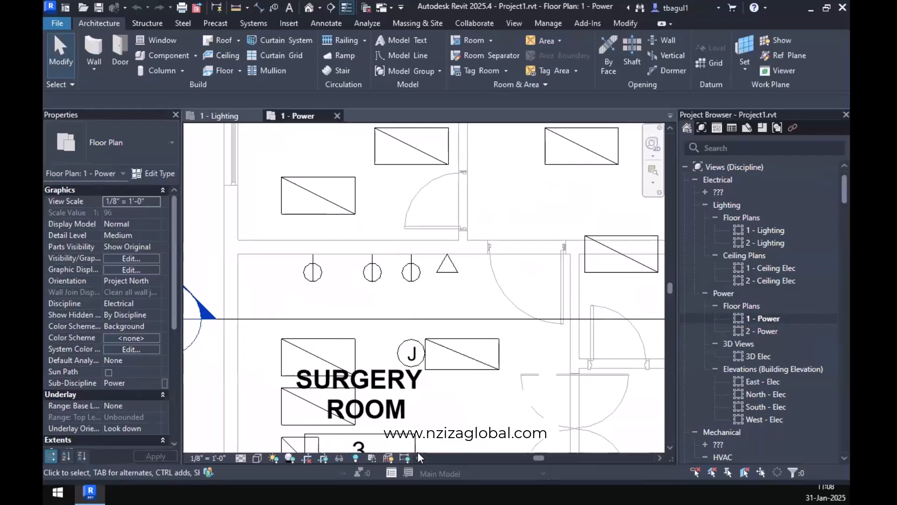
# Collapse the Annotation Symbols families and widen the Project Browser so the full electrical family names can be read.
pyautogui.scroll(-8, 748, 349)
pyautogui.scroll(-15, 748, 347)
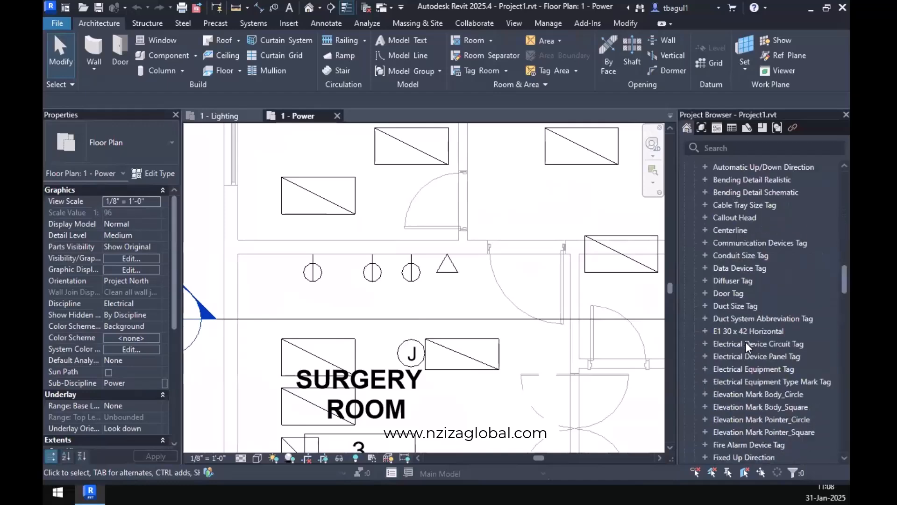
pyautogui.scroll(9, 748, 346)
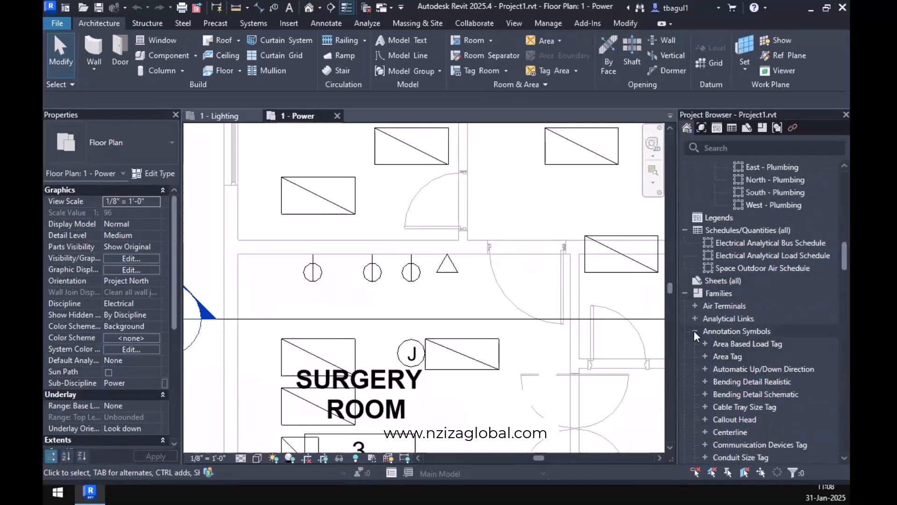
pyautogui.click(695, 332)
pyautogui.scroll(-2, 701, 365)
pyautogui.scroll(-15, 700, 365)
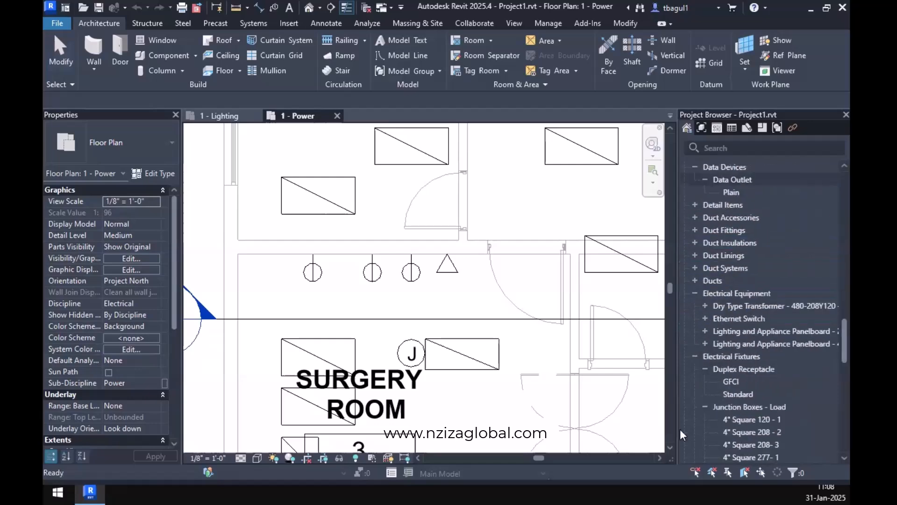
pyautogui.scroll(3, 700, 367)
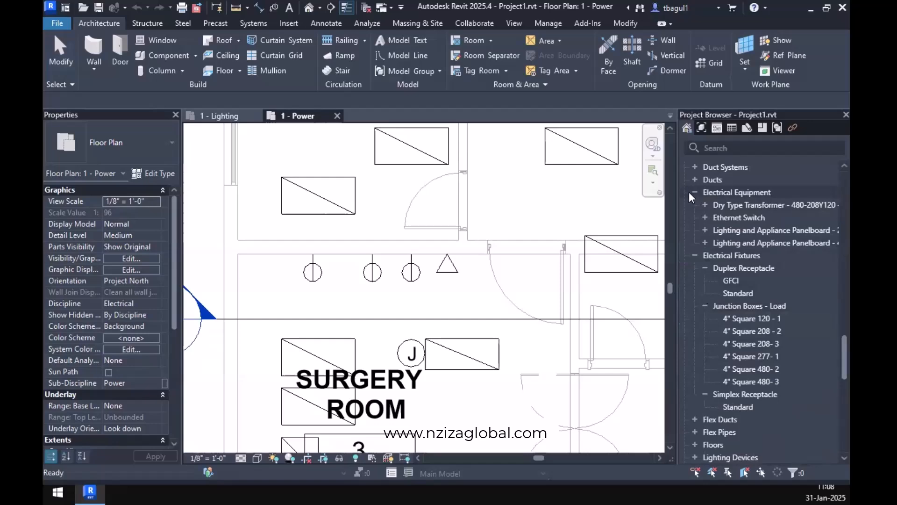
pyautogui.moveTo(676, 236); pyautogui.dragTo(457, 236)
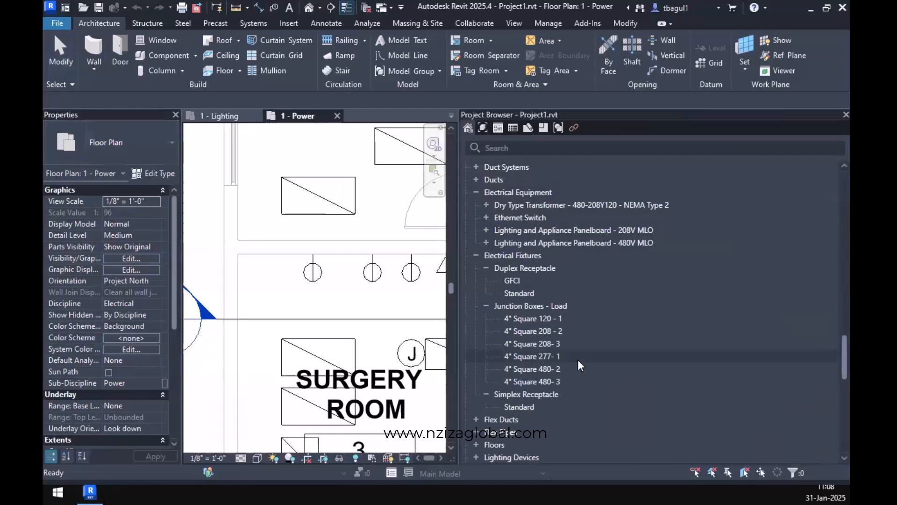
# Browse the loaded electrical families and expand the types of Lighting and Appliance Panelboard - 208V MLO under Electrical Equipment.
pyautogui.scroll(5, 572, 362)
pyautogui.scroll(6, 573, 363)
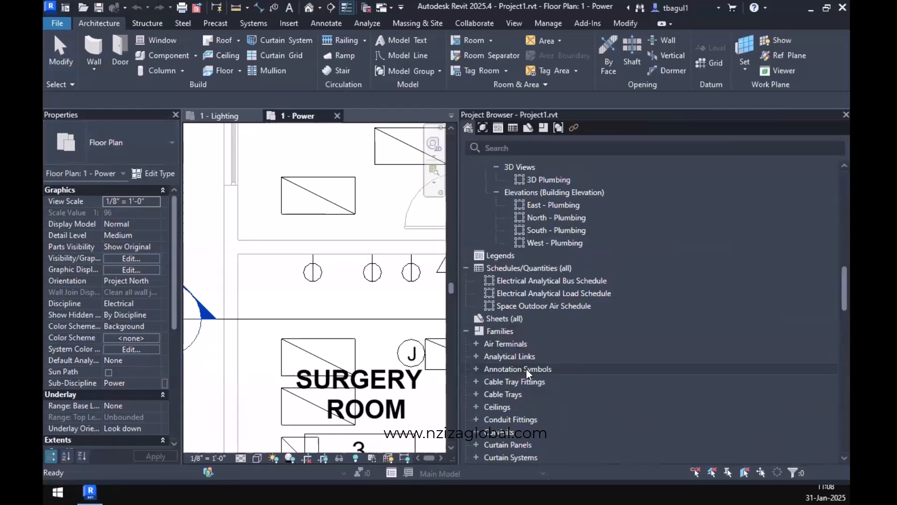
pyautogui.scroll(-2, 523, 373)
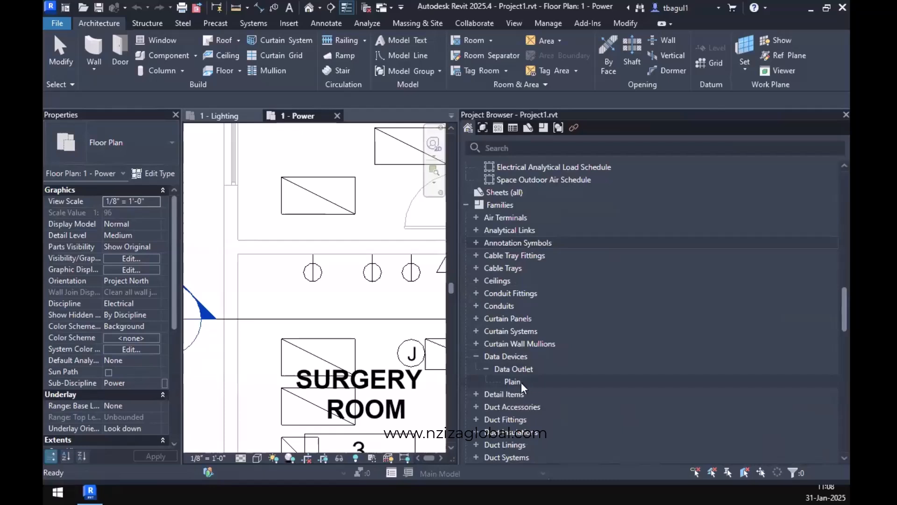
pyautogui.scroll(-6, 523, 388)
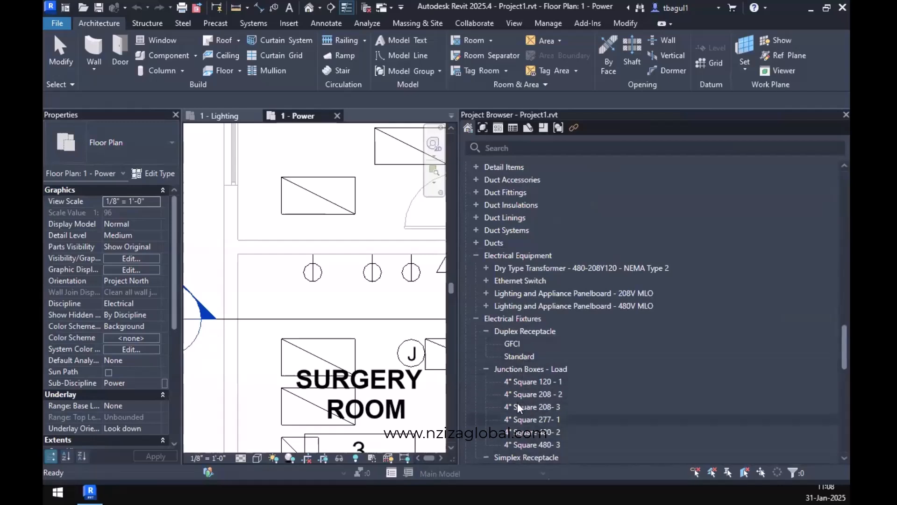
pyautogui.scroll(-1, 519, 408)
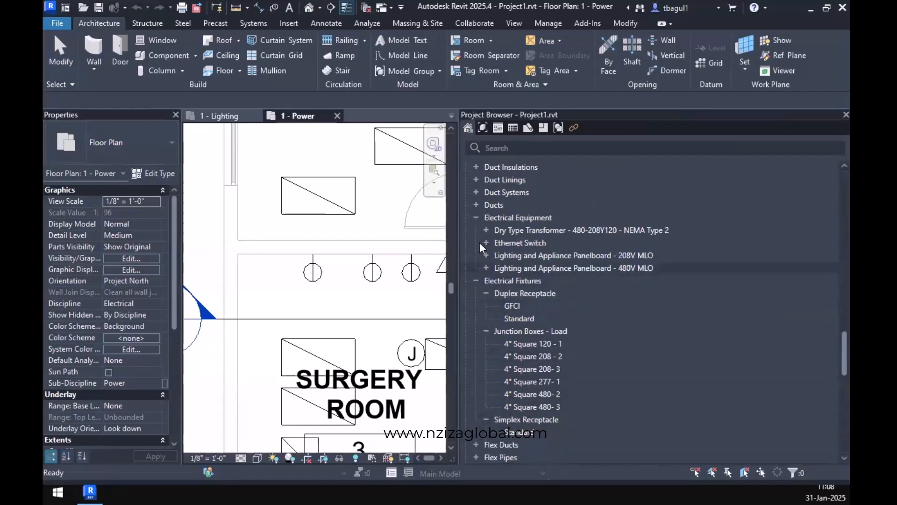
pyautogui.click(475, 218)
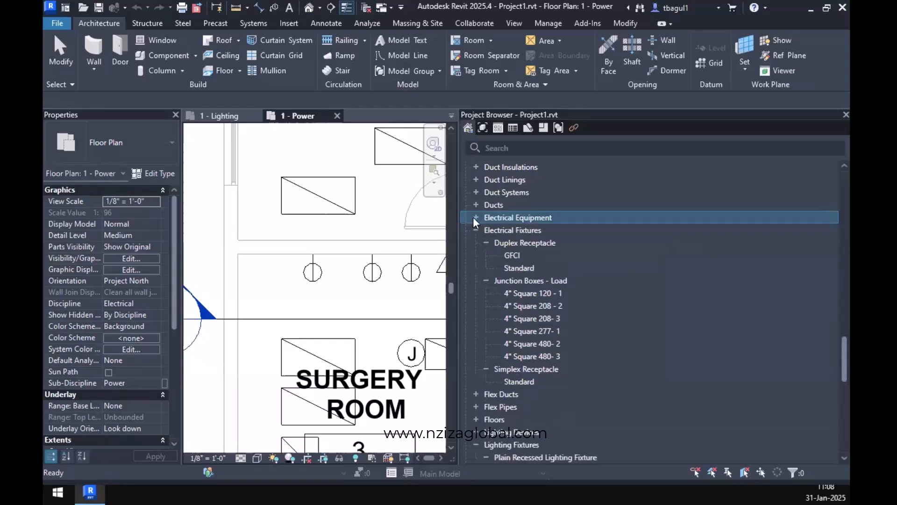
pyautogui.click(476, 218)
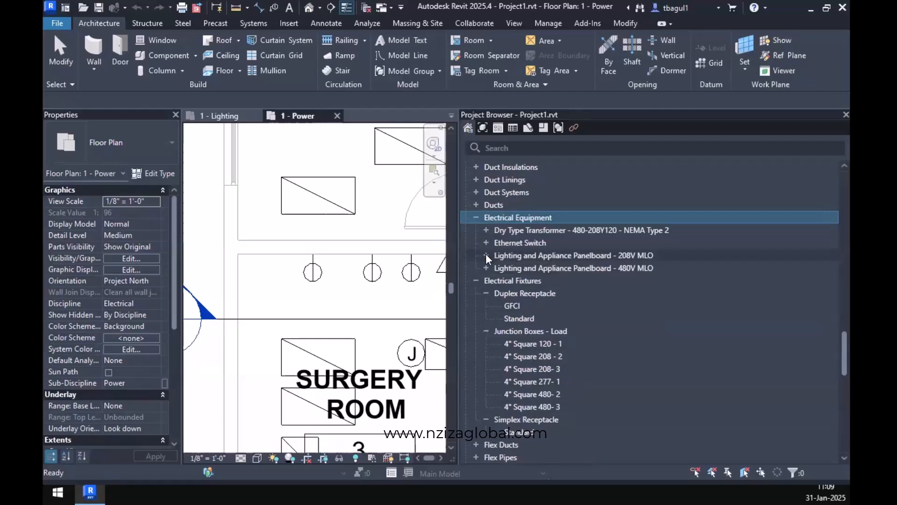
pyautogui.doubleClick(516, 261)
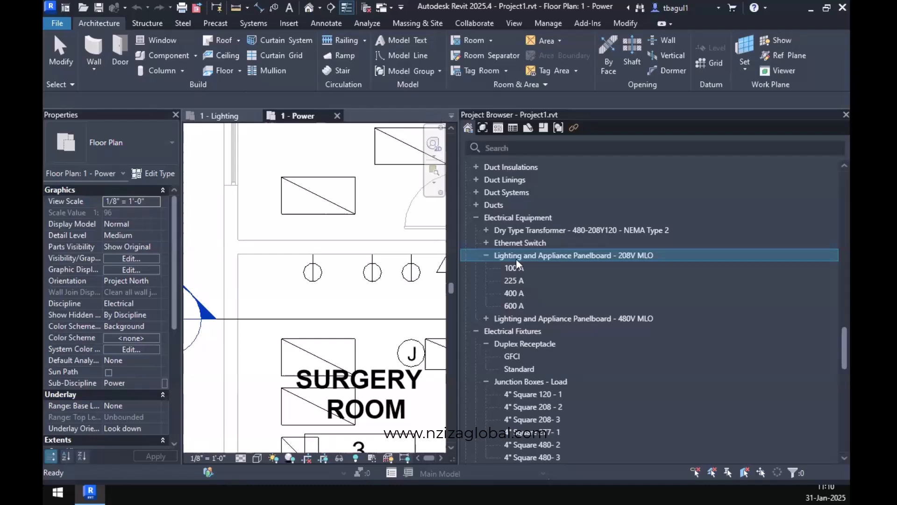
# Try to place a 100 A Lighting and Appliance Panelboard - 208V MLO at the outer wall of the small room below the Surgery Room.
pyautogui.scroll(-2, 358, 344)
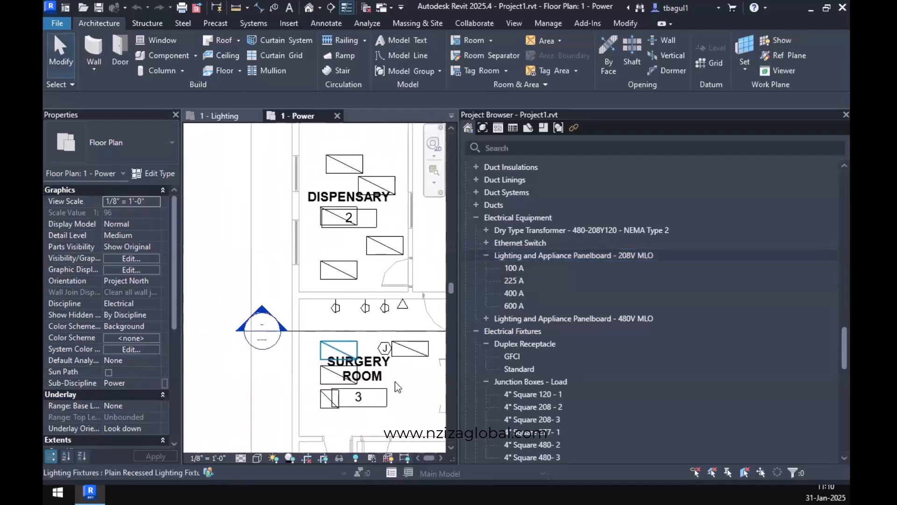
pyautogui.moveTo(399, 375); pyautogui.dragTo(380, 315, button='middle')
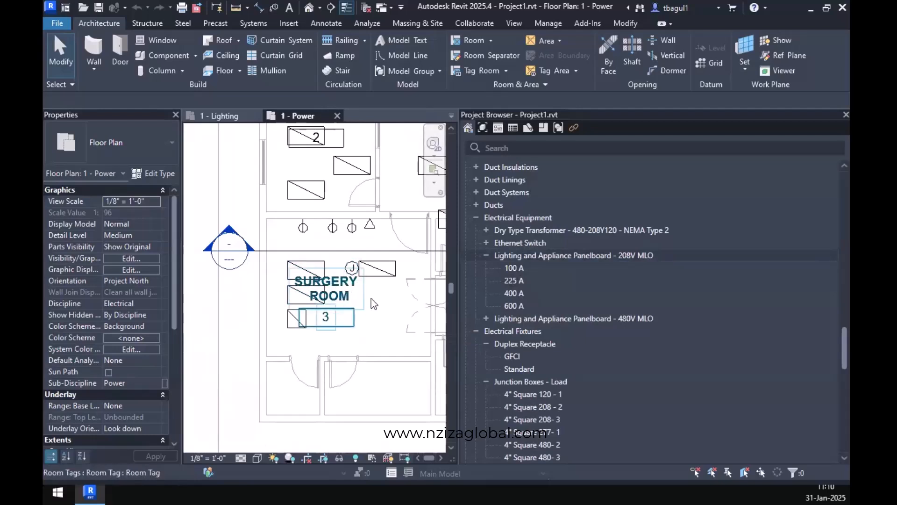
pyautogui.click(516, 270)
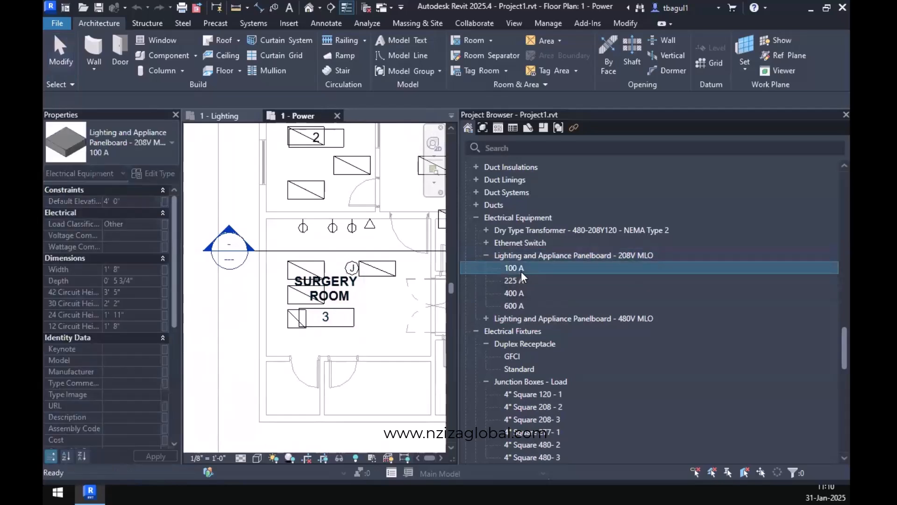
pyautogui.moveTo(521, 268); pyautogui.dragTo(265, 393)
pyautogui.scroll(5, 265, 392)
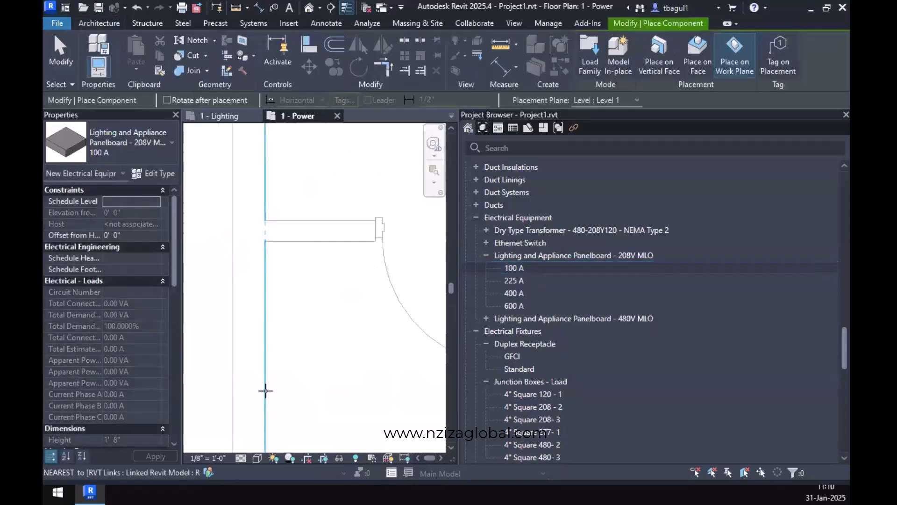
pyautogui.moveTo(516, 269); pyautogui.dragTo(262, 363)
pyautogui.click(263, 361)
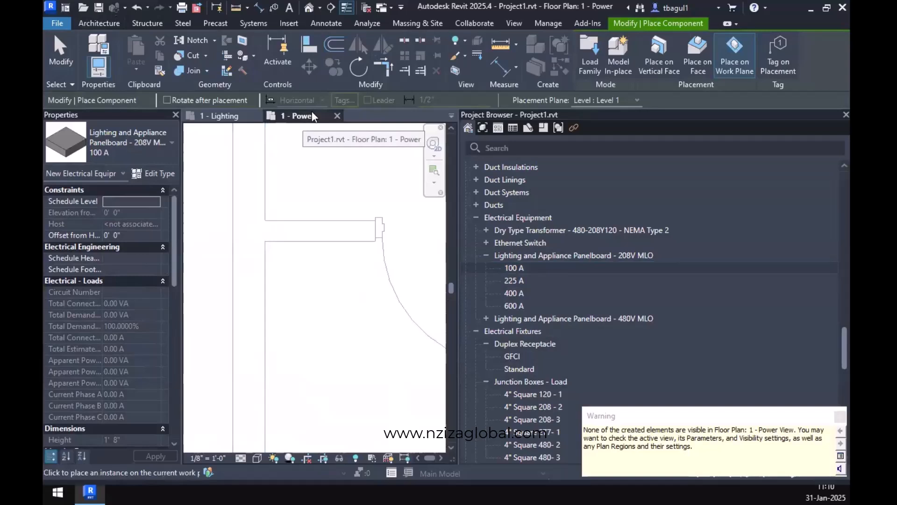
pyautogui.press('Escape')
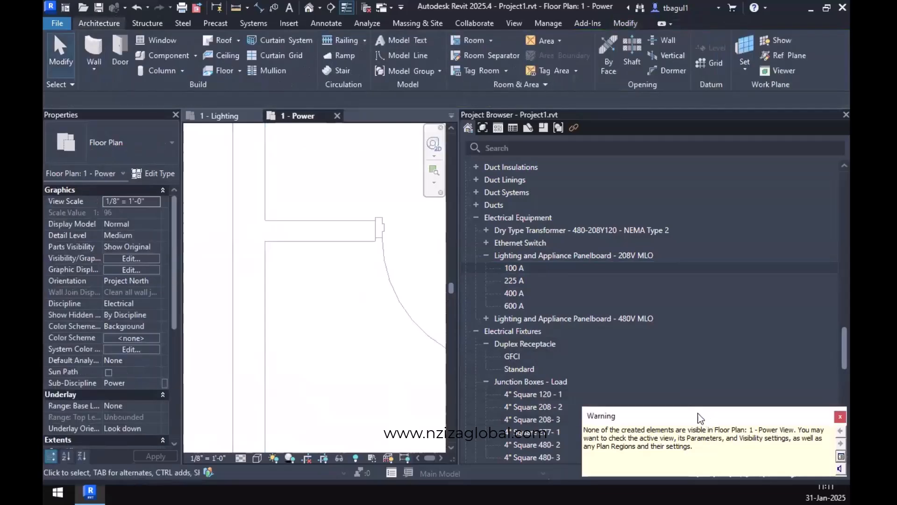
pyautogui.moveTo(699, 418); pyautogui.dragTo(412, 305)
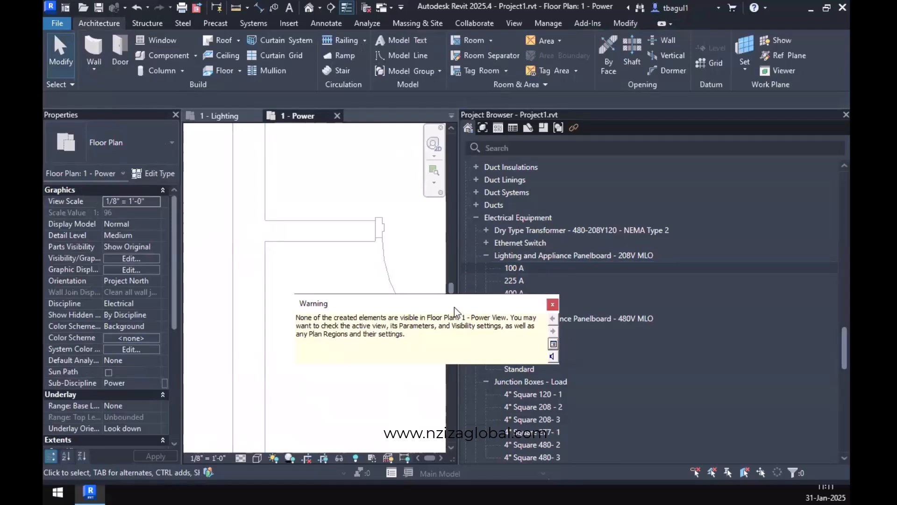
pyautogui.click(552, 306)
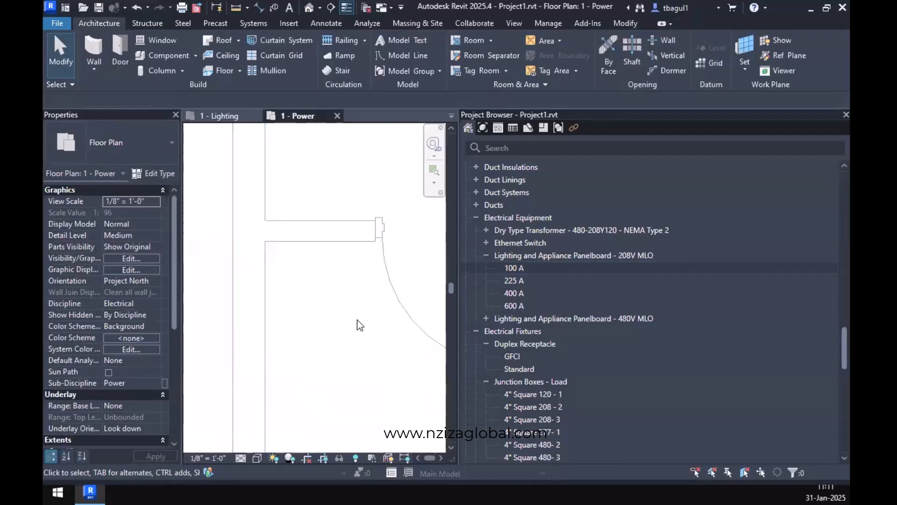
# Check the view template assignment of the 1 - Power floor plan without changing it.
pyautogui.scroll(-2, 89, 333)
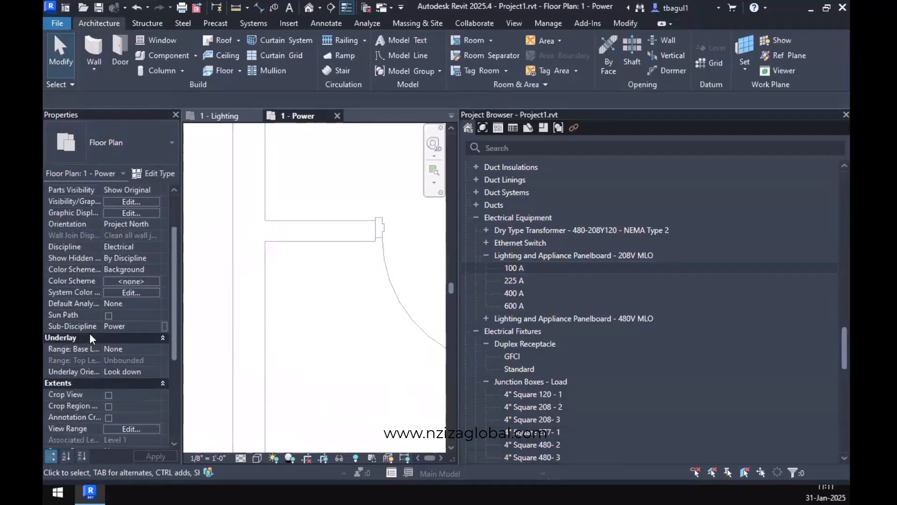
pyautogui.scroll(-5, 89, 333)
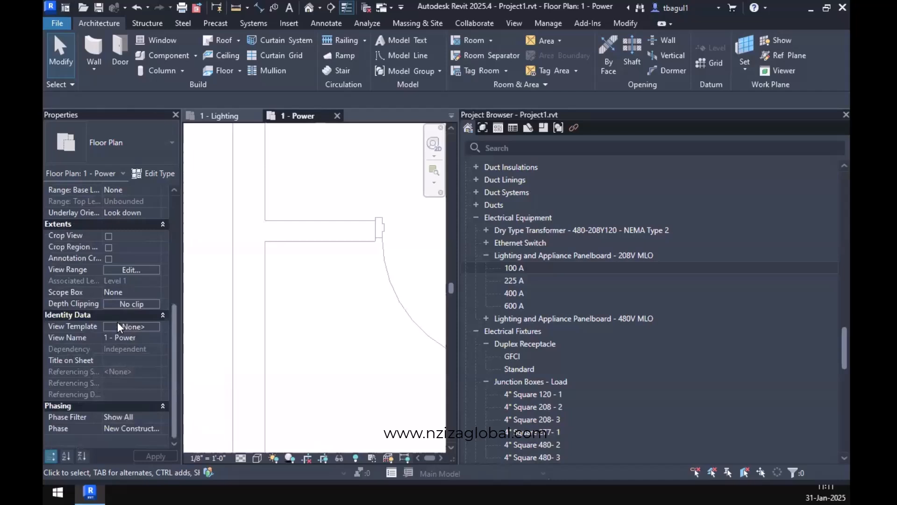
pyautogui.click(118, 323)
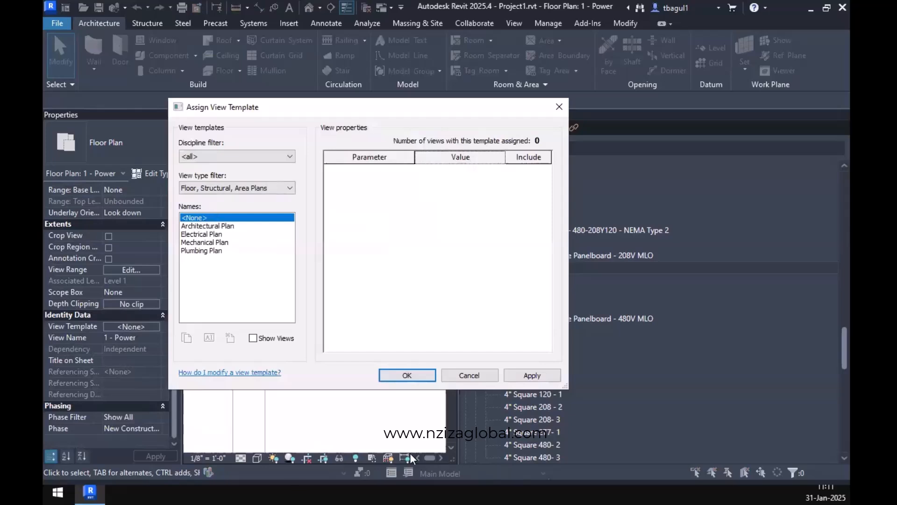
pyautogui.click(481, 376)
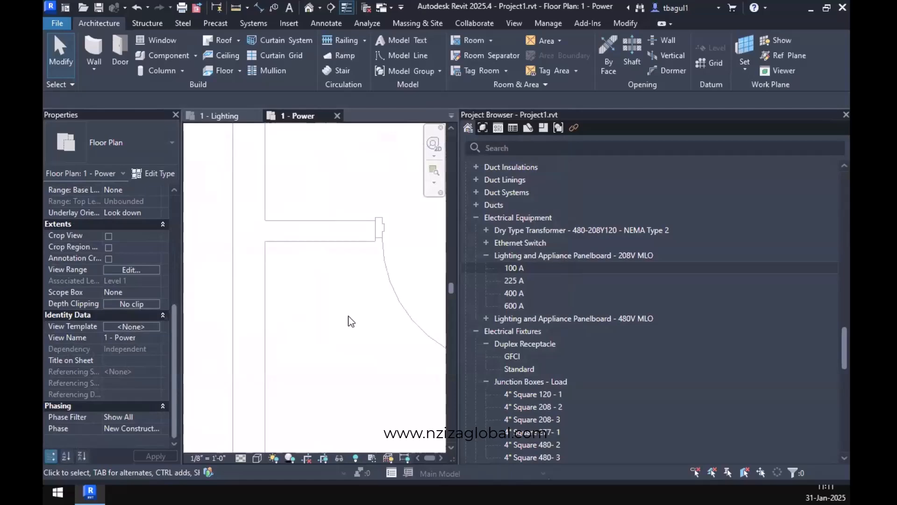
# Check the visibility setting of the Electrical Equipment model category in the 1 - Power view, leaving the overrides unchanged.
pyautogui.press('v')
pyautogui.press('v')
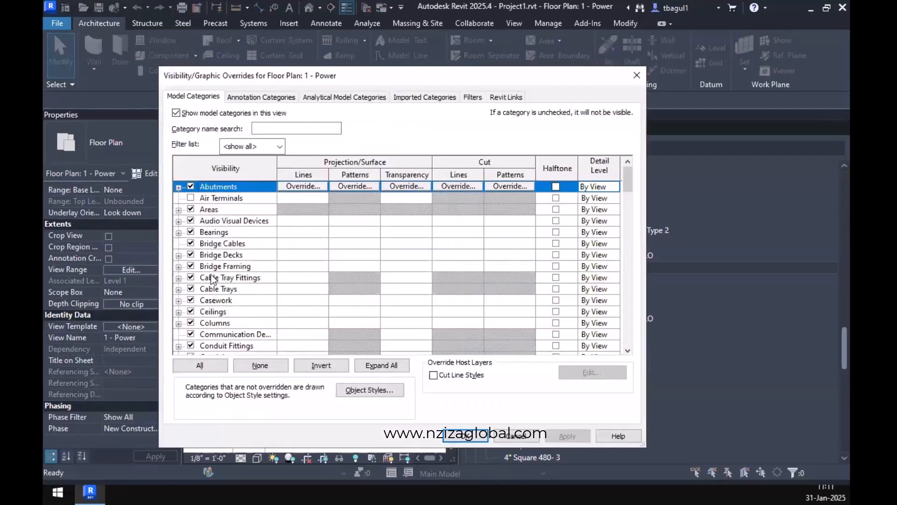
pyautogui.scroll(-5, 223, 280)
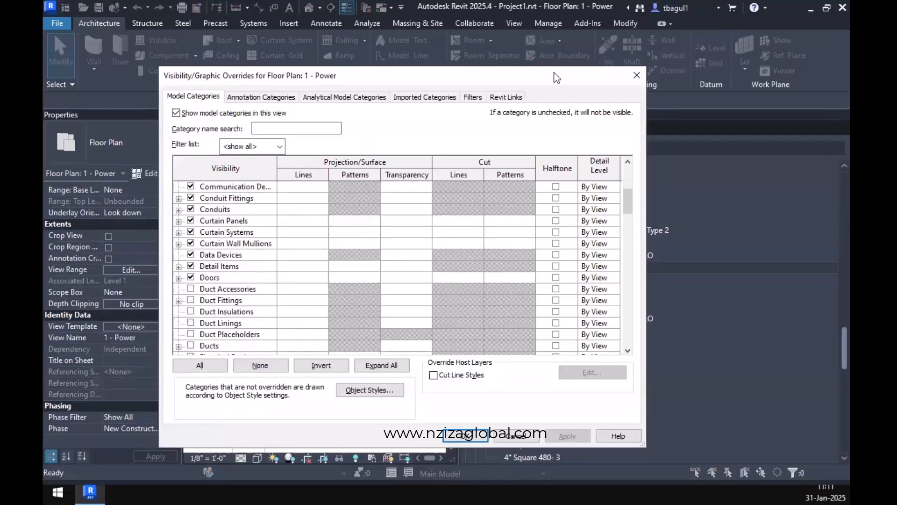
pyautogui.moveTo(555, 73); pyautogui.dragTo(396, 90)
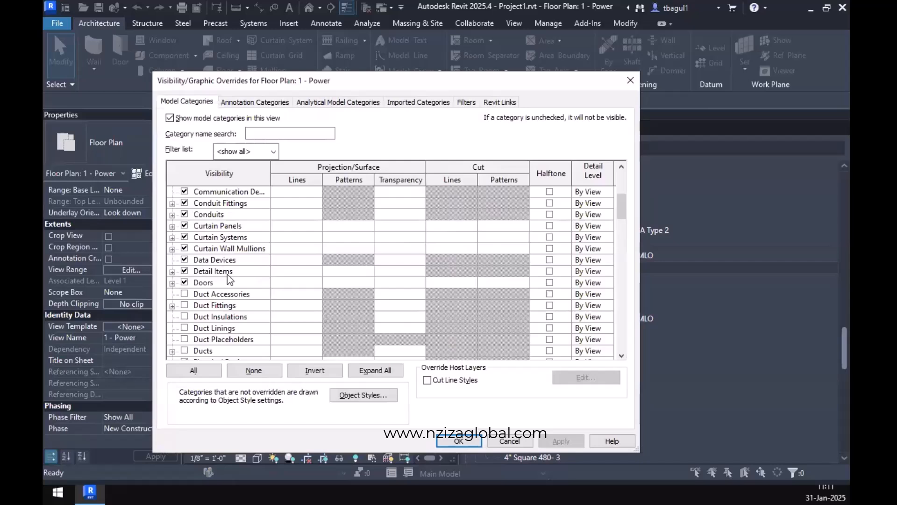
pyautogui.scroll(-3, 227, 276)
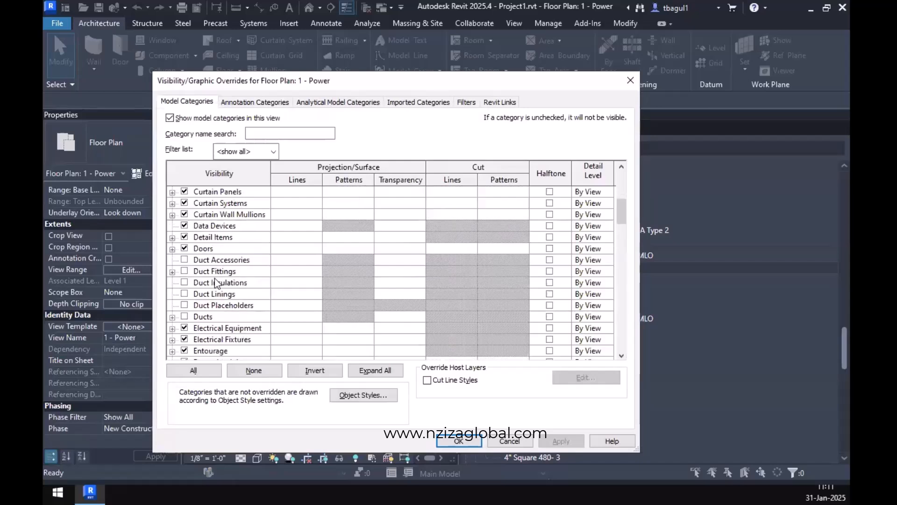
pyautogui.click(232, 283)
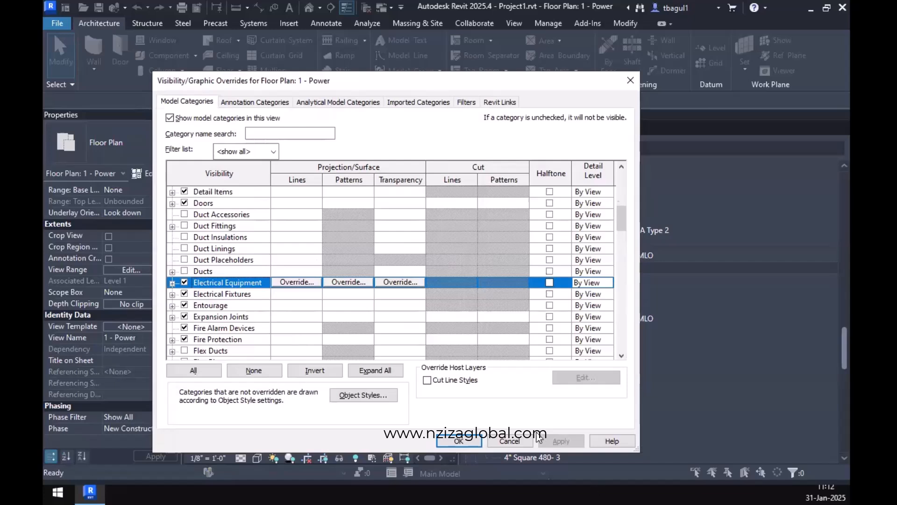
pyautogui.click(510, 440)
pyautogui.scroll(-8, 268, 239)
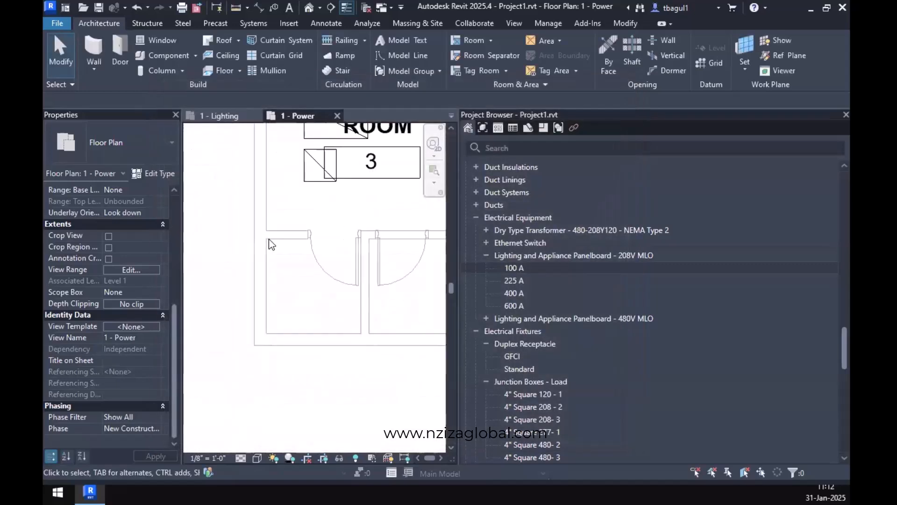
# Move the Section 4 line down through the small rooms below the Surgery Room and shorten its far clip depth to about 5' 4".
pyautogui.moveTo(229, 180); pyautogui.dragTo(268, 218, button='middle')
pyautogui.scroll(2, 325, 237)
pyautogui.scroll(1, 326, 234)
pyautogui.click(321, 227)
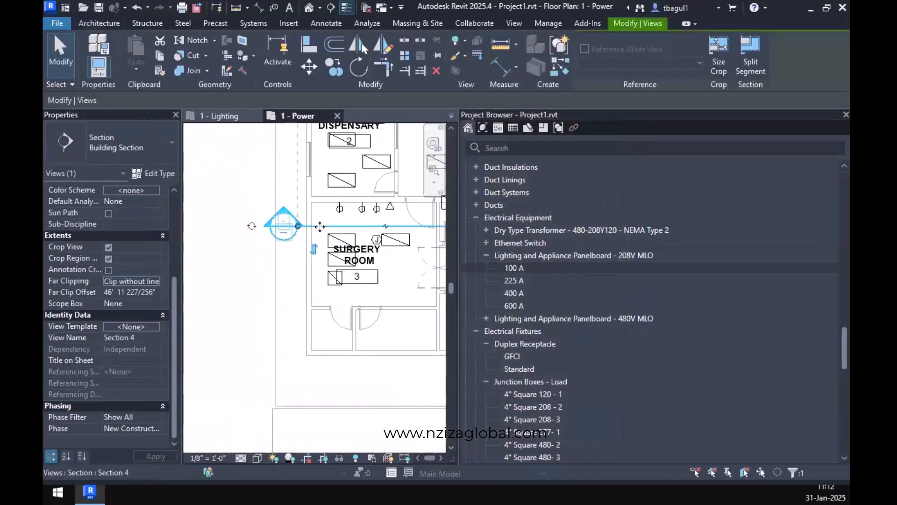
pyautogui.scroll(-3, 279, 351)
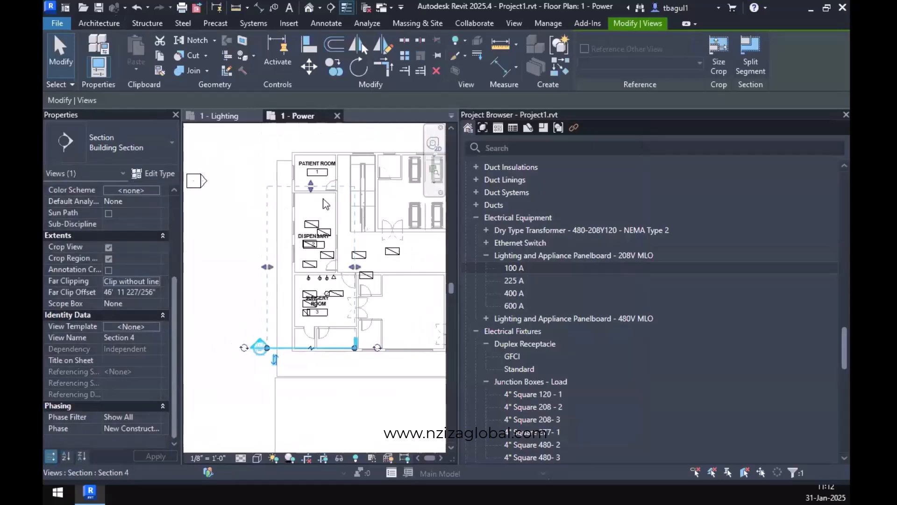
pyautogui.moveTo(305, 245); pyautogui.dragTo(303, 338)
# Open the Section 4 view and select the 100 A panelboard at the base of the outer wall to examine its orientation and height.
pyautogui.rightClick(313, 349)
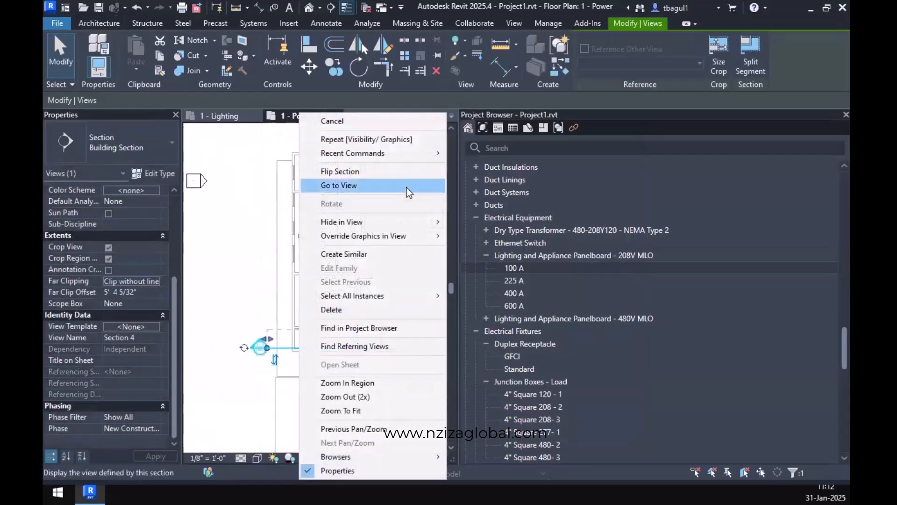
pyautogui.click(400, 190)
pyautogui.moveTo(457, 225); pyautogui.dragTo(584, 225)
pyautogui.scroll(3, 292, 338)
pyautogui.scroll(1, 290, 332)
pyautogui.moveTo(319, 346); pyautogui.dragTo(428, 348, button='middle')
pyautogui.click(367, 341)
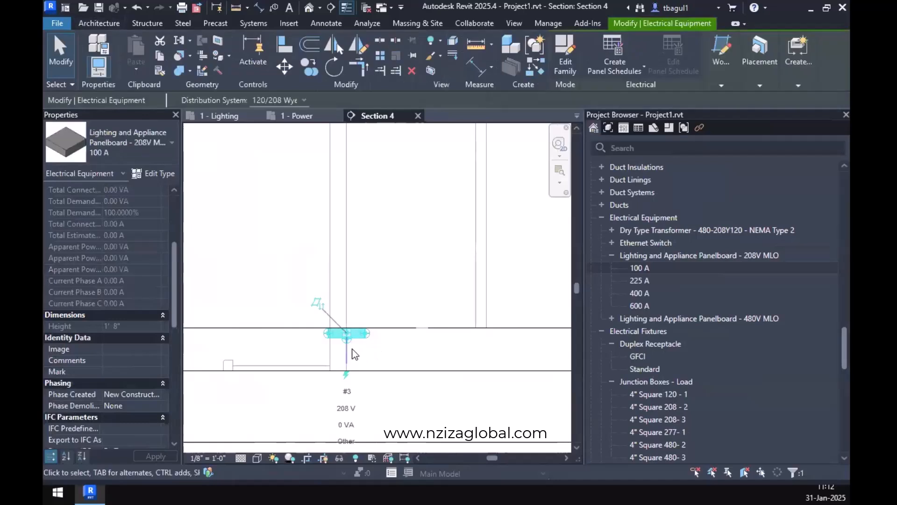
pyautogui.scroll(-1, 358, 352)
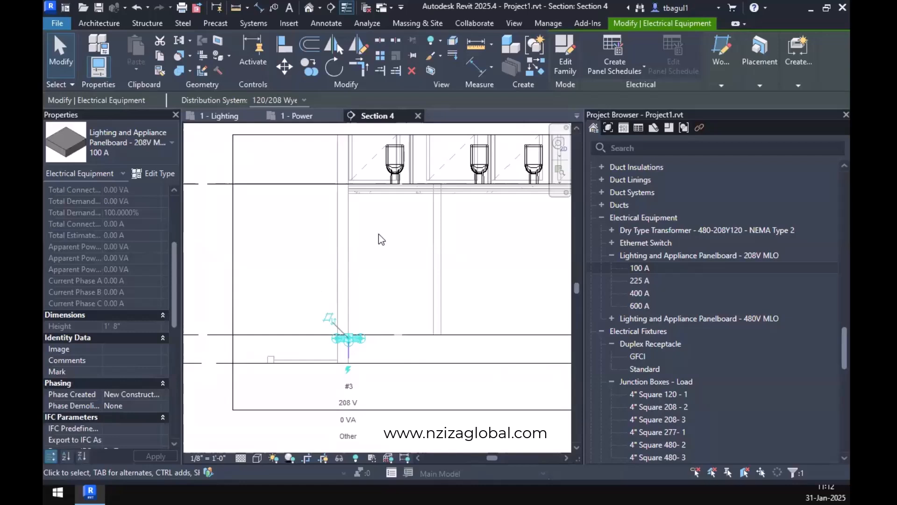
pyautogui.click(300, 117)
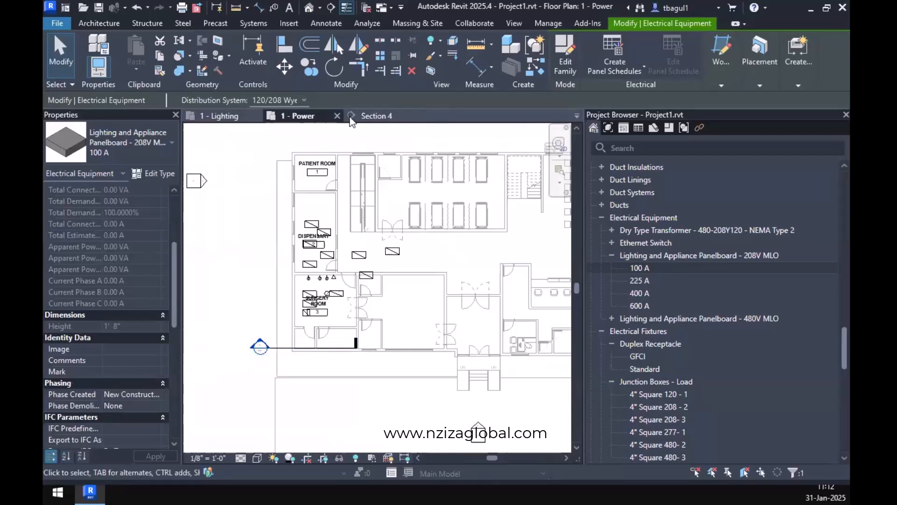
pyautogui.click(372, 116)
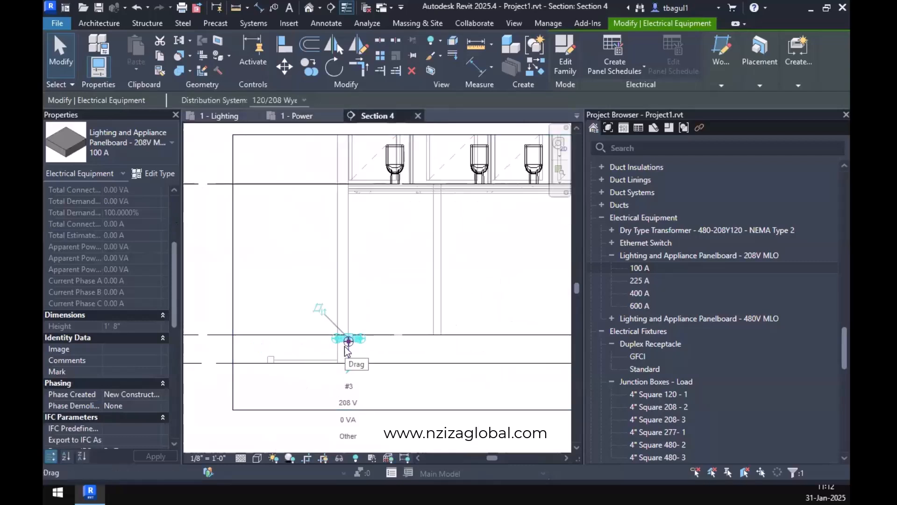
# Rehost the selected panelboard in the 1 - Power plan onto the vertical face of the small room's outer wall below the Surgery Room.
pyautogui.click(299, 116)
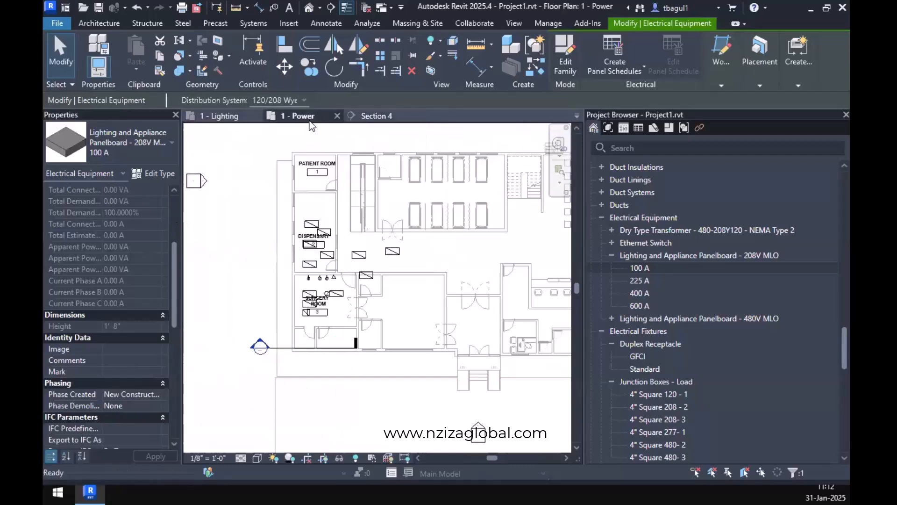
pyautogui.click(760, 84)
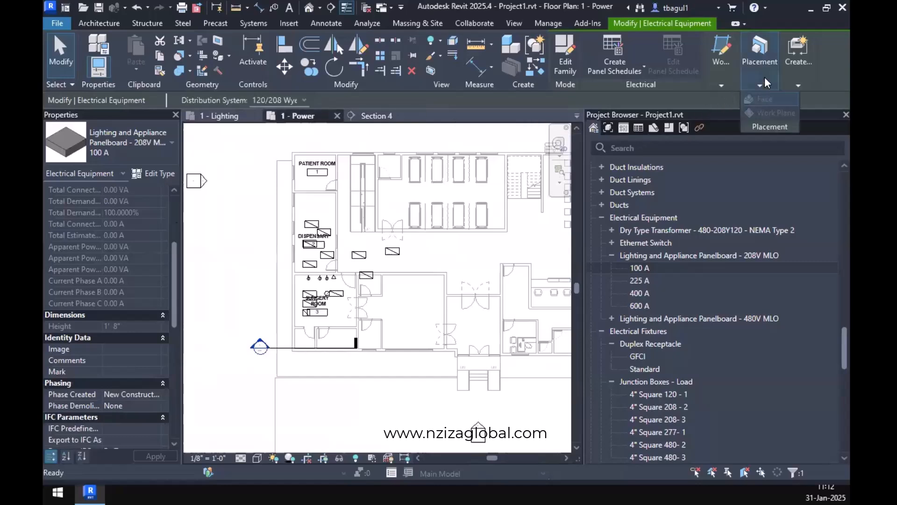
pyautogui.moveTo(720, 72)
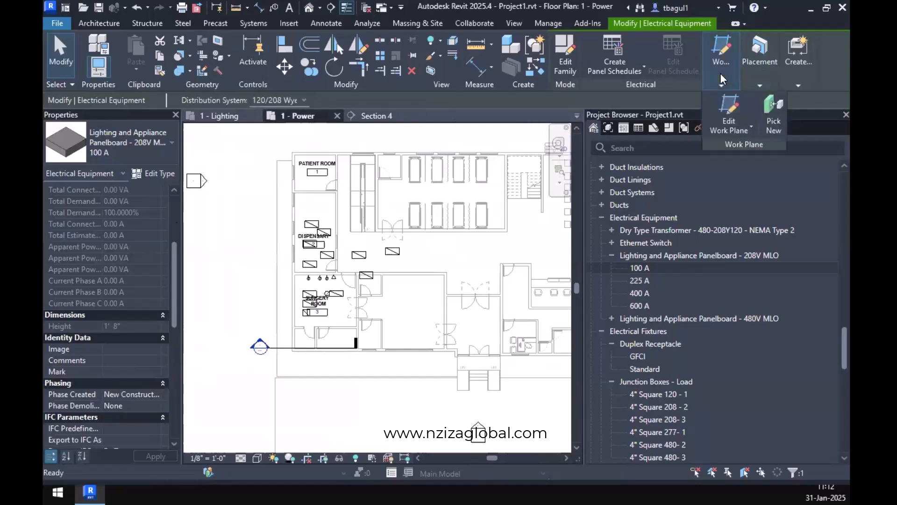
pyautogui.click(773, 127)
pyautogui.click(760, 85)
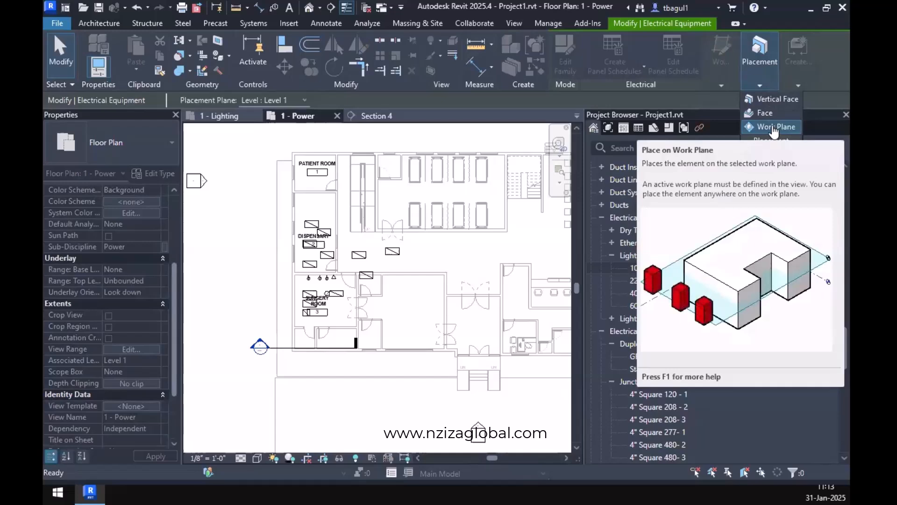
pyautogui.click(774, 99)
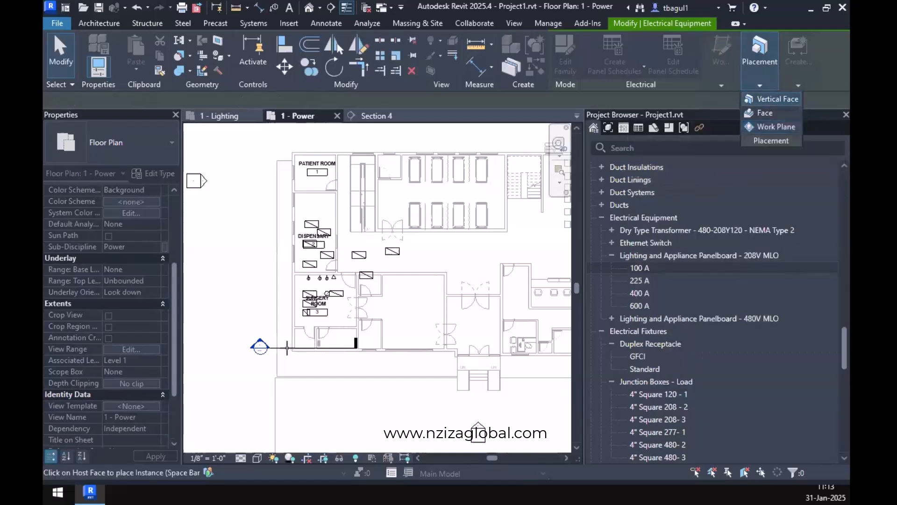
pyautogui.scroll(5, 294, 327)
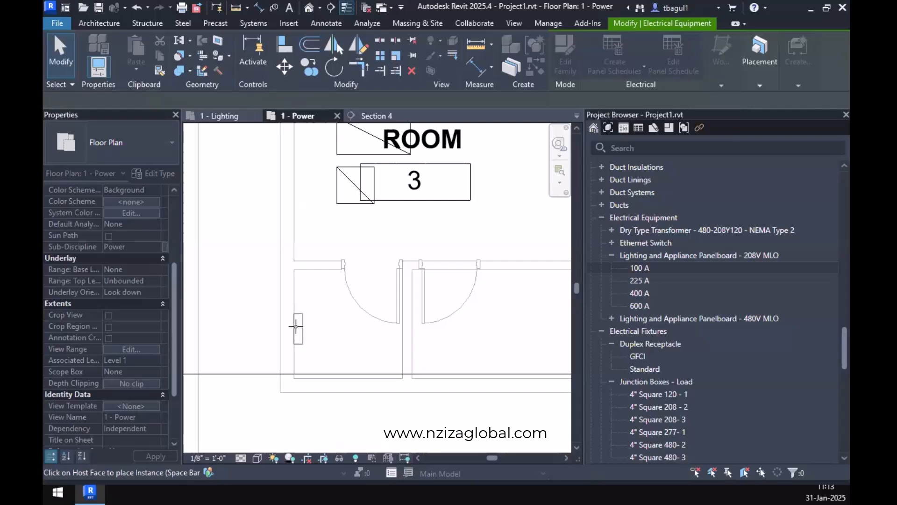
pyautogui.click(296, 326)
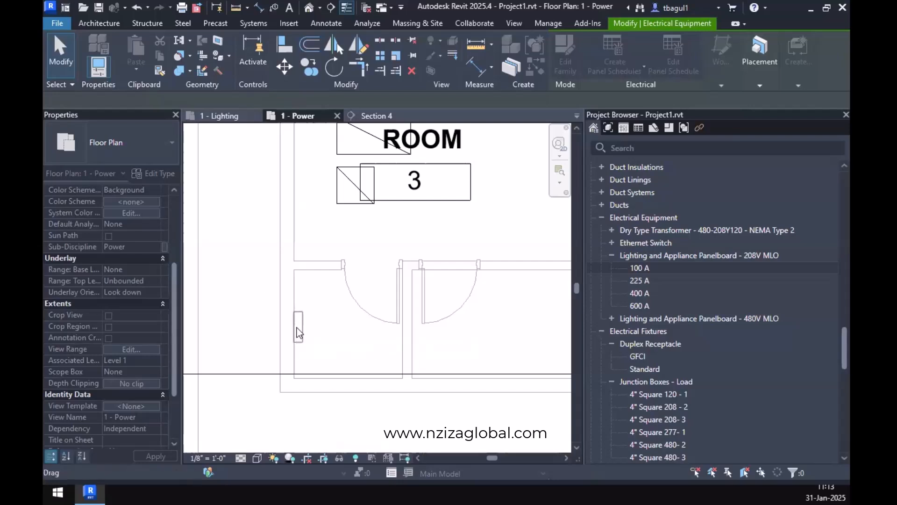
pyautogui.press('Escape')
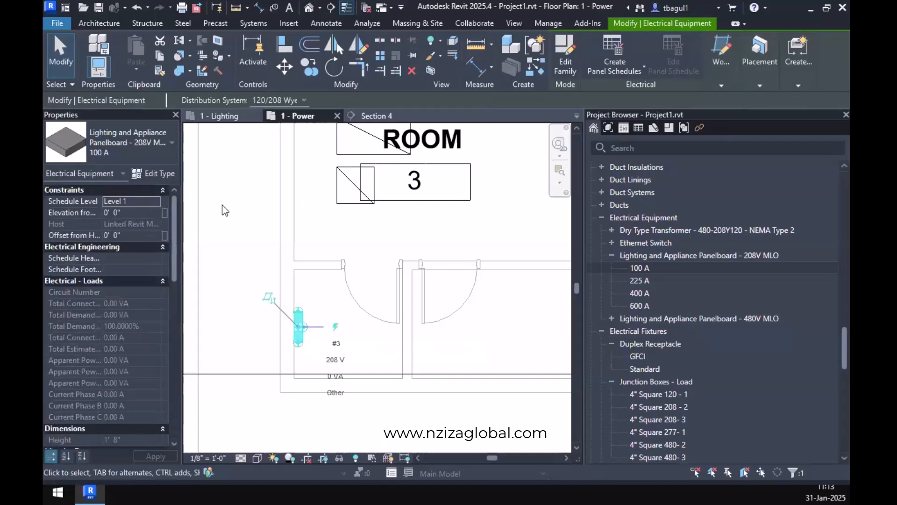
# Set the panelboard's elevation from level to 4' 0" in the Section 4 view.
pyautogui.click(374, 117)
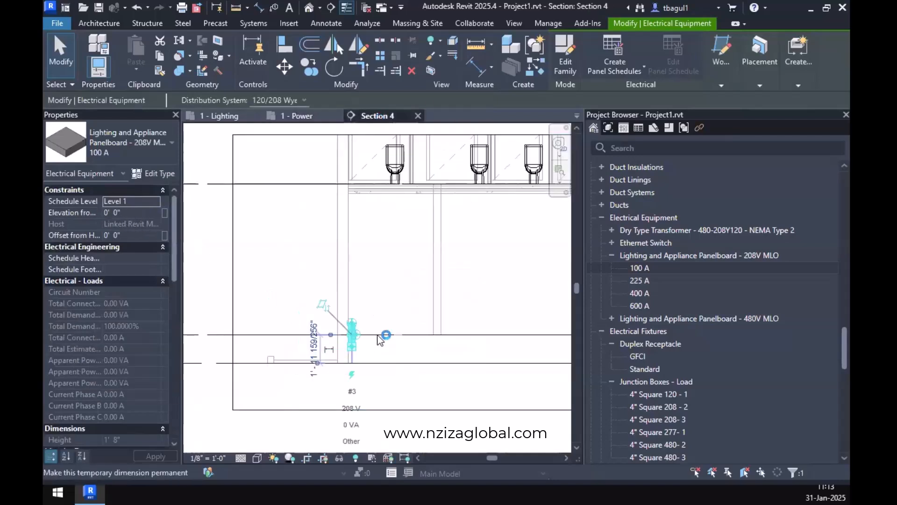
pyautogui.scroll(4, 346, 380)
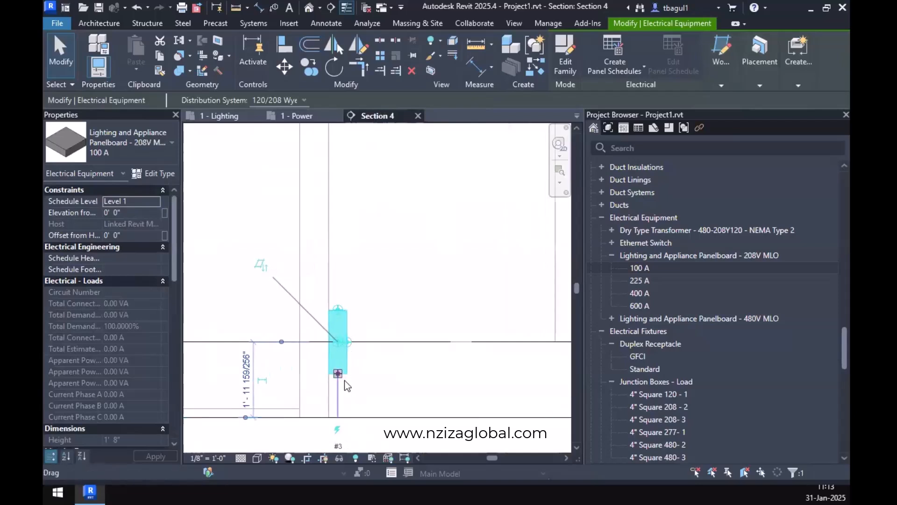
pyautogui.scroll(-2, 346, 378)
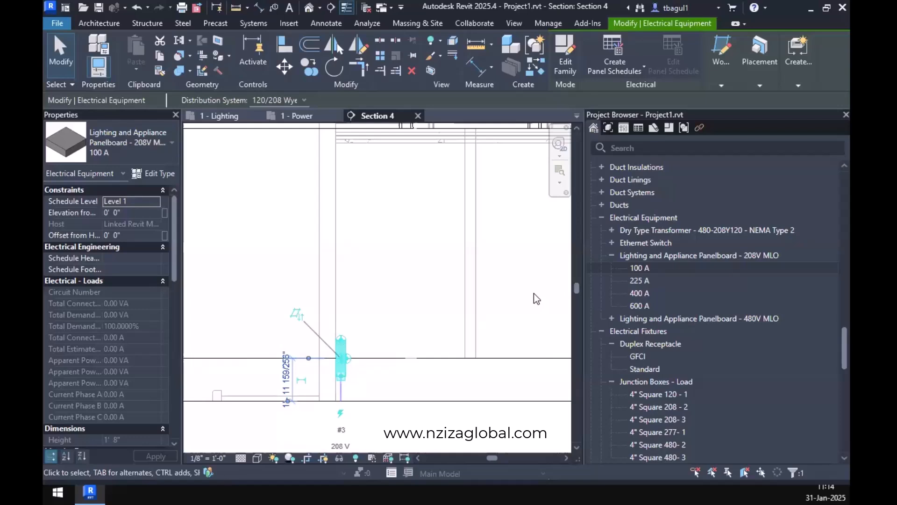
pyautogui.click(133, 213)
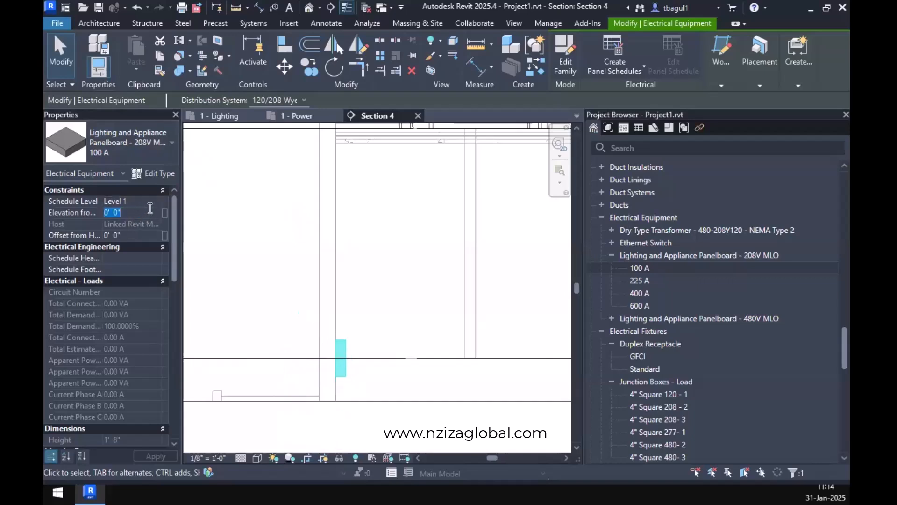
pyautogui.write('4')
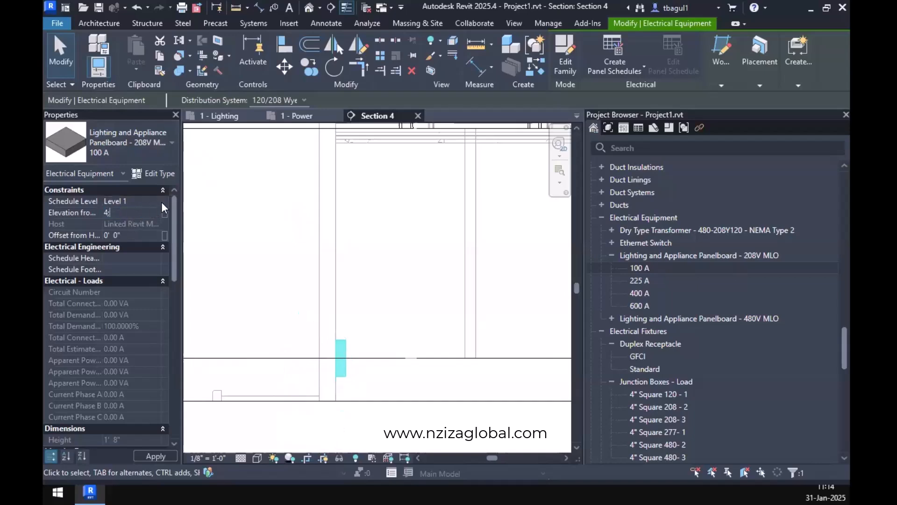
pyautogui.write('"')
pyautogui.press('Return')
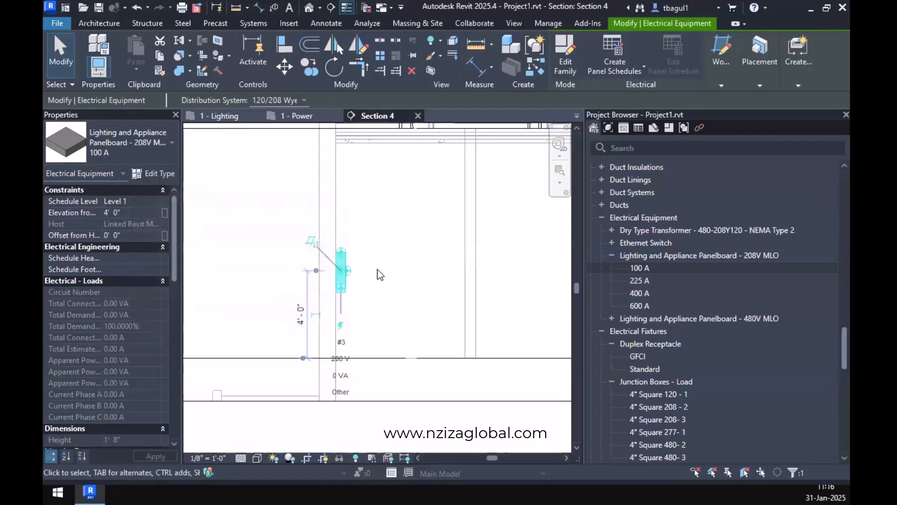
pyautogui.click(361, 276)
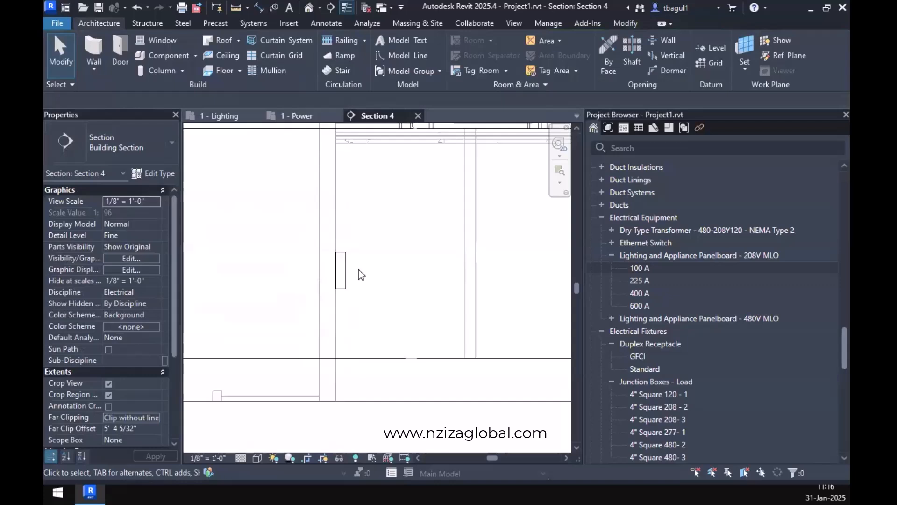
# Name the wall-mounted panelboard OR1UPS in the 1 - Power floor plan.
pyautogui.click(299, 116)
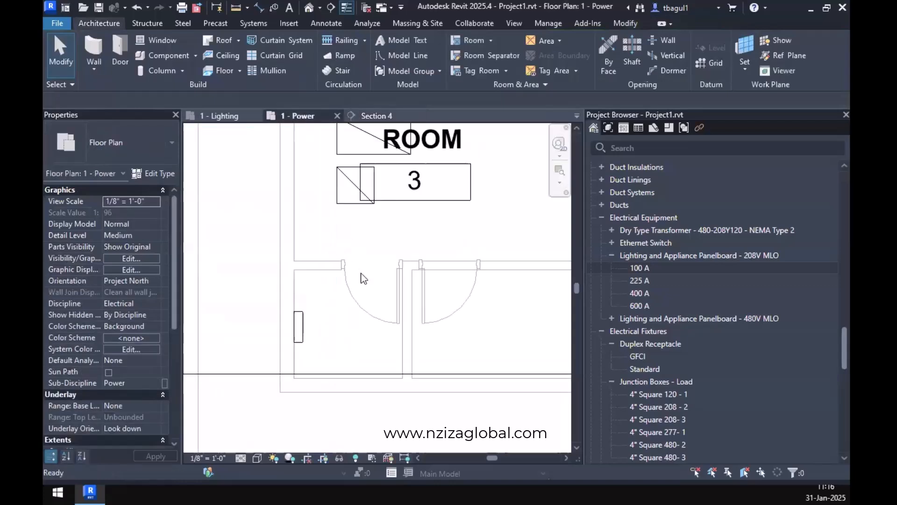
pyautogui.moveTo(360, 273); pyautogui.dragTo(340, 347, button='middle')
pyautogui.scroll(-1, 340, 322)
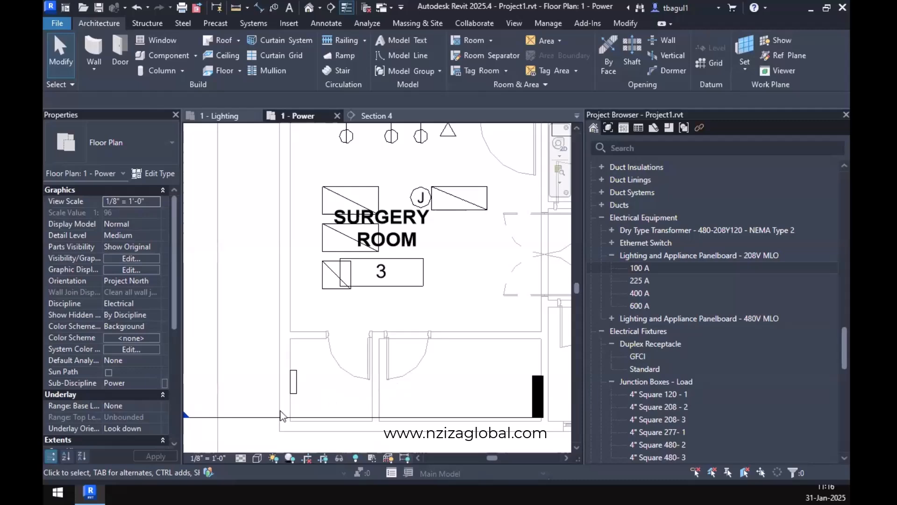
pyautogui.click(293, 391)
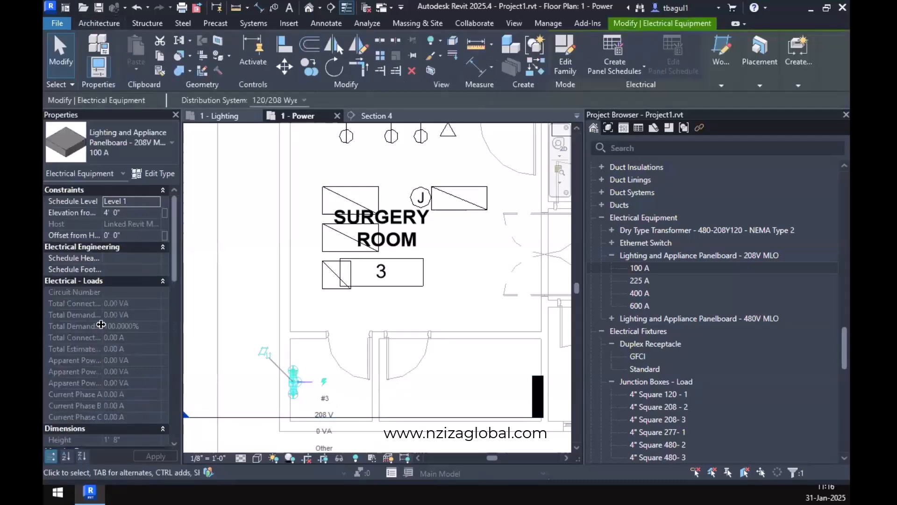
pyautogui.scroll(-6, 120, 374)
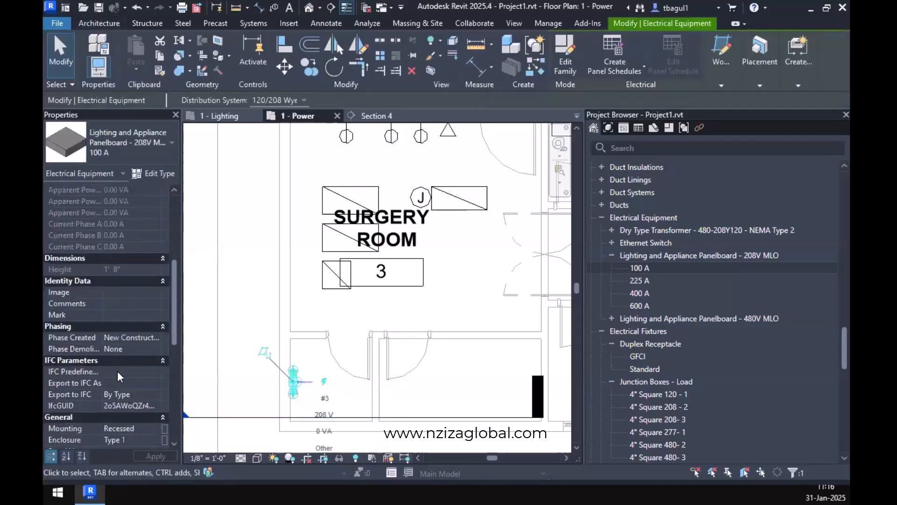
pyautogui.scroll(-3, 116, 371)
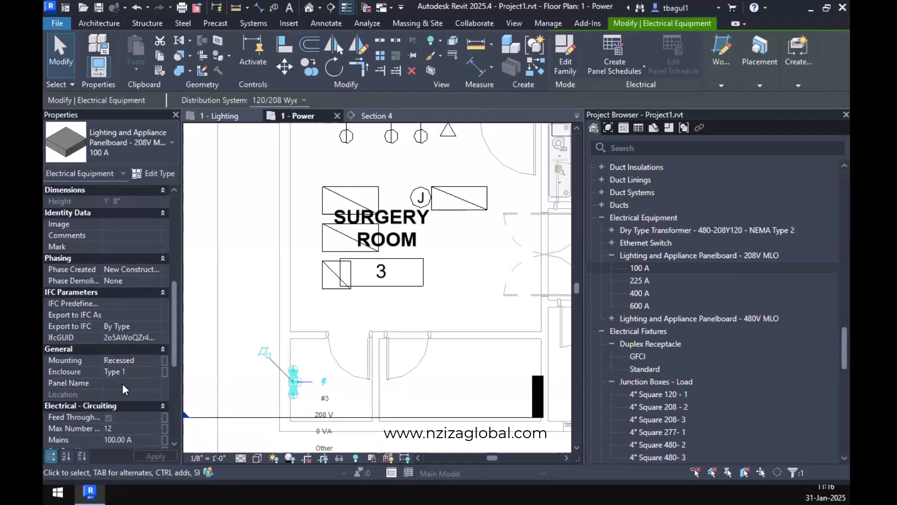
pyautogui.click(123, 383)
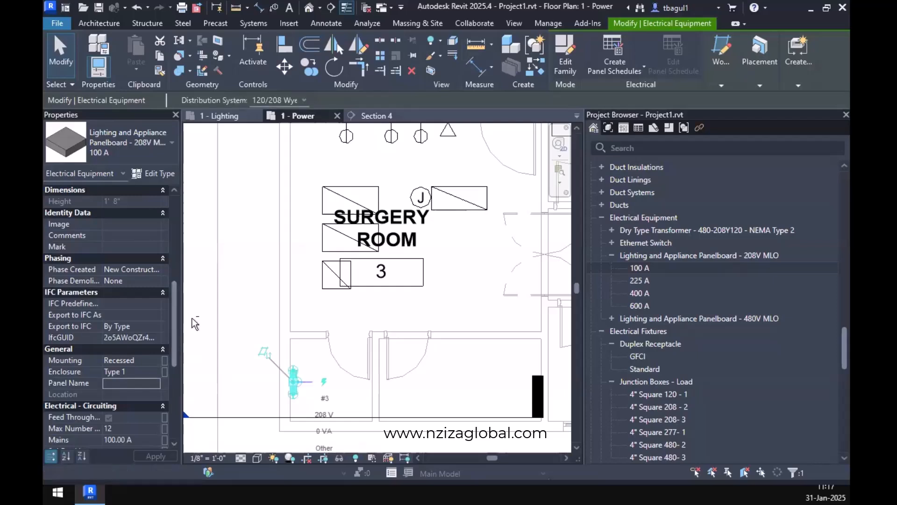
pyautogui.click(124, 383)
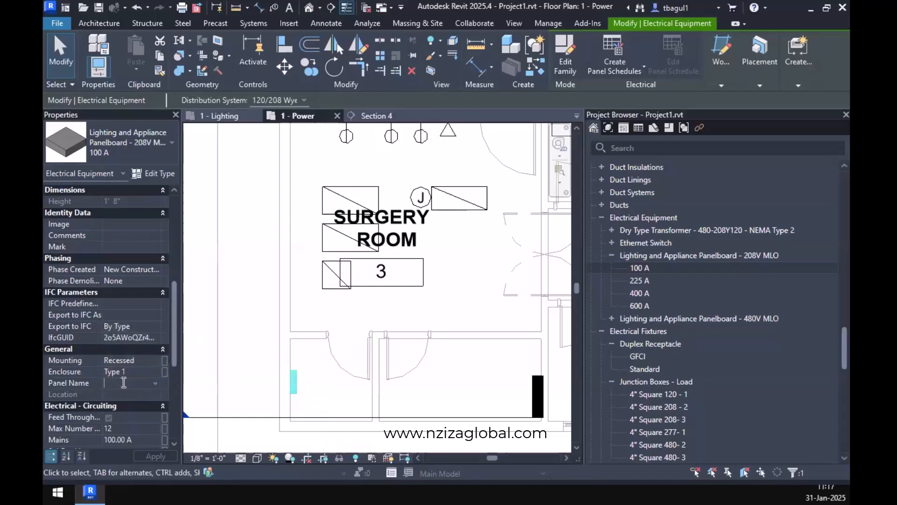
pyautogui.write('OR1')
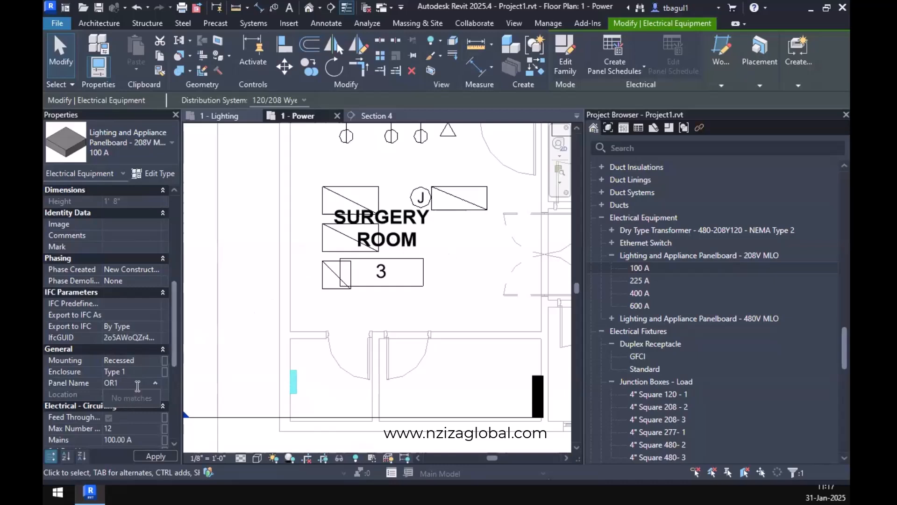
pyautogui.click(138, 386)
pyautogui.write('UPS')
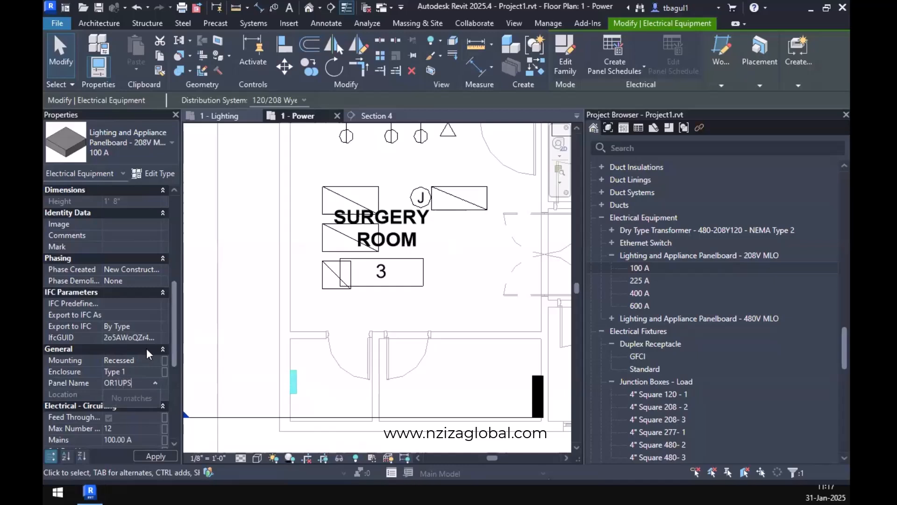
pyautogui.press('Return')
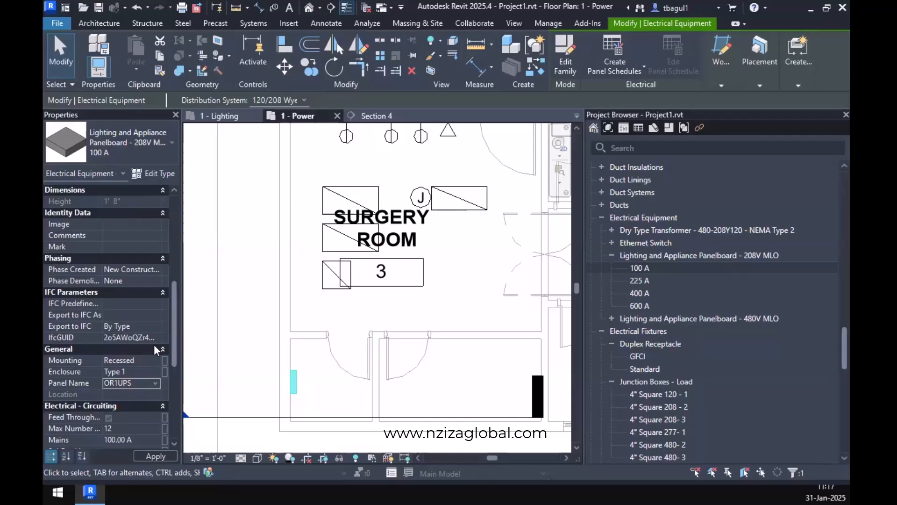
pyautogui.click(358, 384)
# Check the electrical data of the simplex receptacle beside the triangle symbol in the Surgery Room, and select the OR1UPS panelboard.
pyautogui.scroll(-3, 367, 374)
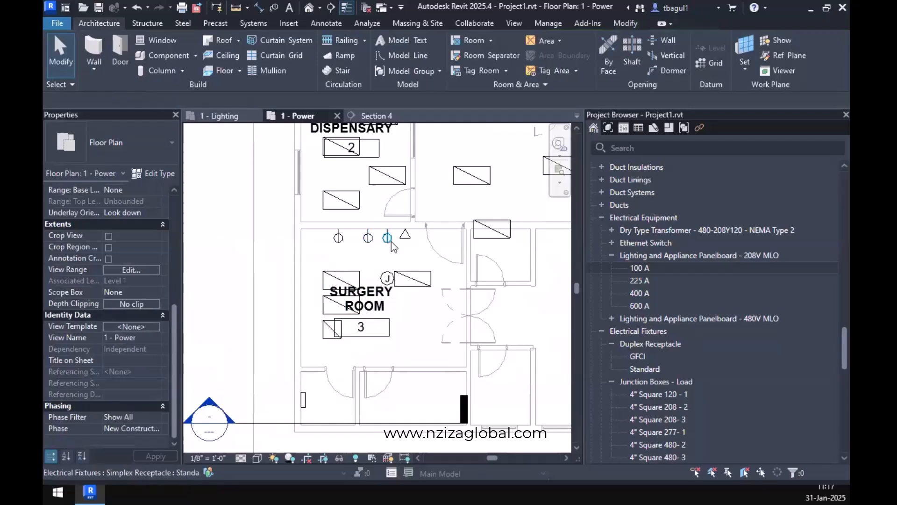
pyautogui.click(389, 239)
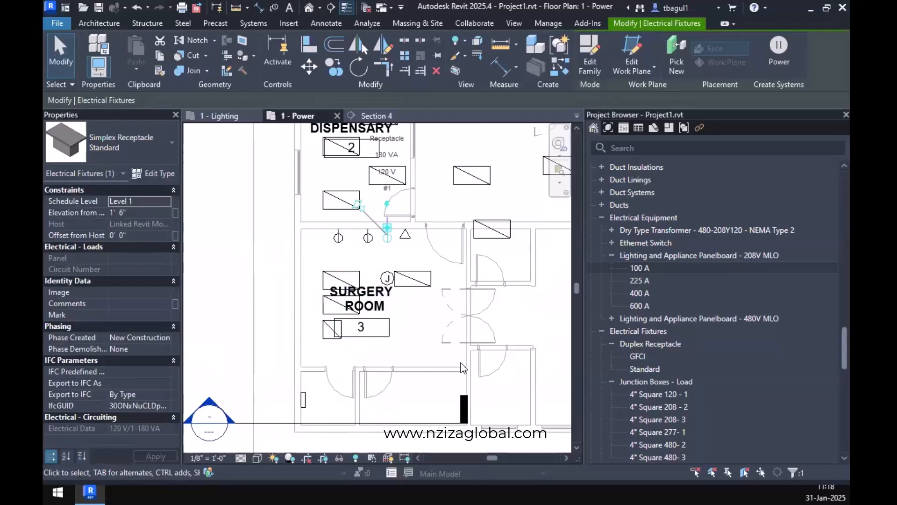
pyautogui.click(428, 359)
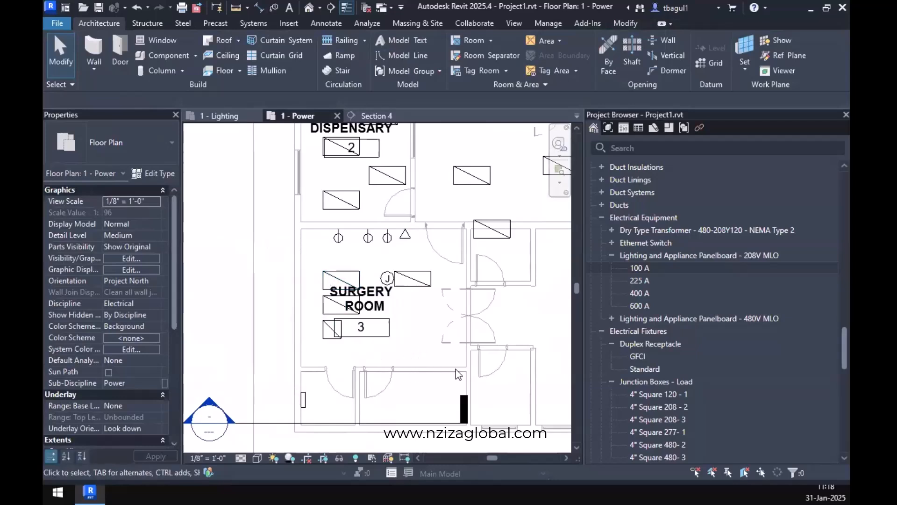
pyautogui.click(303, 401)
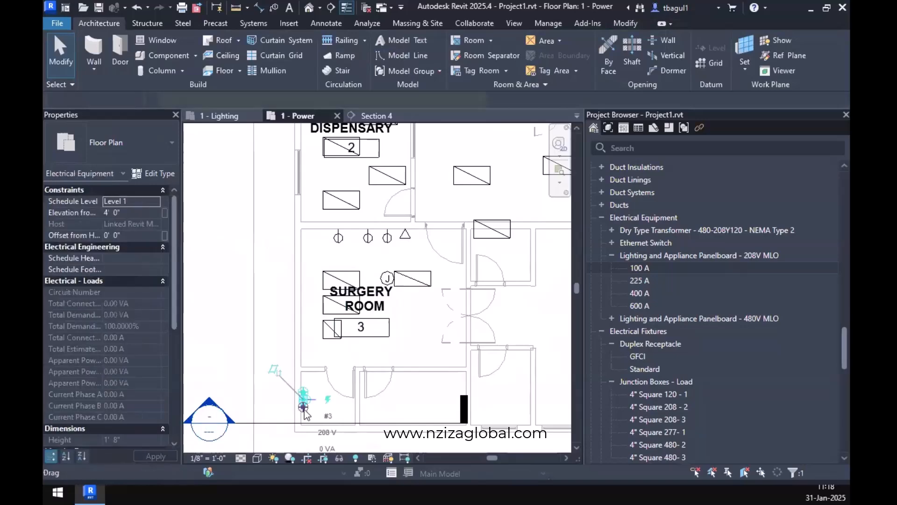
# Create a power circuit for the simplex receptacle beside the triangle symbol in the Surgery Room.
pyautogui.click(338, 408)
pyautogui.moveTo(376, 405); pyautogui.dragTo(393, 400, button='middle')
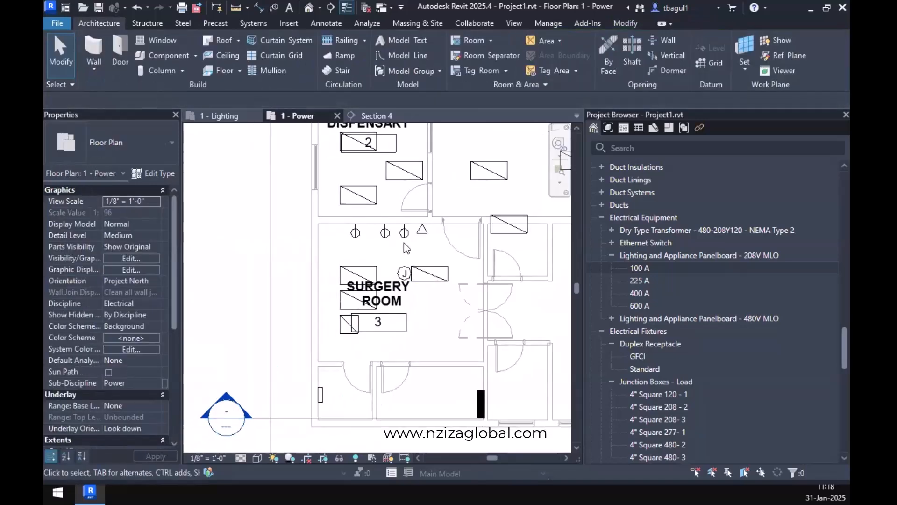
pyautogui.click(407, 241)
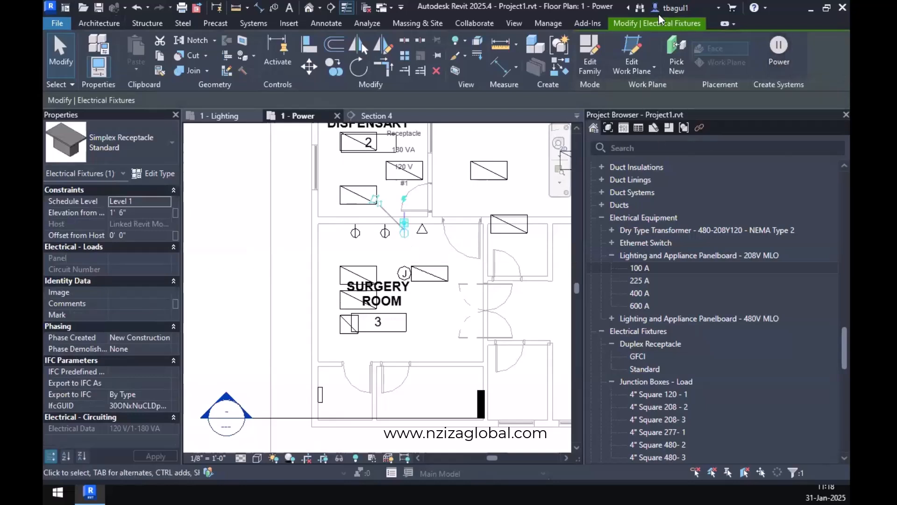
pyautogui.click(786, 54)
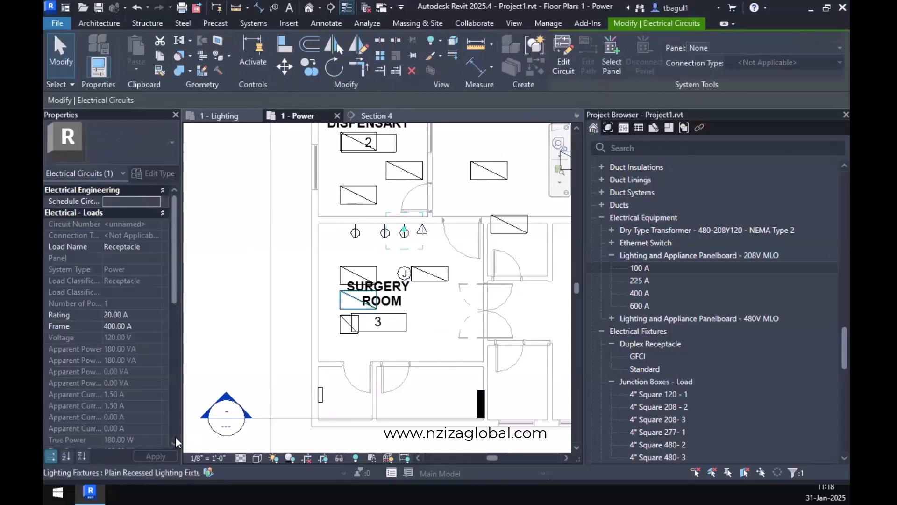
# Review the circuit data of the receptacle beside the triangle symbol, and undo the circuit's creation.
pyautogui.click(326, 397)
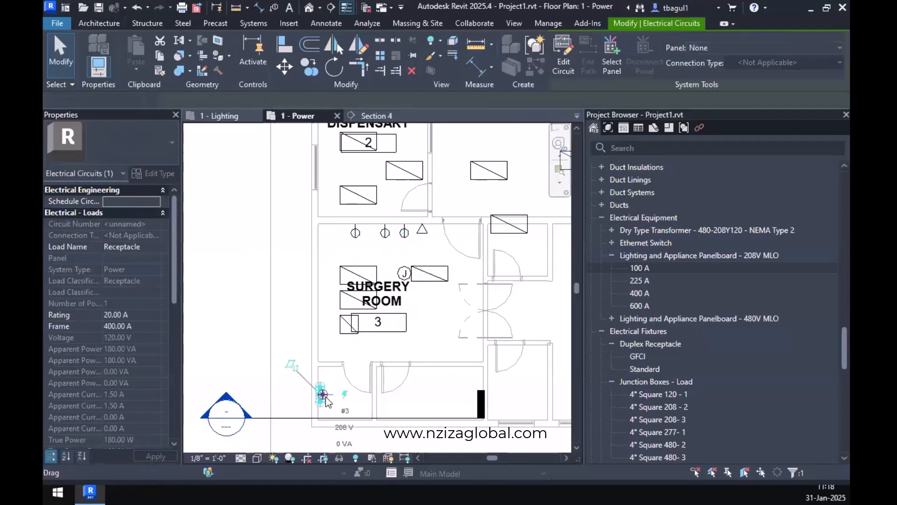
pyautogui.click(404, 233)
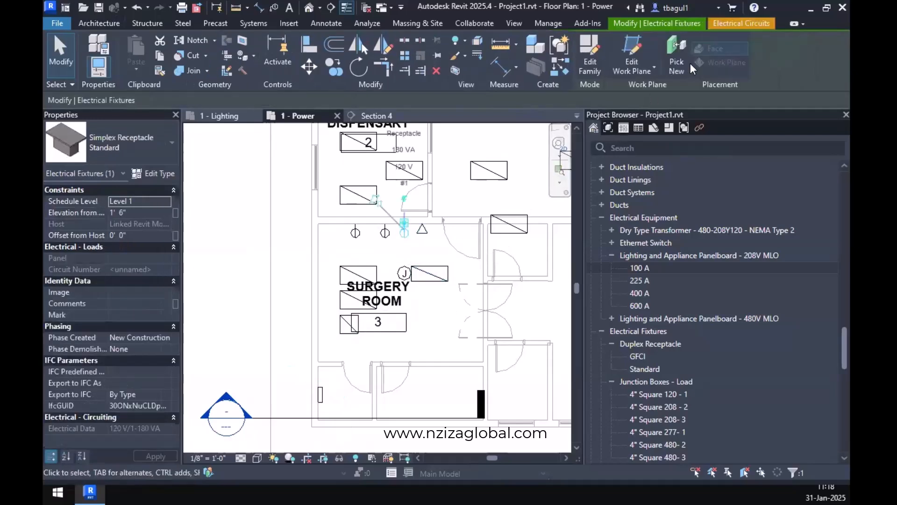
pyautogui.click(720, 27)
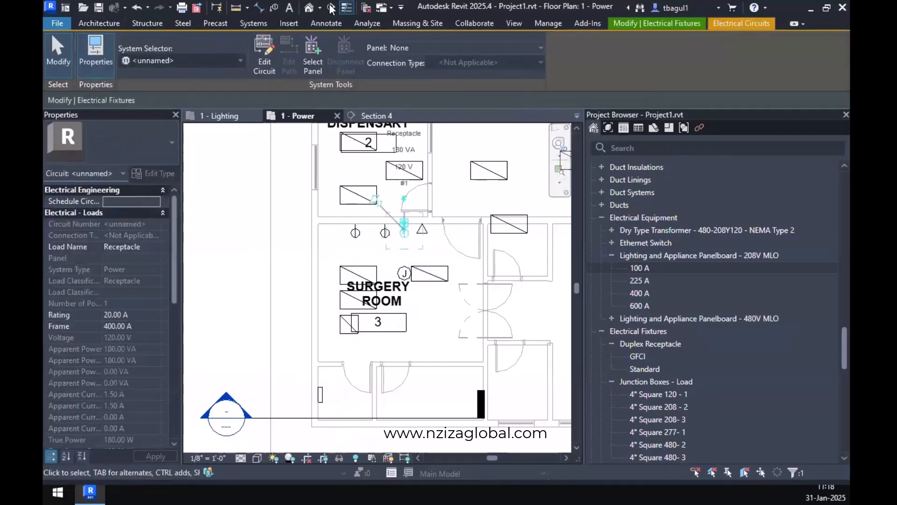
pyautogui.click(137, 7)
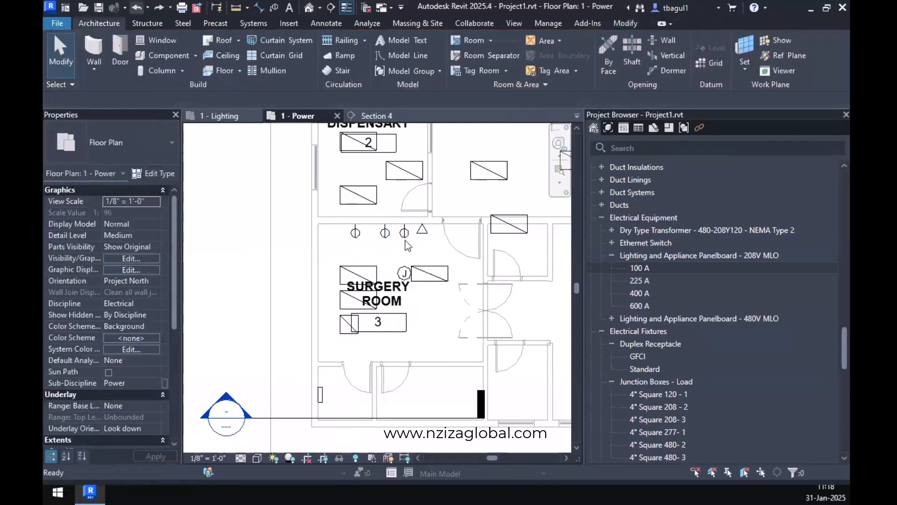
# Try creating a power circuit for the receptacle beside the triangle symbol with OR1UPS as its panel, and undo both operations.
pyautogui.click(422, 247)
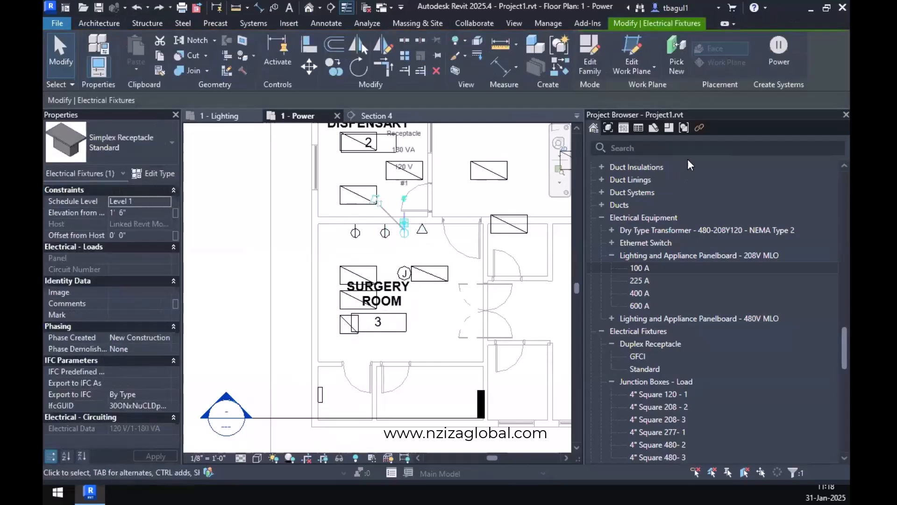
pyautogui.click(774, 61)
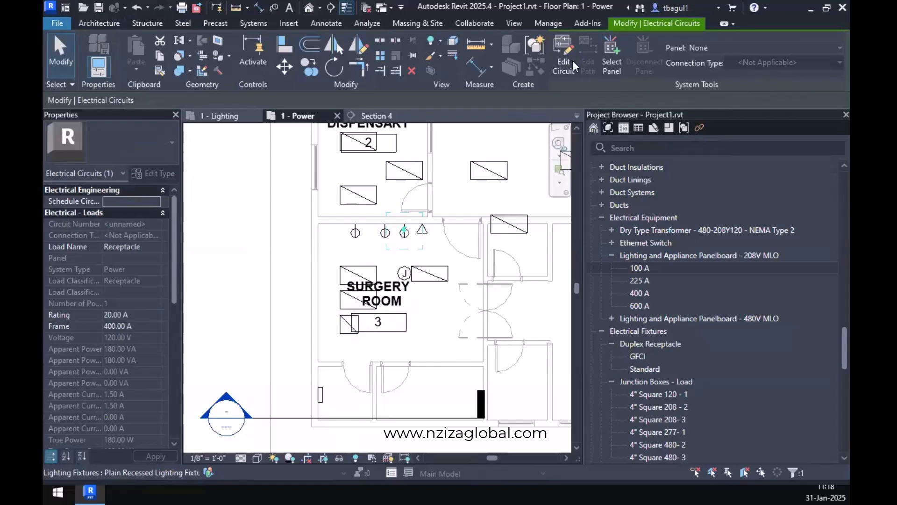
pyautogui.click(609, 57)
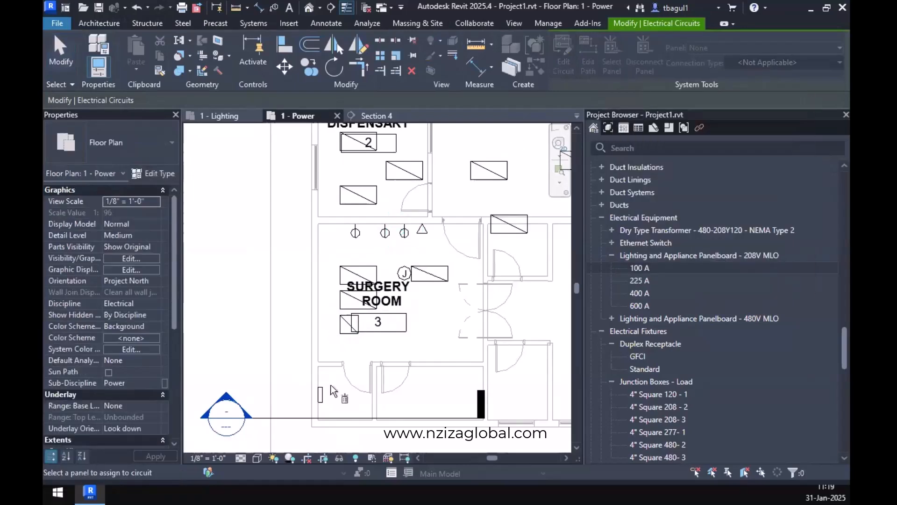
pyautogui.click(321, 397)
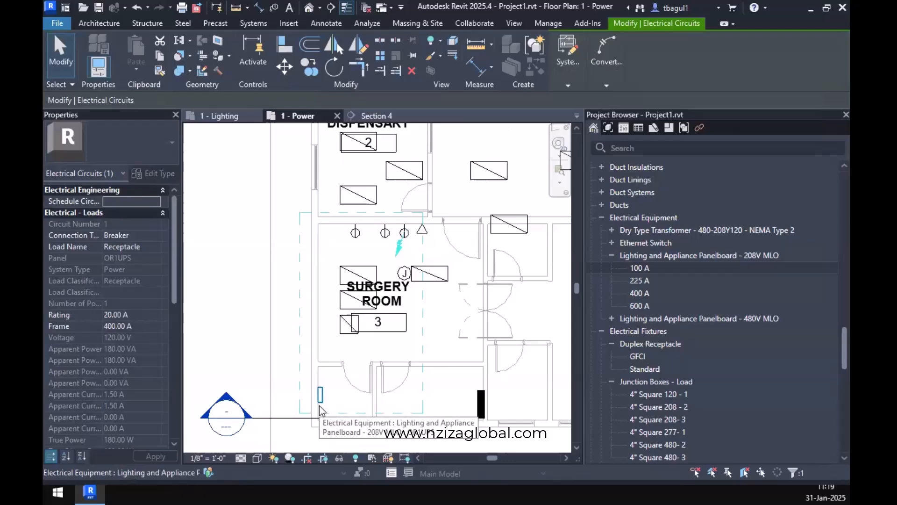
pyautogui.click(136, 8)
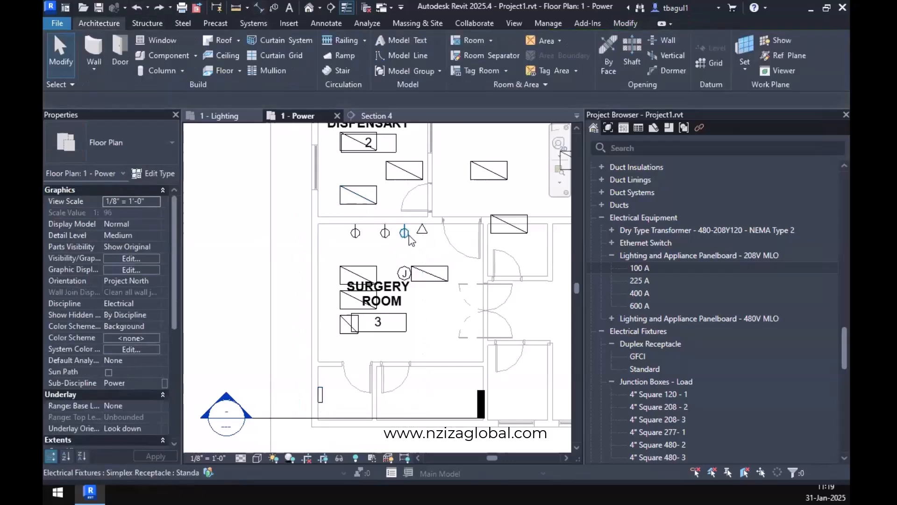
pyautogui.click(409, 236)
pyautogui.click(135, 9)
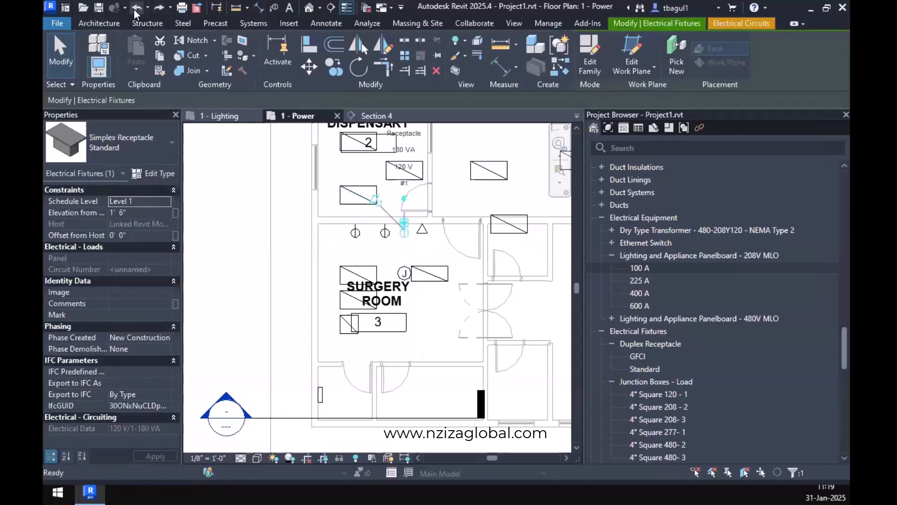
# Try recreating the power circuit from the same Surgery Room receptacle, and undo the Create Circuit to Panel operation.
pyautogui.click(405, 231)
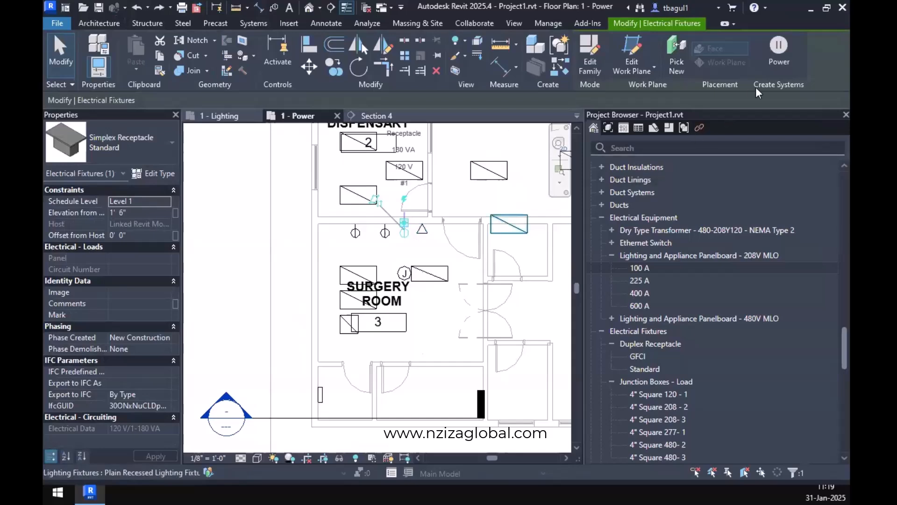
pyautogui.click(778, 52)
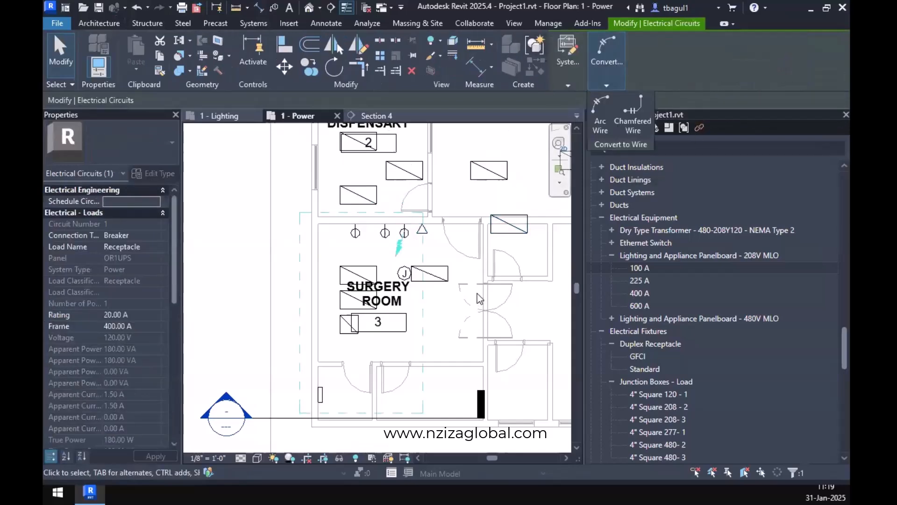
pyautogui.press('Escape')
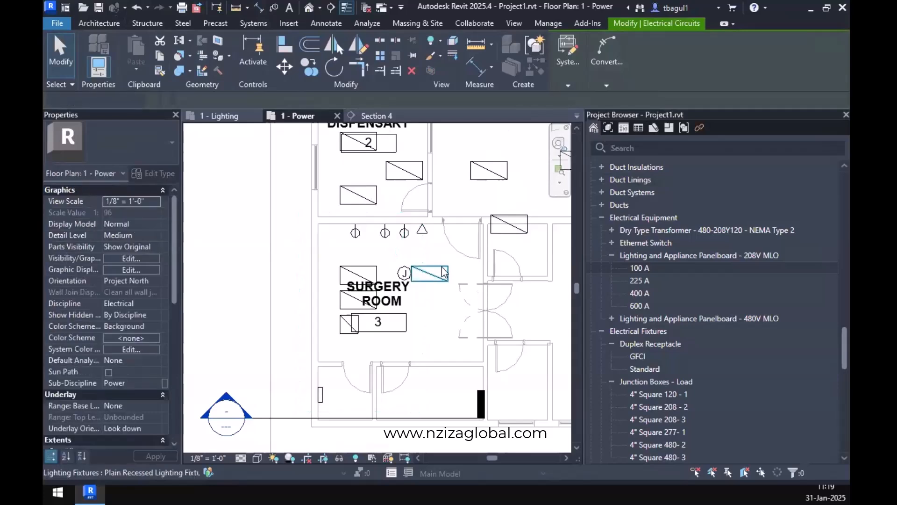
pyautogui.click(147, 8)
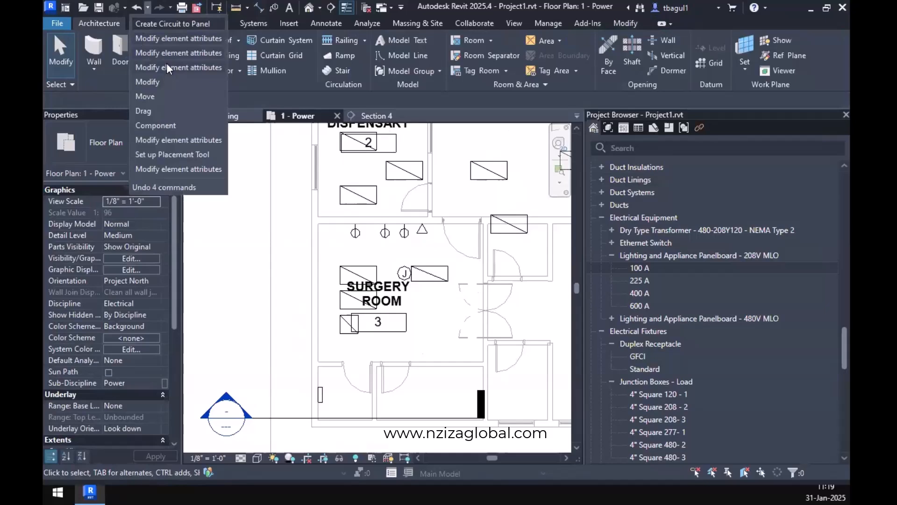
pyautogui.click(180, 26)
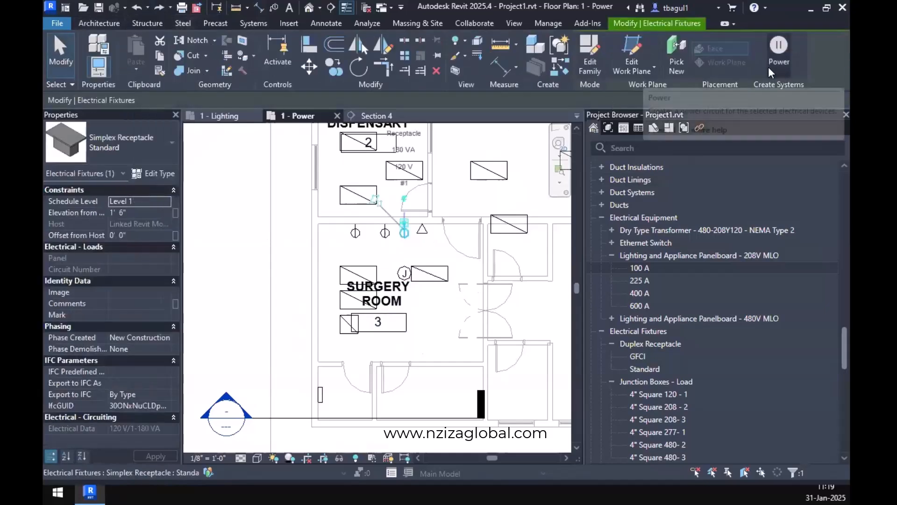
# Create the receptacle's power circuit again, check its panel and connection type, and undo the circuit.
pyautogui.click(779, 51)
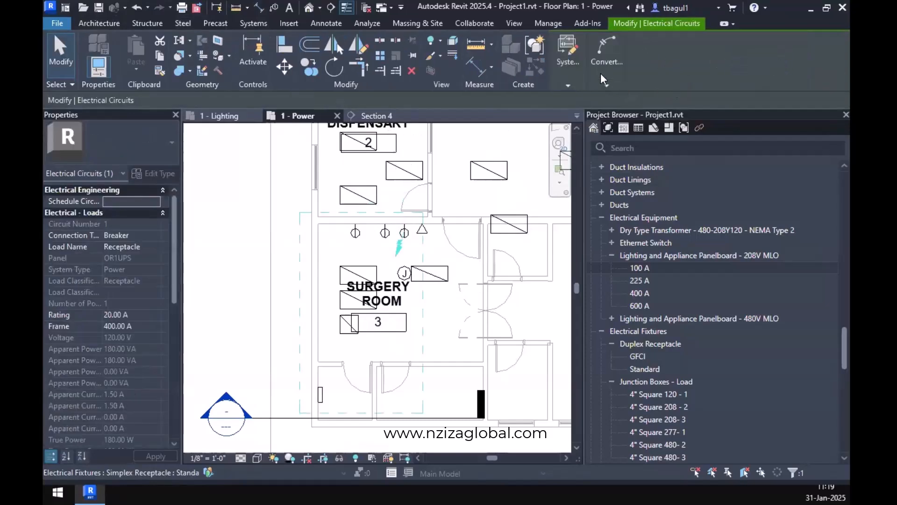
pyautogui.click(601, 73)
pyautogui.moveTo(575, 73)
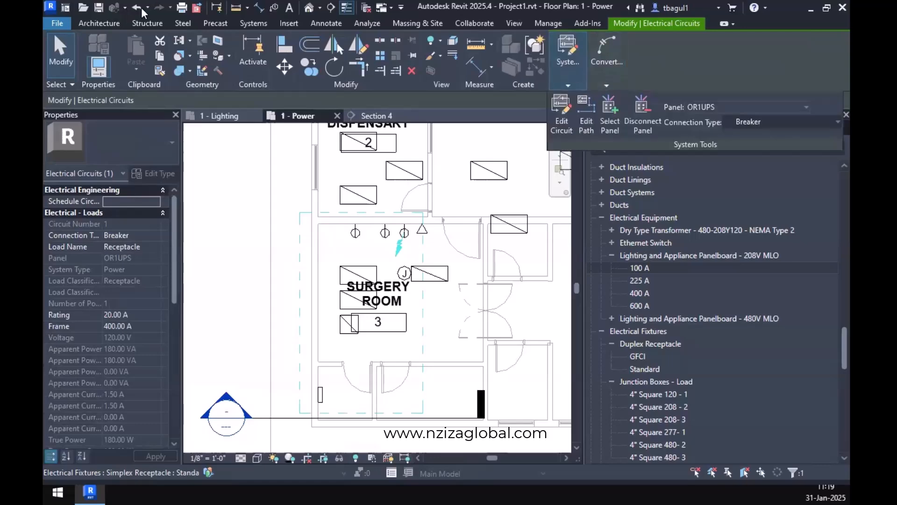
pyautogui.press('Escape')
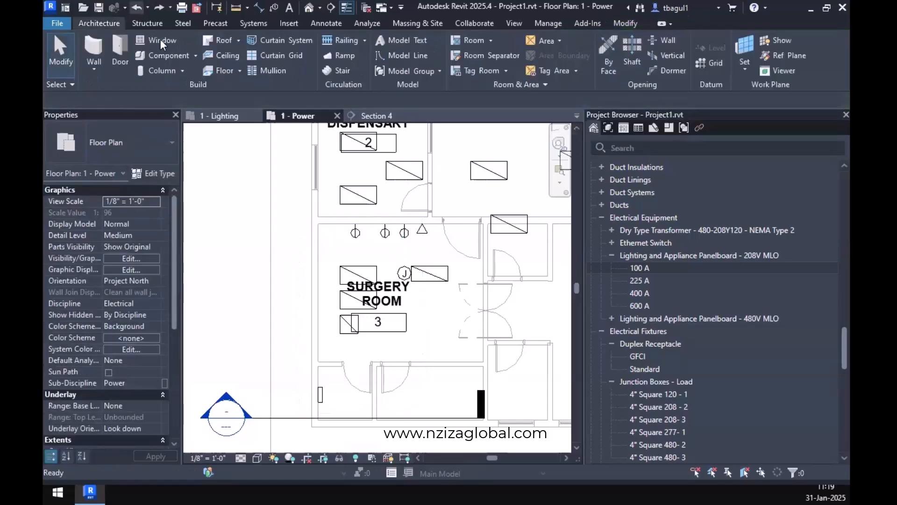
# Try the power circuit once more on the receptacle beside the triangle symbol, and undo it through the undo history.
pyautogui.click(404, 233)
pyautogui.click(779, 69)
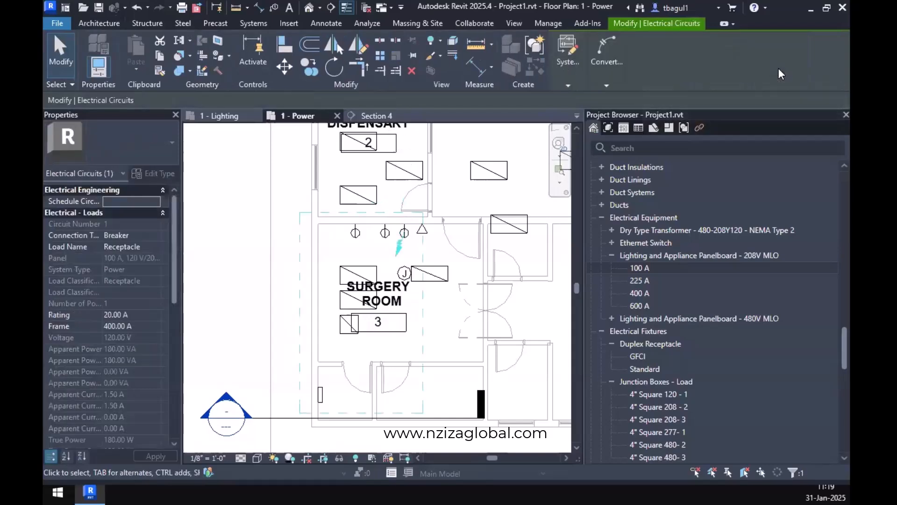
pyautogui.click(148, 11)
pyautogui.click(239, 180)
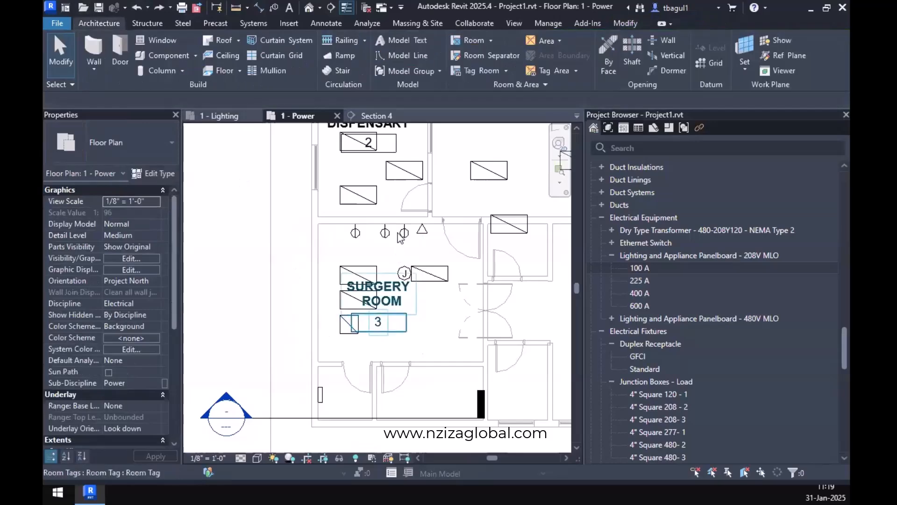
# Create a power circuit for the Surgery Room simplex receptacle beside the triangle symbol, and clear the selection.
pyautogui.click(404, 232)
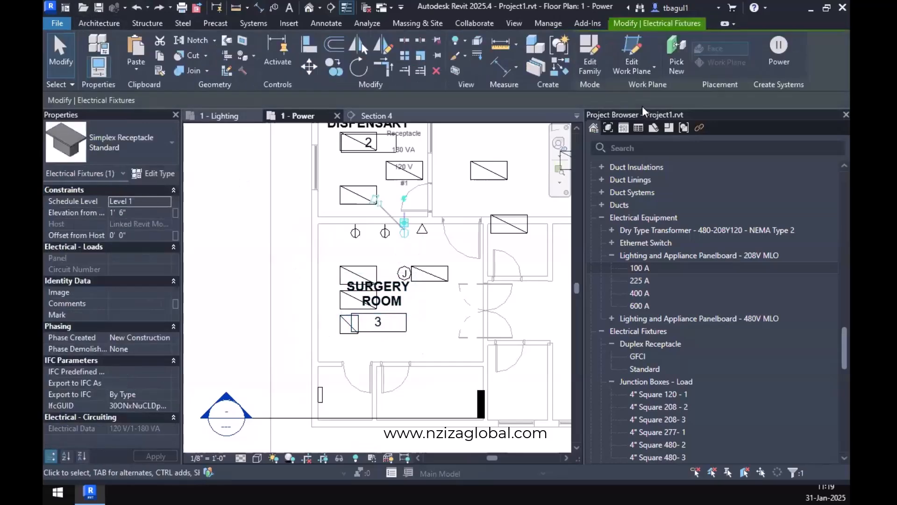
pyautogui.click(779, 56)
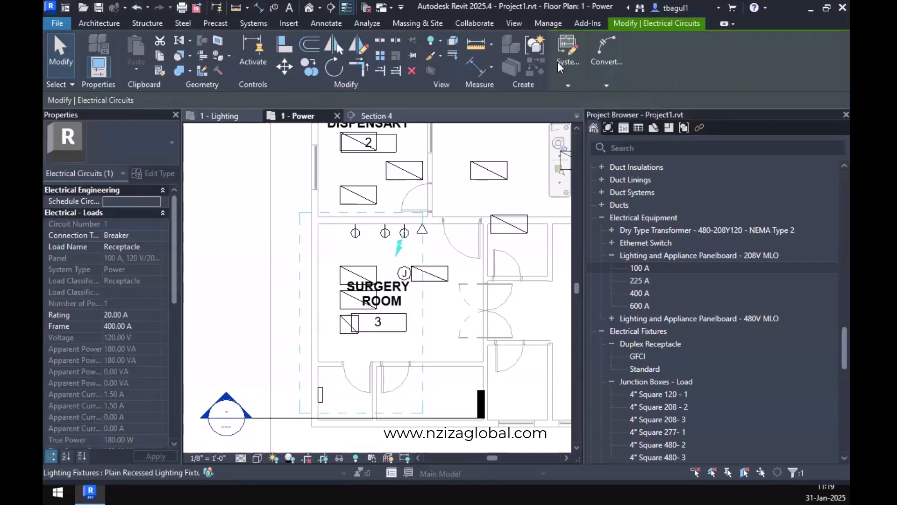
pyautogui.moveTo(557, 63)
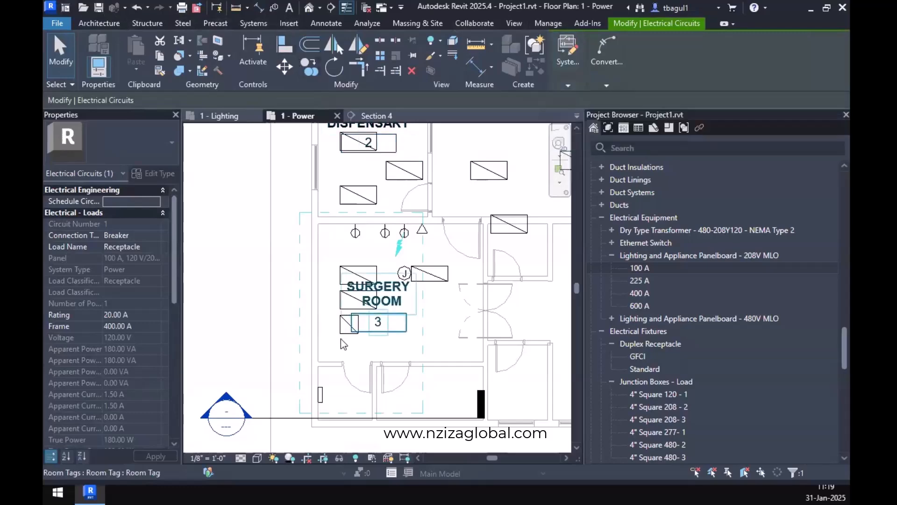
pyautogui.click(365, 347)
# Set the panel name of the wall-mounted panelboard in the small room below the Surgery Room to OR1UPS.
pyautogui.click(320, 395)
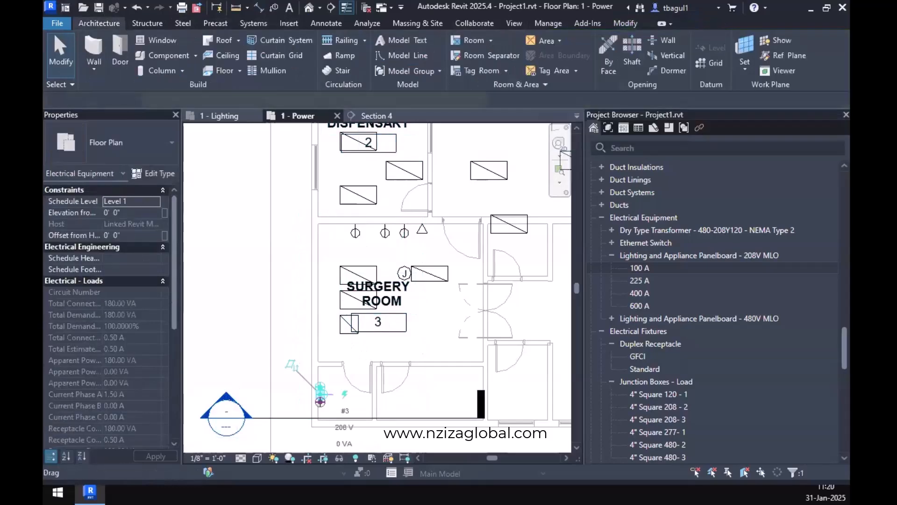
pyautogui.scroll(-10, 102, 393)
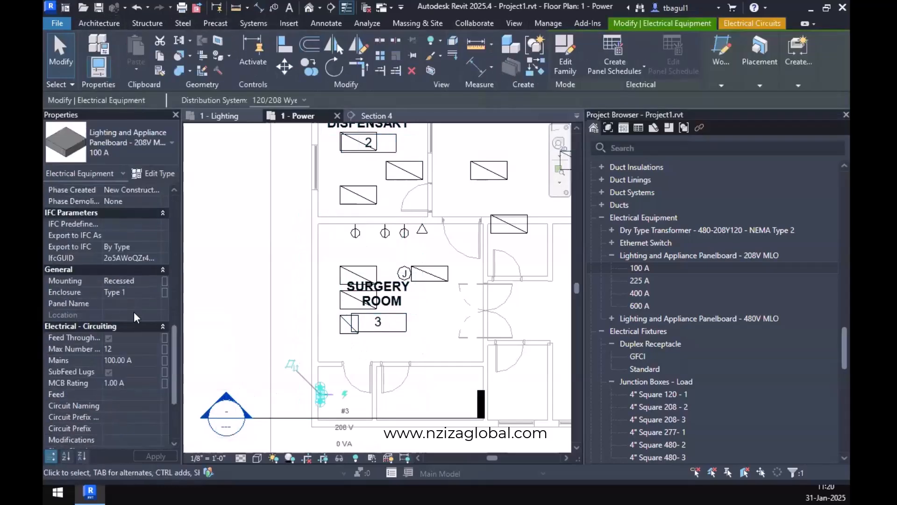
pyautogui.click(133, 307)
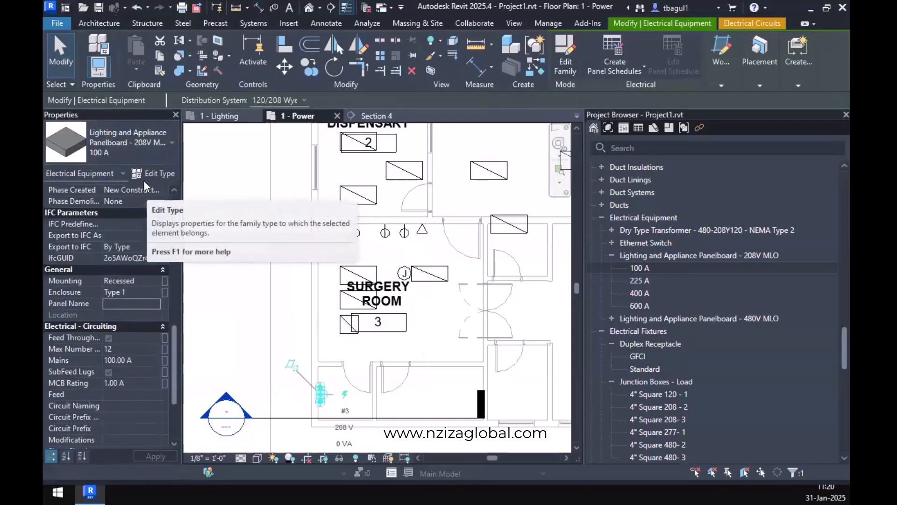
pyautogui.click(123, 306)
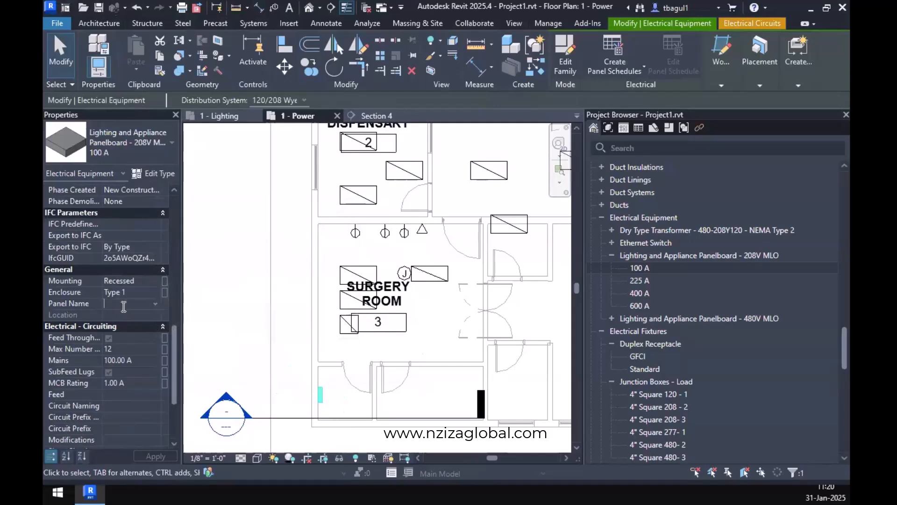
pyautogui.write('OR')
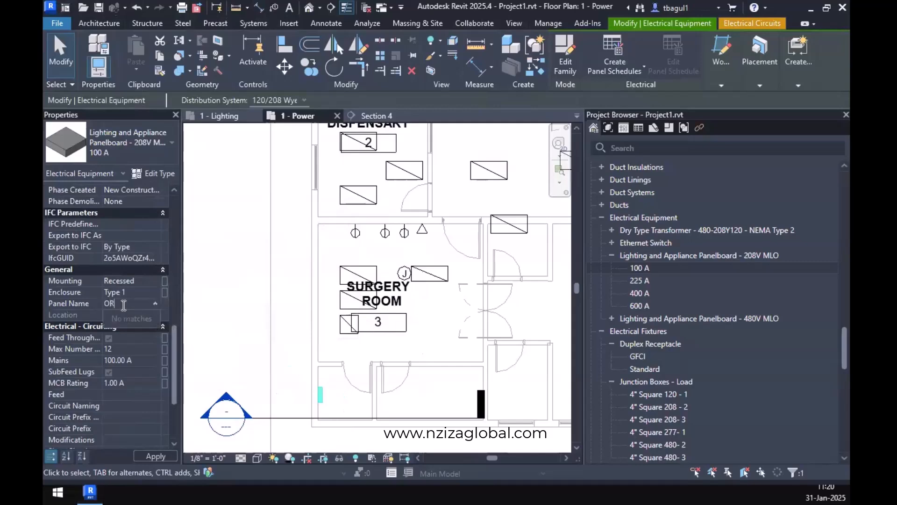
pyautogui.write('1UPS')
pyautogui.press('Return')
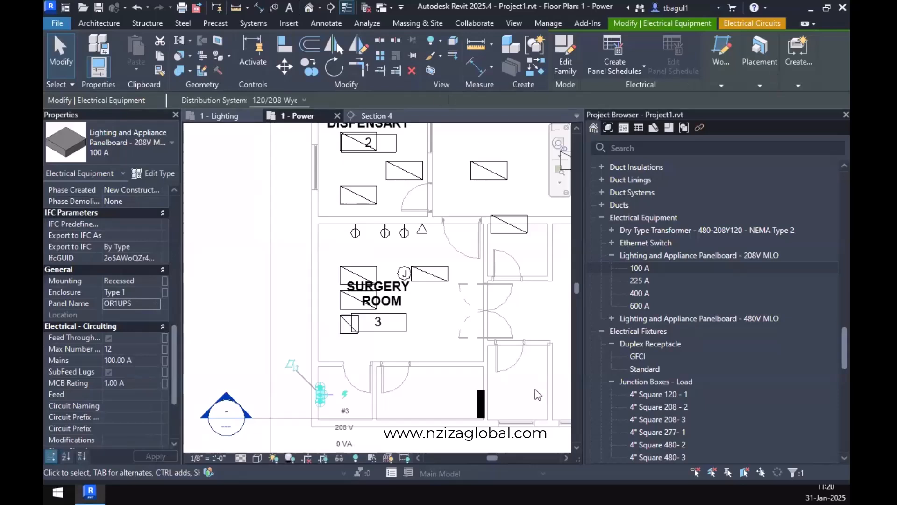
# Check the panel assignment and available panels for the circuit of the receptacle beside the triangle symbol.
pyautogui.click(405, 234)
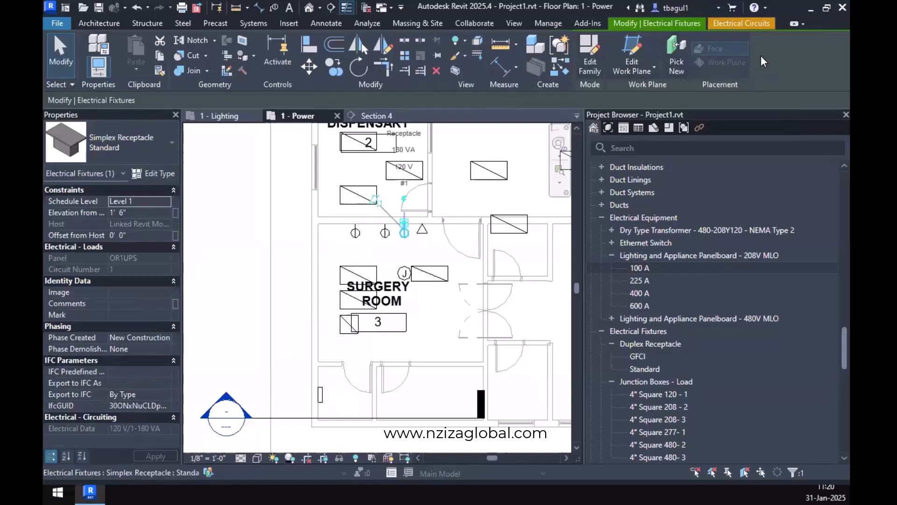
pyautogui.click(739, 23)
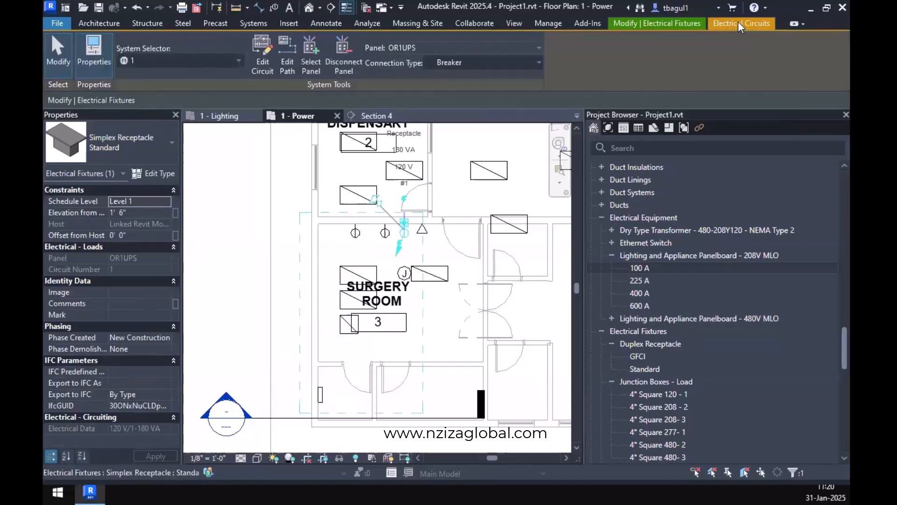
pyautogui.click(415, 47)
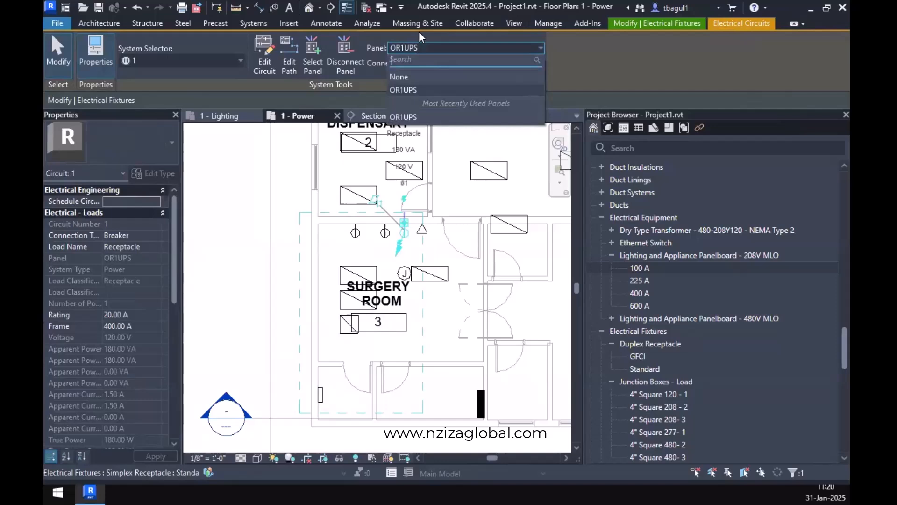
# Choose OR1UPS as the panel for the circuit of the receptacle beside the triangle symbol, and clear the selection.
pyautogui.click(431, 89)
pyautogui.click(454, 413)
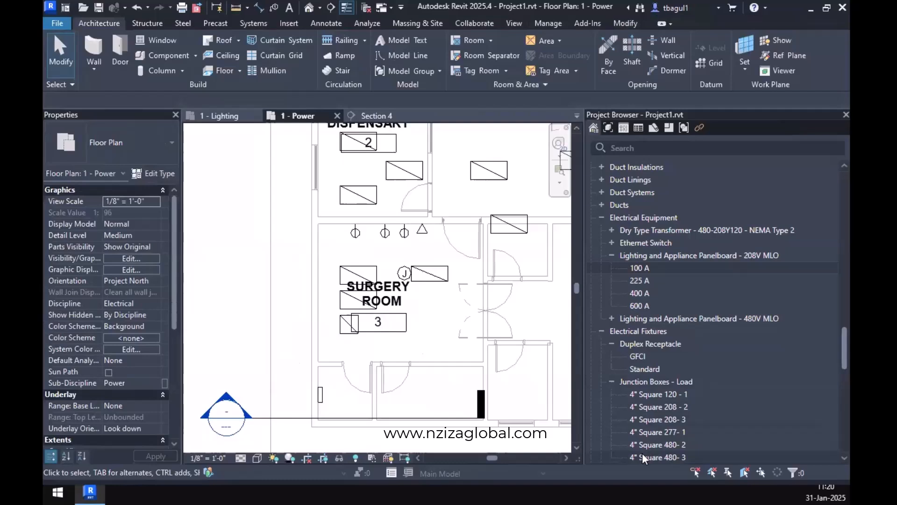
# Place a second 100 A 208V MLO panelboard on the wall above the existing one in the small room below the Surgery Room.
pyautogui.moveTo(573, 273); pyautogui.dragTo(317, 347)
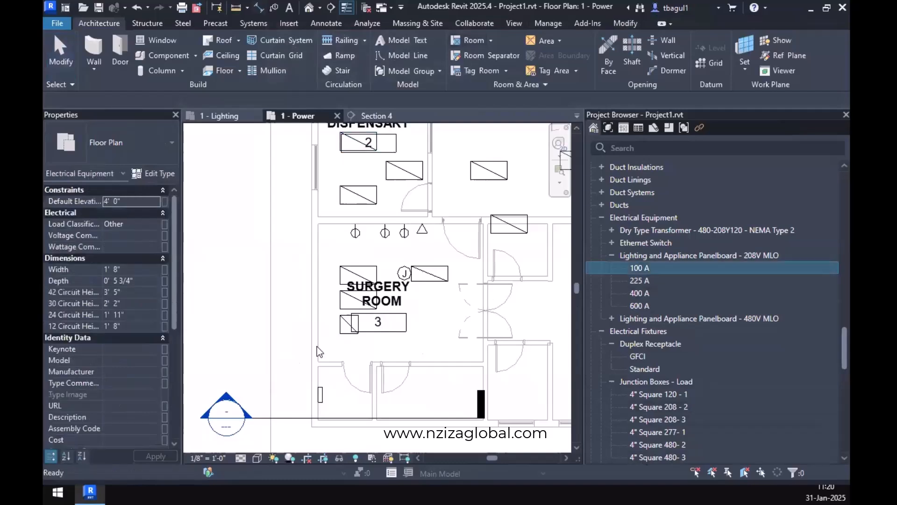
pyautogui.scroll(6, 270, 367)
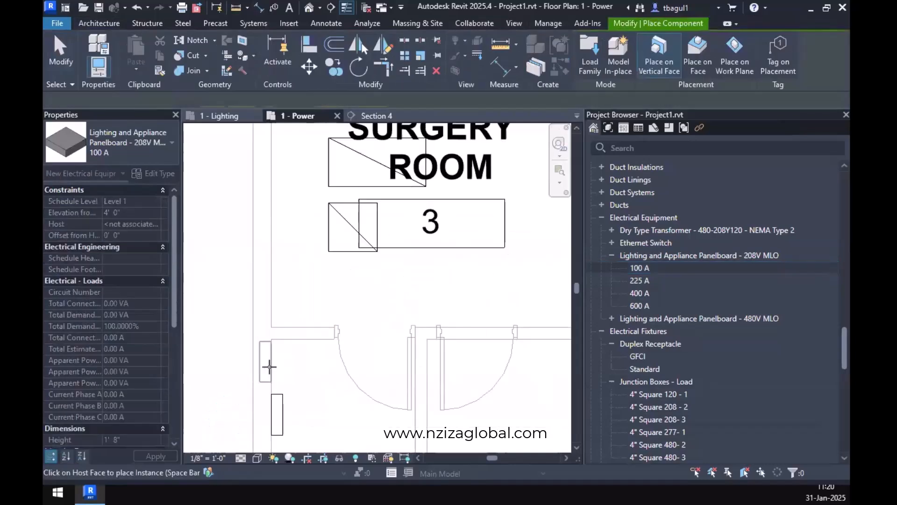
pyautogui.press('space')
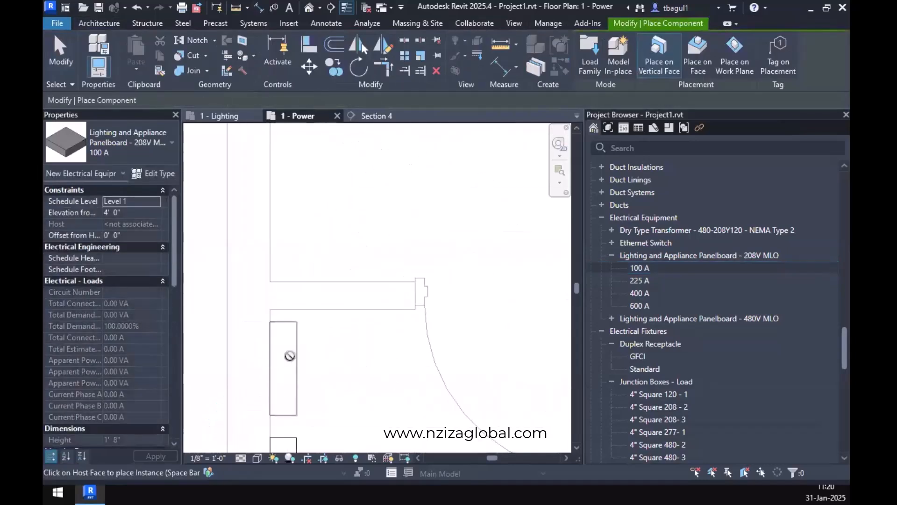
pyautogui.click(286, 360)
pyautogui.press('Escape')
pyautogui.press('Escape')
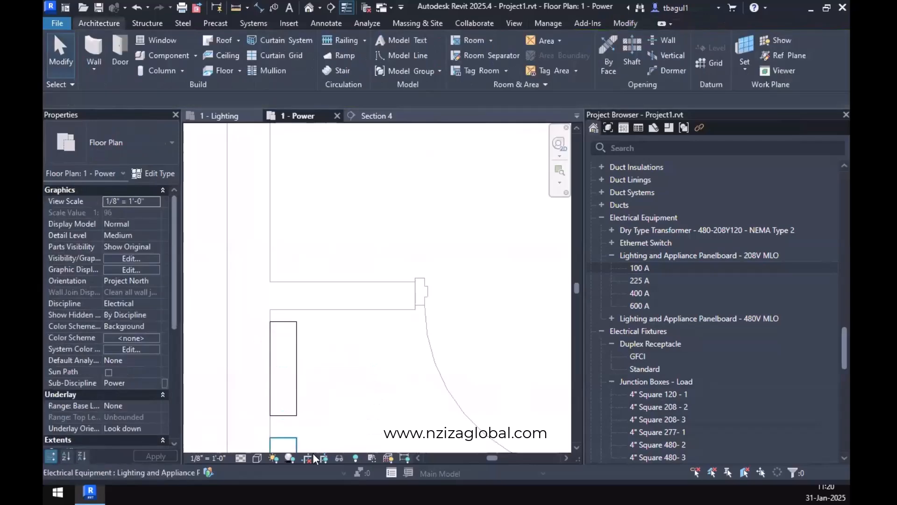
# Set the panel name of the upper wall-mounted panelboard to OR1UTI.
pyautogui.scroll(-1, 287, 388)
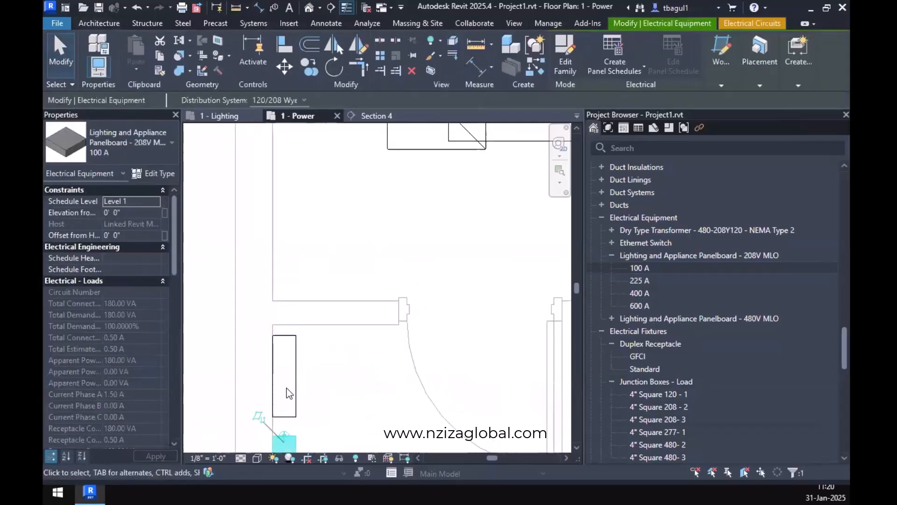
pyautogui.click(287, 388)
pyautogui.scroll(-8, 108, 385)
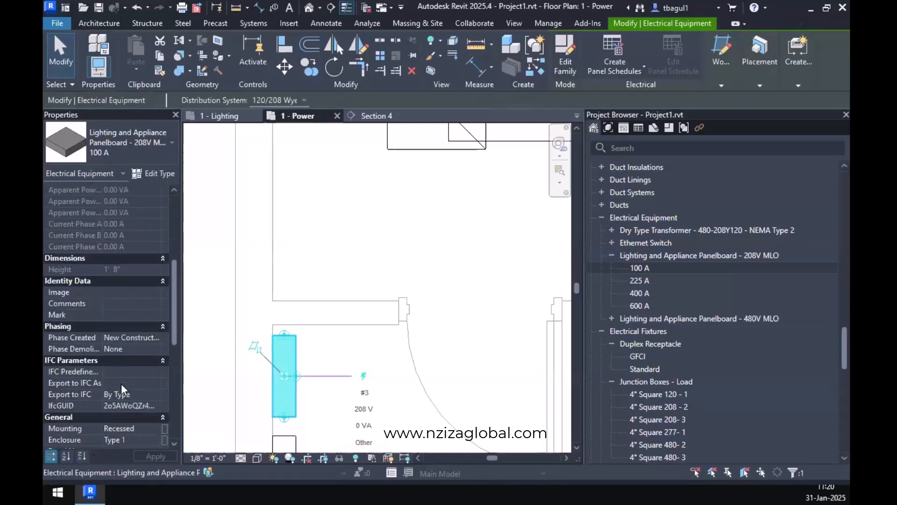
pyautogui.click(122, 384)
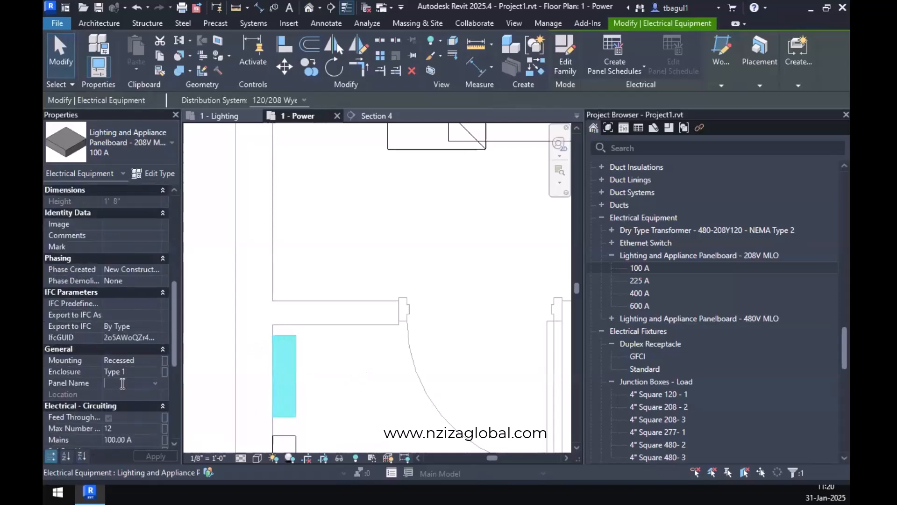
pyautogui.write('OR1U')
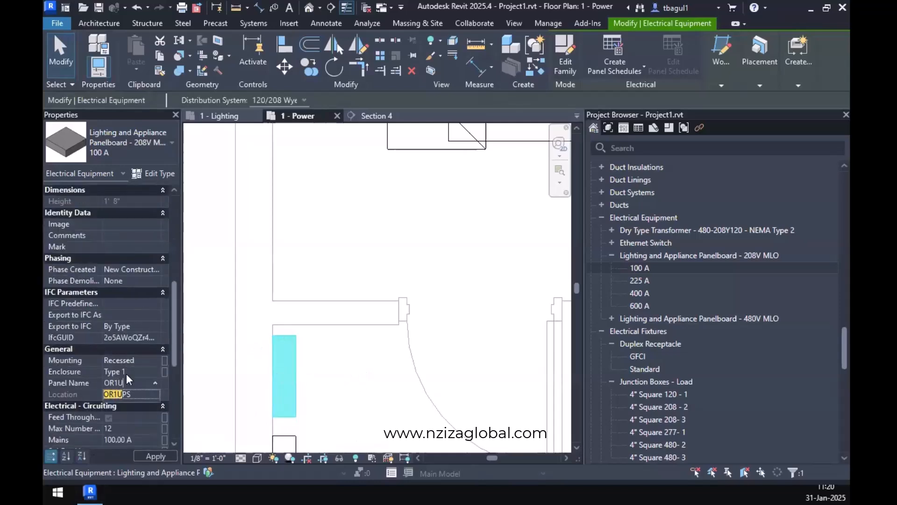
pyautogui.write('TI')
pyautogui.press('Return')
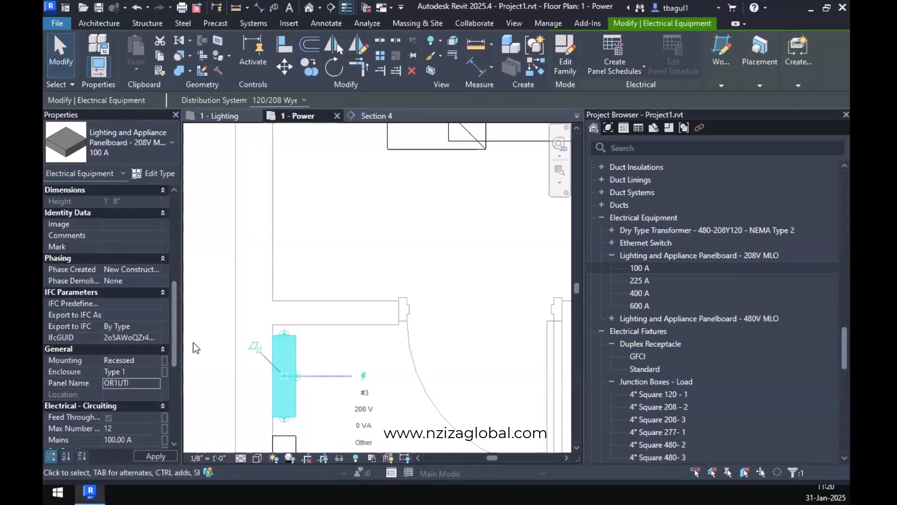
# Compare the panel names and circuiting properties of the two wall-mounted panelboards, and clear the selection.
pyautogui.click(312, 415)
pyautogui.scroll(-1, 314, 416)
pyautogui.click(297, 438)
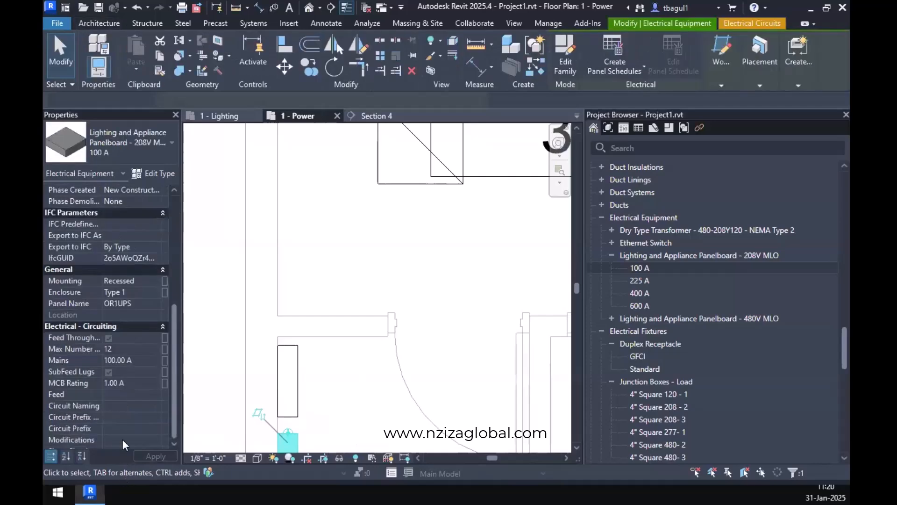
pyautogui.scroll(-3, 129, 348)
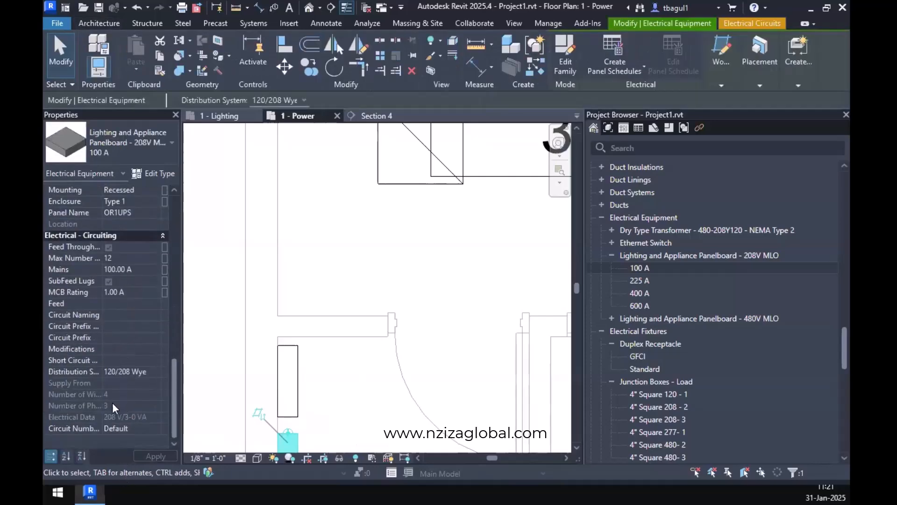
pyautogui.scroll(2, 127, 344)
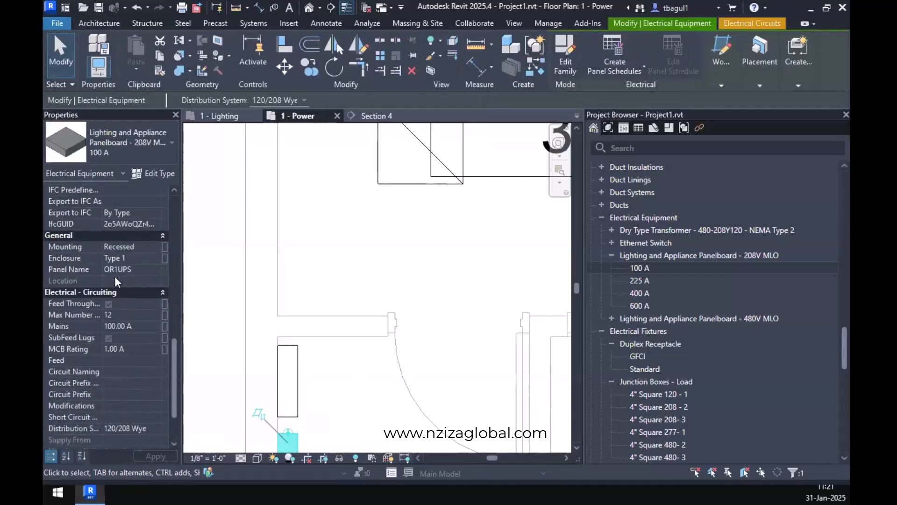
pyautogui.click(298, 391)
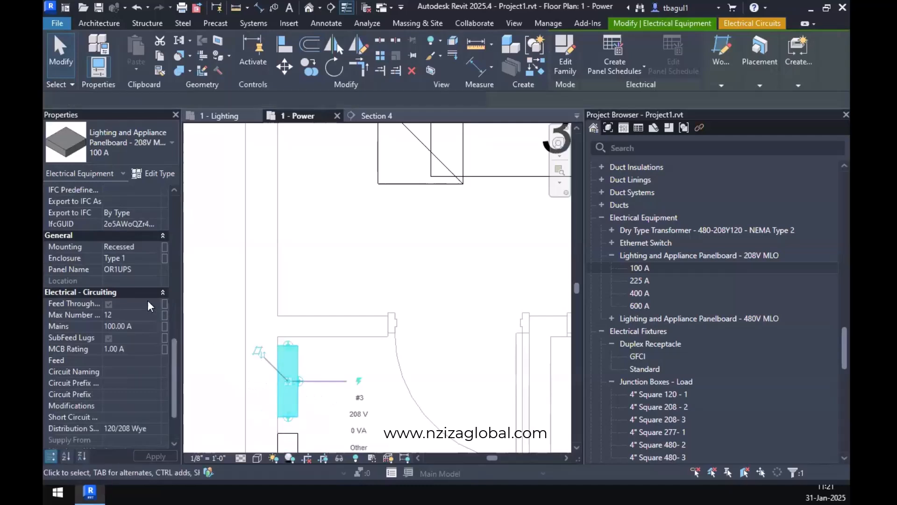
pyautogui.scroll(-2, 123, 352)
pyautogui.scroll(2, 131, 346)
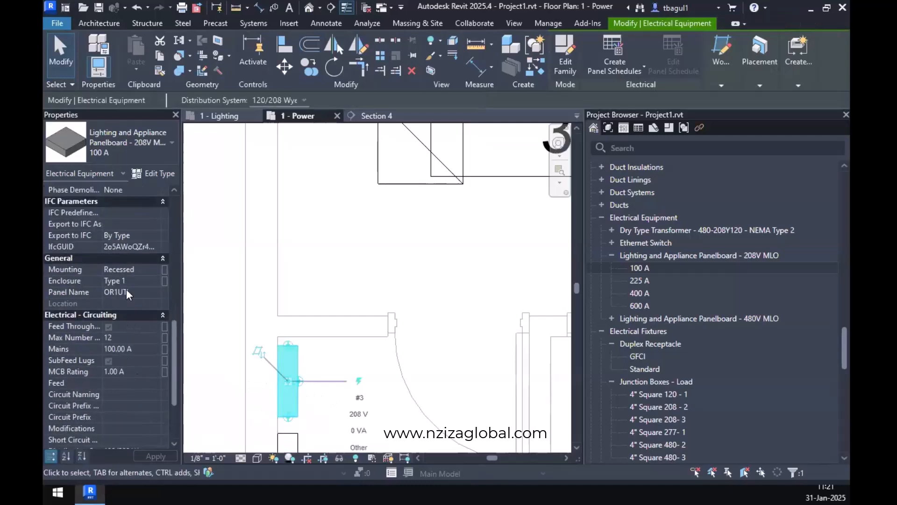
pyautogui.click(317, 278)
# Create a power circuit for the Surgery Room receptacle farthest from the triangle symbol, and list the panels available to it.
pyautogui.scroll(-2, 320, 278)
pyautogui.scroll(-2, 319, 273)
pyautogui.moveTo(409, 257); pyautogui.dragTo(404, 314, button='middle')
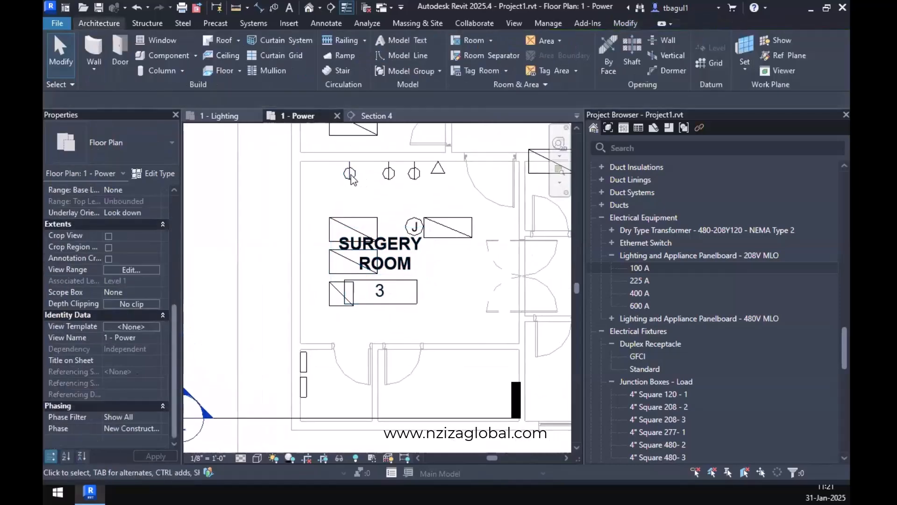
pyautogui.click(350, 175)
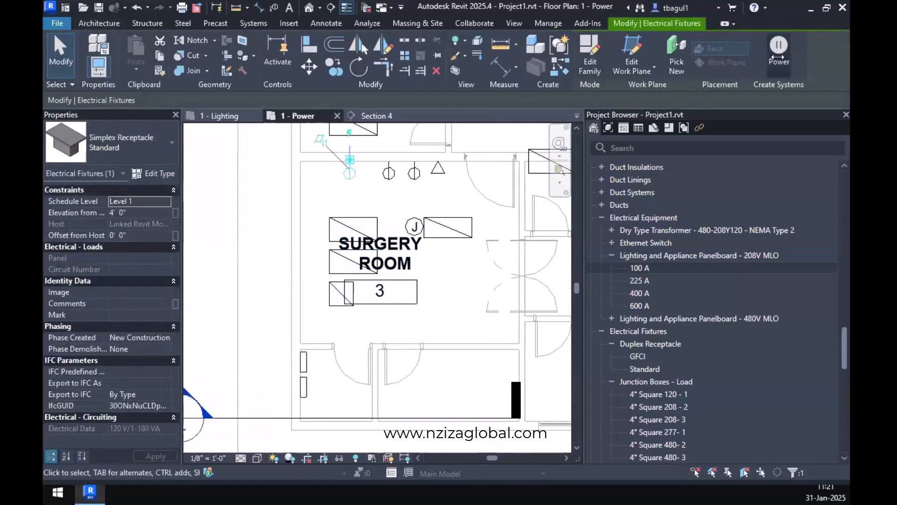
pyautogui.click(777, 54)
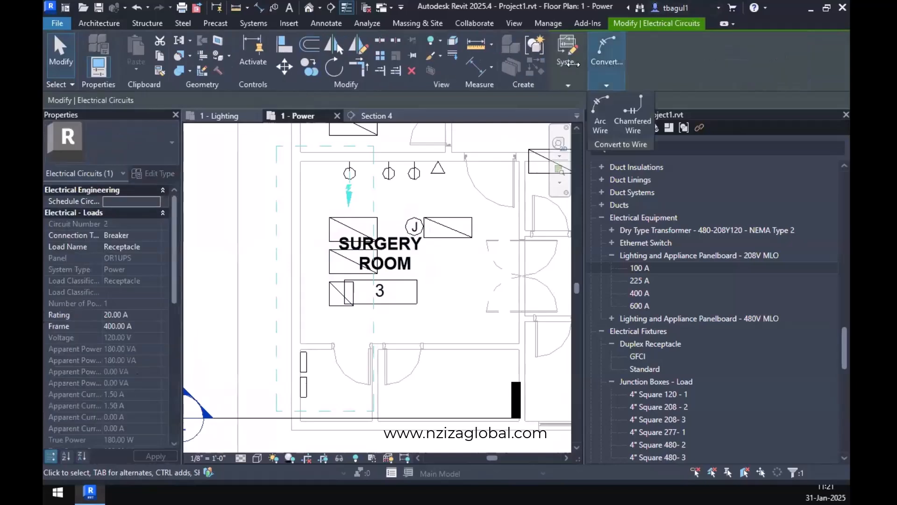
pyautogui.moveTo(575, 66)
pyautogui.click(722, 106)
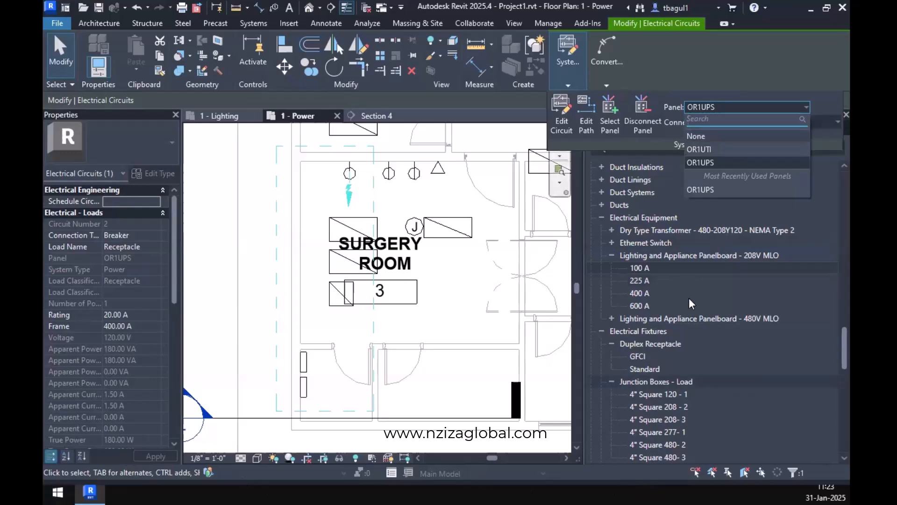
# Undo the receptacle circuits and both panelboard placements and names through the undo history.
pyautogui.click(149, 8)
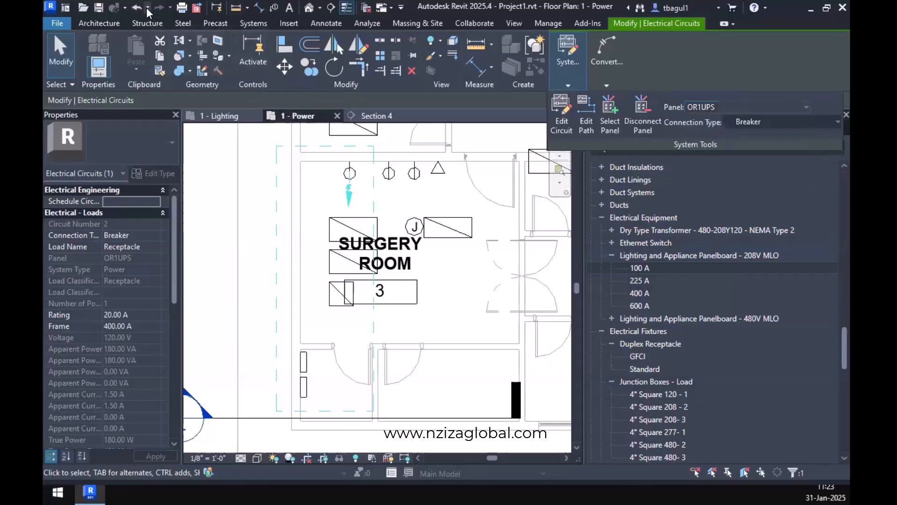
pyautogui.click(149, 7)
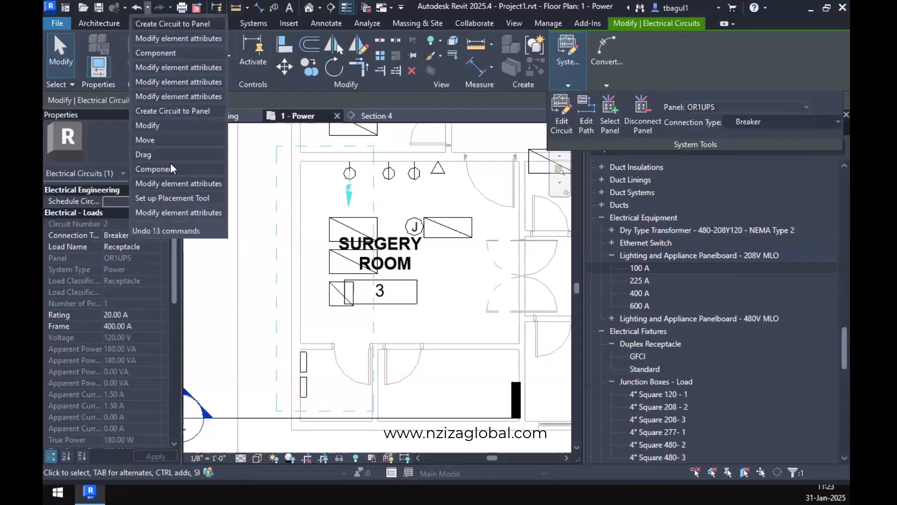
pyautogui.click(169, 212)
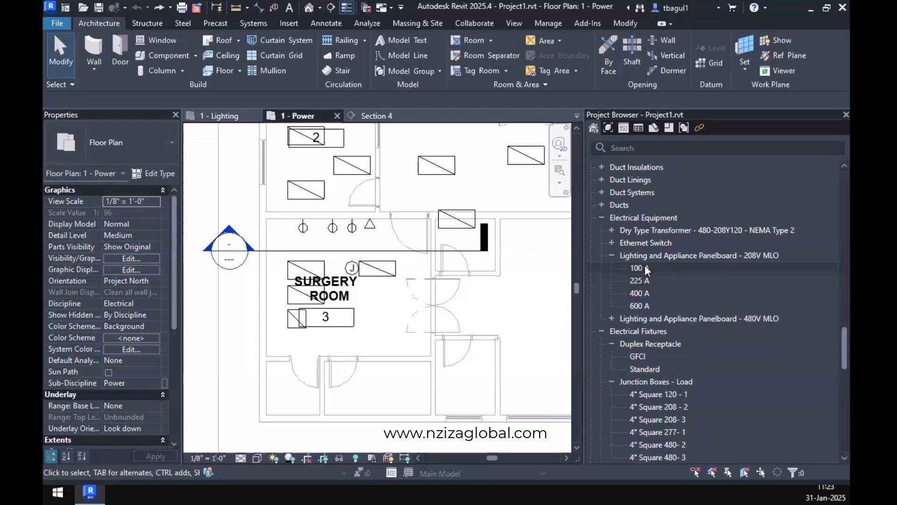
# Place two 100 A 208V MLO panelboards, one above the other, on the outer wall of the small room below the Surgery Room.
pyautogui.moveTo(644, 267); pyautogui.dragTo(276, 374)
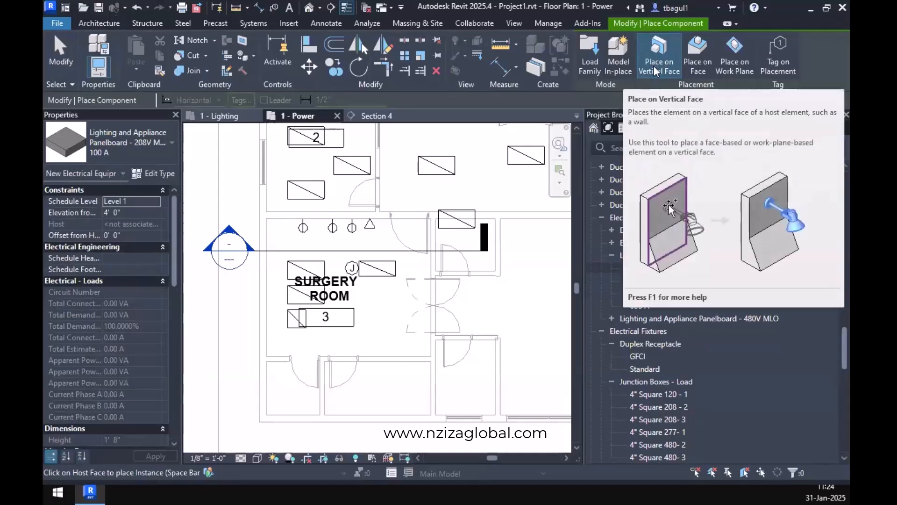
pyautogui.scroll(3, 281, 405)
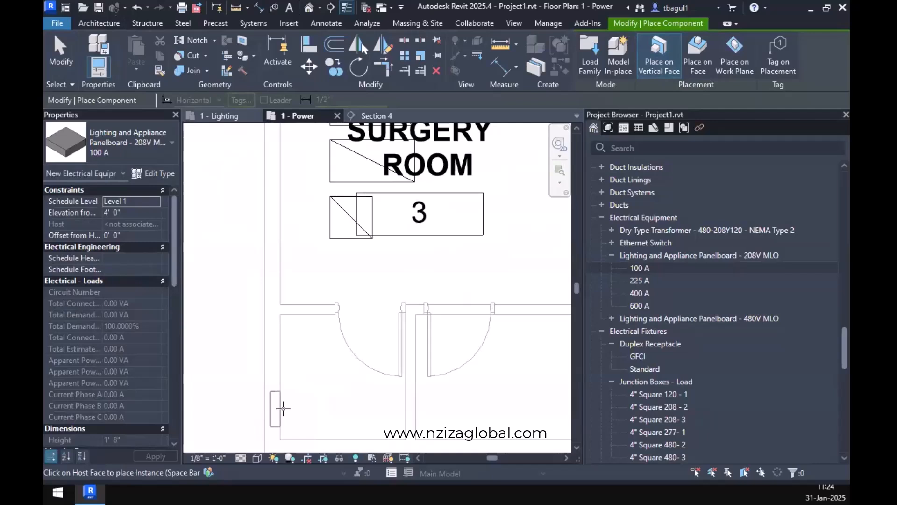
pyautogui.press('space')
pyautogui.click(283, 408)
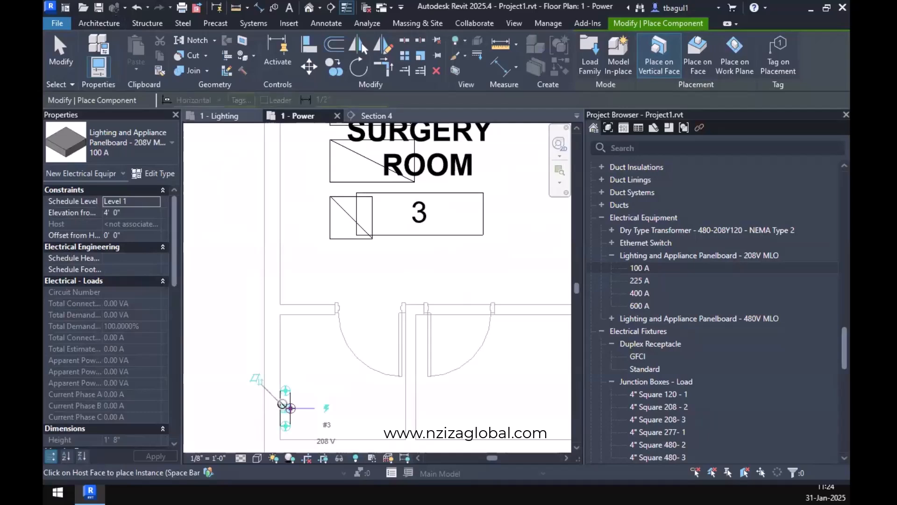
pyautogui.click(283, 366)
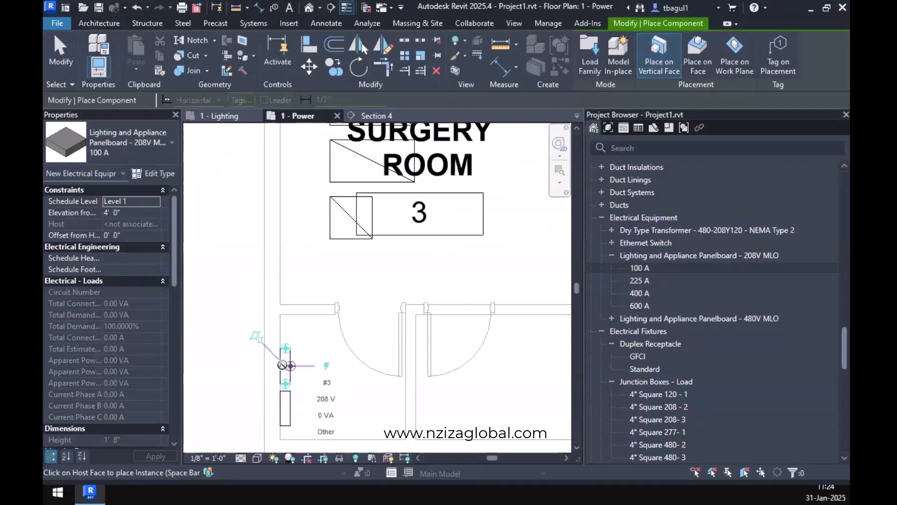
pyautogui.press('Escape')
pyautogui.press('Escape')
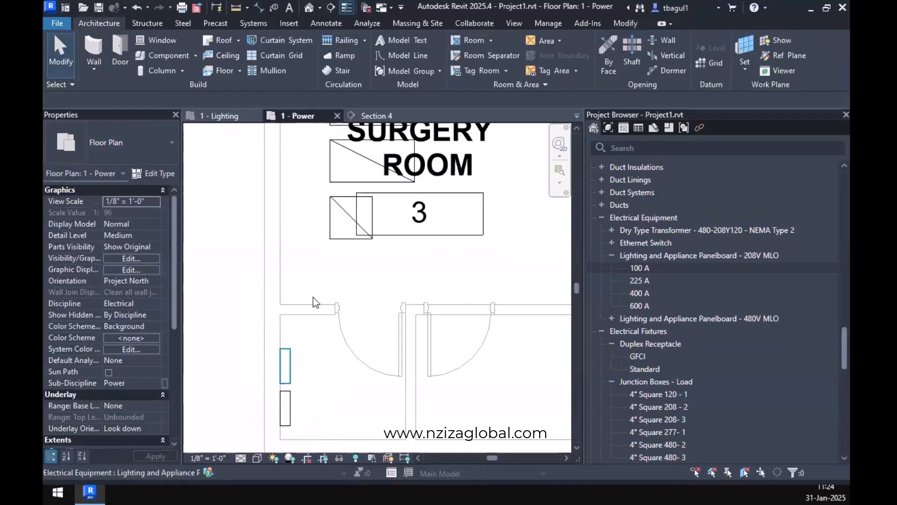
# Set the panel name of the lower of the two wall-mounted panelboards to OR1UPS.
pyautogui.click(293, 422)
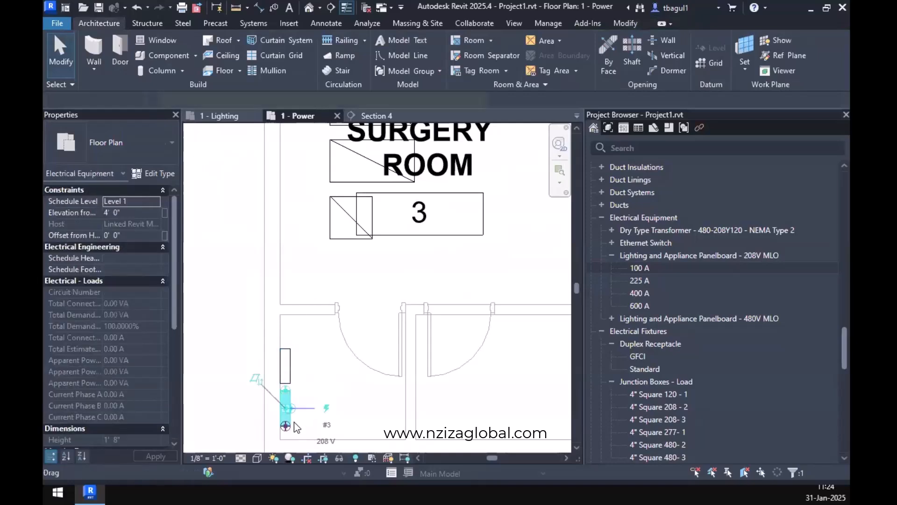
pyautogui.scroll(-7, 83, 299)
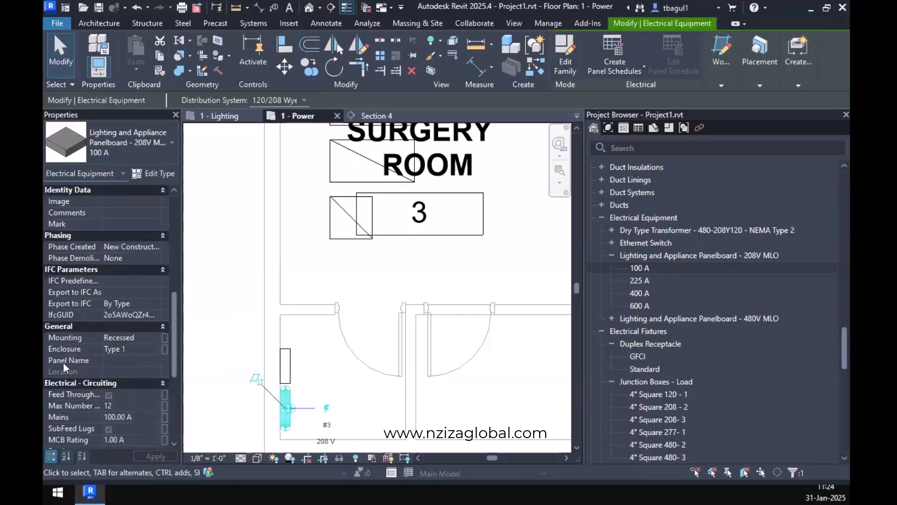
pyautogui.click(122, 361)
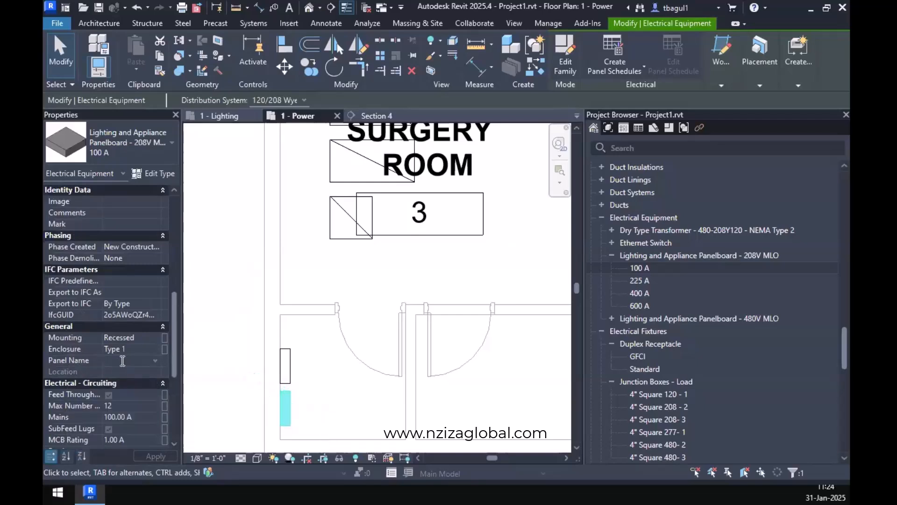
pyautogui.write('OR1UPS')
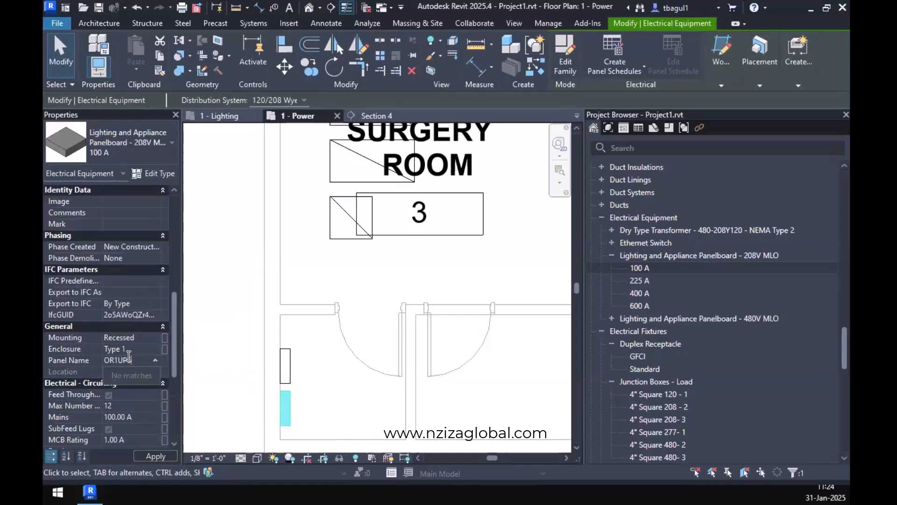
pyautogui.press('Return')
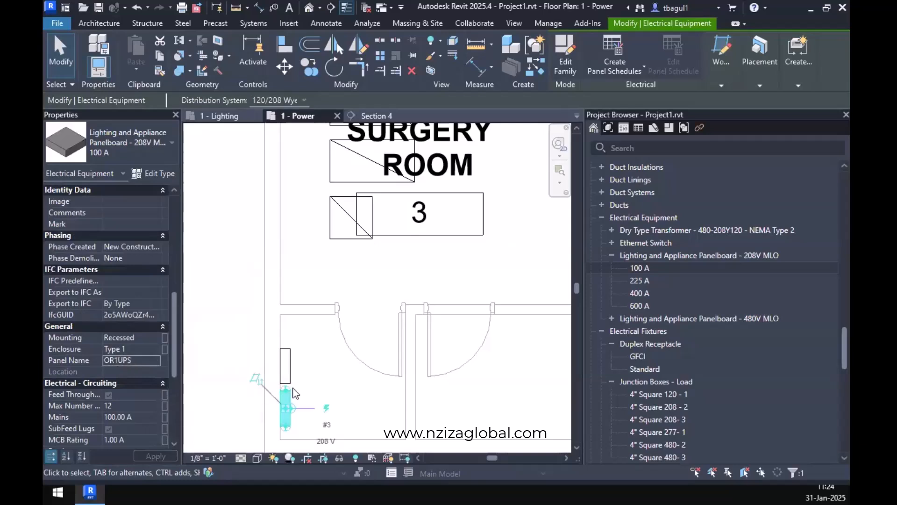
# Name the upper of the two wall-mounted panelboards OR1UTI.
pyautogui.click(291, 376)
pyautogui.click(150, 359)
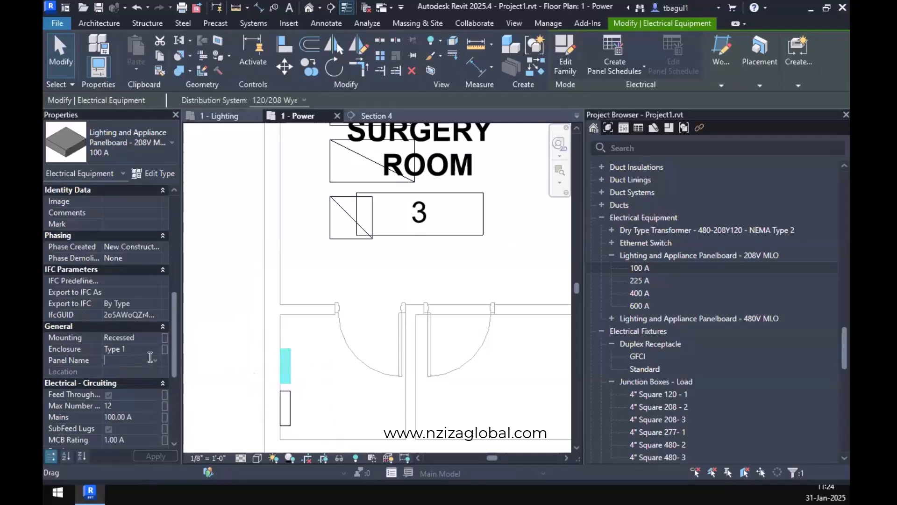
pyautogui.write('OR1')
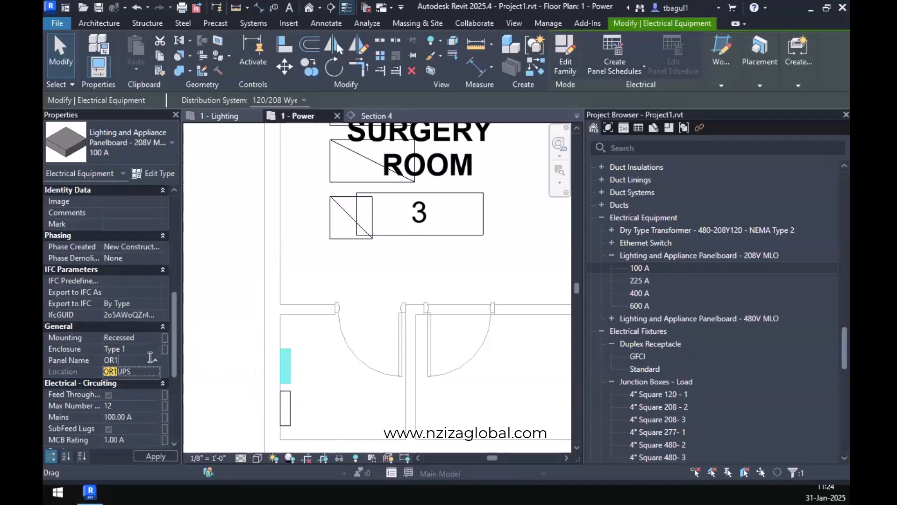
pyautogui.write('UTI')
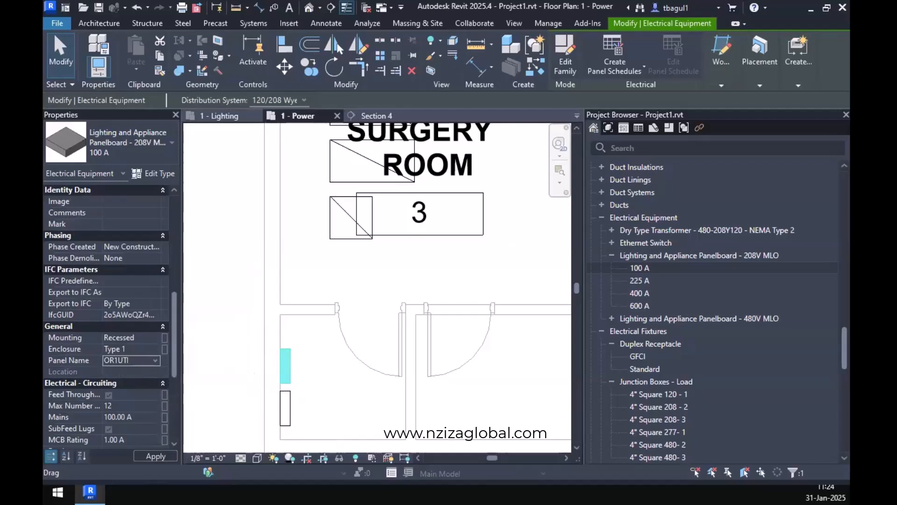
# Create a power circuit for the Surgery Room receptacle beside the triangular device symbol and assign it to panel OR1UPS.
pyautogui.click(382, 410)
pyautogui.scroll(-3, 381, 409)
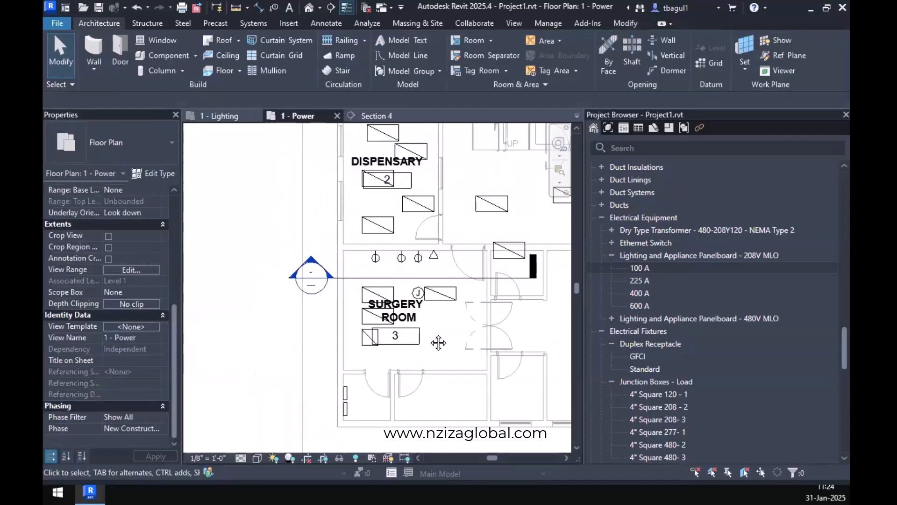
pyautogui.moveTo(438, 343); pyautogui.dragTo(391, 332, button='middle')
pyautogui.click(370, 247)
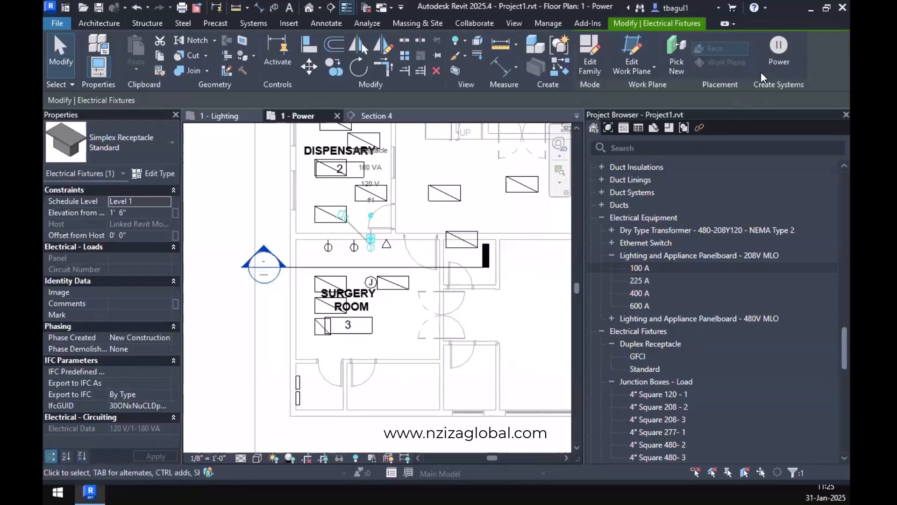
pyautogui.click(786, 57)
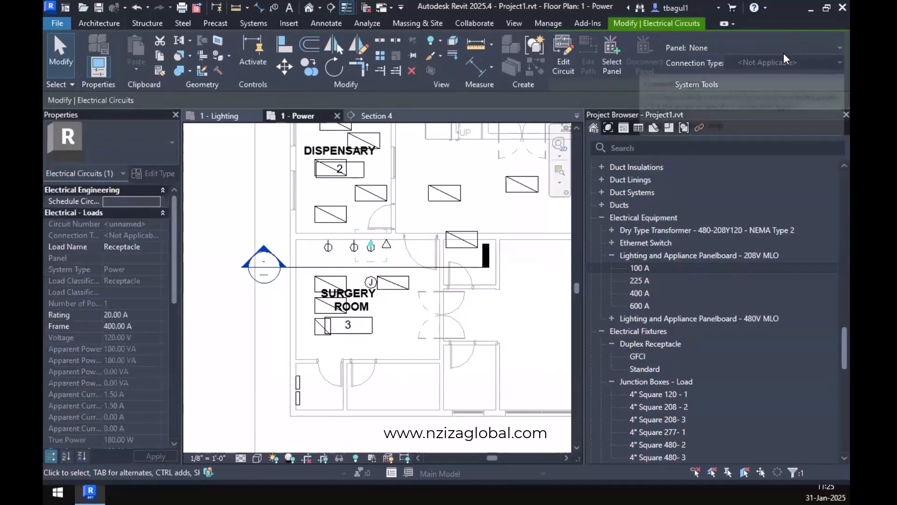
pyautogui.click(770, 44)
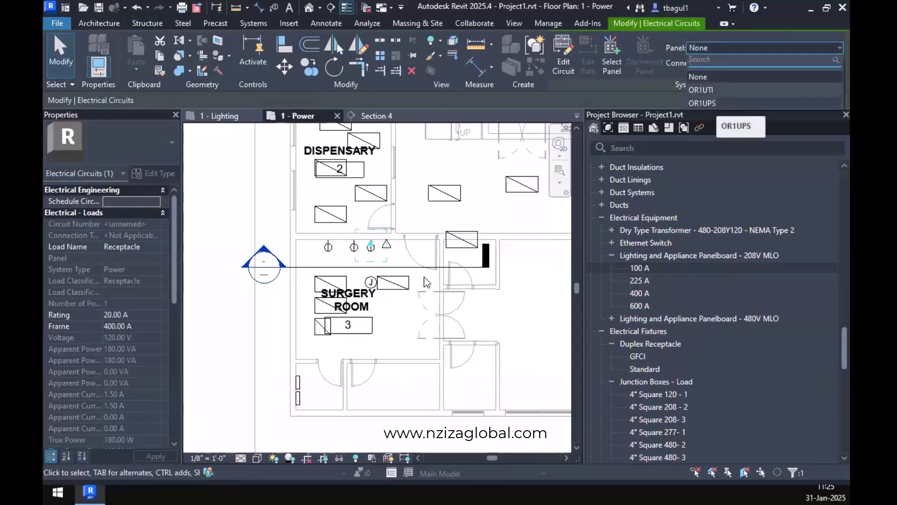
pyautogui.click(706, 103)
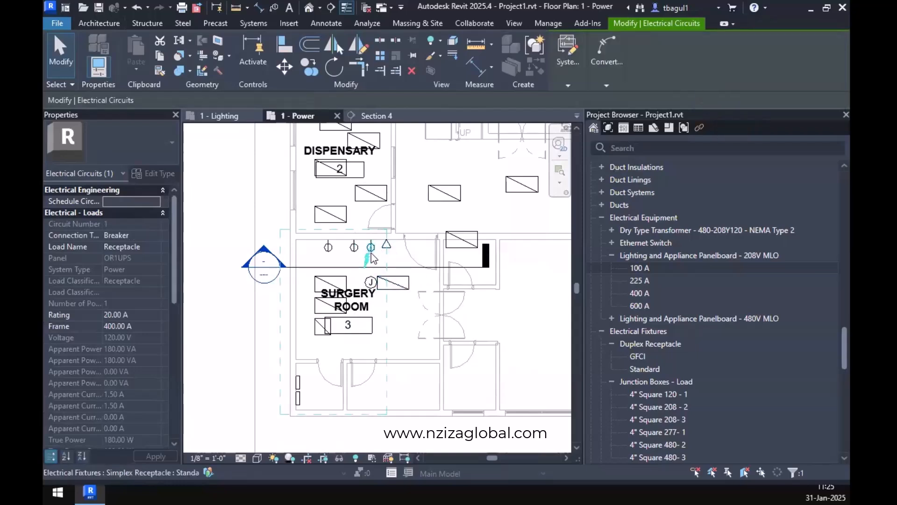
pyautogui.click(299, 398)
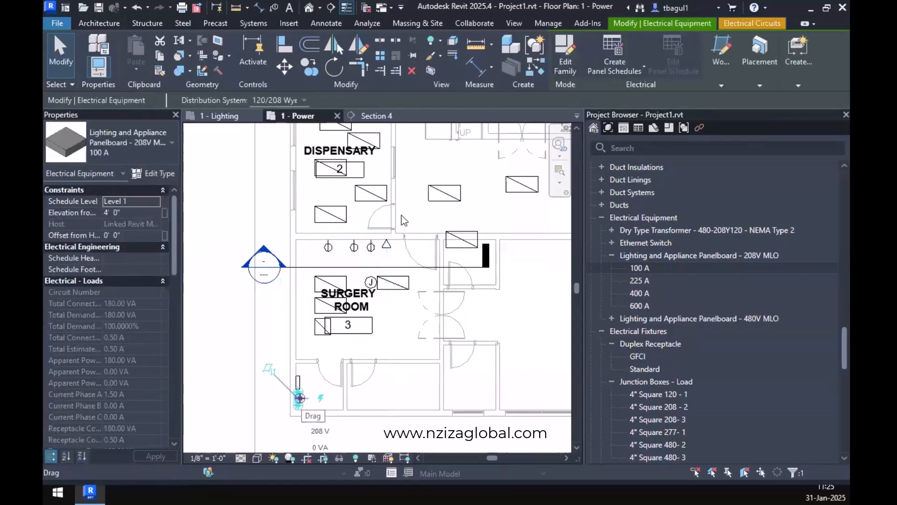
# Create a power circuit for the middle receptacle on the Surgery Room's upper wall and assign it to panel OR1UTI.
pyautogui.click(355, 250)
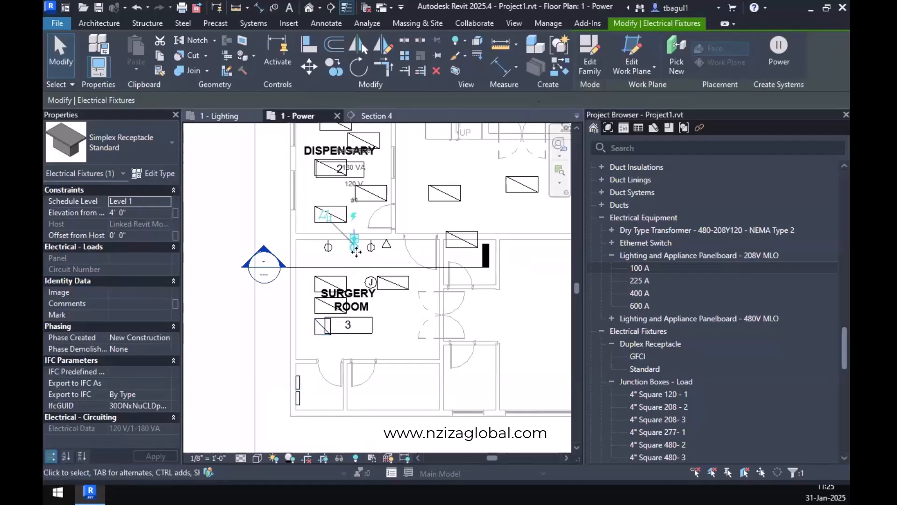
pyautogui.click(785, 64)
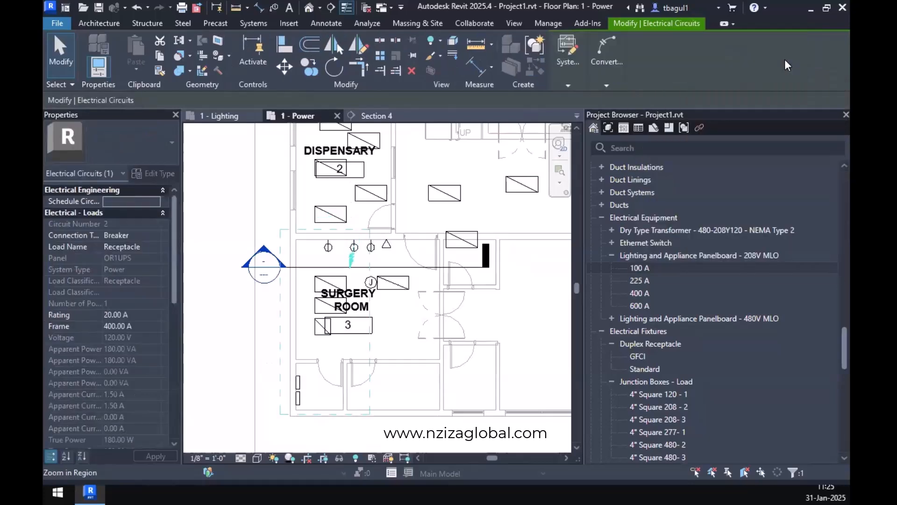
pyautogui.click(569, 85)
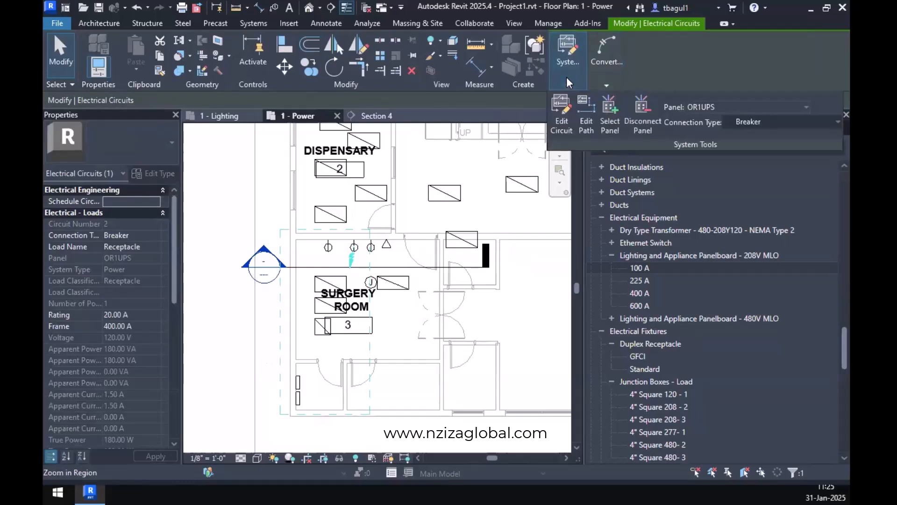
pyautogui.click(707, 107)
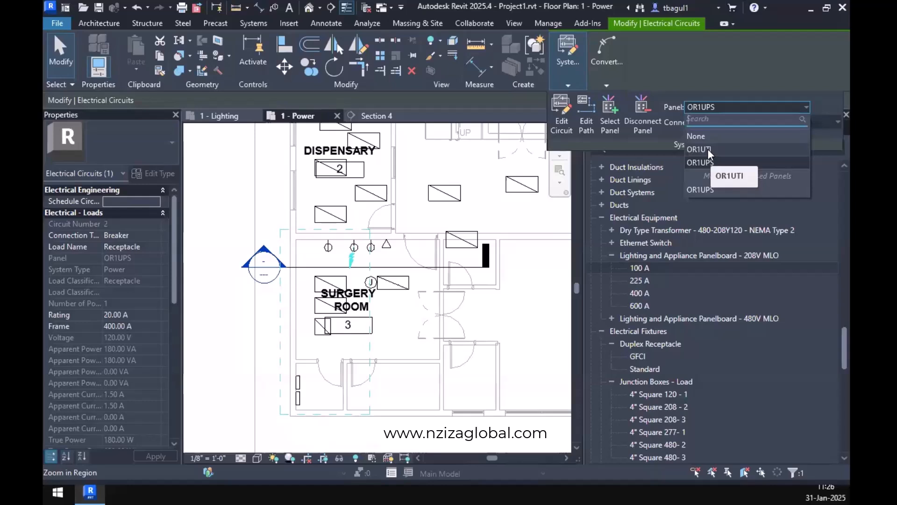
pyautogui.click(708, 148)
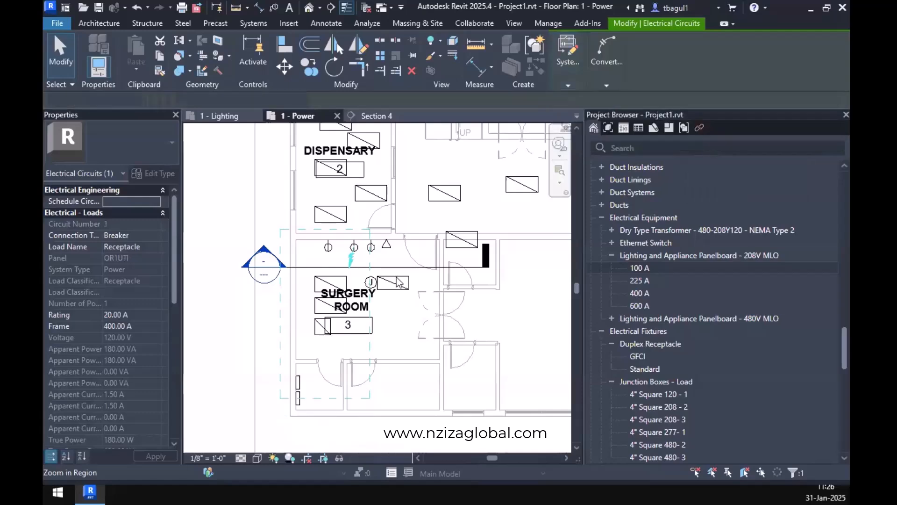
pyautogui.press('Escape')
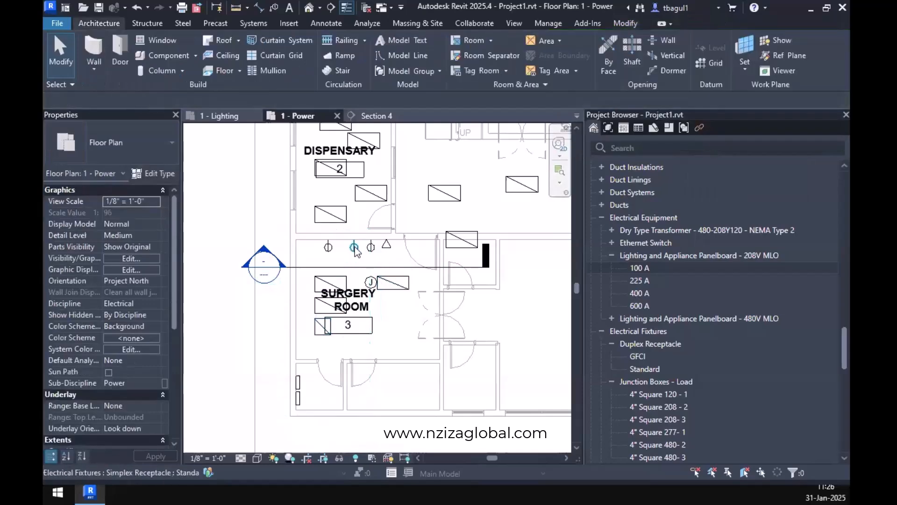
pyautogui.click(353, 246)
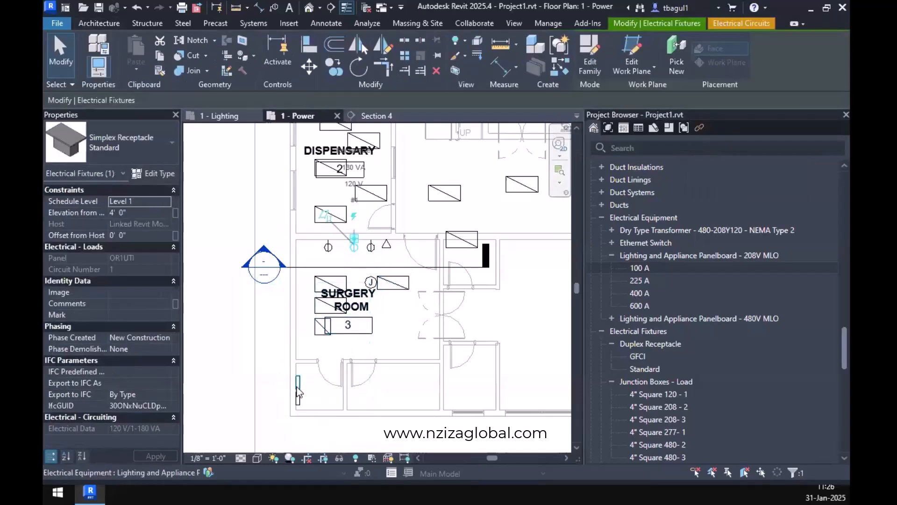
pyautogui.click(370, 246)
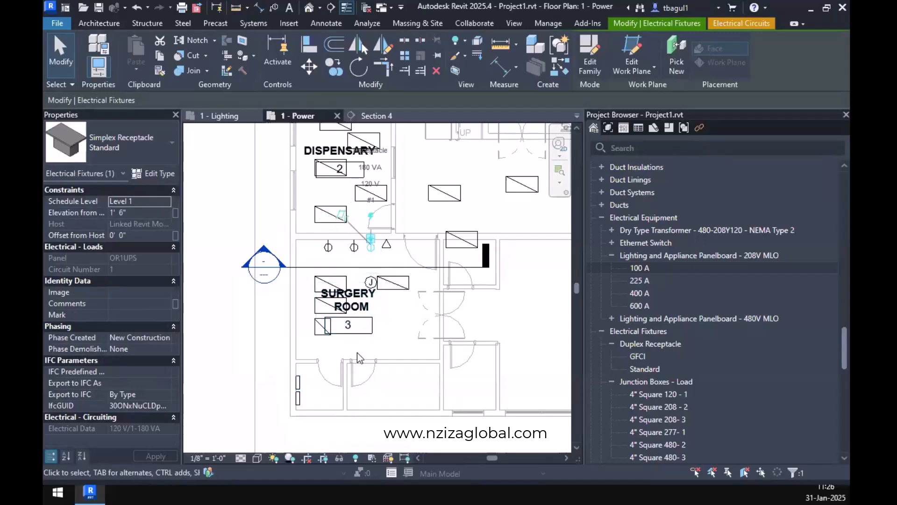
pyautogui.click(298, 396)
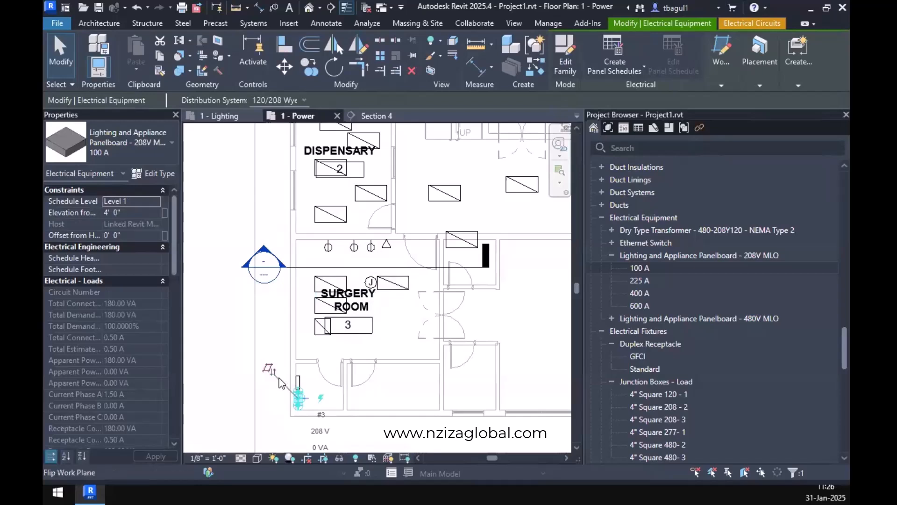
# Create a power circuit for the Surgery Room receptacle nearest the outer wall and assign it to panel OR1UPS.
pyautogui.click(329, 250)
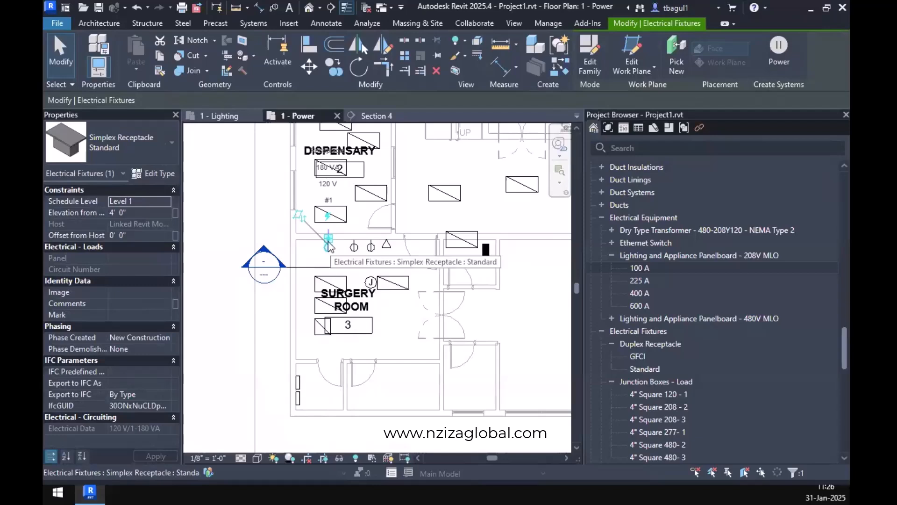
pyautogui.moveTo(330, 249); pyautogui.dragTo(329, 249)
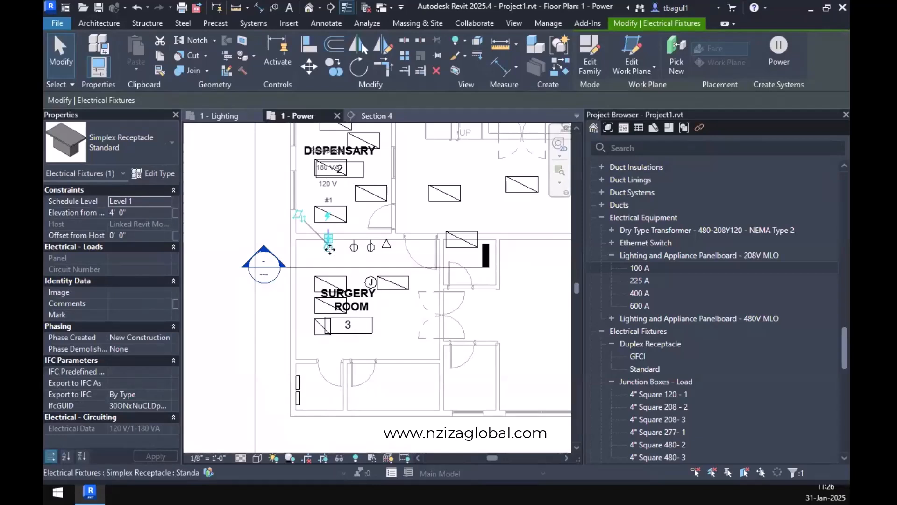
pyautogui.click(769, 56)
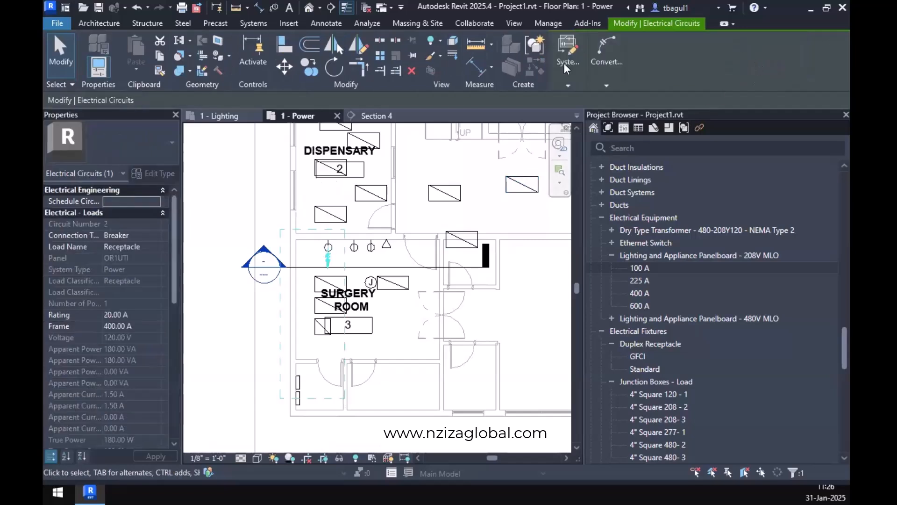
pyautogui.click(568, 83)
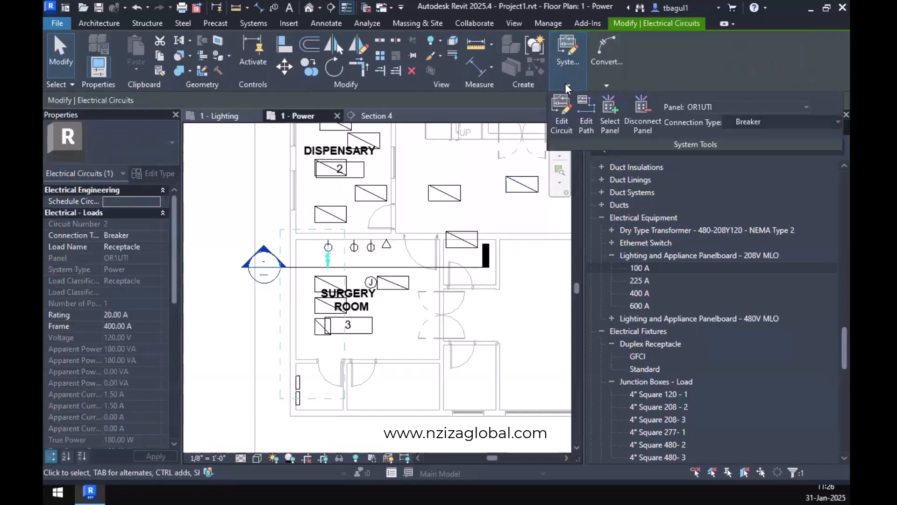
pyautogui.click(714, 107)
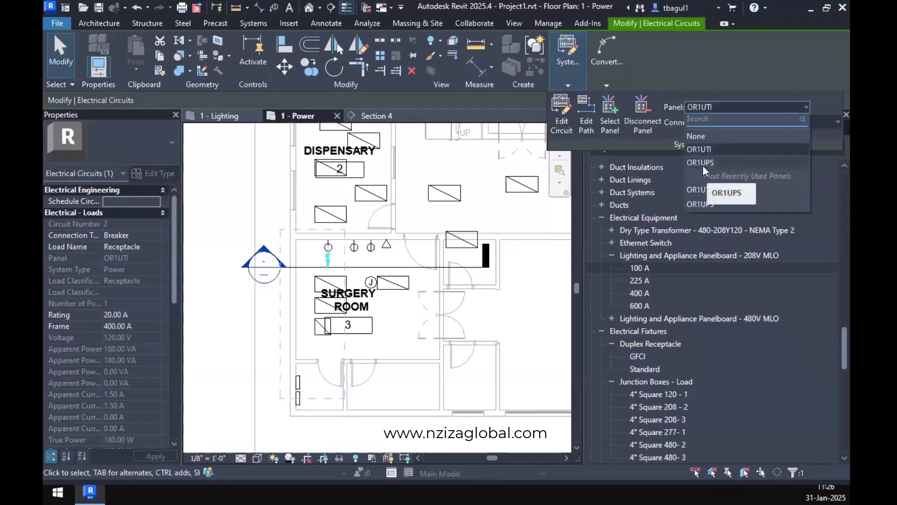
pyautogui.click(700, 204)
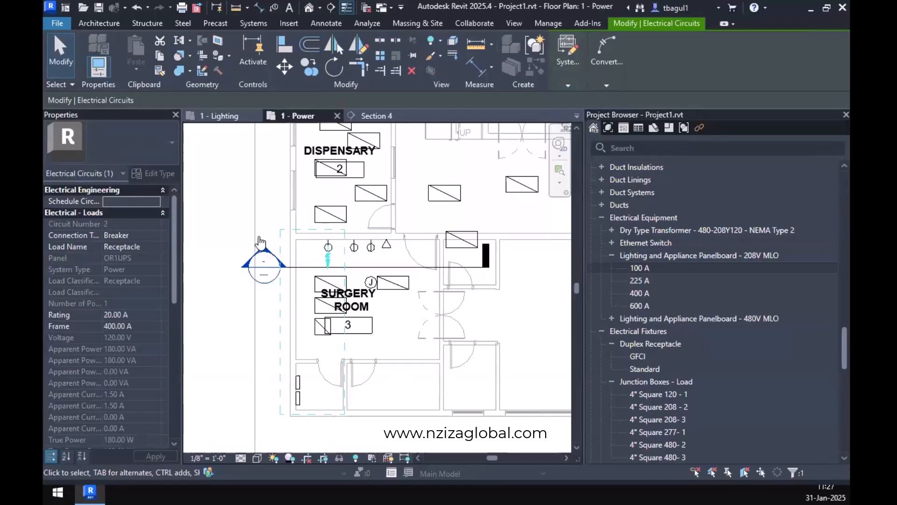
pyautogui.click(281, 421)
pyautogui.click(297, 403)
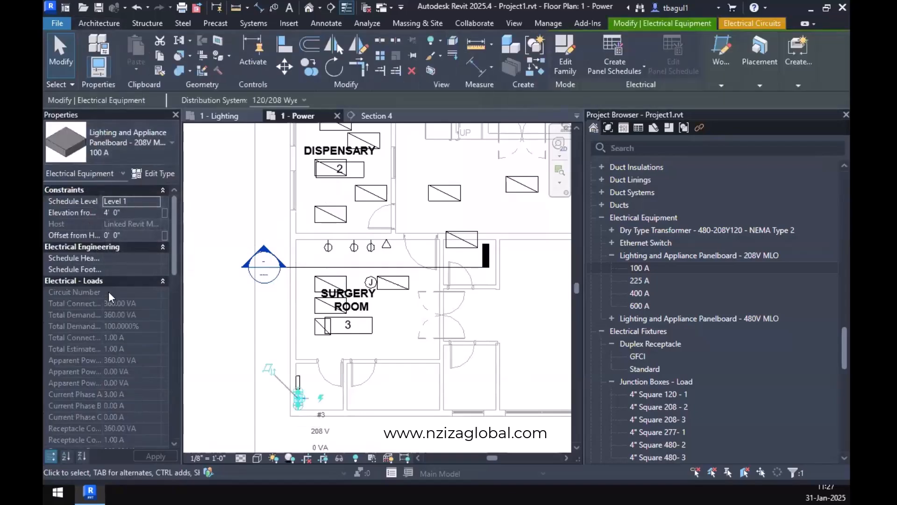
pyautogui.scroll(-3, 106, 262)
pyautogui.scroll(-8, 106, 263)
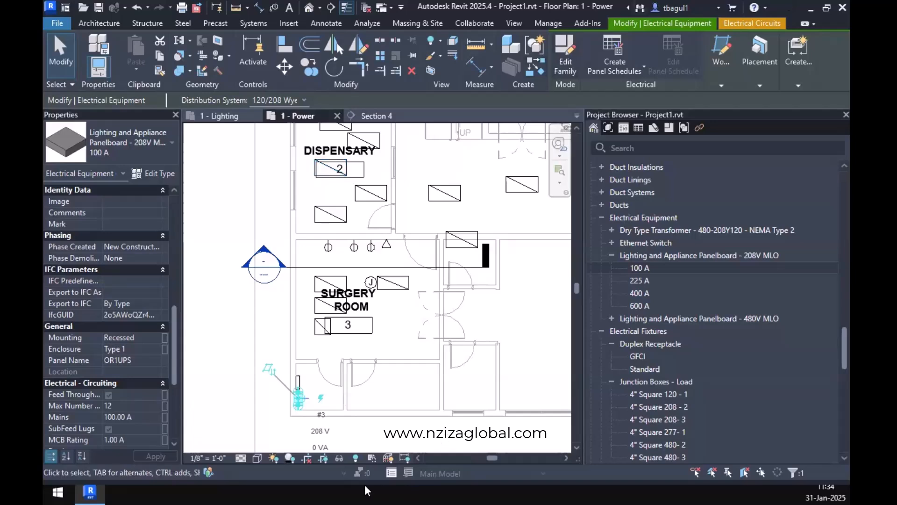
pyautogui.click(273, 327)
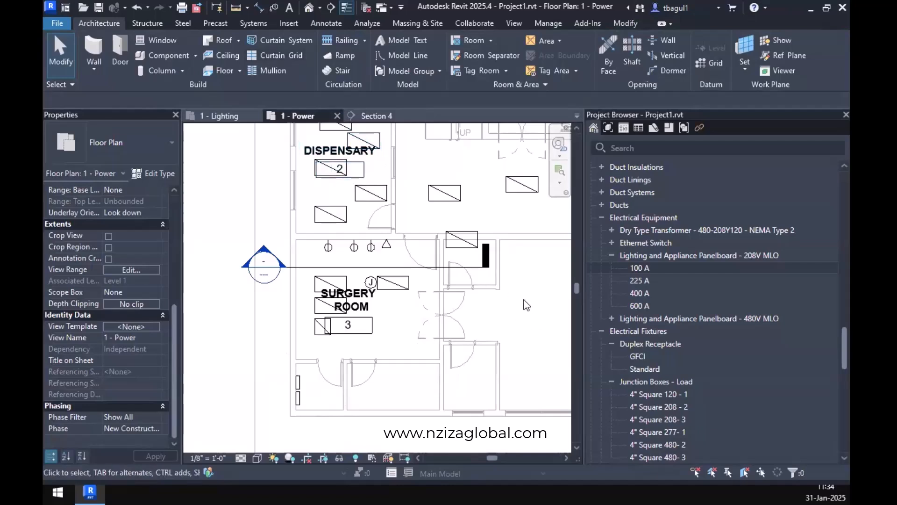
# Create a panel schedule for the OR1UPS panelboard, choosing the Branch Panel (Default) template.
pyautogui.click(299, 397)
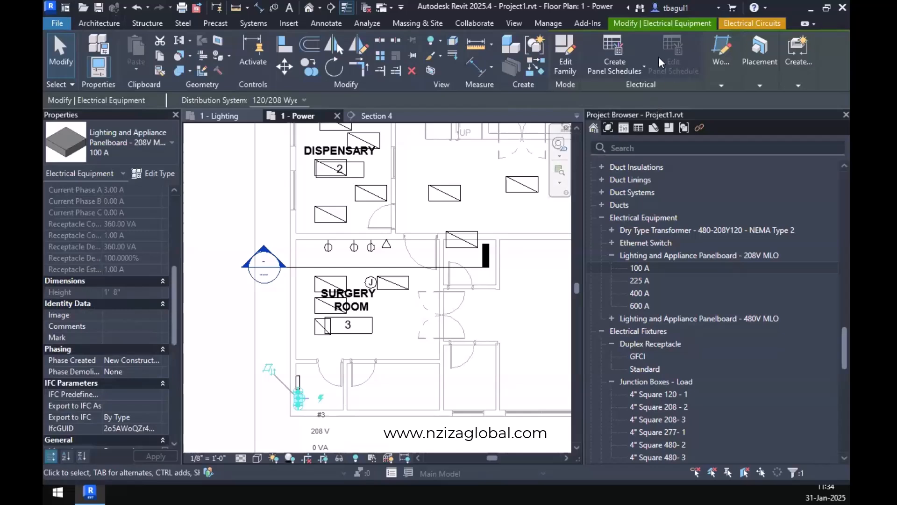
pyautogui.click(610, 73)
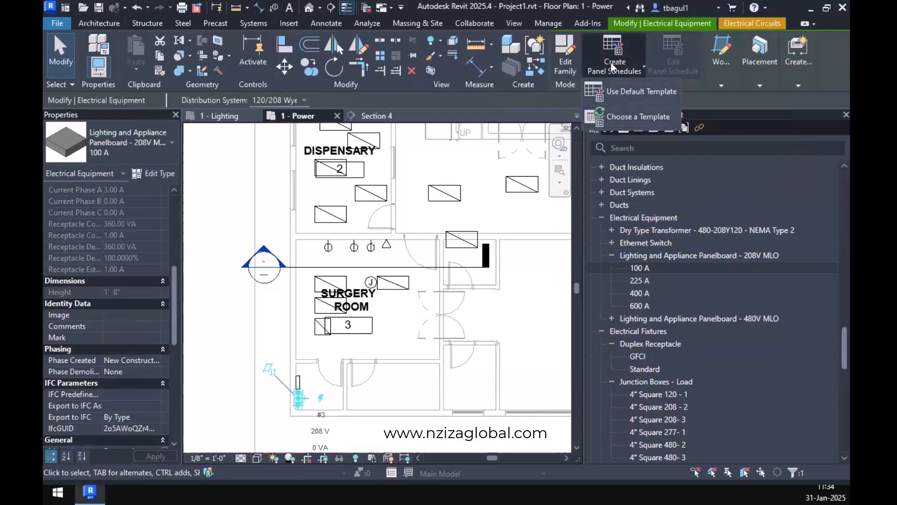
pyautogui.click(315, 397)
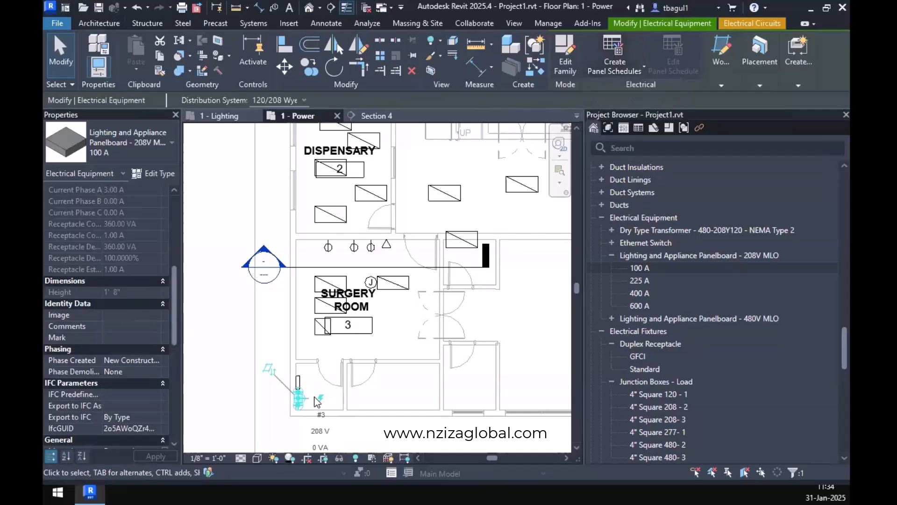
pyautogui.click(327, 396)
pyautogui.scroll(2, 303, 410)
pyautogui.click(298, 401)
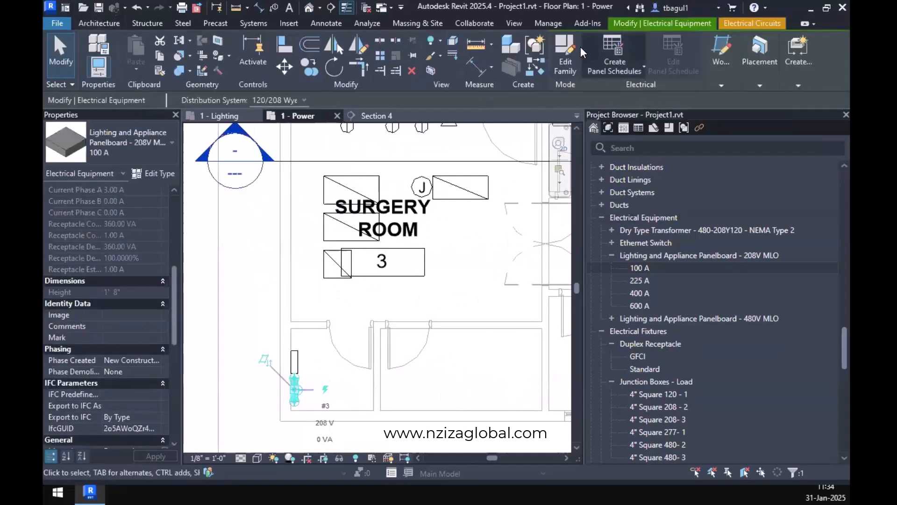
pyautogui.click(641, 68)
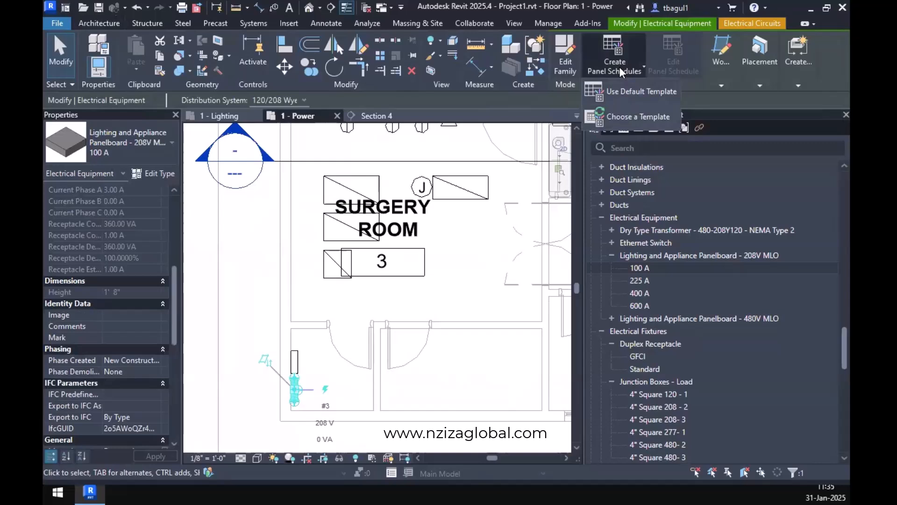
pyautogui.click(624, 125)
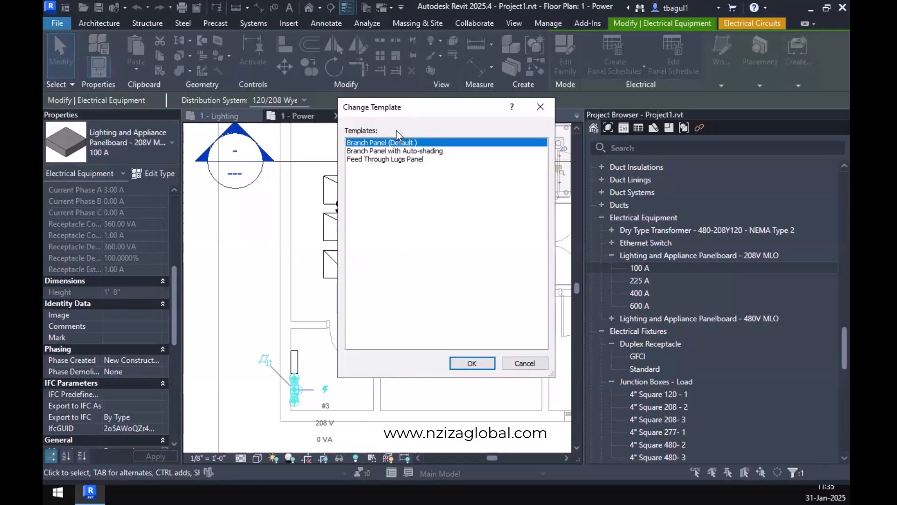
pyautogui.click(479, 365)
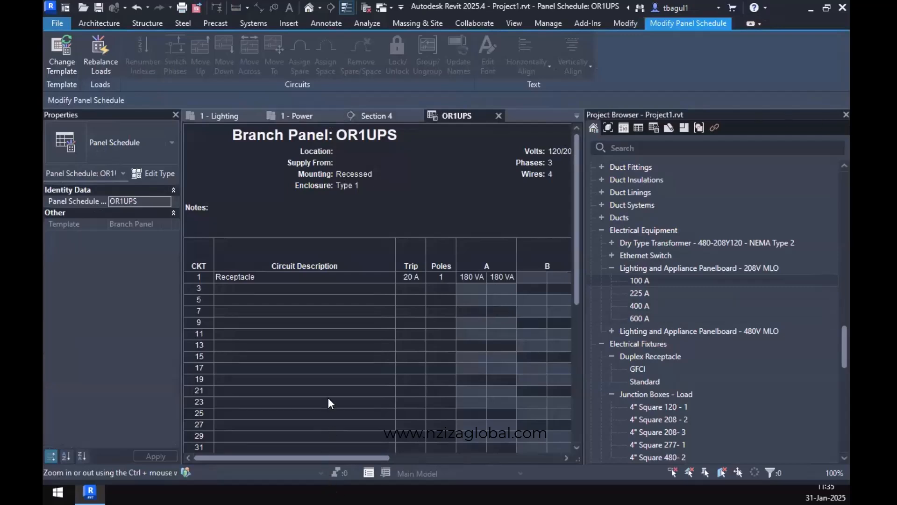
# Look over the circuits, loads and panel totals in the OR1UPS schedule, and return to the Surgery Room in the 1 - Power plan.
pyautogui.keyDown('ctrl'); pyautogui.scroll(-4, 329, 398); pyautogui.keyUp('ctrl')
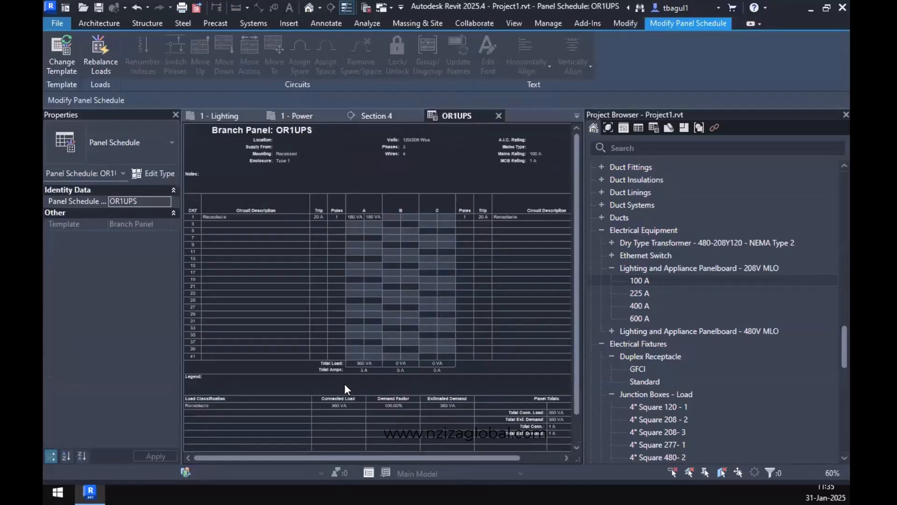
pyautogui.keyDown('ctrl'); pyautogui.scroll(-1, 346, 389); pyautogui.keyUp('ctrl')
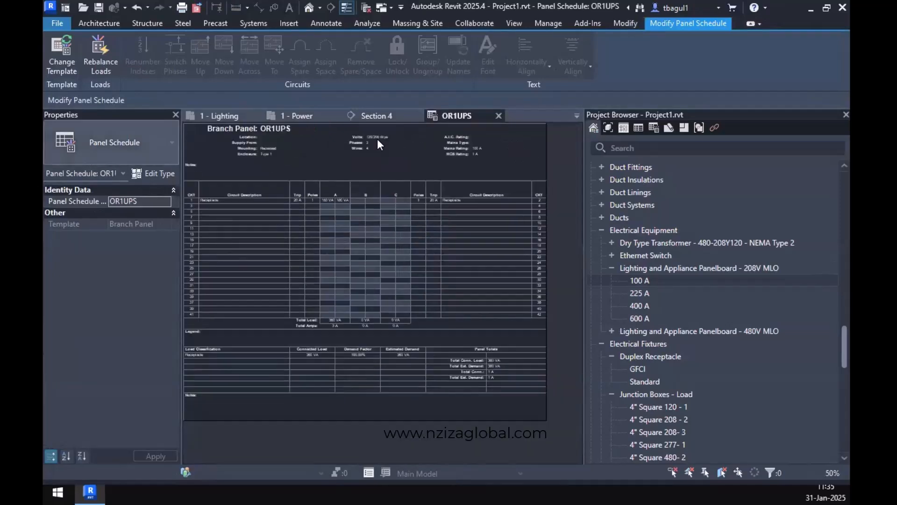
pyautogui.keyDown('ctrl'); pyautogui.scroll(5, 279, 324); pyautogui.keyUp('ctrl')
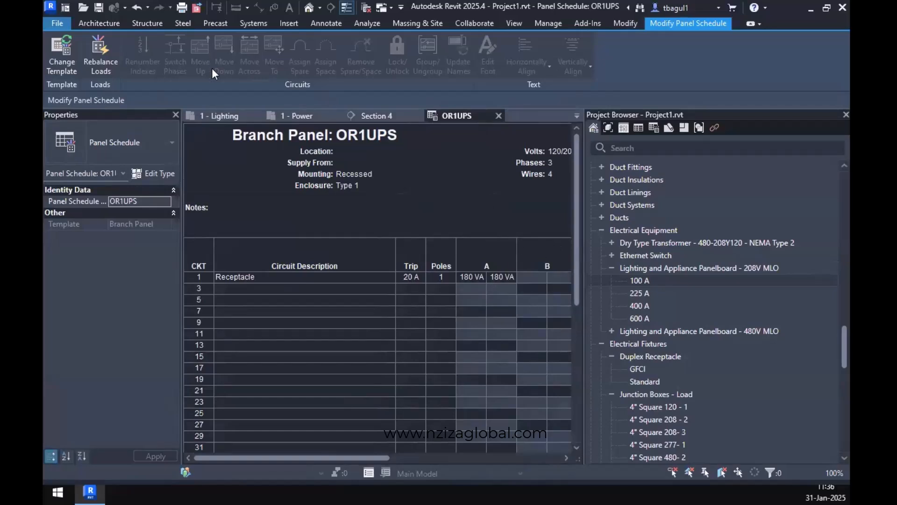
pyautogui.click(302, 116)
pyautogui.moveTo(398, 266); pyautogui.dragTo(424, 372, button='middle')
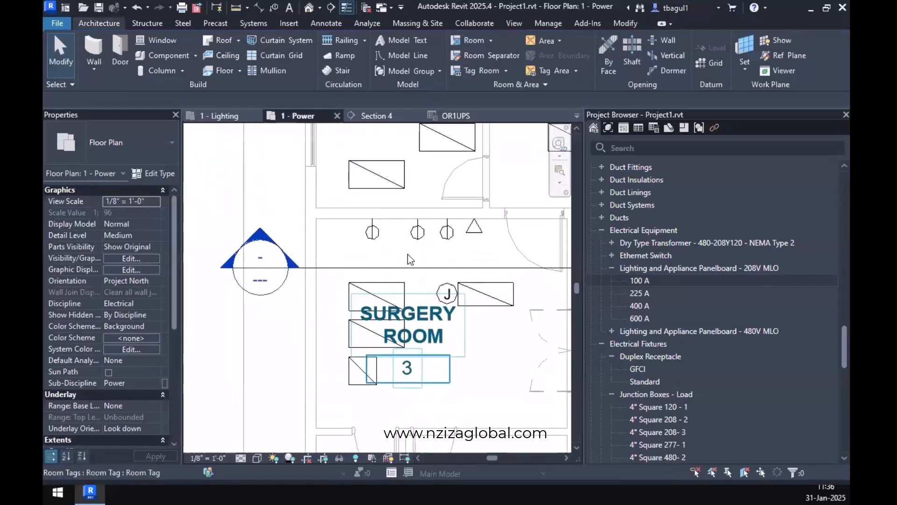
# Set the Load of the Simplex Receptacle Standard type to 500 VA and check the updated circuits in the OR1UPS schedule.
pyautogui.click(443, 239)
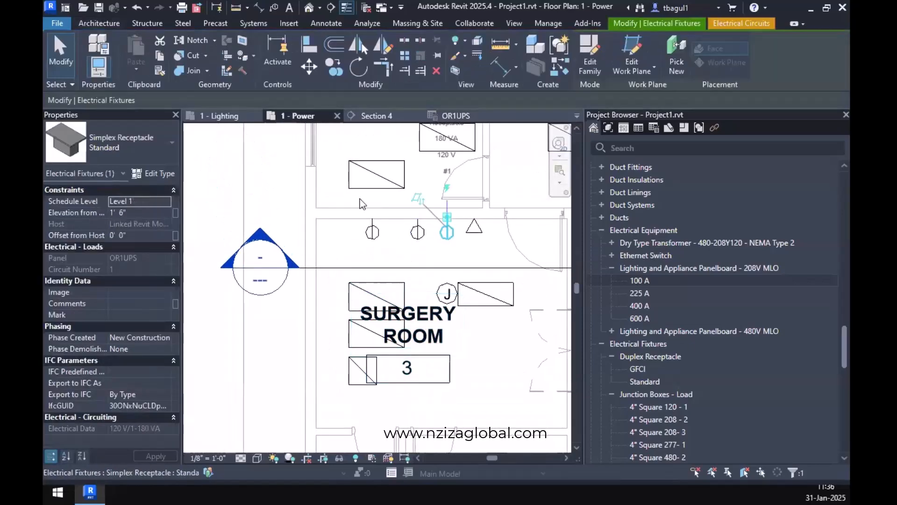
pyautogui.click(155, 172)
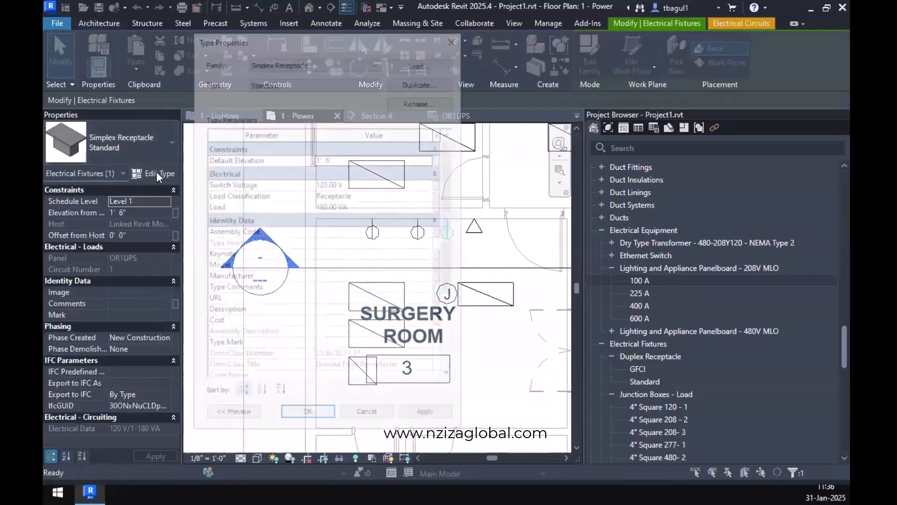
pyautogui.click(324, 206)
pyautogui.doubleClick(323, 206)
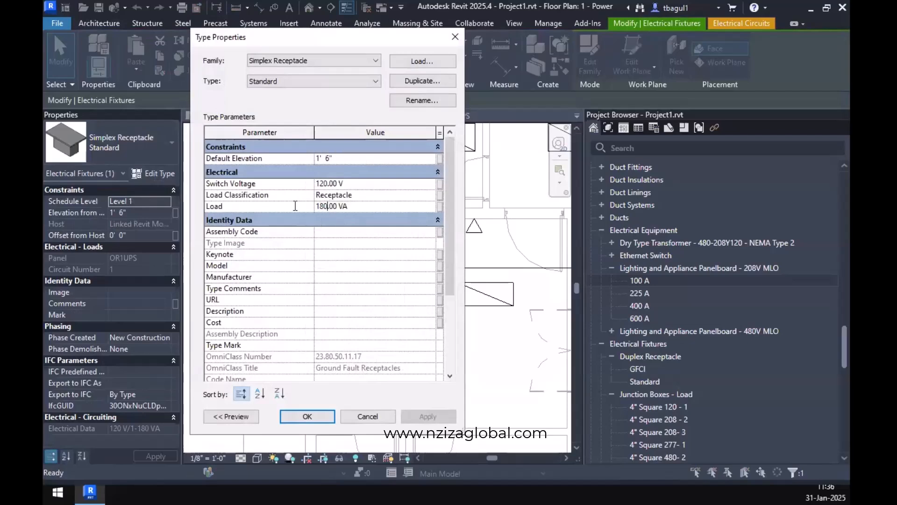
pyautogui.write('500')
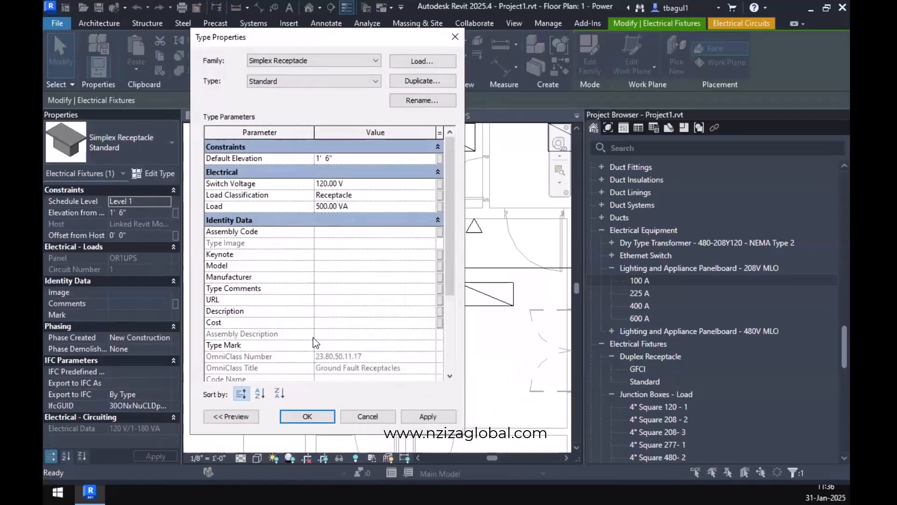
pyautogui.press('Return')
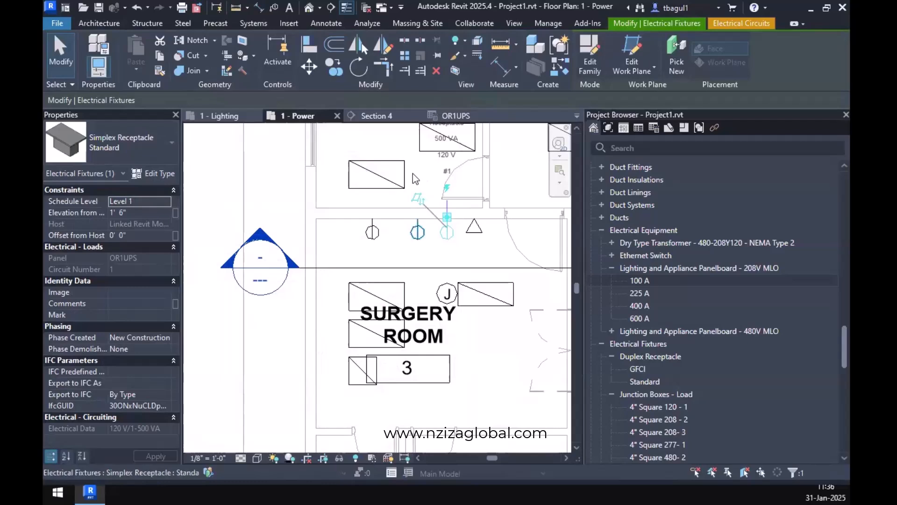
pyautogui.click(463, 117)
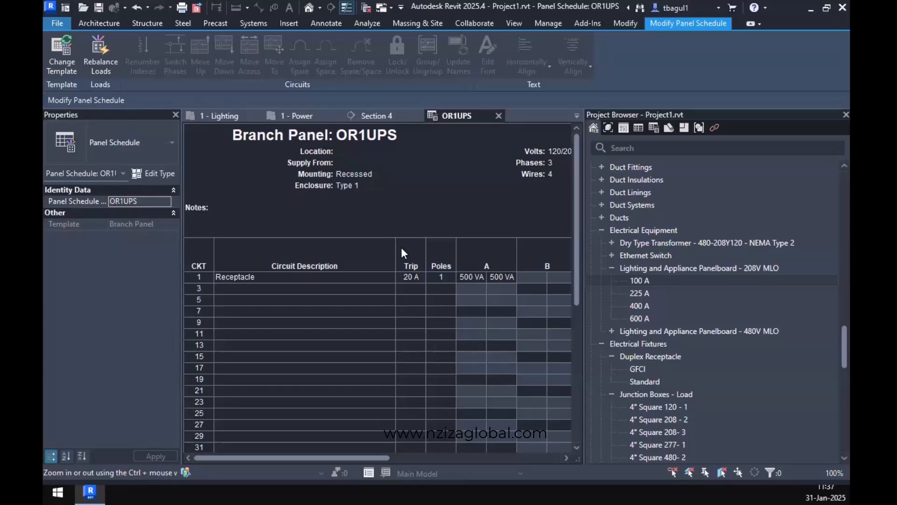
# Place a 100 A Lighting and Appliance Panelboard - 208V MLO on the lower wall of the room holding the two existing panelboards.
pyautogui.click(303, 117)
pyautogui.moveTo(387, 323); pyautogui.dragTo(423, 122, button='middle')
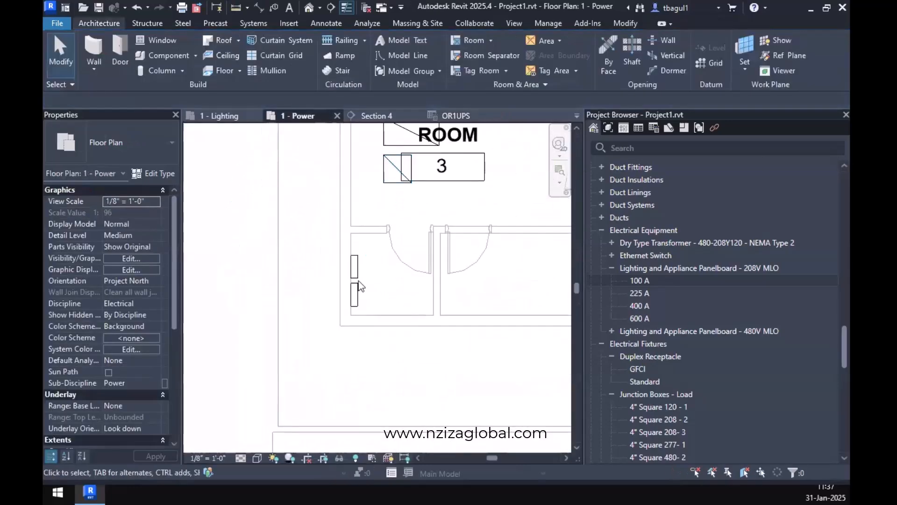
pyautogui.scroll(3, 359, 288)
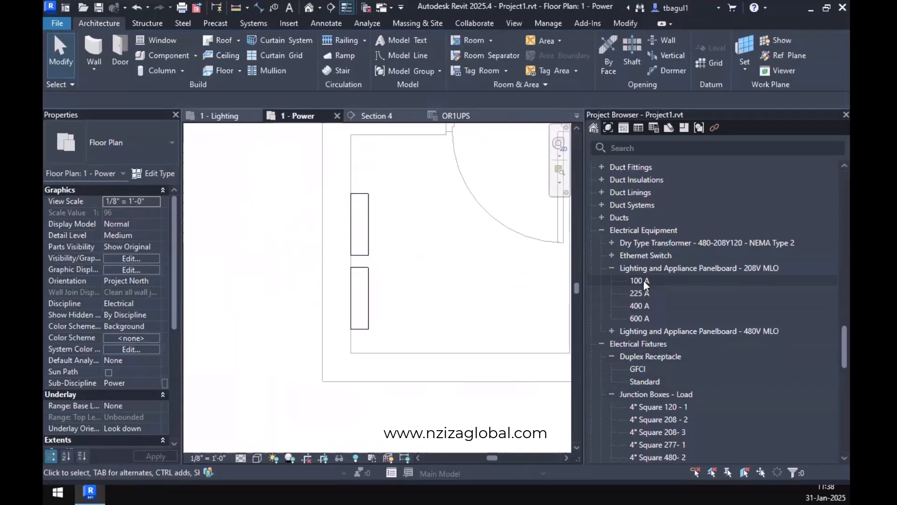
pyautogui.moveTo(644, 279); pyautogui.dragTo(461, 355)
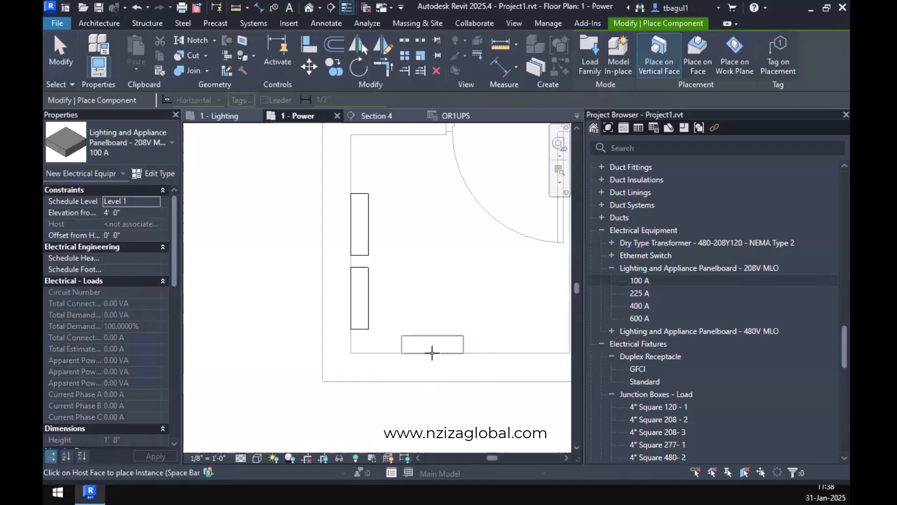
pyautogui.press('space')
pyautogui.press('space')
pyautogui.press('space')
pyautogui.press('space')
pyautogui.click(433, 353)
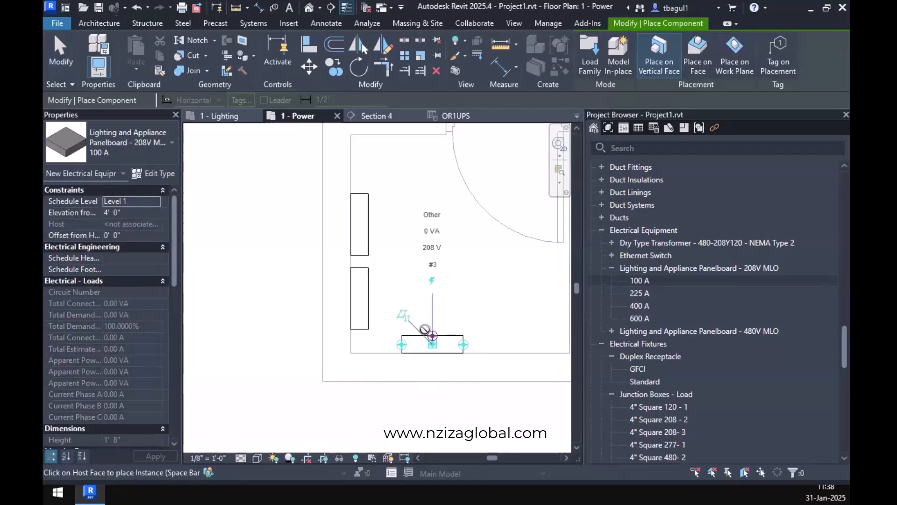
pyautogui.press('Escape')
pyautogui.press('Escape')
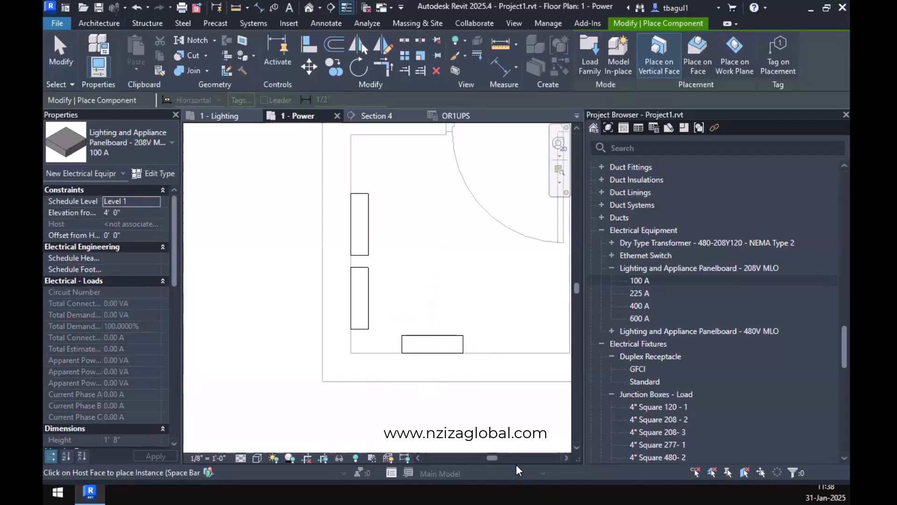
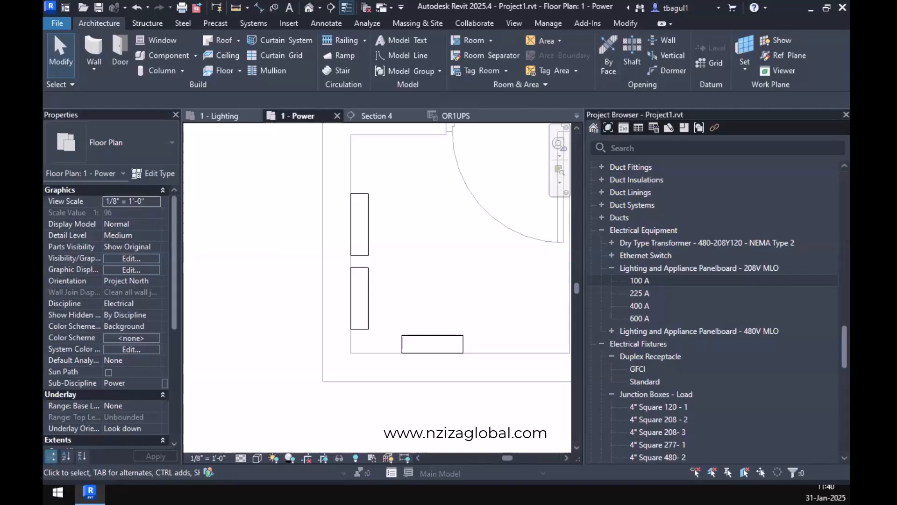
# Try to create a switch system for the four lighting fixtures in the Surgery Room.
pyautogui.scroll(-3, 329, 353)
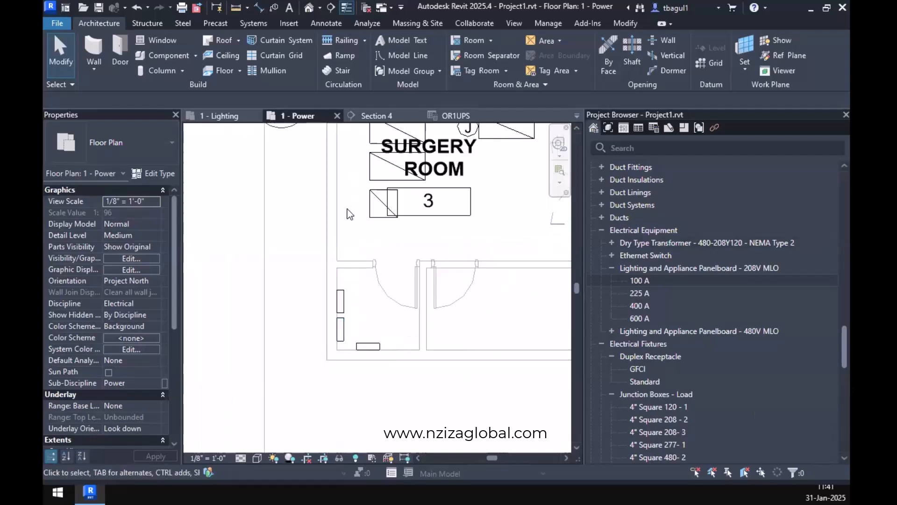
pyautogui.click(381, 206)
pyautogui.moveTo(376, 250); pyautogui.dragTo(324, 260, button='middle')
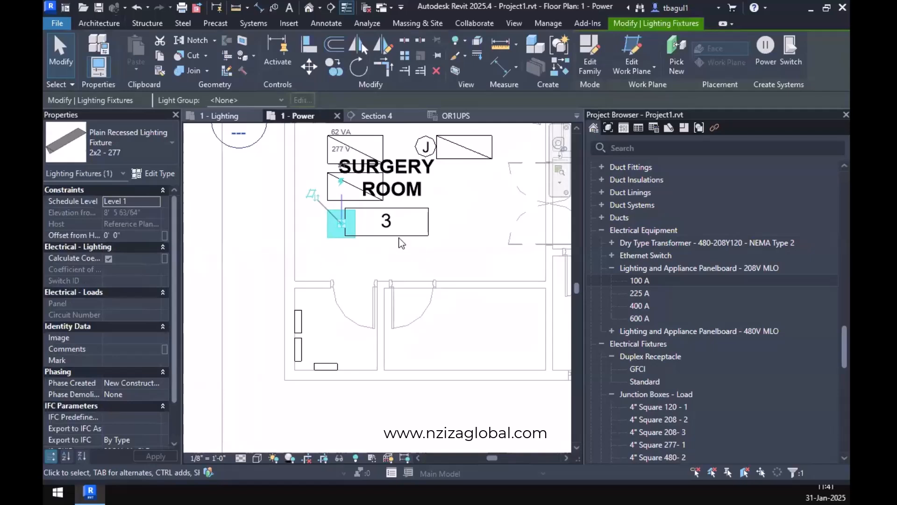
pyautogui.scroll(-2, 401, 245)
pyautogui.moveTo(453, 256); pyautogui.dragTo(397, 309, button='middle')
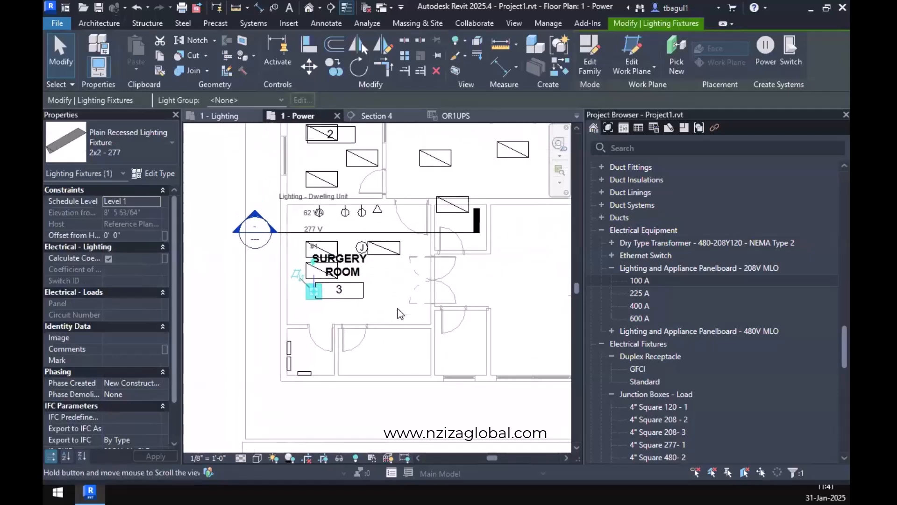
pyautogui.keyDown('ctrl'); pyautogui.click(384, 248); pyautogui.keyUp('ctrl')
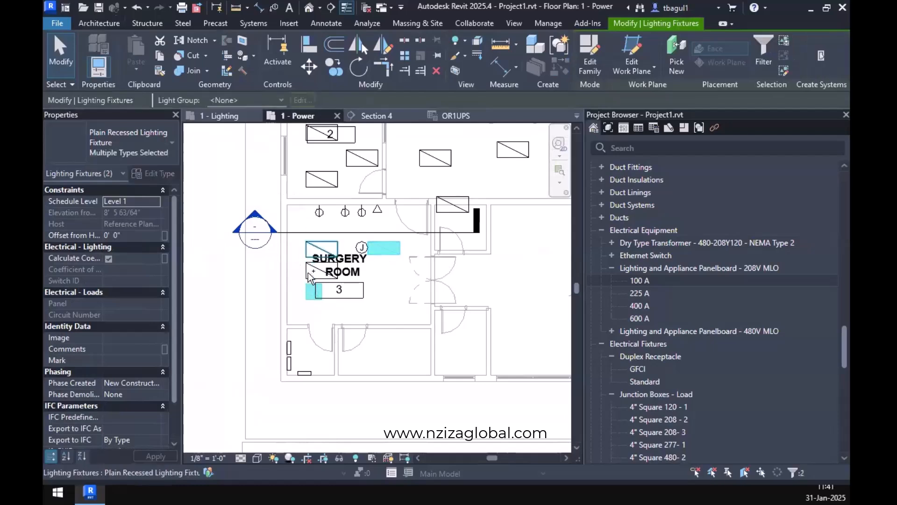
pyautogui.keyDown('ctrl'); pyautogui.click(321, 248); pyautogui.keyUp('ctrl')
pyautogui.keyDown('ctrl'); pyautogui.click(306, 269); pyautogui.keyUp('ctrl')
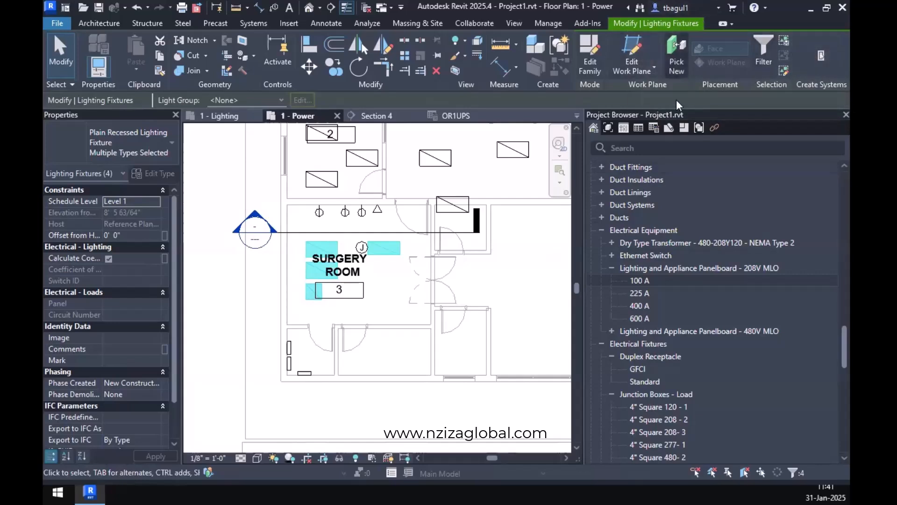
pyautogui.click(824, 56)
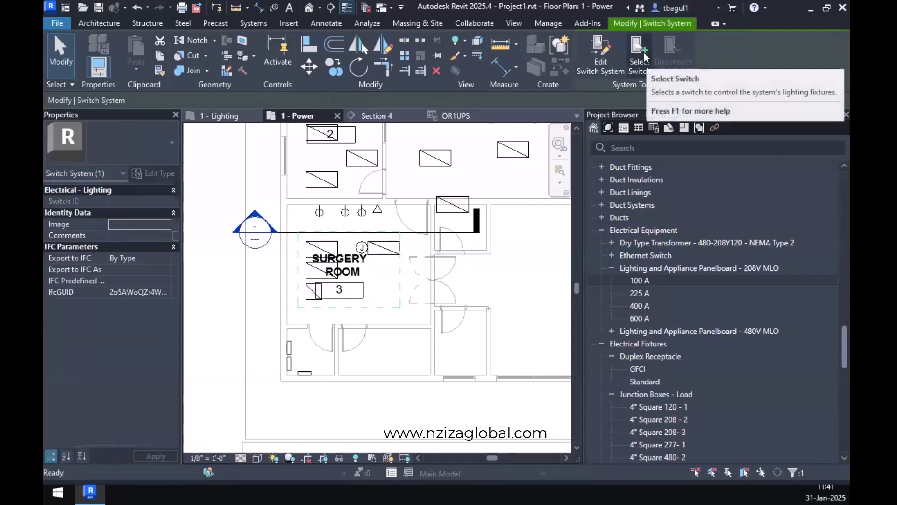
pyautogui.press('Escape')
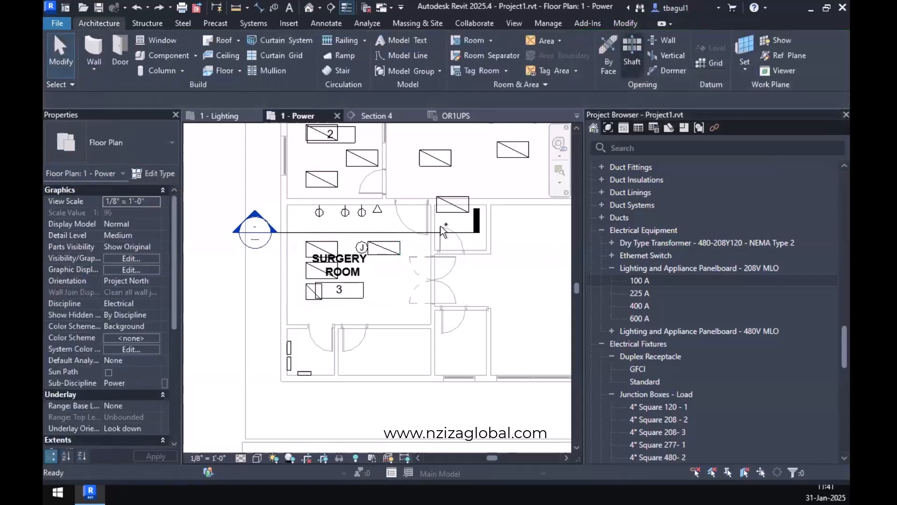
# Create a power circuit for the 20x4 - 120 lighting fixture in the Surgery Room, keeping OR1UPS as its panel.
pyautogui.click(395, 253)
pyautogui.moveTo(396, 256); pyautogui.dragTo(393, 259)
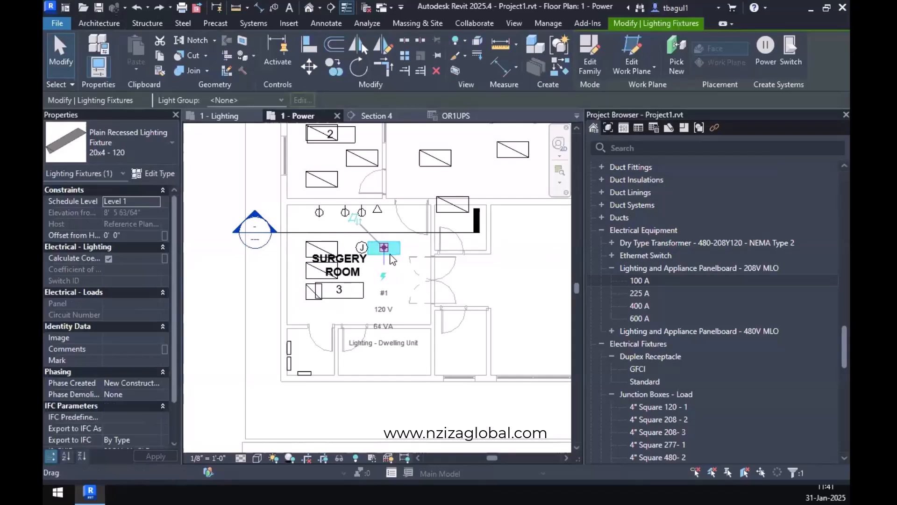
pyautogui.click(765, 51)
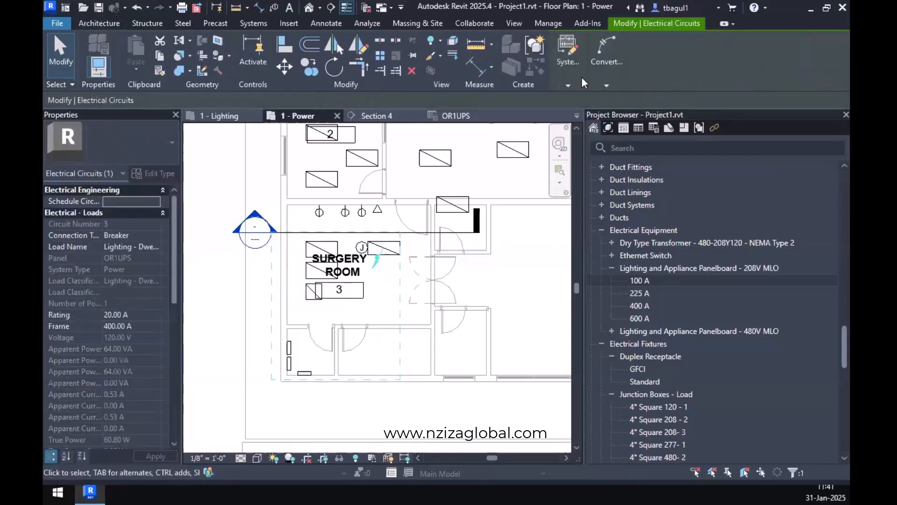
pyautogui.moveTo(569, 76)
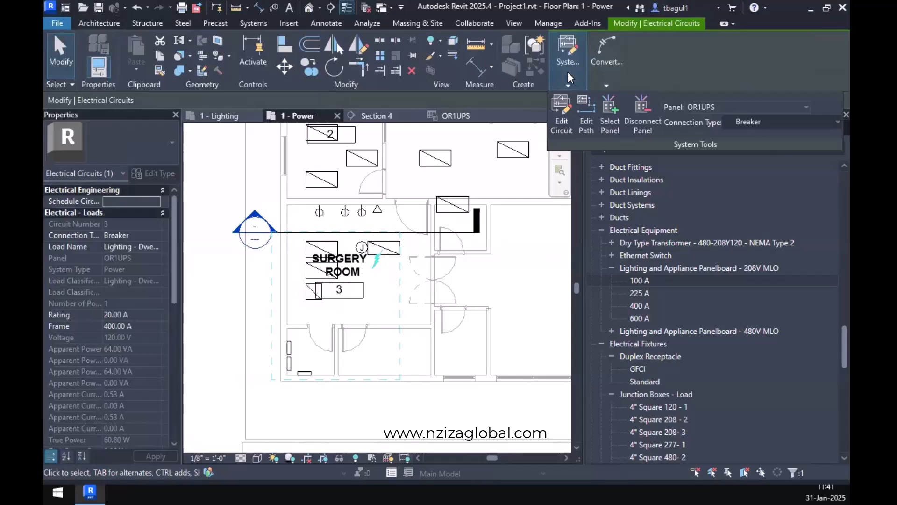
pyautogui.click(732, 108)
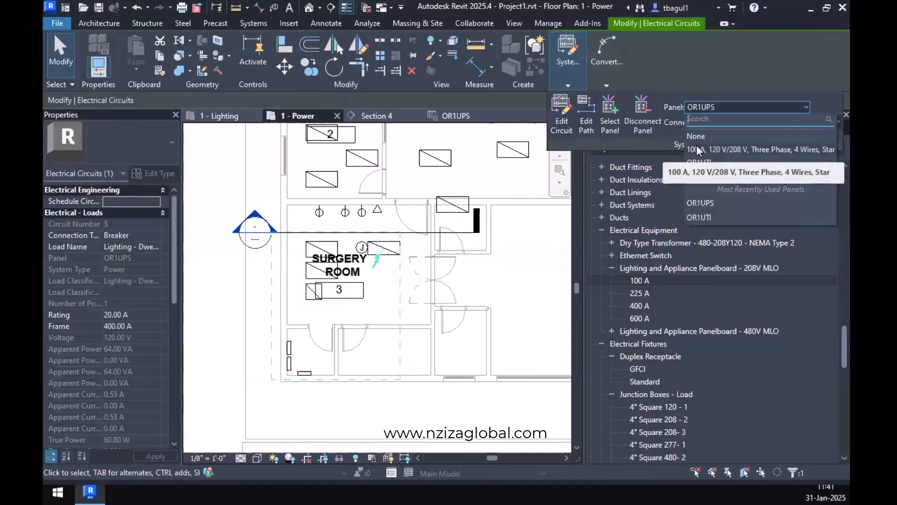
pyautogui.click(700, 179)
pyautogui.click(537, 284)
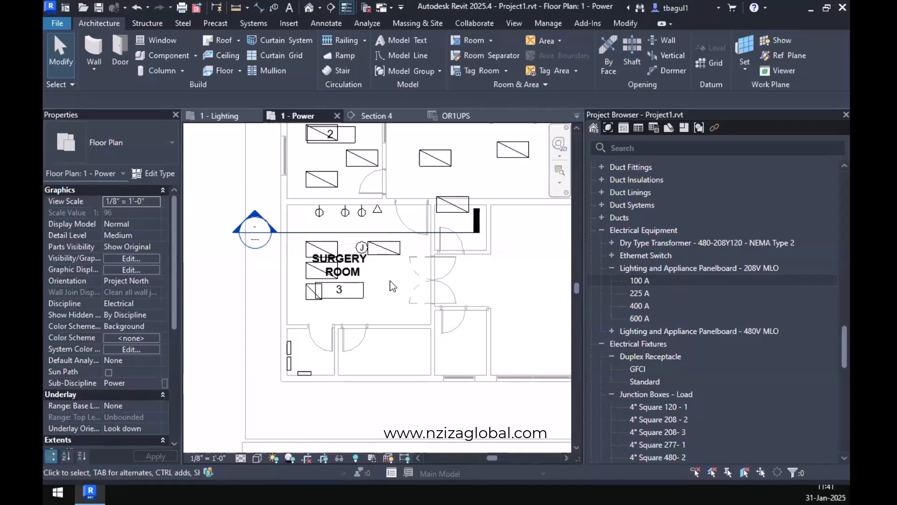
# Inspect the path of the 20x4 - 120 fixture's circuit to its panel, and leave path editing without changes.
pyautogui.click(391, 260)
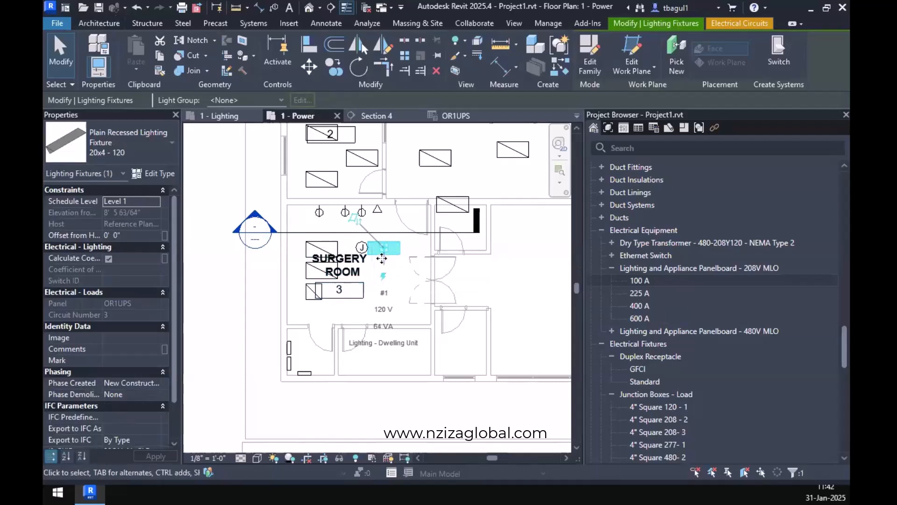
pyautogui.click(739, 26)
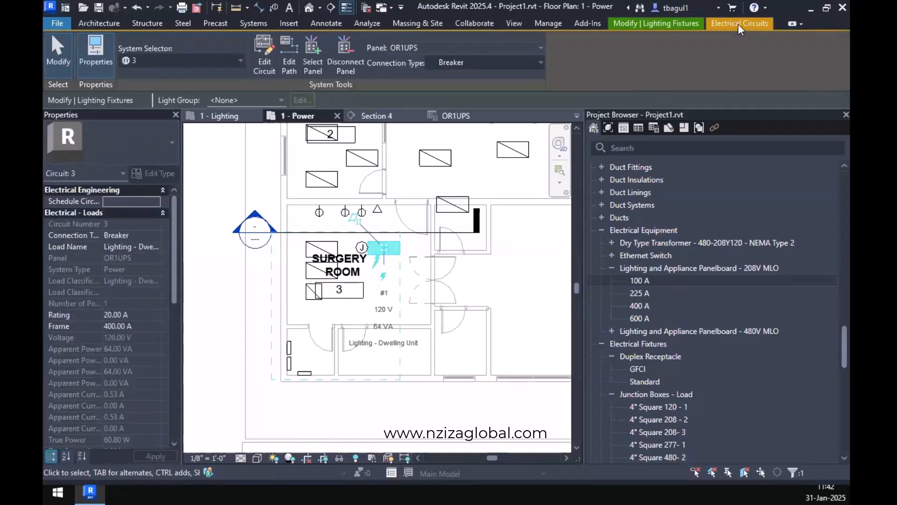
pyautogui.click(291, 57)
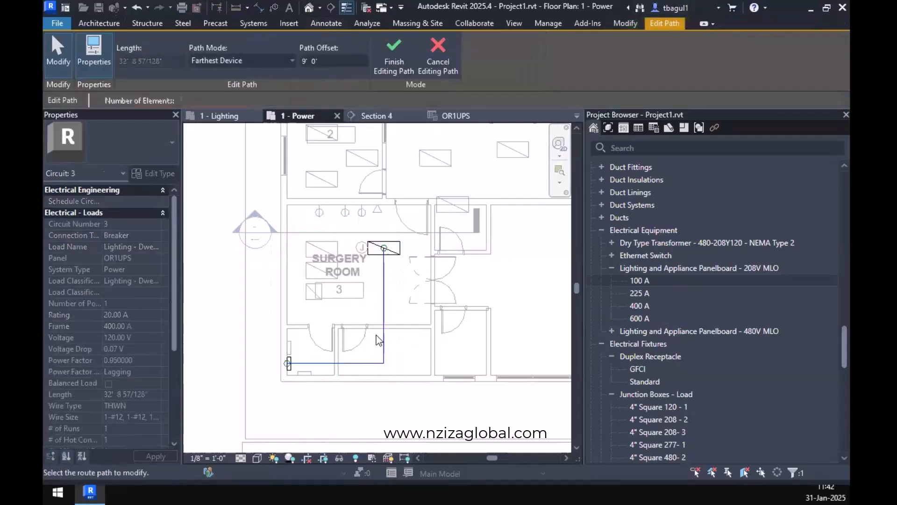
pyautogui.click(445, 64)
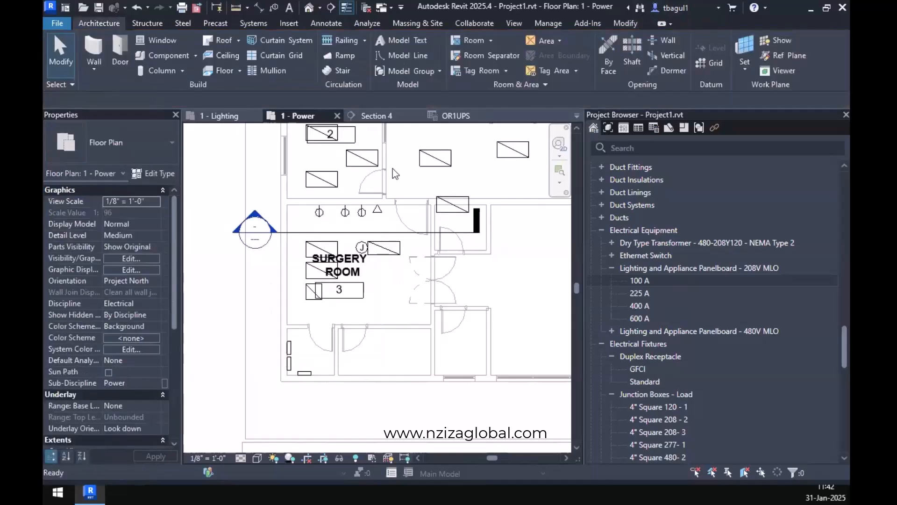
# Try to add the other three Surgery Room lighting fixtures to the 20x4 - 120 fixture's circuit, and cancel the circuit edit.
pyautogui.click(384, 247)
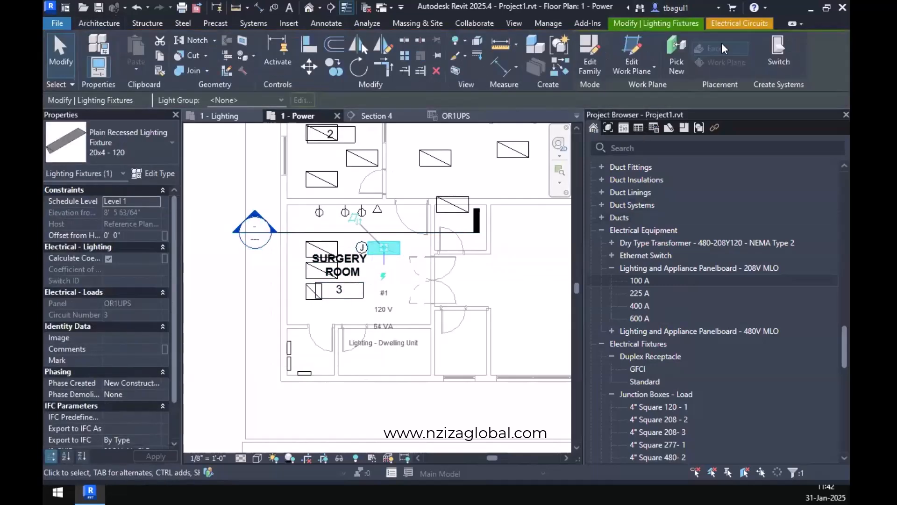
pyautogui.click(727, 25)
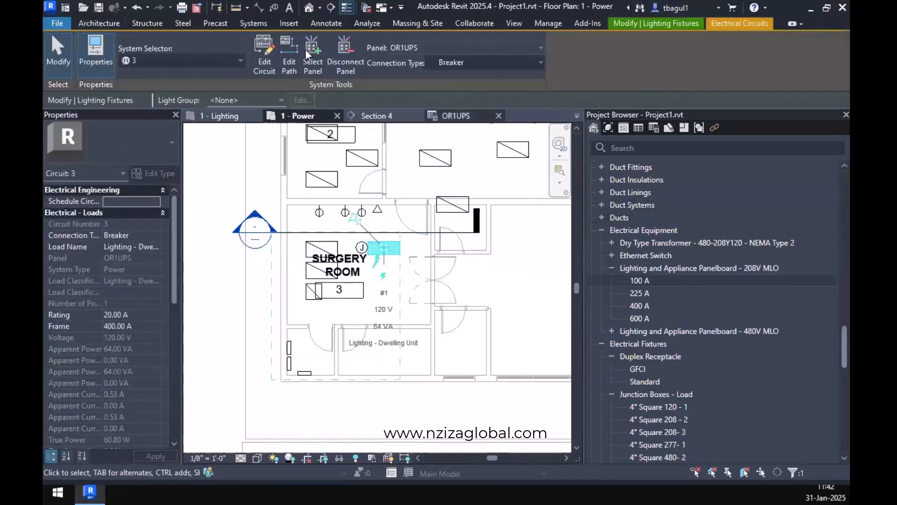
pyautogui.click(312, 248)
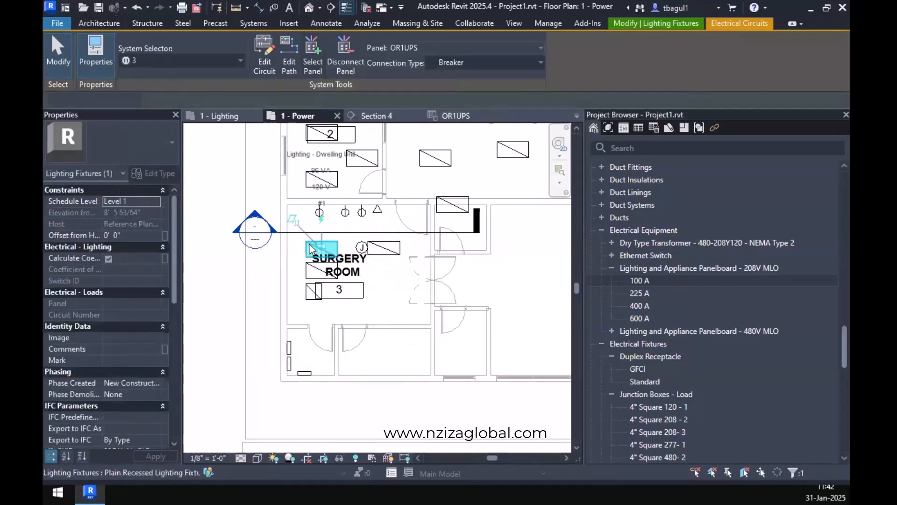
pyautogui.click(401, 264)
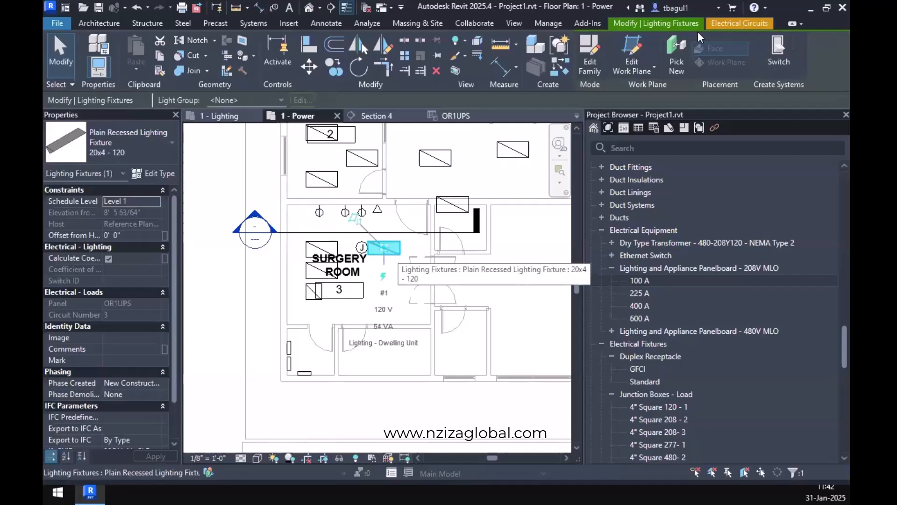
pyautogui.click(719, 23)
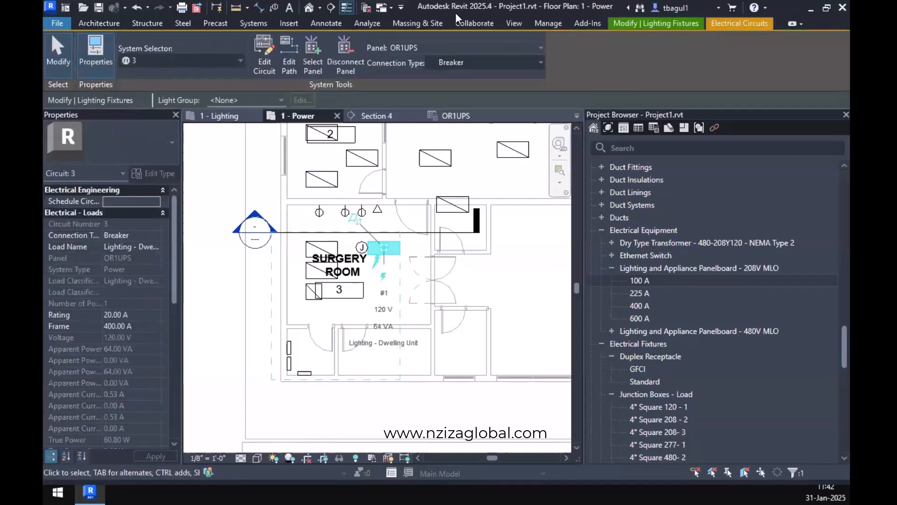
pyautogui.click(262, 45)
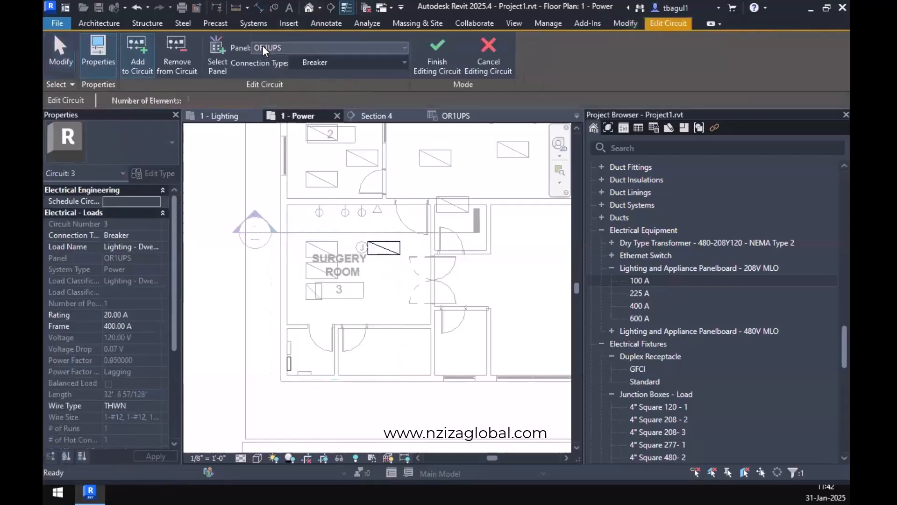
pyautogui.click(152, 72)
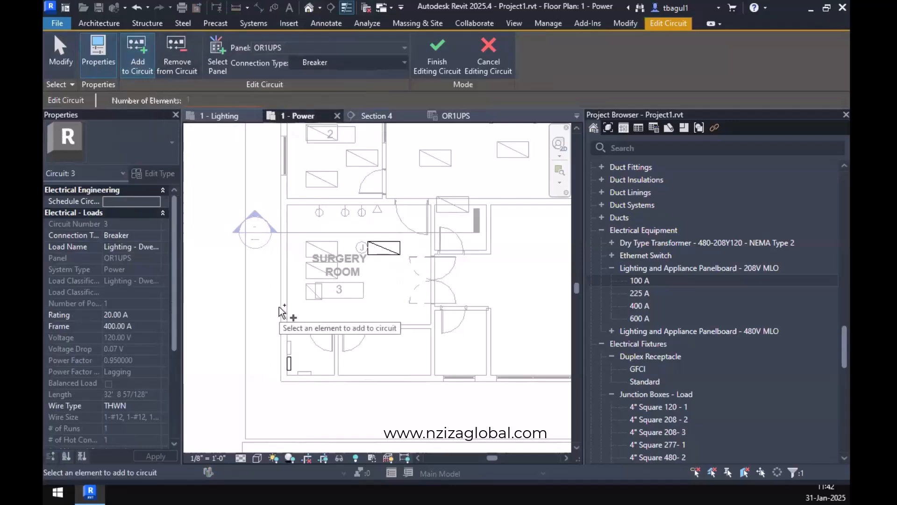
pyautogui.click(308, 256)
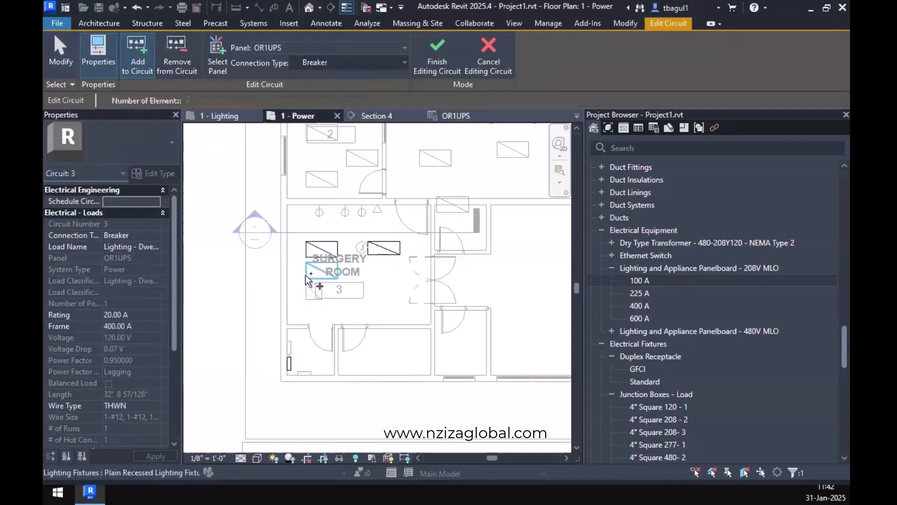
pyautogui.click(308, 290)
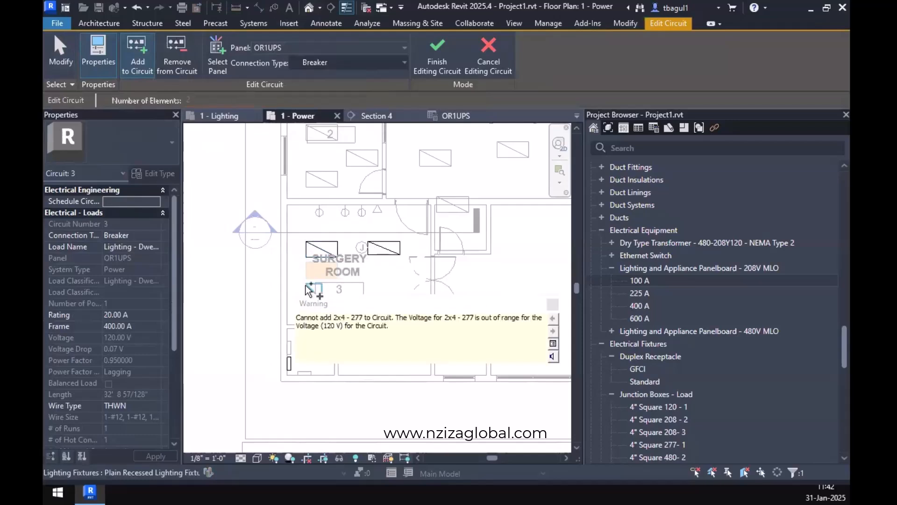
pyautogui.click(306, 284)
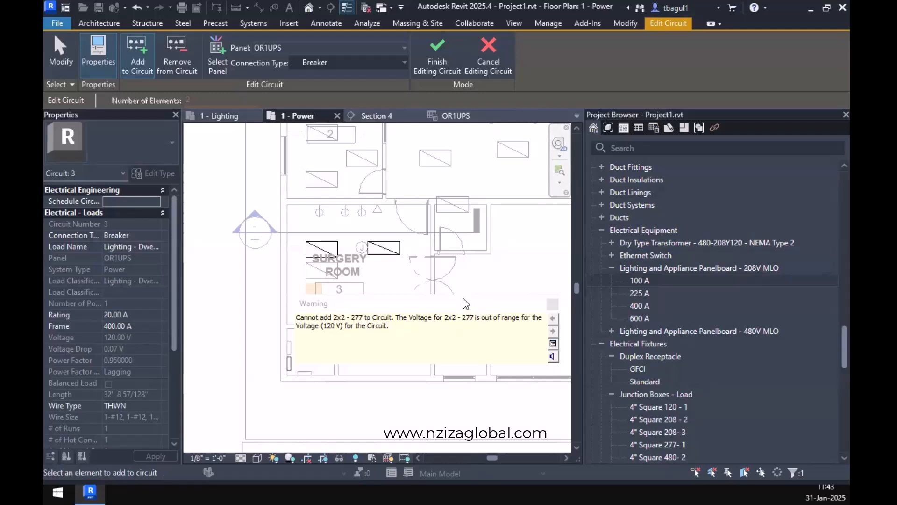
pyautogui.click(553, 304)
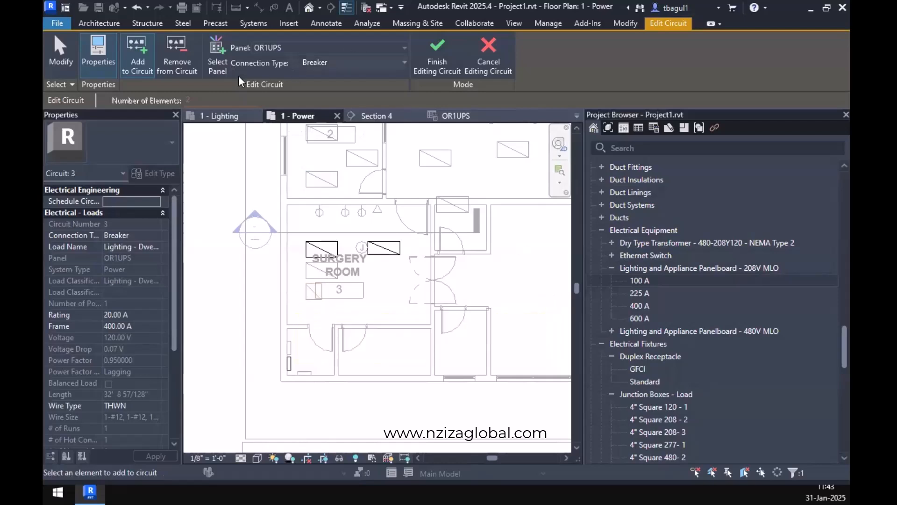
pyautogui.click(491, 65)
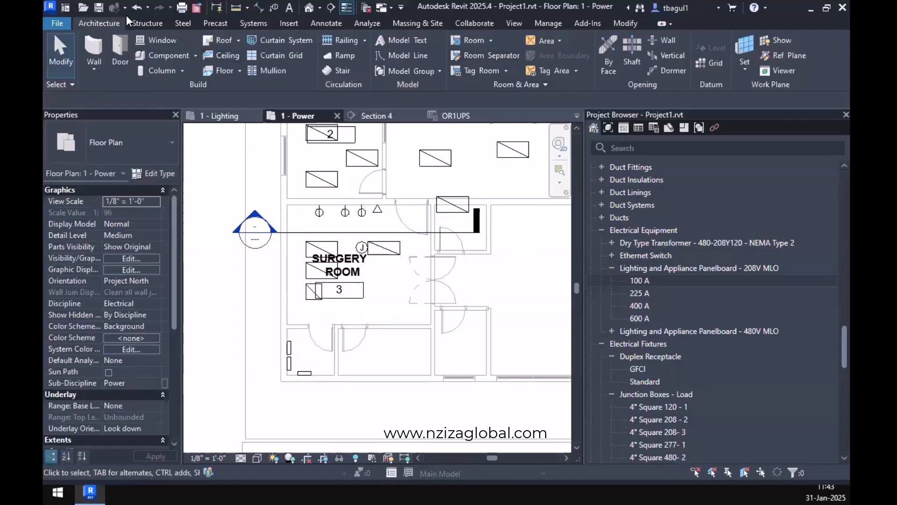
# Undo the 20x4 - 120 fixture's power circuit, check the OR1UPS schedule, and return to the 1 - Power plan.
pyautogui.click(141, 12)
pyautogui.scroll(3, 325, 263)
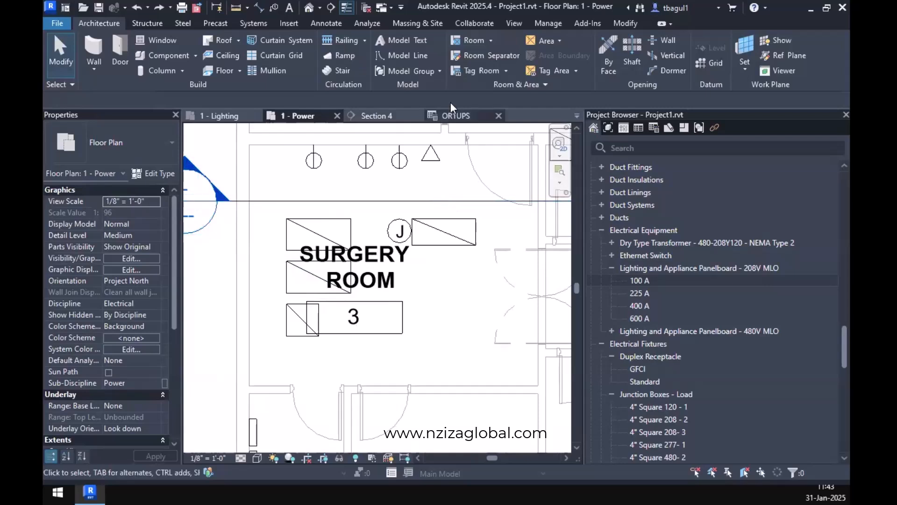
pyautogui.click(455, 115)
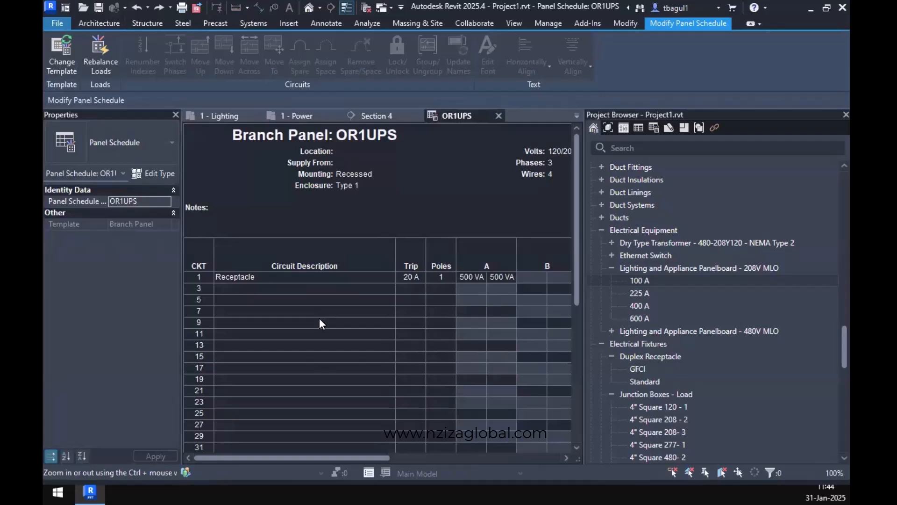
pyautogui.click(299, 117)
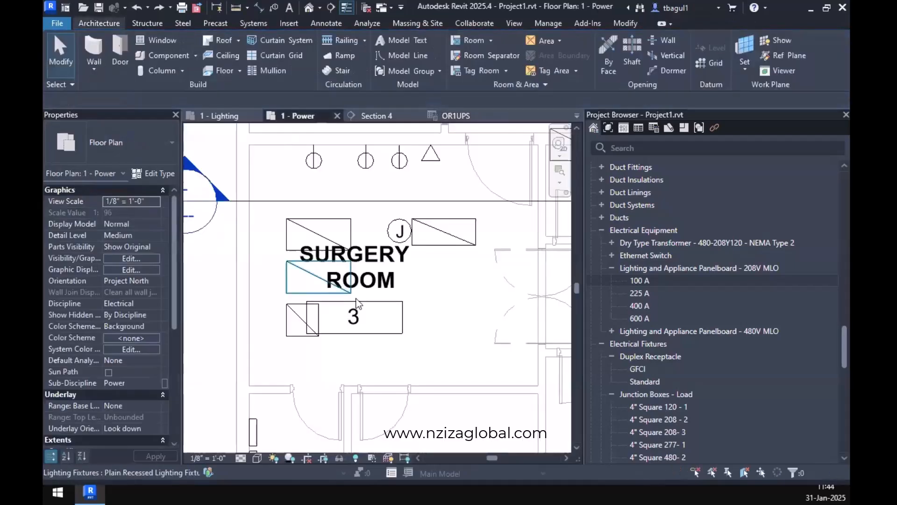
# Create a power circuit on panel OR1UPS for the 20x4 - 120 lighting fixture beside the junction box.
pyautogui.click(424, 242)
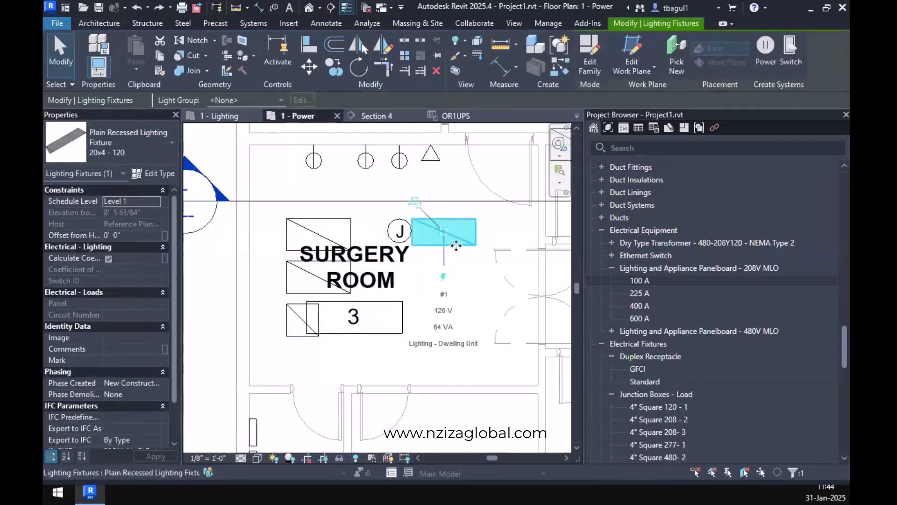
pyautogui.click(767, 63)
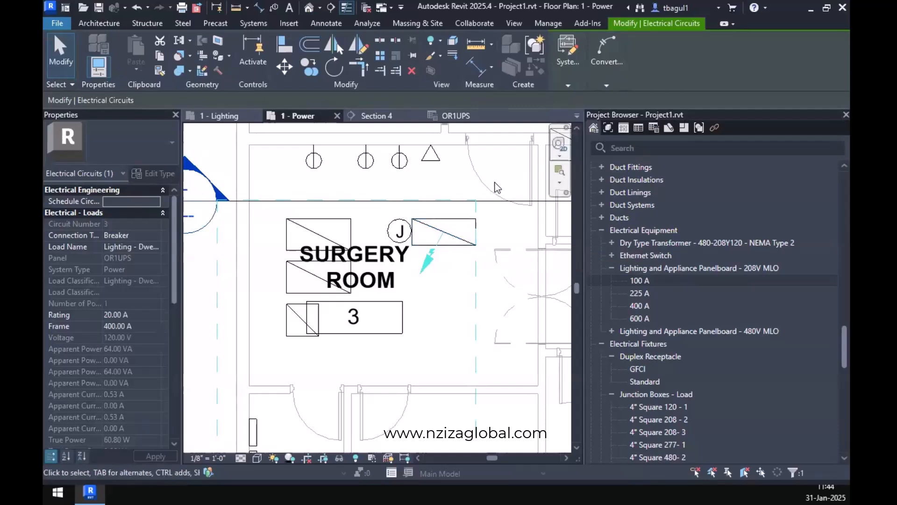
pyautogui.click(483, 246)
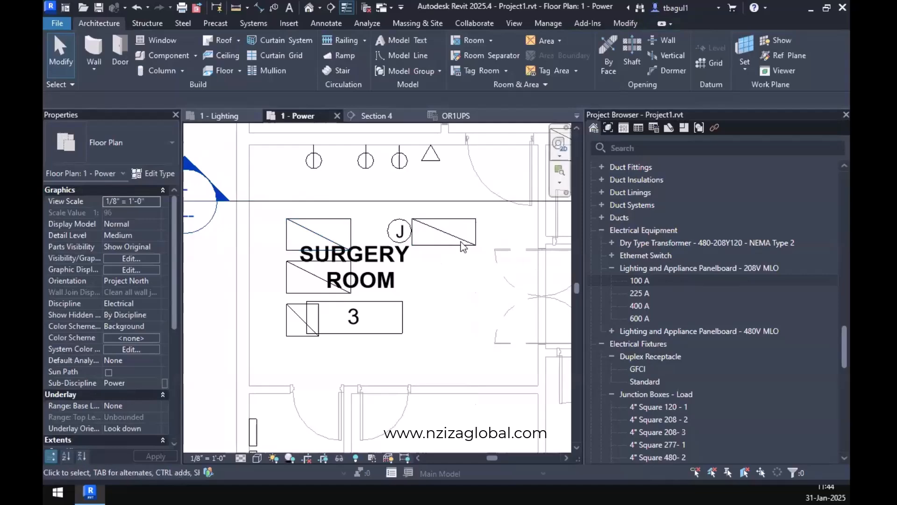
pyautogui.click(463, 246)
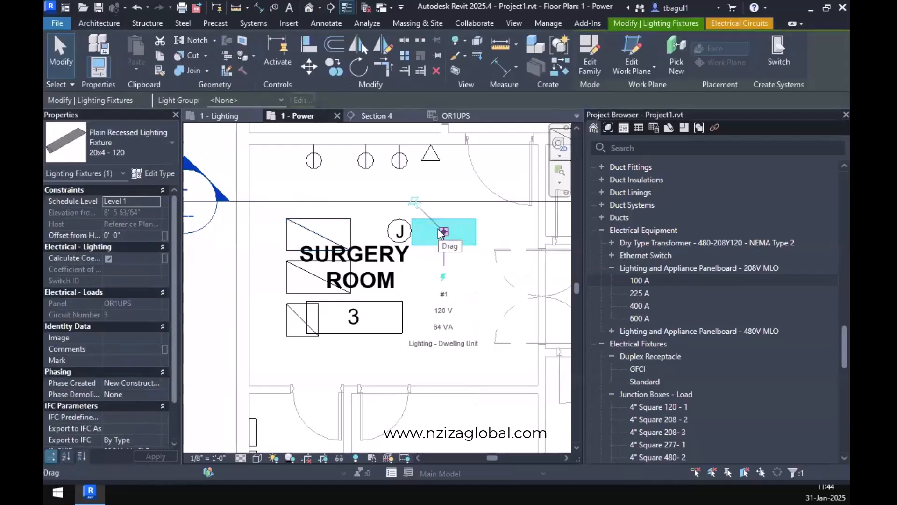
# Try to add the 2x4 - 120 lighting fixture to the 20x4 - 120 fixture's OR1UPS circuit, and check the panel schedule.
pyautogui.click(739, 25)
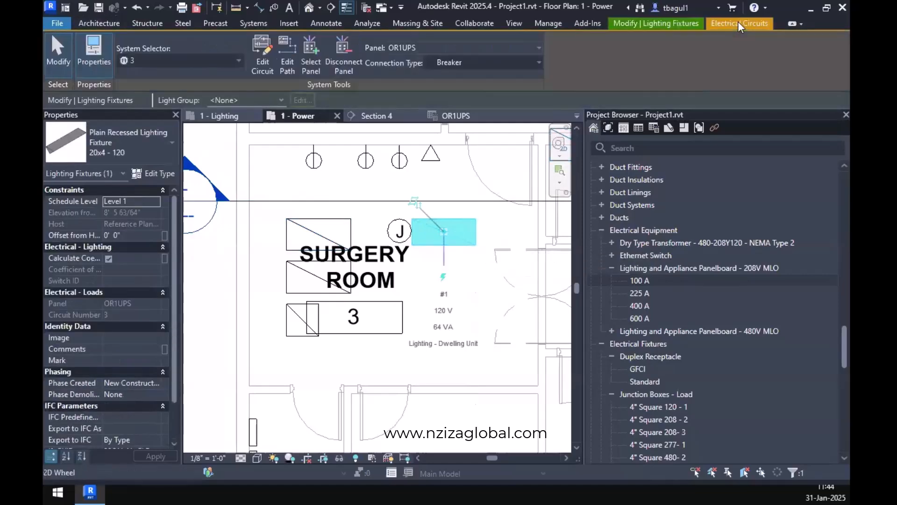
pyautogui.click(262, 58)
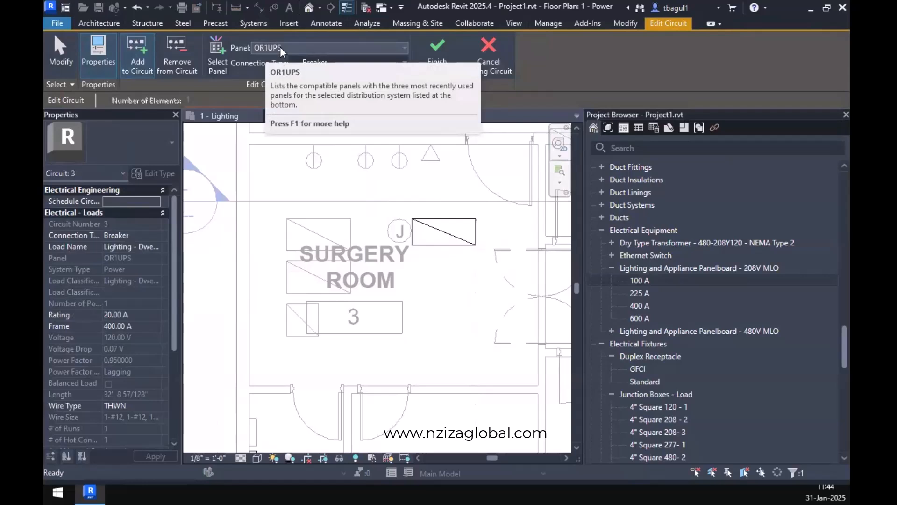
pyautogui.click(309, 237)
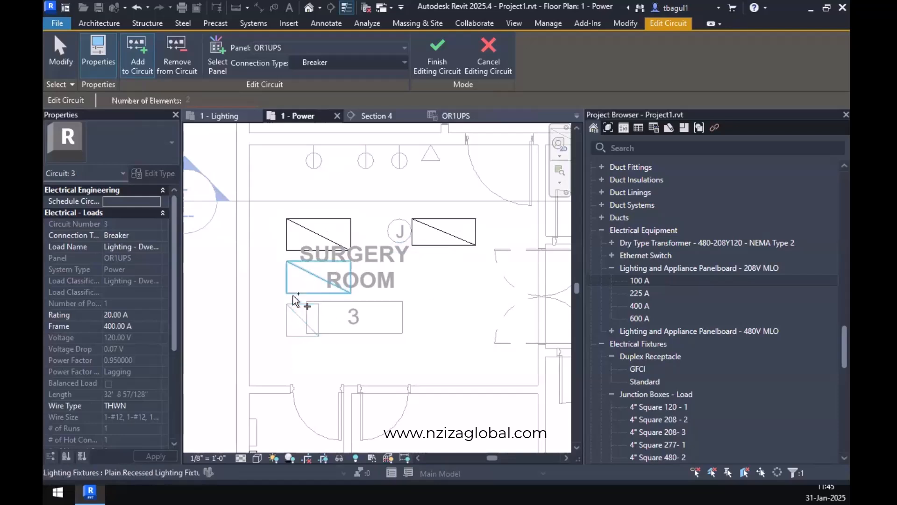
pyautogui.click(454, 116)
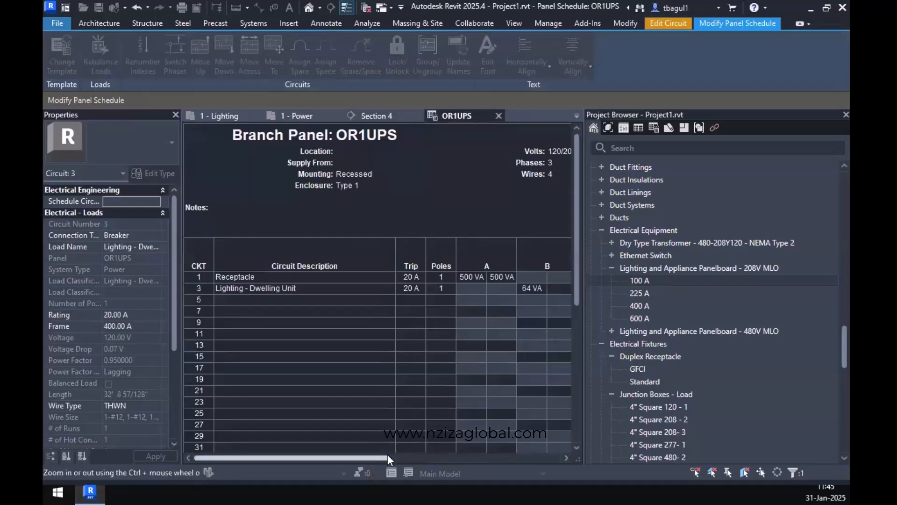
pyautogui.moveTo(388, 458); pyautogui.dragTo(454, 457)
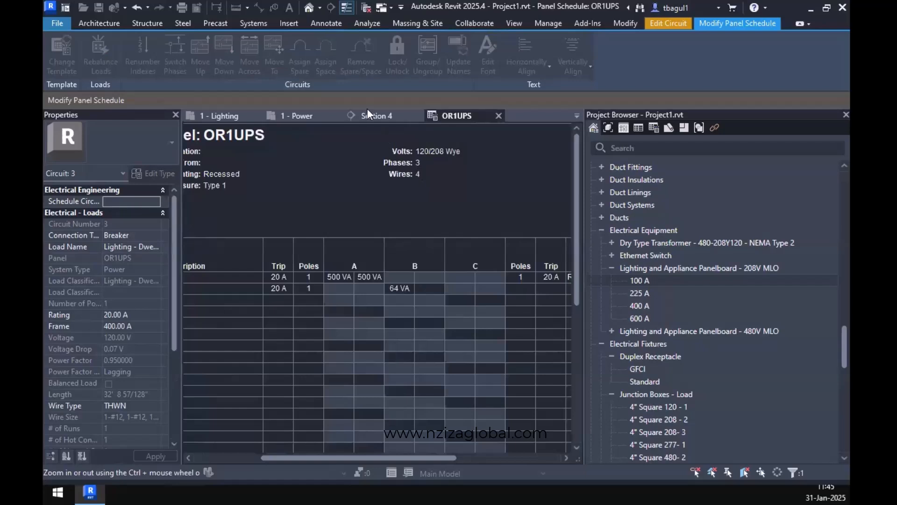
# Try to add the 2x4 - 277 fixture to the same circuit in the 1 - Lighting plan, and cancel the circuit edit.
pyautogui.click(212, 115)
pyautogui.scroll(5, 344, 330)
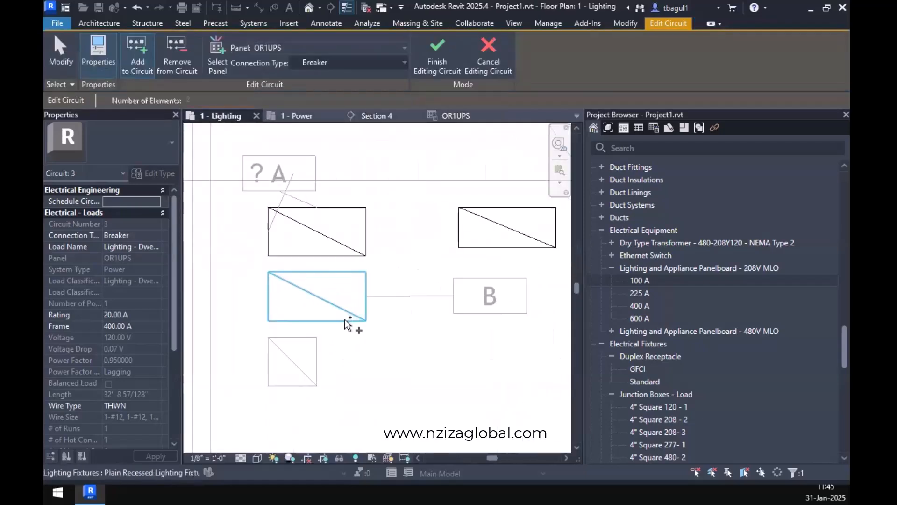
pyautogui.click(346, 323)
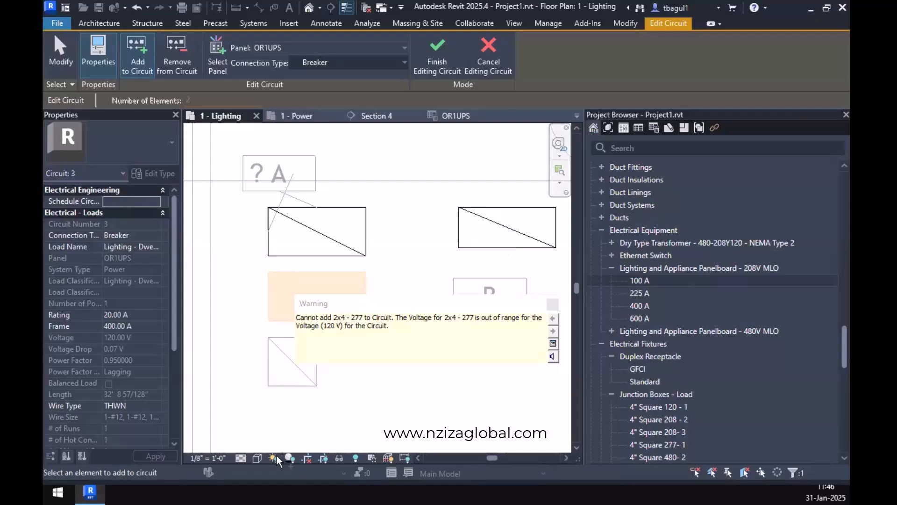
pyautogui.press('Escape')
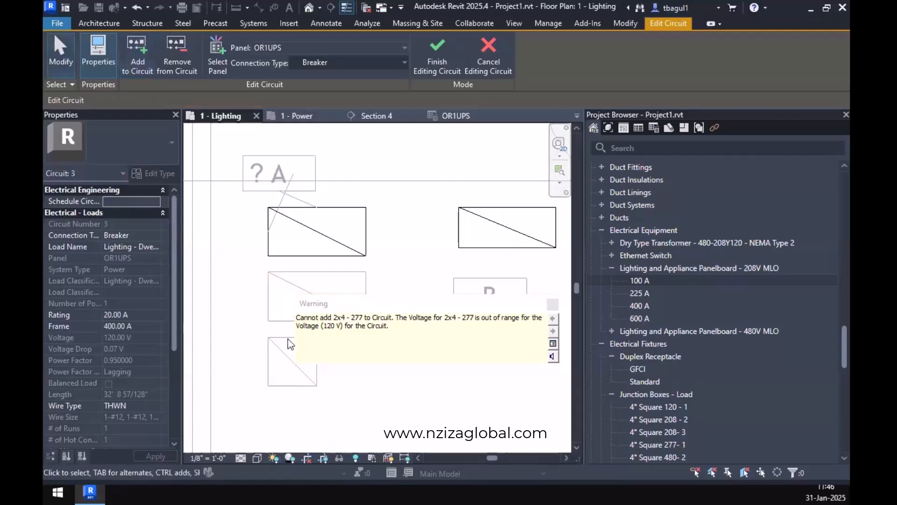
pyautogui.click(488, 56)
# Check the 2x4 - 120 fixture's circuit assignment and review the circuit descriptions in the OR1UPS panel schedule.
pyautogui.click(355, 232)
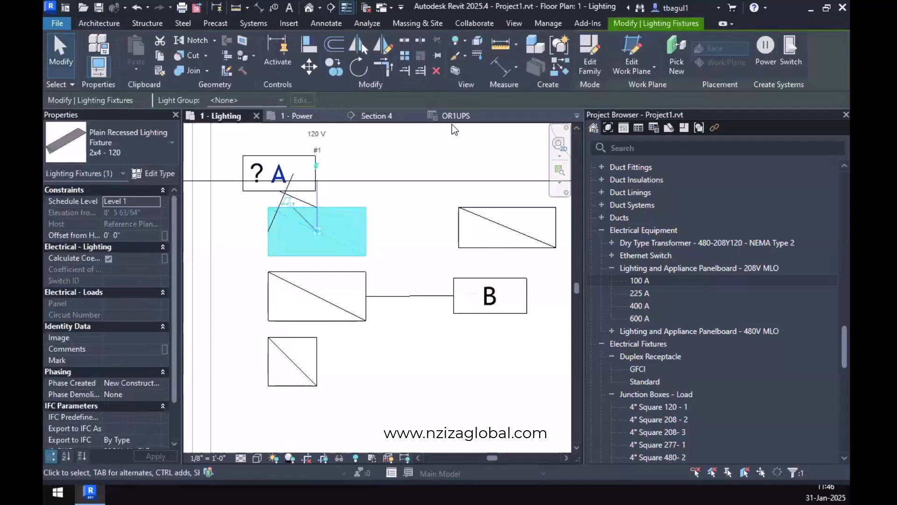
pyautogui.click(456, 115)
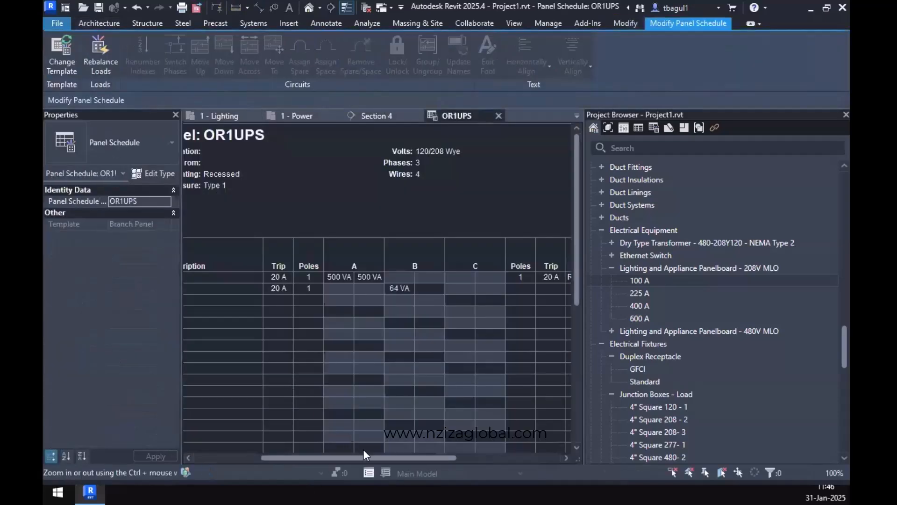
pyautogui.moveTo(363, 457); pyautogui.dragTo(297, 459)
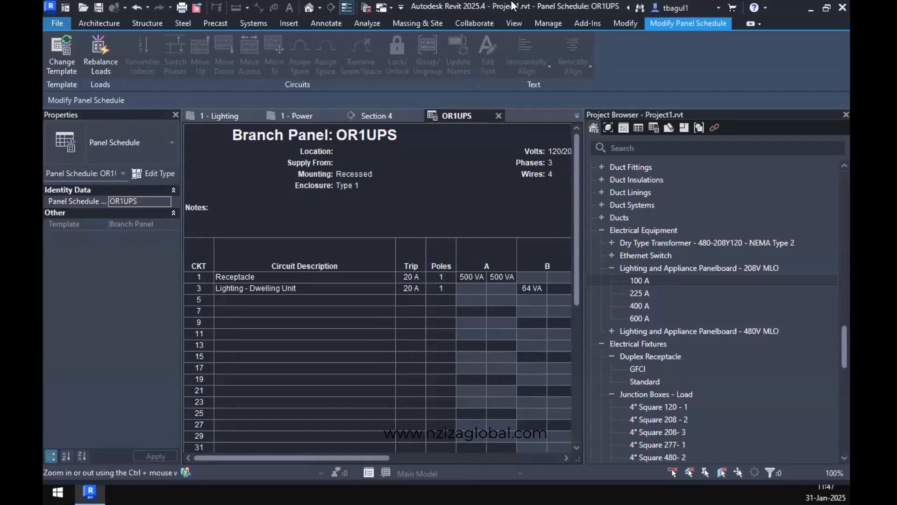
# Return to the 1 - Lighting plan and expand the Lighting Switches family types under Lighting Devices.
pyautogui.click(372, 115)
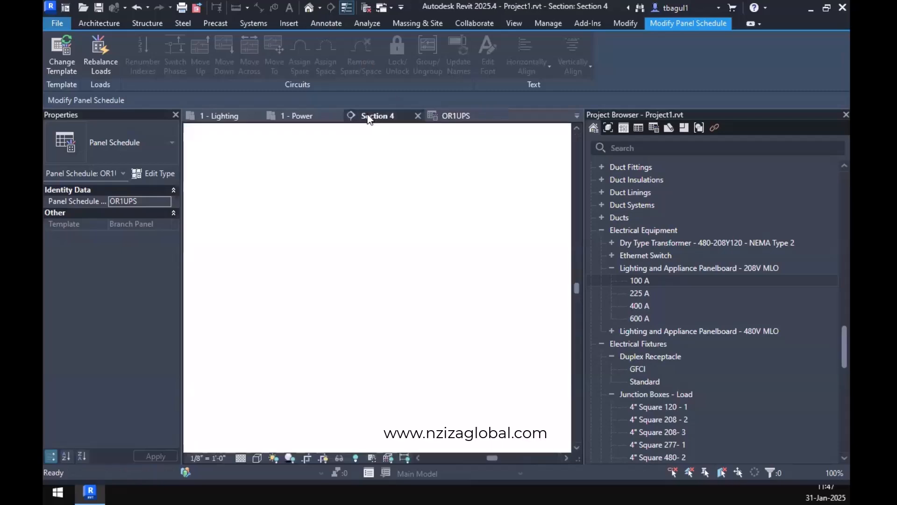
pyautogui.click(298, 116)
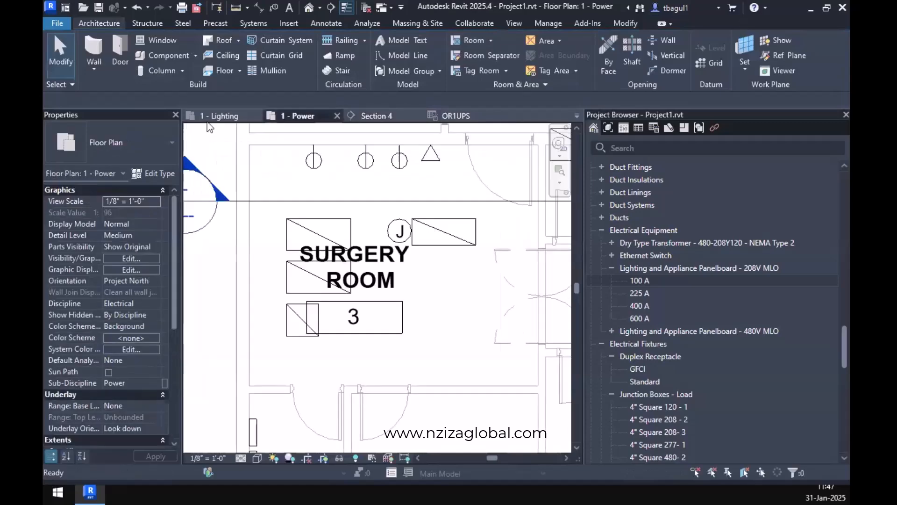
pyautogui.click(220, 116)
pyautogui.scroll(-3, 439, 299)
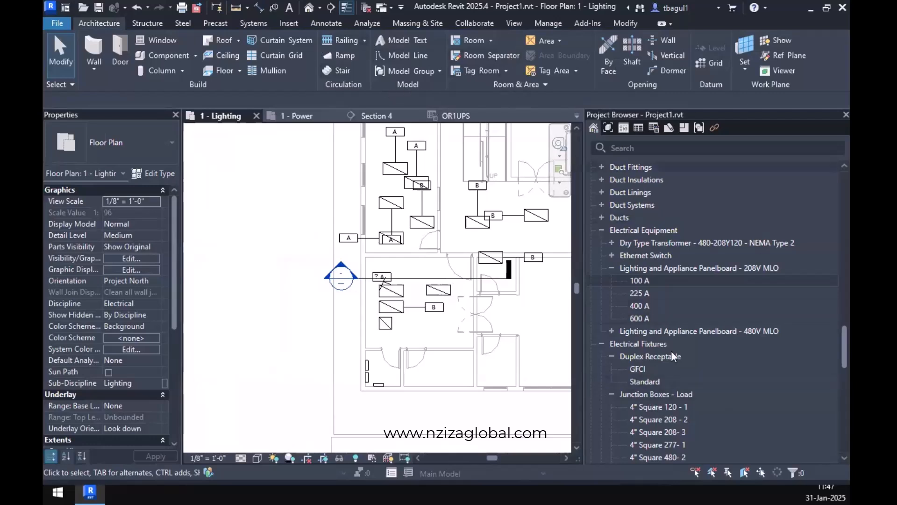
pyautogui.scroll(-13, 668, 343)
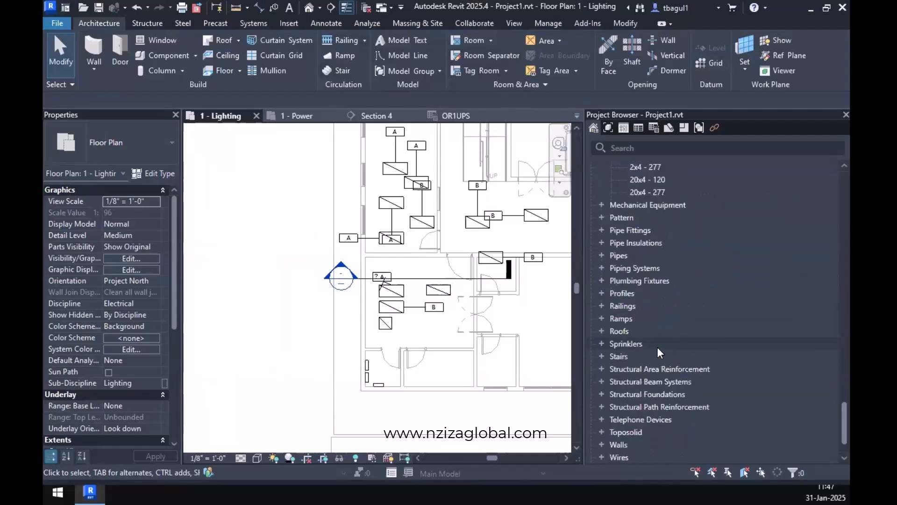
pyautogui.scroll(6, 657, 347)
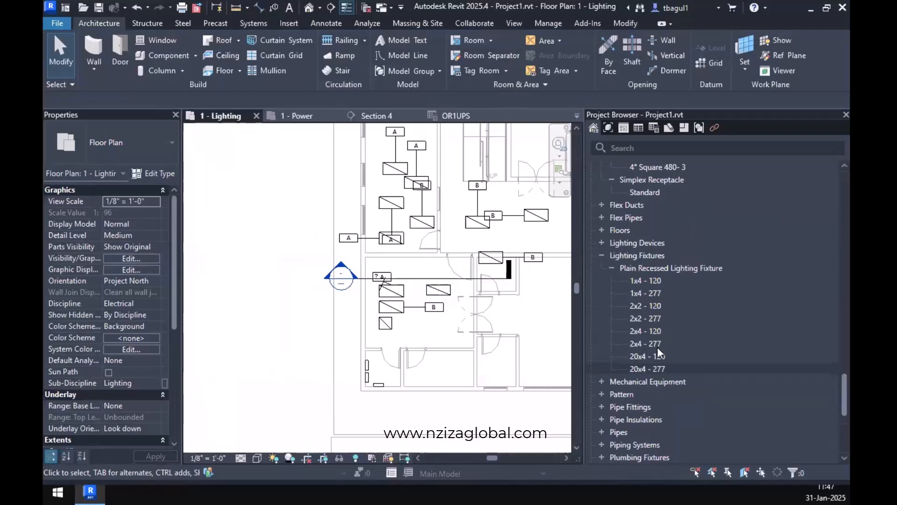
pyautogui.click(601, 242)
pyautogui.click(613, 255)
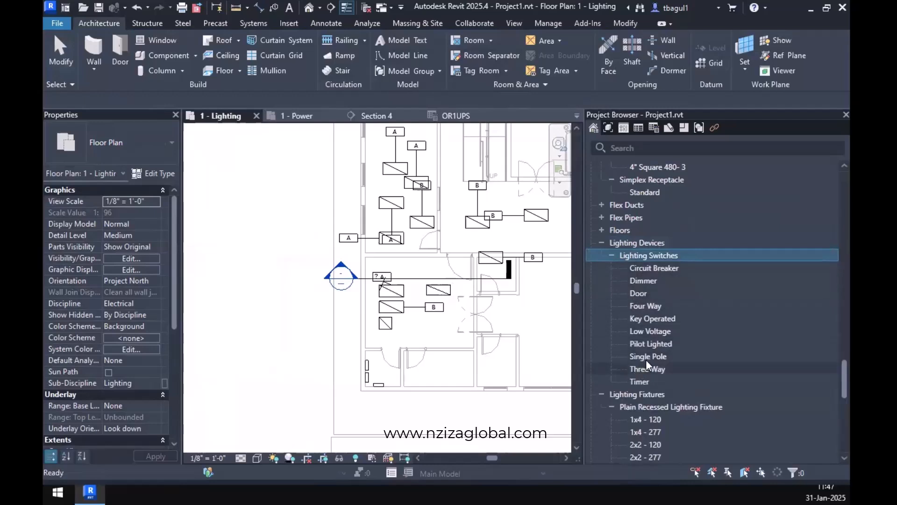
# Place a Single Pole lighting switch on the Surgery Room's upper wall, just left of the door.
pyautogui.moveTo(648, 357); pyautogui.dragTo(400, 268)
pyautogui.scroll(5, 398, 262)
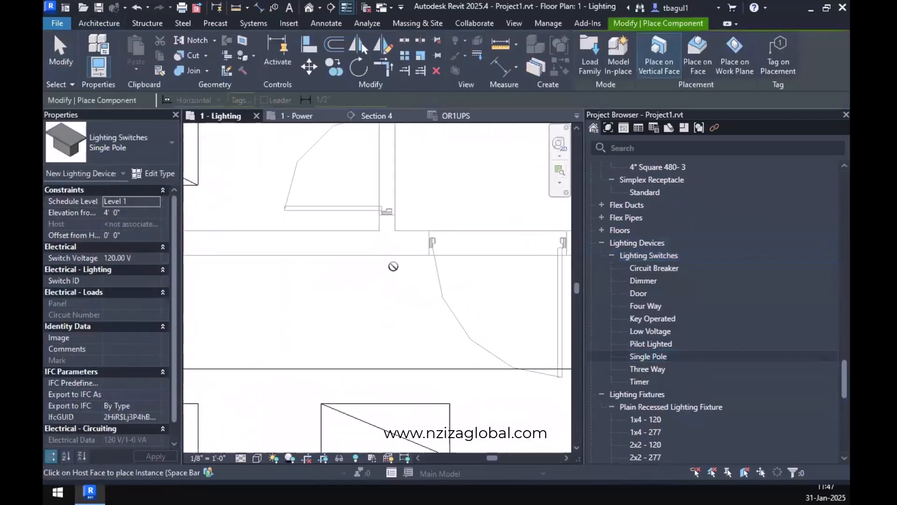
pyautogui.click(396, 255)
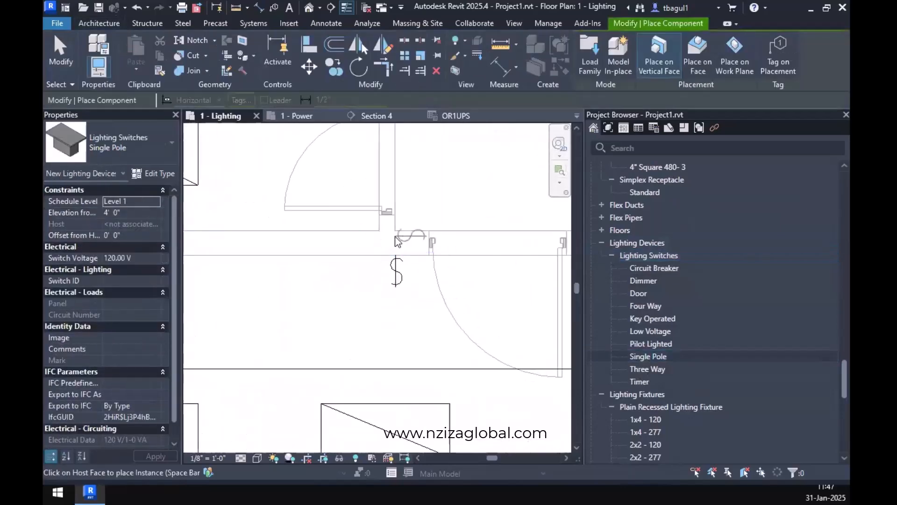
pyautogui.press('Escape')
pyautogui.press('Escape')
pyautogui.scroll(-5, 393, 256)
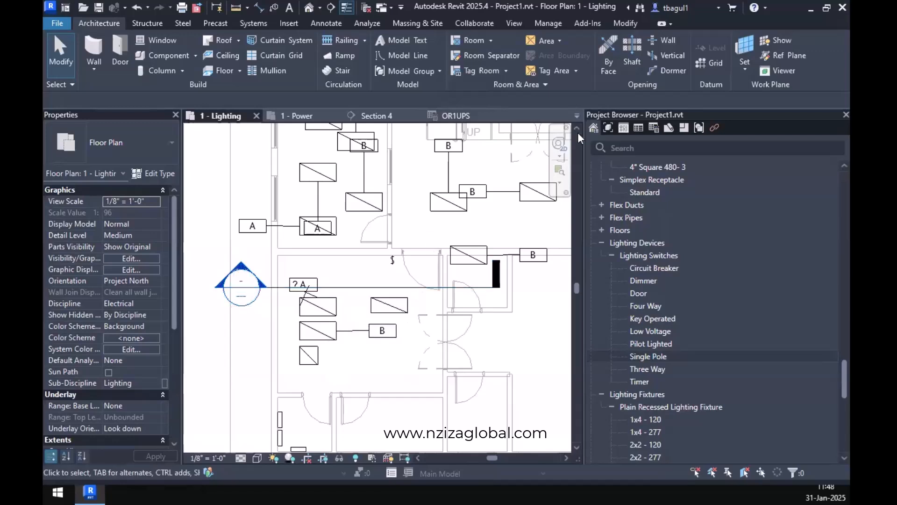
# Reopen the OR1UPS panel schedule and locate Schedules/Quantities in the project browser.
pyautogui.click(466, 118)
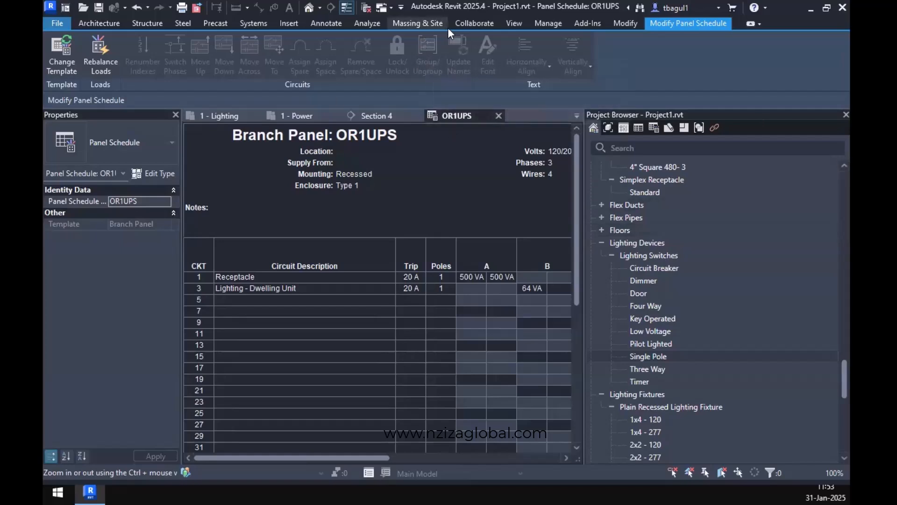
pyautogui.scroll(15, 660, 327)
pyautogui.scroll(5, 658, 325)
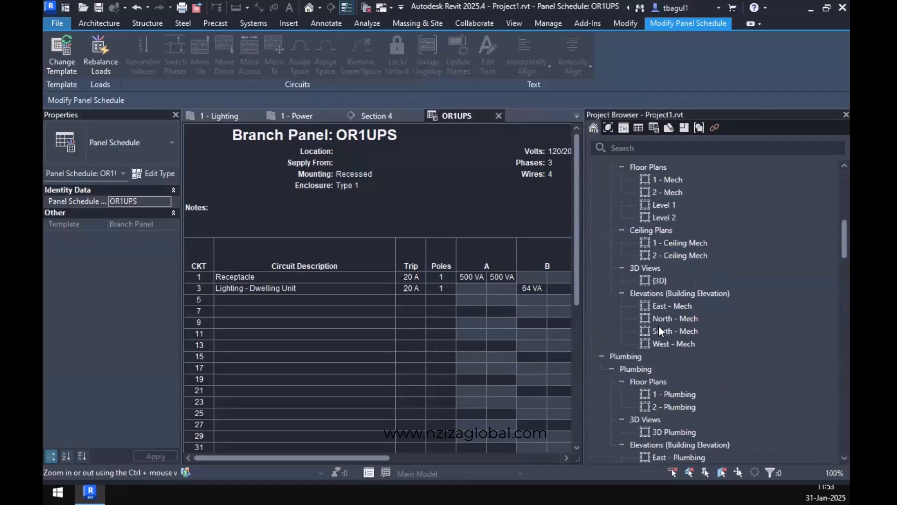
pyautogui.scroll(-3, 654, 371)
pyautogui.scroll(-3, 654, 372)
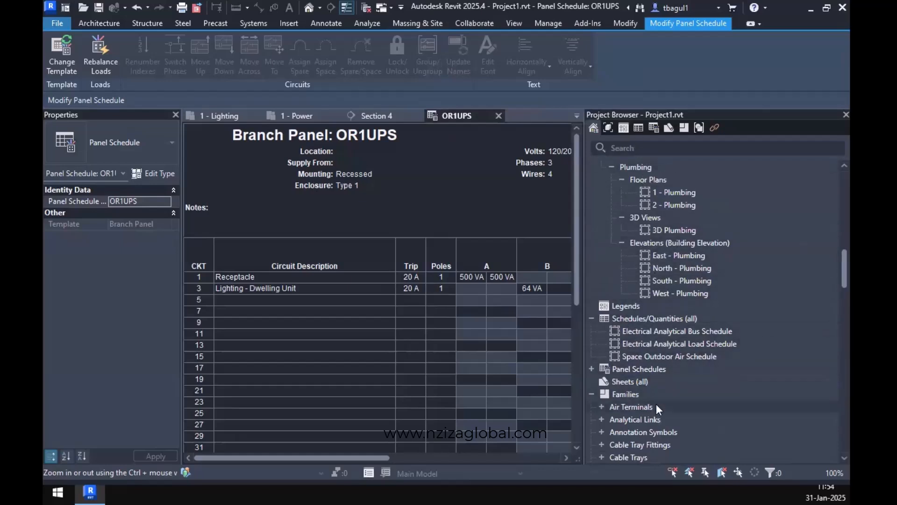
pyautogui.scroll(1, 650, 304)
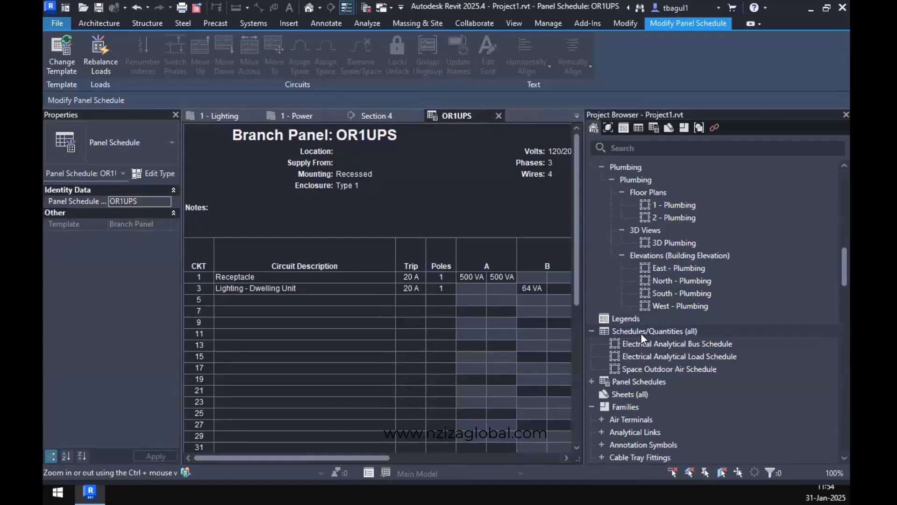
# Look at the New Schedule dialog without saving the project, and close it without creating a schedule.
pyautogui.rightClick(638, 331)
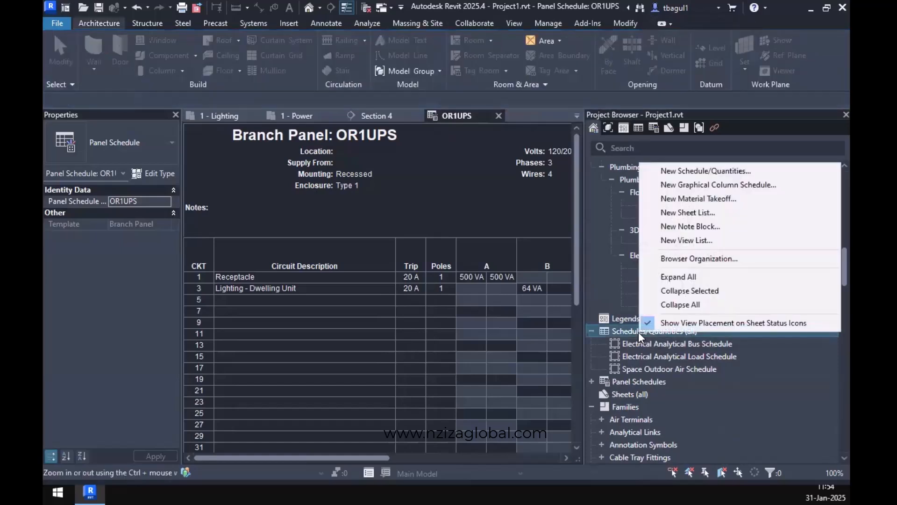
pyautogui.click(700, 171)
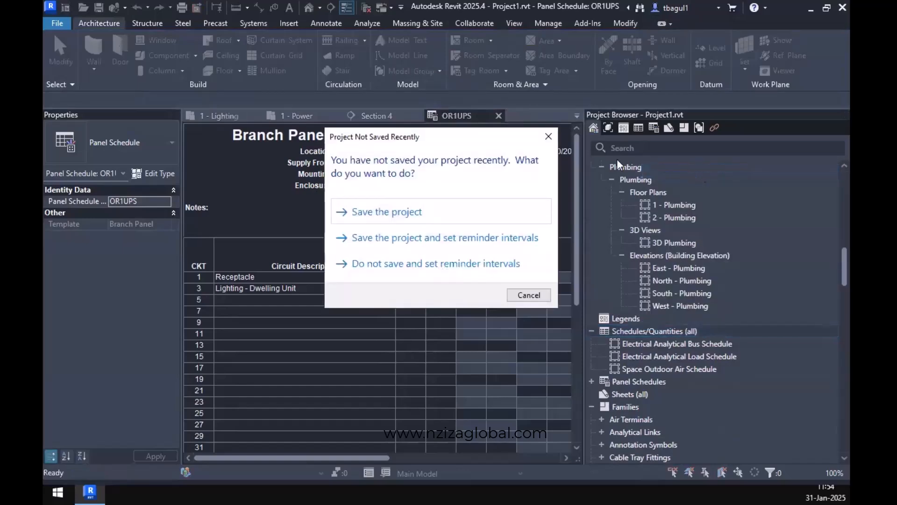
pyautogui.click(546, 134)
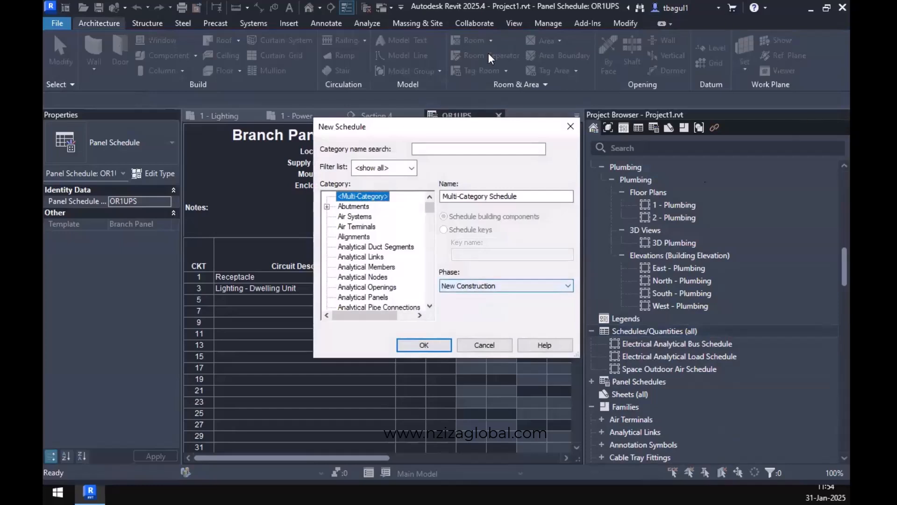
pyautogui.click(570, 129)
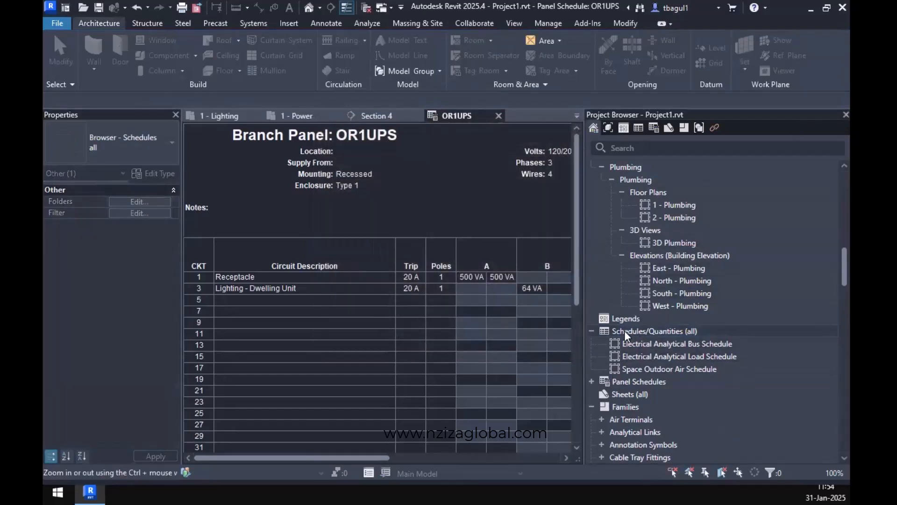
# Collapse the Views (Discipline) branch of the project browser and select Schedules/Quantities (all).
pyautogui.scroll(5, 647, 253)
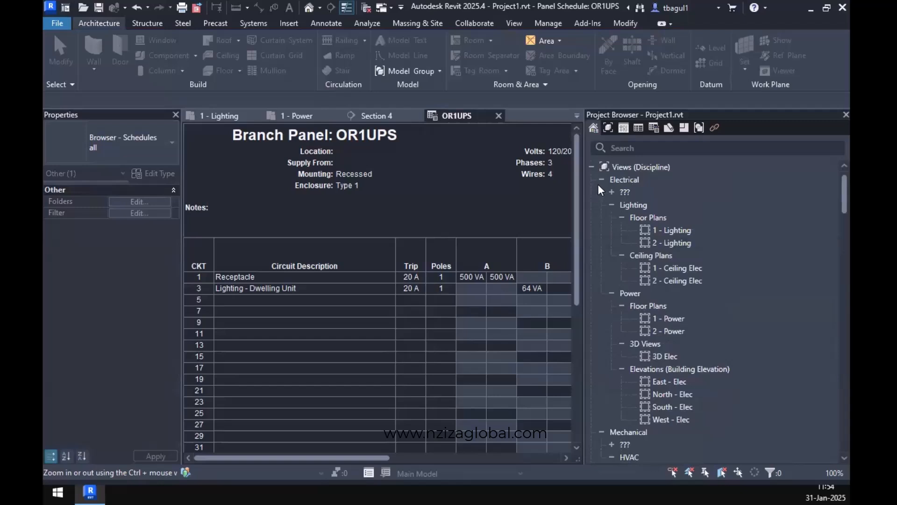
pyautogui.click(591, 167)
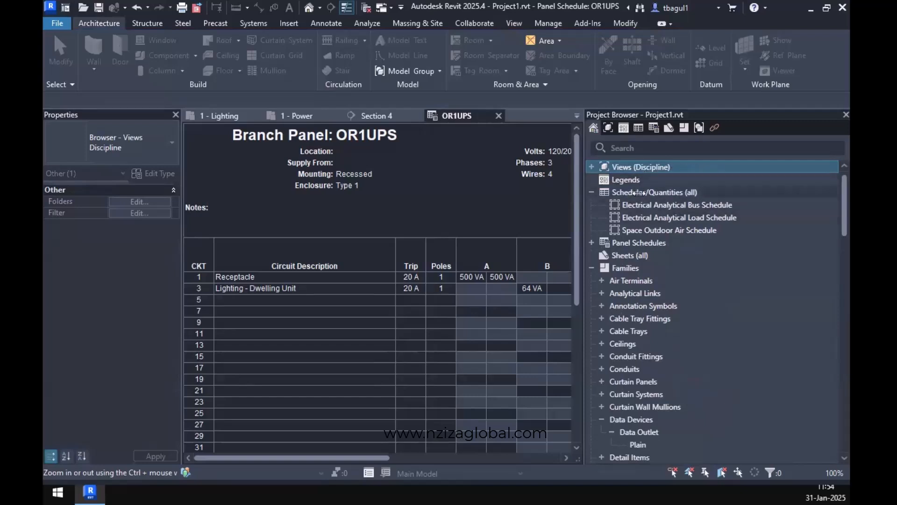
pyautogui.click(620, 192)
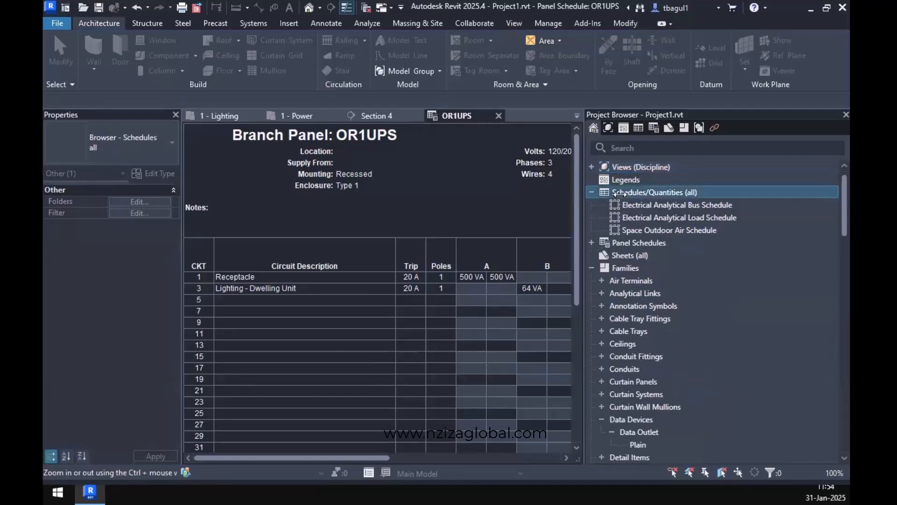
pyautogui.rightClick(654, 194)
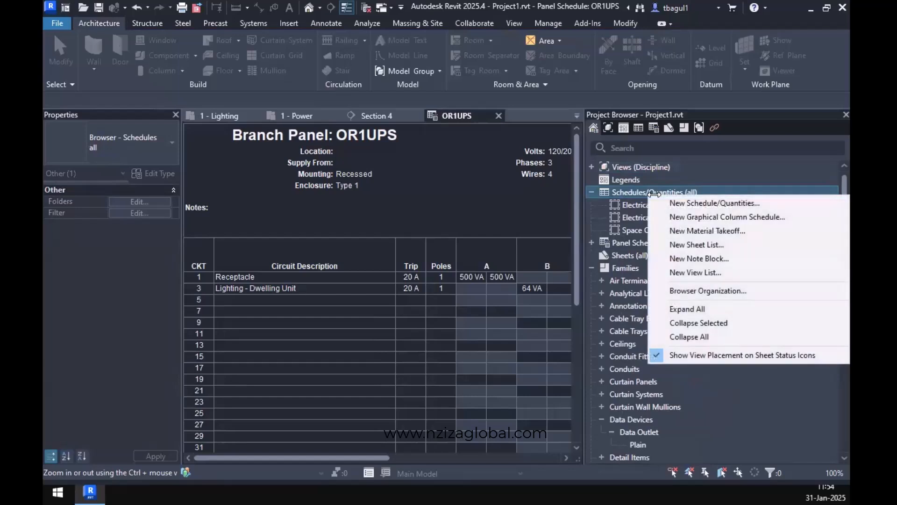
pyautogui.click(706, 202)
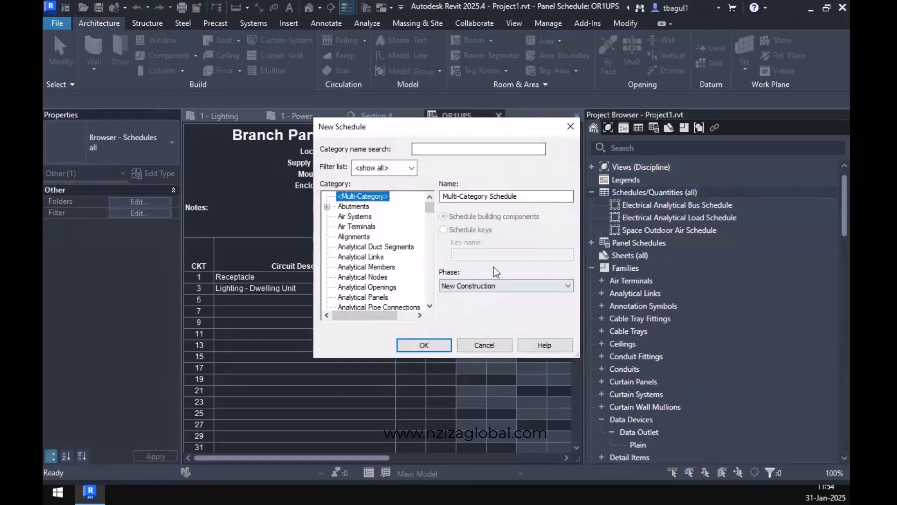
pyautogui.click(570, 126)
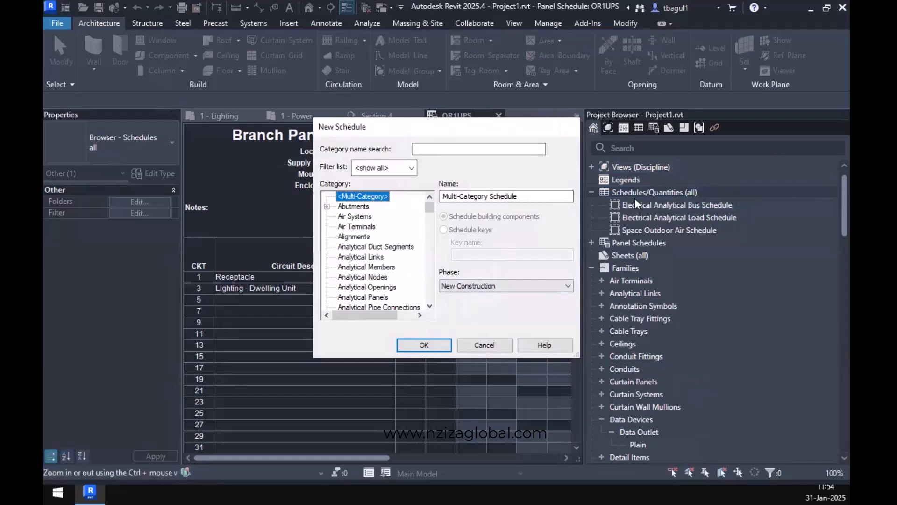
pyautogui.rightClick(633, 191)
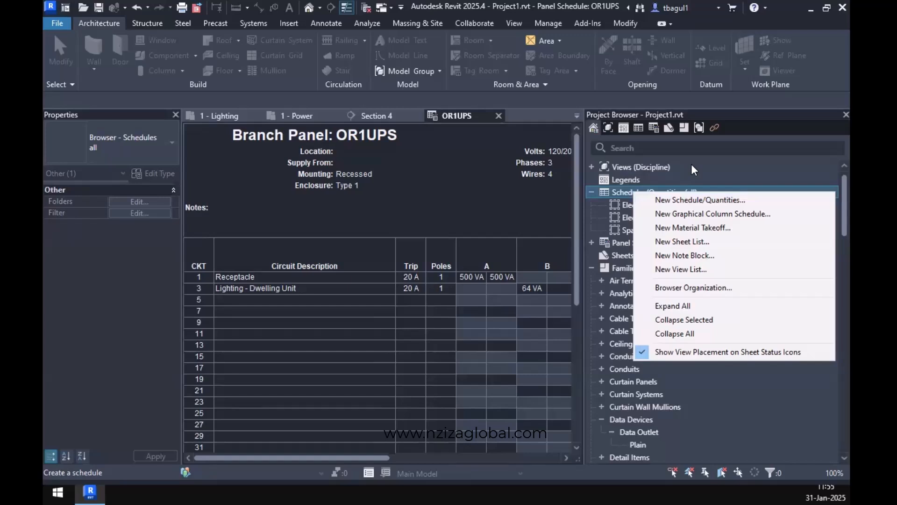
pyautogui.click(711, 199)
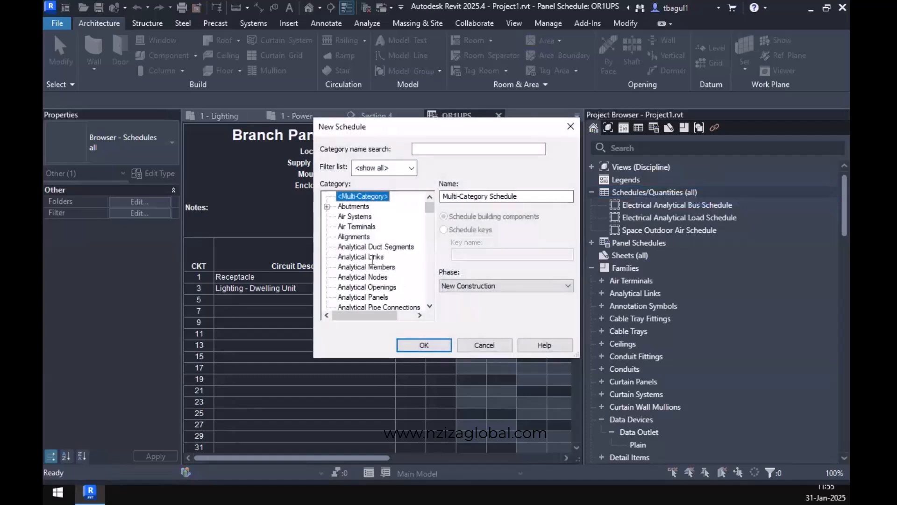
pyautogui.scroll(-10, 374, 258)
pyautogui.scroll(-10, 374, 262)
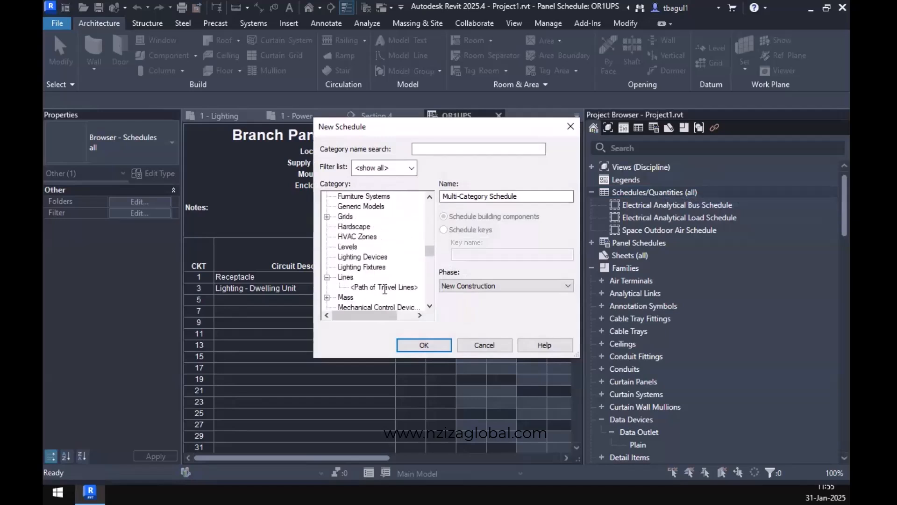
pyautogui.click(369, 267)
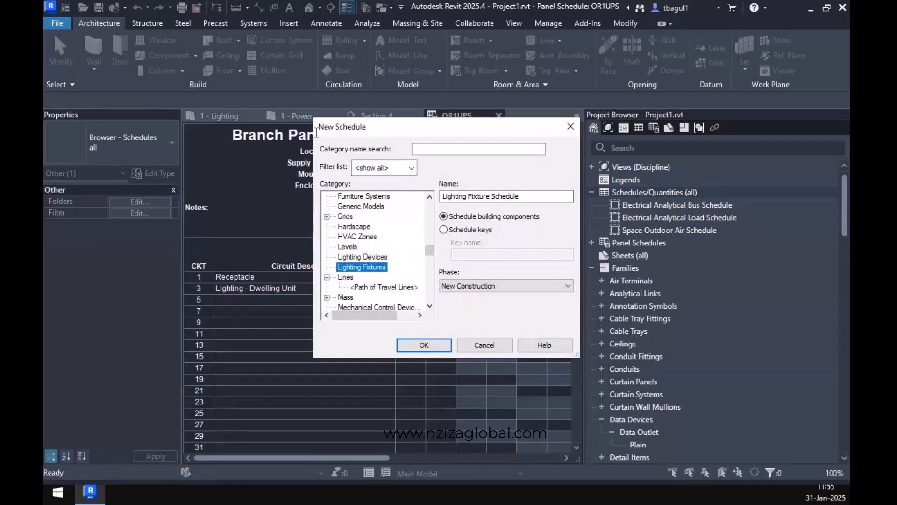
pyautogui.click(424, 345)
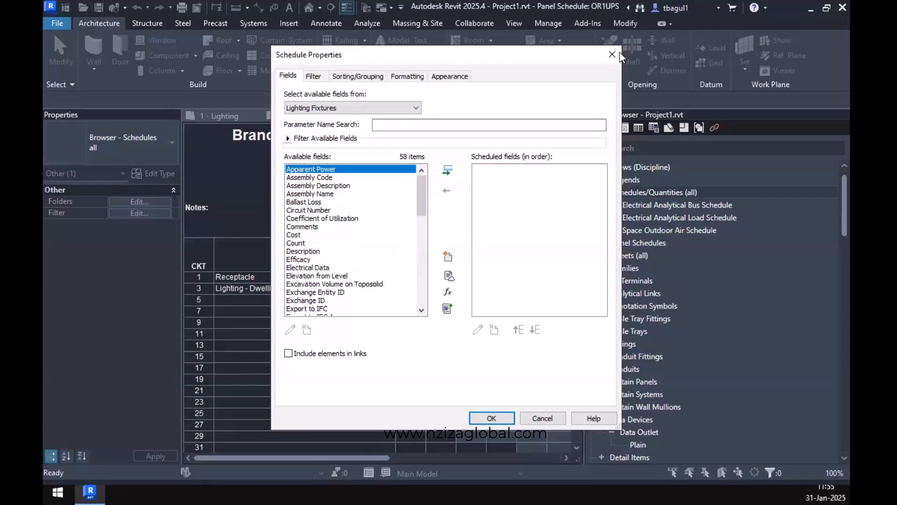
pyautogui.press('Escape')
# In the 1 - Lighting plan, check the Type Mark in the type properties of the 2x4 - 277 and 2x4 - 120 recessed fixtures.
pyautogui.click(219, 115)
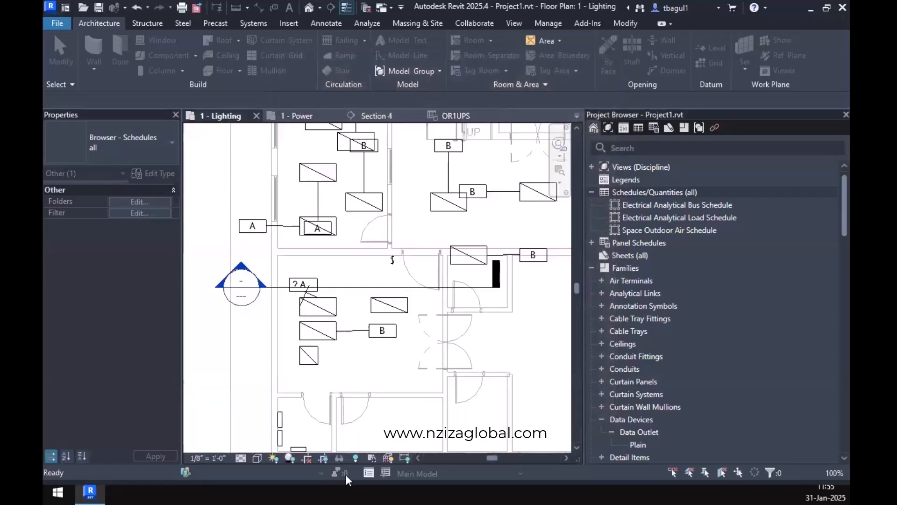
pyautogui.click(325, 338)
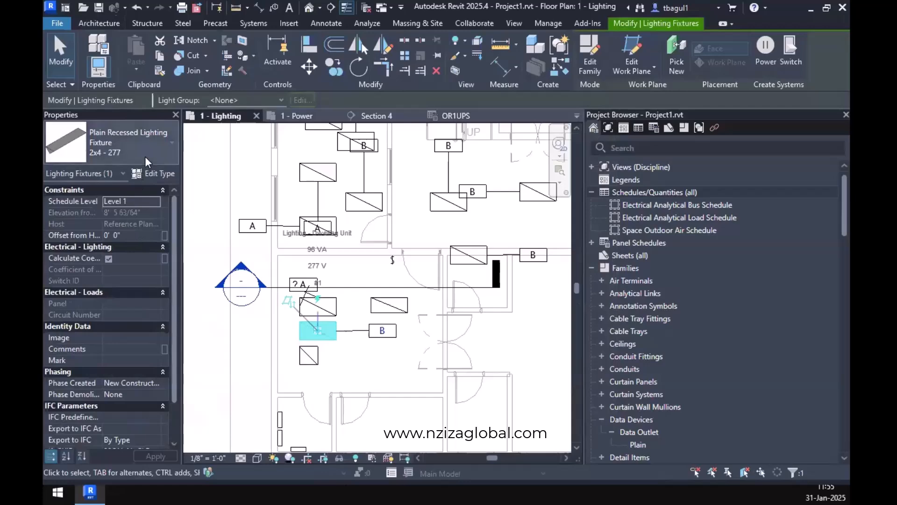
pyautogui.click(162, 173)
pyautogui.scroll(-5, 310, 279)
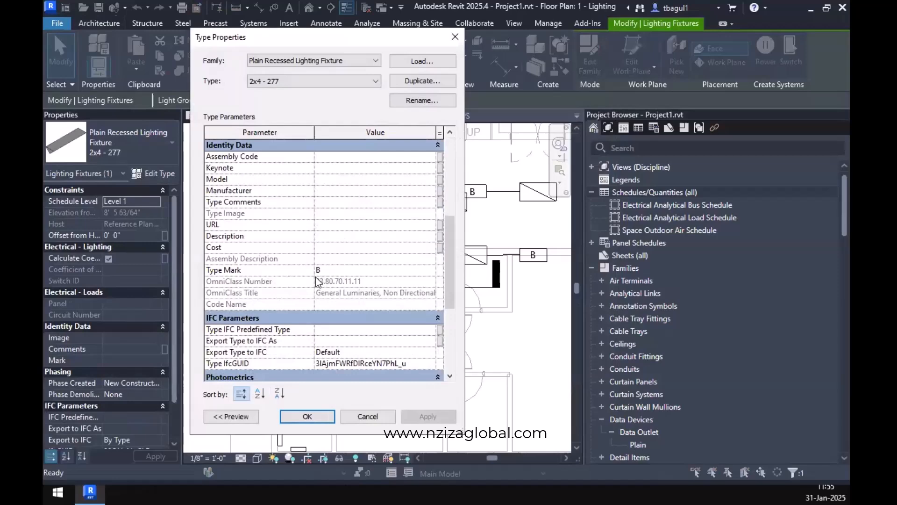
pyautogui.click(455, 36)
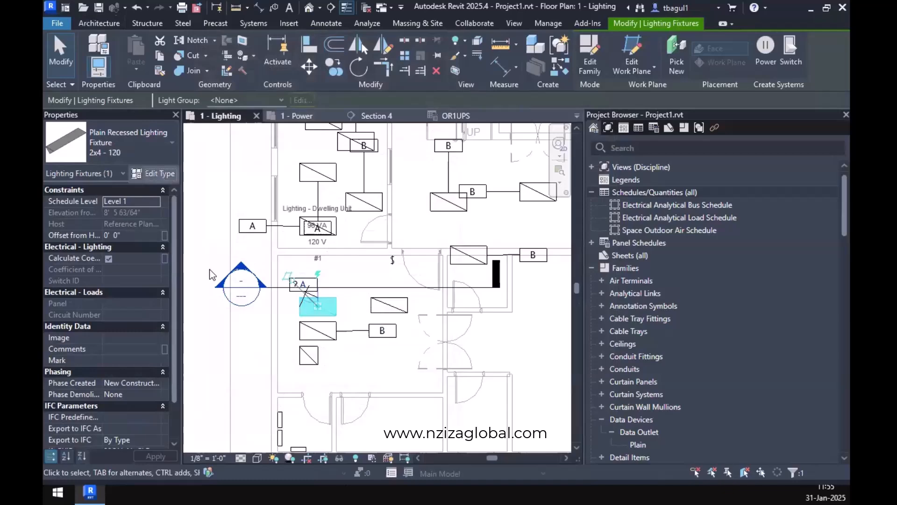
pyautogui.click(153, 174)
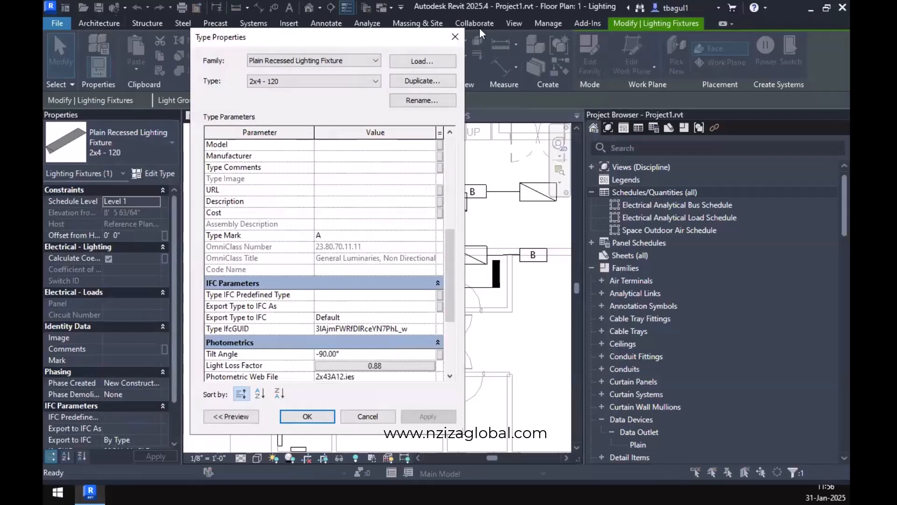
pyautogui.click(454, 37)
# Start a new Lighting Fixture Schedule of building components for the Lighting Fixtures category, phase New Construction.
pyautogui.rightClick(645, 192)
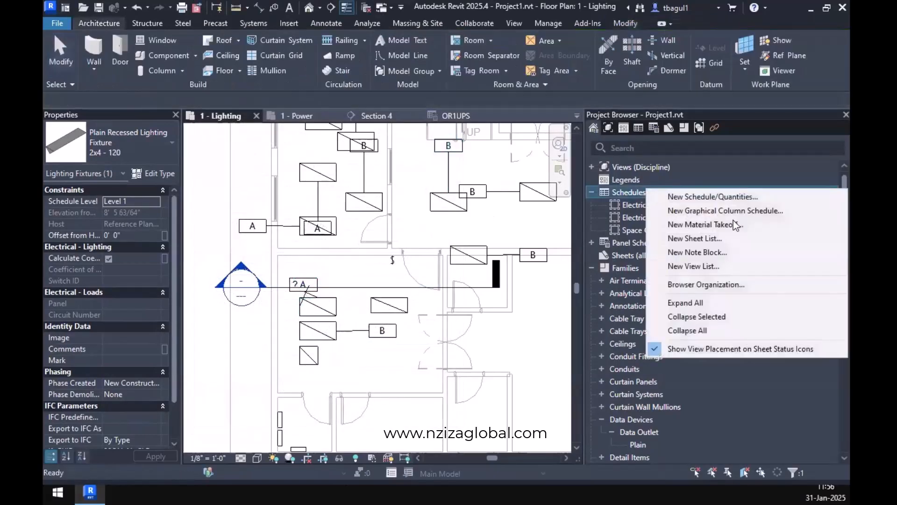
pyautogui.click(706, 197)
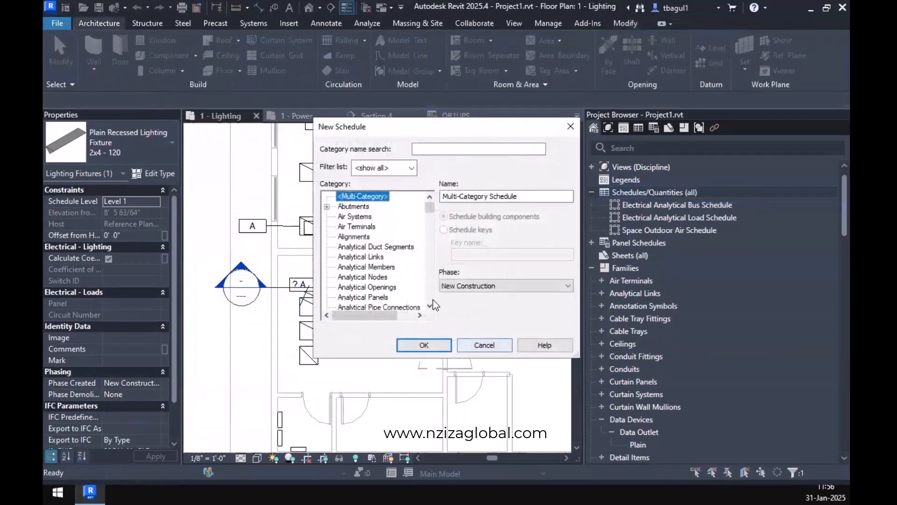
pyautogui.scroll(-12, 393, 259)
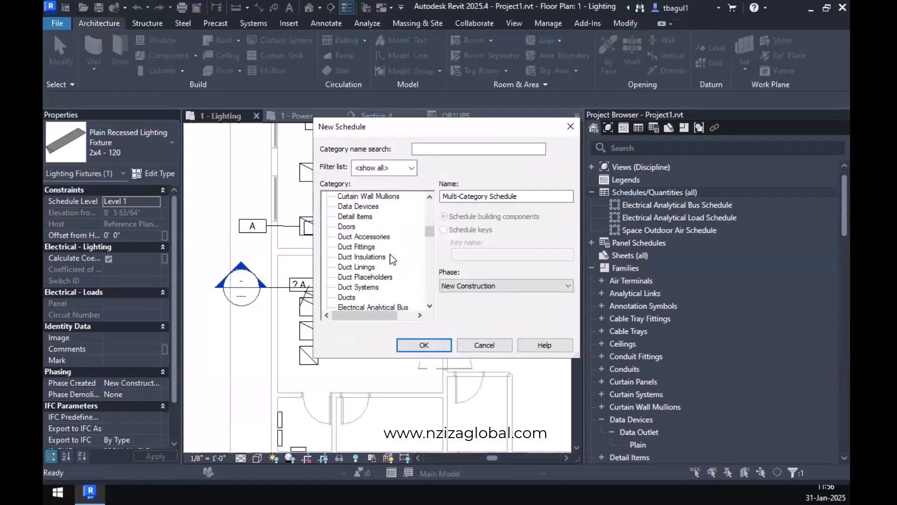
pyautogui.scroll(-10, 393, 259)
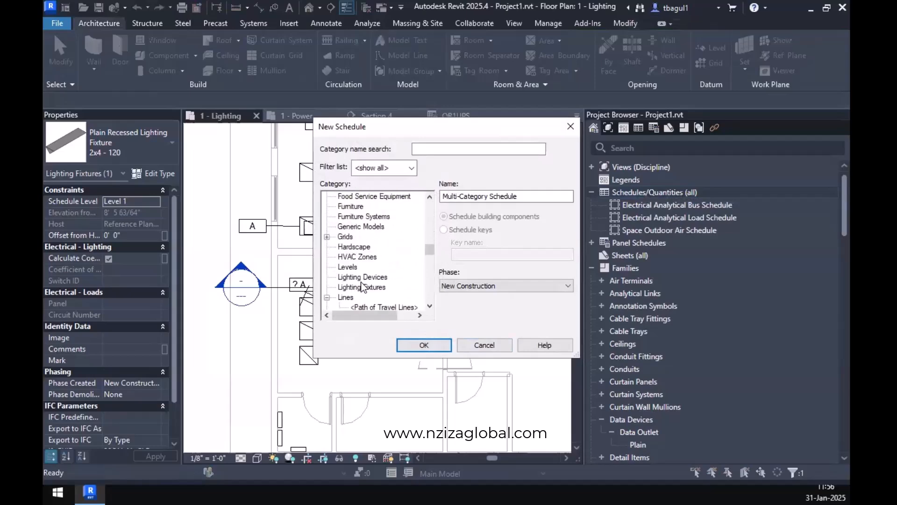
pyautogui.click(362, 277)
pyautogui.click(361, 287)
pyautogui.click(424, 345)
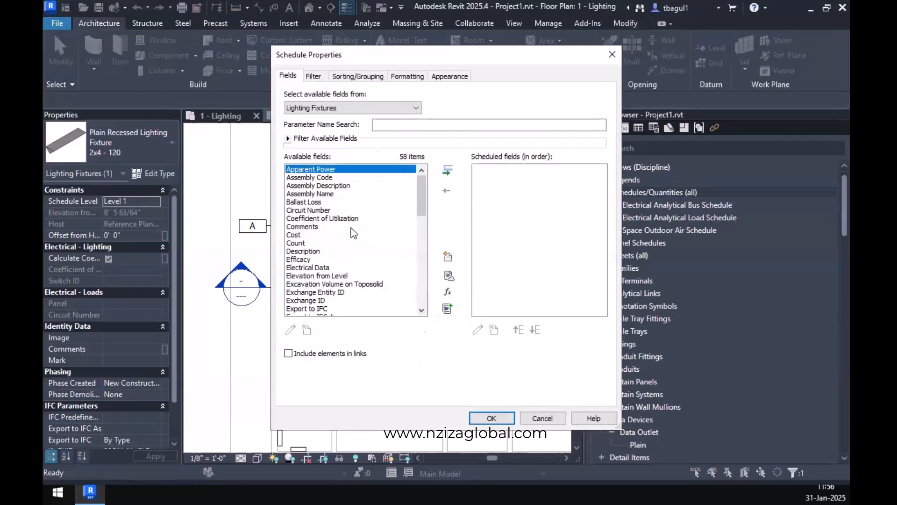
# Add the Type Mark and Wattage fields to the lighting fixture schedule.
pyautogui.moveTo(420, 204); pyautogui.dragTo(422, 307)
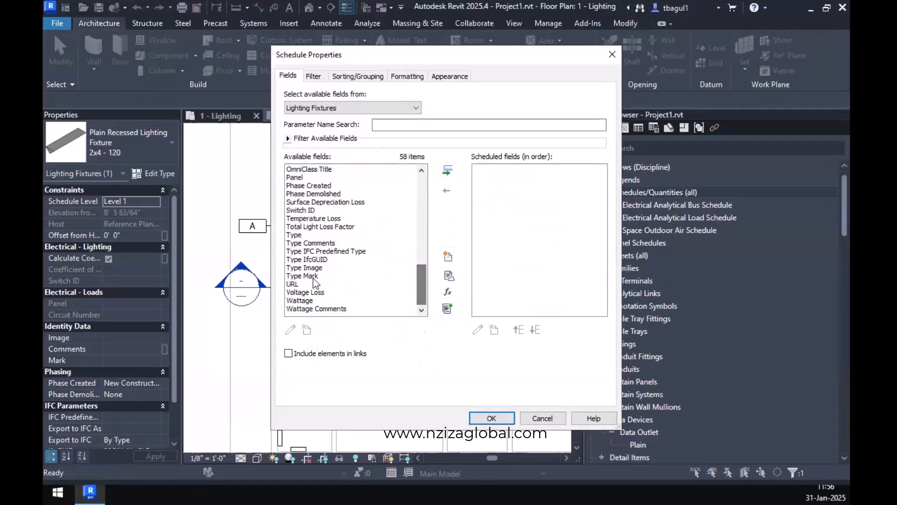
pyautogui.click(313, 281)
pyautogui.click(448, 171)
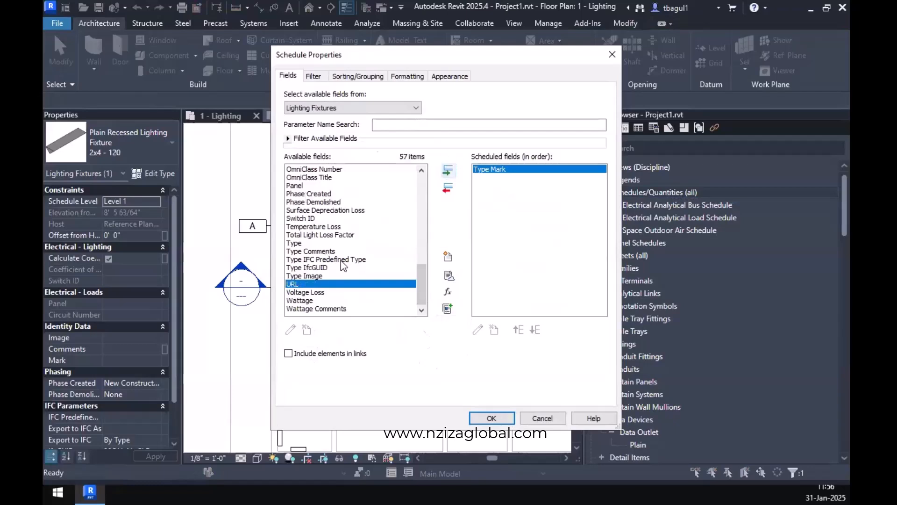
pyautogui.click(309, 302)
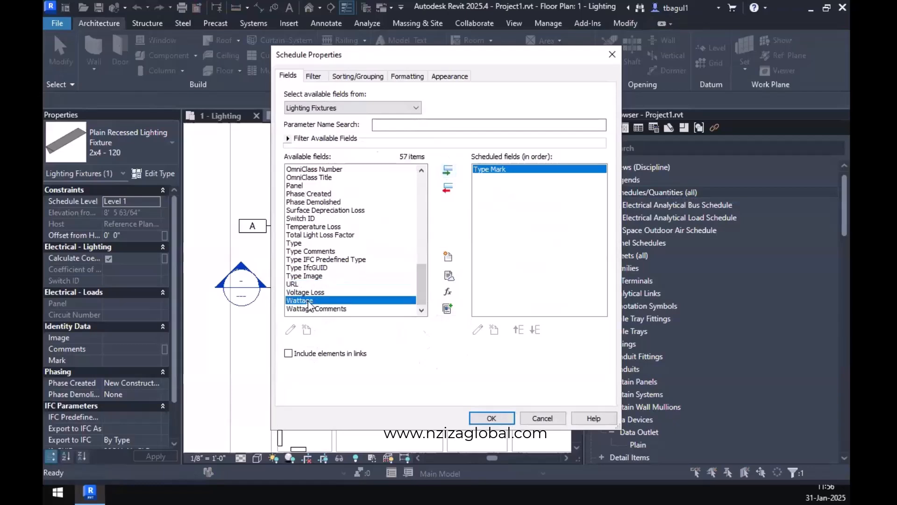
pyautogui.scroll(6, 310, 306)
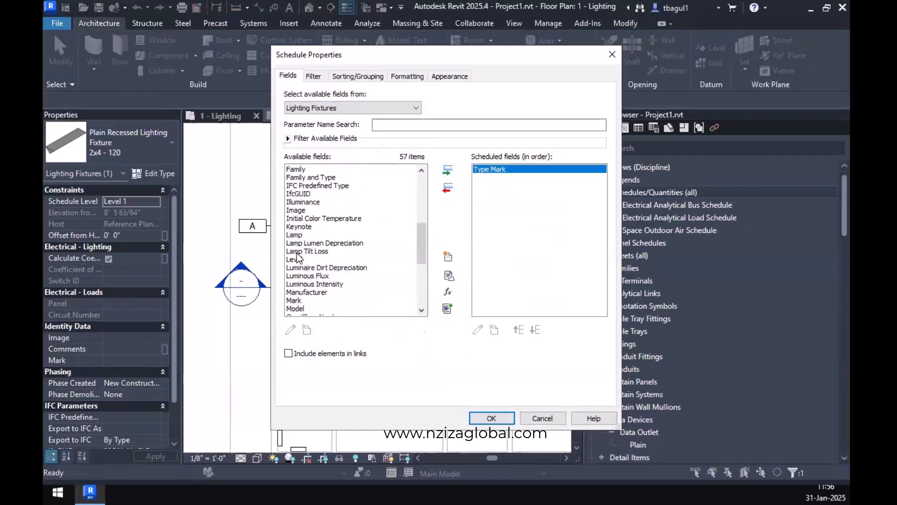
pyautogui.scroll(-1, 314, 280)
pyautogui.scroll(-5, 323, 271)
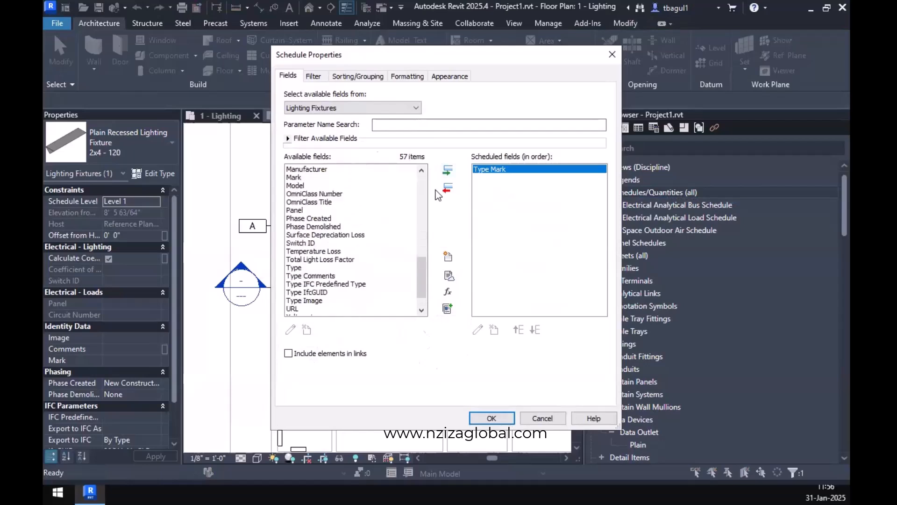
pyautogui.scroll(-1, 416, 252)
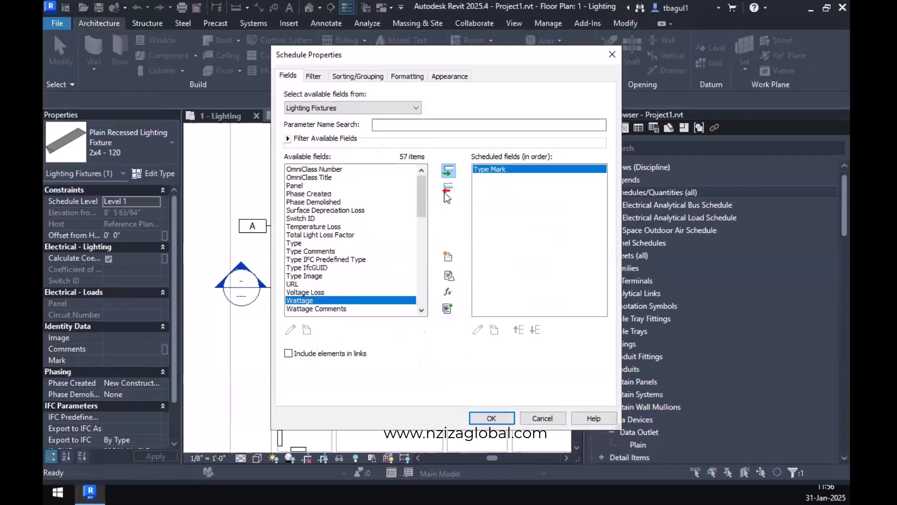
pyautogui.click(447, 171)
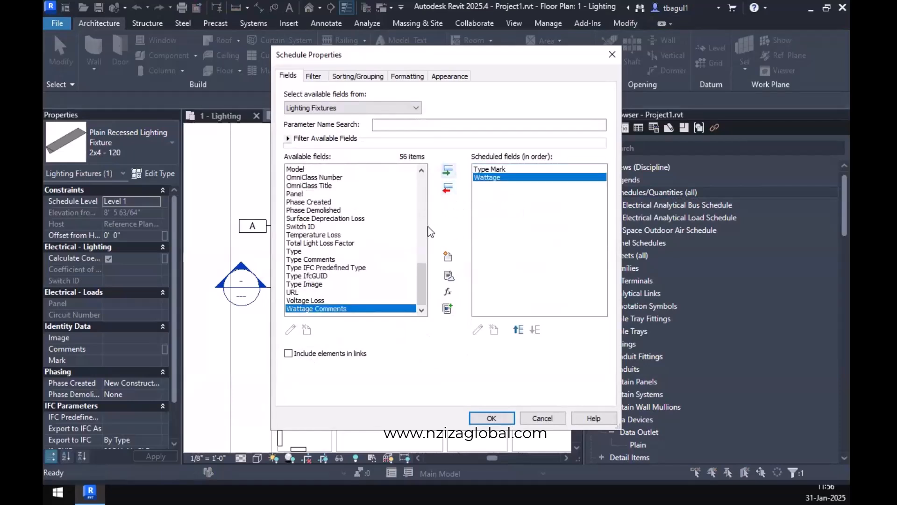
# Add the Manufacturer and Model fields after Wattage in the scheduled fields.
pyautogui.scroll(1, 314, 258)
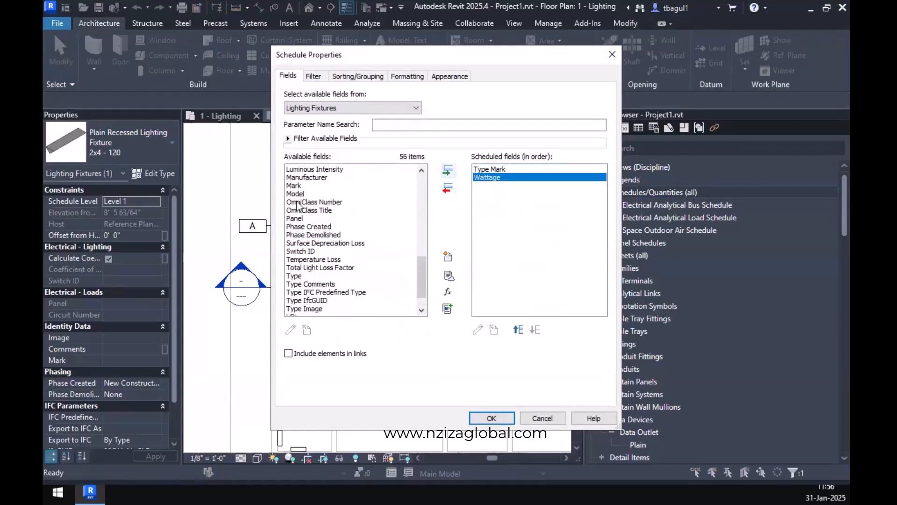
pyautogui.click(304, 178)
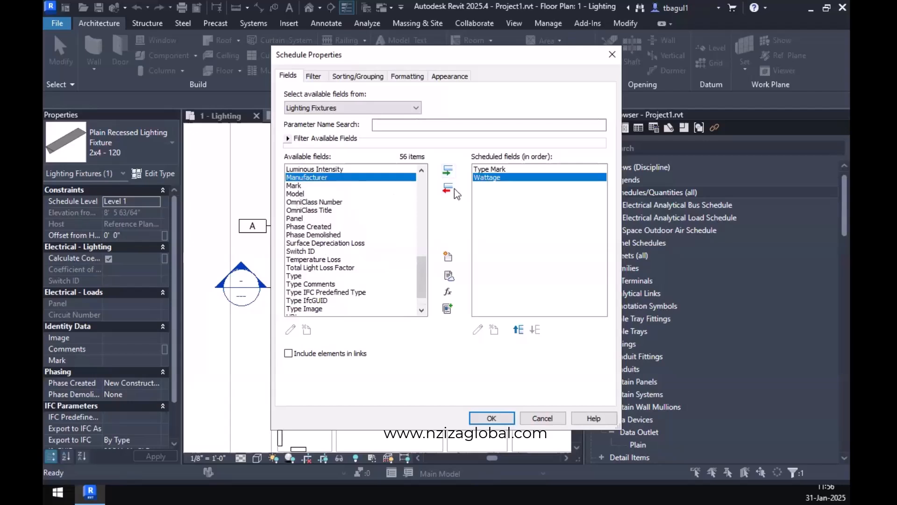
pyautogui.click(447, 171)
pyautogui.click(295, 186)
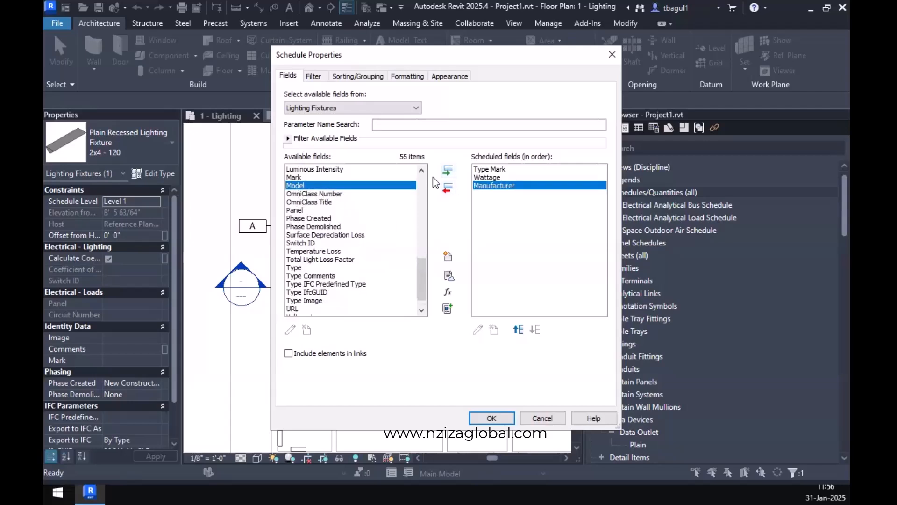
pyautogui.click(448, 172)
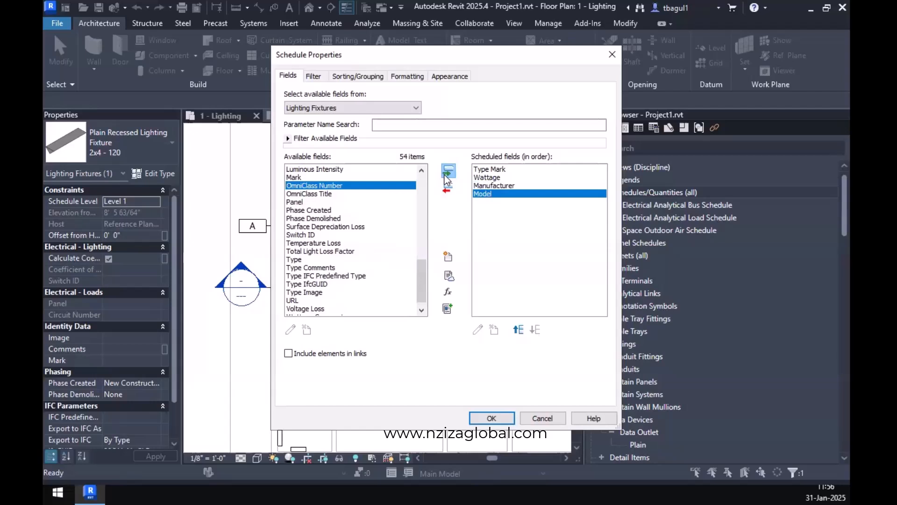
# Look through the available lighting fixture fields, including Voltage Loss, for other parameters suitable for the schedule.
pyautogui.scroll(-1, 368, 268)
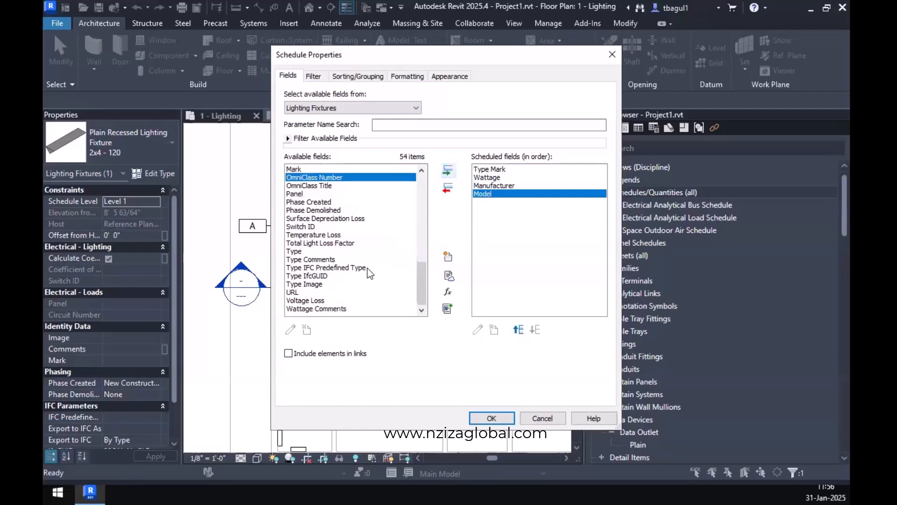
pyautogui.scroll(1, 322, 289)
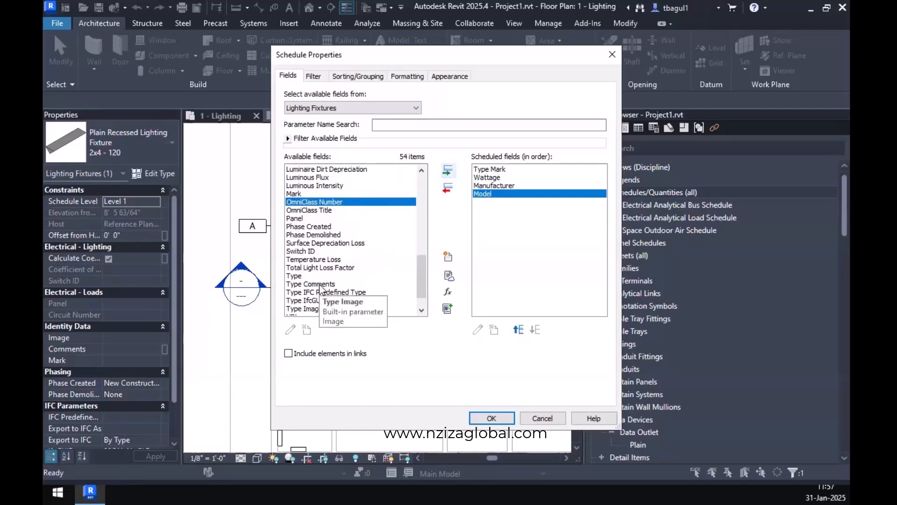
pyautogui.scroll(3, 322, 289)
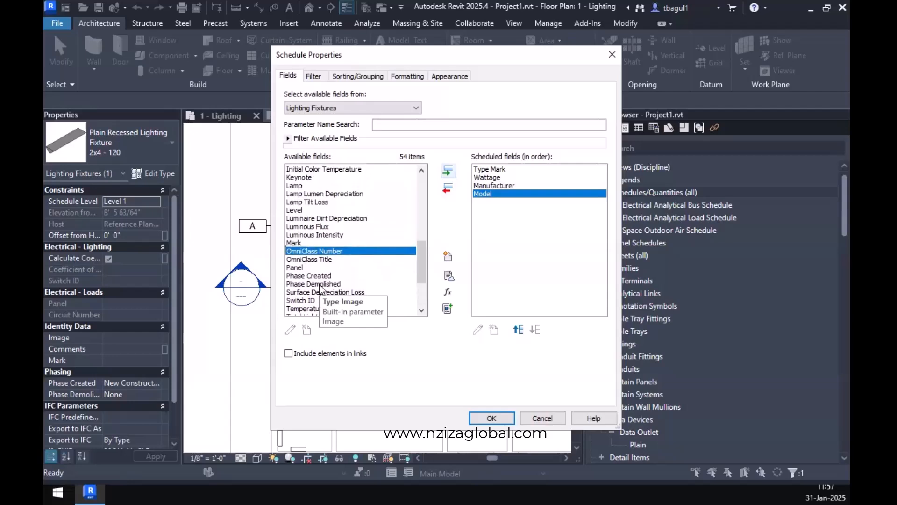
pyautogui.scroll(4, 323, 288)
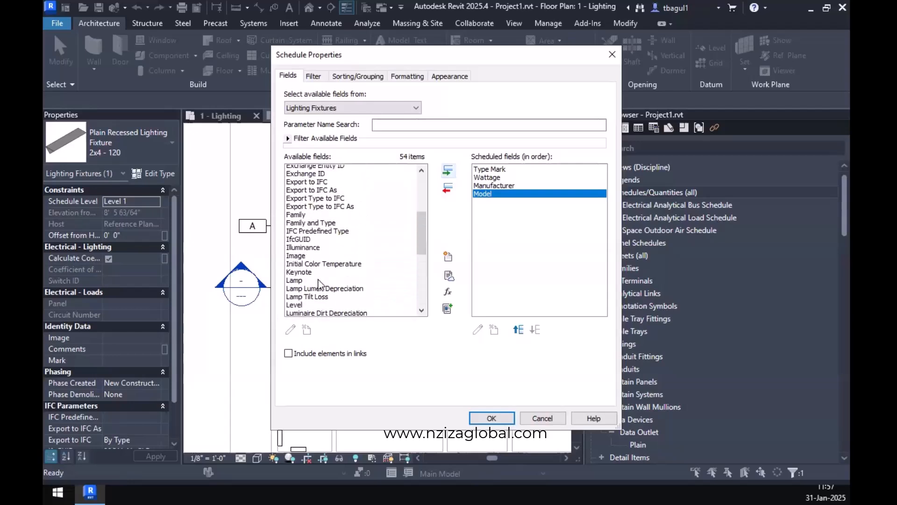
pyautogui.scroll(4, 320, 284)
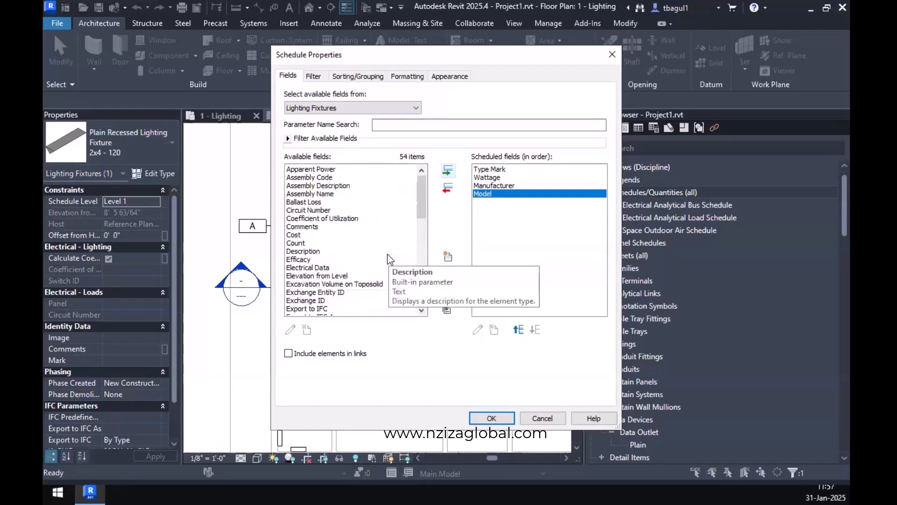
pyautogui.scroll(-3, 388, 255)
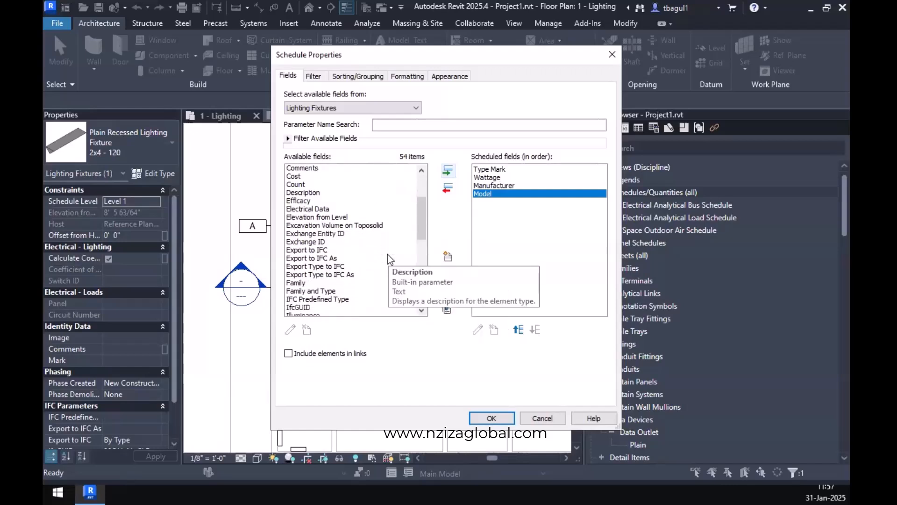
pyautogui.scroll(-4, 388, 254)
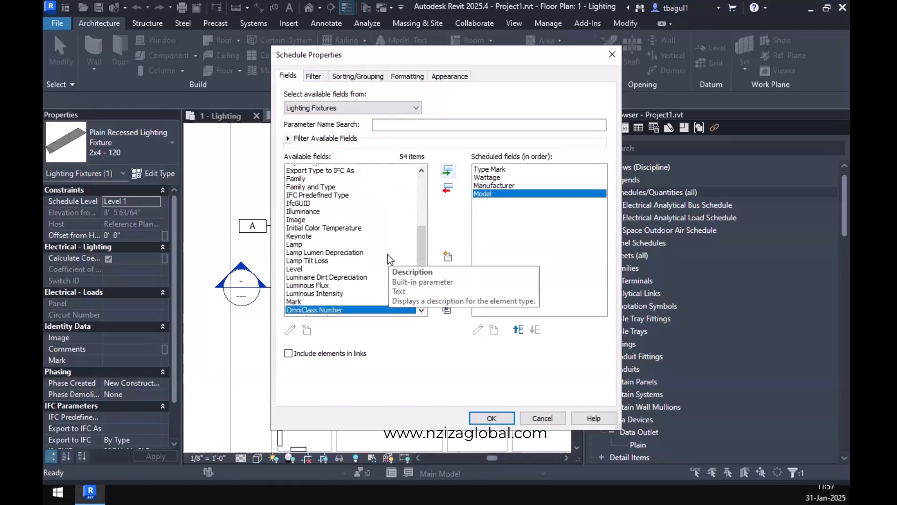
pyautogui.scroll(-4, 388, 254)
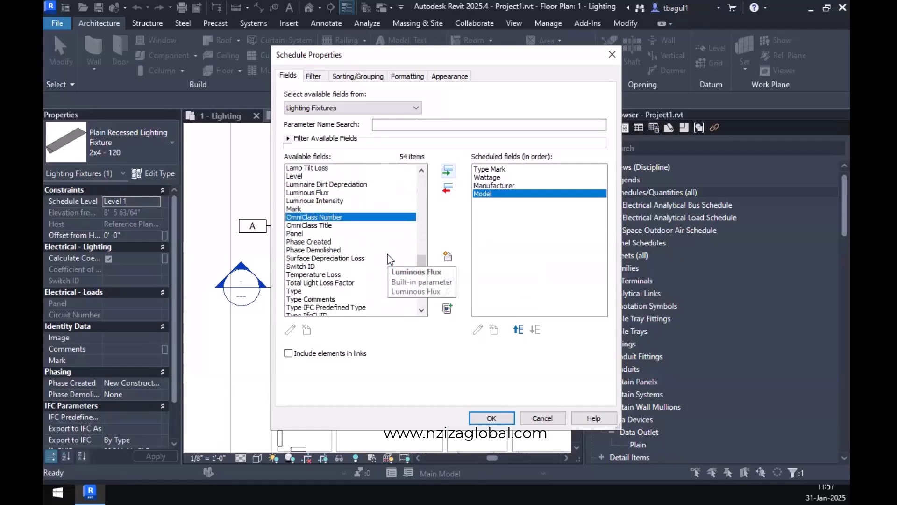
pyautogui.scroll(-2, 388, 254)
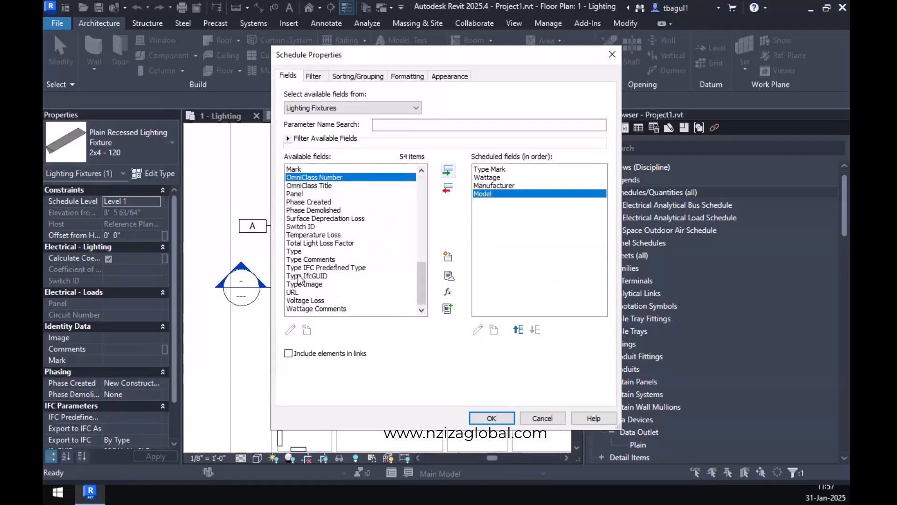
pyautogui.click(310, 301)
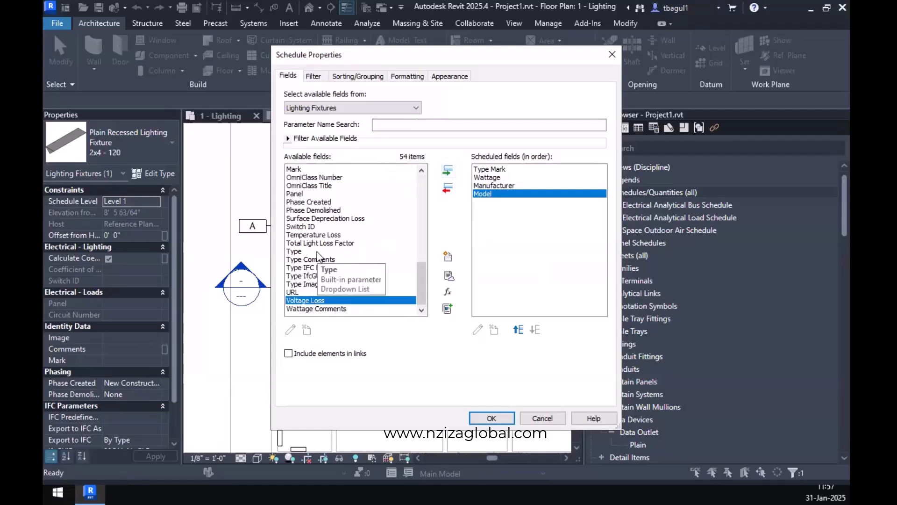
pyautogui.scroll(3, 317, 254)
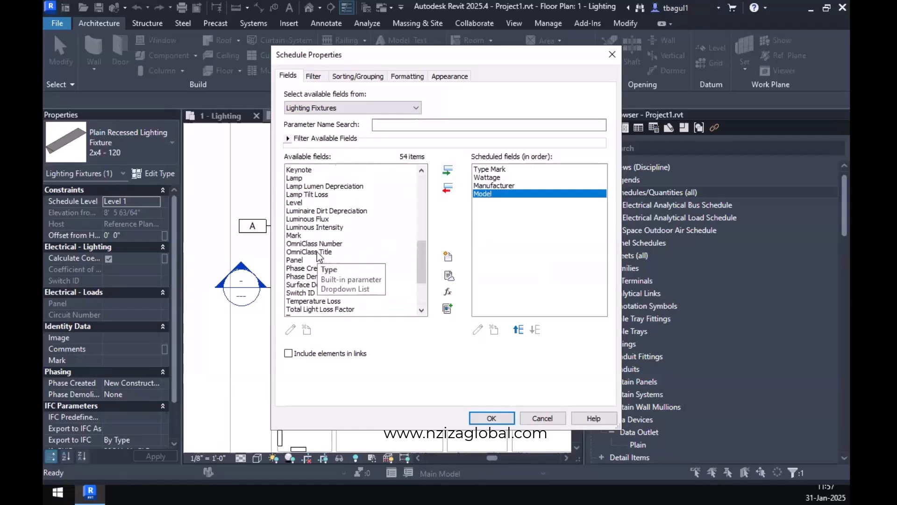
pyautogui.scroll(4, 318, 254)
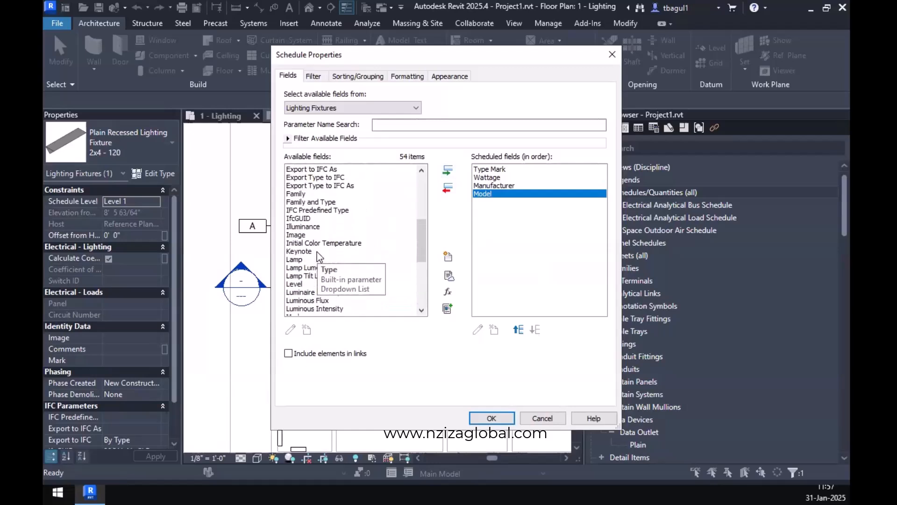
pyautogui.scroll(6, 316, 252)
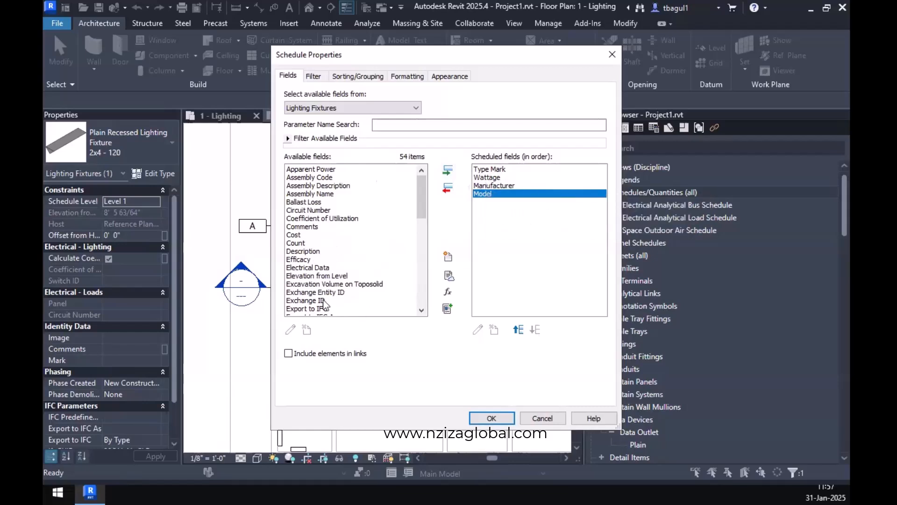
# Remove and re-add the Model field in the scheduled fields, and discard the unfinished lighting fixture schedule.
pyautogui.click(448, 187)
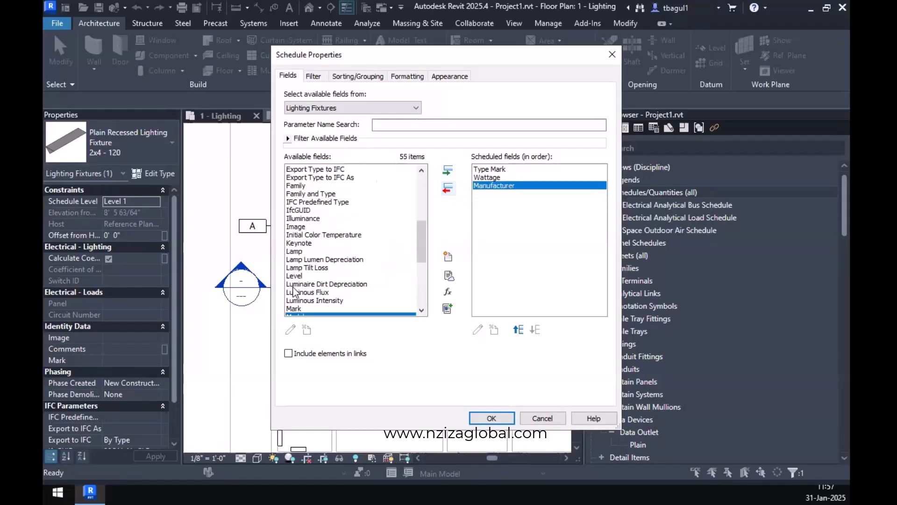
pyautogui.scroll(-2, 295, 290)
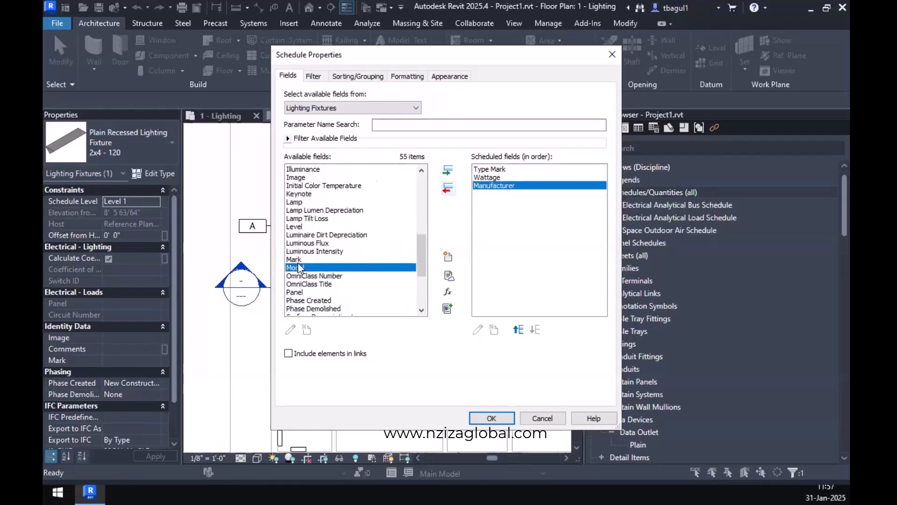
pyautogui.click(453, 174)
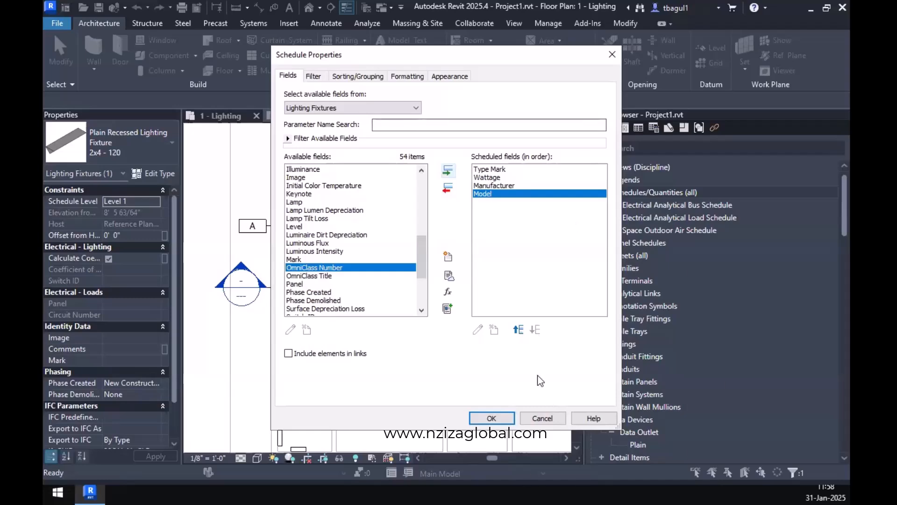
pyautogui.click(491, 418)
# Start a new Lighting Fixture Schedule of building components for the Lighting Fixtures category in the New Construction phase.
pyautogui.rightClick(650, 192)
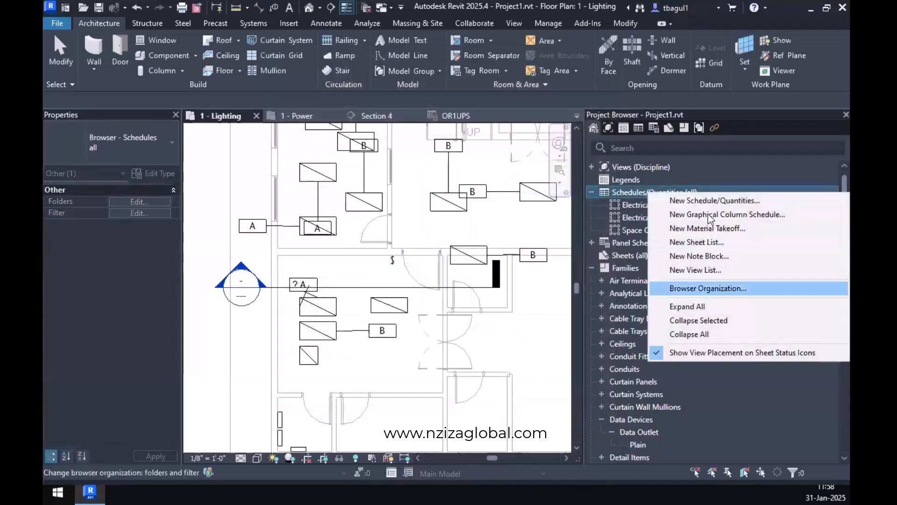
pyautogui.click(711, 205)
pyautogui.scroll(-5, 374, 256)
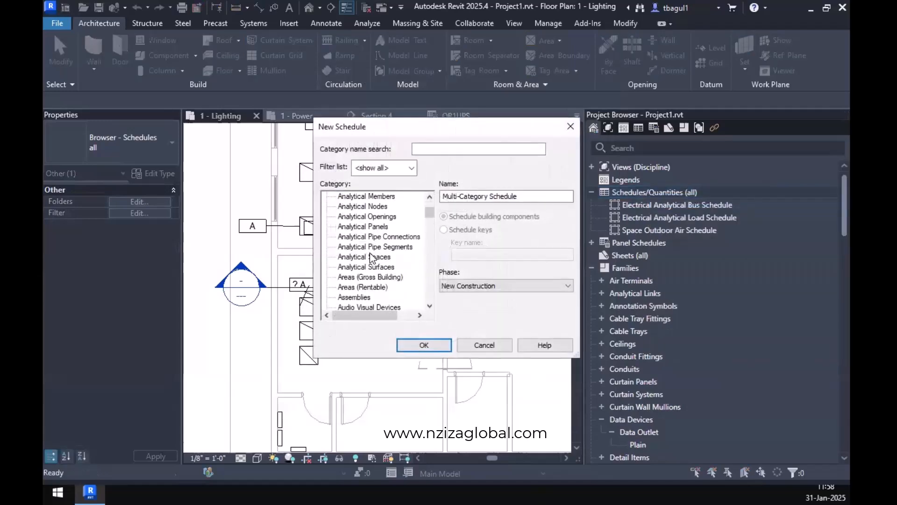
pyautogui.scroll(-13, 372, 256)
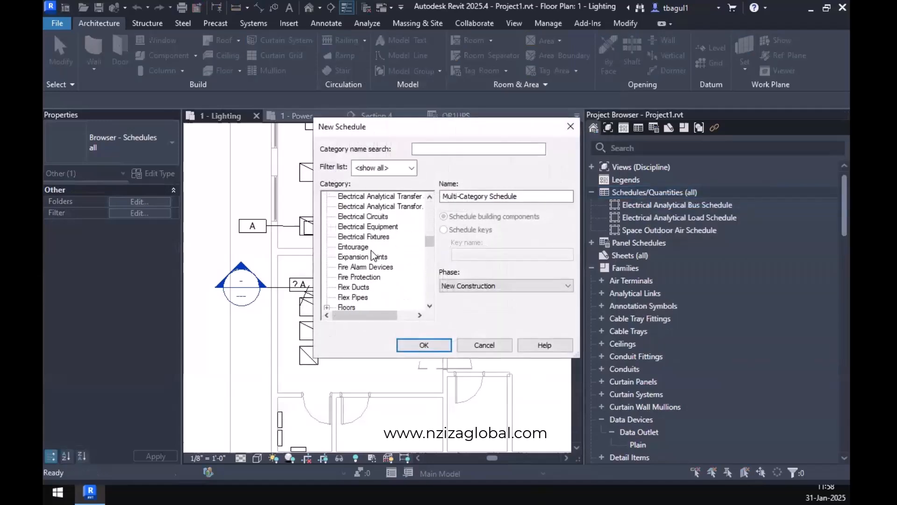
pyautogui.scroll(-2, 374, 256)
pyautogui.click(367, 277)
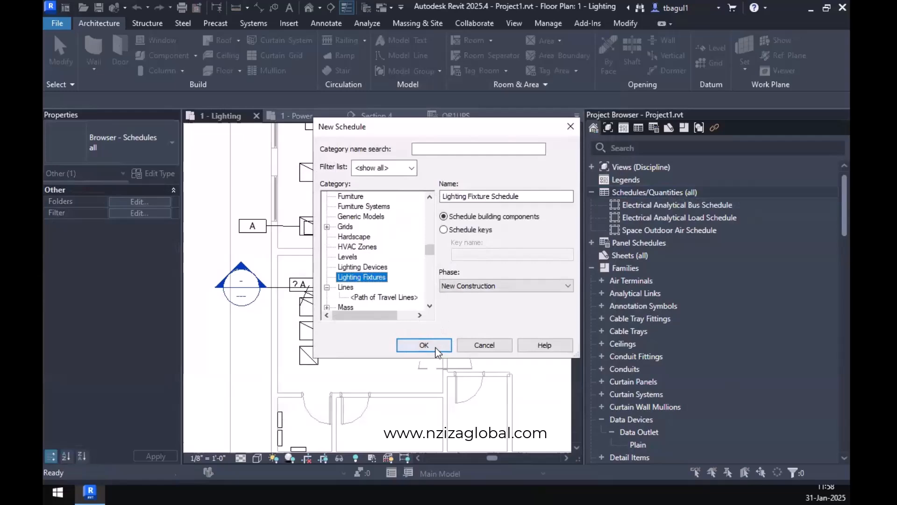
pyautogui.click(424, 345)
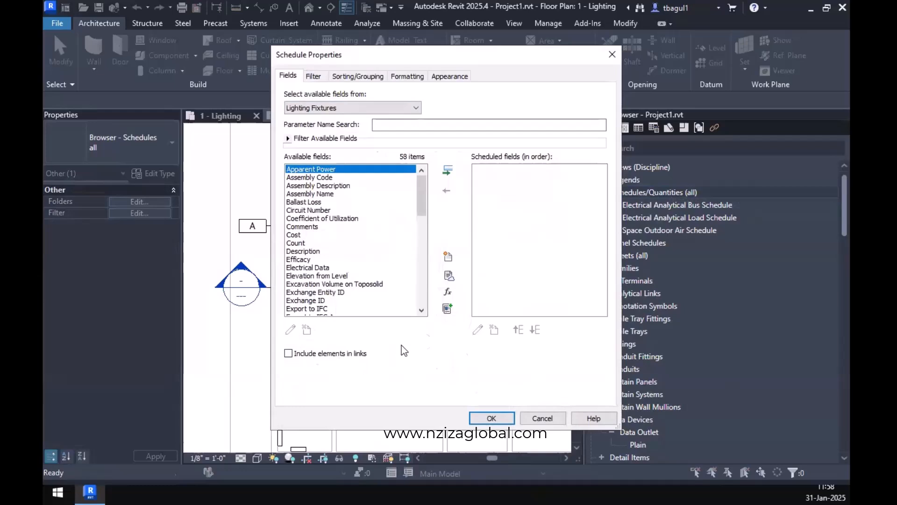
# Add the Type Mark and Wattage fields to the scheduled fields of the new lighting fixture schedule.
pyautogui.scroll(-10, 374, 278)
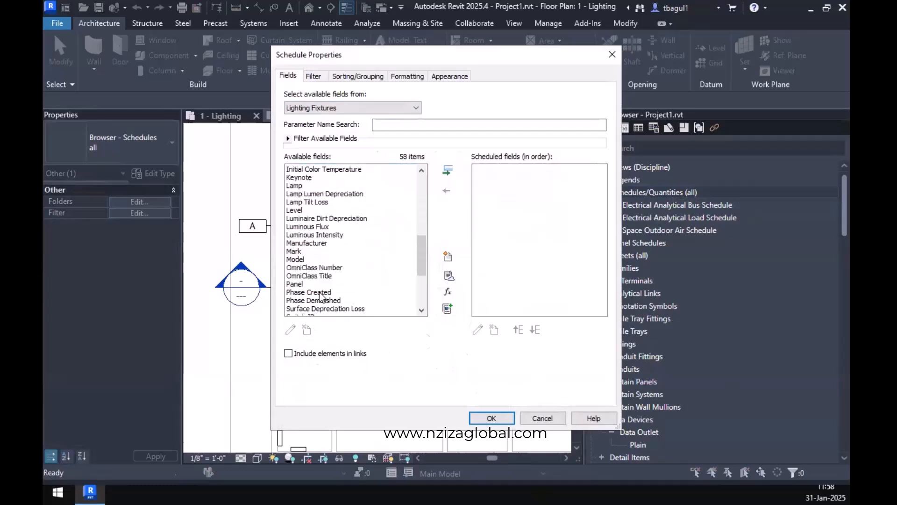
pyautogui.scroll(-2, 321, 297)
pyautogui.click(308, 284)
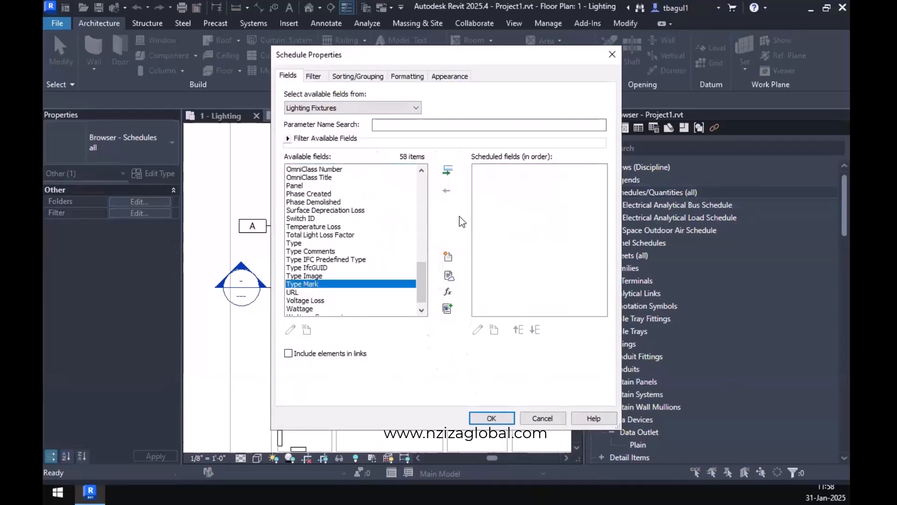
pyautogui.click(449, 172)
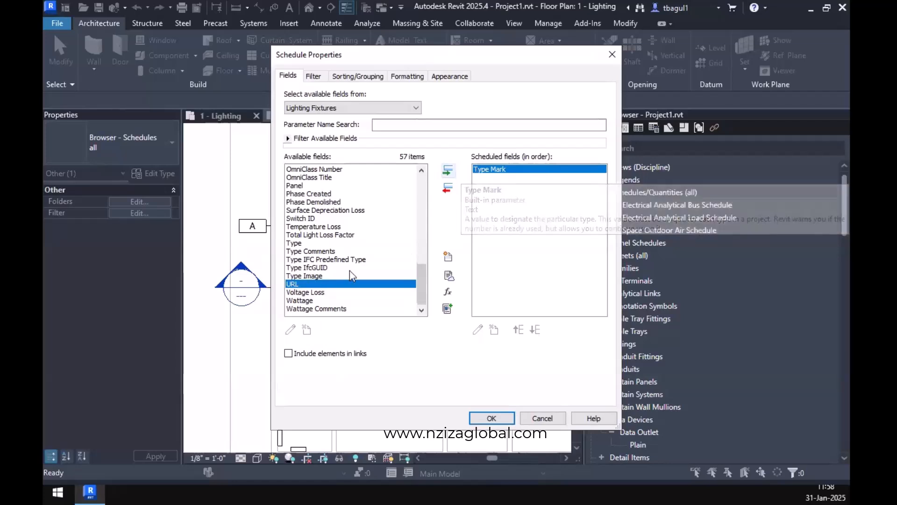
pyautogui.click(304, 300)
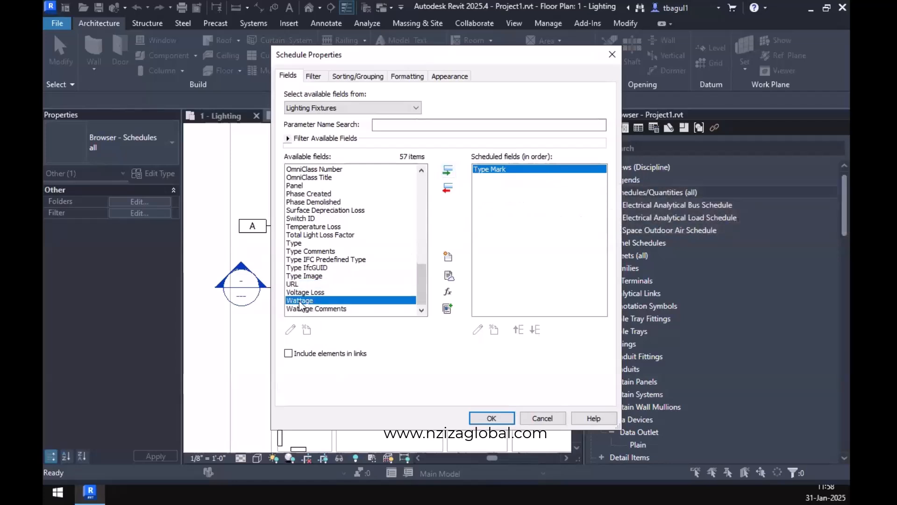
pyautogui.click(449, 173)
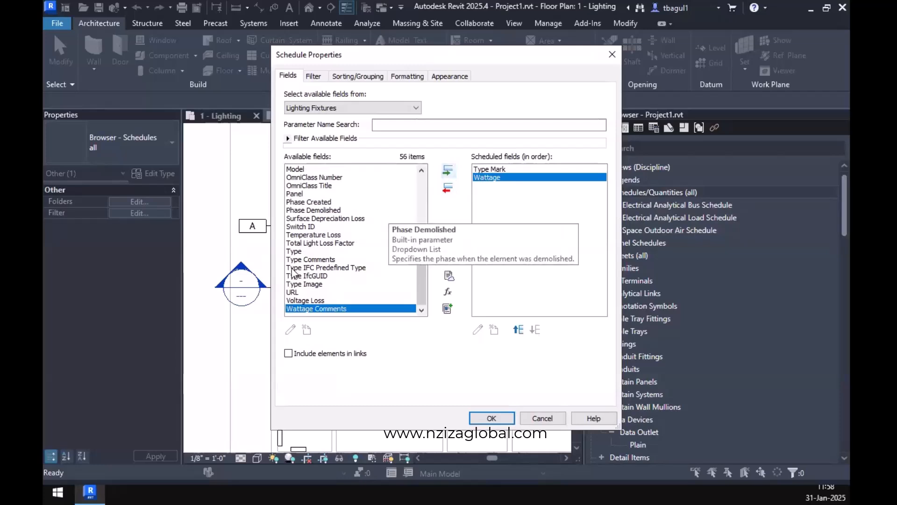
# Add the Manufacturer and Model fields after Wattage and create the Lighting Fixture Schedule.
pyautogui.scroll(3, 299, 276)
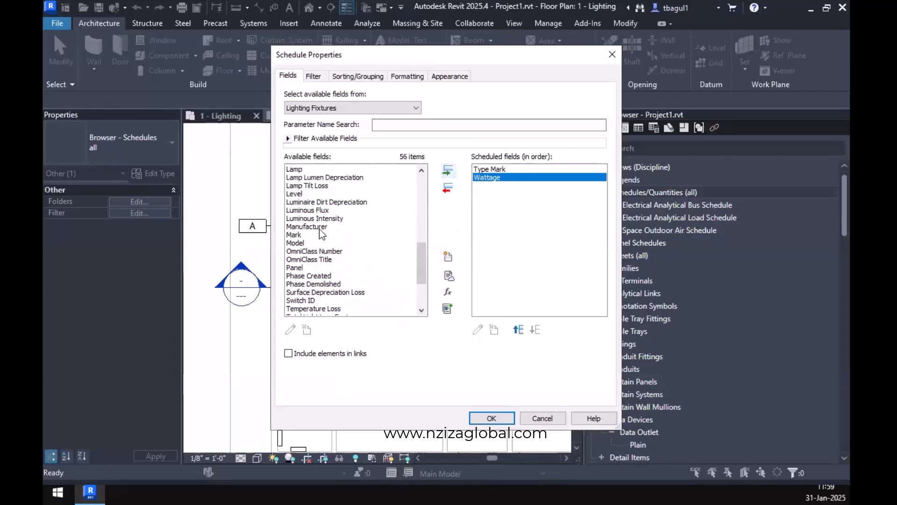
pyautogui.click(320, 227)
pyautogui.click(448, 171)
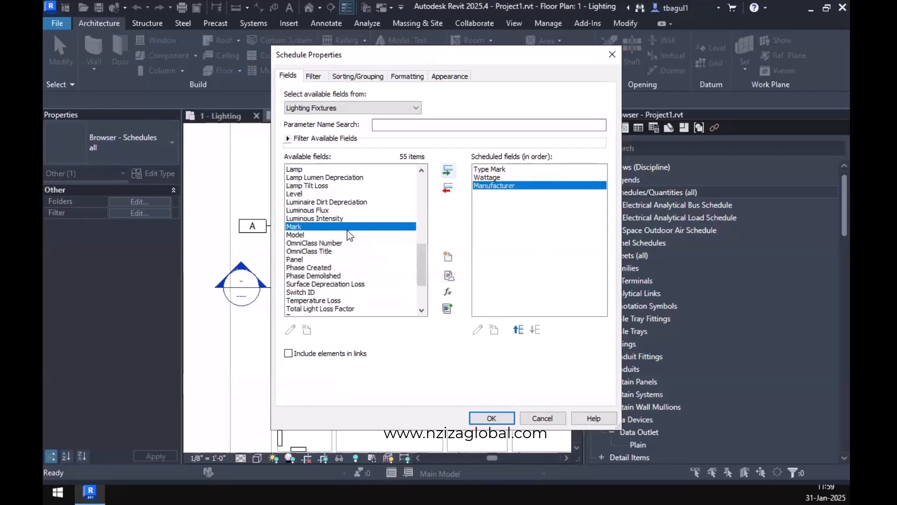
pyautogui.click(298, 236)
pyautogui.click(448, 172)
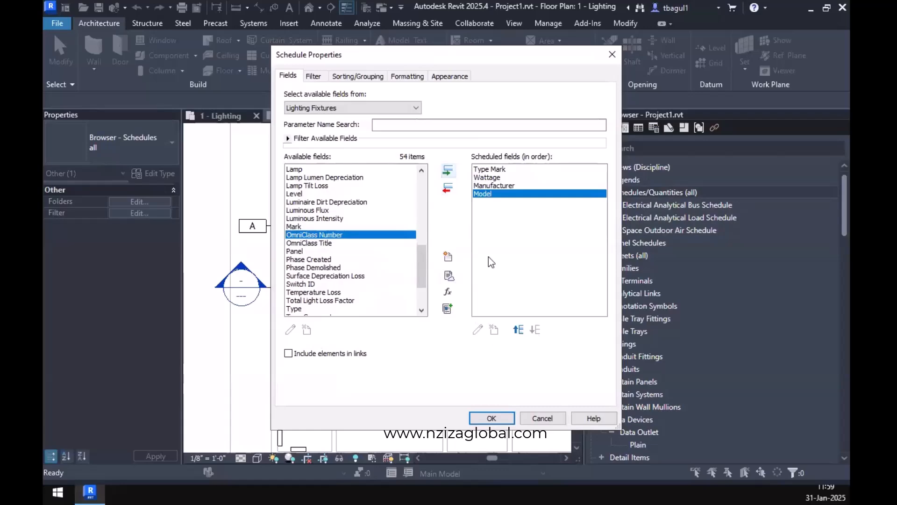
pyautogui.click(491, 419)
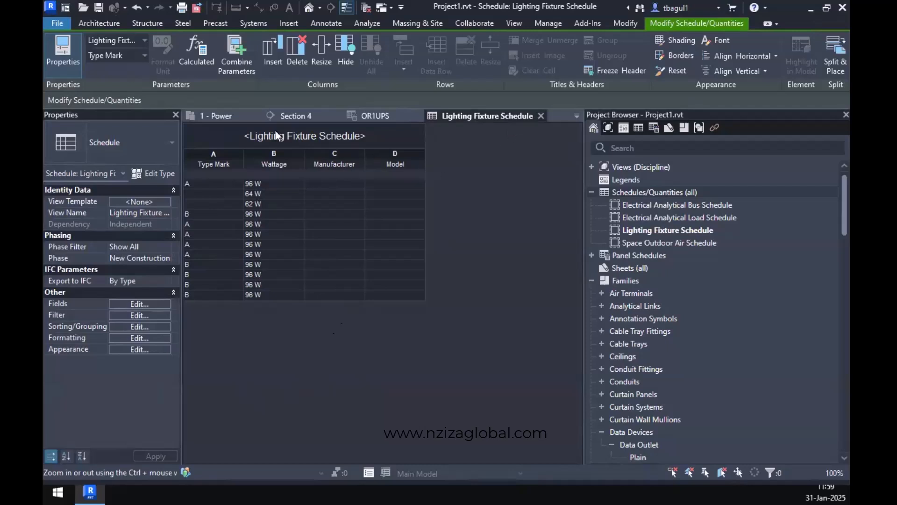
pyautogui.click(130, 316)
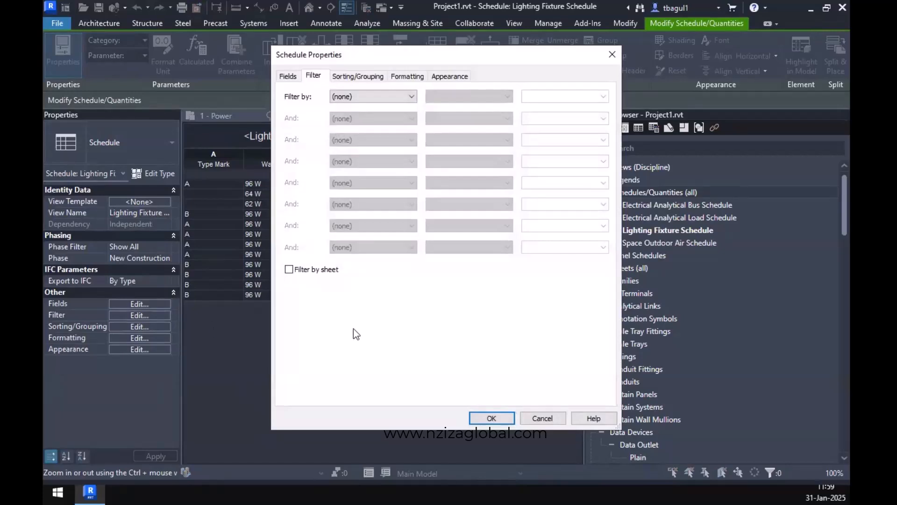
pyautogui.click(363, 76)
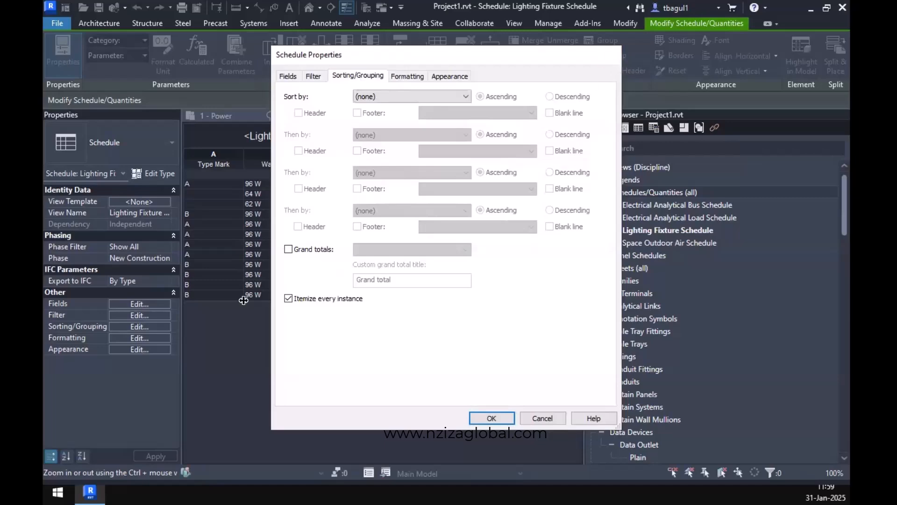
pyautogui.click(613, 54)
# Turn off Itemize every instance in the sorting and grouping settings of the Lighting Fixture Schedule.
pyautogui.click(139, 326)
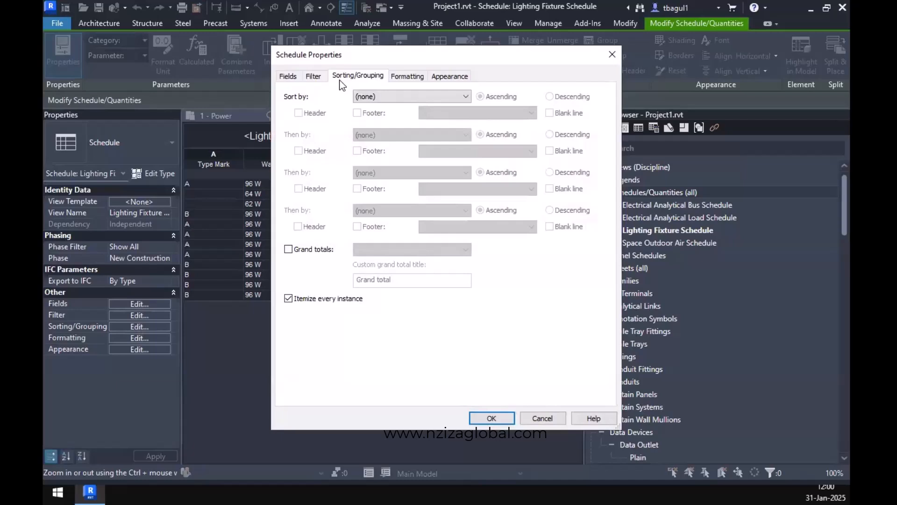
pyautogui.click(315, 302)
pyautogui.click(481, 416)
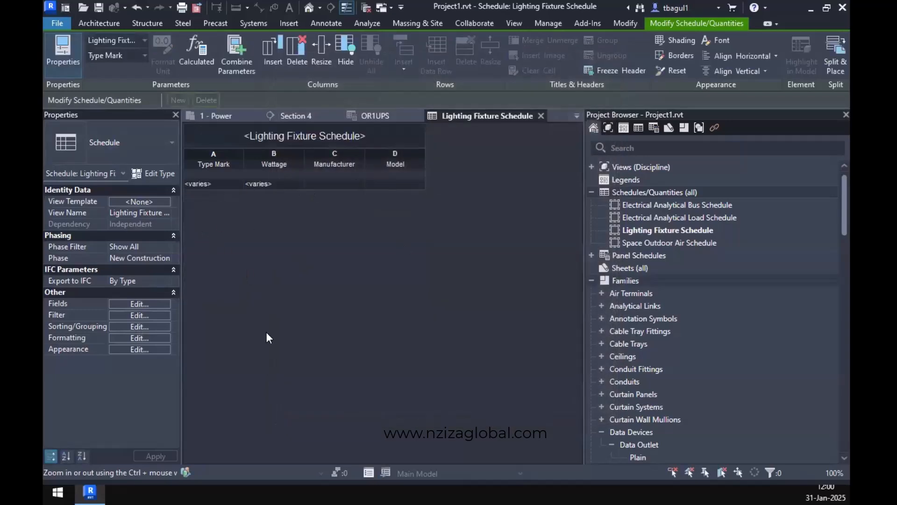
# Turn Itemize every instance back on in the sorting and grouping settings of the Lighting Fixture Schedule.
pyautogui.click(135, 326)
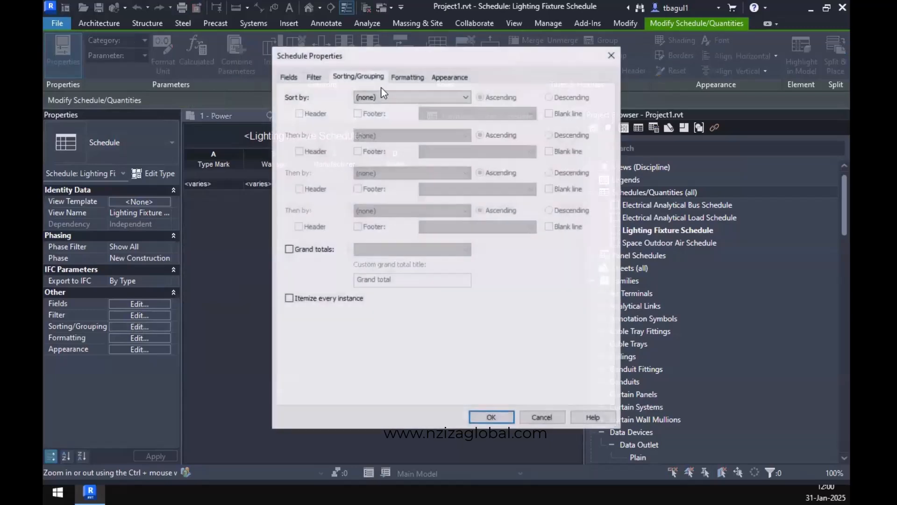
pyautogui.click(406, 78)
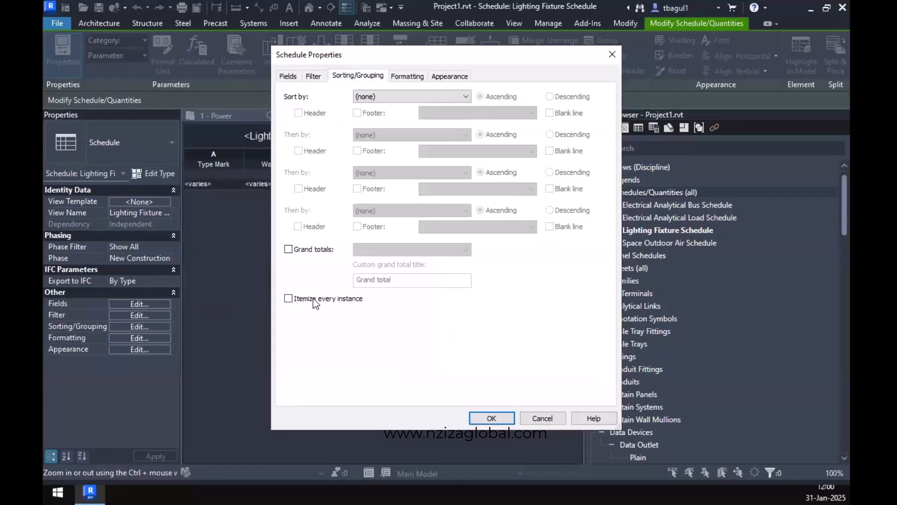
pyautogui.click(493, 418)
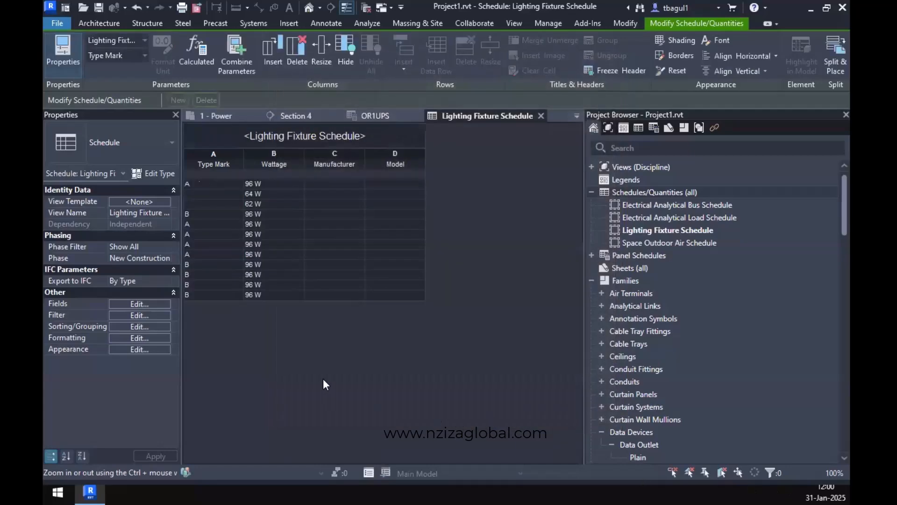
# Sort the Lighting Fixture Schedule by Type Mark in ascending order and turn off Itemize every instance.
pyautogui.click(126, 337)
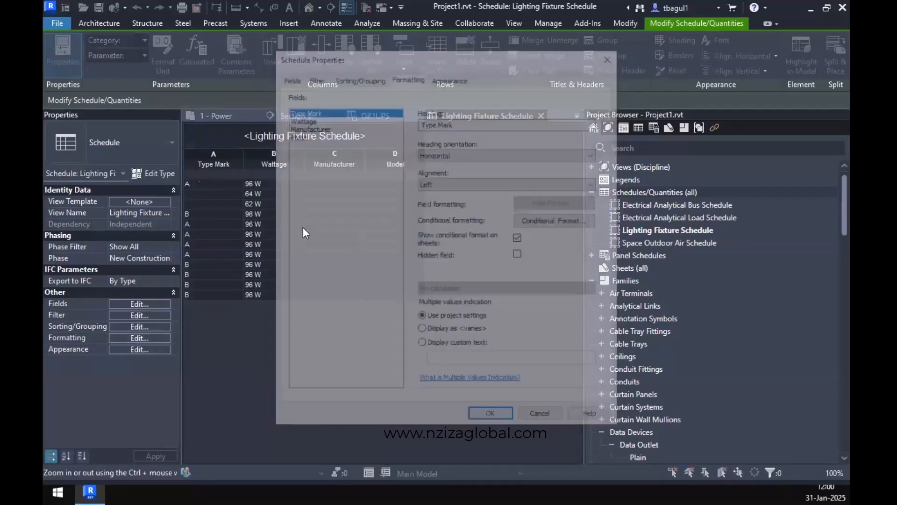
pyautogui.click(358, 75)
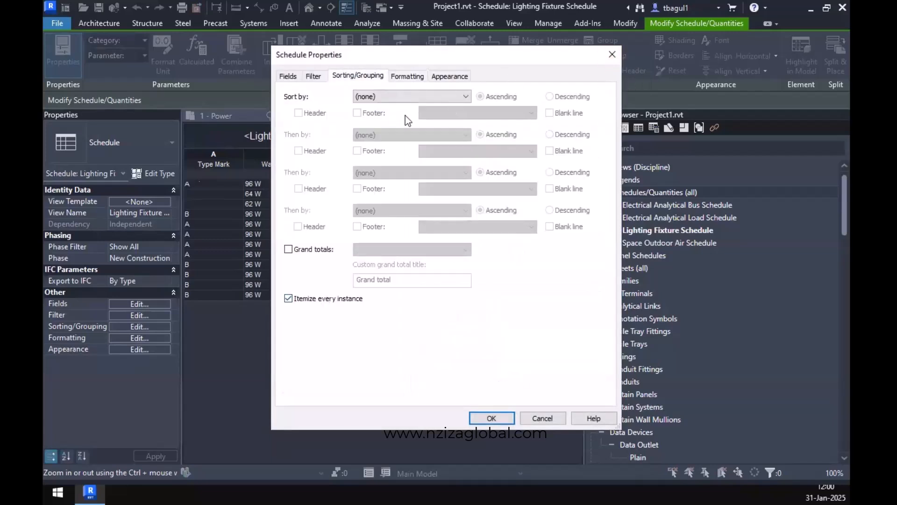
pyautogui.click(391, 98)
pyautogui.click(391, 118)
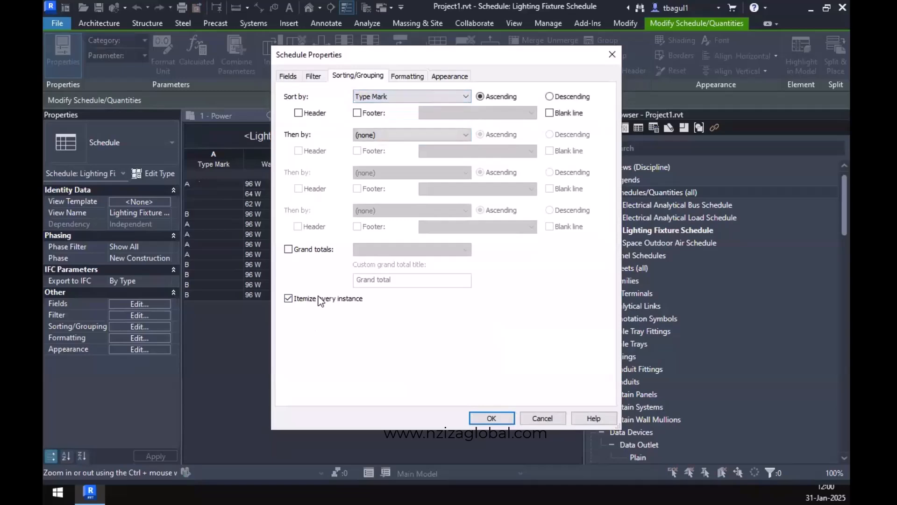
pyautogui.click(317, 297)
pyautogui.click(492, 418)
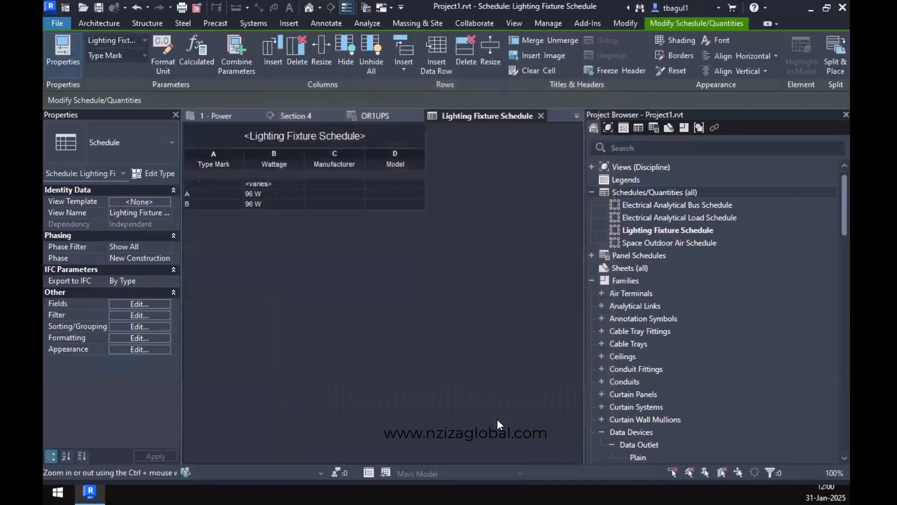
pyautogui.click(134, 327)
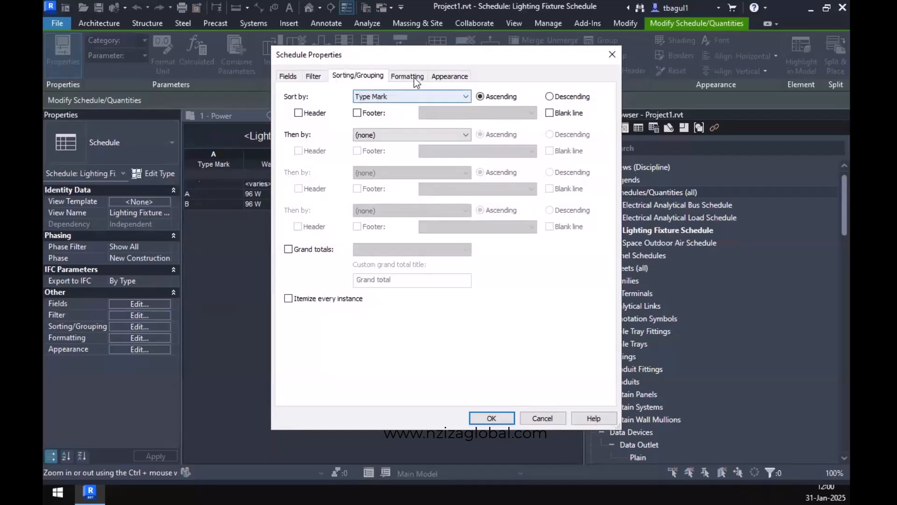
pyautogui.moveTo(413, 57); pyautogui.dragTo(519, 56)
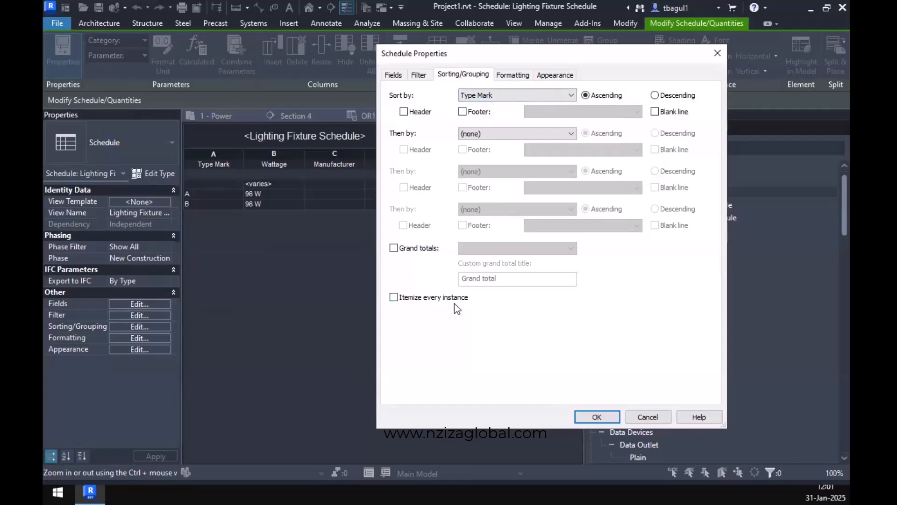
pyautogui.click(597, 417)
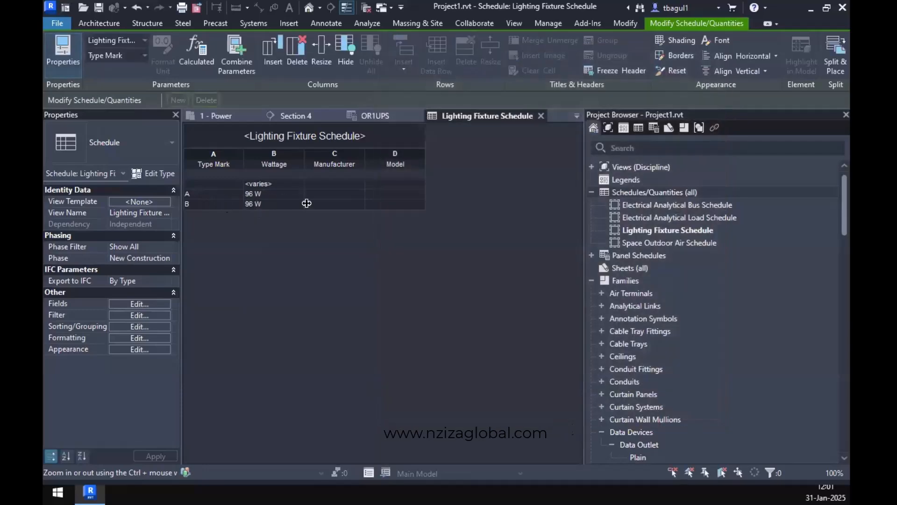
# Set the manufacturer to PHILIPS and the model to ABC for type mark A, applying both to all fixtures of that type.
pyautogui.click(354, 192)
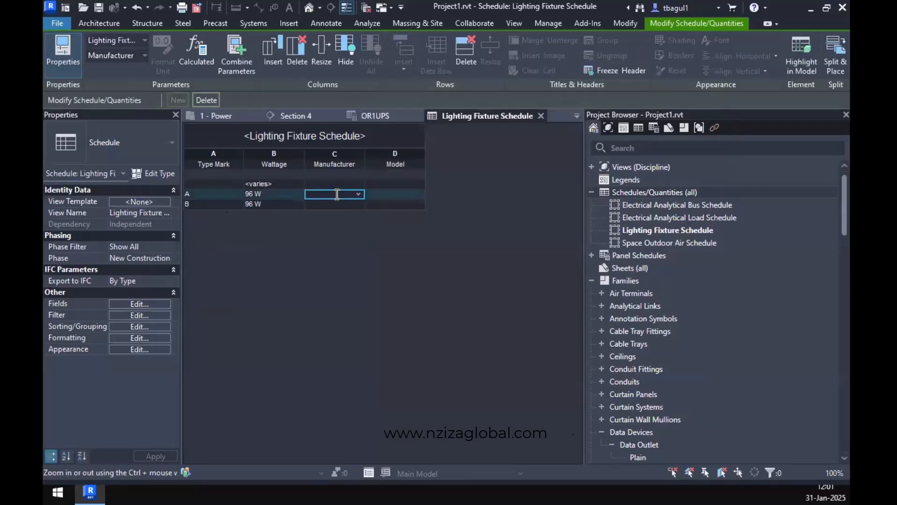
pyautogui.write('PHILIPS')
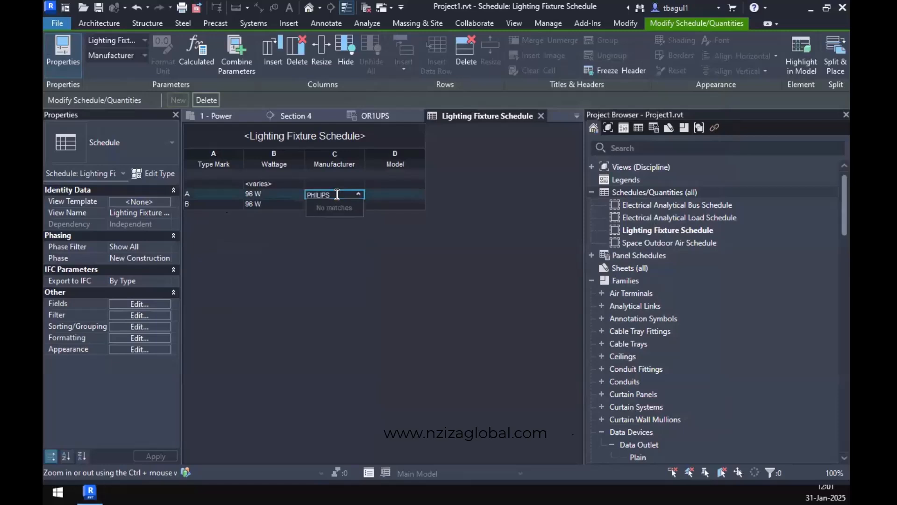
pyautogui.press('Return')
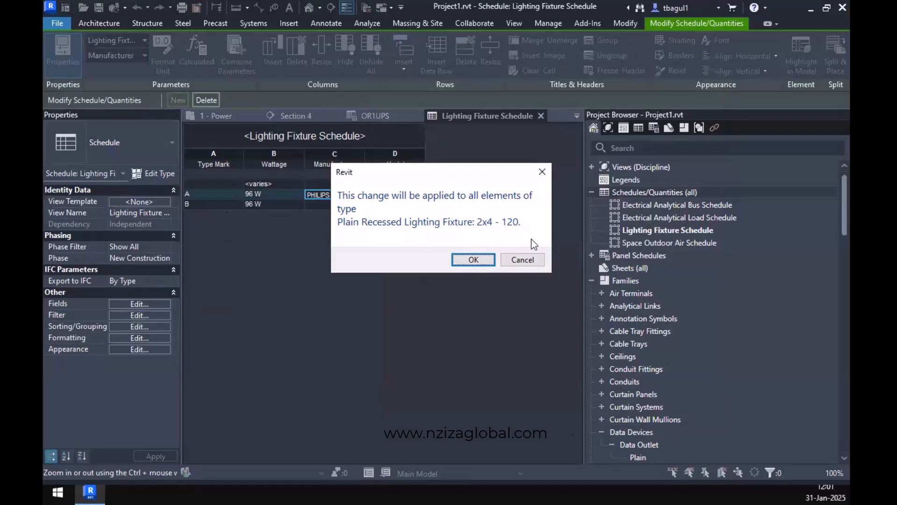
pyautogui.click(481, 260)
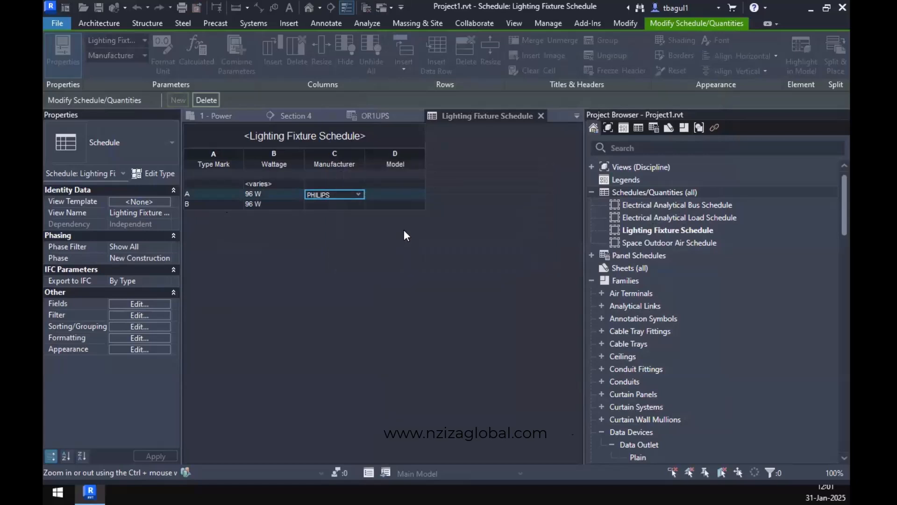
pyautogui.click(409, 195)
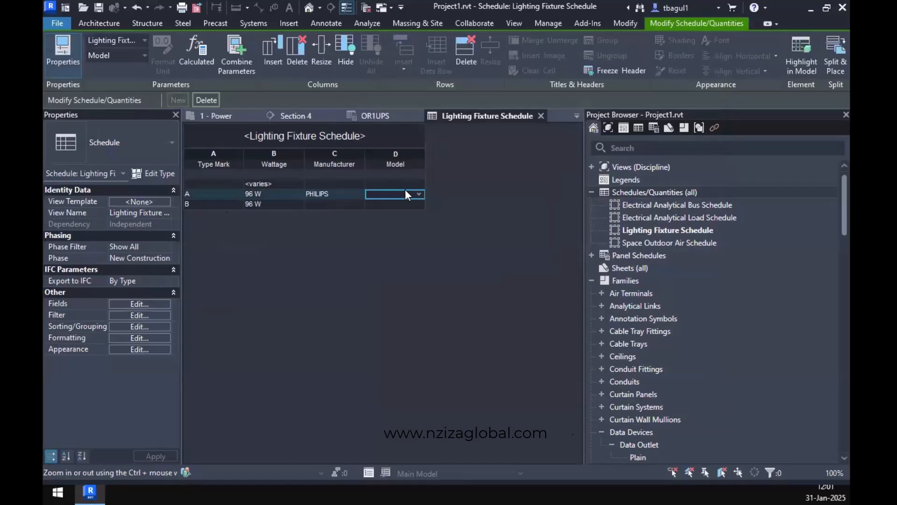
pyautogui.write('ABC')
pyautogui.press('Return')
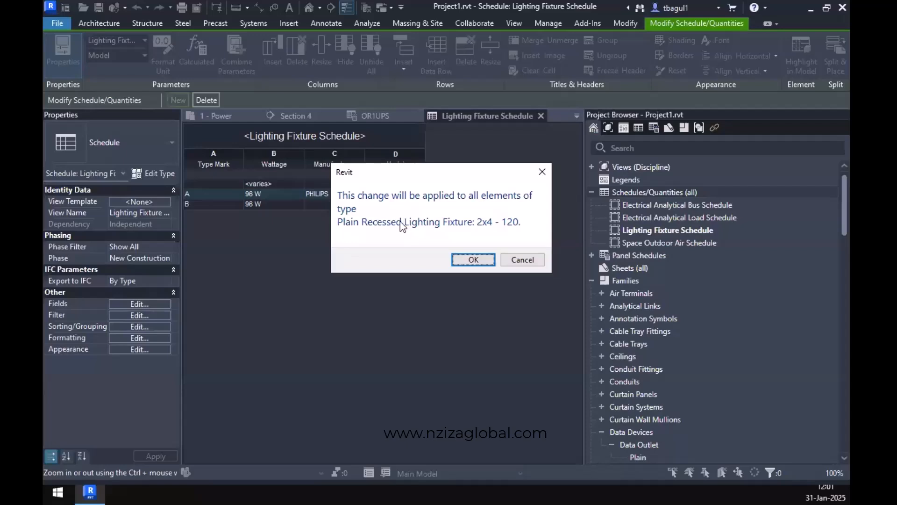
pyautogui.click(480, 260)
# Set the manufacturer to LITHONIA and the model to XYZ for type mark B, applying both to all fixtures of that type.
pyautogui.click(338, 205)
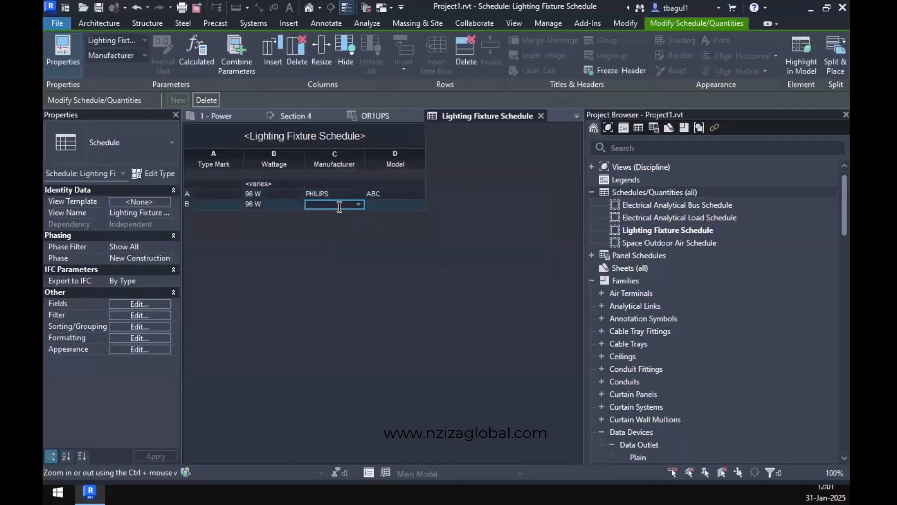
pyautogui.write('L')
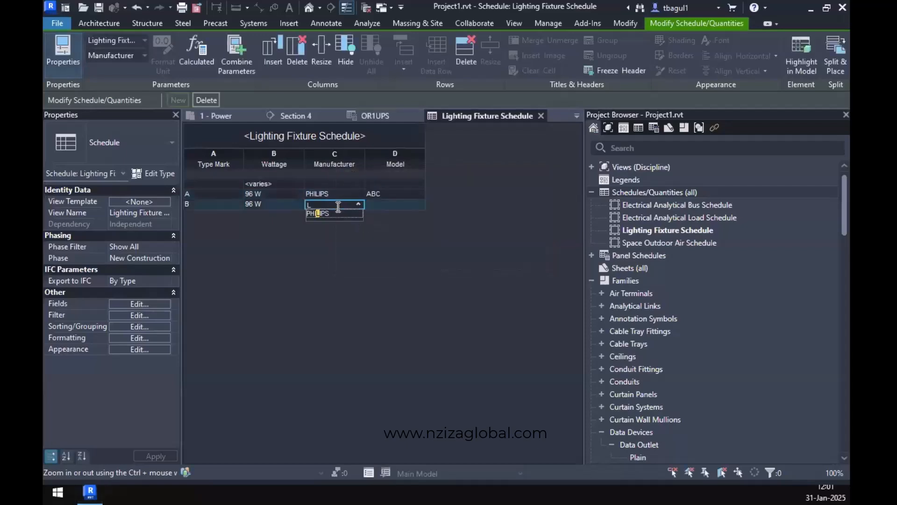
pyautogui.write('ITHONIA')
pyautogui.click(431, 251)
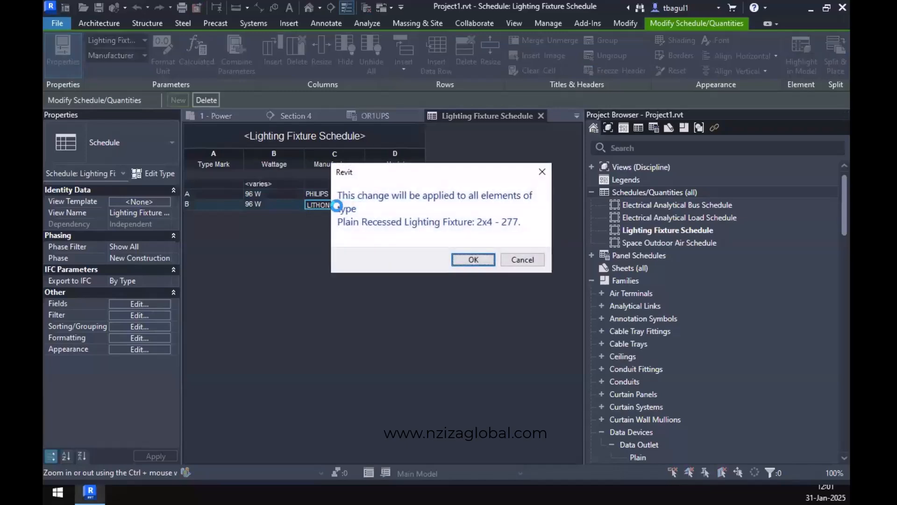
pyautogui.click(474, 260)
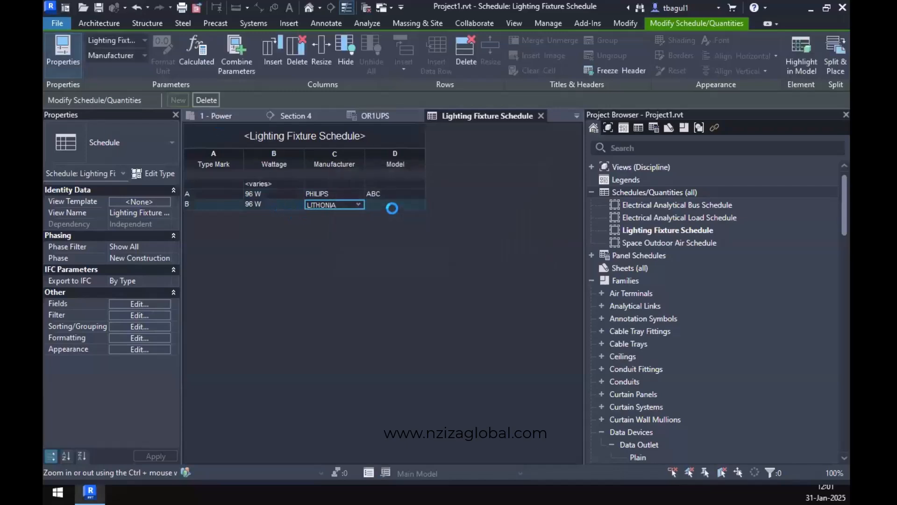
pyautogui.click(391, 206)
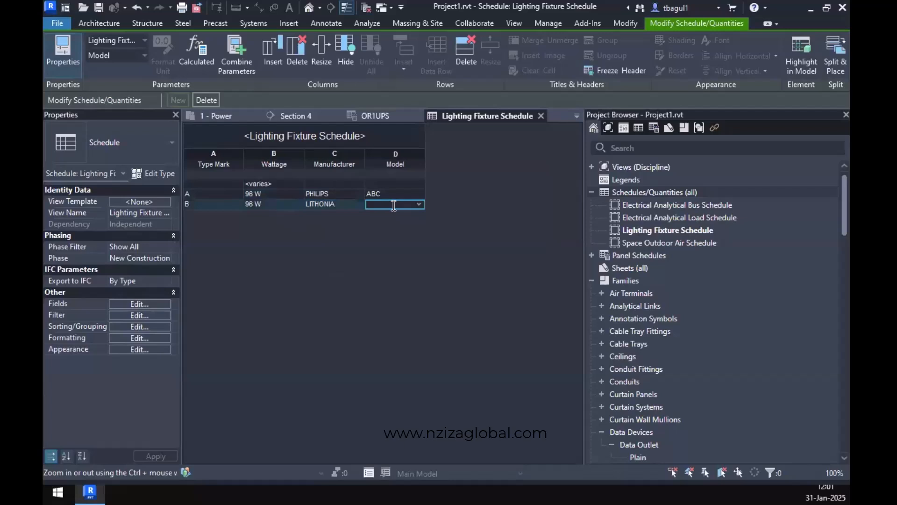
pyautogui.write('XYZ')
pyautogui.press('Return')
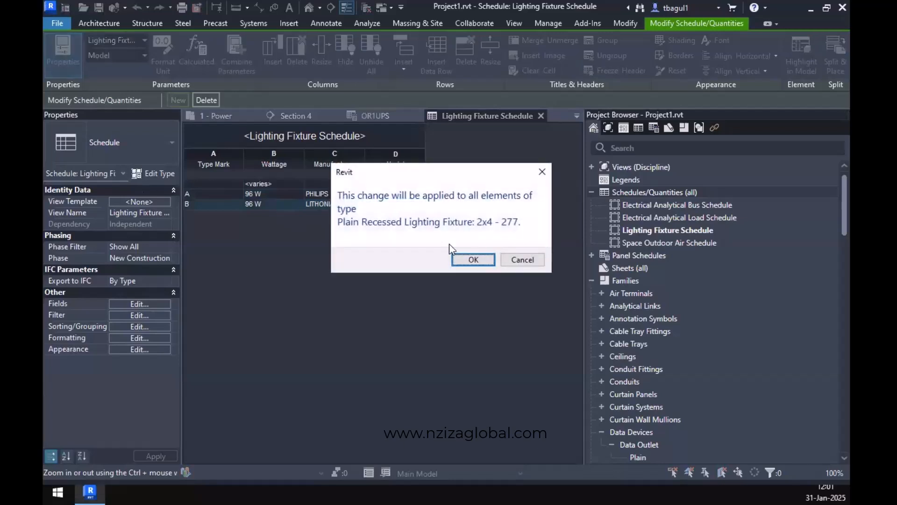
pyautogui.click(485, 264)
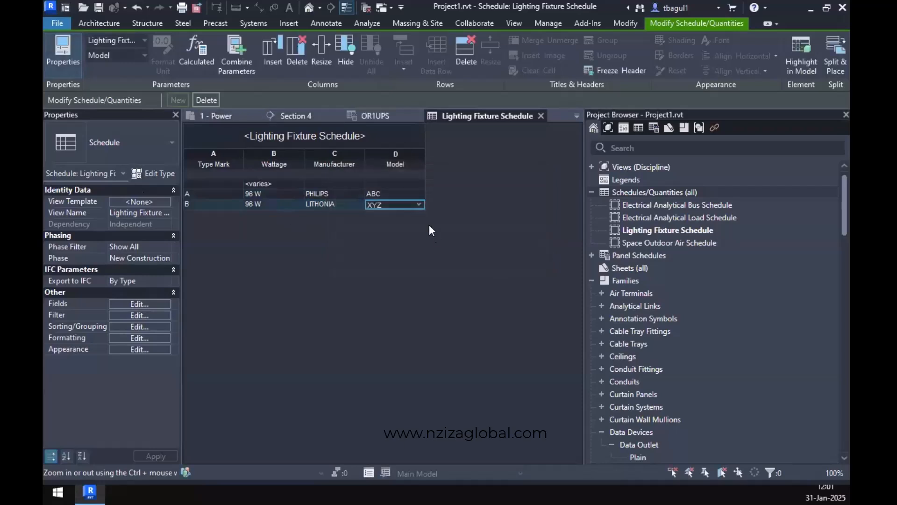
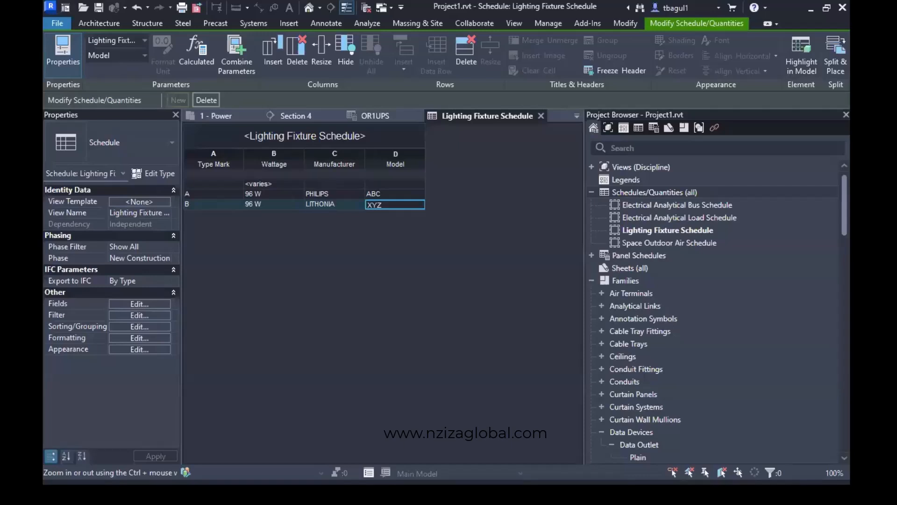
# Open the 1 - Plumbing floor plan from the Plumbing discipline views, collapsing the Mechanical discipline on the way.
pyautogui.click(593, 167)
pyautogui.scroll(-2, 617, 372)
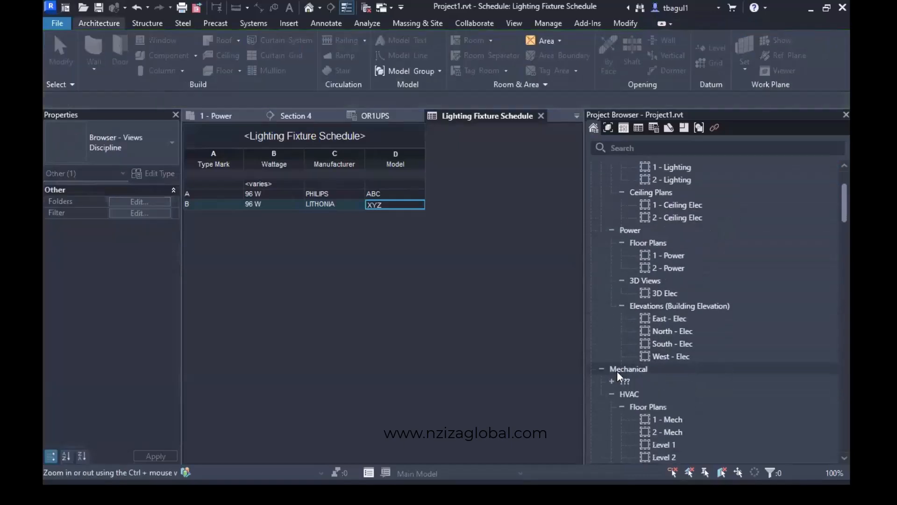
pyautogui.click(601, 369)
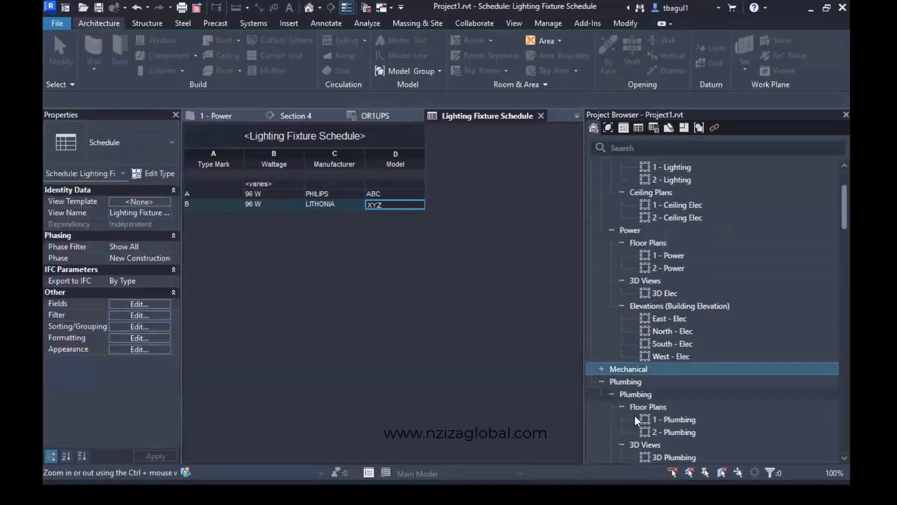
pyautogui.scroll(-5, 637, 415)
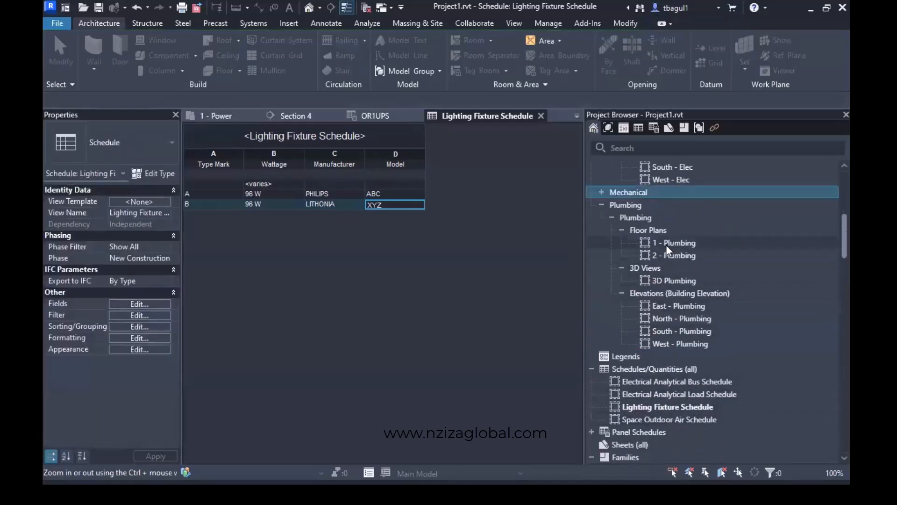
pyautogui.doubleClick(665, 243)
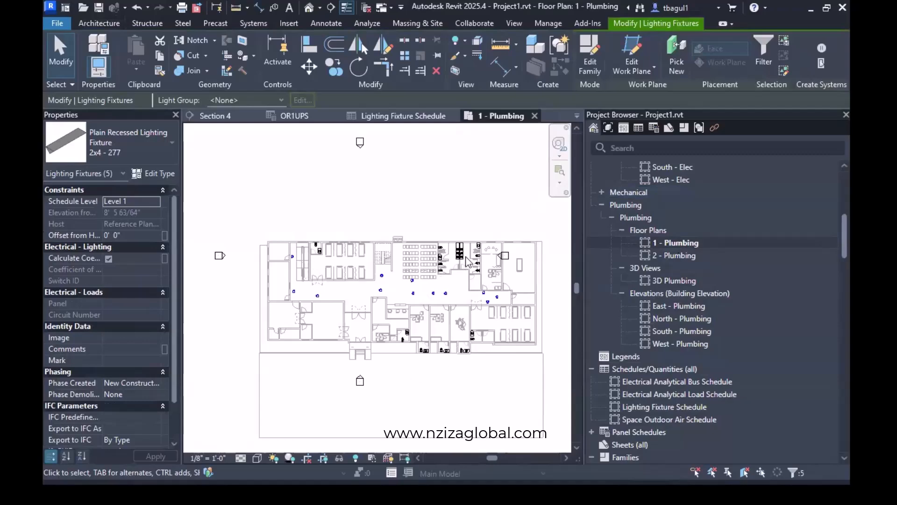
# Examine the plumbing fixtures in the restrooms and patient toilets across the Level 1 plumbing plan.
pyautogui.scroll(5, 479, 265)
pyautogui.scroll(3, 479, 267)
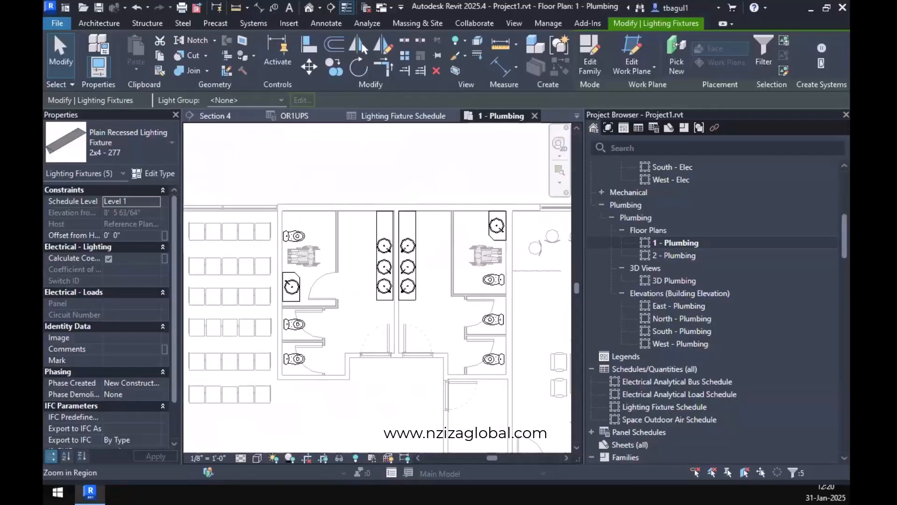
pyautogui.scroll(-3, 369, 322)
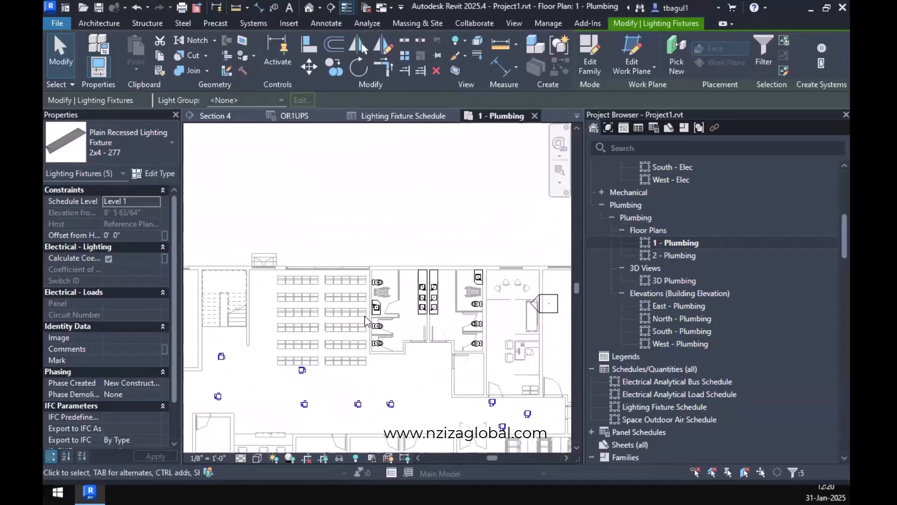
pyautogui.moveTo(371, 322); pyautogui.dragTo(656, 347, button='middle')
pyautogui.scroll(3, 348, 309)
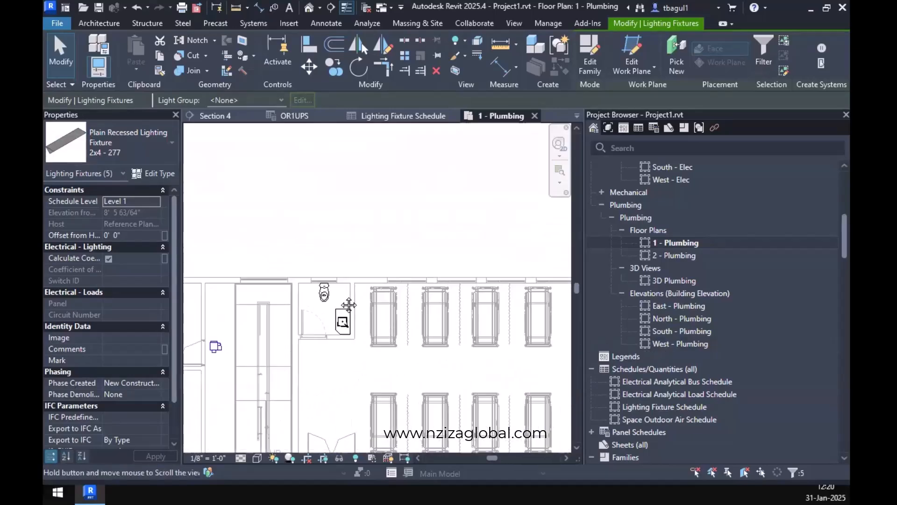
pyautogui.moveTo(349, 306); pyautogui.dragTo(289, 257, button='middle')
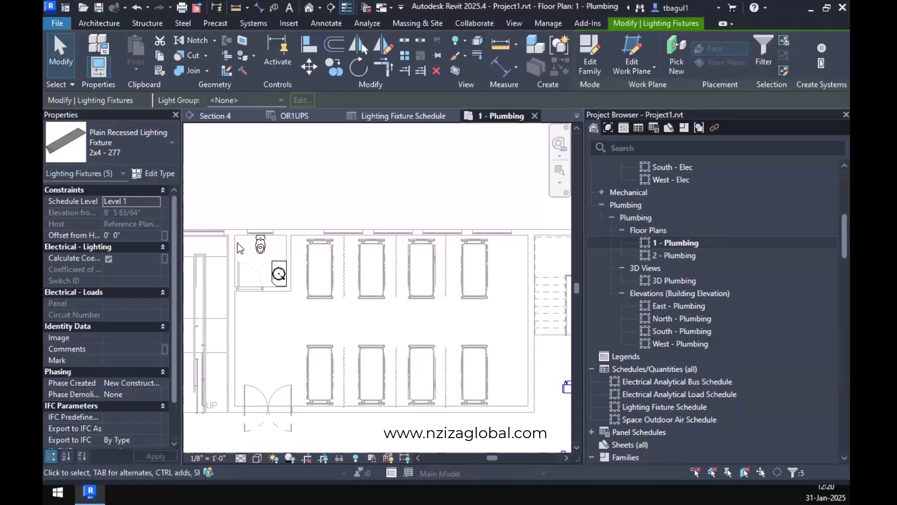
pyautogui.scroll(-4, 253, 267)
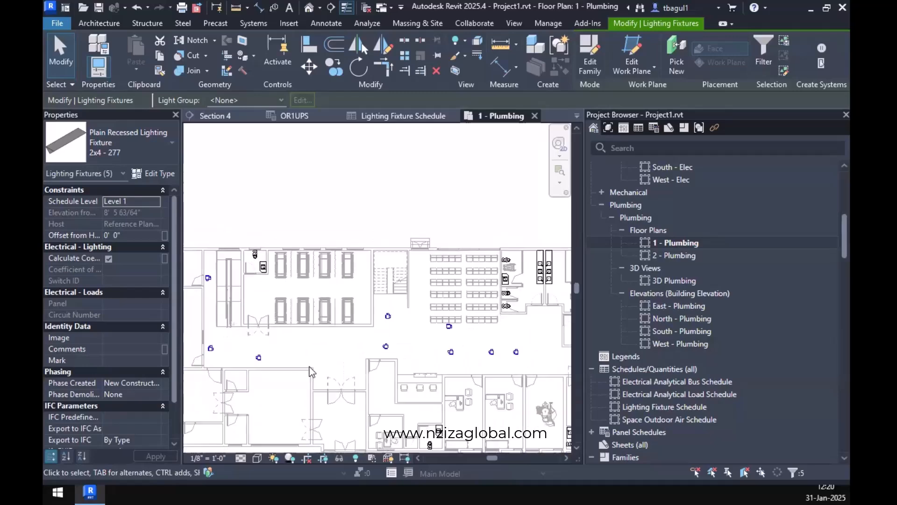
pyautogui.scroll(3, 276, 369)
pyautogui.scroll(2, 275, 372)
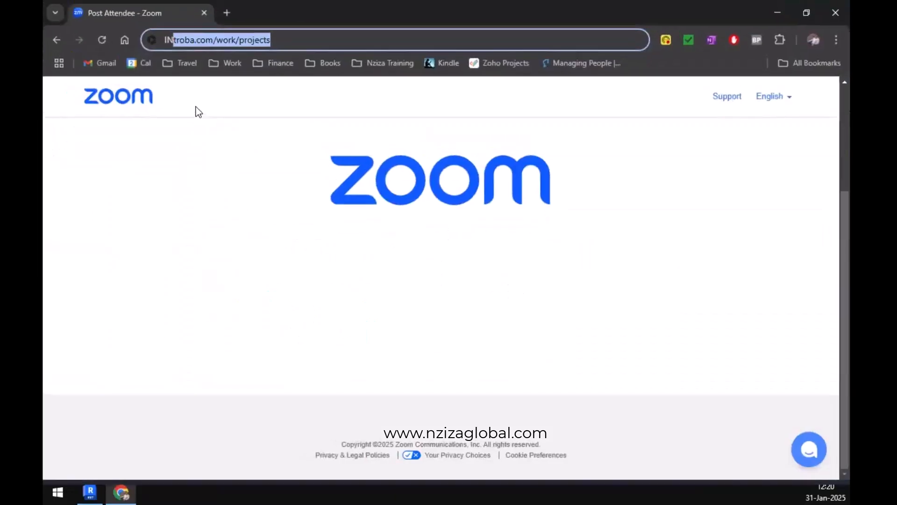
# Search the web in Chrome for INTERNATION PLUMBING CODE and open the 2021 International Plumbing Code (IPC) result.
pyautogui.write('TERNA')
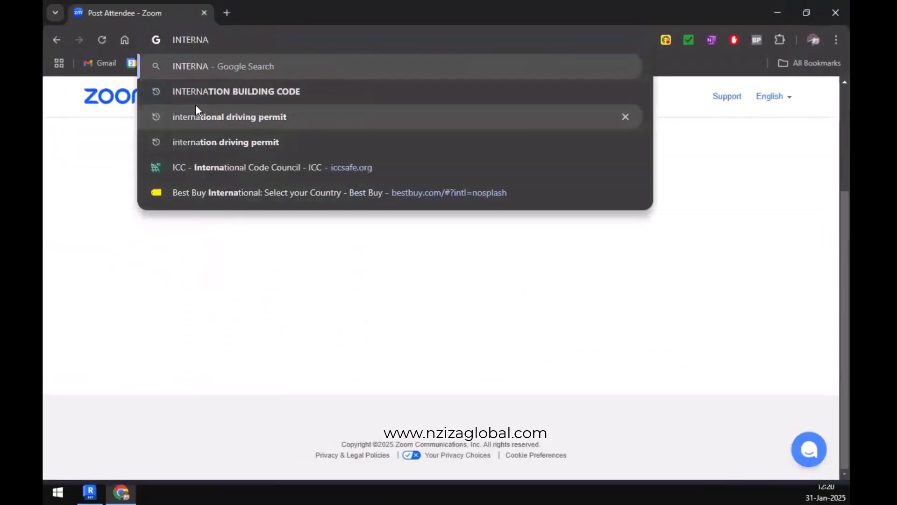
pyautogui.press('Down')
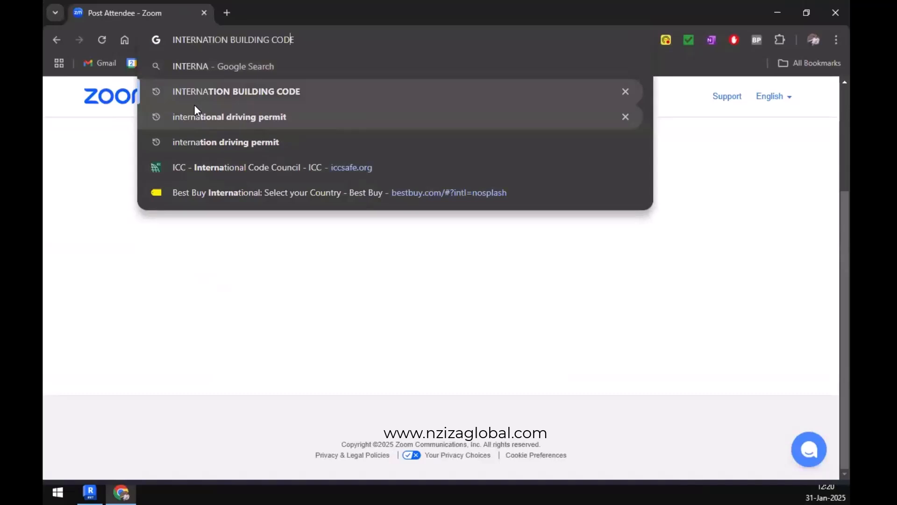
pyautogui.hotkey('ctrl', 'shift', 'Left')
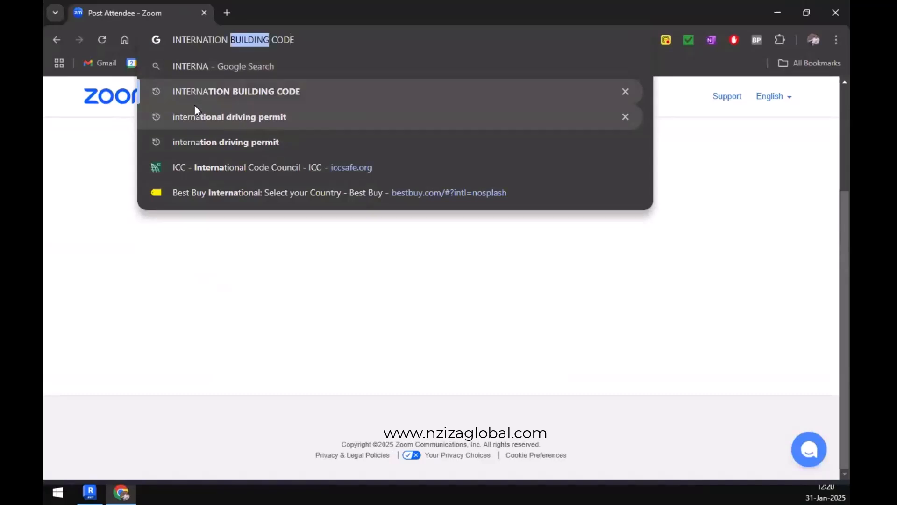
pyautogui.write('PLUM')
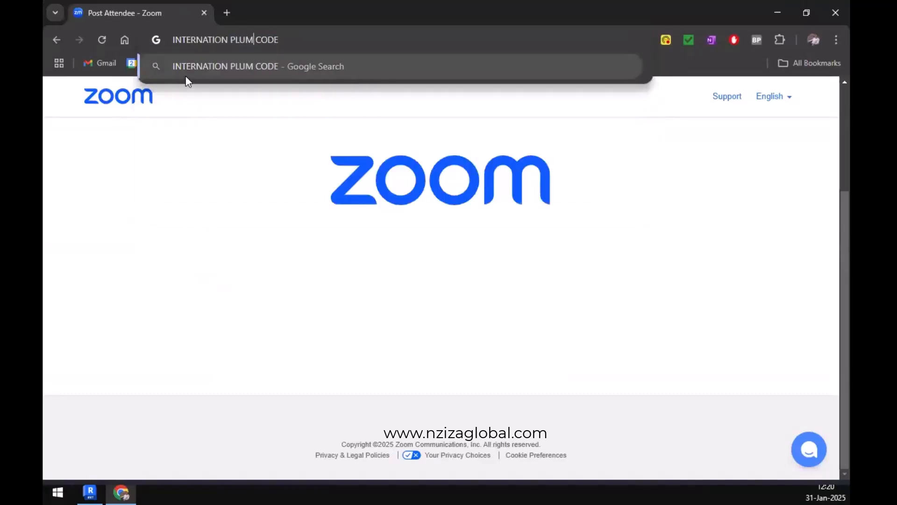
pyautogui.write('BING')
pyautogui.press('Return')
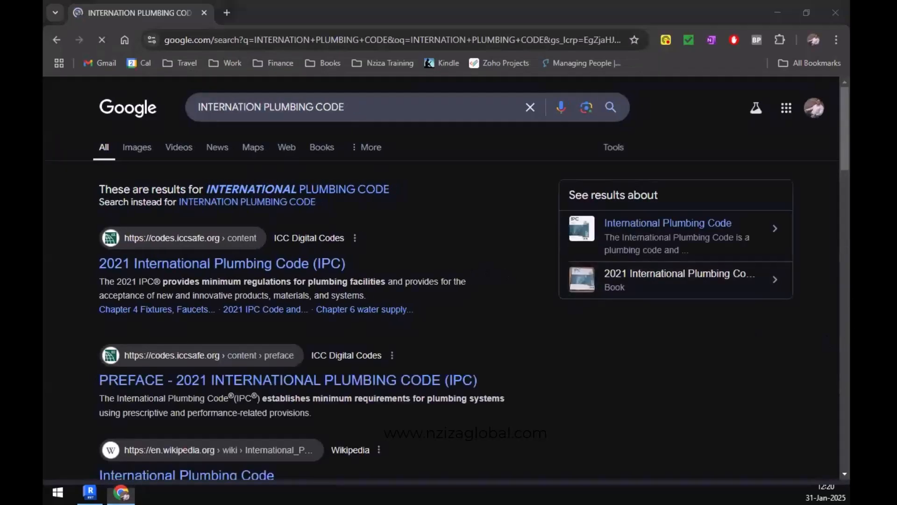
pyautogui.click(183, 266)
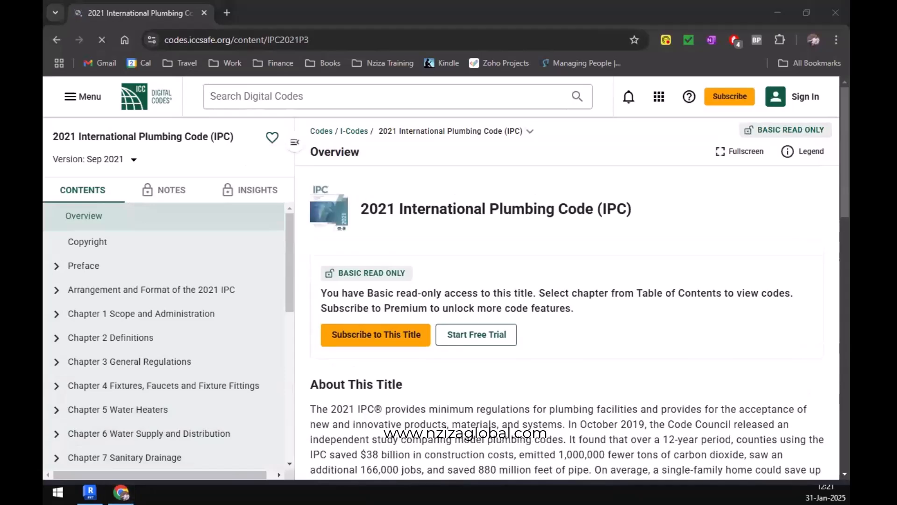
# Switch to the MEP in Hospitals presentation, check the plumbing code table references on slide 3, and return to the code website.
pyautogui.press('super+shift+Right')
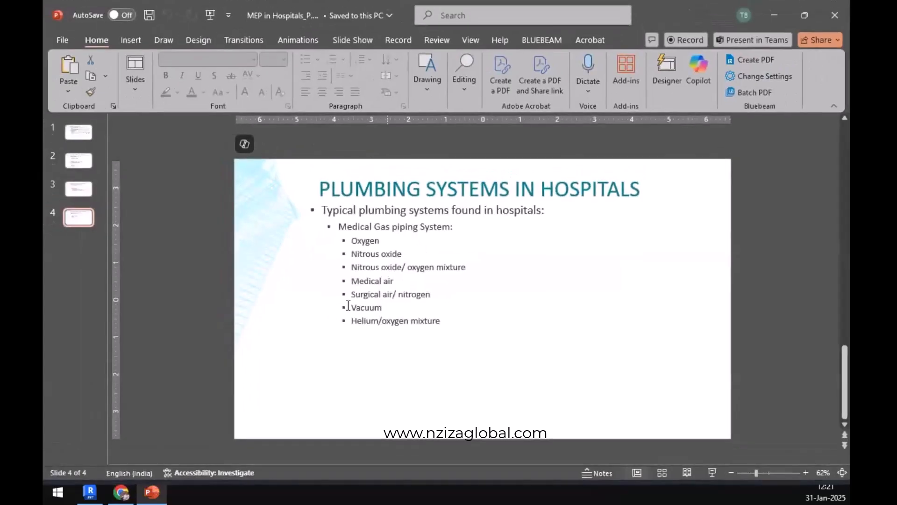
pyautogui.scroll(1, 350, 306)
pyautogui.scroll(1, 350, 306)
pyautogui.scroll(-1, 350, 305)
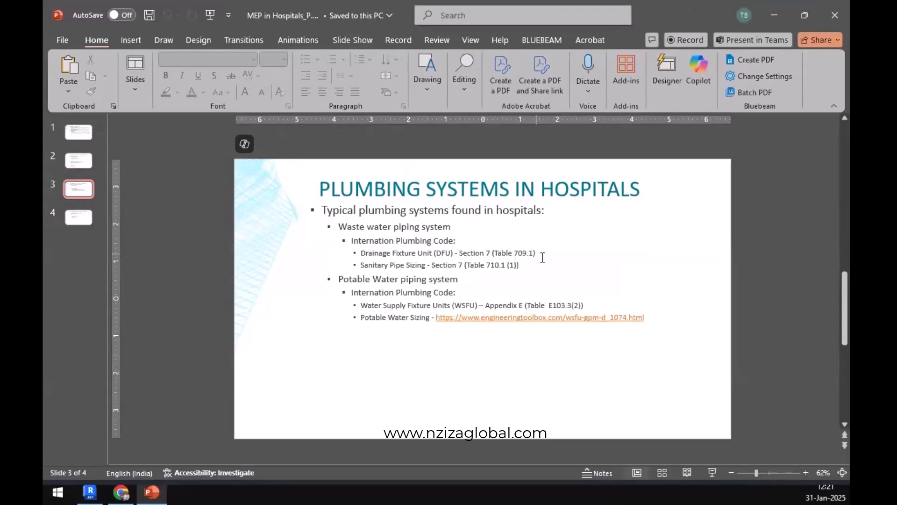
pyautogui.click(775, 15)
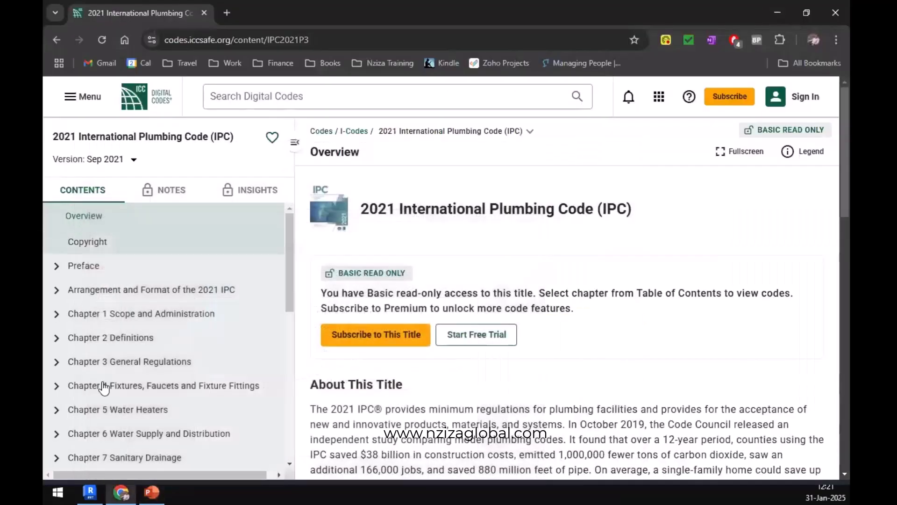
# Expand Chapter 7 Sanitary Drainage in the code's contents and open Section 709 Fixture Units.
pyautogui.scroll(-2, 85, 360)
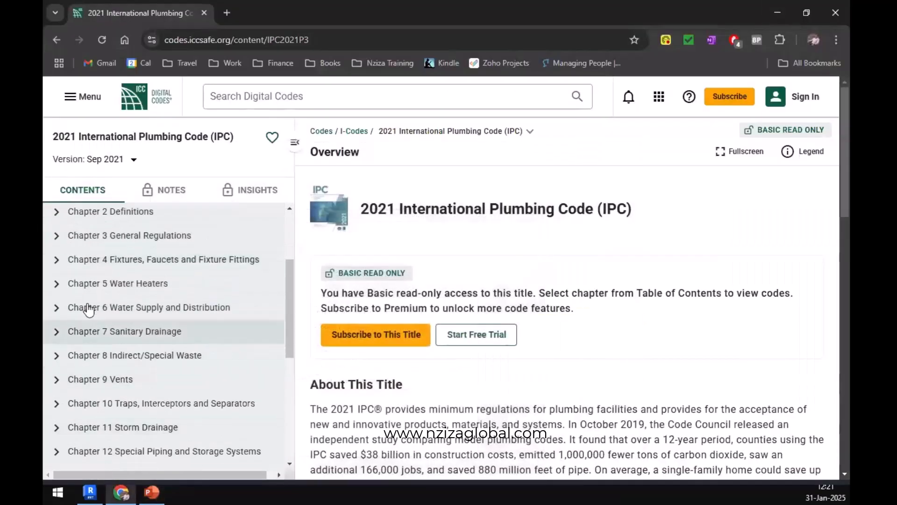
pyautogui.click(58, 333)
pyautogui.scroll(-2, 124, 380)
pyautogui.scroll(-2, 124, 382)
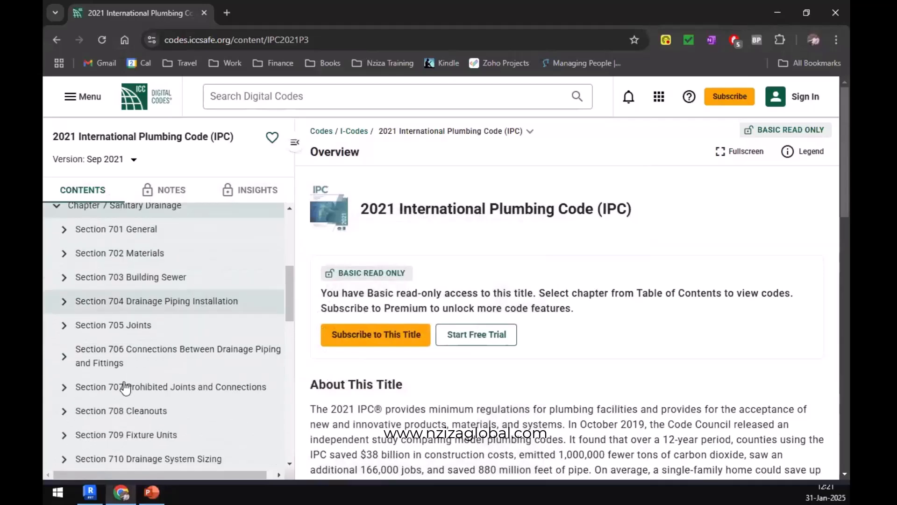
pyautogui.click(134, 374)
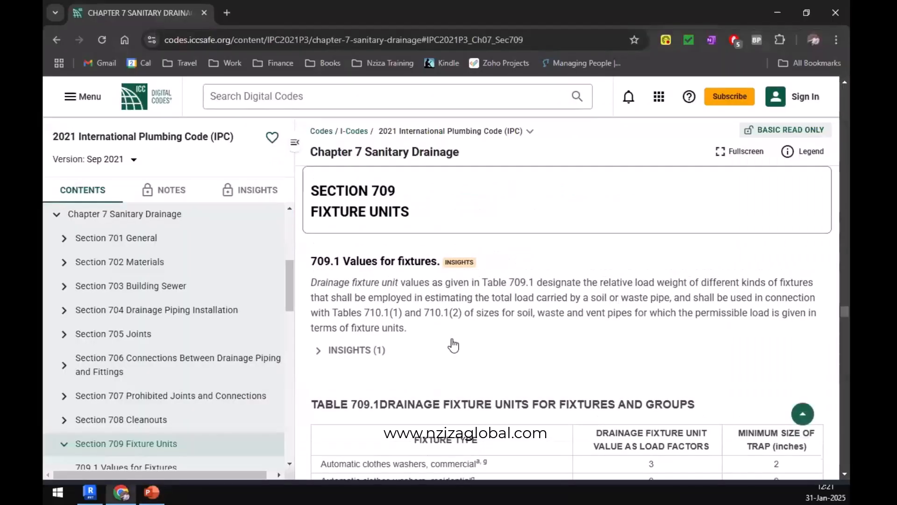
# Collapse the code's contents list and review the drainage fixture unit values in Tables 709.1 and 709.2.
pyautogui.scroll(-5, 454, 345)
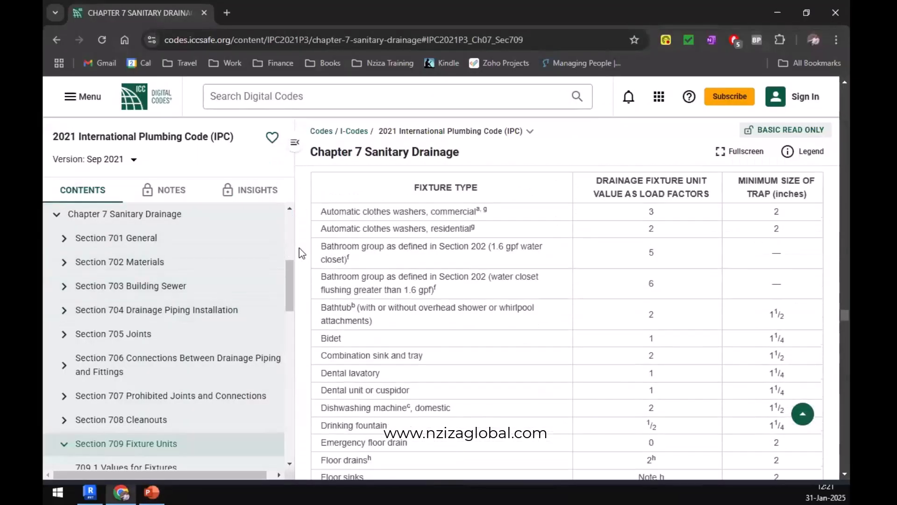
pyautogui.click(298, 148)
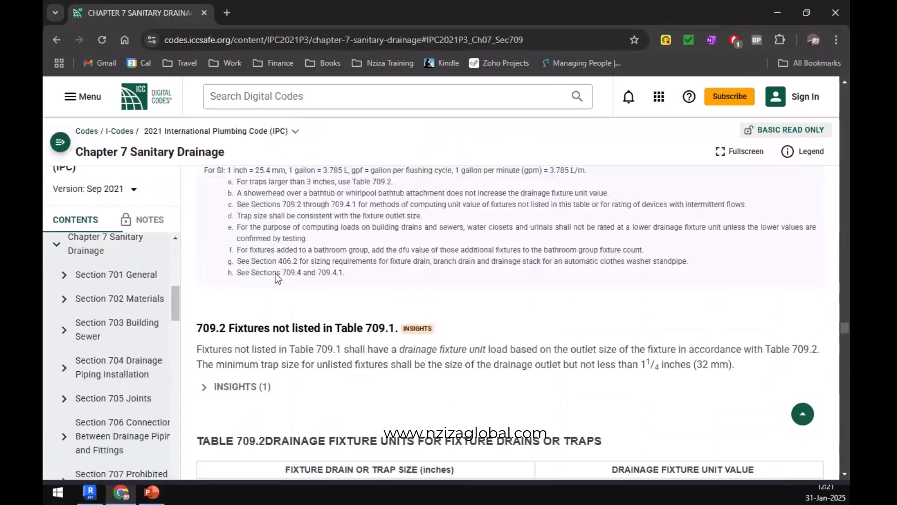
pyautogui.scroll(-4, 457, 360)
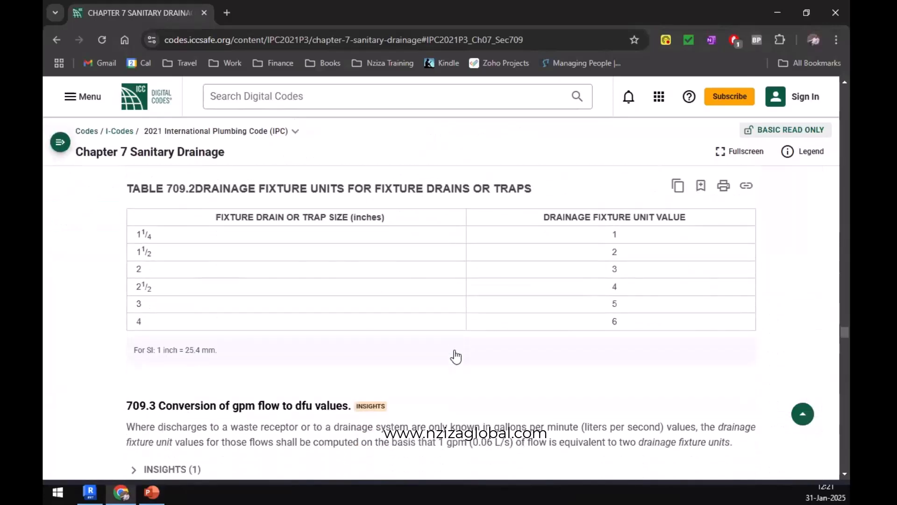
pyautogui.scroll(8, 456, 358)
pyautogui.scroll(10, 455, 354)
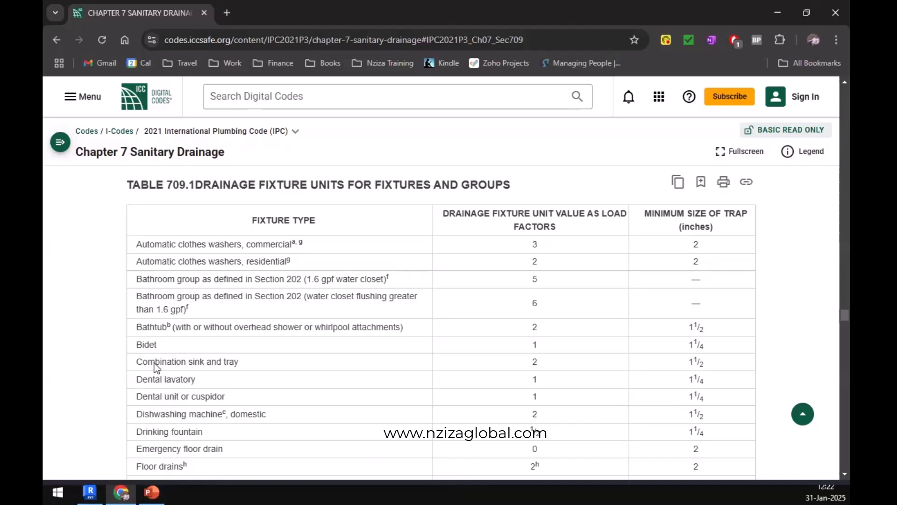
# Switch to Revit, enable selection of linked elements, and select the water closet in the toilet room beside the ward beds.
pyautogui.click(90, 492)
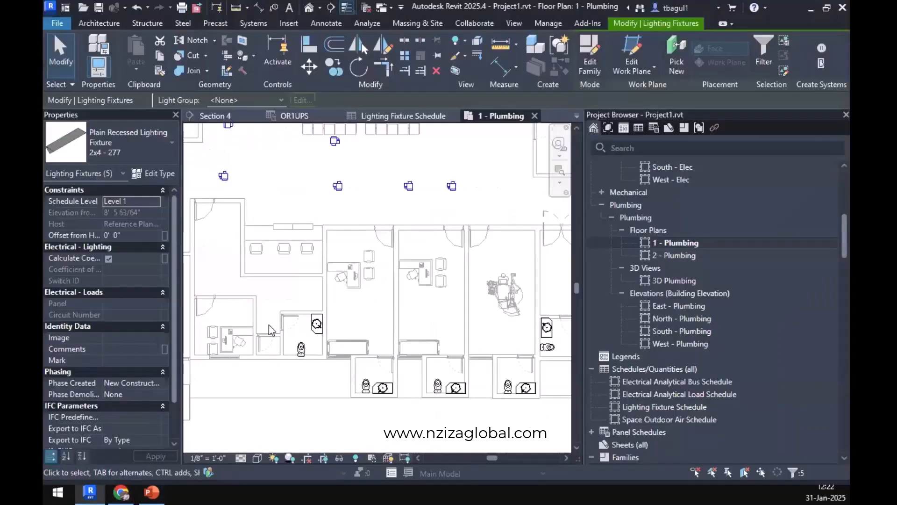
pyautogui.moveTo(344, 323); pyautogui.dragTo(500, 494, button='middle')
pyautogui.moveTo(299, 211); pyautogui.dragTo(560, 241, button='middle')
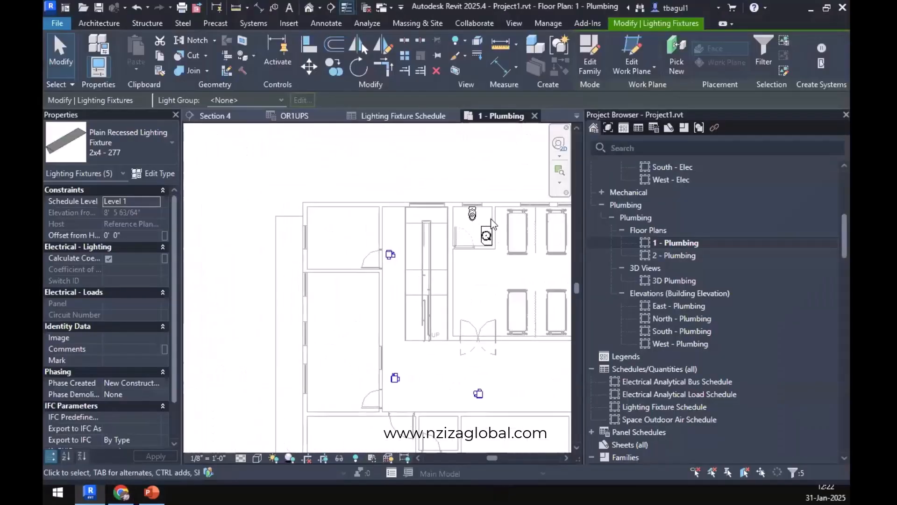
pyautogui.scroll(5, 491, 220)
pyautogui.moveTo(493, 230); pyautogui.dragTo(373, 248, button='middle')
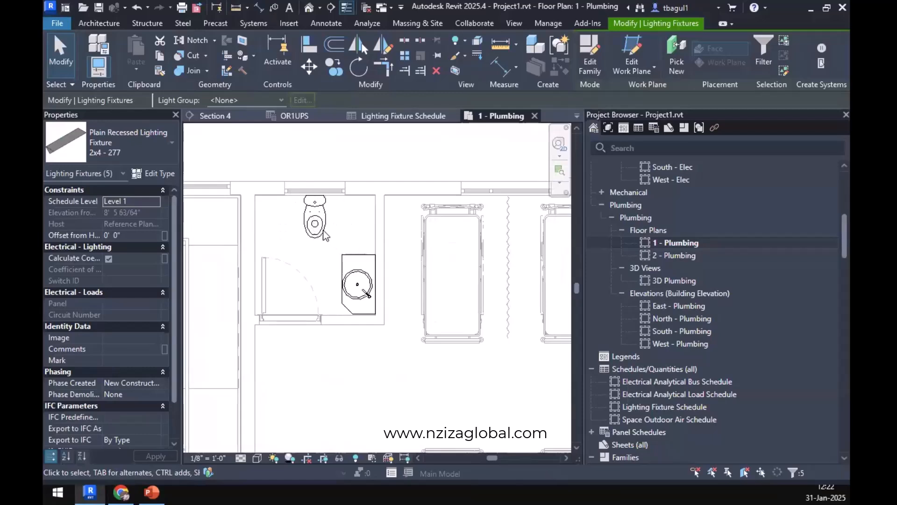
pyautogui.click(694, 472)
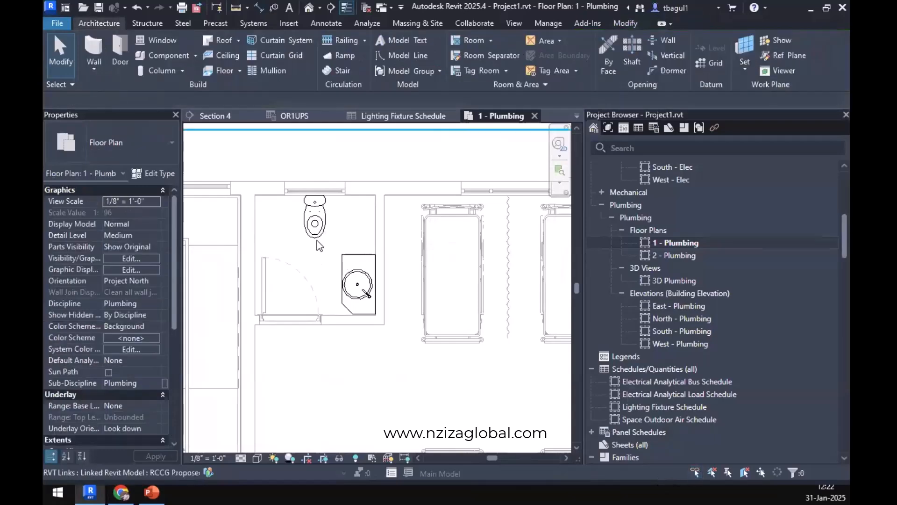
pyautogui.click(316, 241)
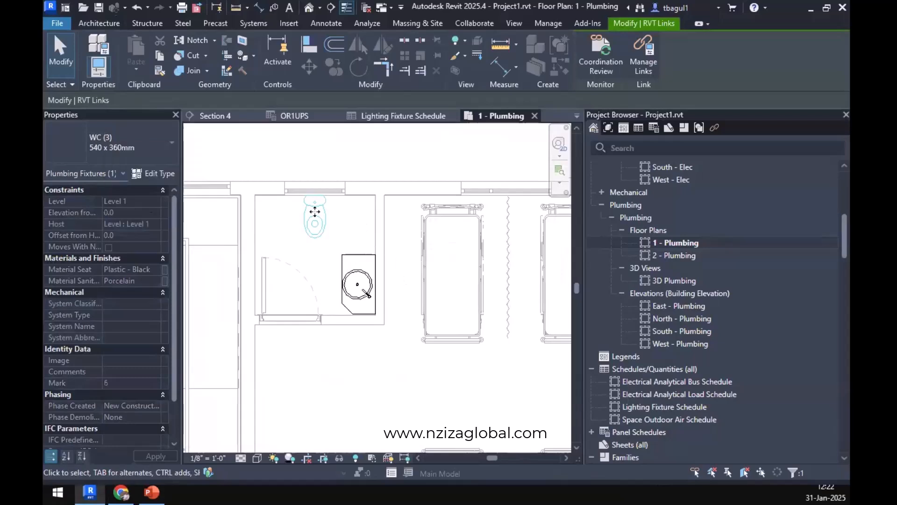
pyautogui.scroll(3, 322, 204)
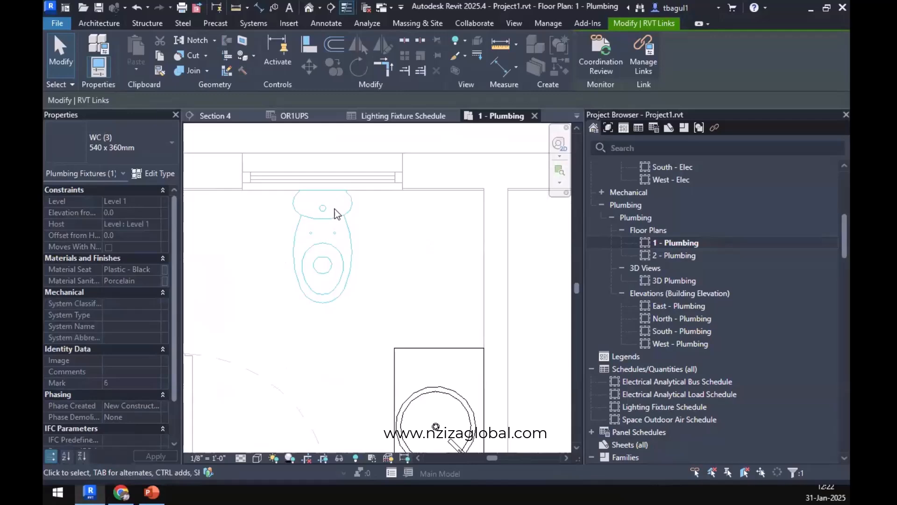
# Switch to the code website in Chrome and review the Table 709.1 drainage fixture units through the water closet rows.
pyautogui.hotkey('alt', 'Tab')
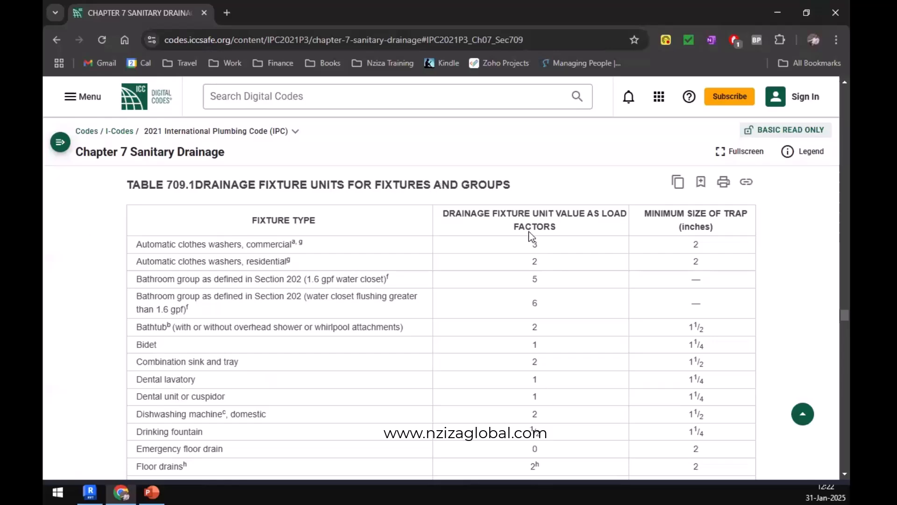
pyautogui.scroll(-4, 691, 276)
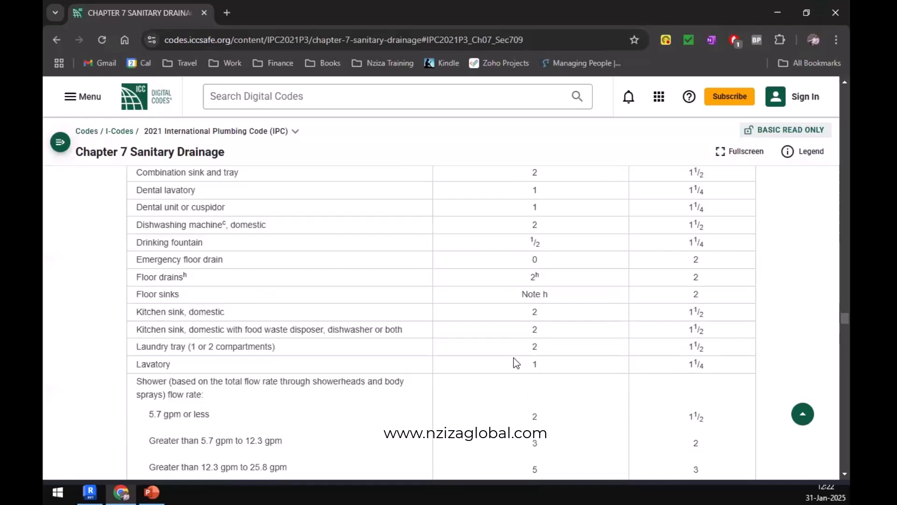
pyautogui.scroll(1, 514, 361)
pyautogui.scroll(-5, 514, 361)
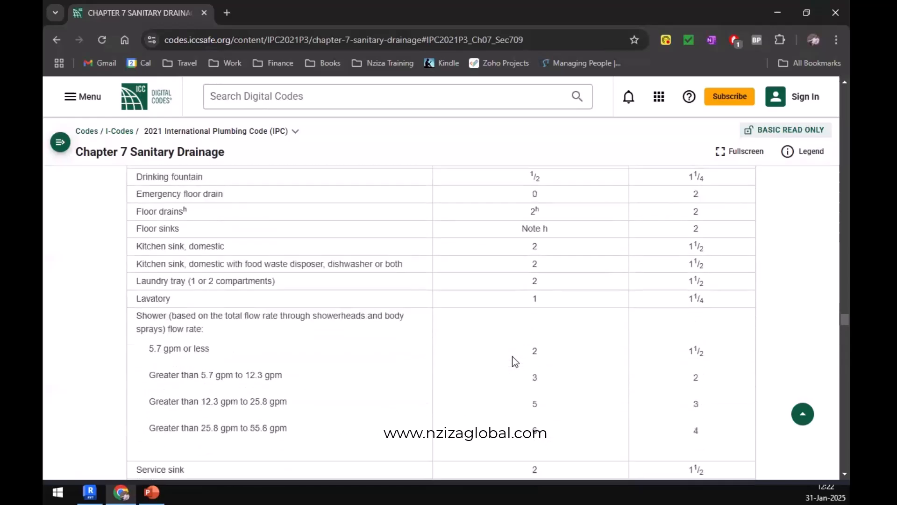
pyautogui.scroll(-2, 514, 361)
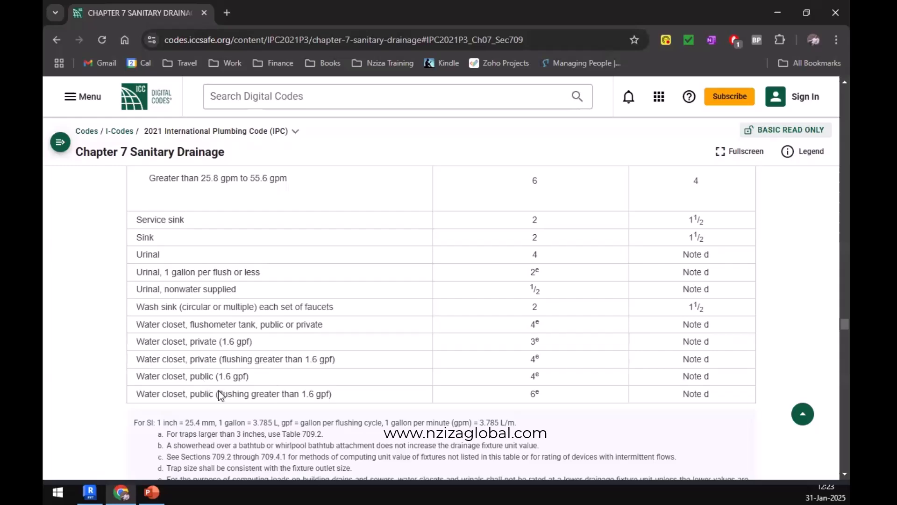
# Check the selected water closet in Revit, return to the code website, and review Table 709.1's column headings and footnotes.
pyautogui.hotkey('alt', 'Tab')
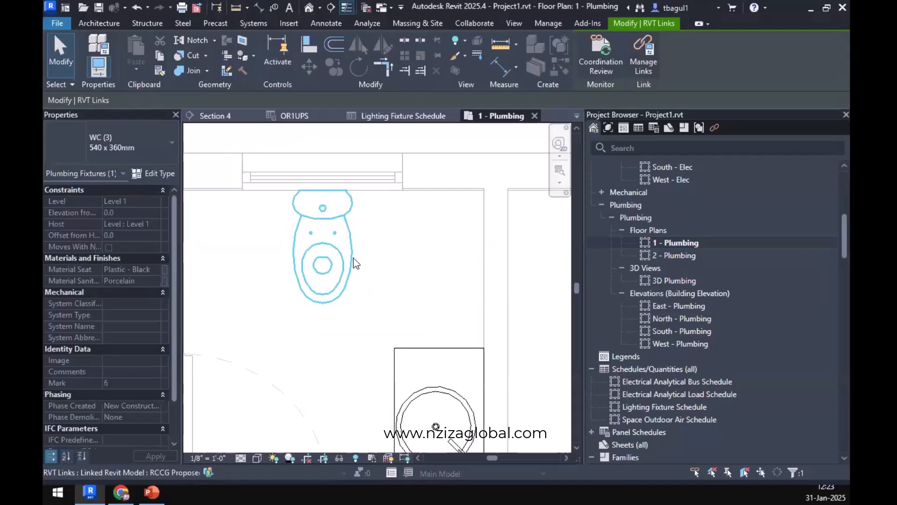
pyautogui.click(121, 493)
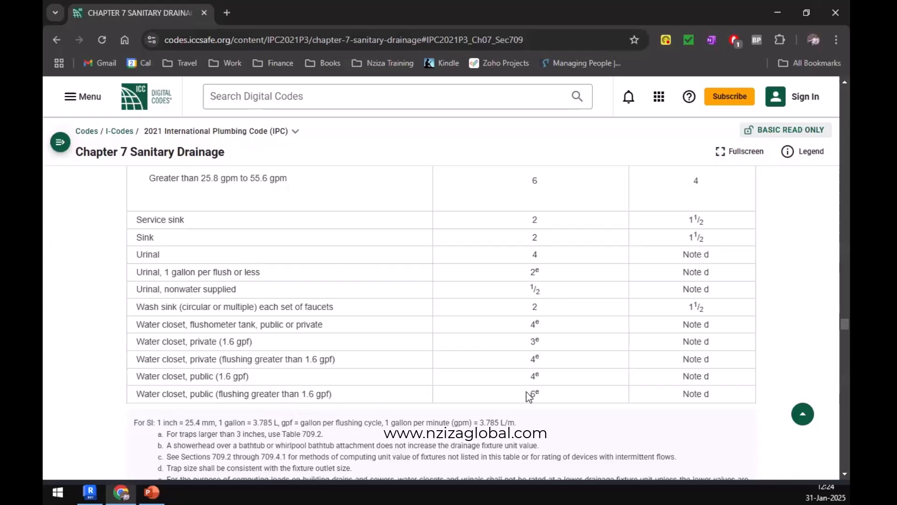
pyautogui.scroll(15, 522, 397)
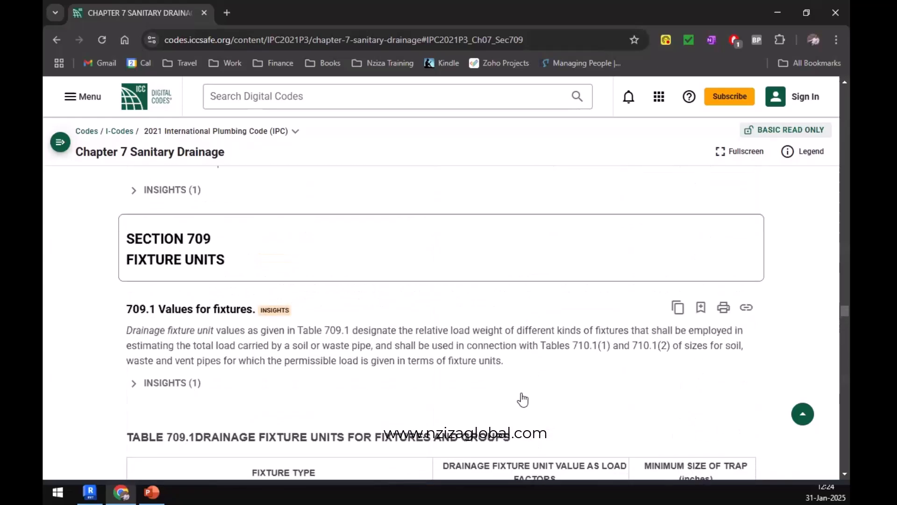
pyautogui.scroll(-4, 526, 397)
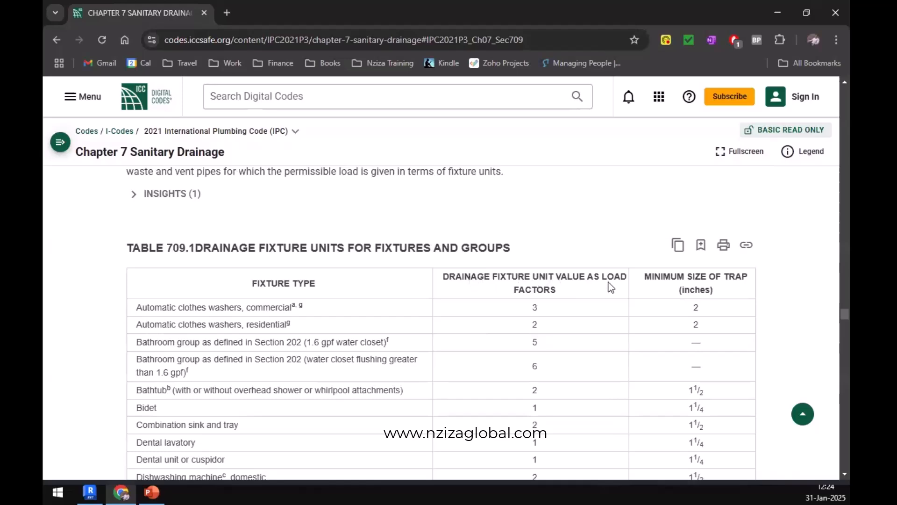
pyautogui.scroll(-12, 582, 364)
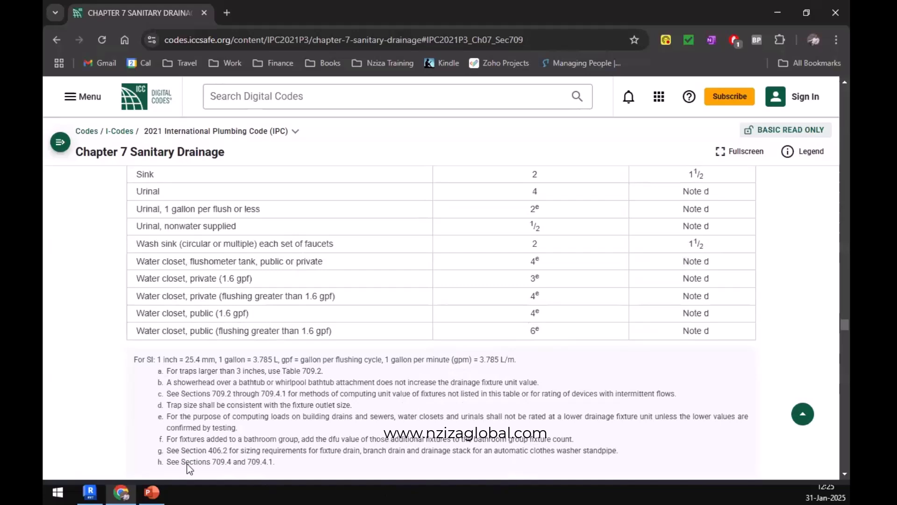
# Inspect the toilet room's washbasin in Revit and look up the lavatory's drainage fixture units in Table 709.1 on the code website.
pyautogui.click(89, 492)
pyautogui.scroll(-1, 347, 333)
pyautogui.click(347, 333)
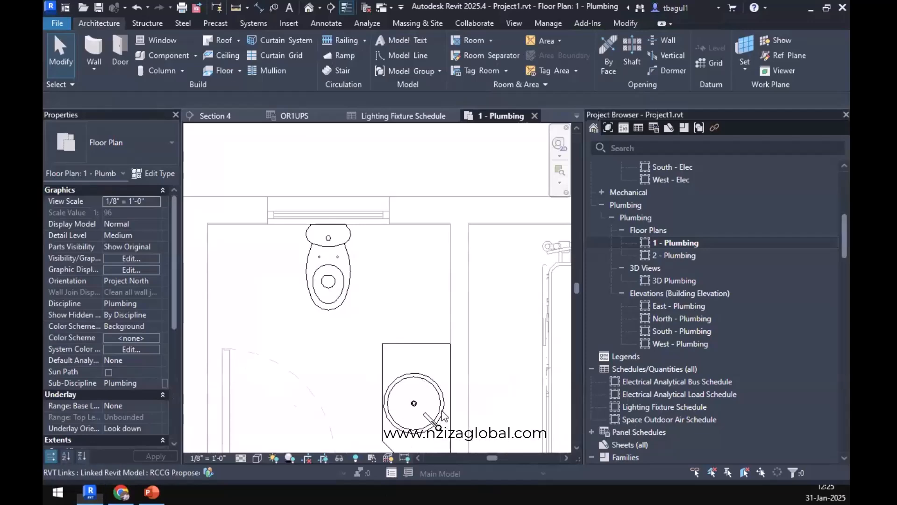
pyautogui.hotkey('alt', 'Tab')
pyautogui.scroll(3, 304, 360)
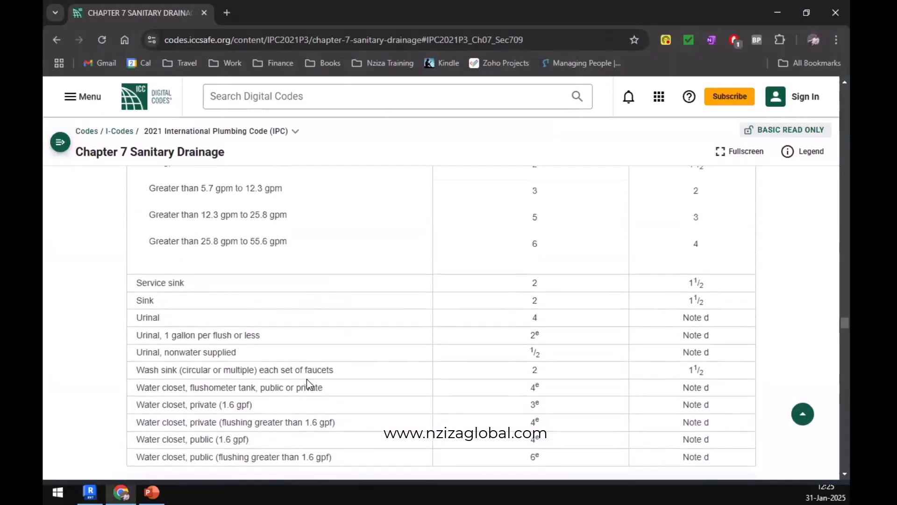
pyautogui.scroll(5, 307, 377)
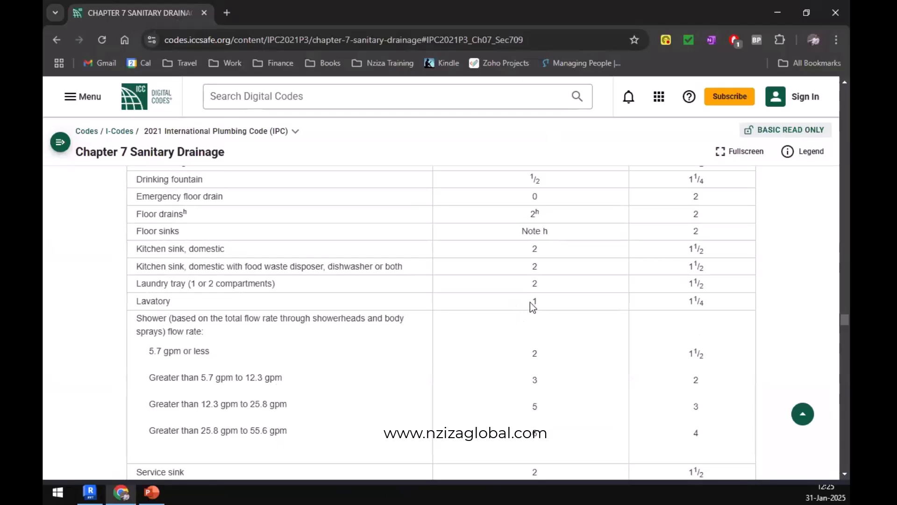
pyautogui.scroll(-6, 530, 302)
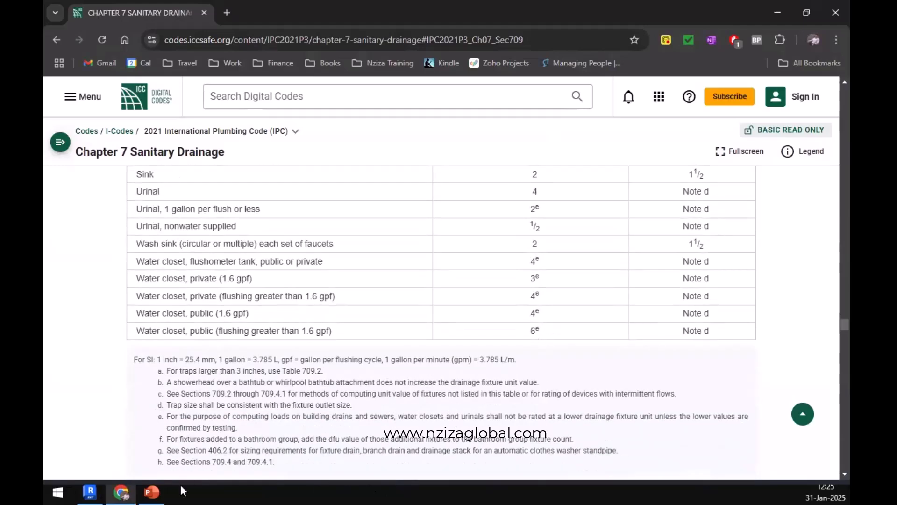
# Switch to Revit and examine the fixtures across the 1 - Plumbing floor plan and in the toilet room beside the ward.
pyautogui.click(90, 492)
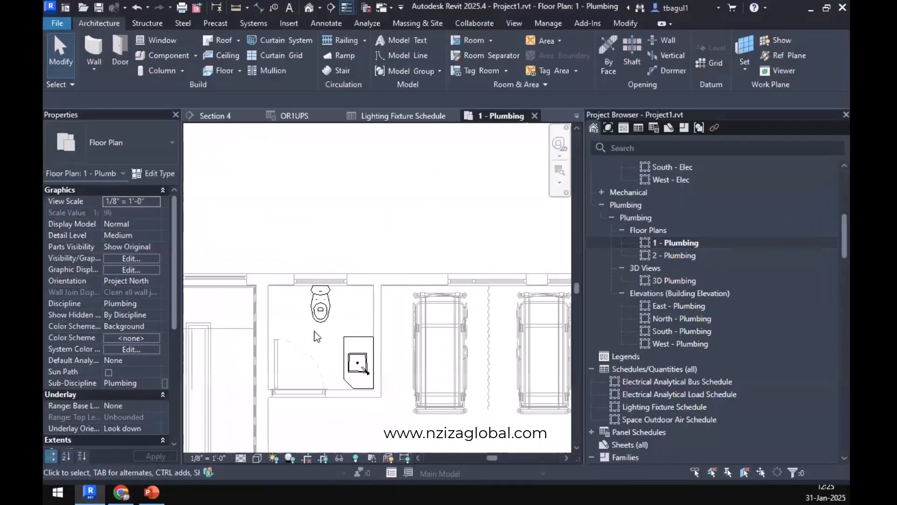
pyautogui.scroll(-3, 318, 336)
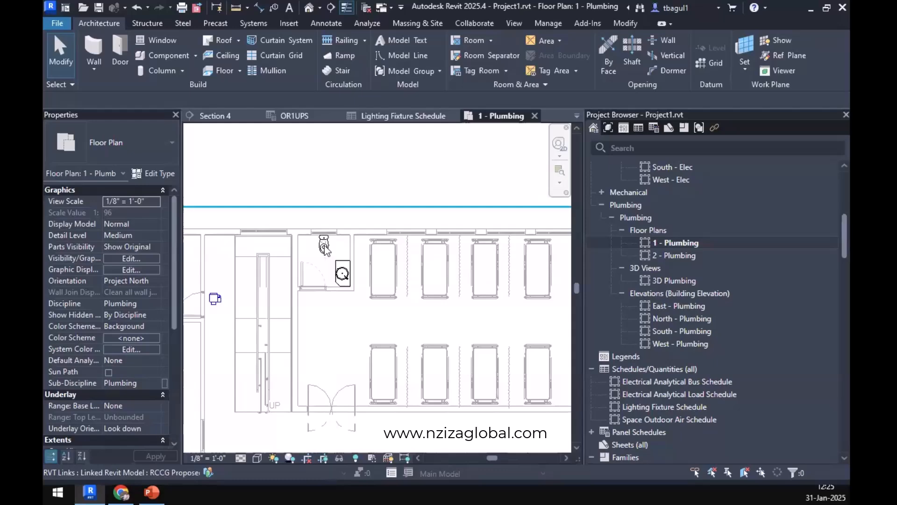
pyautogui.scroll(-5, 321, 310)
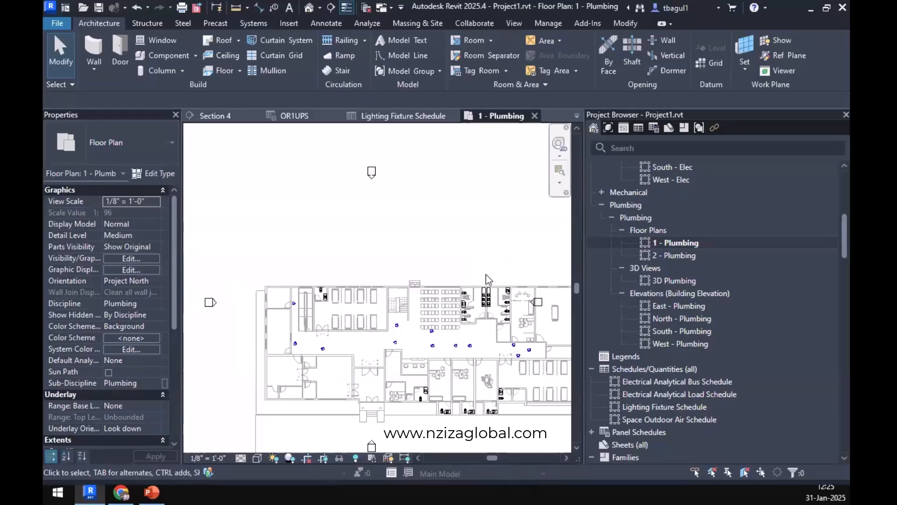
pyautogui.scroll(5, 316, 295)
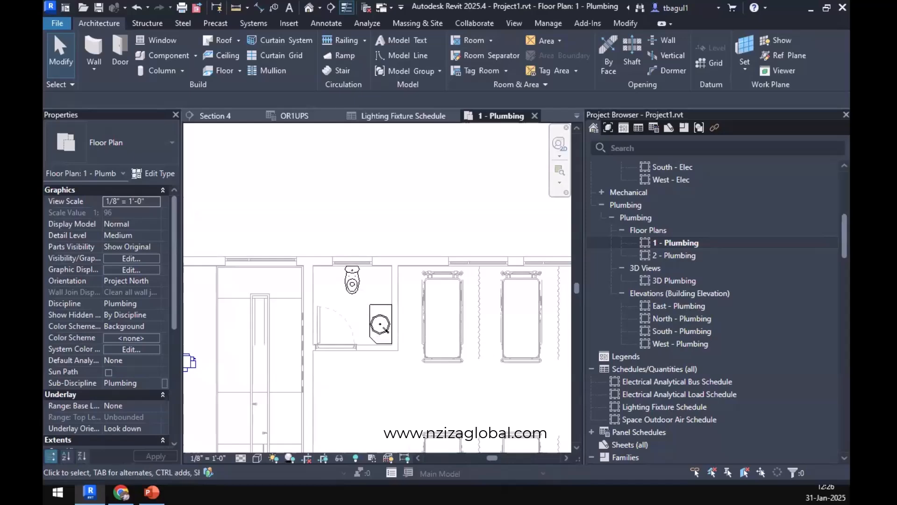
# Check the sanitary pipe sizing reference on slide 3 in PowerPoint and open 710.1 Maximum Fixture Unit Load on the code website.
pyautogui.click(159, 491)
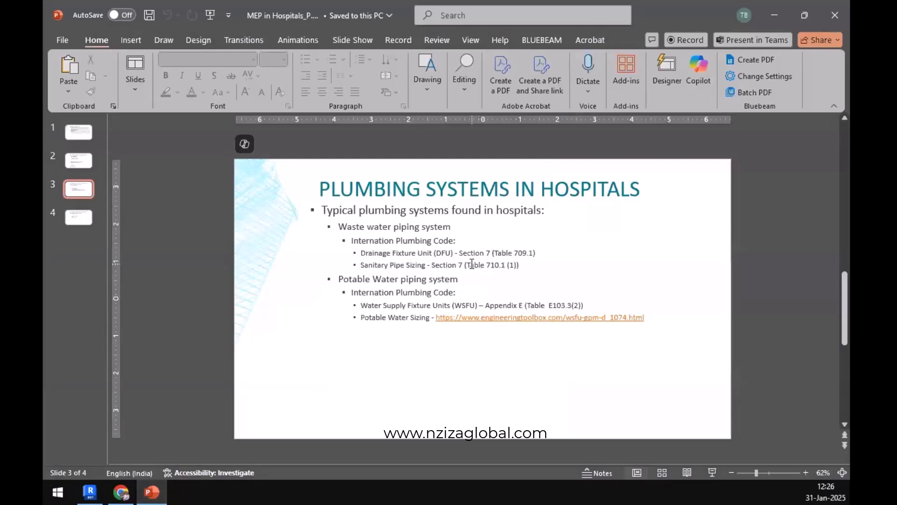
pyautogui.click(121, 490)
pyautogui.scroll(-5, 152, 356)
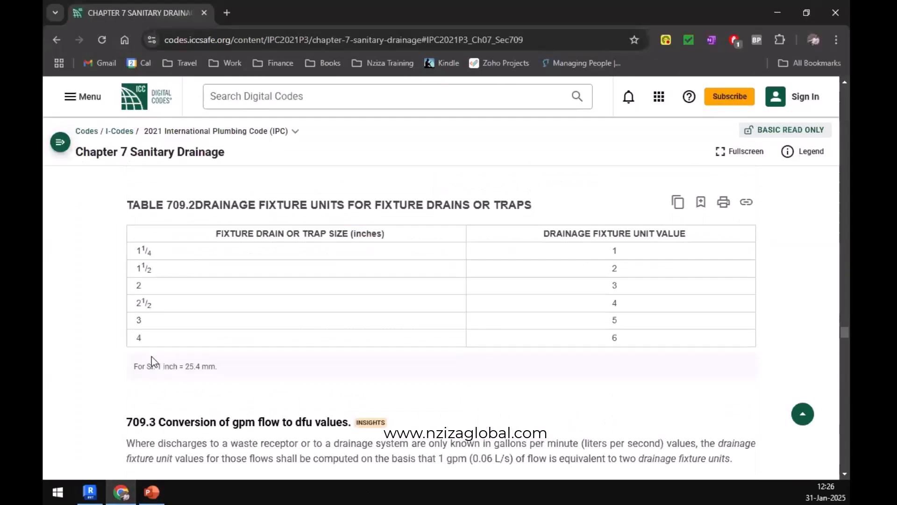
pyautogui.click(61, 143)
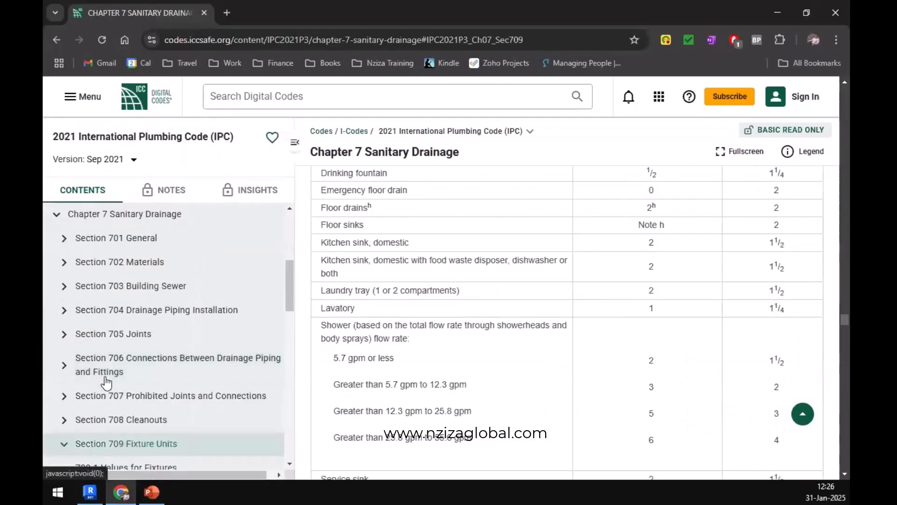
pyautogui.scroll(-5, 107, 383)
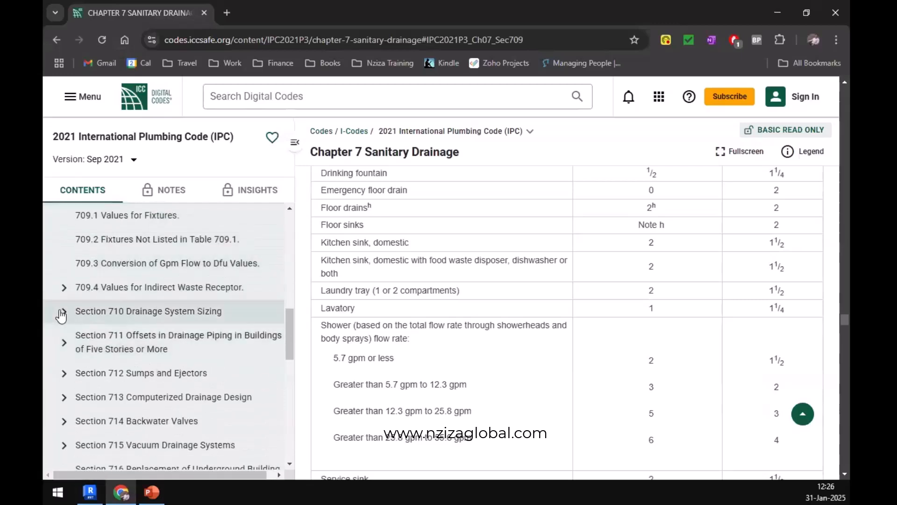
pyautogui.click(62, 312)
pyautogui.click(113, 335)
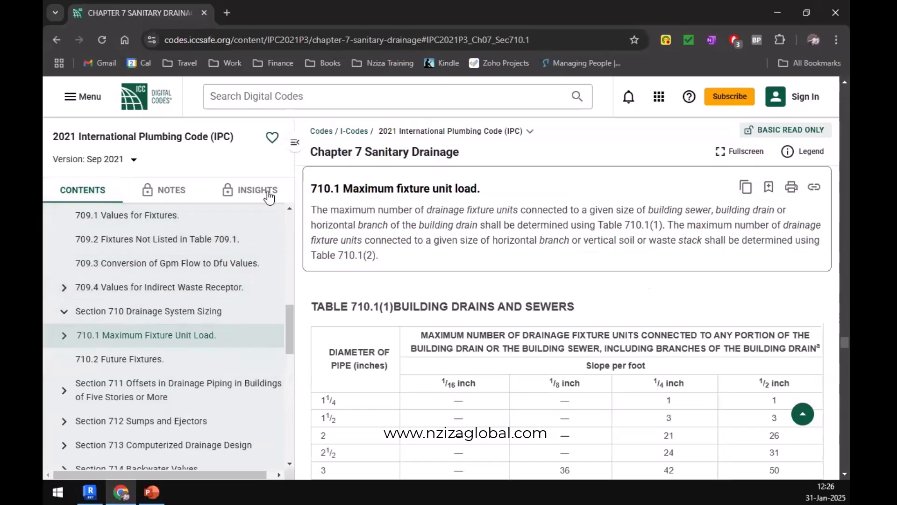
# Collapse the code's contents list and review pipe diameters and slopes in Table 710.1(1) Building Drains and Sewers.
pyautogui.click(295, 142)
pyautogui.scroll(3, 356, 317)
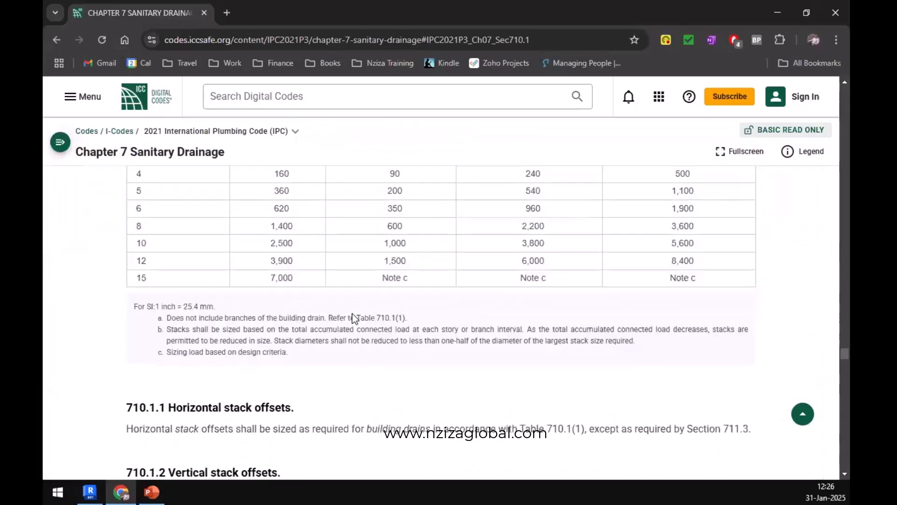
pyautogui.scroll(10, 355, 318)
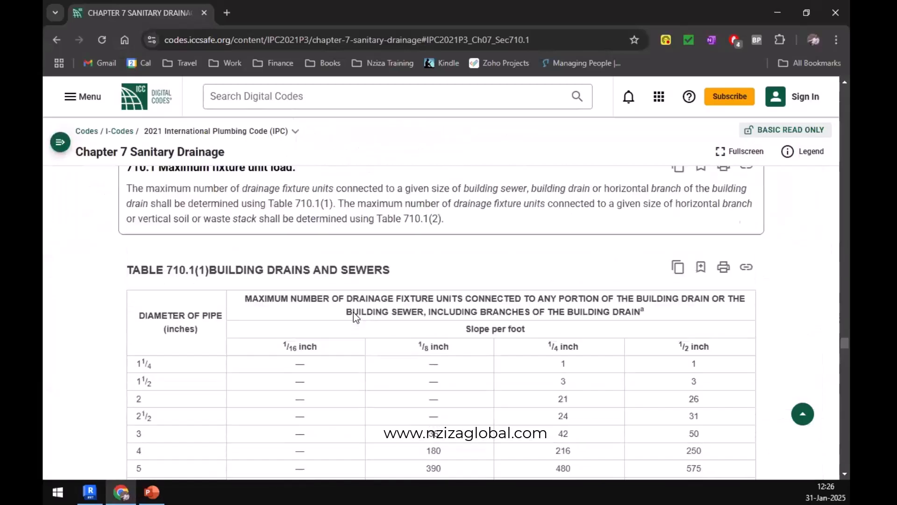
pyautogui.scroll(-2, 355, 318)
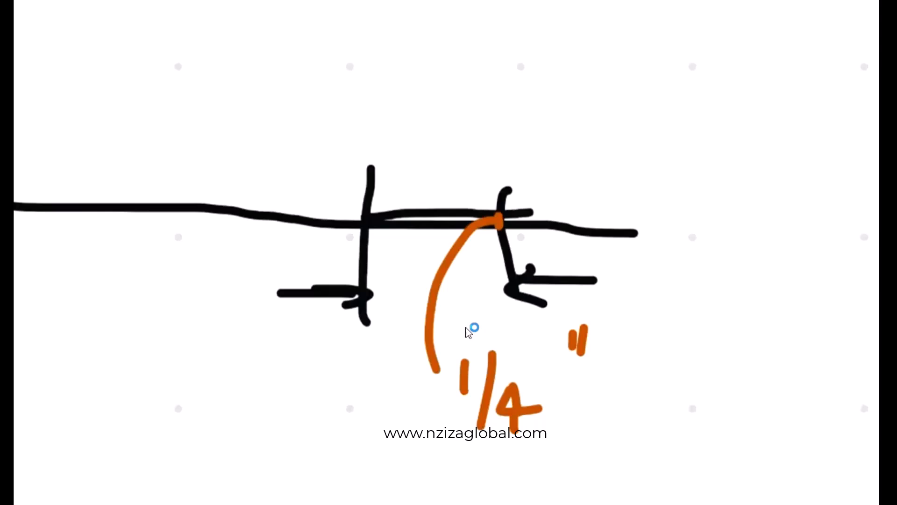
# Examine the upper-floor water closet, its trap outline and the adjacent wall in Revit's Section 5 view.
pyautogui.scroll(-3, 466, 328)
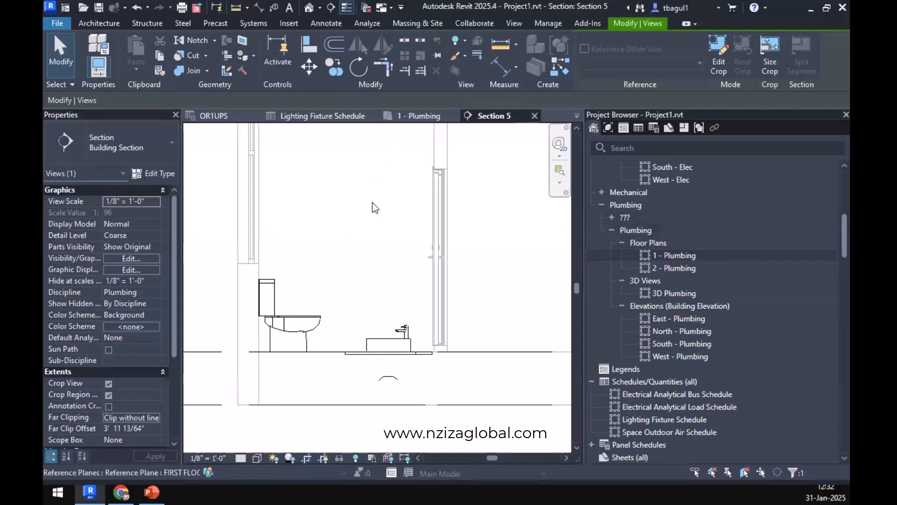
pyautogui.moveTo(330, 268); pyautogui.dragTo(367, 424, button='middle')
pyautogui.moveTo(279, 203); pyautogui.dragTo(295, 266, button='middle')
pyautogui.scroll(3, 297, 271)
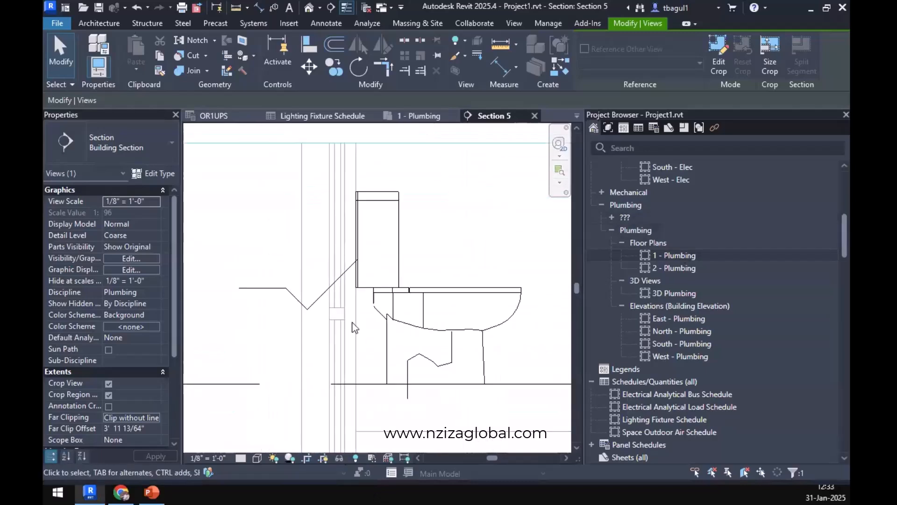
pyautogui.scroll(1, 413, 245)
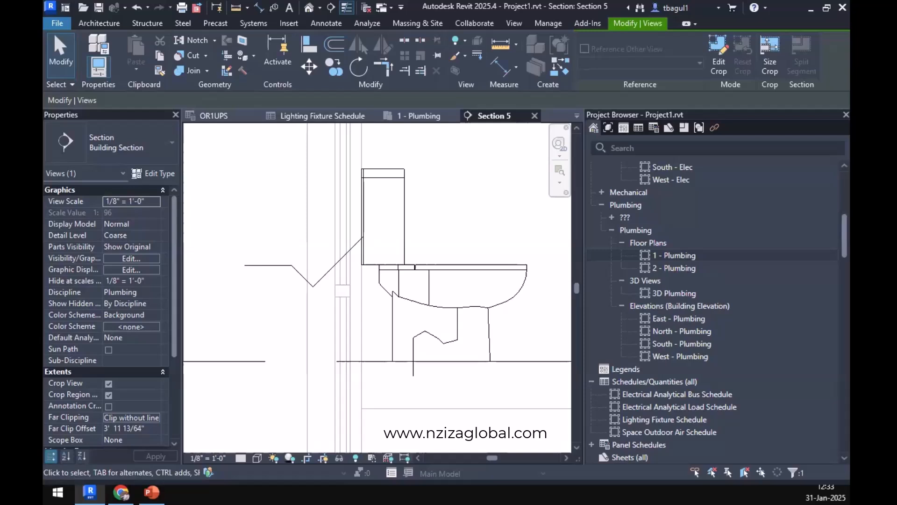
# Clear the selection and examine the Level 1 water closet and washbasin against the floor lines in Section 5.
pyautogui.click(477, 380)
pyautogui.scroll(-2, 476, 380)
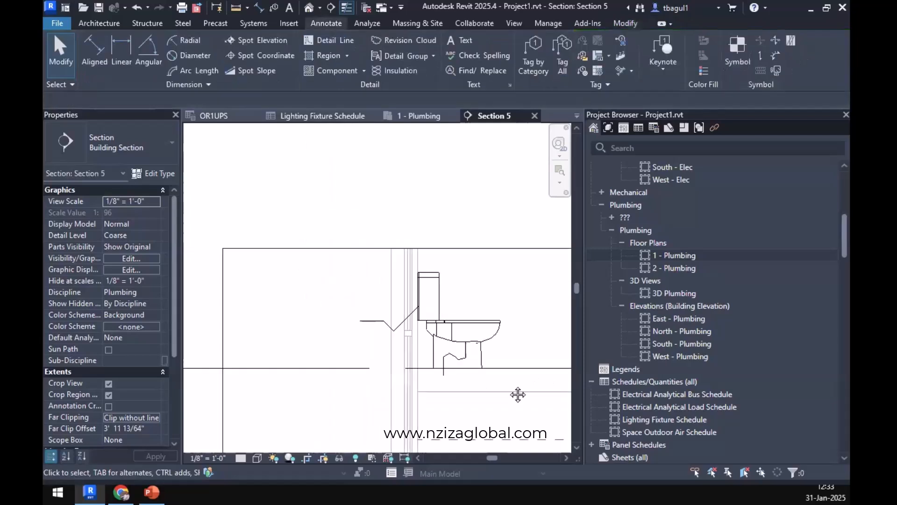
pyautogui.moveTo(519, 394); pyautogui.dragTo(374, 343, button='middle')
pyautogui.scroll(-5, 356, 336)
pyautogui.moveTo(370, 374); pyautogui.dragTo(341, 193, button='middle')
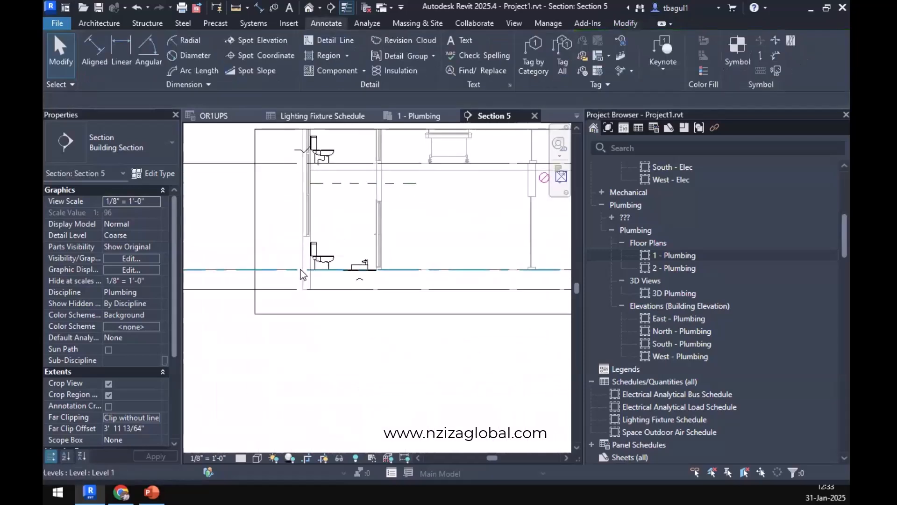
pyautogui.scroll(3, 301, 270)
pyautogui.moveTo(380, 309); pyautogui.dragTo(375, 318, button='middle')
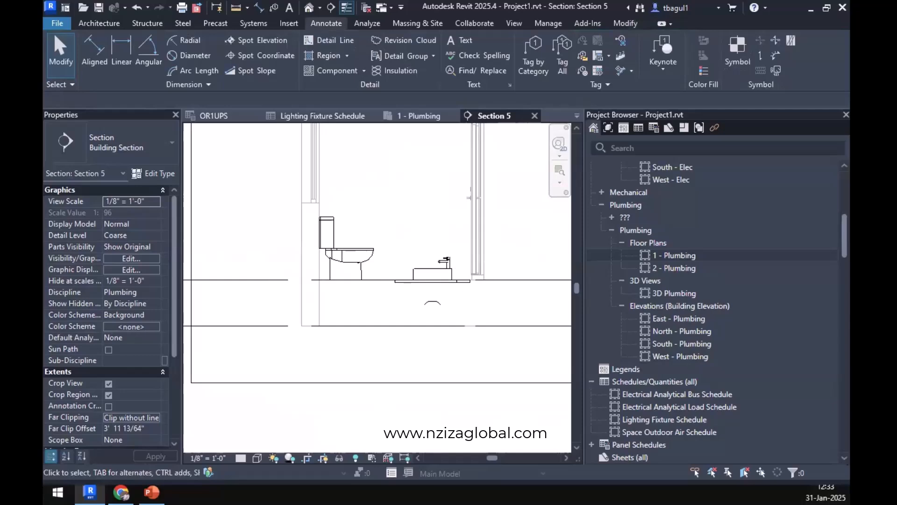
# Switch back to the code website, expand its contents list, and open Section 709 Fixture Units.
pyautogui.hotkey('alt', 'Tab')
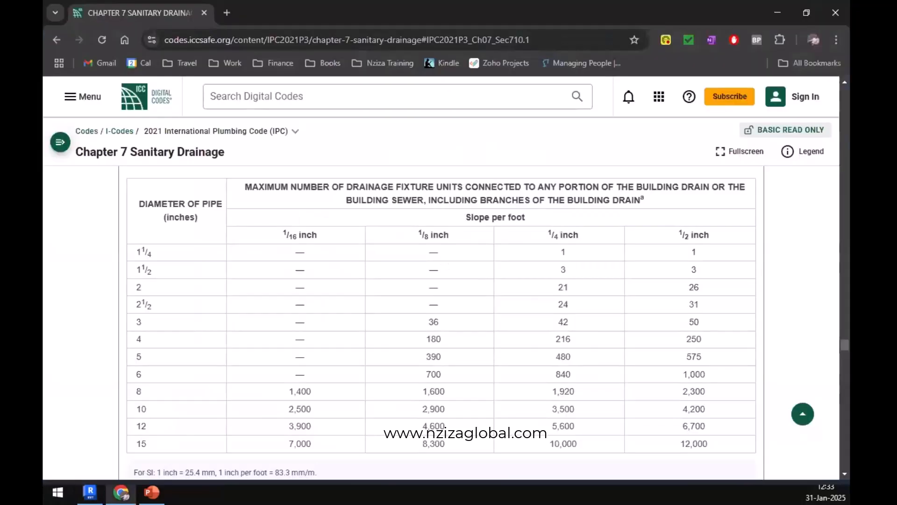
pyautogui.scroll(3, 504, 380)
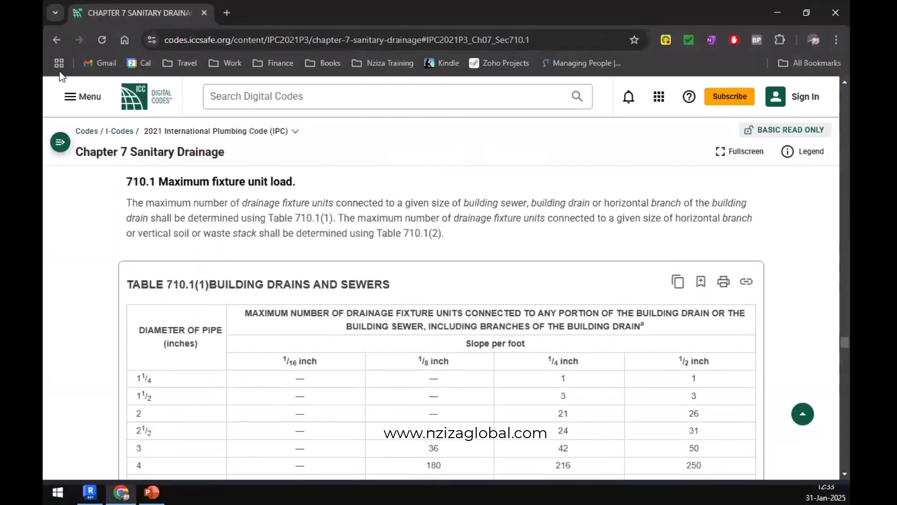
pyautogui.click(60, 143)
pyautogui.scroll(3, 135, 353)
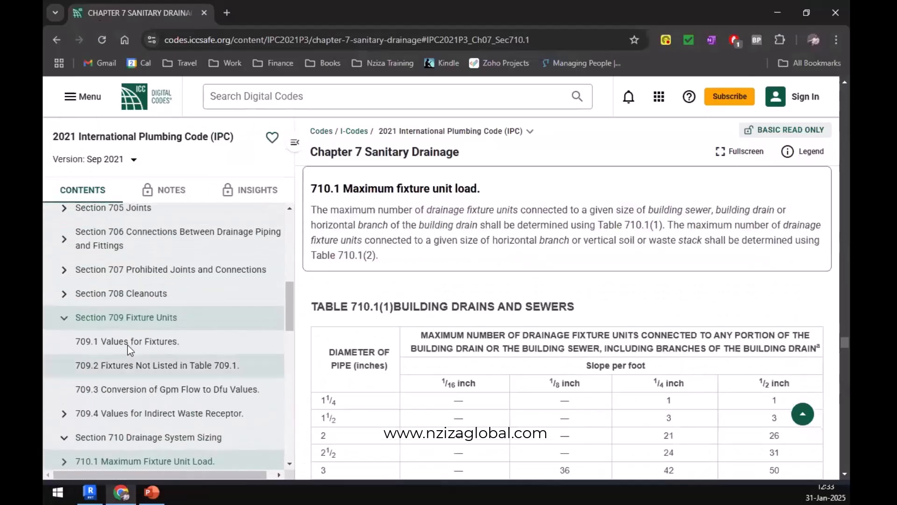
pyautogui.click(140, 321)
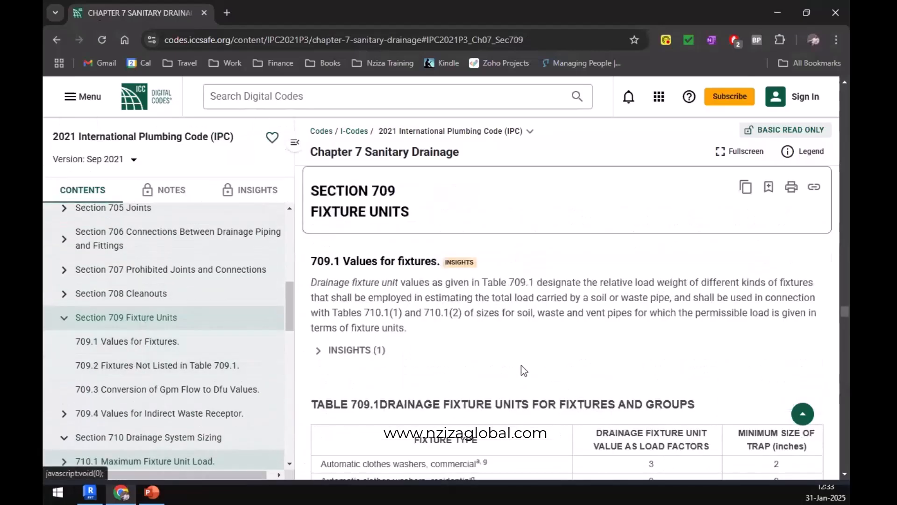
# Collapse the code's contents list and review the drainage fixture units, trap sizes and footnotes in Table 709.1.
pyautogui.scroll(-4, 520, 365)
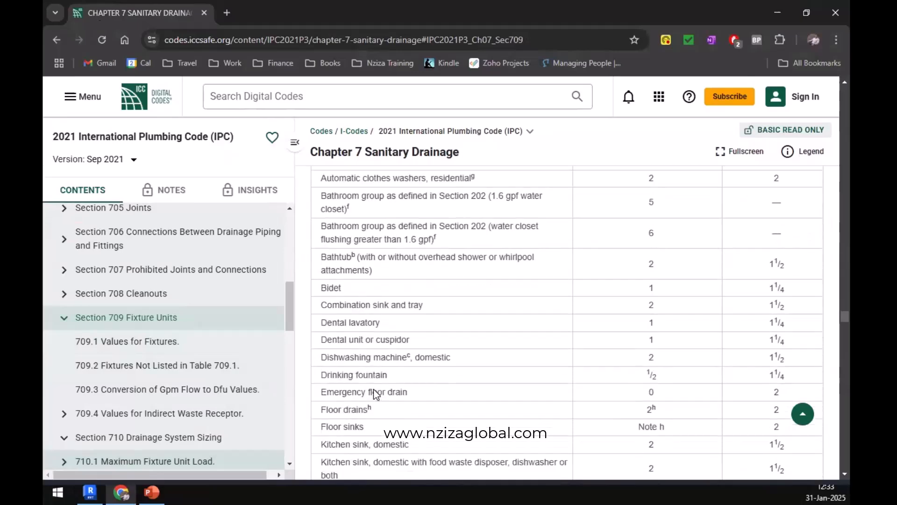
pyautogui.scroll(-4, 374, 393)
pyautogui.click(296, 143)
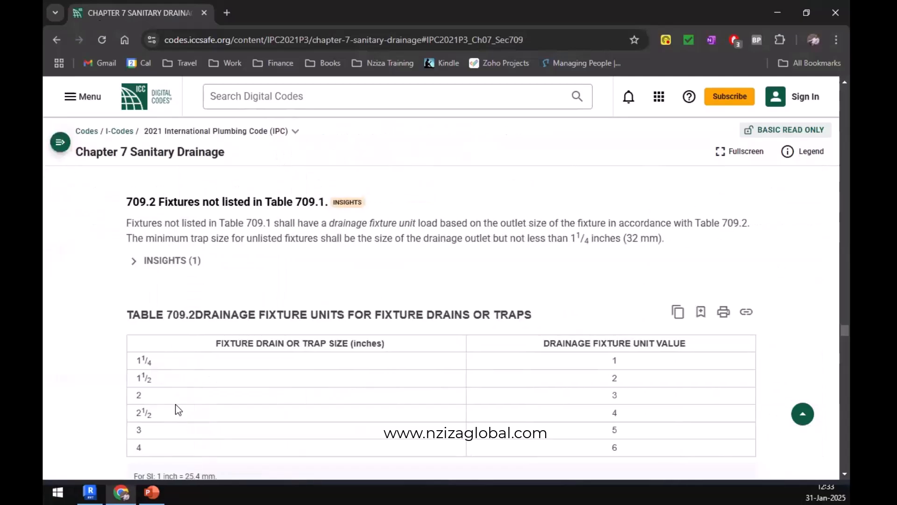
pyautogui.scroll(-15, 181, 396)
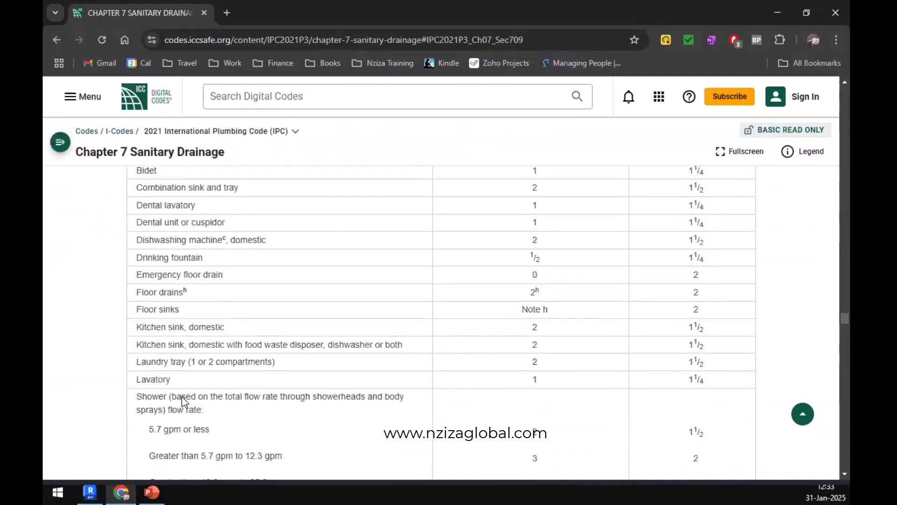
pyautogui.scroll(-2, 181, 397)
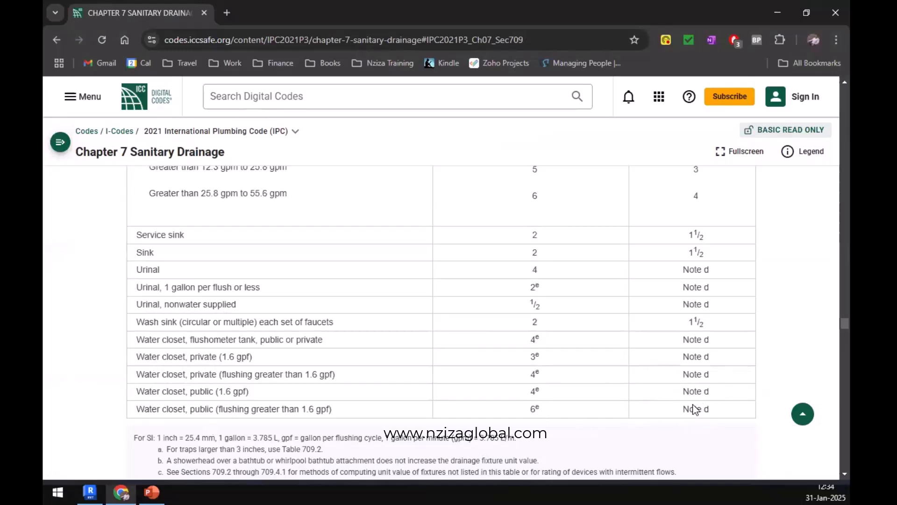
pyautogui.scroll(-3, 691, 408)
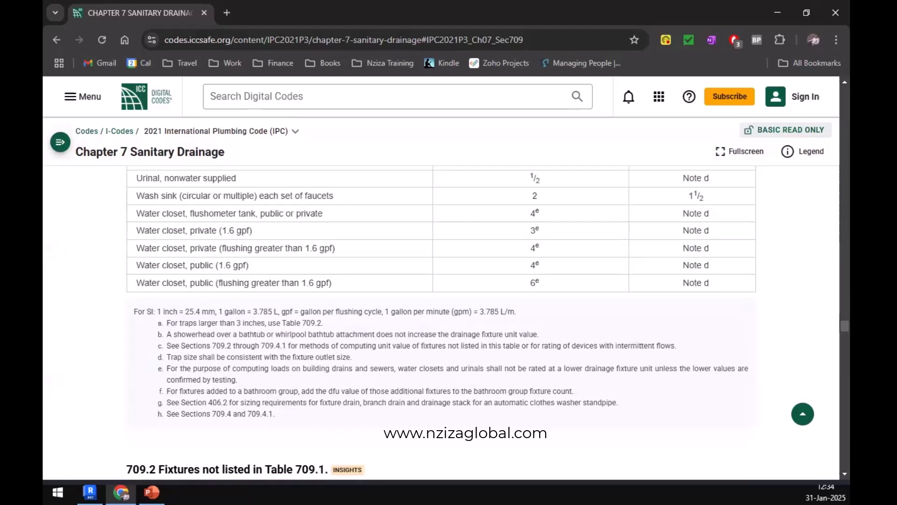
# Switch to Revit's Section 5 view and set up a new pipe with the Standard type and the Sanitary system type.
pyautogui.click(90, 492)
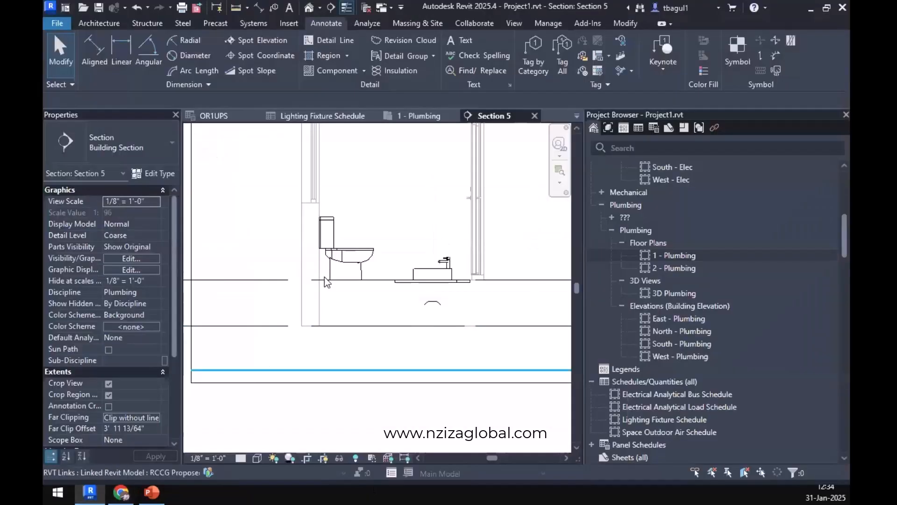
pyautogui.scroll(3, 325, 277)
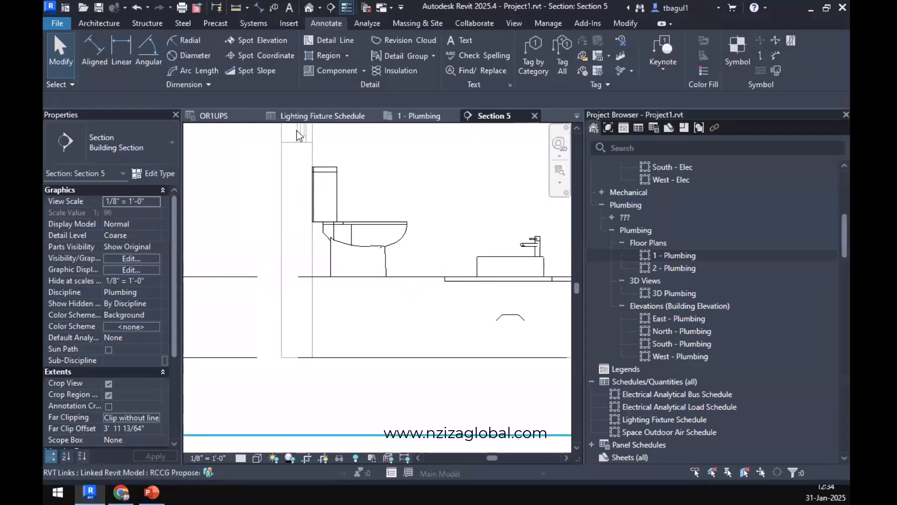
pyautogui.click(257, 27)
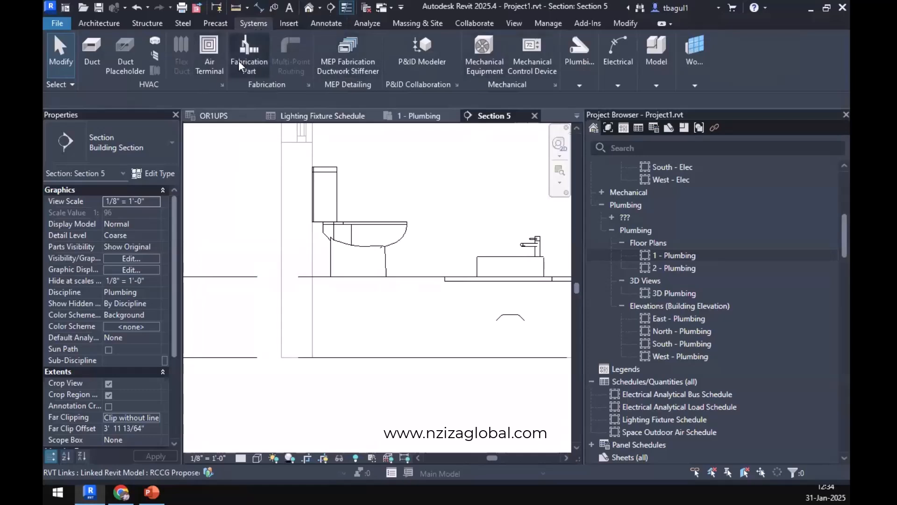
pyautogui.click(582, 84)
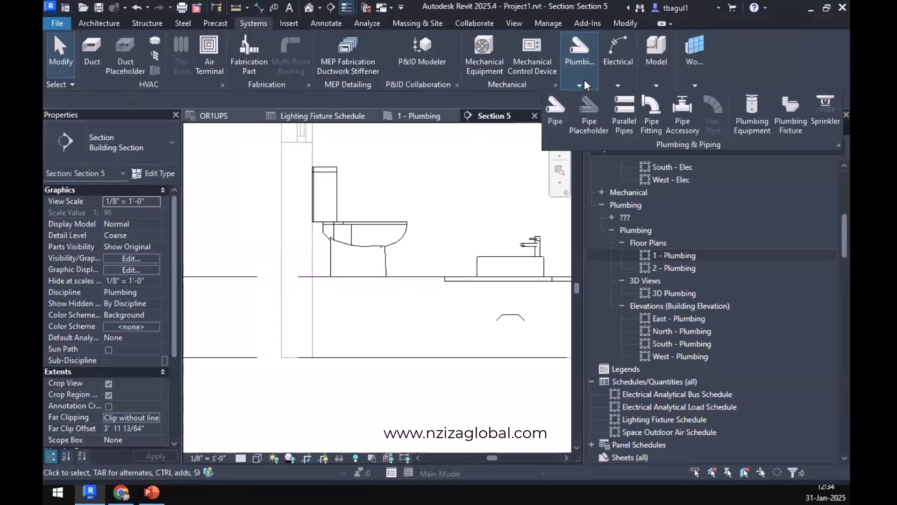
pyautogui.click(554, 122)
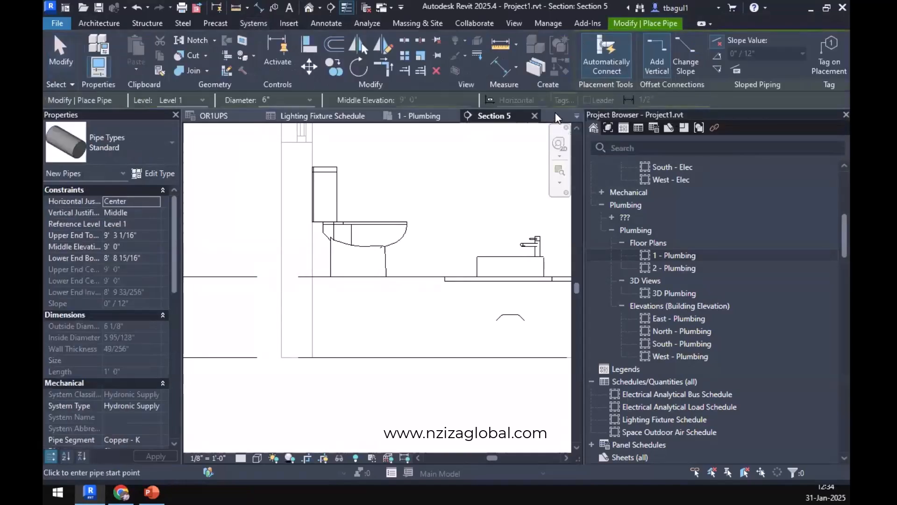
pyautogui.click(150, 150)
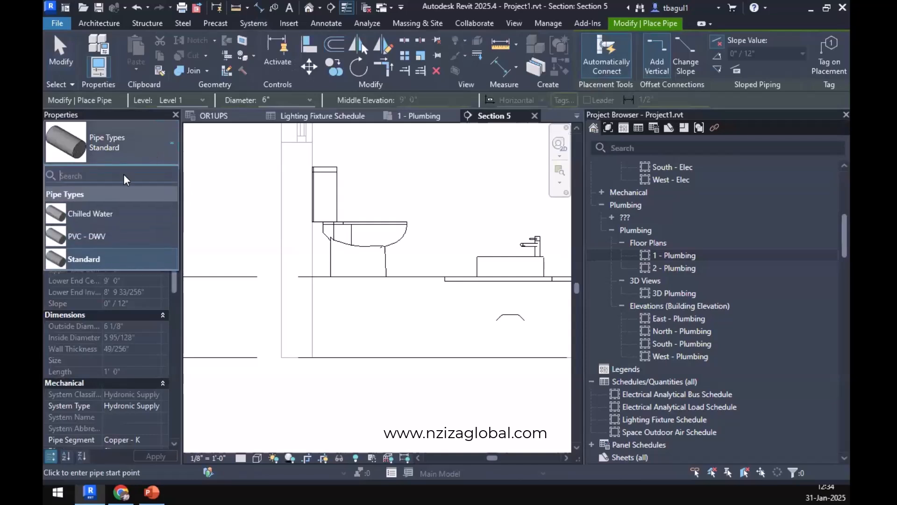
pyautogui.click(85, 259)
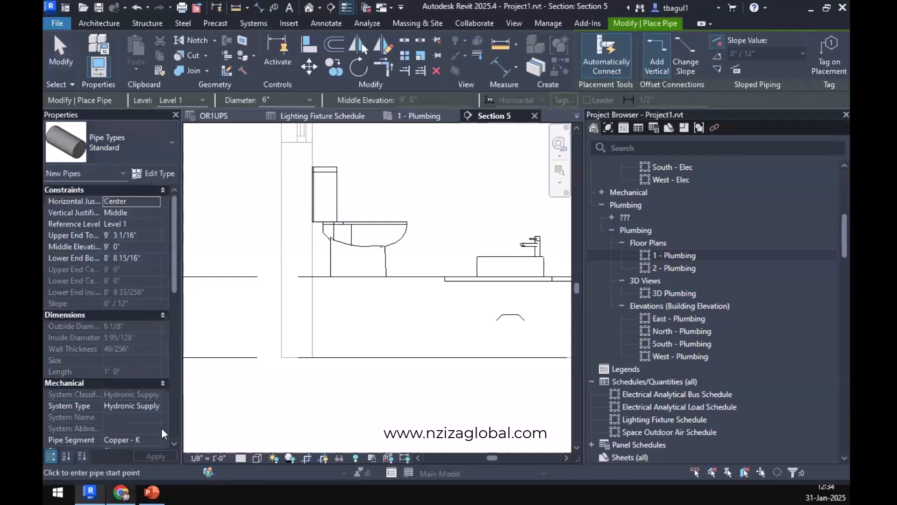
pyautogui.click(150, 402)
pyautogui.click(154, 404)
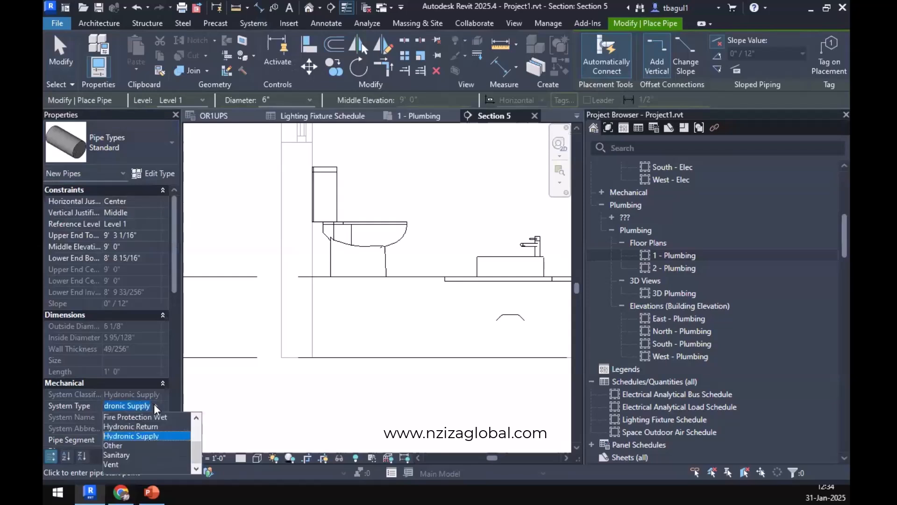
pyautogui.click(119, 455)
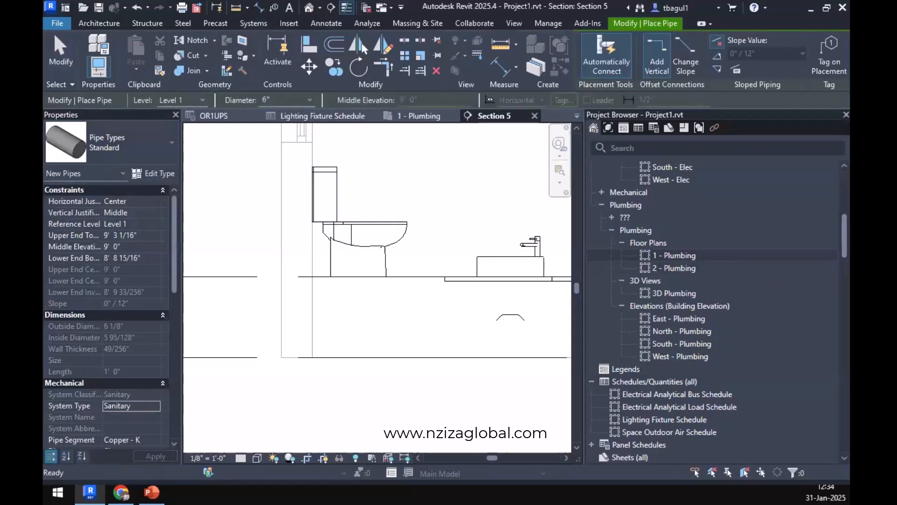
# Draw a 6" vertical sanitary pipe from floor level beneath the Level 1 water closet to about 10" below Level 1.
pyautogui.click(352, 276)
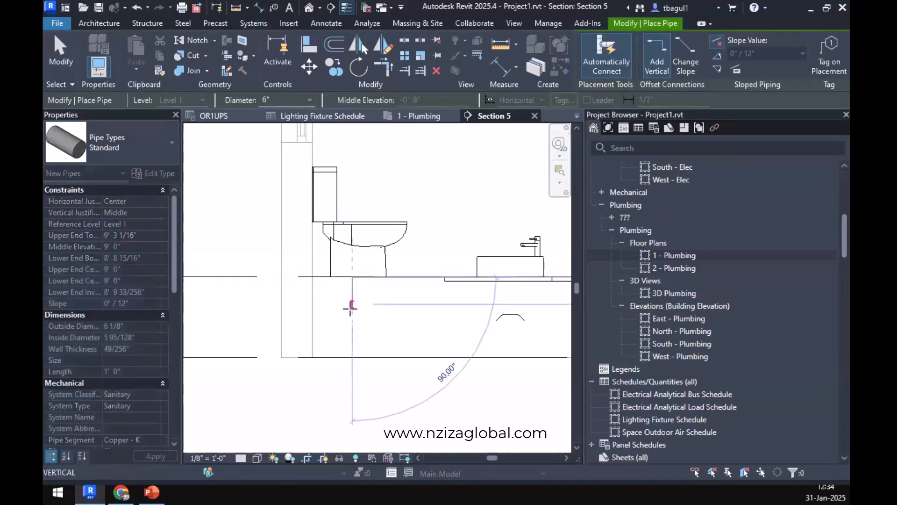
pyautogui.click(351, 311)
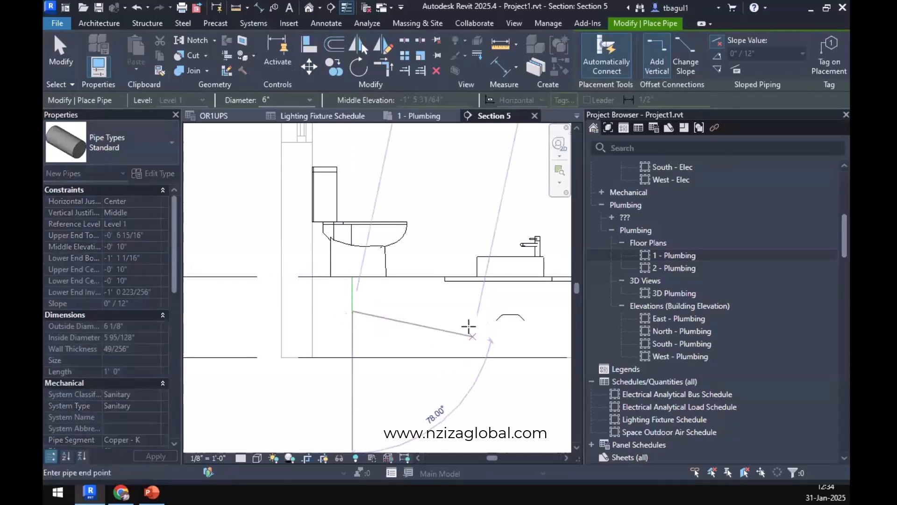
pyautogui.moveTo(466, 337); pyautogui.dragTo(387, 346, button='middle')
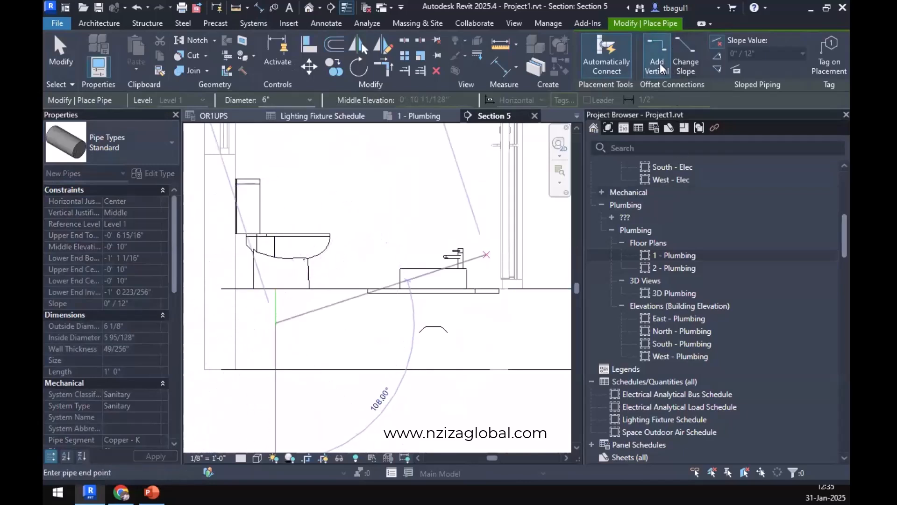
# Continue the pipe about 13' beneath the floor past the washbasin, sloping down at 1/4" / 12", and finish the run.
pyautogui.click(717, 71)
pyautogui.click(775, 55)
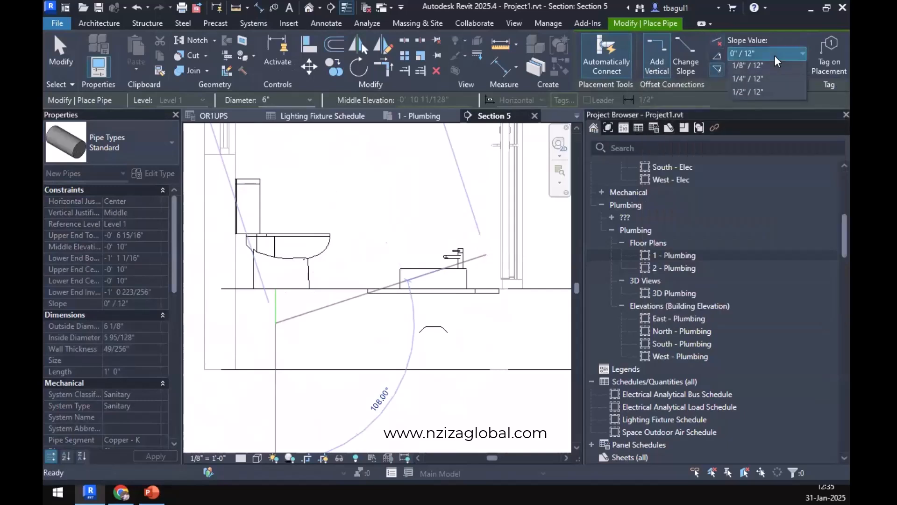
pyautogui.click(768, 94)
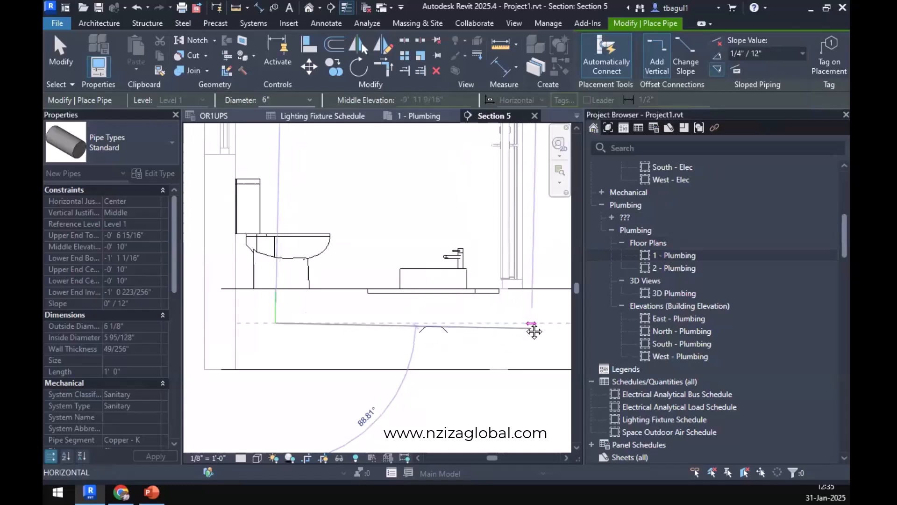
pyautogui.scroll(-3, 532, 331)
pyautogui.scroll(-2, 424, 334)
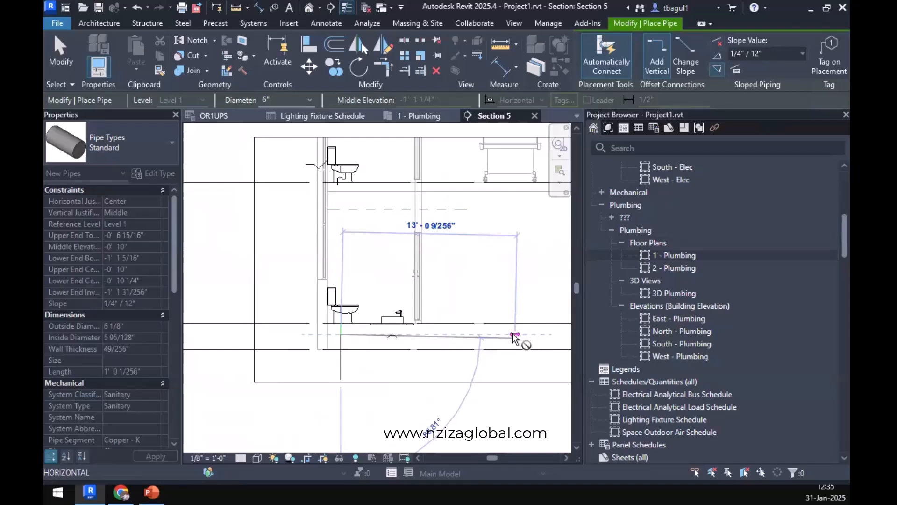
pyautogui.click(514, 334)
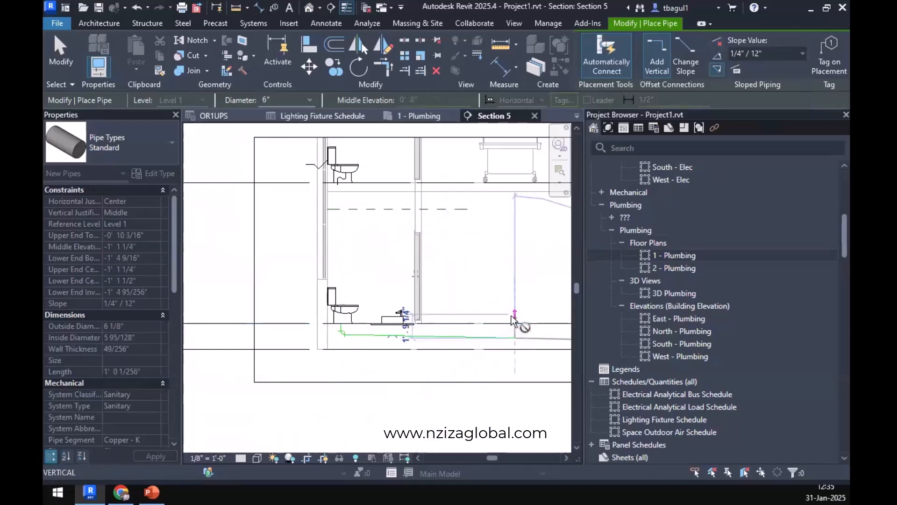
pyautogui.press('Escape')
pyautogui.press('Escape')
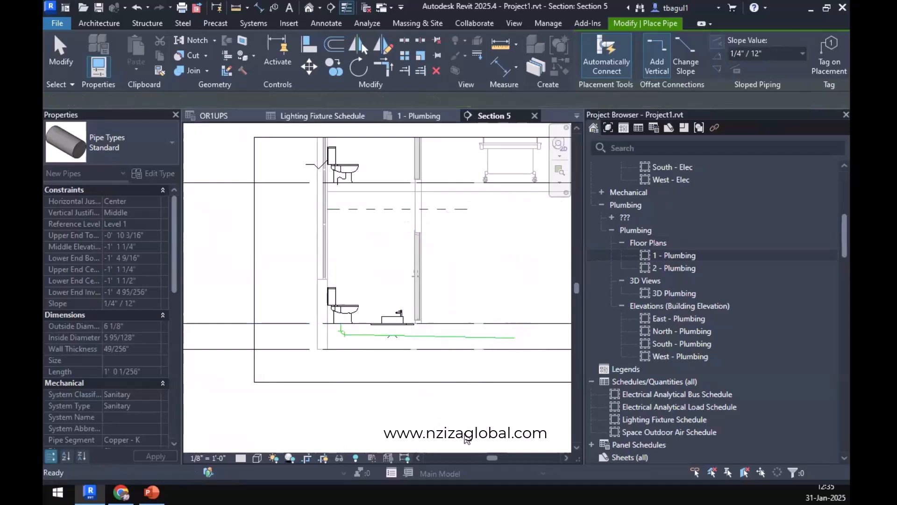
# Convert the elbow beneath the Level 1 water closet to a tee with its open end facing the wall behind the fixture.
pyautogui.scroll(6, 359, 325)
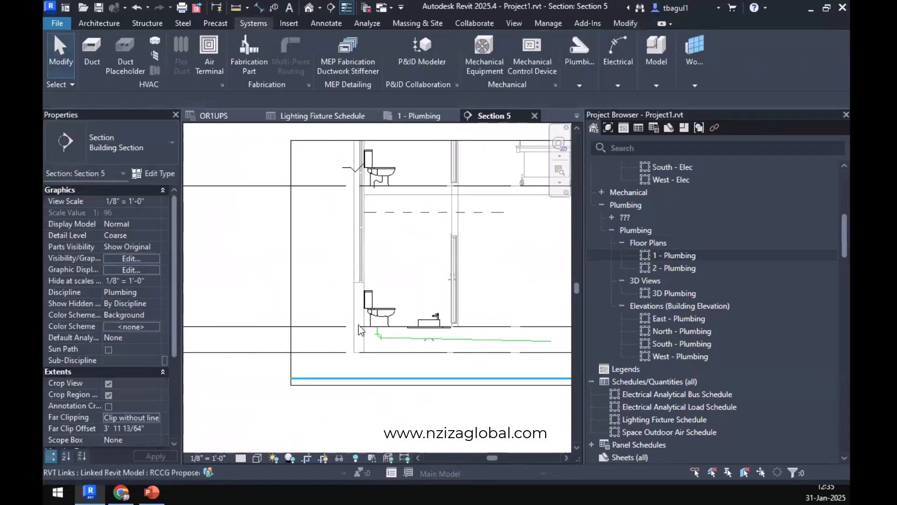
pyautogui.click(427, 344)
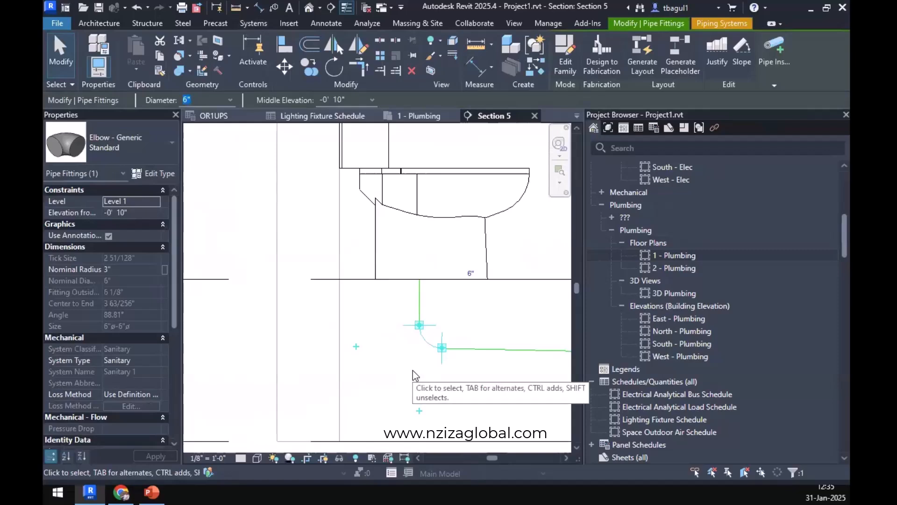
pyautogui.scroll(-4, 413, 370)
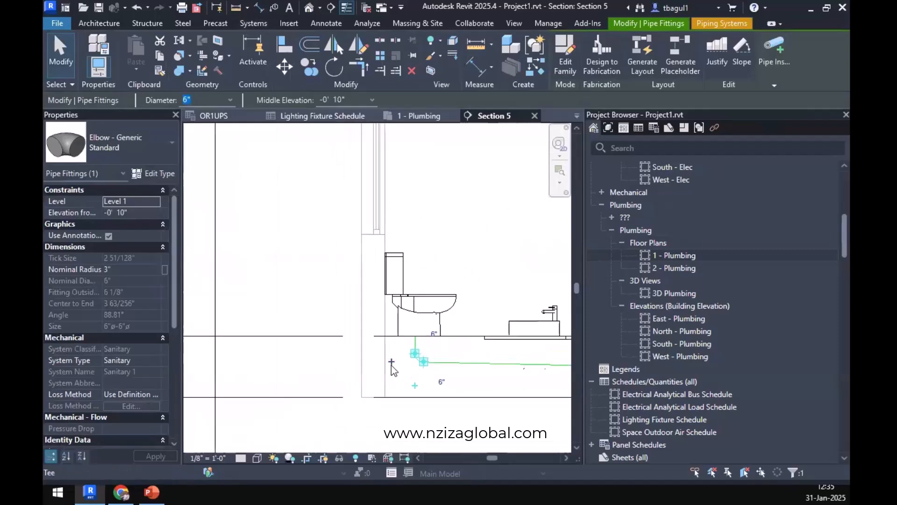
pyautogui.click(391, 366)
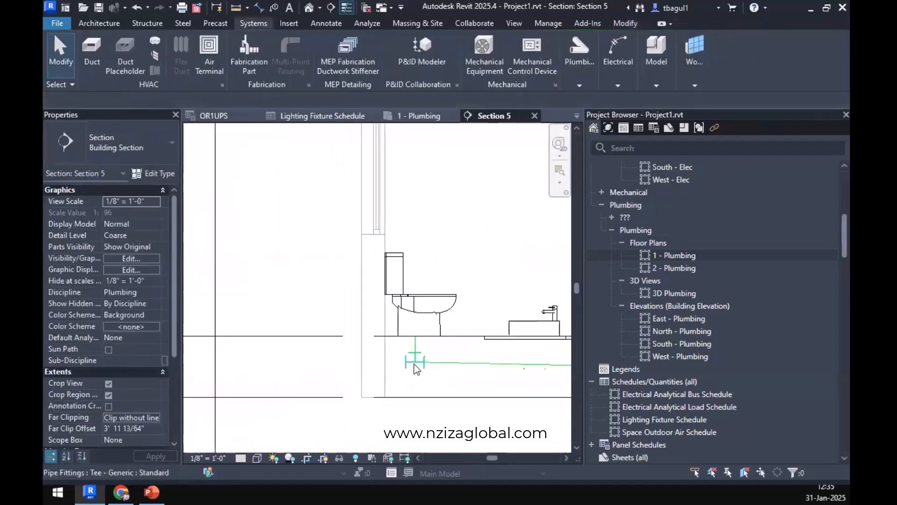
# Draw a 6" sanitary pipe from the tee's open end into the wall behind the water closet, sloping up at 1/4" / 12".
pyautogui.click(406, 364)
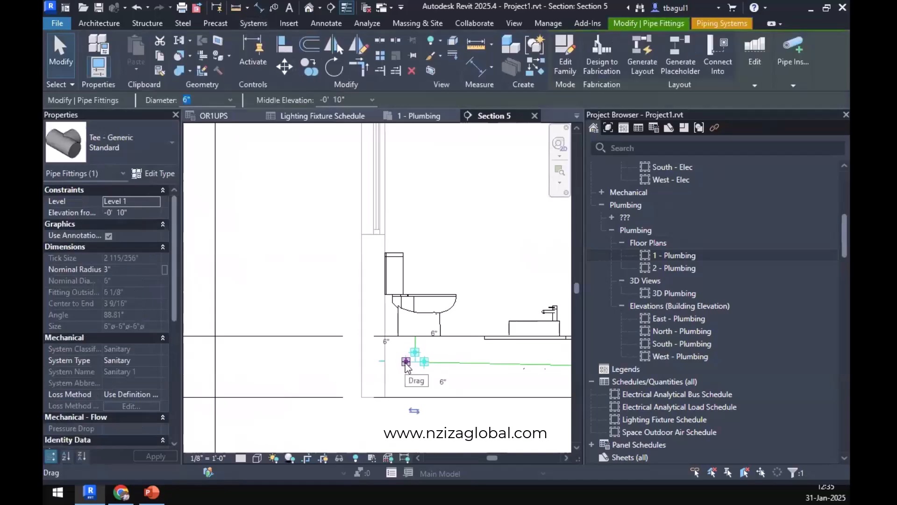
pyautogui.rightClick(406, 365)
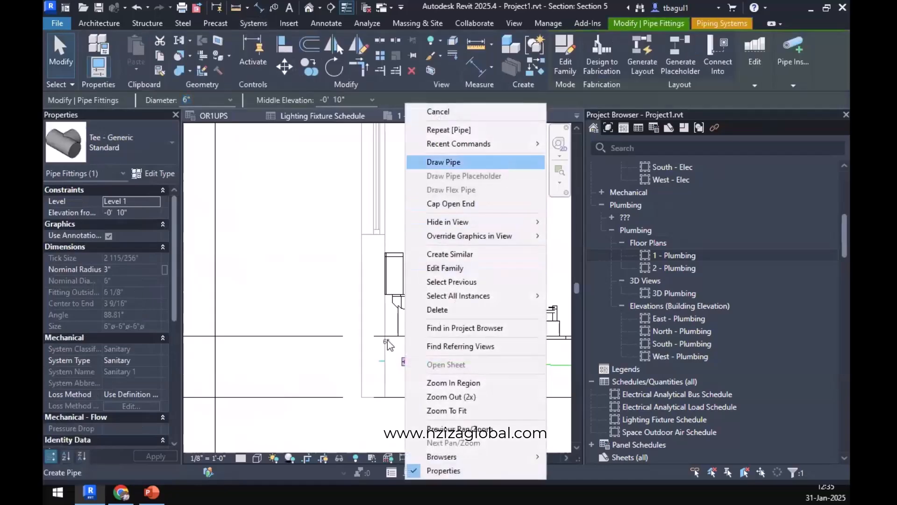
pyautogui.click(504, 164)
pyautogui.scroll(3, 374, 380)
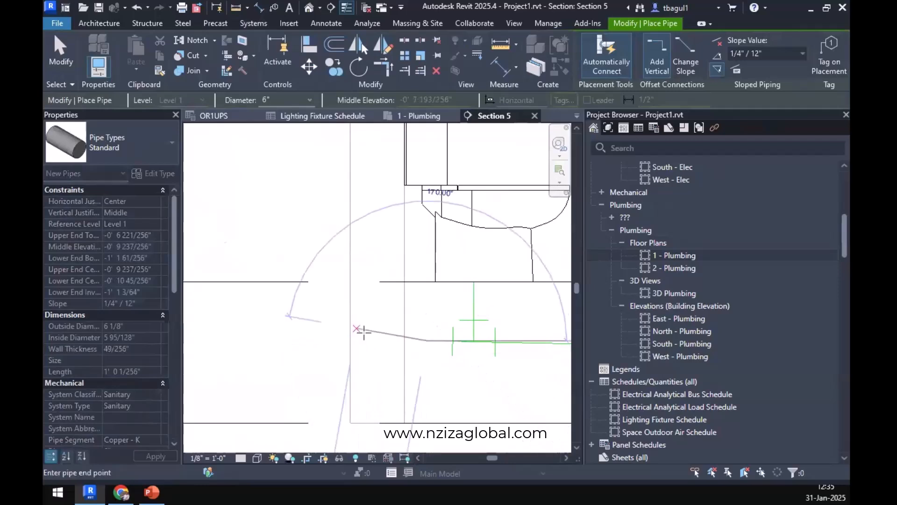
pyautogui.click(427, 340)
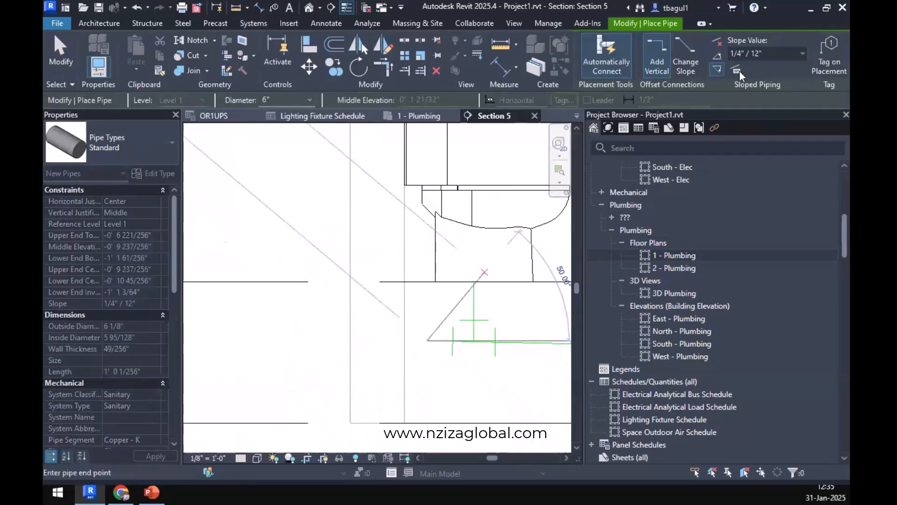
pyautogui.click(717, 57)
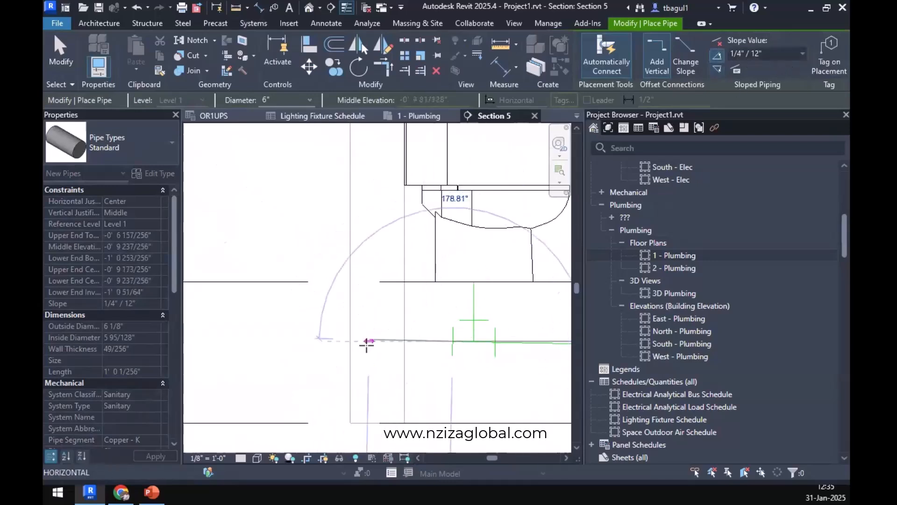
pyautogui.click(375, 339)
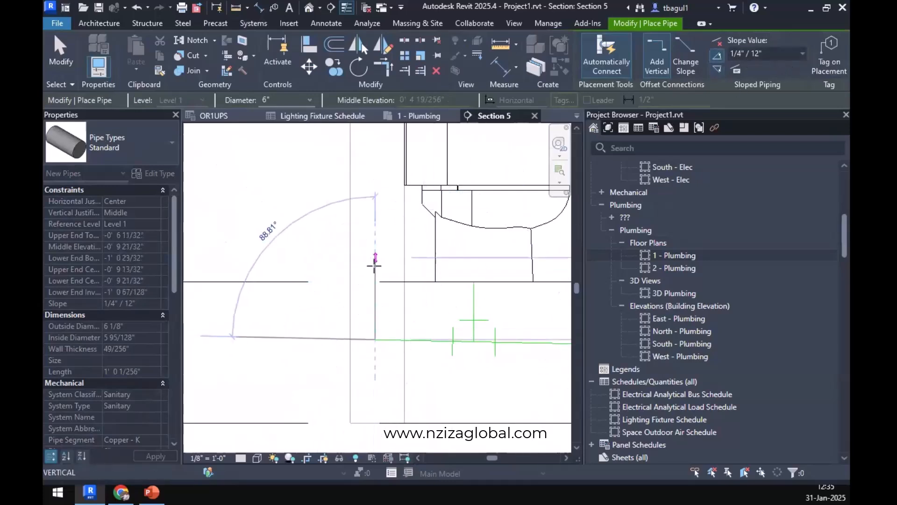
# Turn the pipe vertically upward inside the wall to about 3" above Level 1 and end pipe placement.
pyautogui.click(375, 265)
pyautogui.press('Escape')
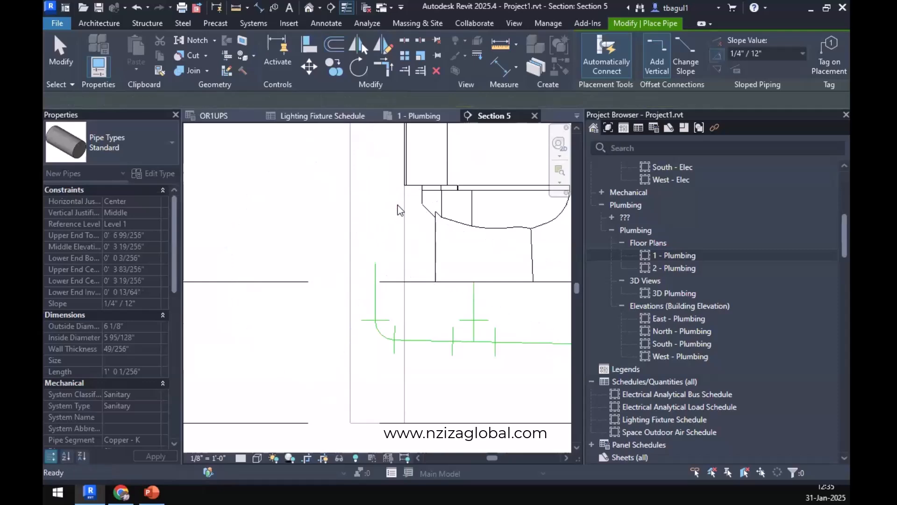
pyautogui.press('Escape')
# Start a new pipe in the section and set its system type to Vent.
pyautogui.moveTo(577, 73)
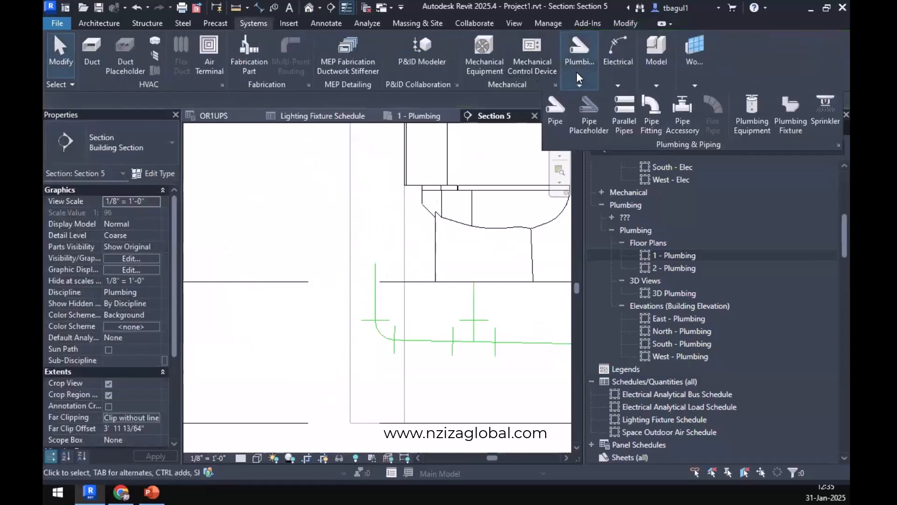
pyautogui.click(562, 113)
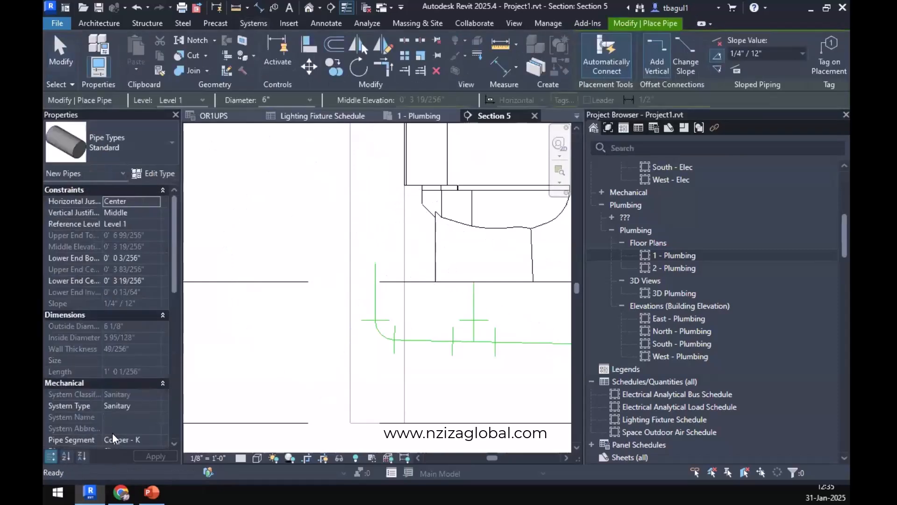
pyautogui.click(133, 406)
pyautogui.click(155, 406)
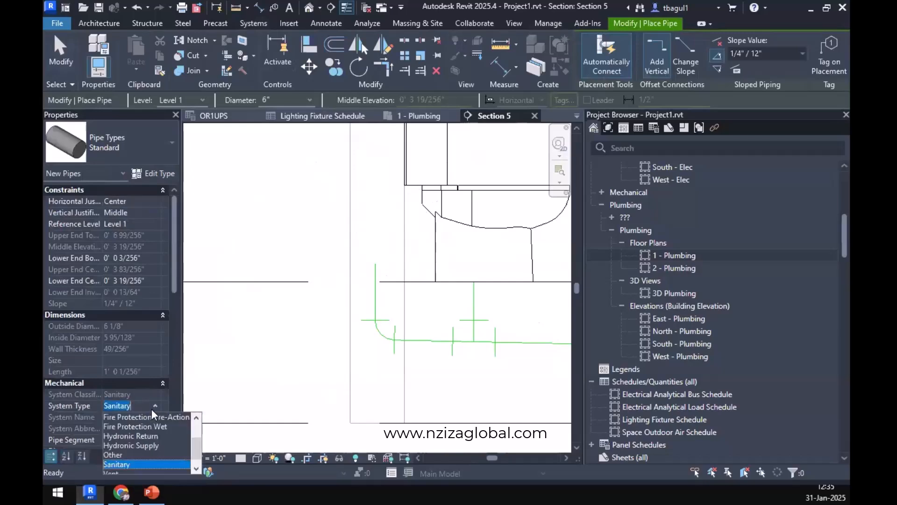
pyautogui.click(123, 463)
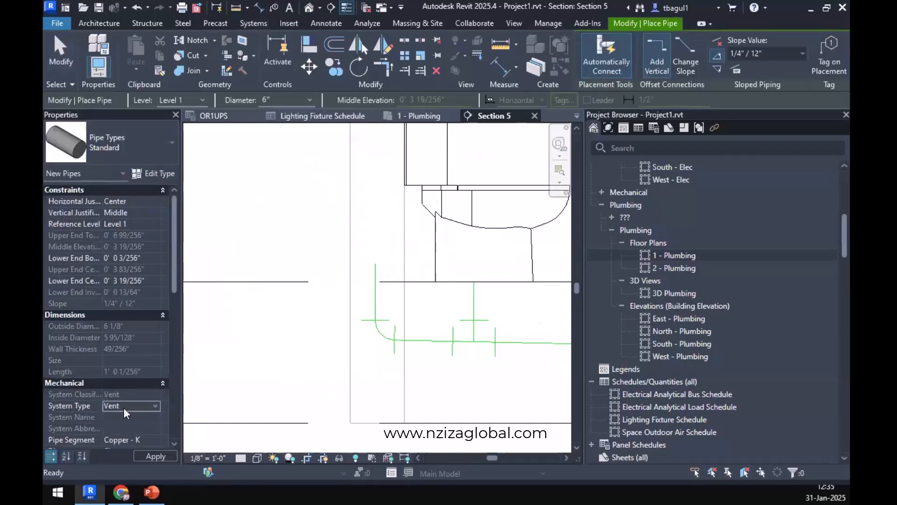
# Examine the new pipe's available pipe segments, the Standard type's properties and the remaining pipe parameters.
pyautogui.scroll(-1, 127, 425)
pyautogui.click(139, 414)
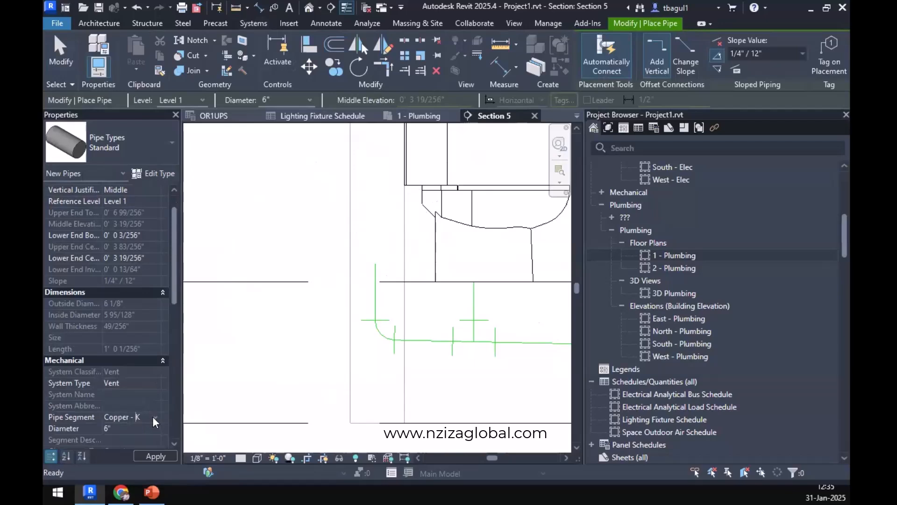
pyautogui.click(152, 416)
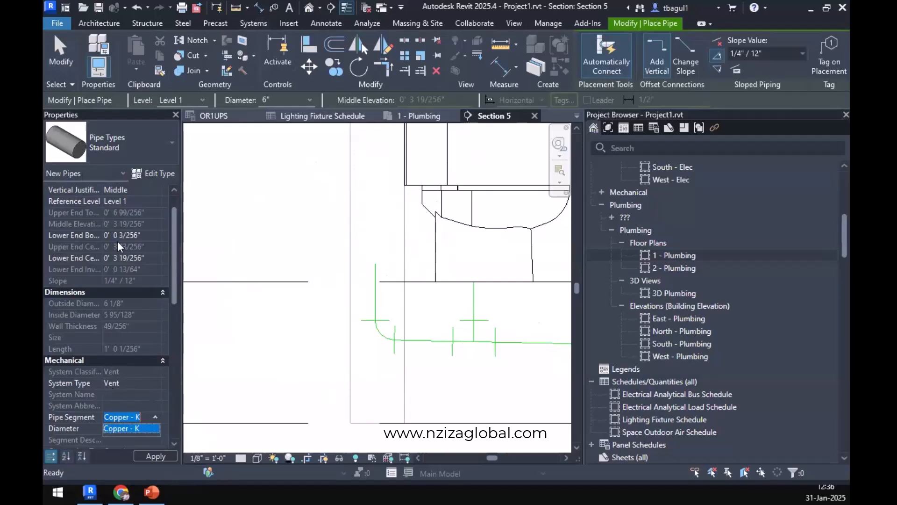
pyautogui.click(155, 174)
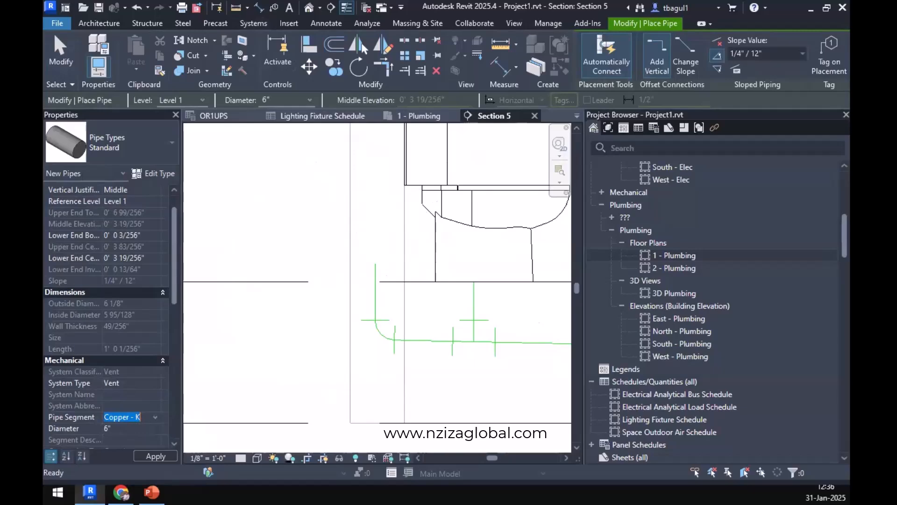
pyautogui.click(153, 173)
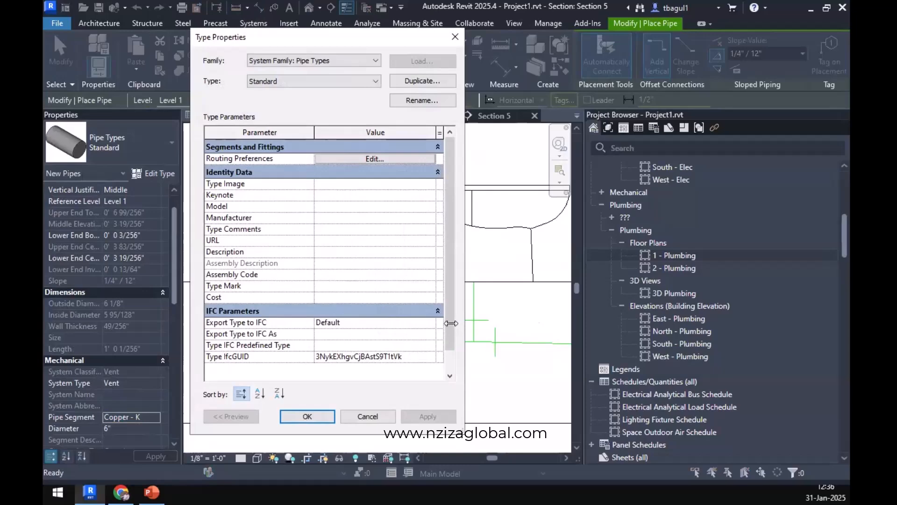
pyautogui.click(455, 37)
pyautogui.scroll(-4, 122, 336)
pyautogui.click(134, 291)
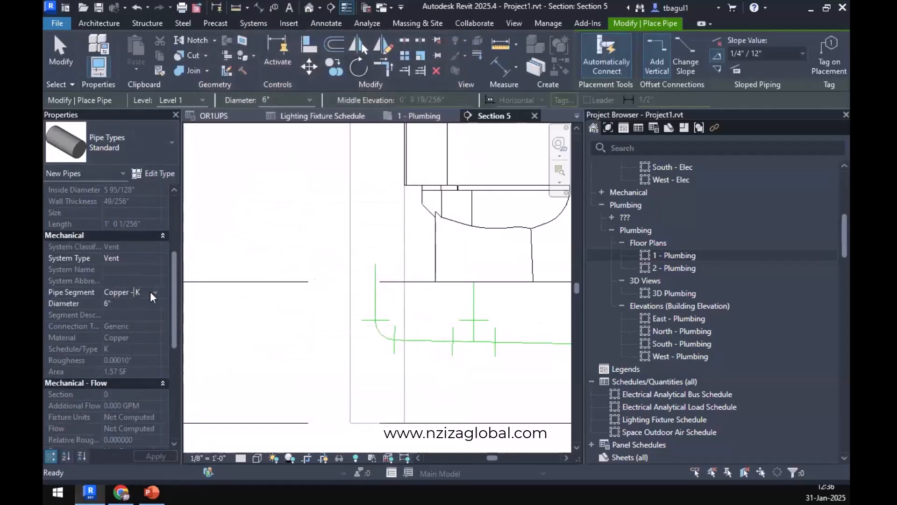
pyautogui.scroll(-8, 123, 381)
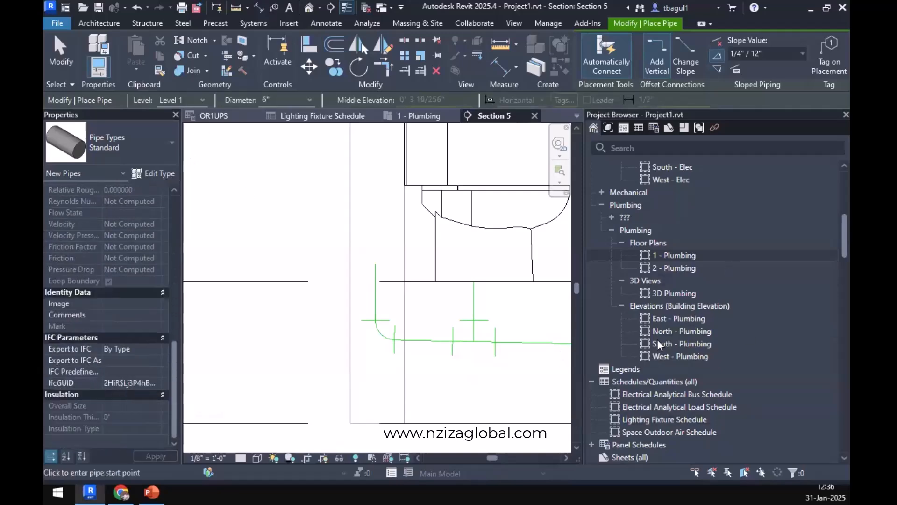
pyautogui.scroll(-10, 657, 337)
pyautogui.scroll(-8, 658, 333)
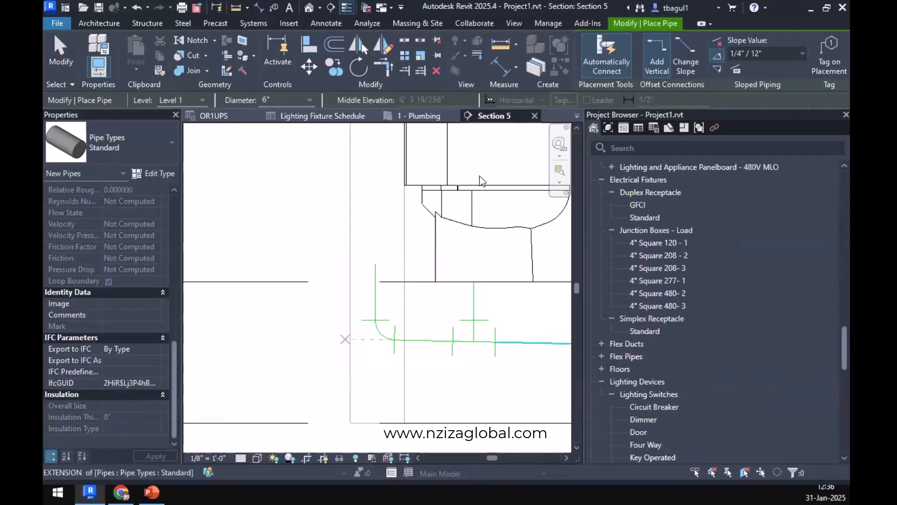
pyautogui.scroll(8, 120, 407)
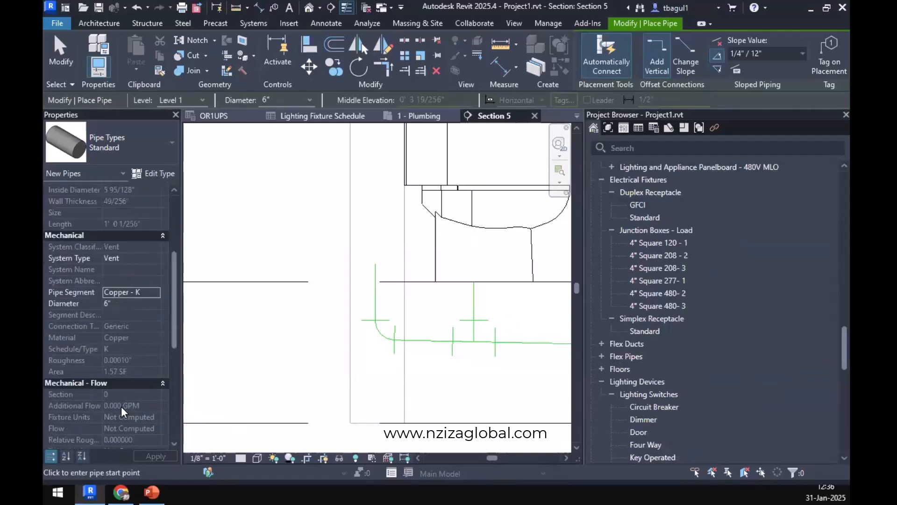
# Leave pipe placement and duplicate the Sanitary type in the Piping System family.
pyautogui.scroll(-1, 608, 355)
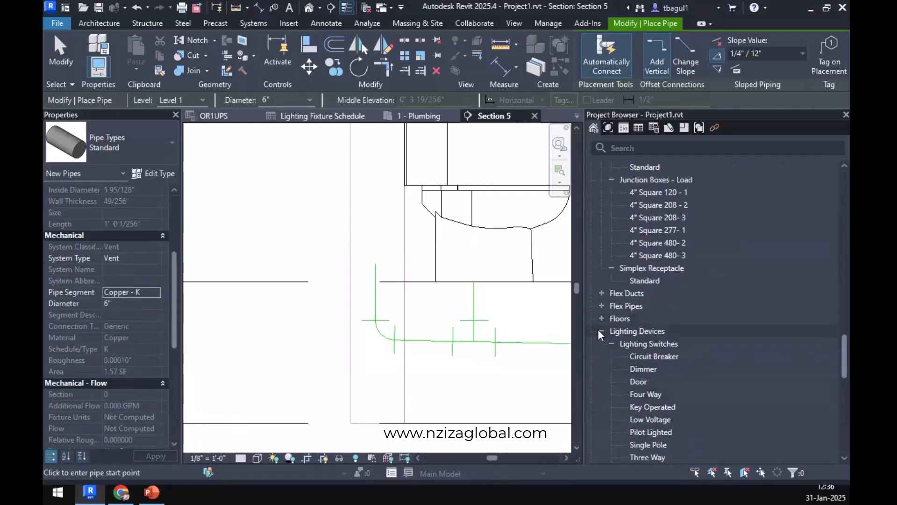
pyautogui.click(601, 331)
pyautogui.click(602, 344)
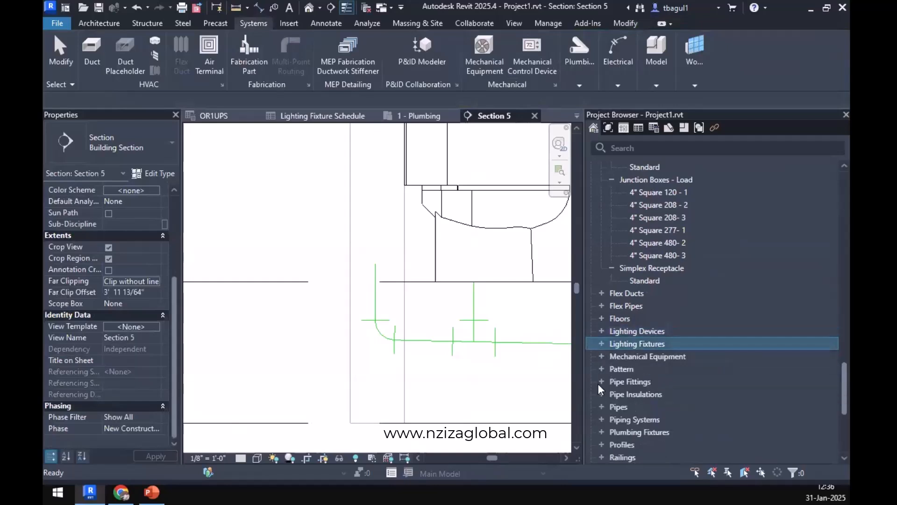
pyautogui.click(602, 419)
pyautogui.scroll(-1, 617, 403)
pyautogui.click(612, 406)
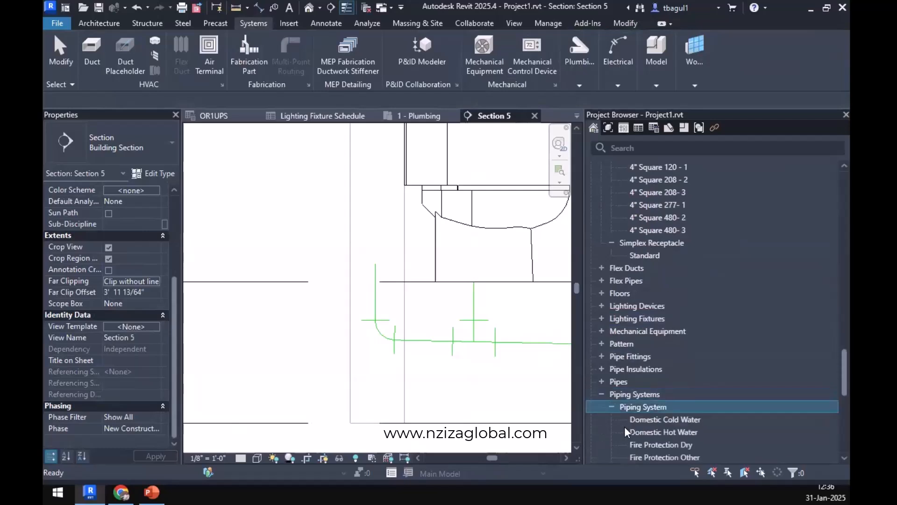
pyautogui.scroll(-6, 628, 414)
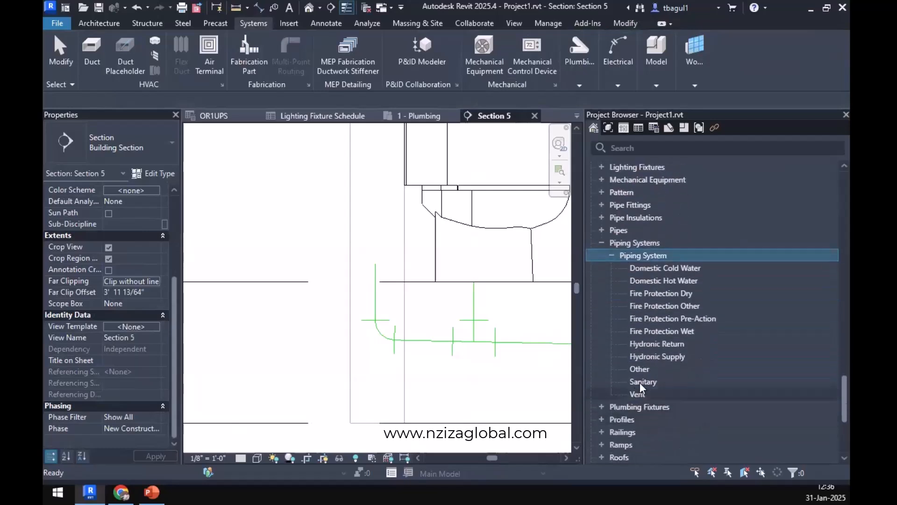
pyautogui.rightClick(640, 382)
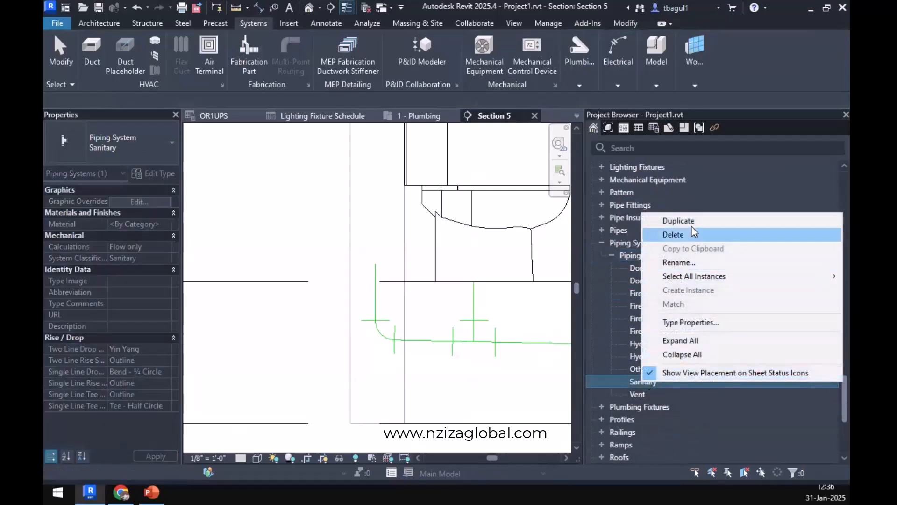
pyautogui.click(679, 221)
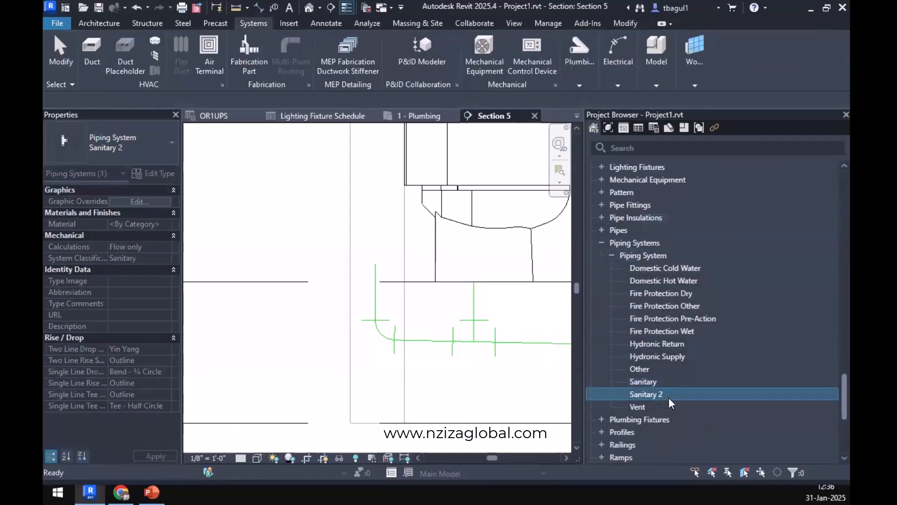
# Set the material of the Sanitary 2 piping system type to Polyvinyl Chloride - Rigid.
pyautogui.rightClick(651, 394)
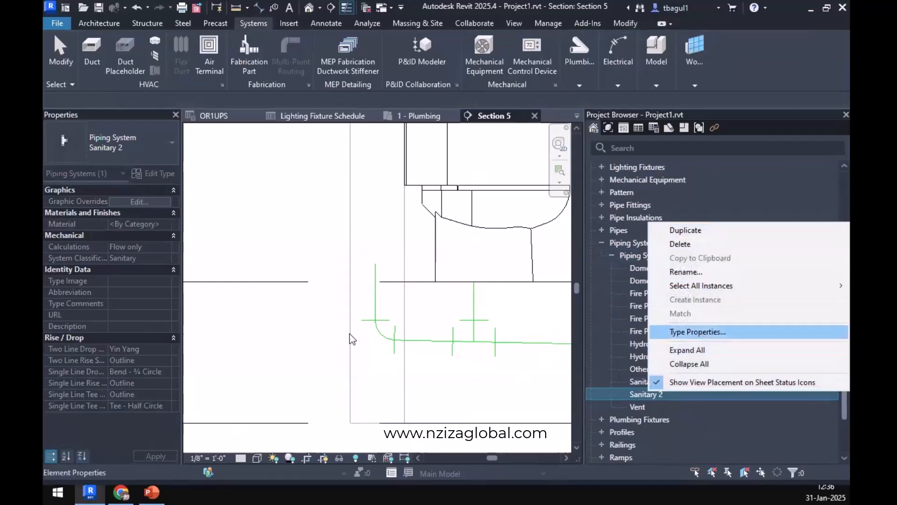
pyautogui.click(673, 331)
pyautogui.scroll(-1, 333, 322)
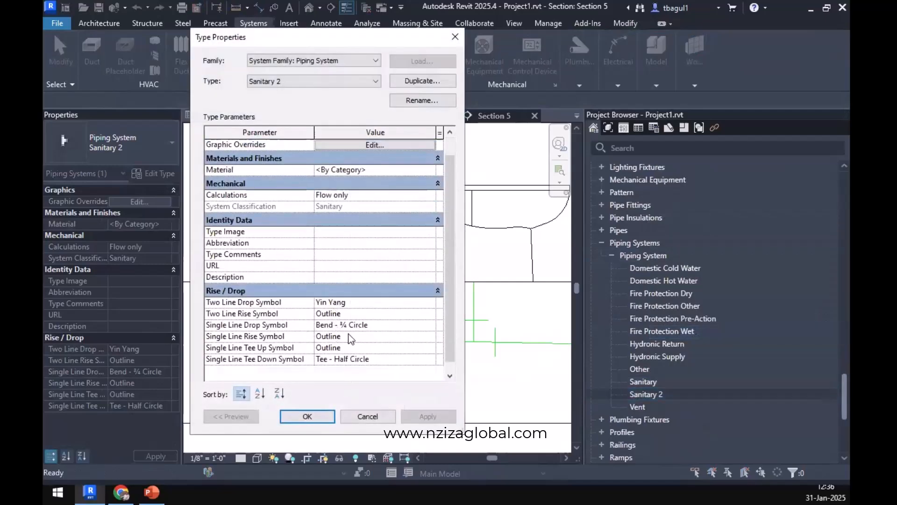
pyautogui.scroll(1, 350, 337)
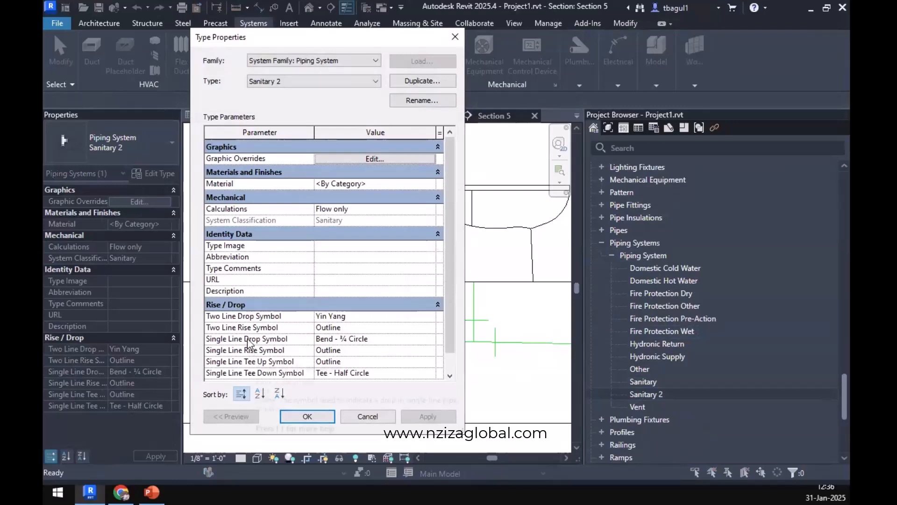
pyautogui.click(429, 184)
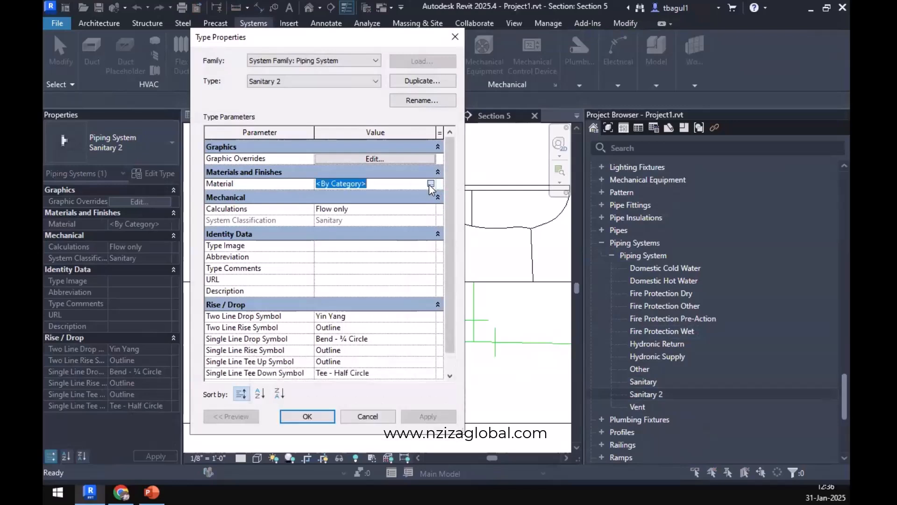
pyautogui.click(431, 185)
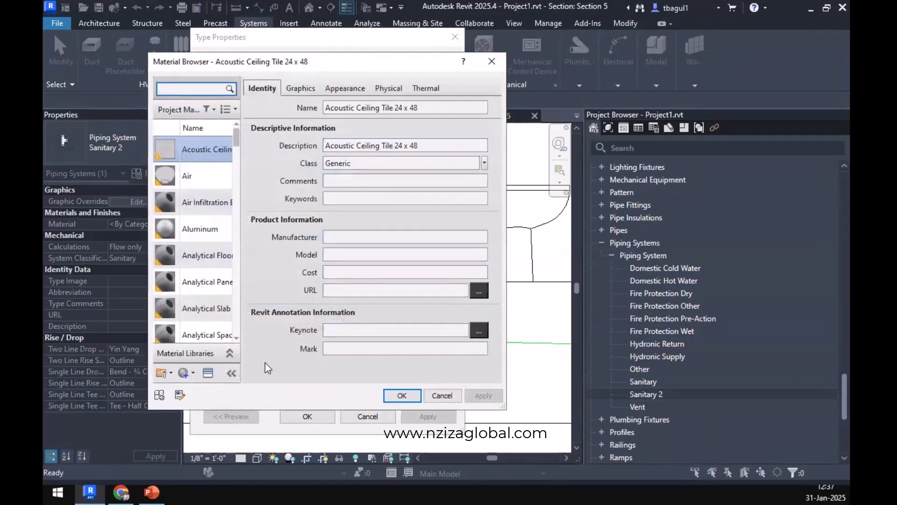
pyautogui.scroll(-8, 212, 235)
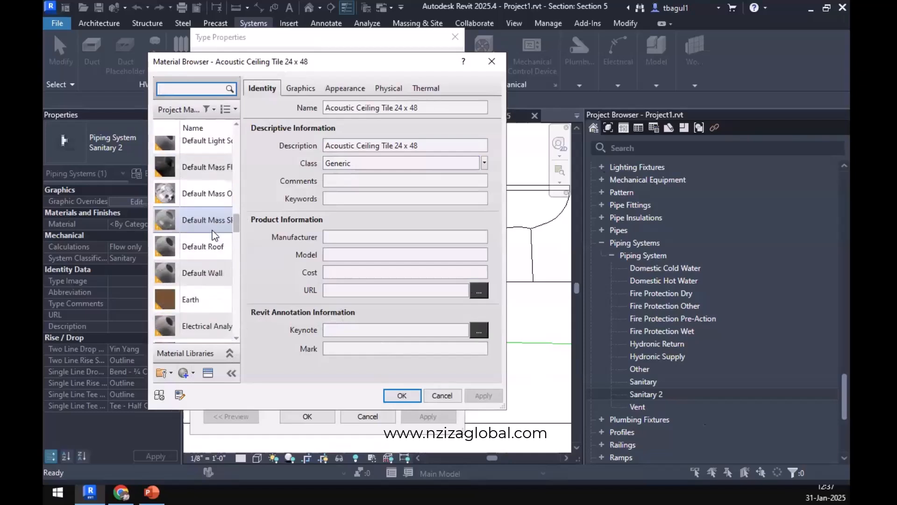
pyautogui.scroll(-10, 213, 230)
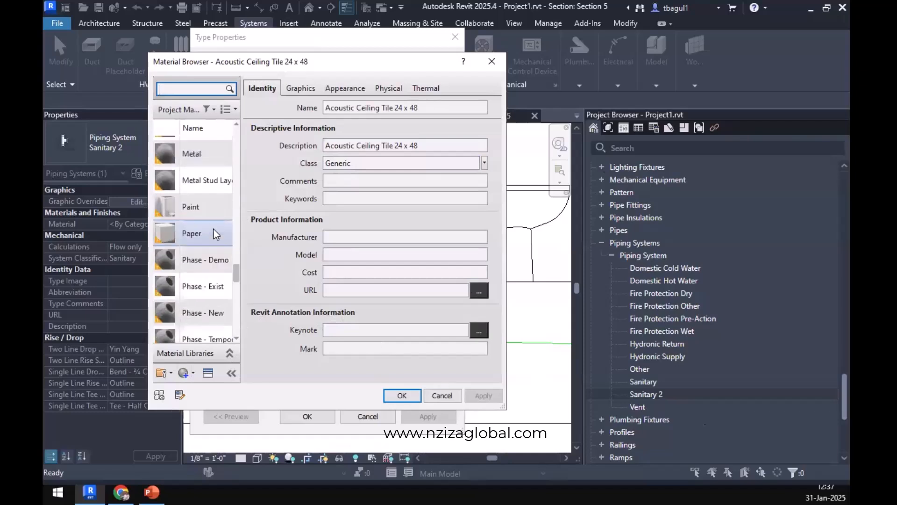
pyautogui.scroll(-5, 214, 228)
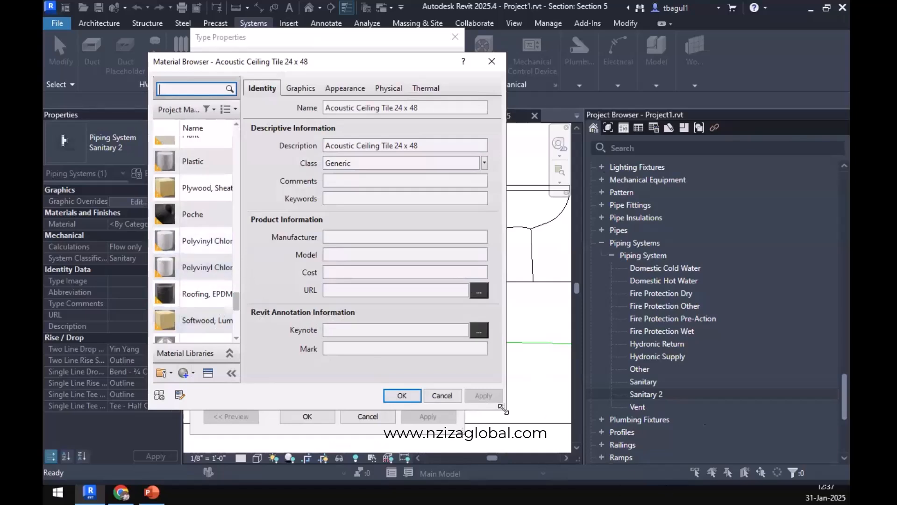
pyautogui.moveTo(503, 409); pyautogui.dragTo(759, 443)
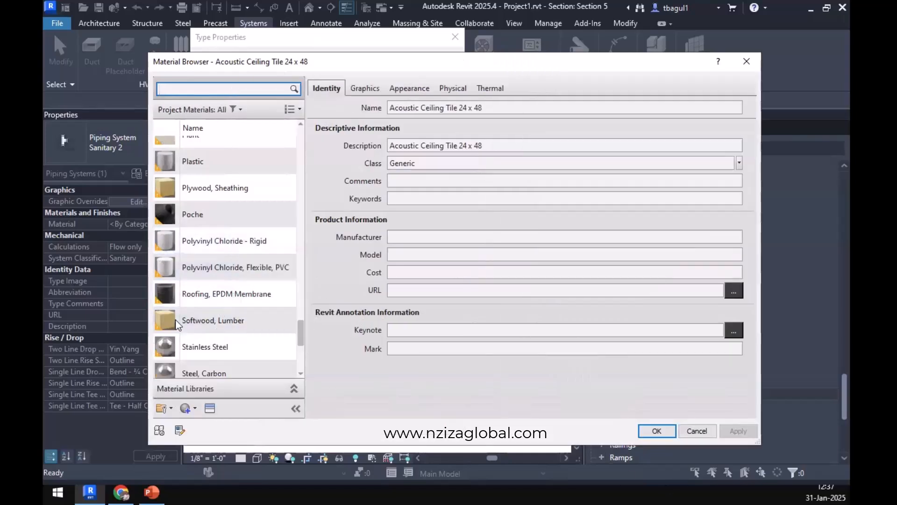
pyautogui.click(251, 242)
pyautogui.click(654, 430)
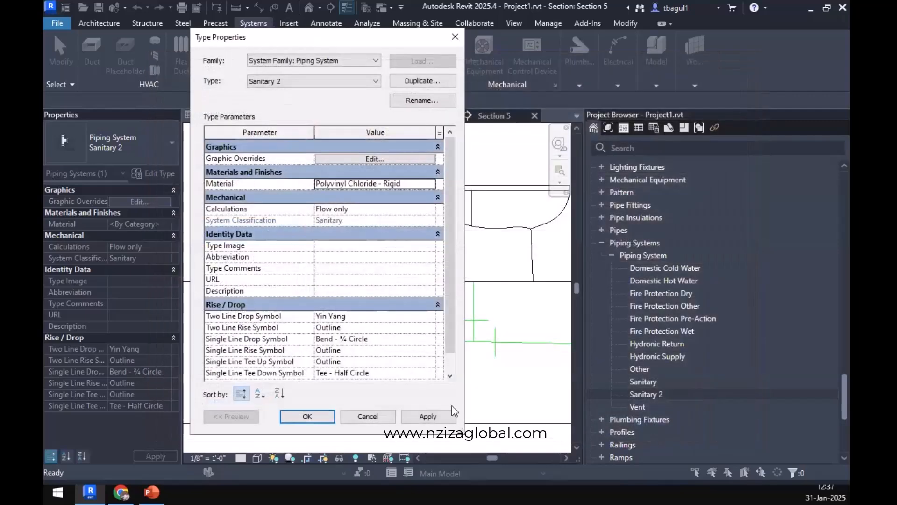
pyautogui.click(316, 415)
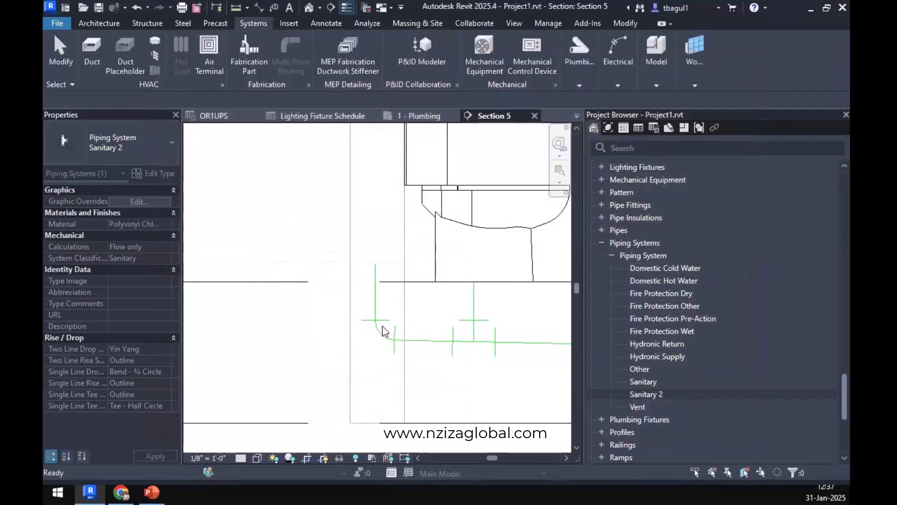
# Change the system type of the sloped pipe between the elbow and the tee behind the water closet to Sanitary 2.
pyautogui.click(371, 304)
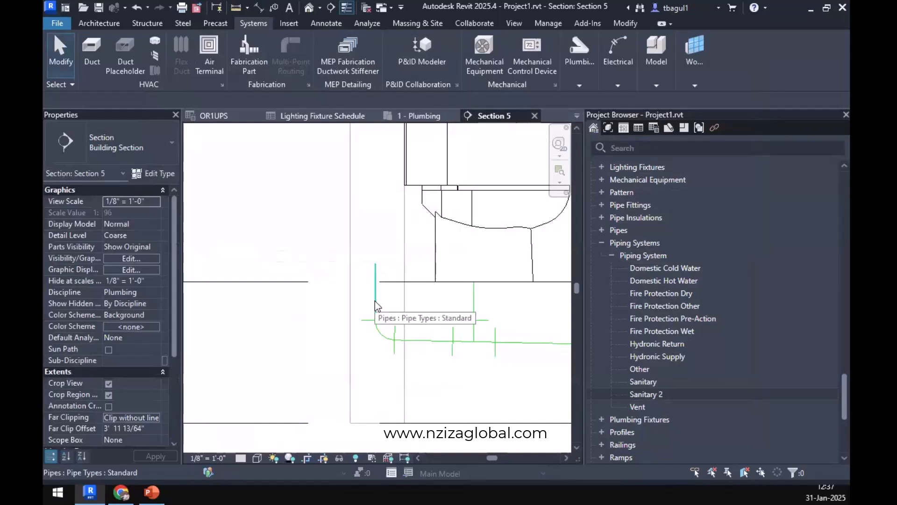
pyautogui.press('Tab')
pyautogui.press('Tab')
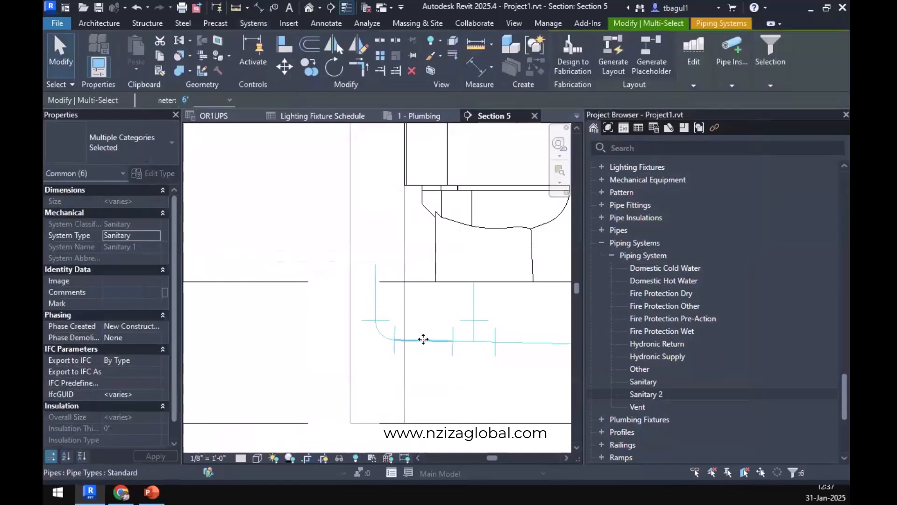
pyautogui.click(423, 339)
pyautogui.click(159, 145)
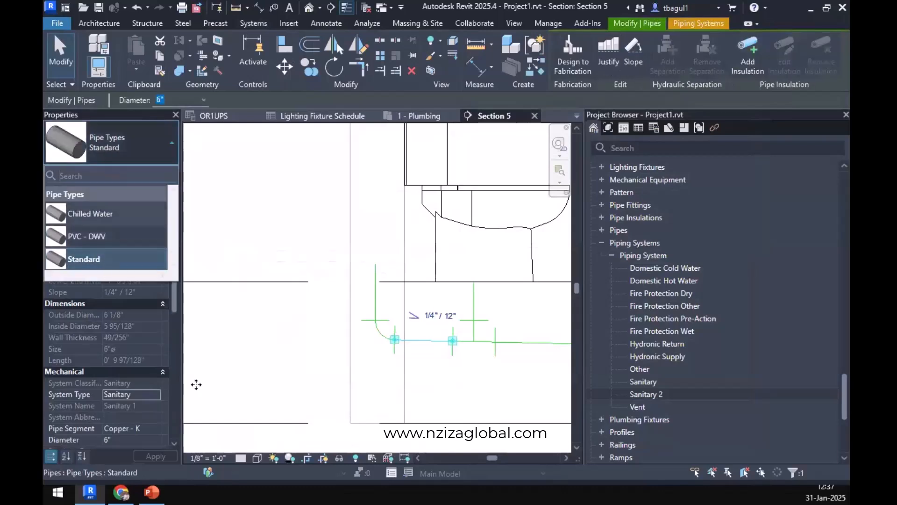
pyautogui.click(155, 394)
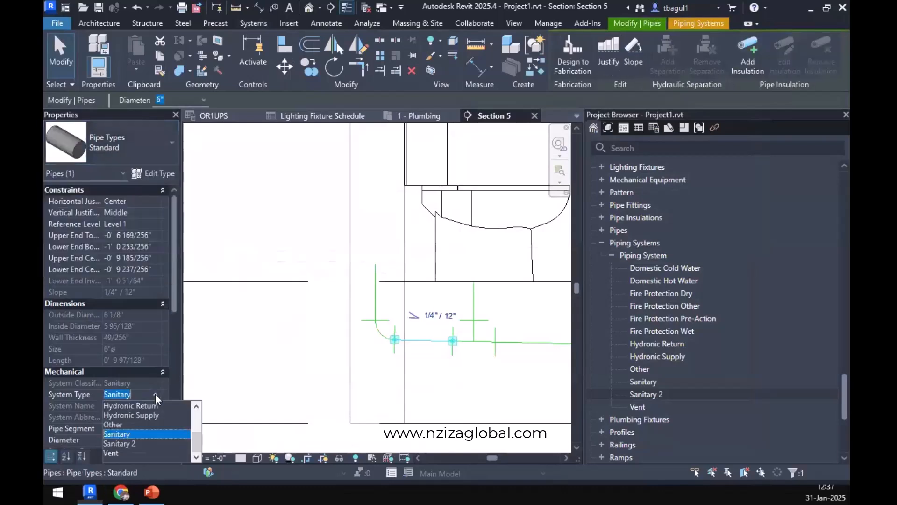
pyautogui.click(122, 442)
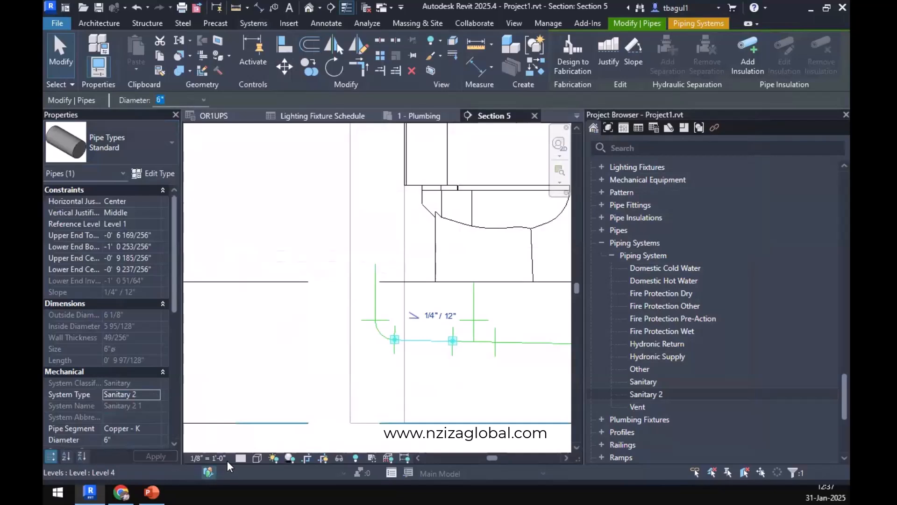
pyautogui.click(452, 394)
pyautogui.scroll(-2, 451, 392)
pyautogui.moveTo(451, 393); pyautogui.dragTo(396, 367, button='middle')
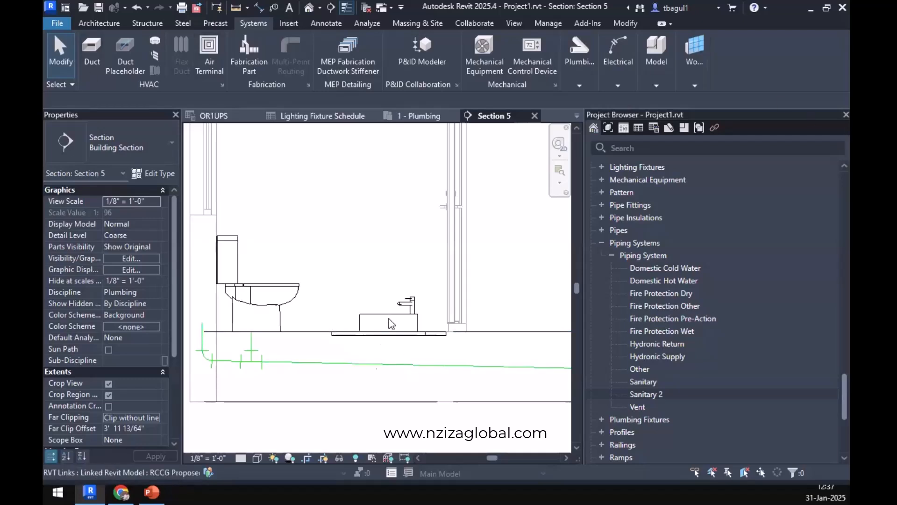
# In the 1 - Plumbing floor plan, cut a building section across the toilet room through the washbasin, facing the water closet.
pyautogui.scroll(3, 389, 319)
pyautogui.moveTo(463, 273); pyautogui.dragTo(507, 193, button='middle')
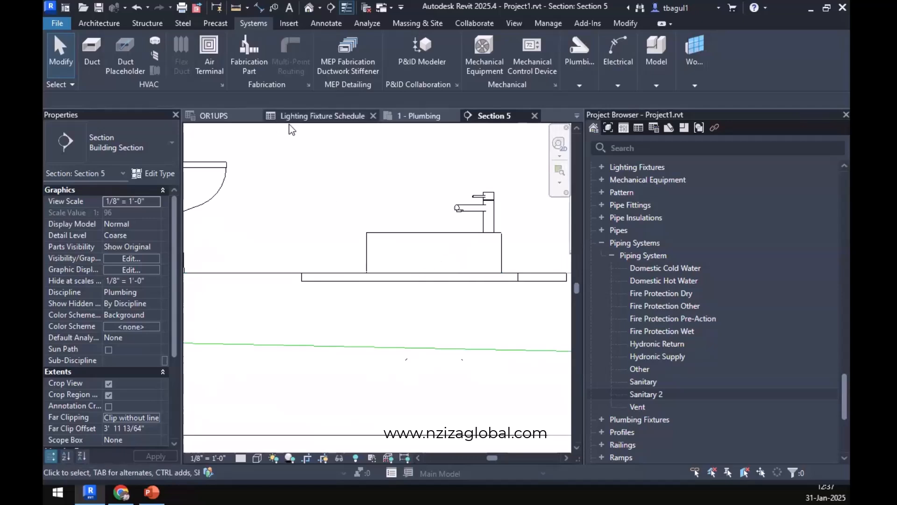
pyautogui.click(418, 116)
pyautogui.scroll(8, 351, 323)
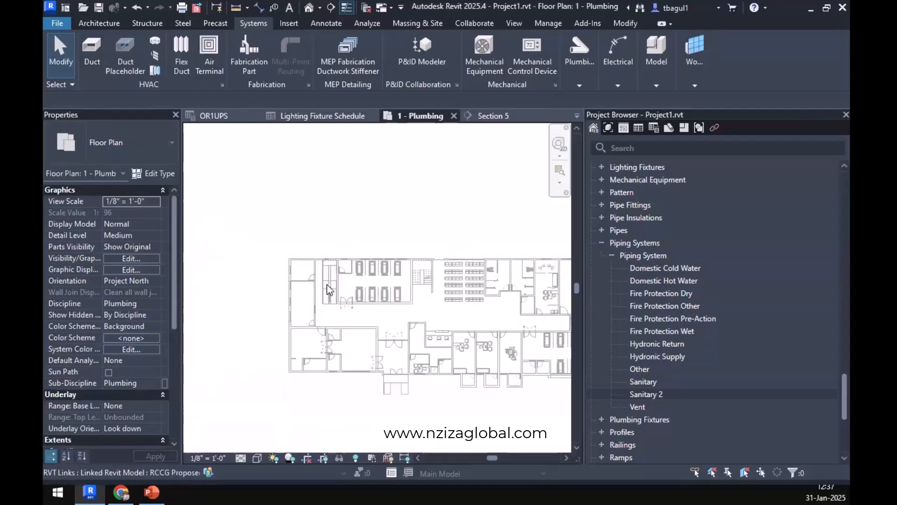
pyautogui.moveTo(380, 372); pyautogui.dragTo(402, 346, button='middle')
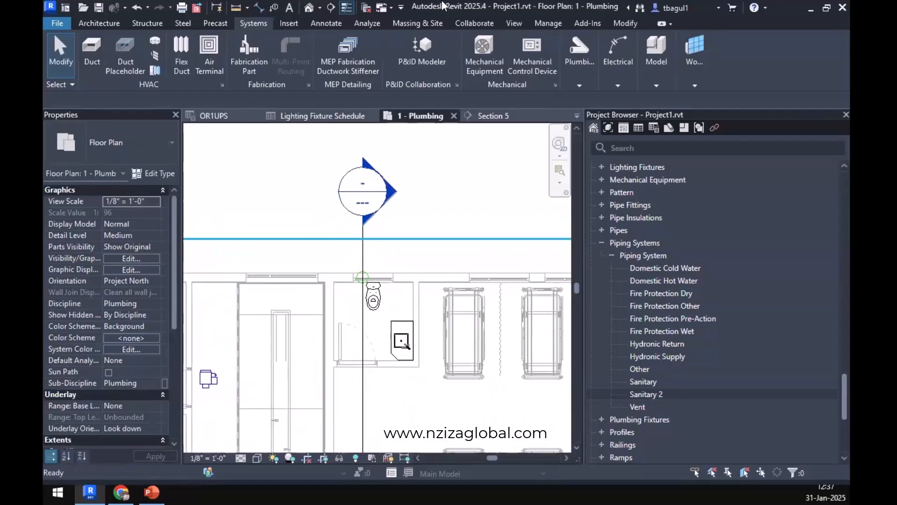
pyautogui.click(330, 8)
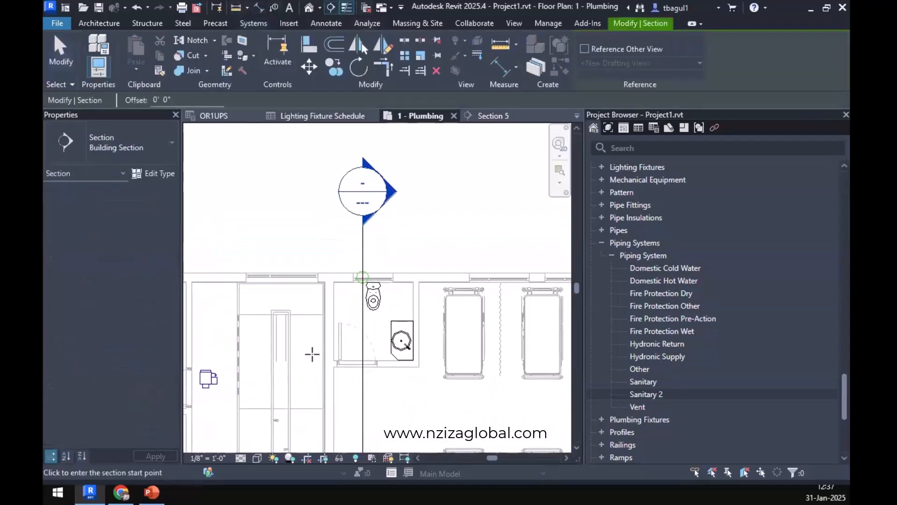
pyautogui.click(342, 347)
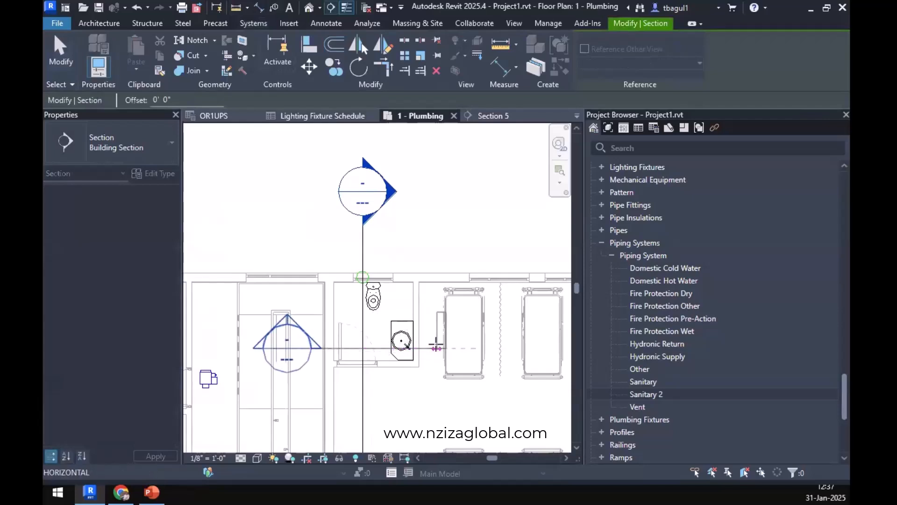
pyautogui.click(437, 349)
pyautogui.press('Escape')
# Open the view of the new section through the washbasin.
pyautogui.click(424, 348)
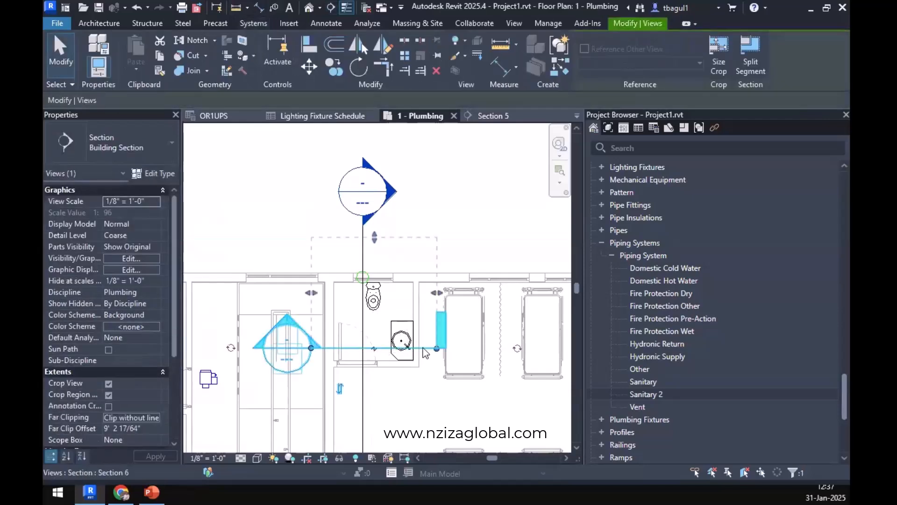
pyautogui.rightClick(424, 349)
pyautogui.click(459, 186)
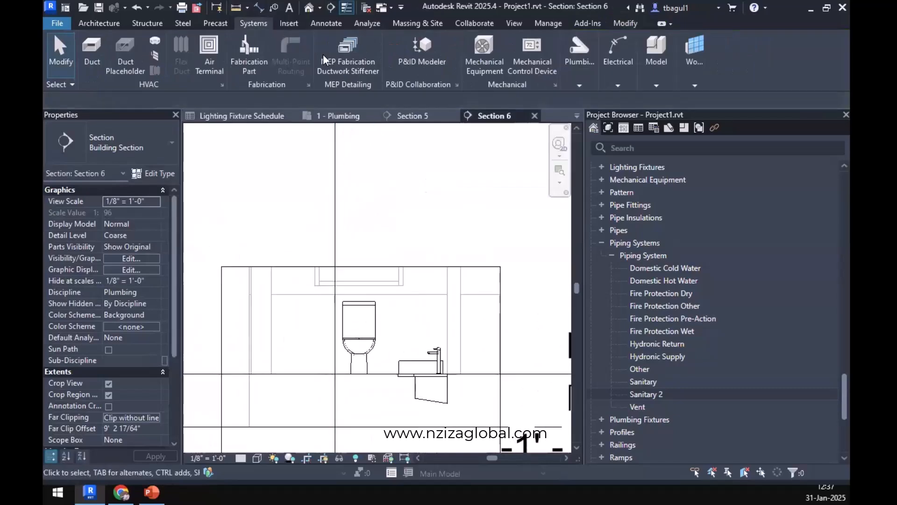
# Draw a vertical 6" pipe about 2' 9" long in the wall behind the washbasin, and switch the piping placement to slope down.
pyautogui.click(566, 66)
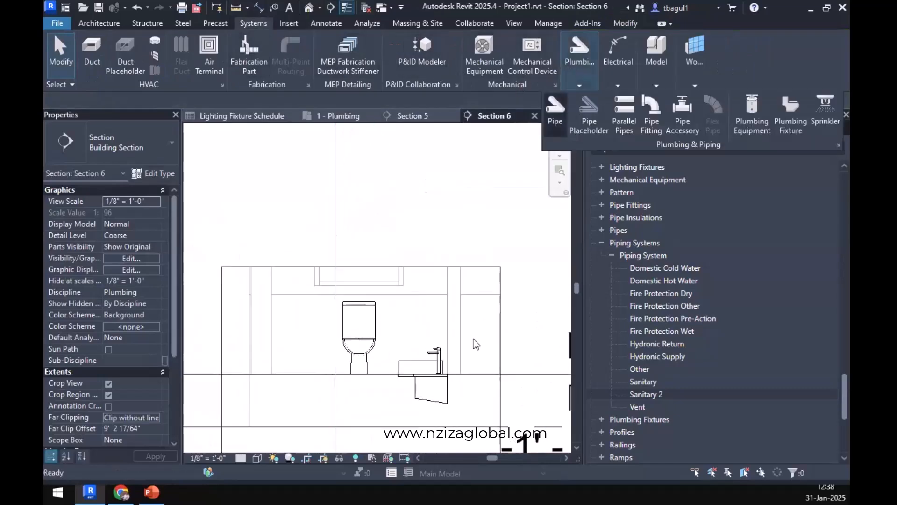
pyautogui.click(555, 116)
pyautogui.click(453, 319)
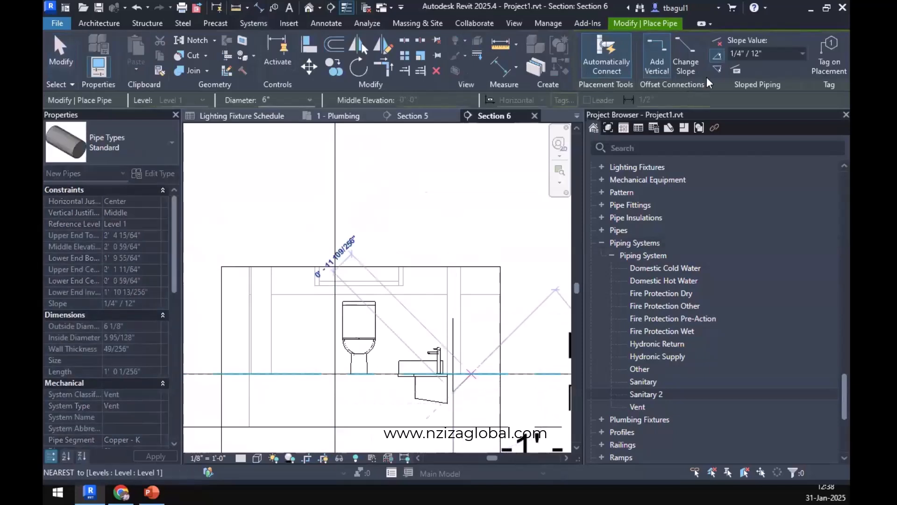
pyautogui.click(717, 70)
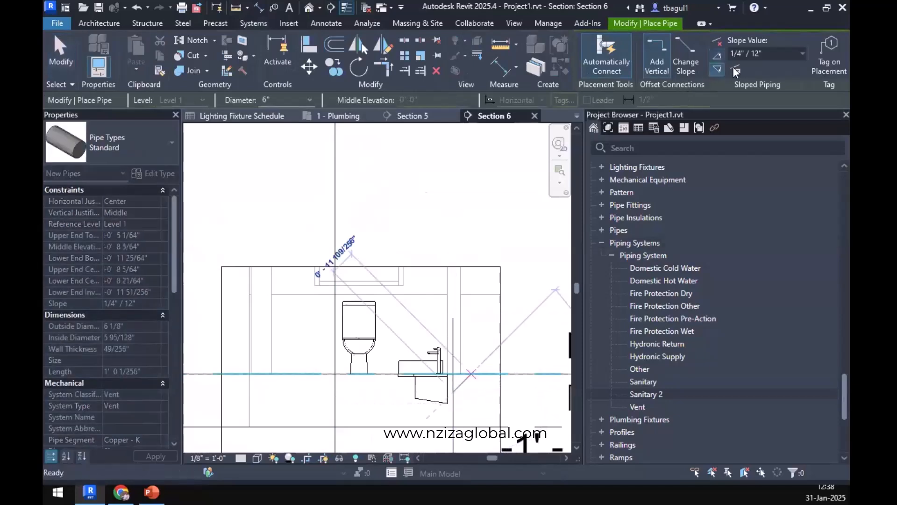
# Try to run a sloped branch from the vertical pipe's lower end toward the water closet, and undo it.
pyautogui.click(355, 406)
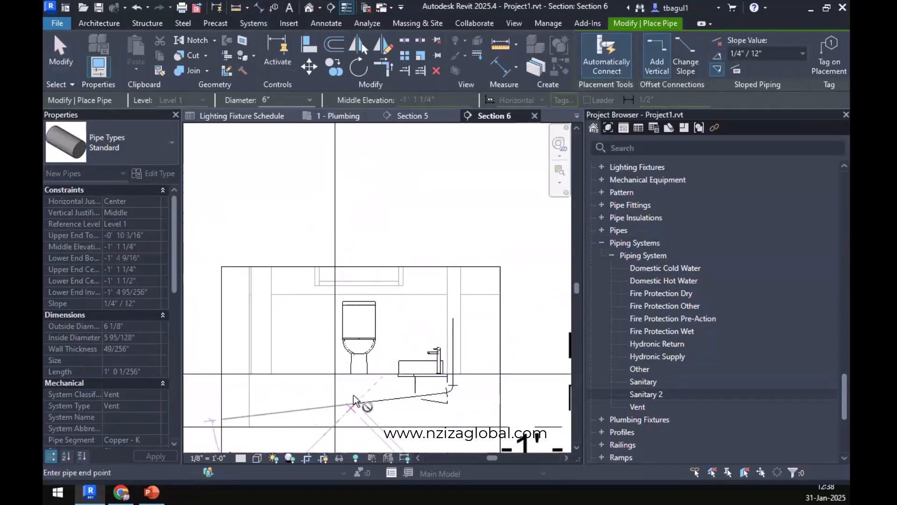
pyautogui.press('Escape')
pyautogui.press('Escape')
pyautogui.scroll(-5, 380, 351)
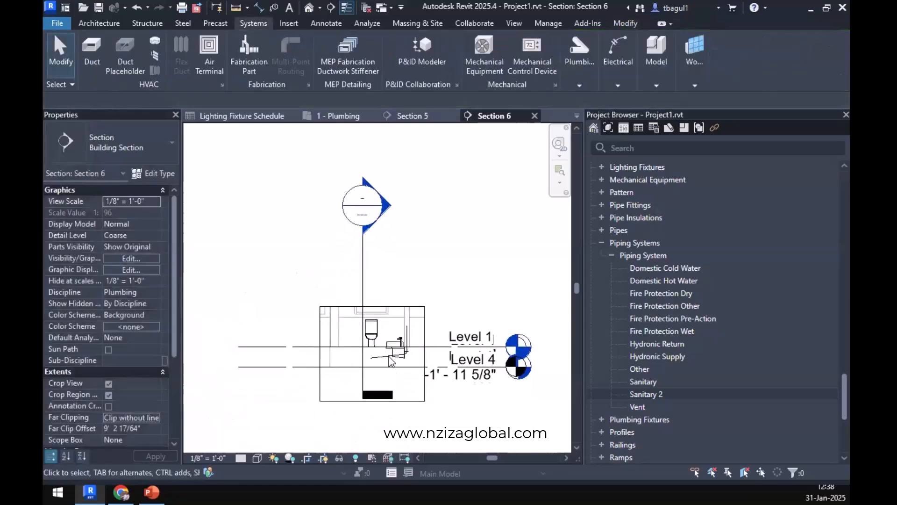
pyautogui.click(379, 350)
pyautogui.scroll(5, 379, 351)
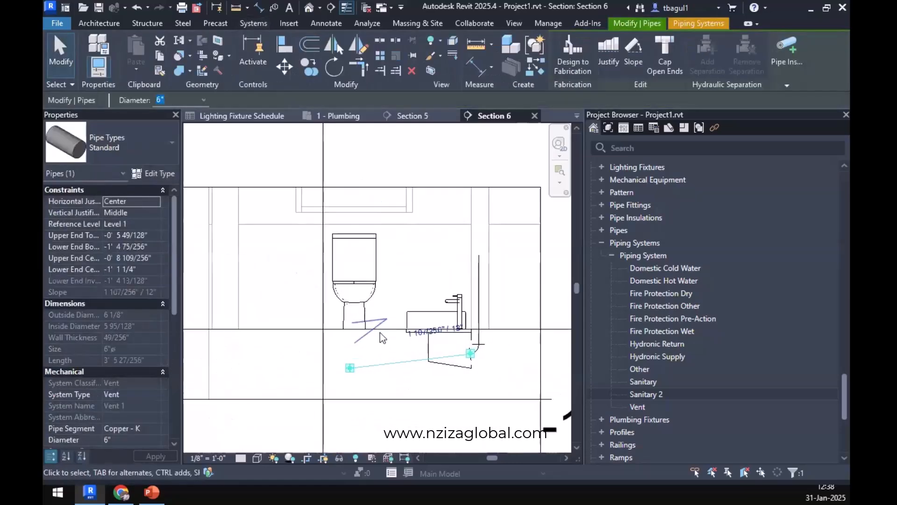
pyautogui.scroll(-1, 380, 332)
pyautogui.moveTo(380, 332); pyautogui.dragTo(378, 376, button='middle')
pyautogui.hotkey('ctrl', 'z')
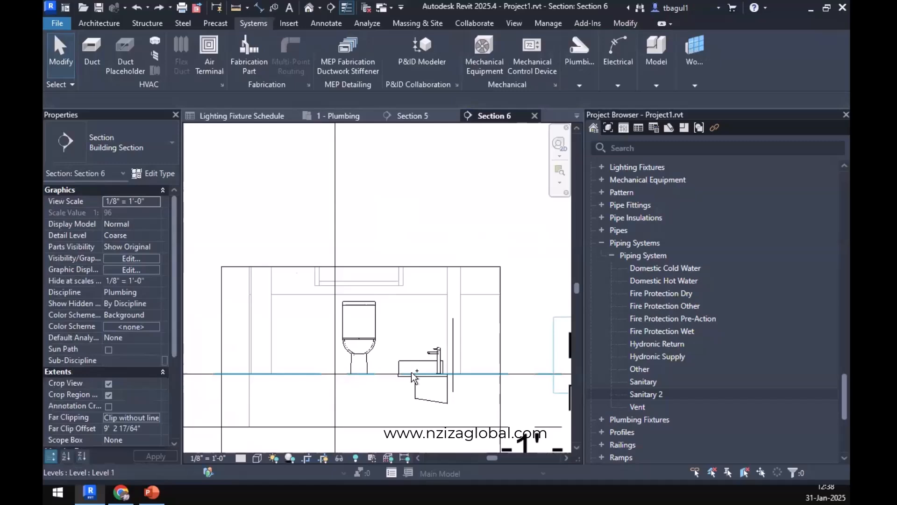
# Draw a 6" pipe about 3' 7" long from the vertical pipe's lower end to beneath the water closet, sloping down 1/4" / 12".
pyautogui.click(453, 386)
pyautogui.rightClick(453, 391)
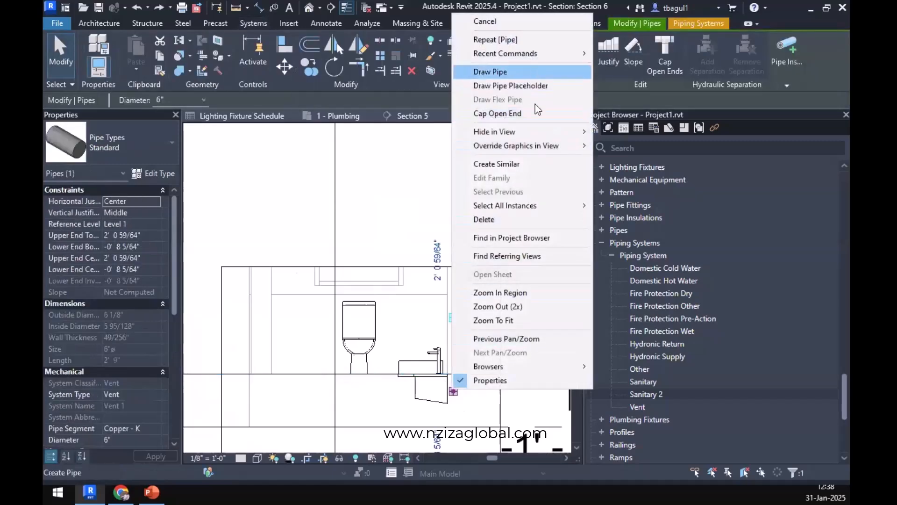
pyautogui.click(532, 71)
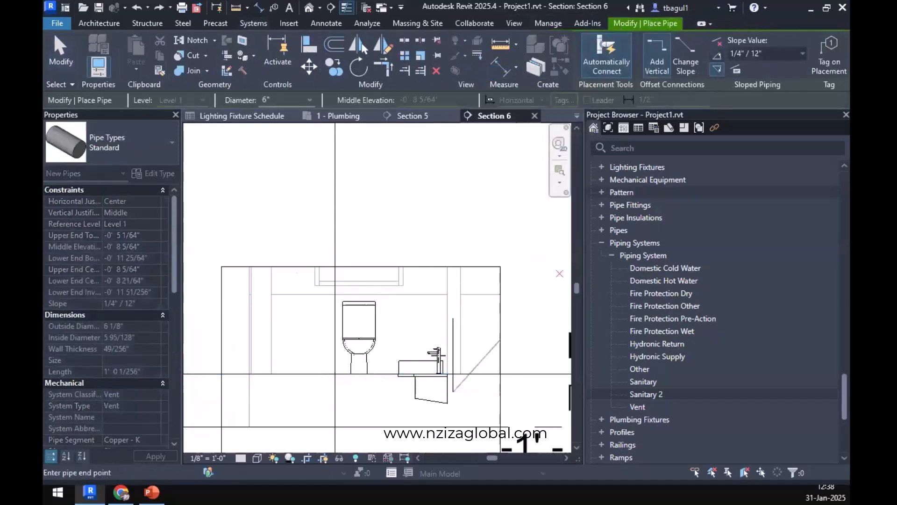
pyautogui.click(352, 393)
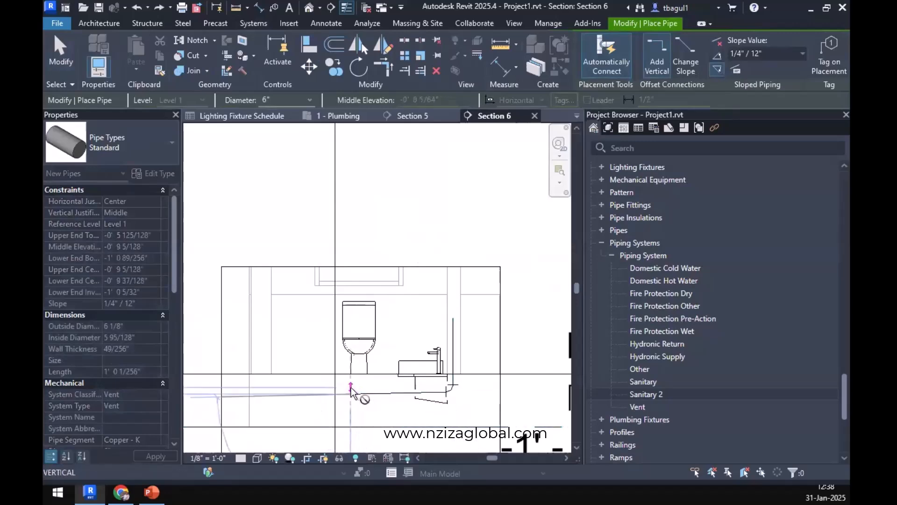
pyautogui.press('Escape')
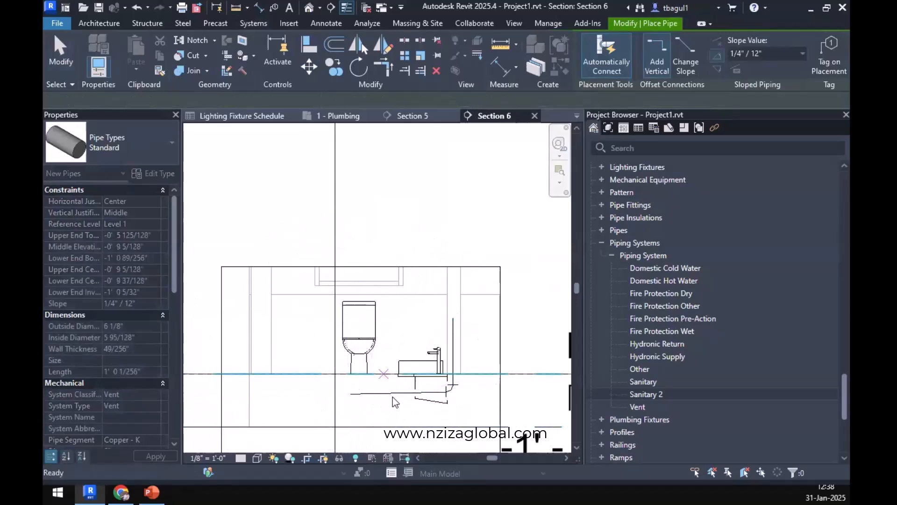
pyautogui.press('Escape')
# Change the system type of the new sloped pipe below the washbasin to Sanitary 2.
pyautogui.click(387, 395)
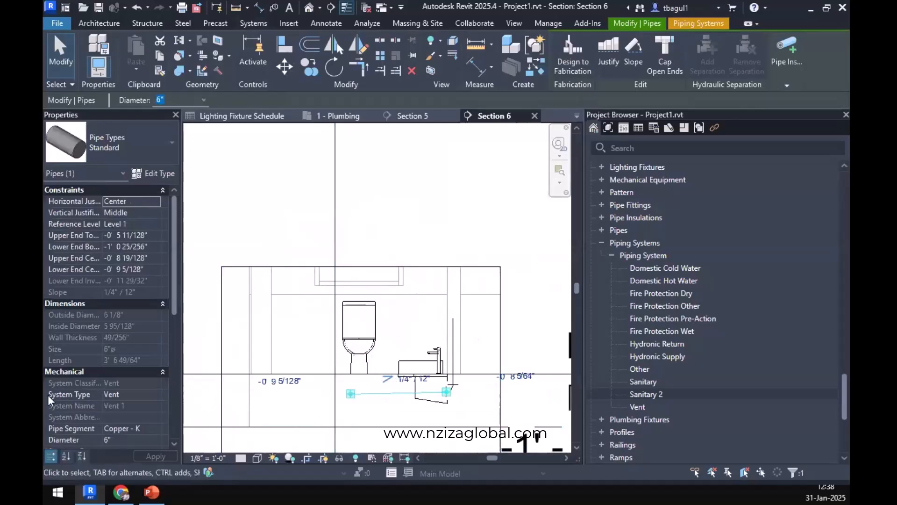
pyautogui.click(153, 396)
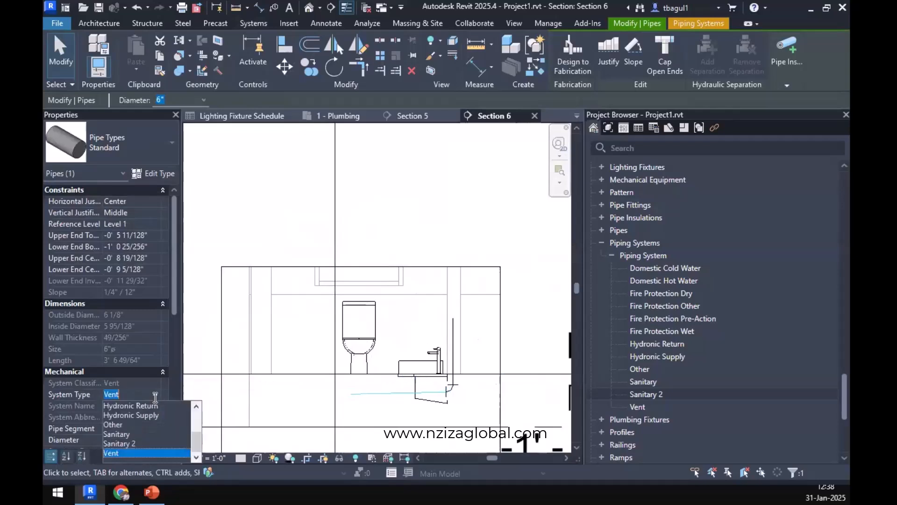
pyautogui.click(120, 443)
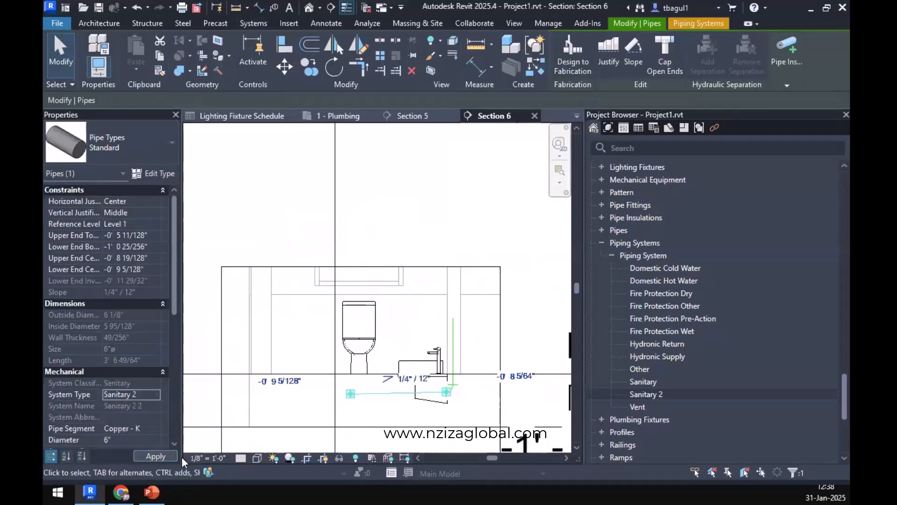
pyautogui.click(468, 405)
# Set the detail level of the Section 6 view to Fine.
pyautogui.scroll(-4, 469, 405)
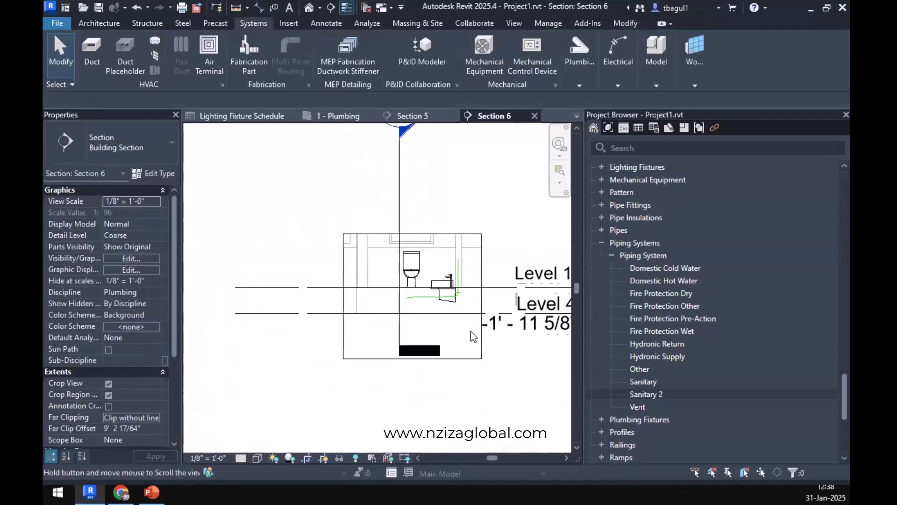
pyautogui.scroll(5, 379, 255)
pyautogui.click(241, 458)
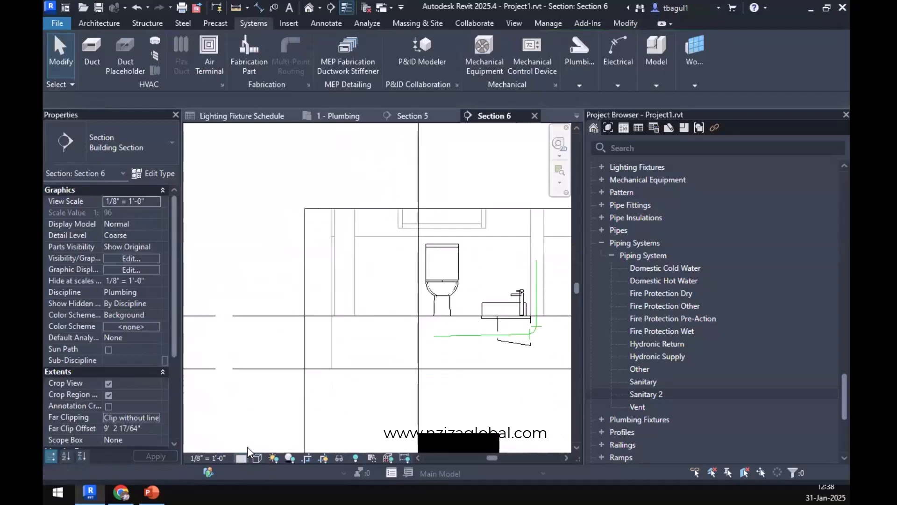
pyautogui.click(247, 445)
# Align the vertical sanitary pipe beside the water closet with the centerline of the water closet.
pyautogui.scroll(5, 415, 323)
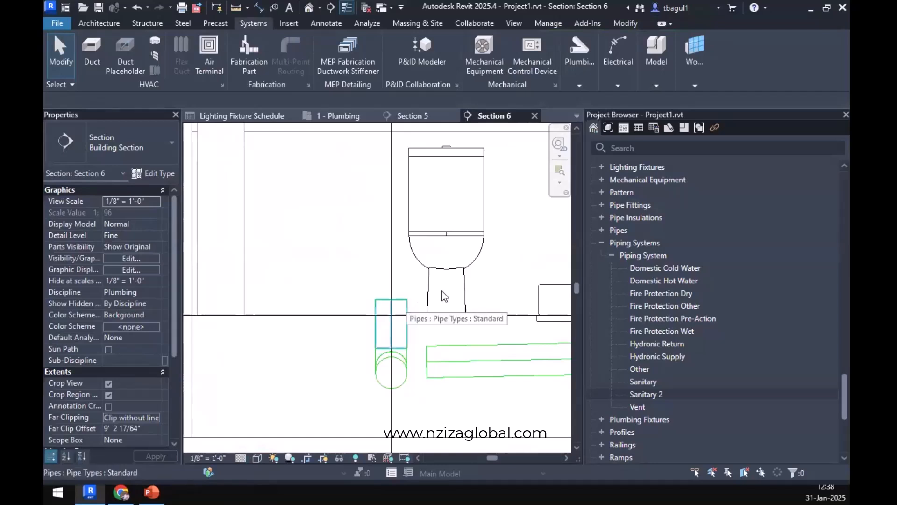
pyautogui.click(618, 23)
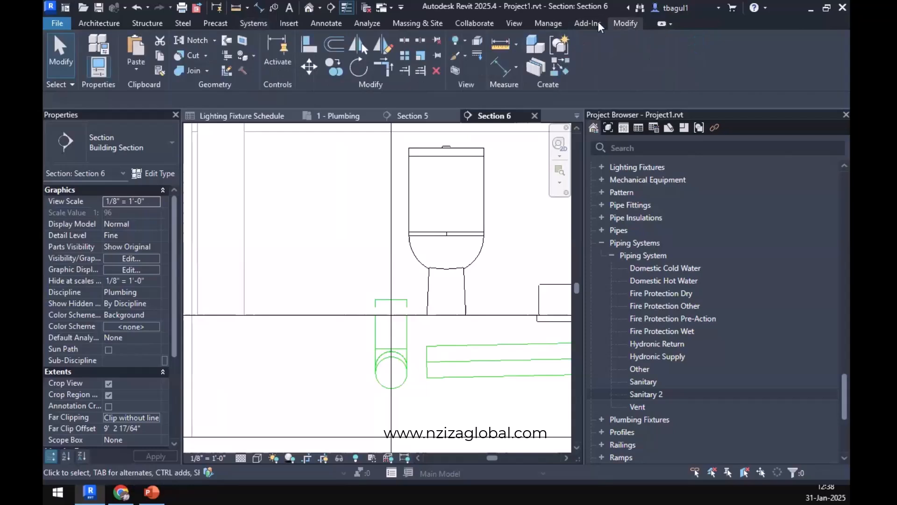
pyautogui.press('a')
pyautogui.press('l')
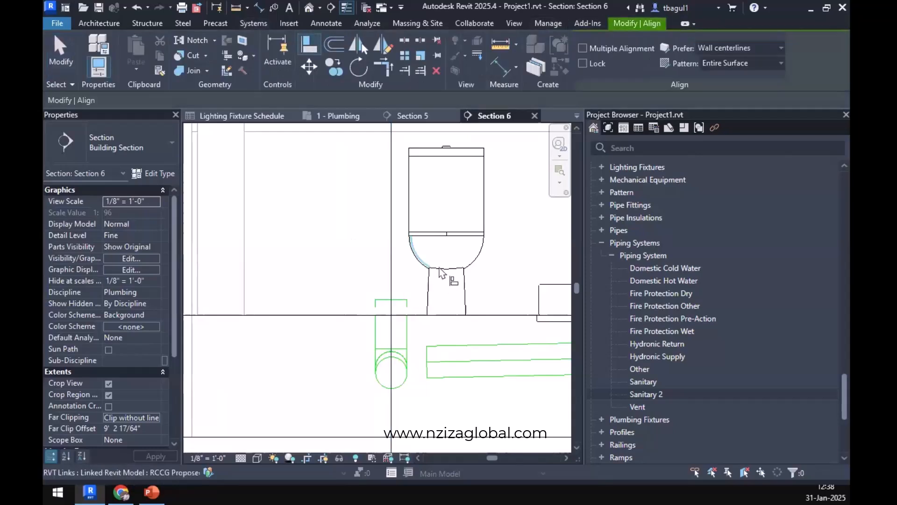
pyautogui.click(447, 243)
pyautogui.click(391, 333)
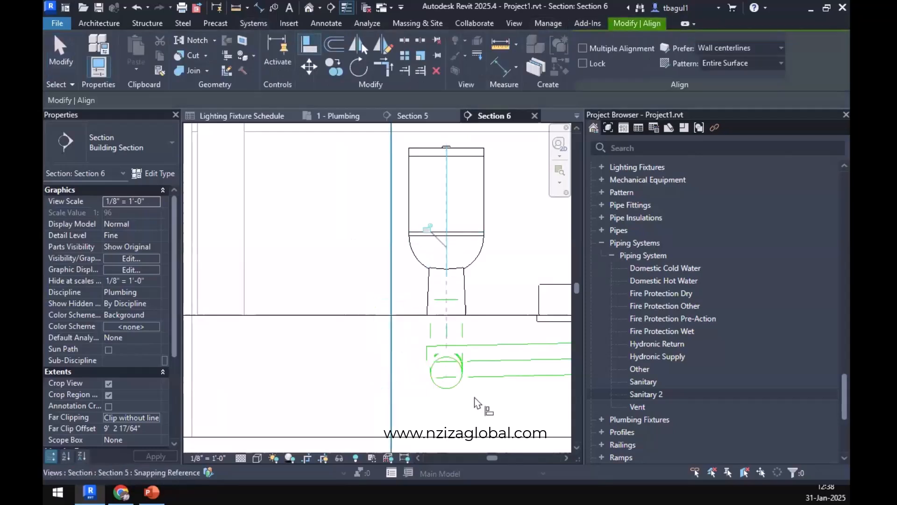
pyautogui.press('Escape')
pyautogui.press('Escape')
# Close the Lighting Fixture Schedule view.
pyautogui.moveTo(475, 346); pyautogui.dragTo(438, 309, button='middle')
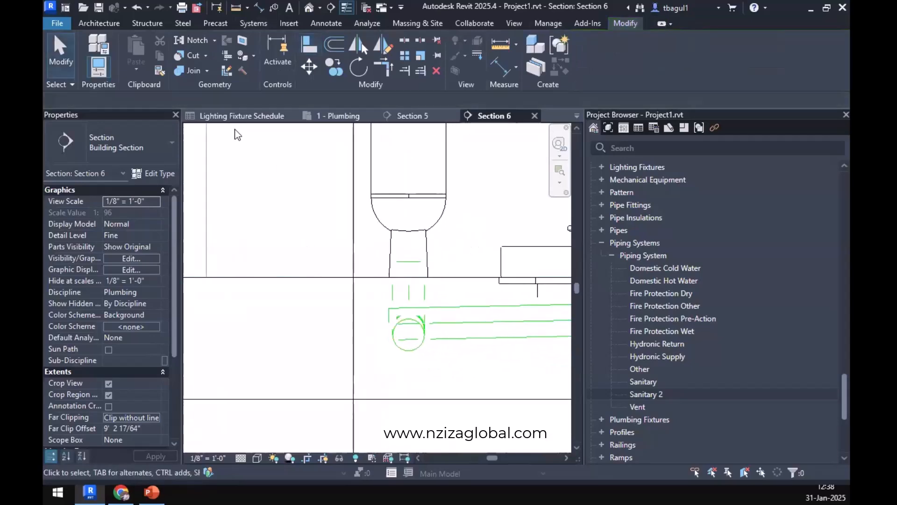
pyautogui.hotkey('ctrl', 'Tab')
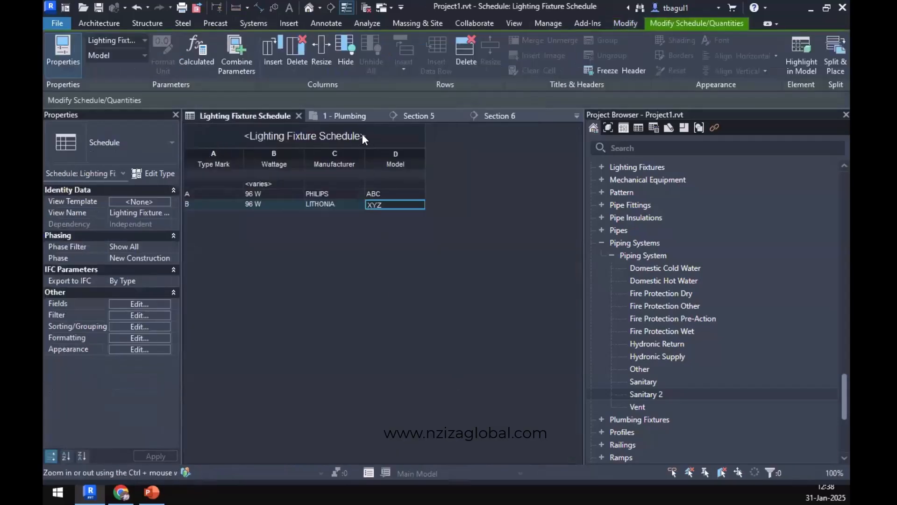
pyautogui.click(298, 116)
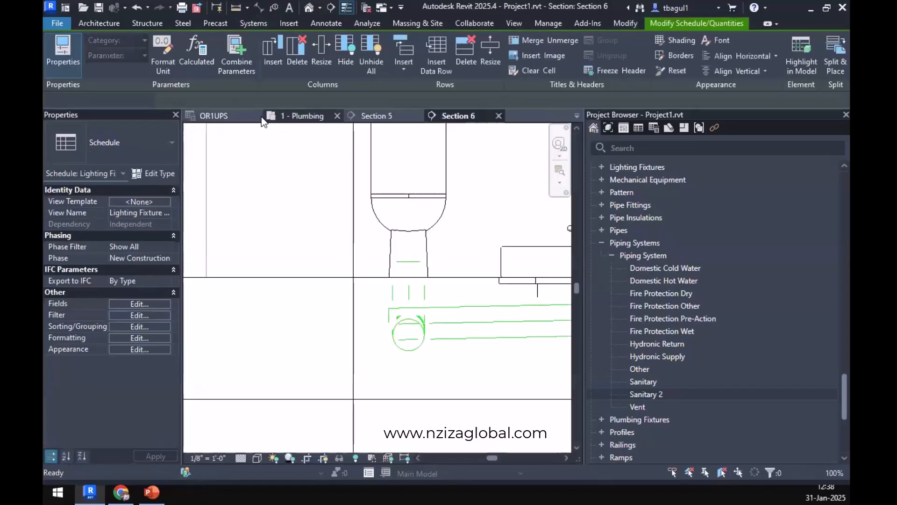
# Set the view depth offset of the 1 - Plumbing floor plan to -2' 0" in its view range.
pyautogui.click(302, 116)
pyautogui.scroll(7, 385, 347)
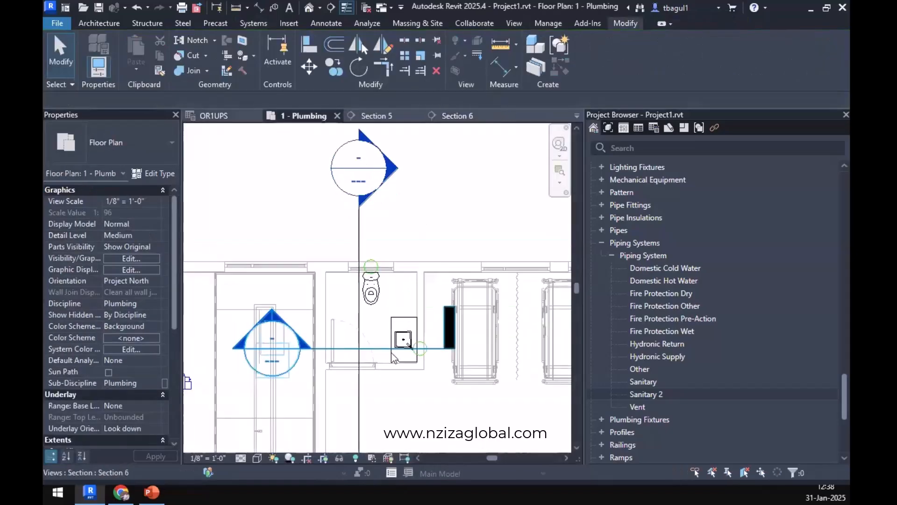
pyautogui.moveTo(384, 348); pyautogui.dragTo(395, 323, button='middle')
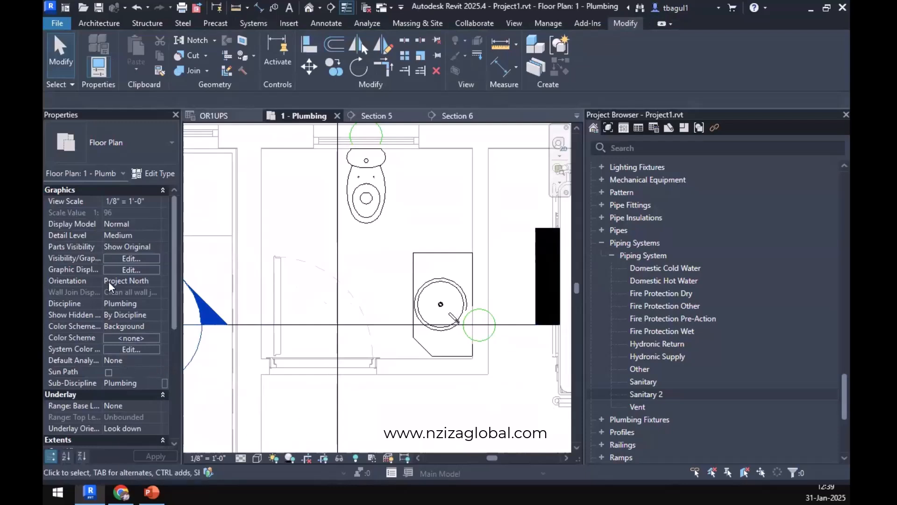
pyautogui.scroll(-4, 126, 318)
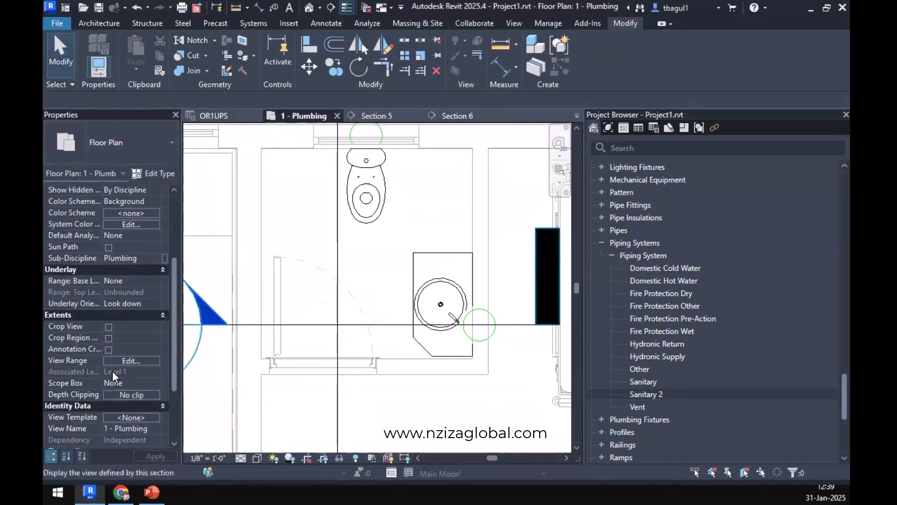
pyautogui.click(122, 360)
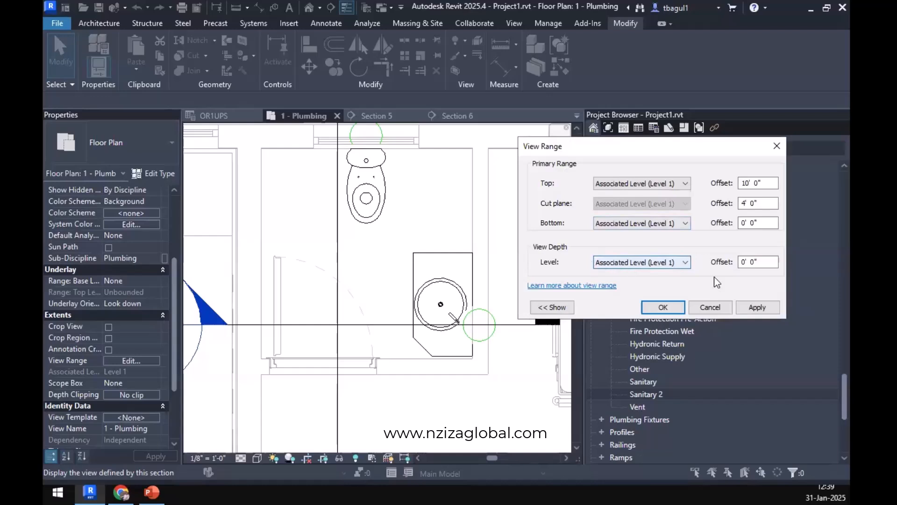
pyautogui.click(742, 263)
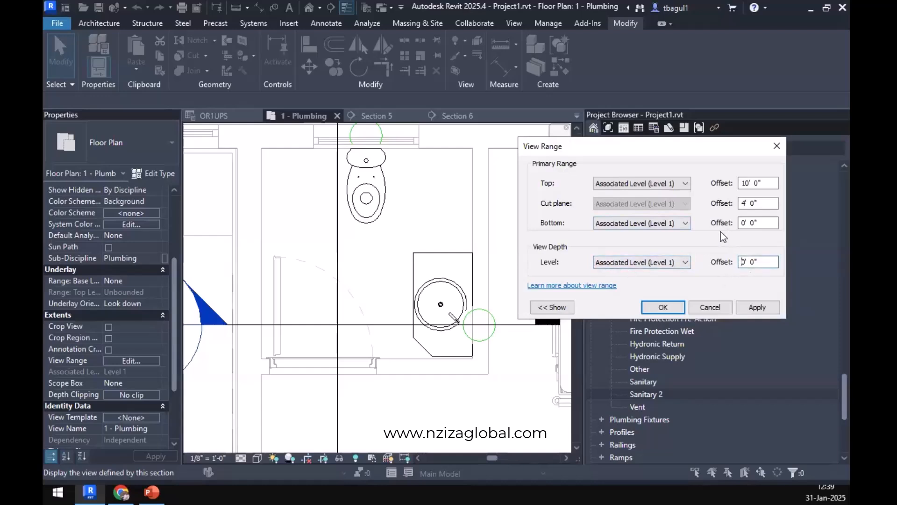
pyautogui.write('-2')
pyautogui.press('Delete')
pyautogui.press('Delete')
pyautogui.click(765, 307)
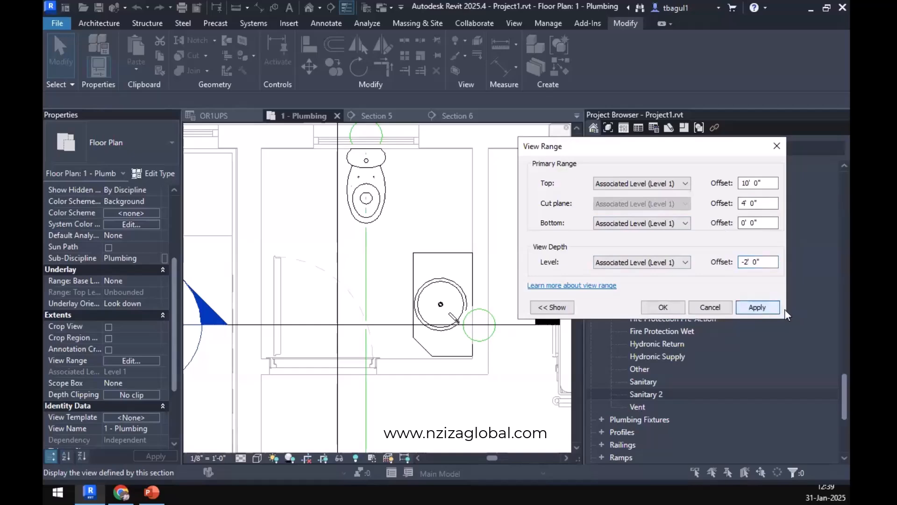
pyautogui.click(672, 308)
# Compare the sanitary pipes in the plan with Section 5 and Section 6, and select the sloped pipe below the washbasin.
pyautogui.scroll(-4, 396, 295)
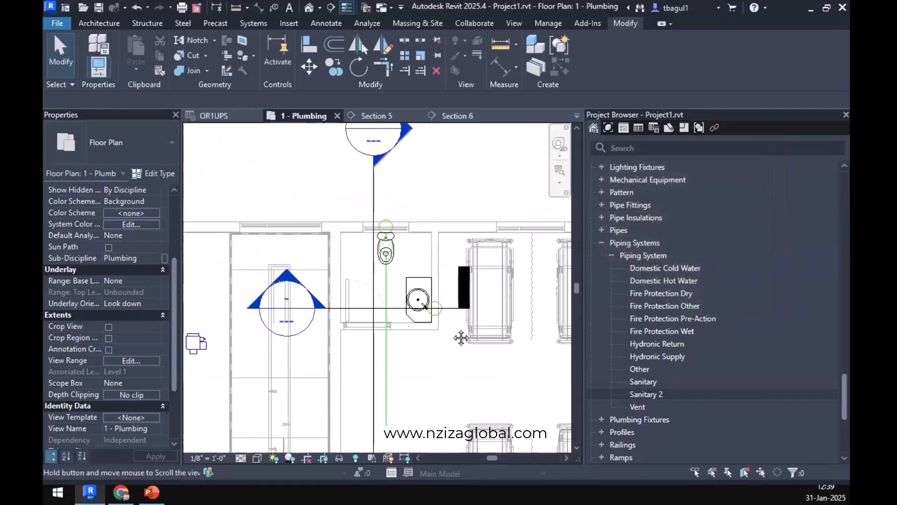
pyautogui.scroll(3, 419, 264)
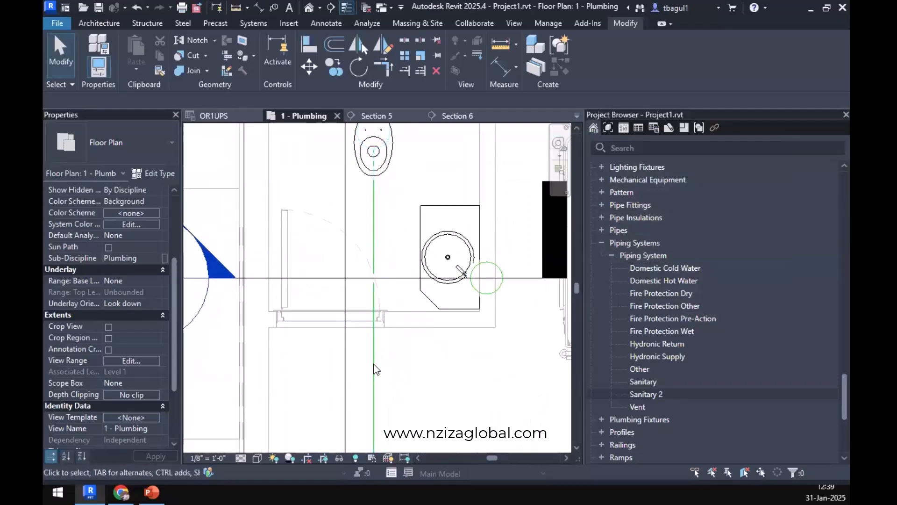
pyautogui.click(390, 120)
pyautogui.scroll(2, 450, 330)
pyautogui.scroll(-2, 444, 307)
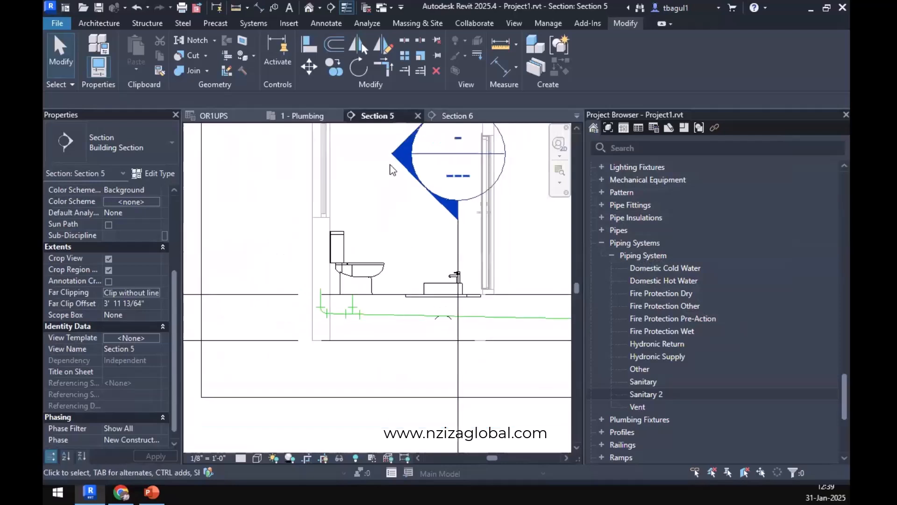
pyautogui.doubleClick(462, 135)
pyautogui.scroll(-2, 355, 318)
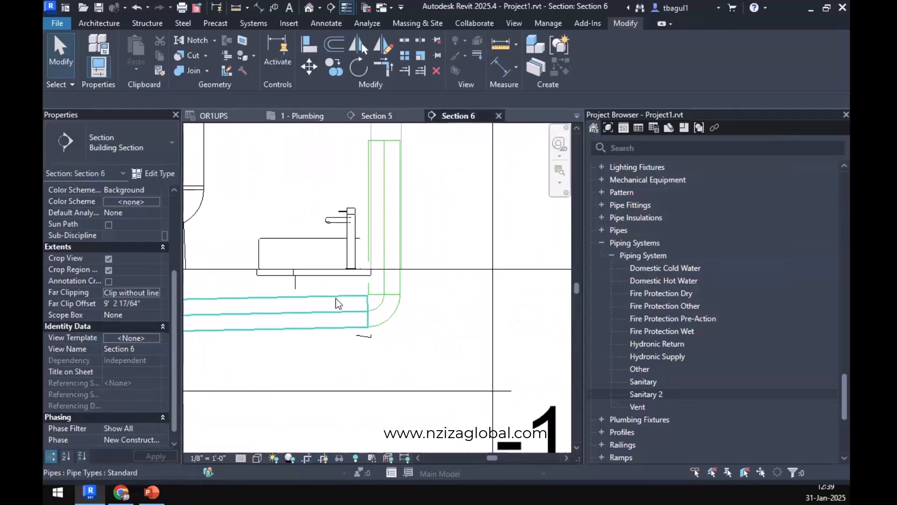
pyautogui.moveTo(399, 322); pyautogui.dragTo(471, 333, button='middle')
pyautogui.click(364, 327)
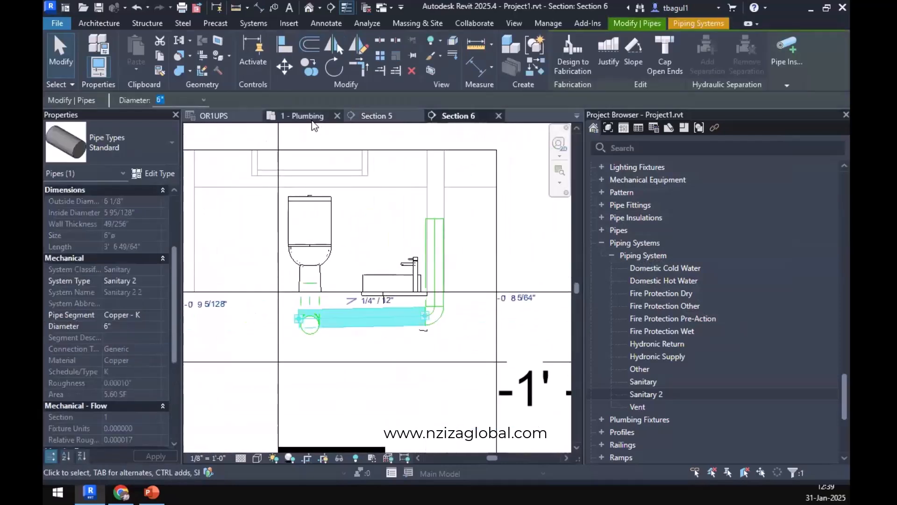
# Move the Section 6 line in the 1 - Plumbing plan off the washbasin pipe, toward the bathroom's door wall.
pyautogui.click(310, 120)
pyautogui.moveTo(408, 292); pyautogui.dragTo(410, 308, button='middle')
pyautogui.click(293, 304)
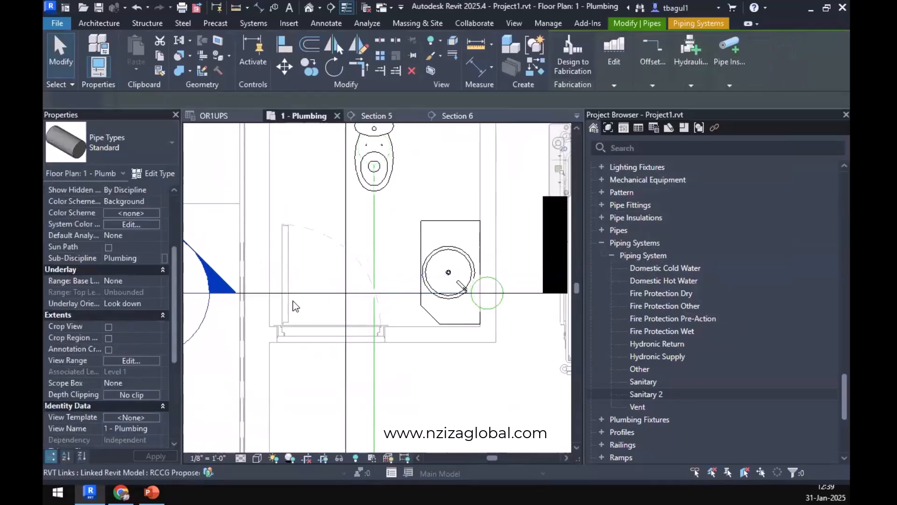
pyautogui.press('Escape')
pyautogui.click(309, 295)
pyautogui.moveTo(309, 296); pyautogui.dragTo(310, 322)
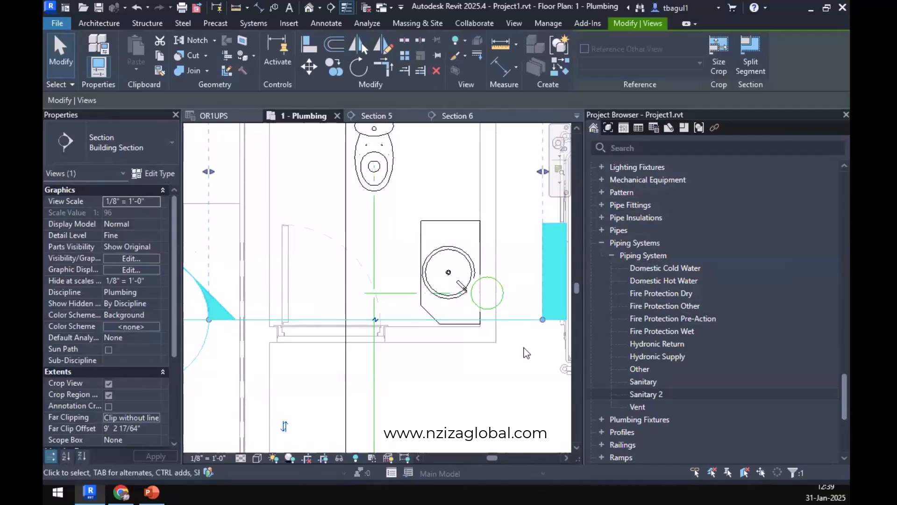
pyautogui.click(524, 348)
# Lower the sloped pipe below the washbasin by about 2 inches in Section 6, toward the level of the main sanitary pipe.
pyautogui.click(405, 294)
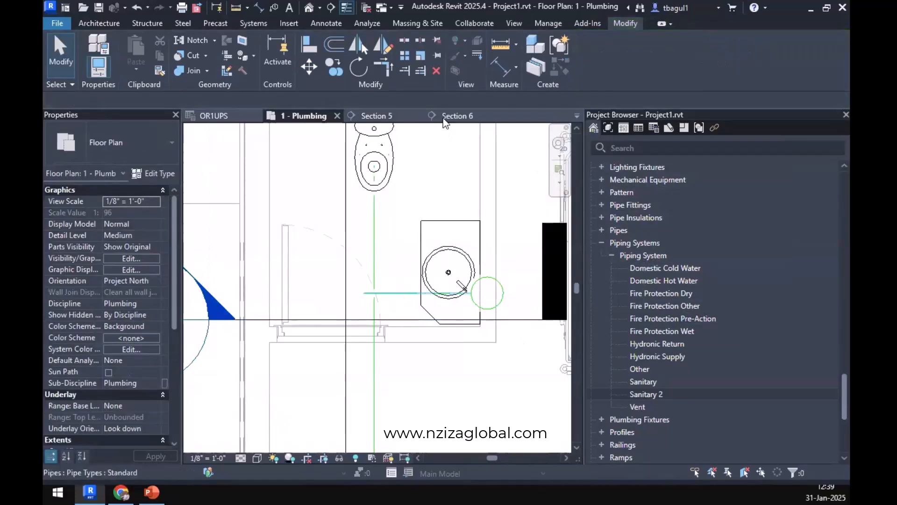
pyautogui.scroll(3, 381, 323)
pyautogui.scroll(-2, 391, 317)
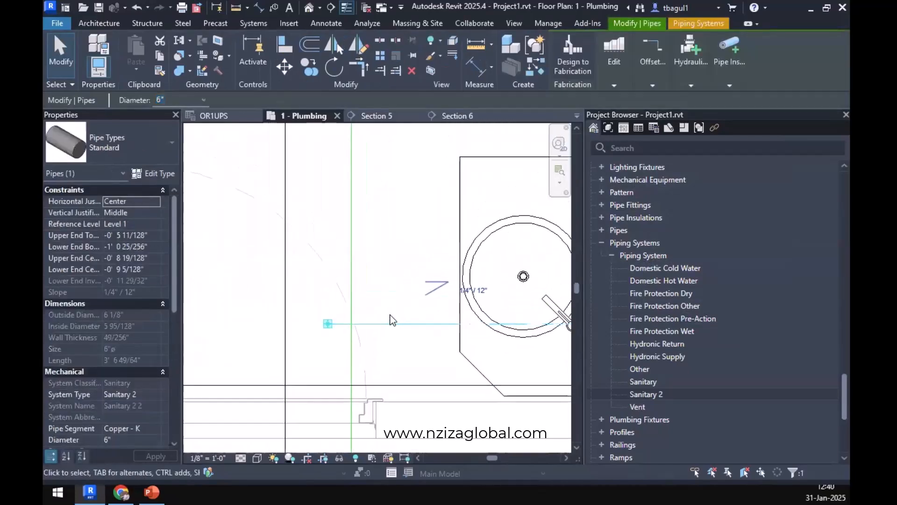
pyautogui.click(456, 115)
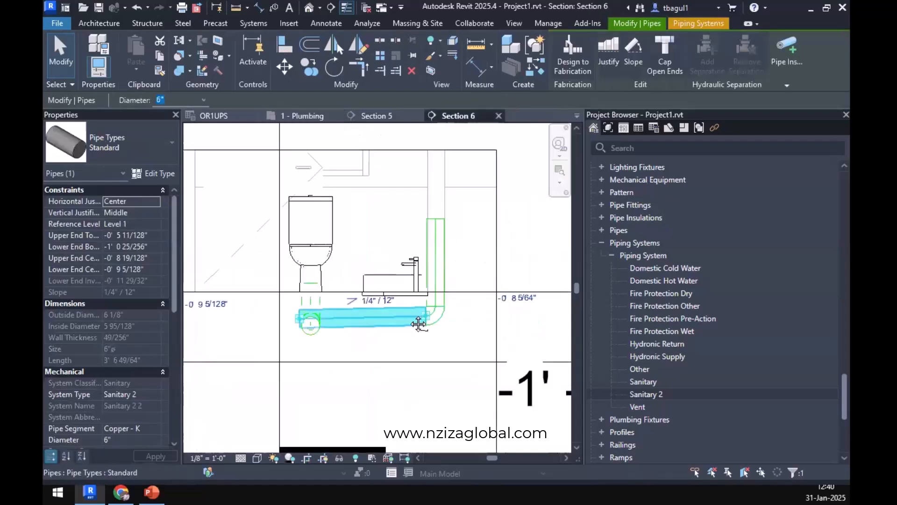
pyautogui.scroll(2, 399, 319)
pyautogui.scroll(3, 341, 327)
pyautogui.press('Escape')
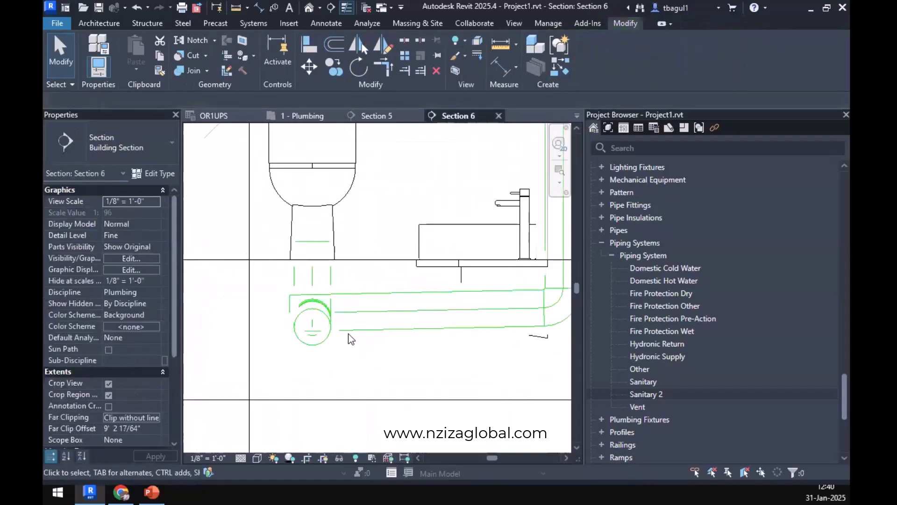
pyautogui.click(349, 332)
pyautogui.moveTo(347, 336)
pyautogui.mouseDown()
pyautogui.moveTo(348, 348)
pyautogui.moveTo(341, 345)
pyautogui.mouseUp()
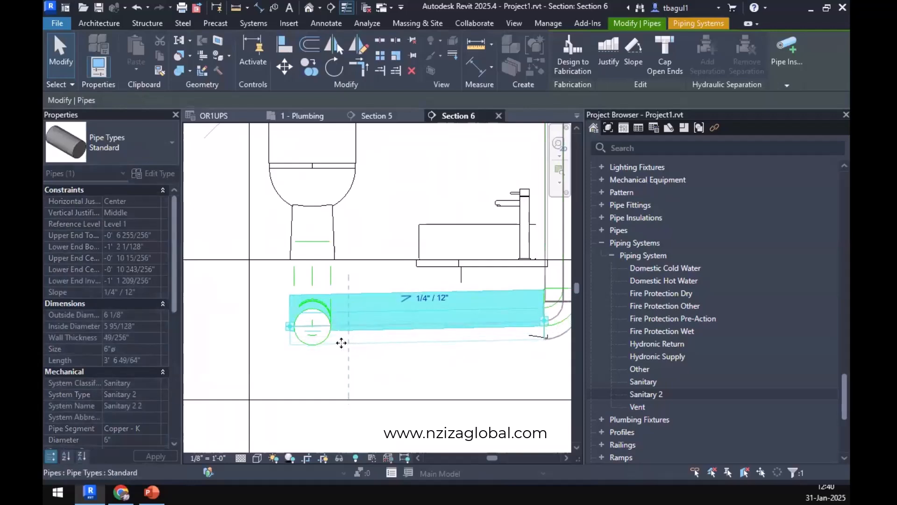
# Connect the free end of the washbasin's sloped pipe to the main sanitary pipe in the 1 - Plumbing plan.
pyautogui.click(303, 115)
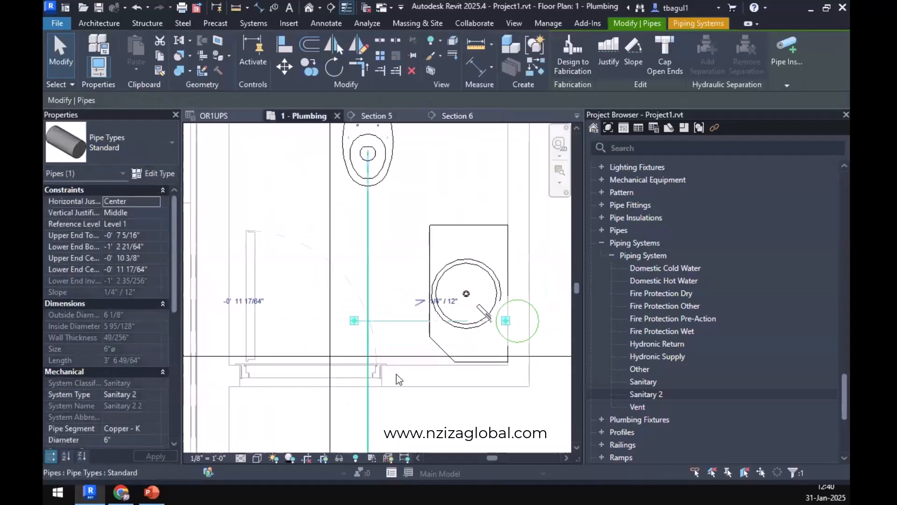
pyautogui.scroll(3, 327, 311)
pyautogui.moveTo(392, 338); pyautogui.dragTo(419, 336)
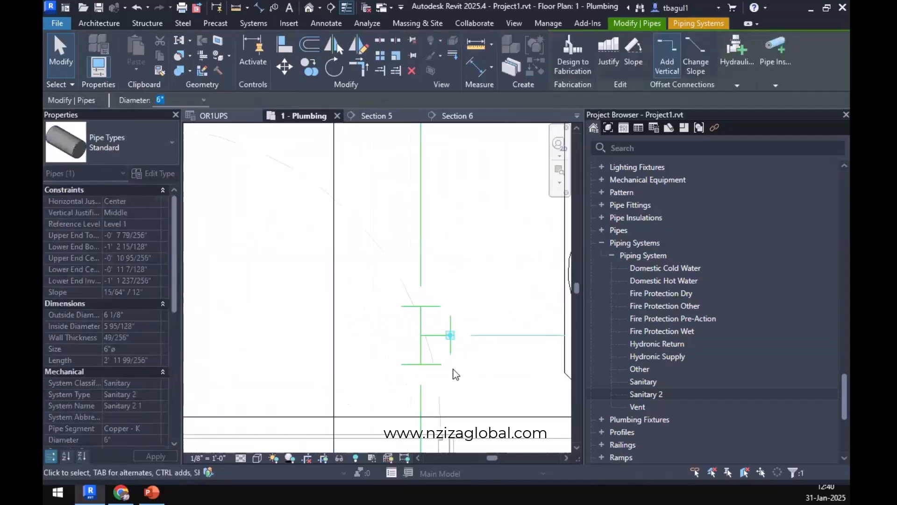
pyautogui.press('Escape')
# Check the available types for the new tee fitting, and undo the connection to the main sanitary pipe.
pyautogui.click(422, 363)
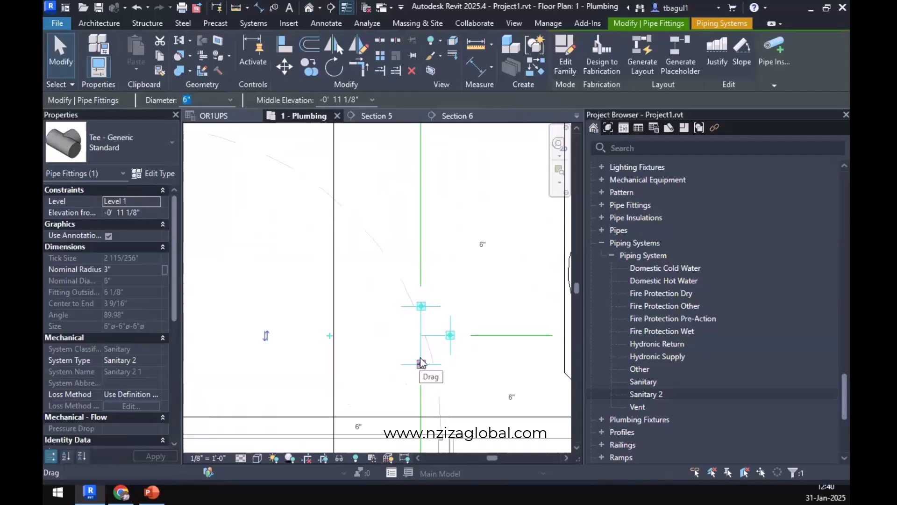
pyautogui.click(149, 125)
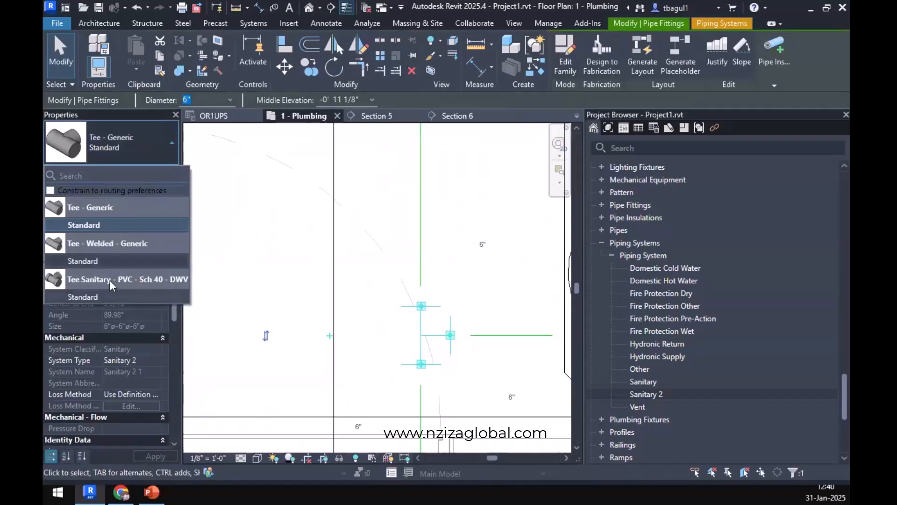
pyautogui.click(282, 253)
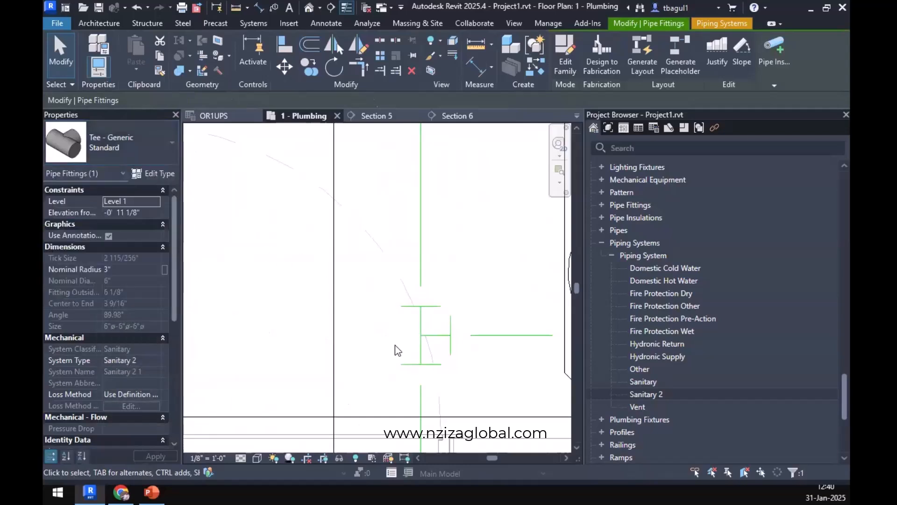
pyautogui.click(420, 335)
pyautogui.click(142, 143)
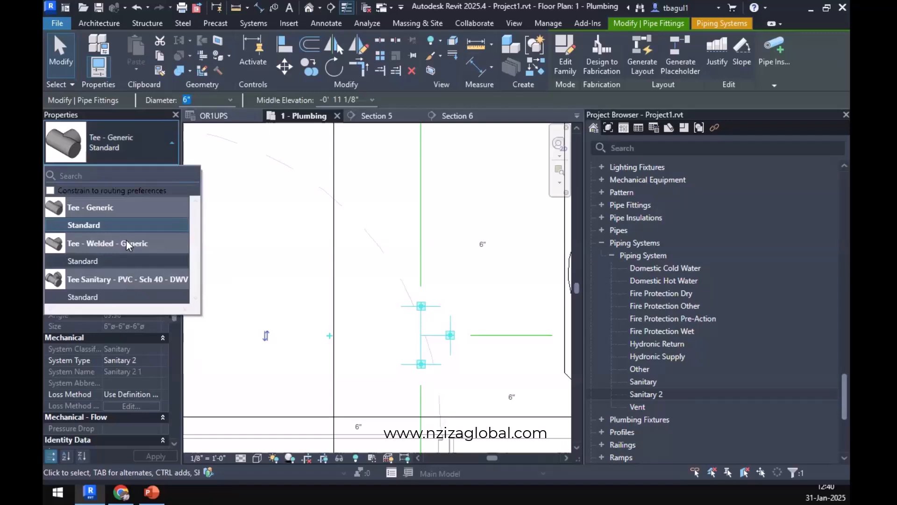
pyautogui.click(422, 377)
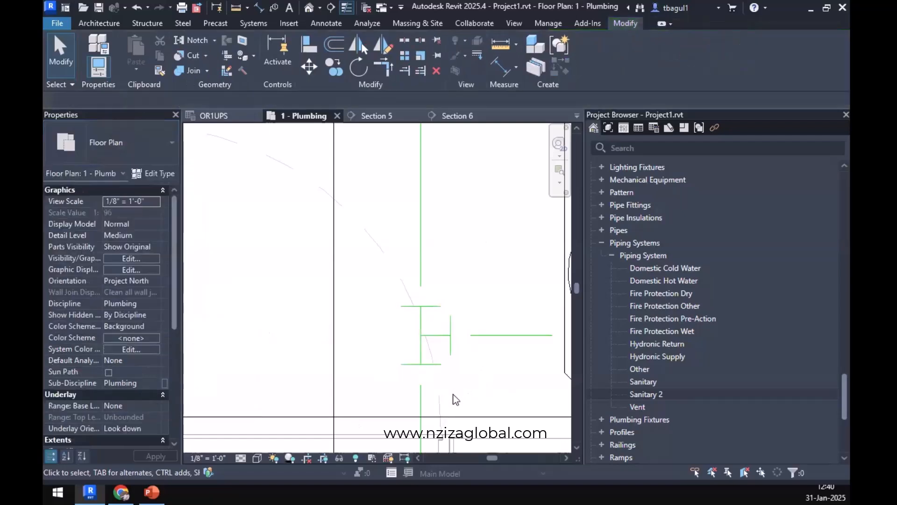
pyautogui.hotkey('ctrl', 'z')
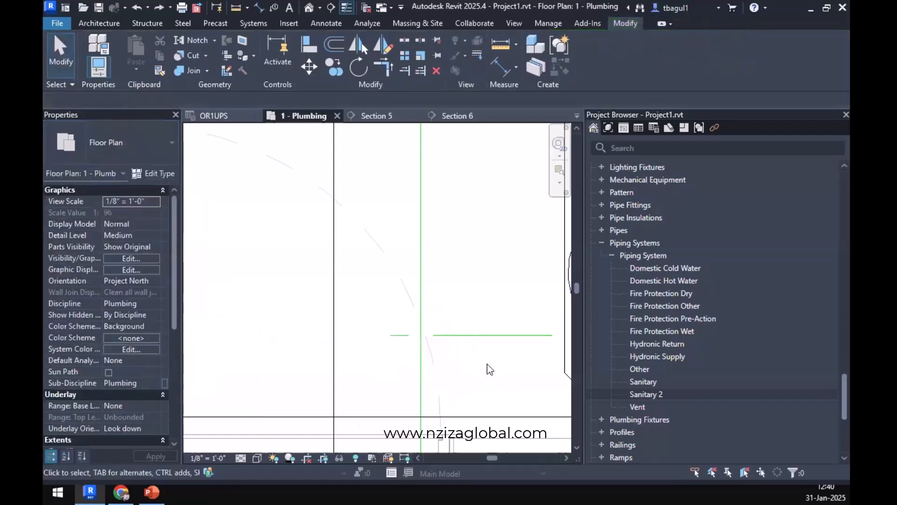
# Open the routing preferences of the washbasin pipe's Standard type and review its segment and fittings.
pyautogui.click(469, 335)
pyautogui.click(156, 174)
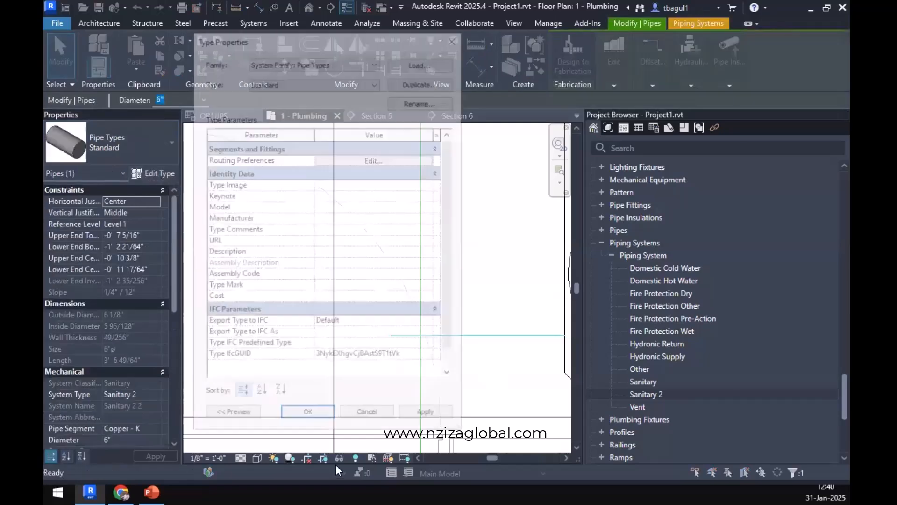
pyautogui.click(382, 159)
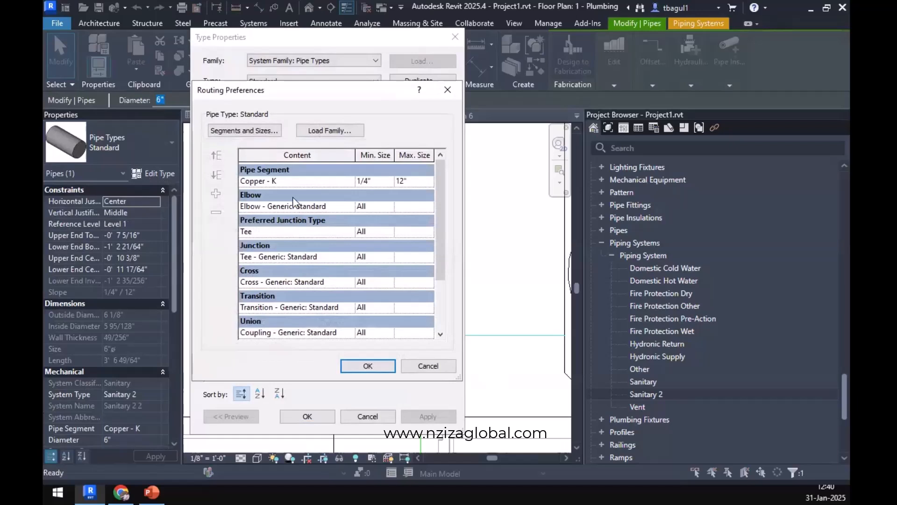
pyautogui.scroll(-4, 294, 309)
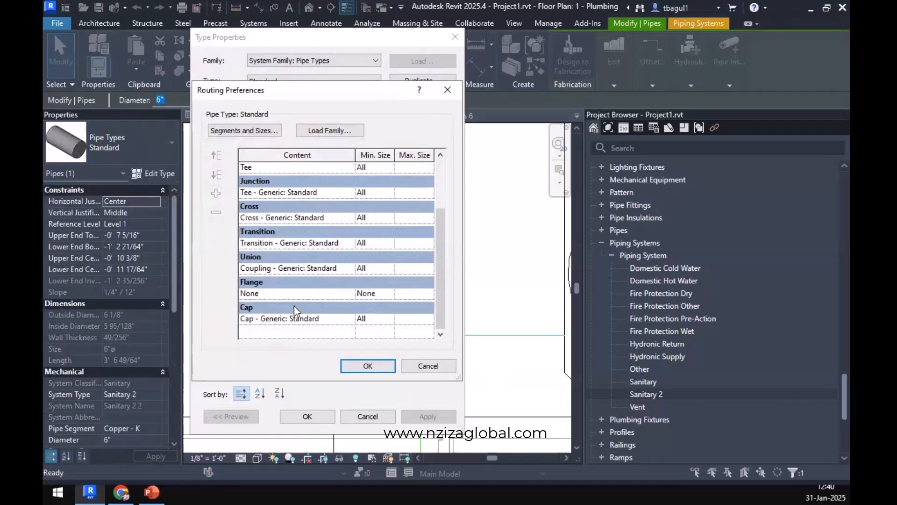
pyautogui.scroll(3, 294, 305)
pyautogui.scroll(1, 294, 304)
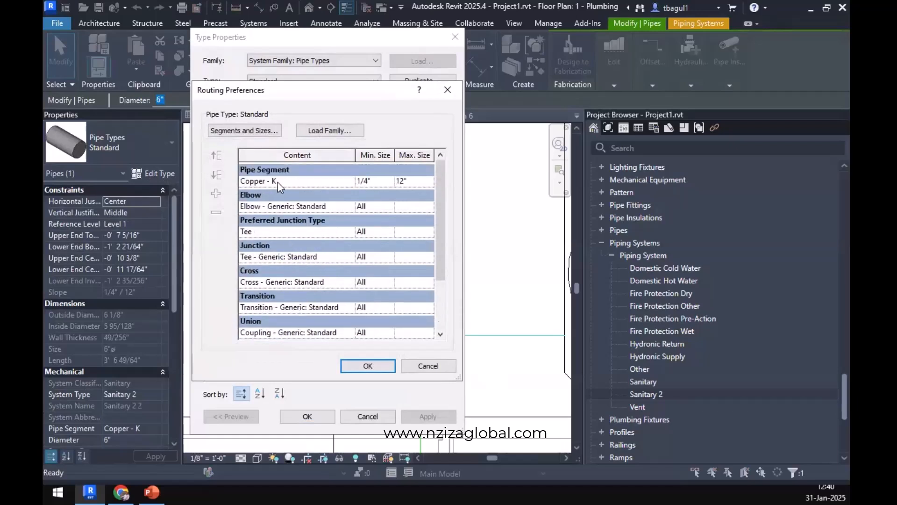
# Set the junction fitting in the Standard pipe type's routing preferences to Tee Sanitary - PVC - Sch 40 - DWV: Standard.
pyautogui.click(345, 233)
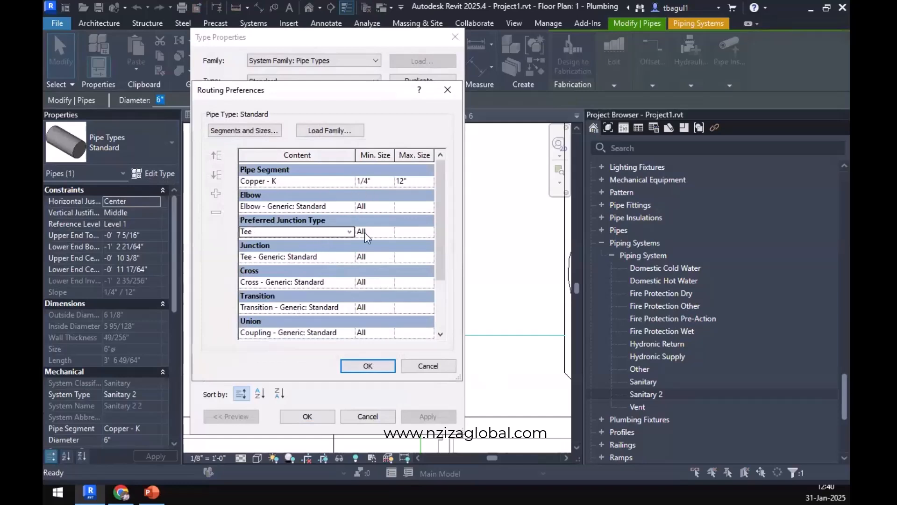
pyautogui.click(350, 233)
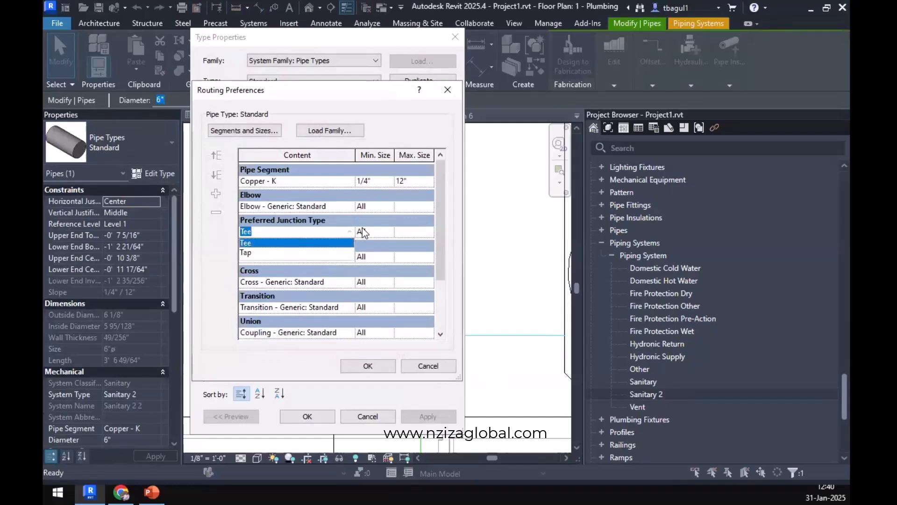
pyautogui.click(394, 237)
pyautogui.click(393, 234)
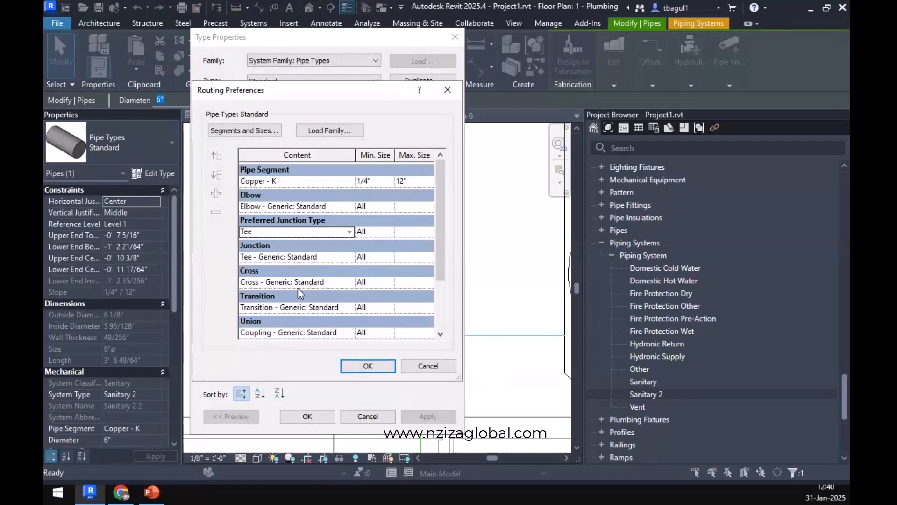
pyautogui.click(307, 256)
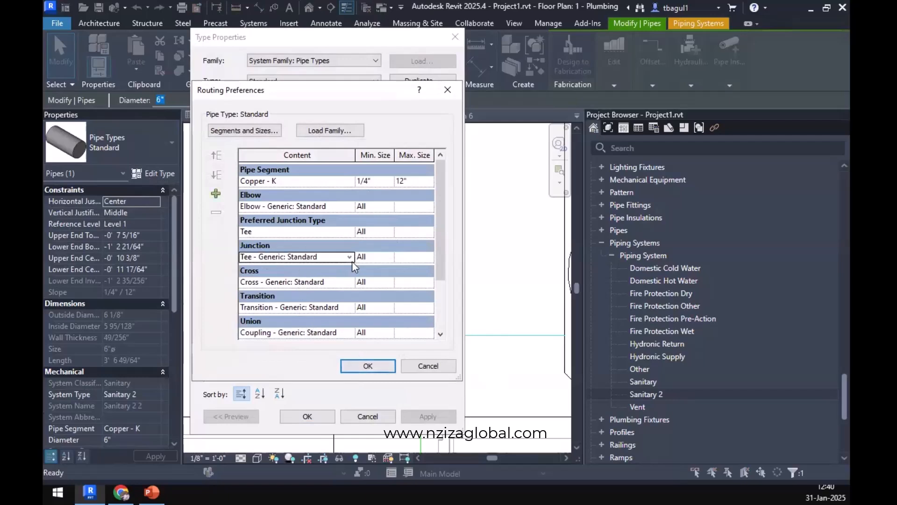
pyautogui.click(349, 258)
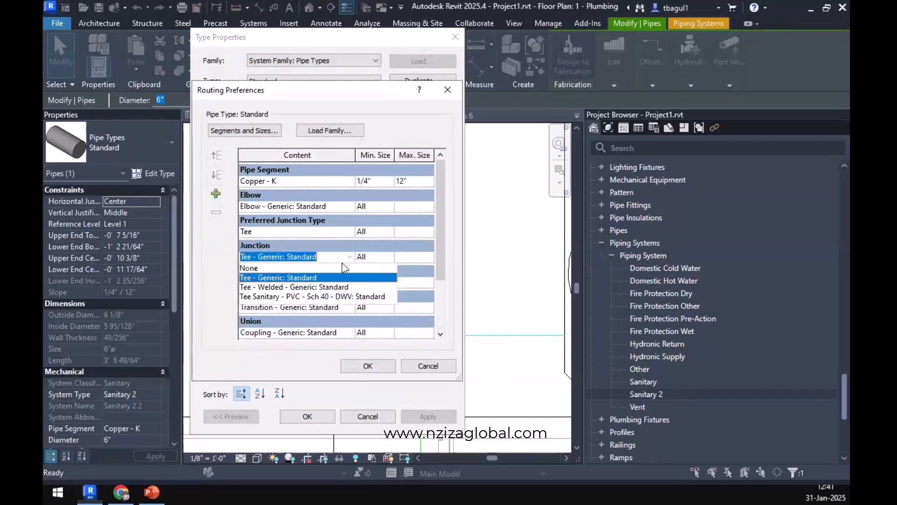
pyautogui.click(321, 298)
pyautogui.click(368, 365)
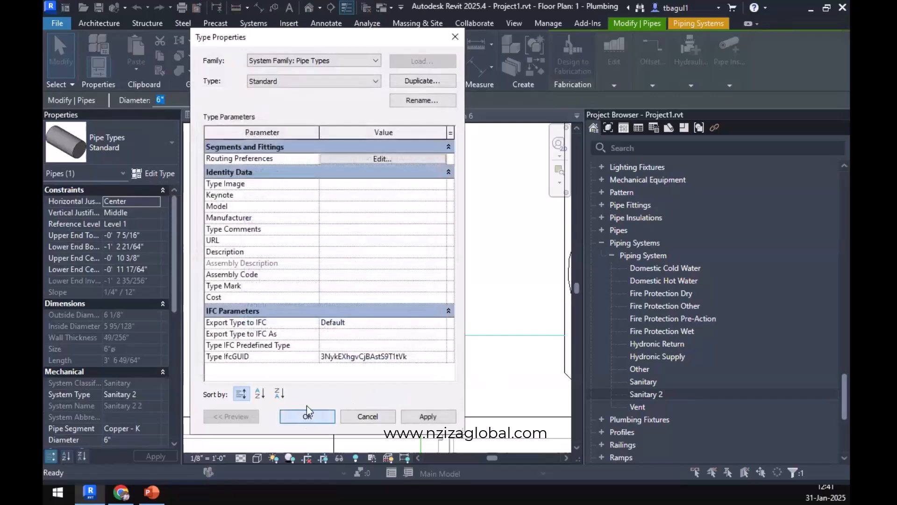
pyautogui.click(306, 412)
# Reconnect the free end of the washbasin's sloped pipe to the main sanitary pipe in the plan.
pyautogui.click(405, 337)
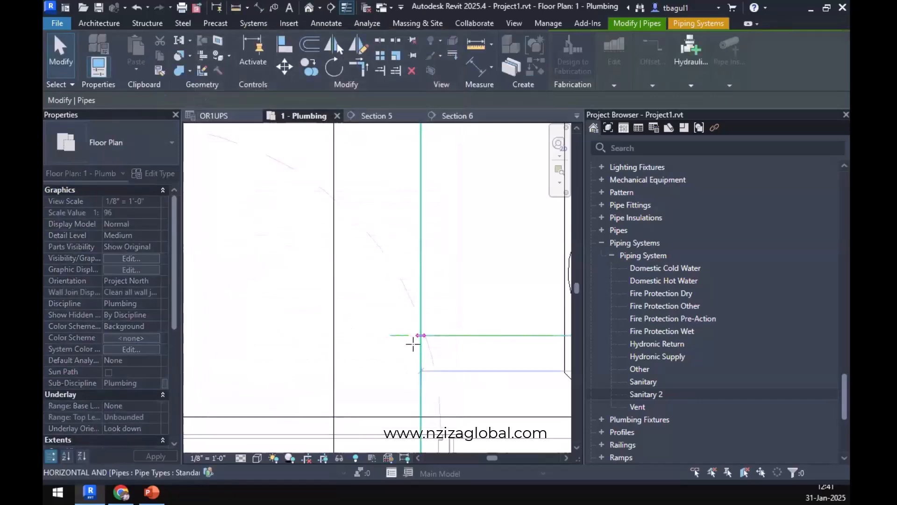
pyautogui.moveTo(413, 344); pyautogui.dragTo(413, 345)
pyautogui.scroll(-3, 391, 355)
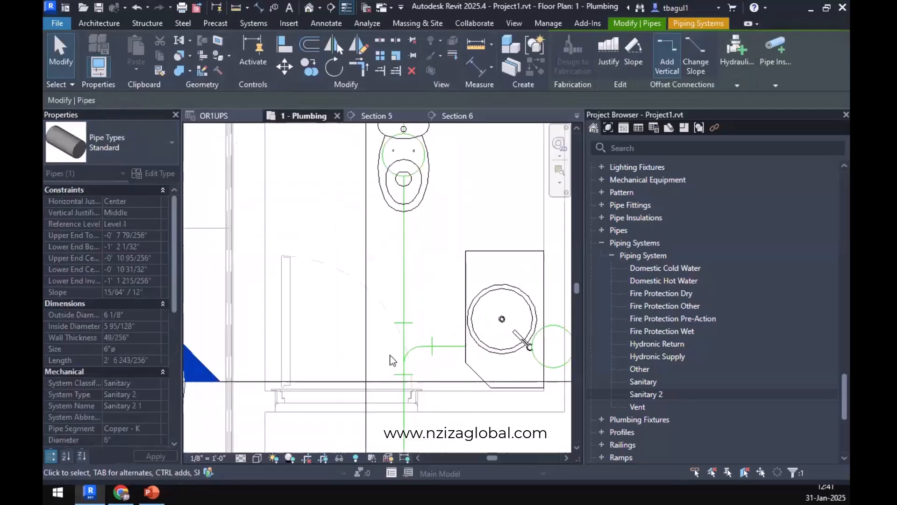
pyautogui.scroll(-3, 390, 355)
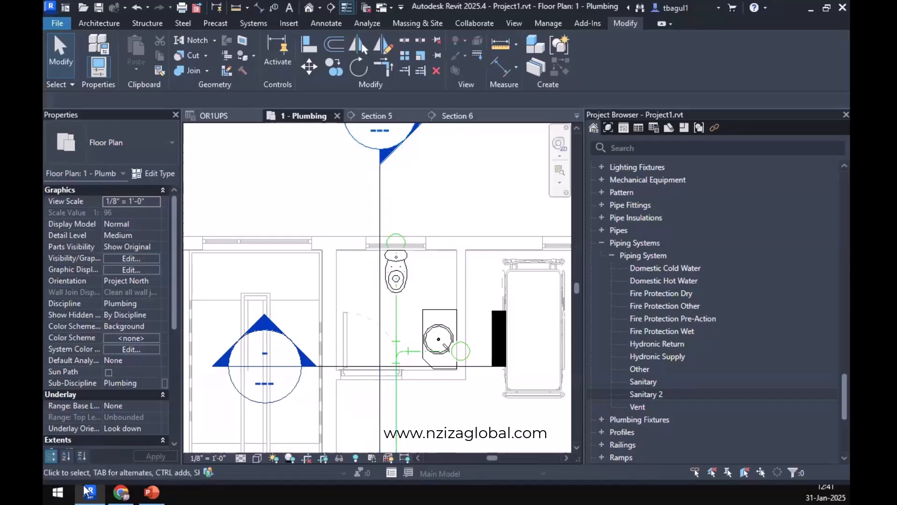
# Switch to the browser and consult the drainage pipe sizing table in Section 710 of the 2021 International Plumbing Code, then return to Revit.
pyautogui.click(122, 491)
pyautogui.scroll(3, 112, 303)
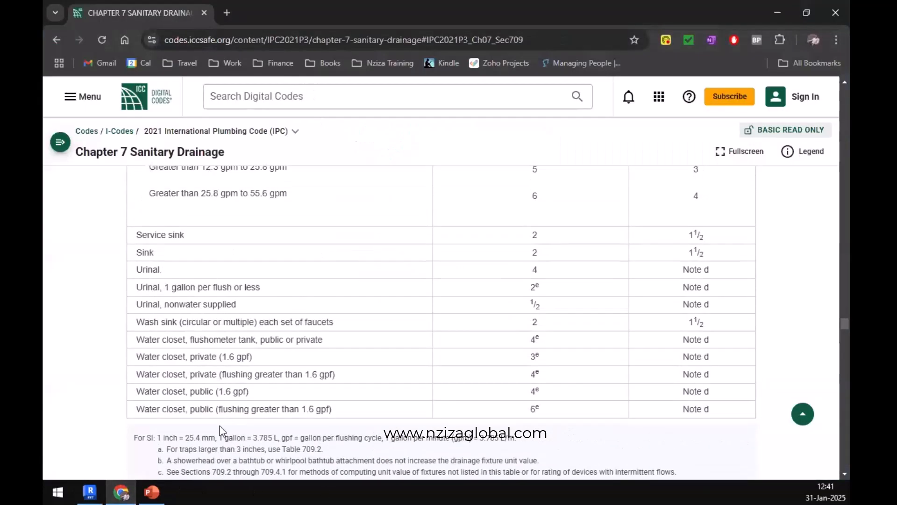
pyautogui.scroll(-5, 112, 303)
pyautogui.click(59, 142)
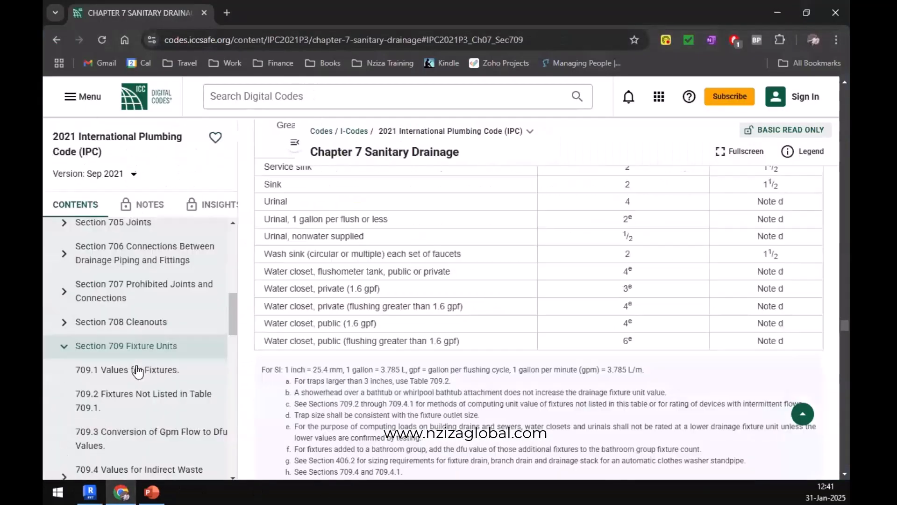
pyautogui.scroll(-3, 111, 411)
pyautogui.click(120, 358)
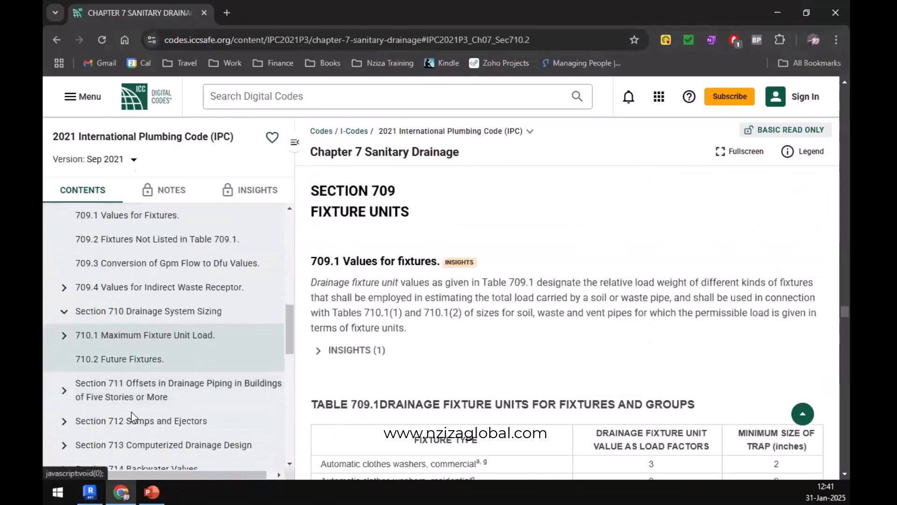
pyautogui.scroll(-15, 515, 330)
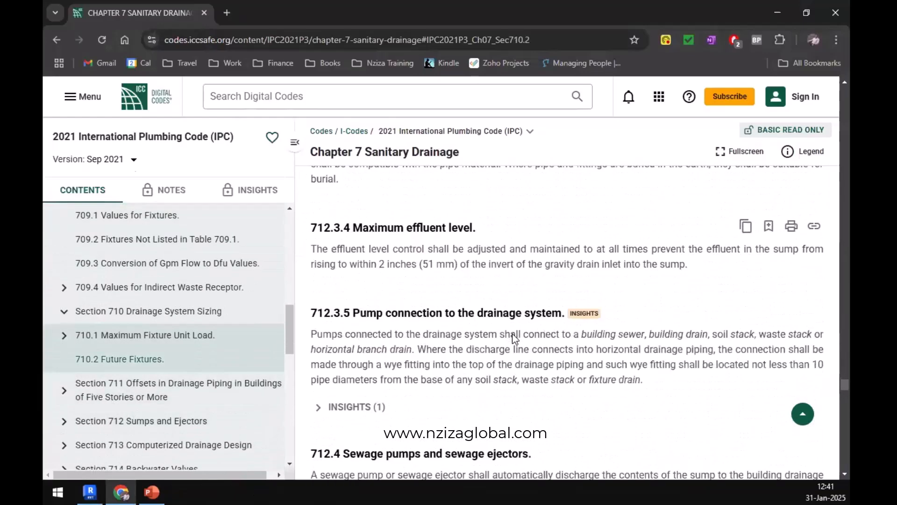
pyautogui.scroll(-15, 514, 331)
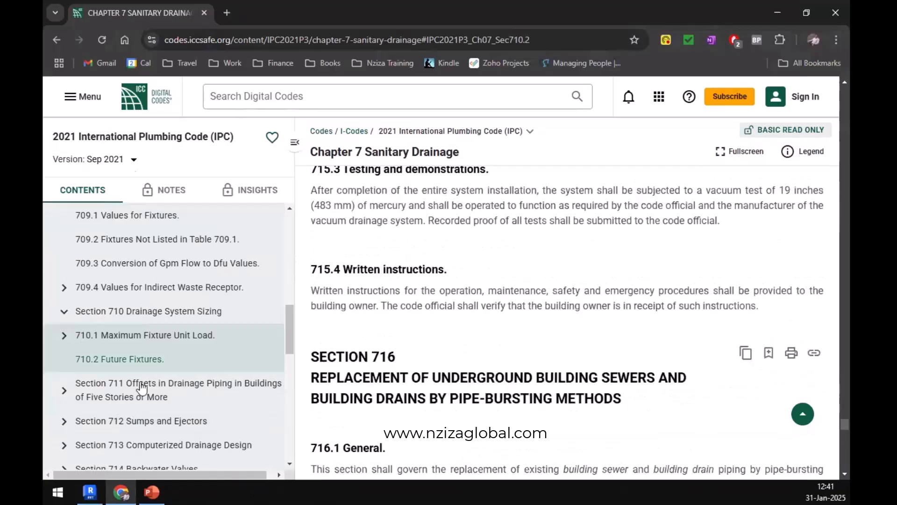
pyautogui.scroll(-6, 131, 390)
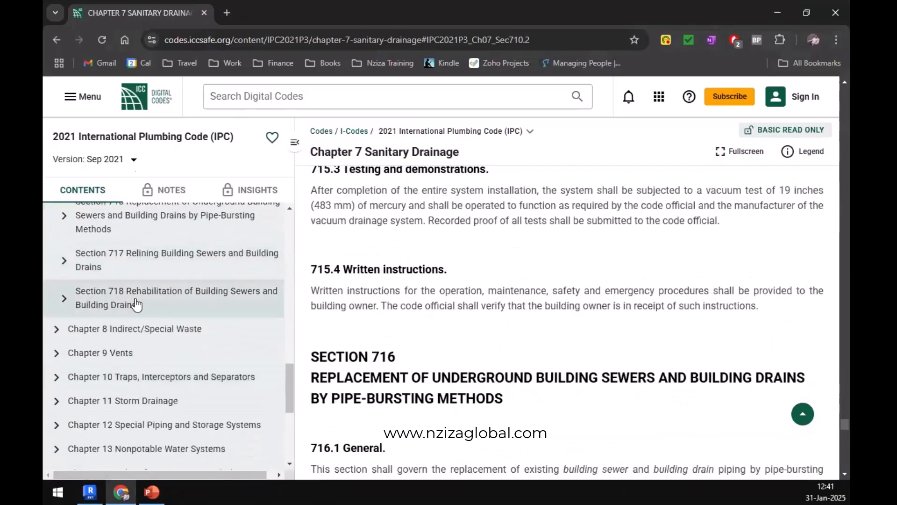
pyautogui.scroll(6, 131, 306)
pyautogui.click(131, 306)
pyautogui.scroll(-8, 492, 349)
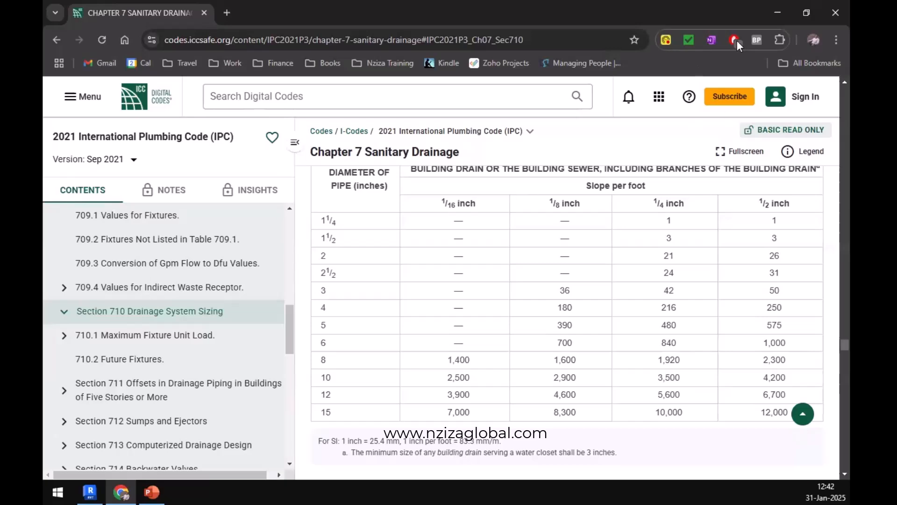
pyautogui.click(778, 12)
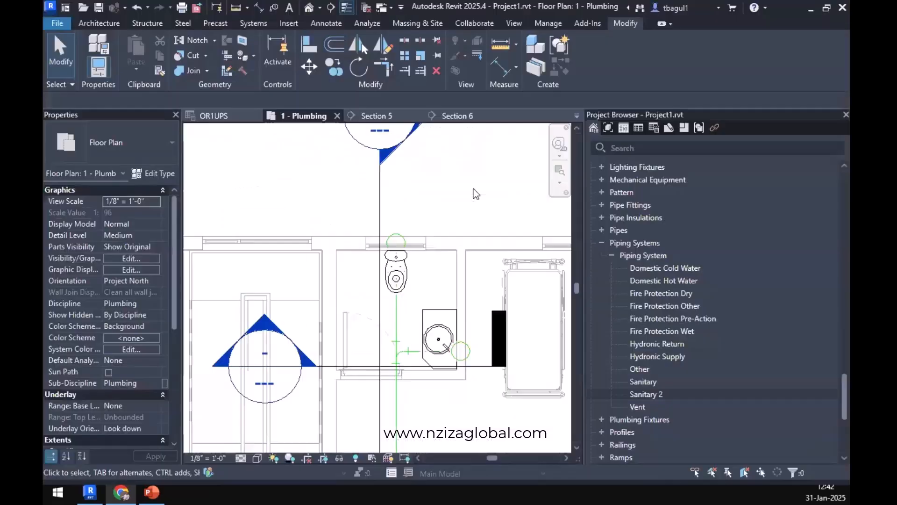
# Show the sanitary piping in Section 5 and set the view's detail level to Fine.
pyautogui.click(397, 310)
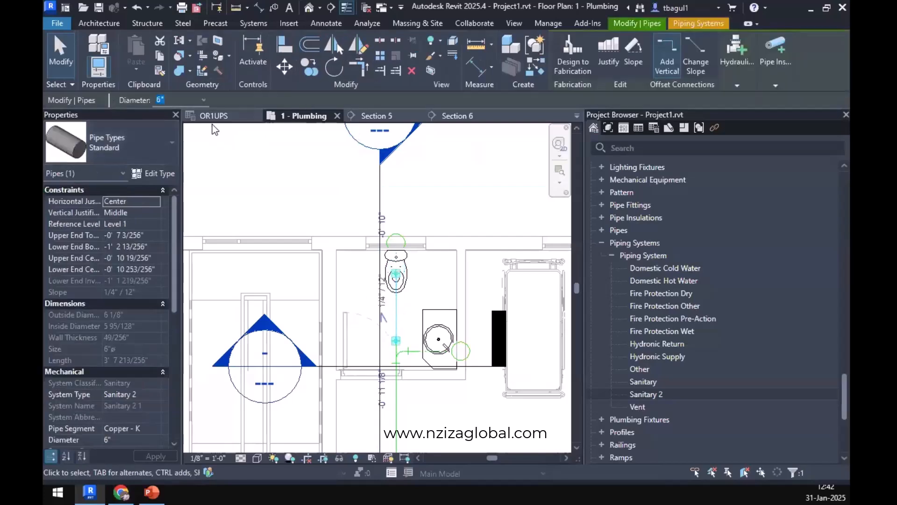
pyautogui.click(446, 117)
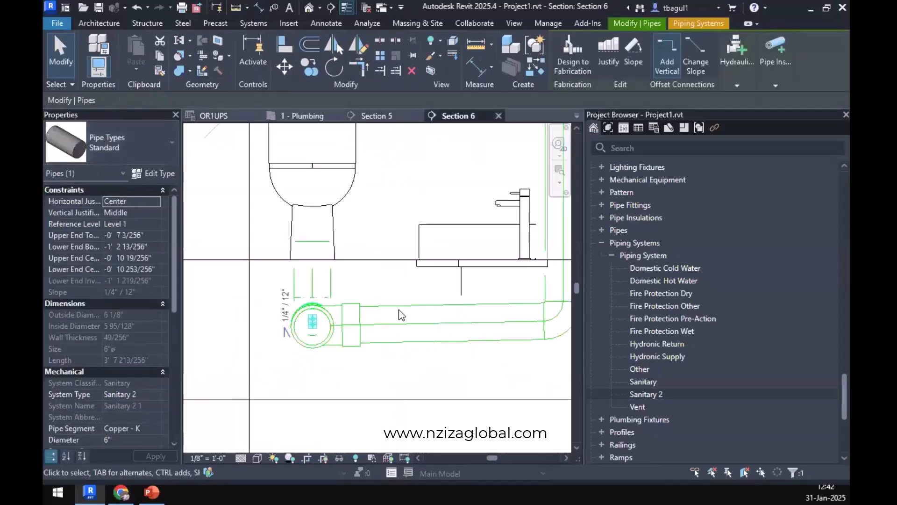
pyautogui.click(357, 368)
pyautogui.click(374, 116)
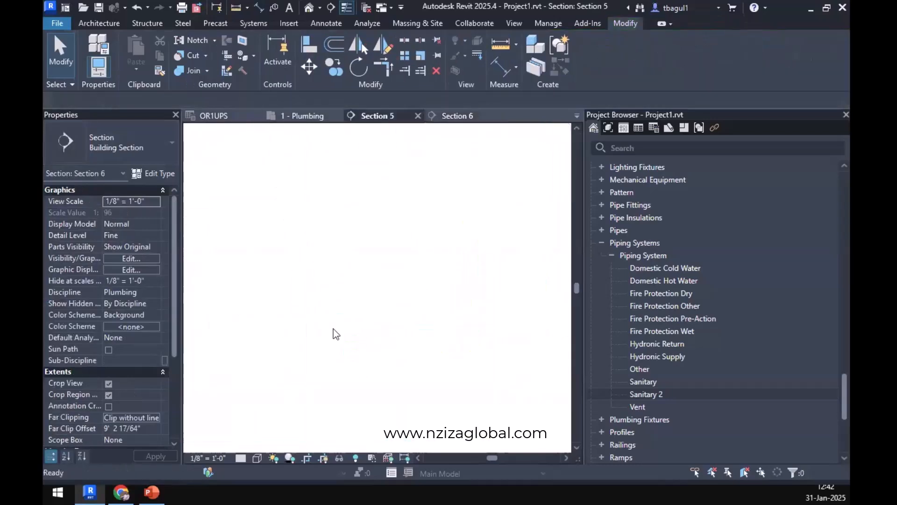
pyautogui.click(322, 319)
pyautogui.scroll(4, 322, 319)
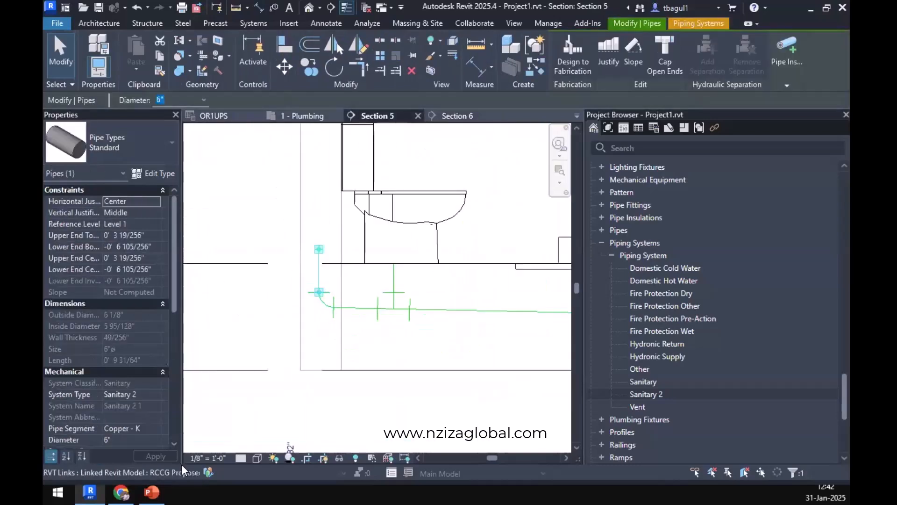
pyautogui.click(240, 457)
pyautogui.click(256, 443)
pyautogui.press('Escape')
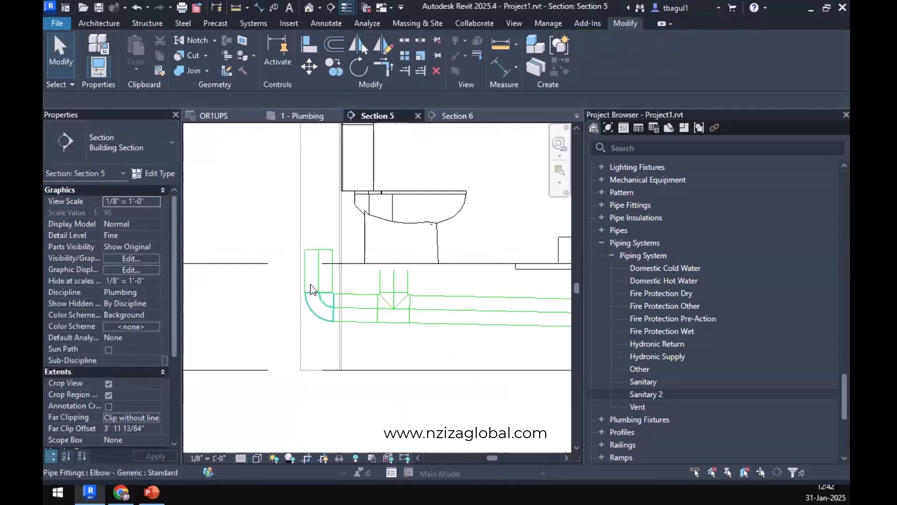
# Select the water closet's pipes and fittings along the main sanitary run in Section 5 and set their diameter to 3".
pyautogui.click(316, 276)
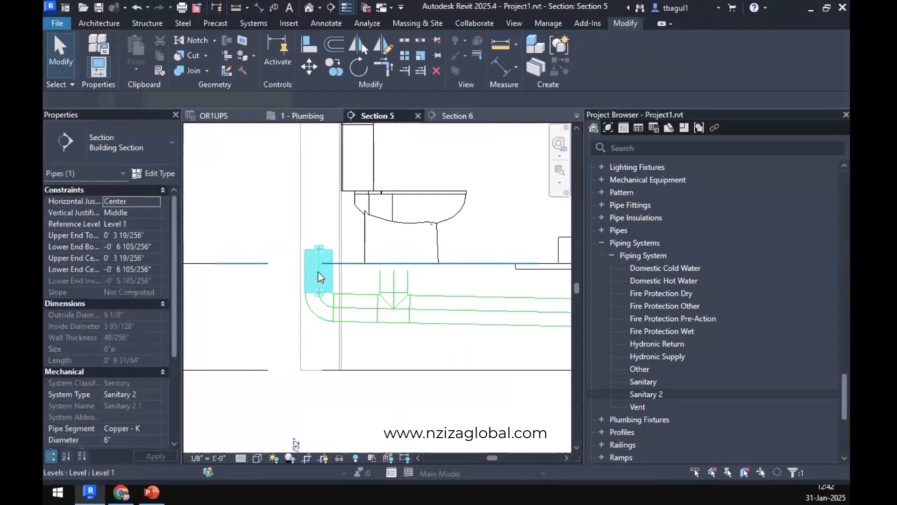
pyautogui.keyDown('ctrl'); pyautogui.click(321, 301); pyautogui.keyUp('ctrl')
pyautogui.keyDown('ctrl'); pyautogui.click(399, 277); pyautogui.keyUp('ctrl')
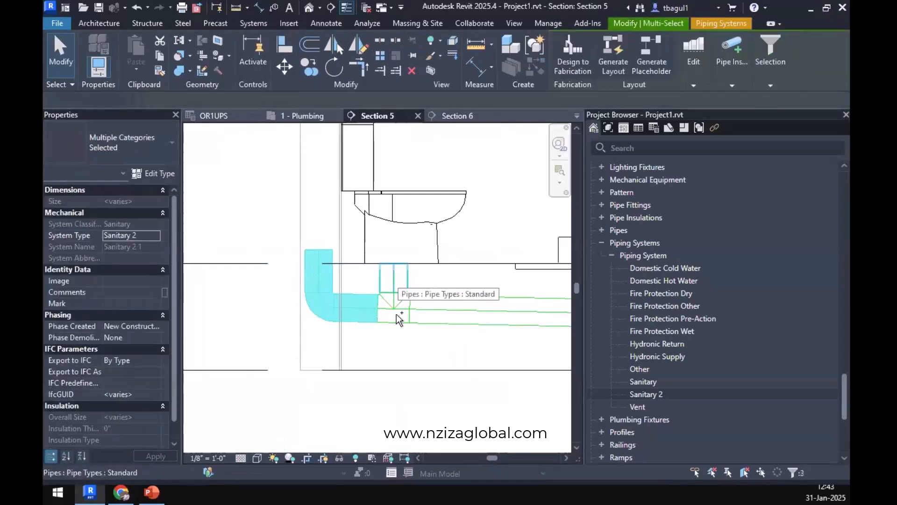
pyautogui.keyDown('ctrl'); pyautogui.click(396, 312); pyautogui.keyUp('ctrl')
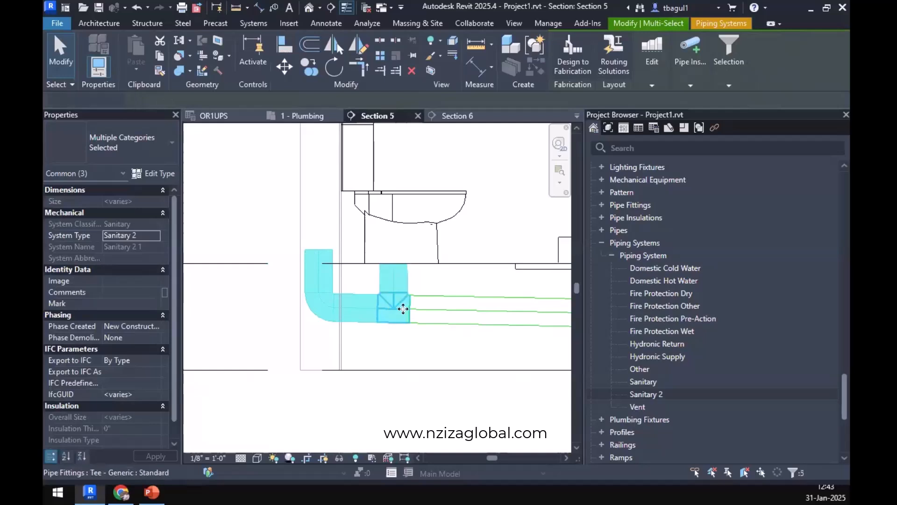
pyautogui.keyDown('ctrl'); pyautogui.click(477, 314); pyautogui.keyUp('ctrl')
pyautogui.moveTo(226, 366); pyautogui.dragTo(237, 324, button='middle')
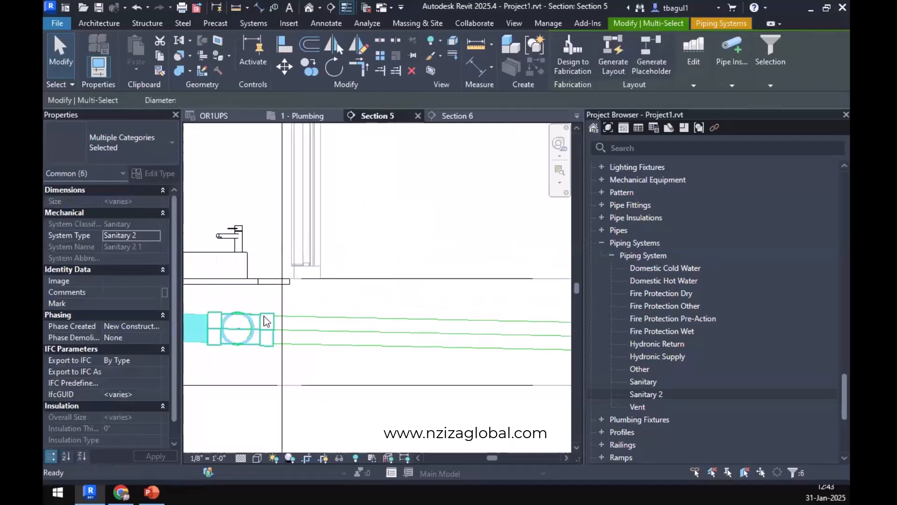
pyautogui.keyDown('ctrl'); pyautogui.click(318, 318); pyautogui.keyUp('ctrl')
pyautogui.keyDown('ctrl'); pyautogui.click(321, 322); pyautogui.keyUp('ctrl')
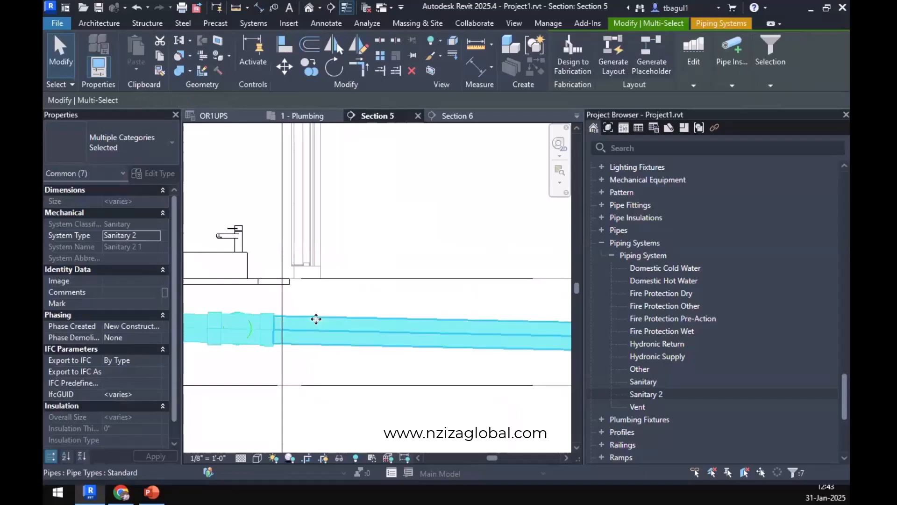
pyautogui.scroll(-3, 318, 321)
pyautogui.click(229, 99)
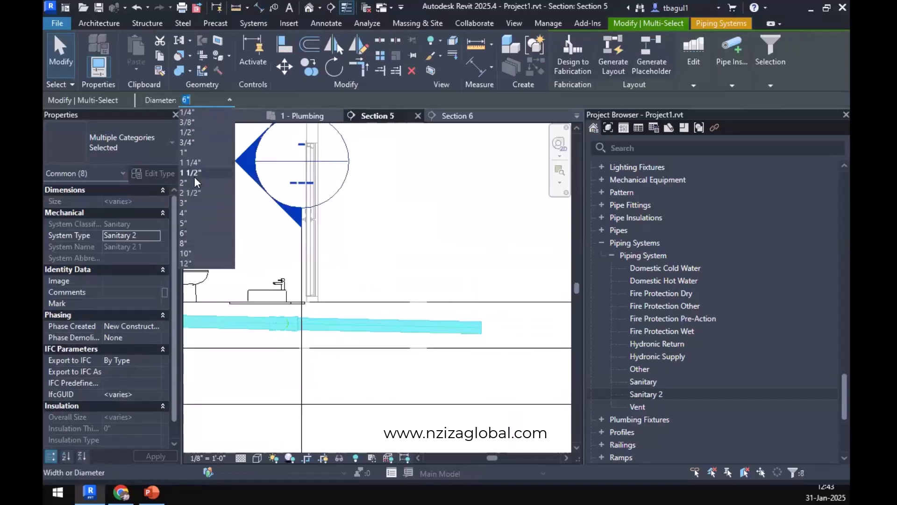
pyautogui.click(191, 203)
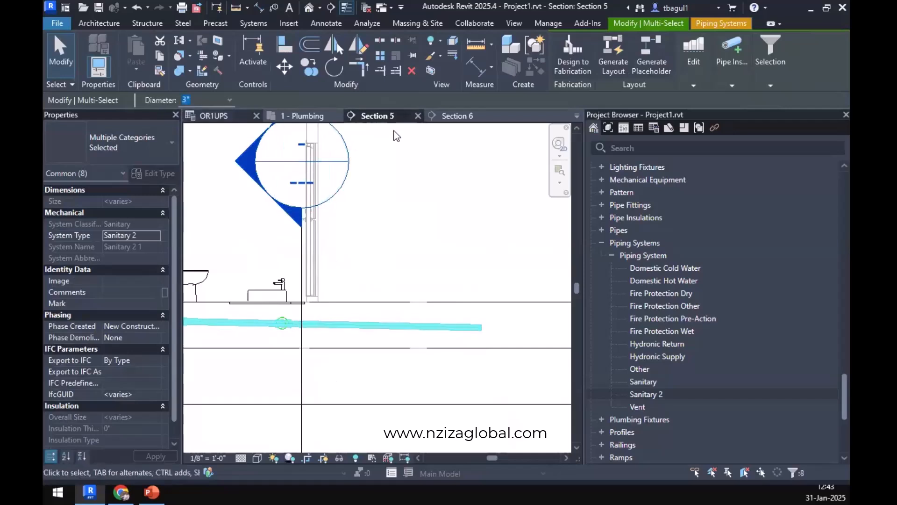
# Select the washbasin's sloped pipe in Section 6 and look up the lavatory's minimum trap size in Table 709.1 in the browser.
pyautogui.click(456, 116)
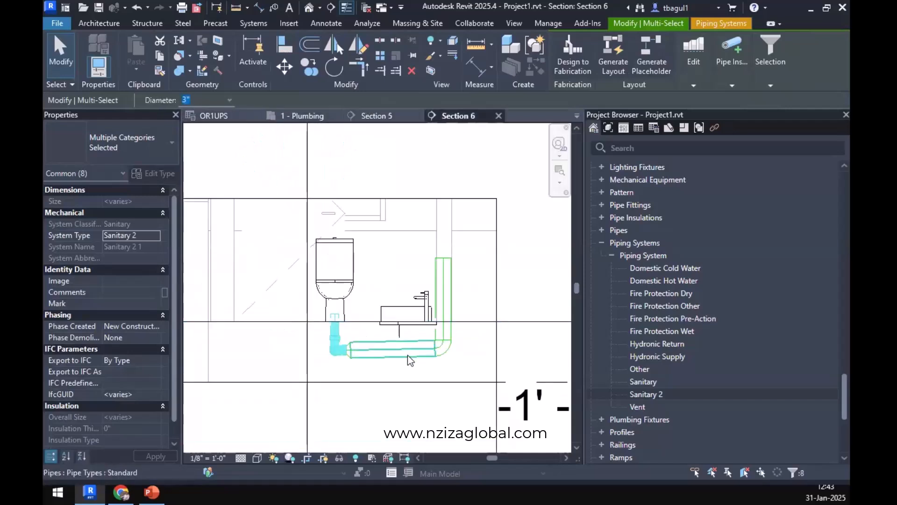
pyautogui.click(407, 355)
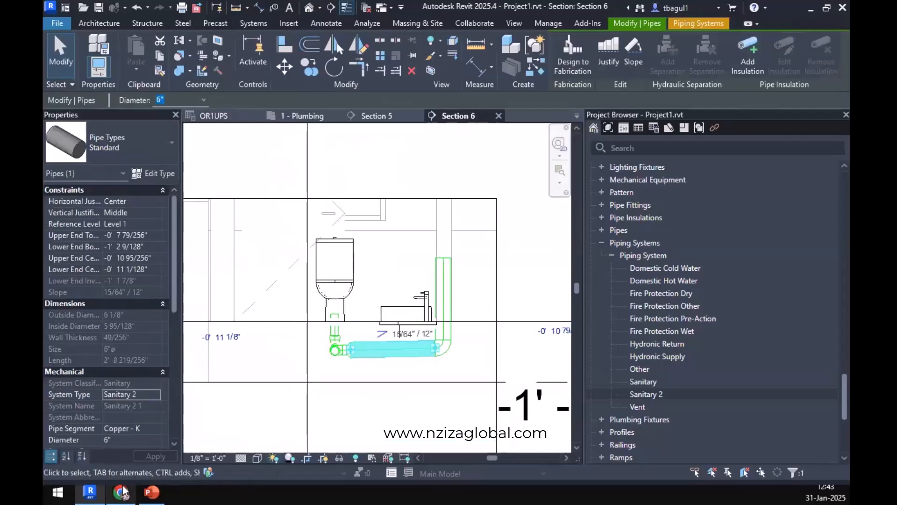
pyautogui.click(122, 492)
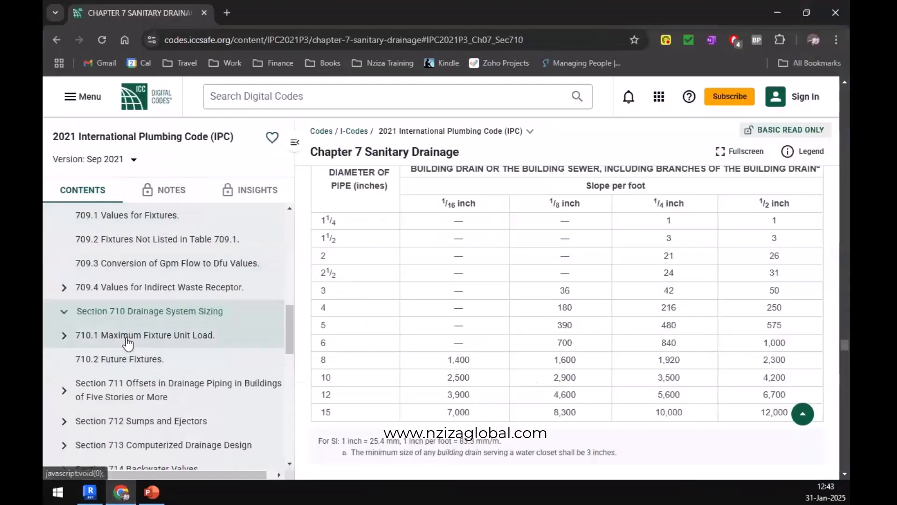
pyautogui.scroll(3, 117, 341)
pyautogui.click(225, 322)
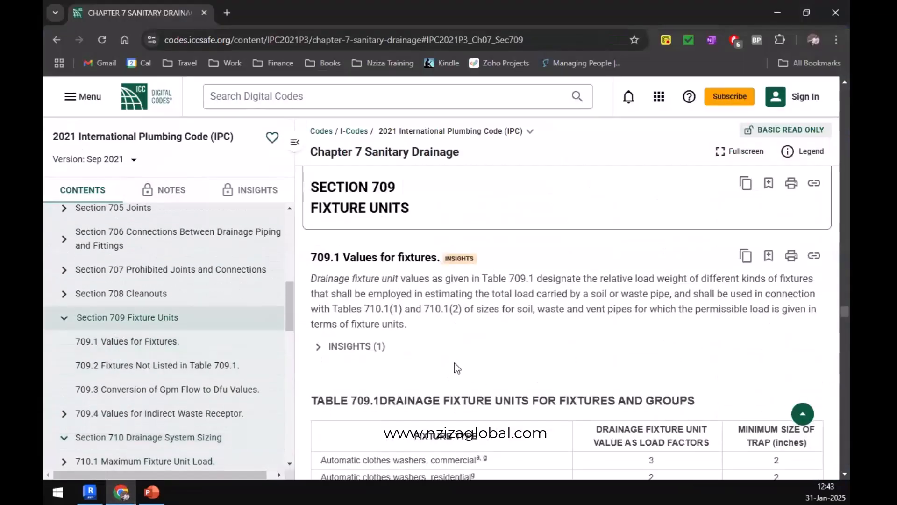
pyautogui.scroll(-5, 451, 367)
pyautogui.scroll(-5, 444, 364)
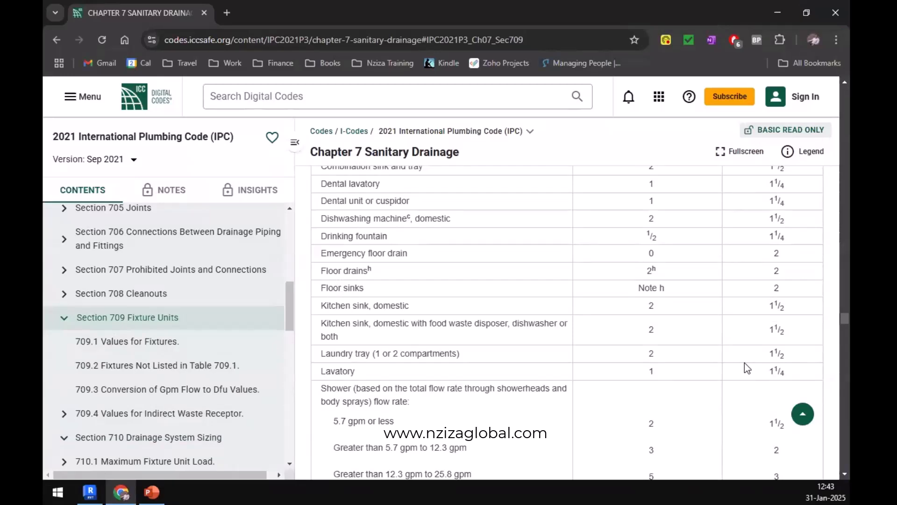
pyautogui.hotkey('alt', 'Tab')
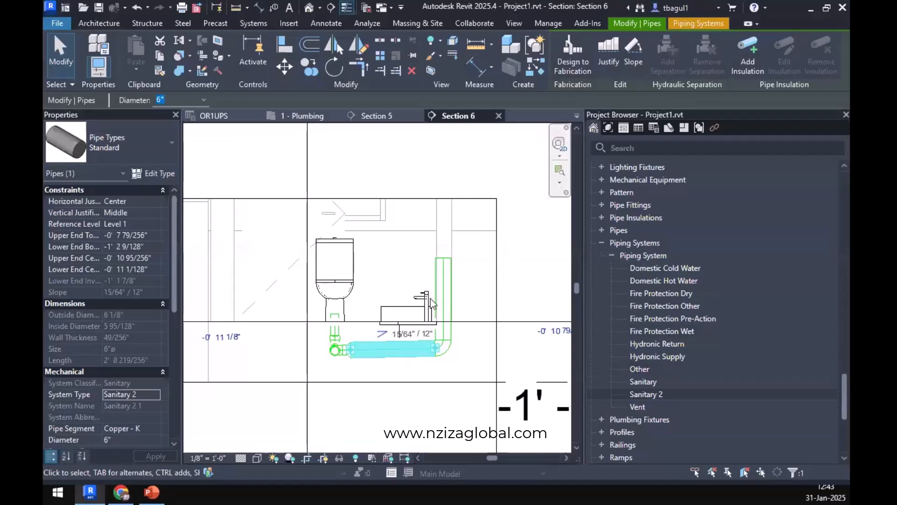
# Add the washbasin's vertical pipe and elbow in Section 6 to the selection and set their diameter to 1 1/4".
pyautogui.keyDown('ctrl'); pyautogui.click(444, 304); pyautogui.keyUp('ctrl')
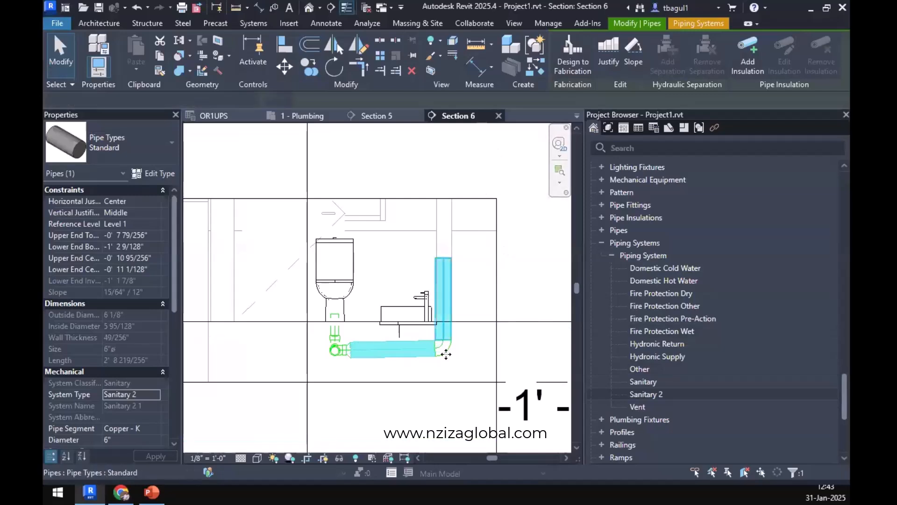
pyautogui.keyDown('ctrl'); pyautogui.click(445, 352); pyautogui.keyUp('ctrl')
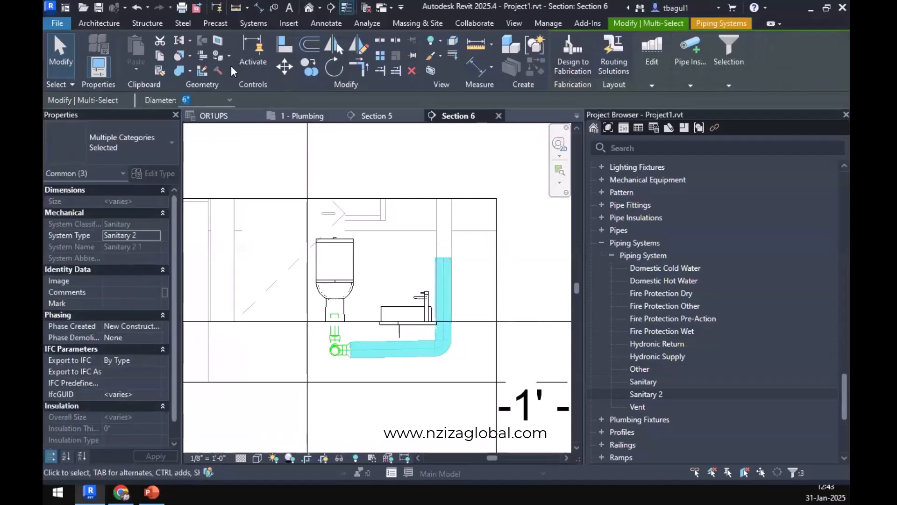
pyautogui.click(230, 100)
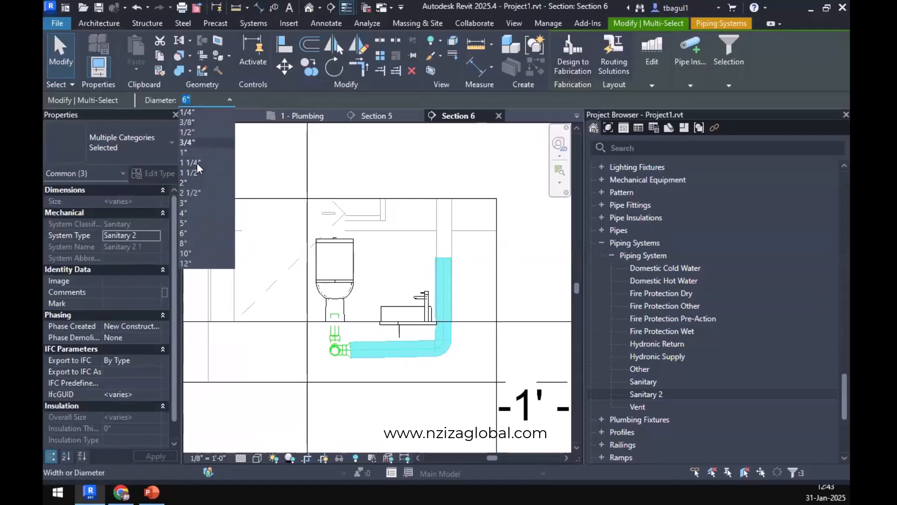
pyautogui.click(198, 163)
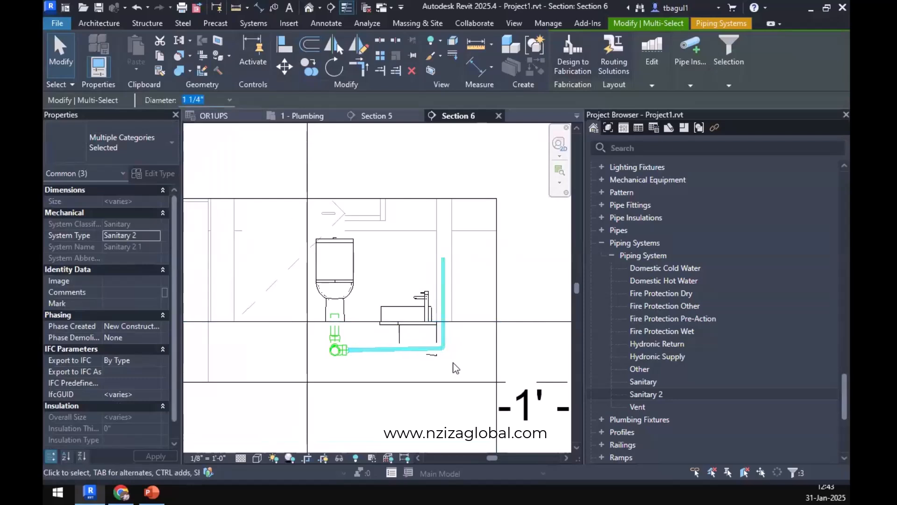
pyautogui.press('Escape')
# Set the detail level of the 1 - Plumbing floor plan to Fine and glance at the fixture unit table in the browser.
pyautogui.click(302, 116)
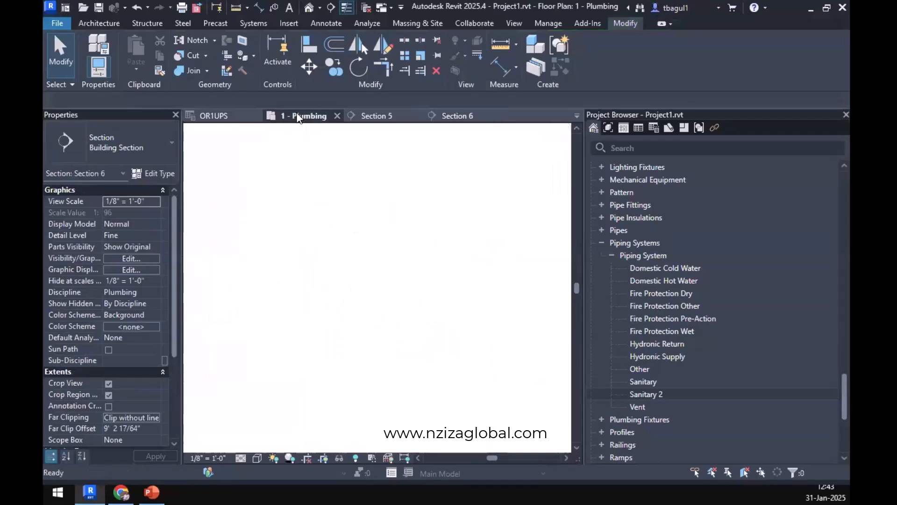
pyautogui.scroll(3, 408, 361)
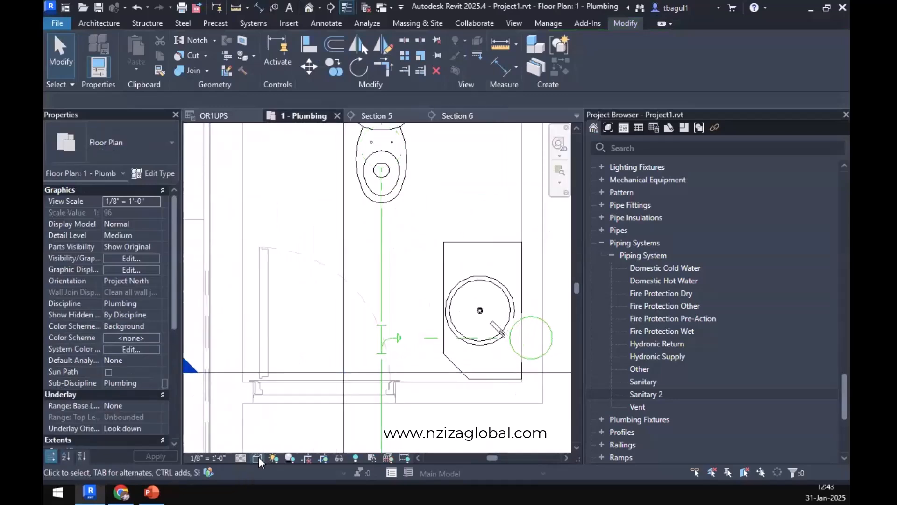
pyautogui.click(240, 457)
pyautogui.click(257, 444)
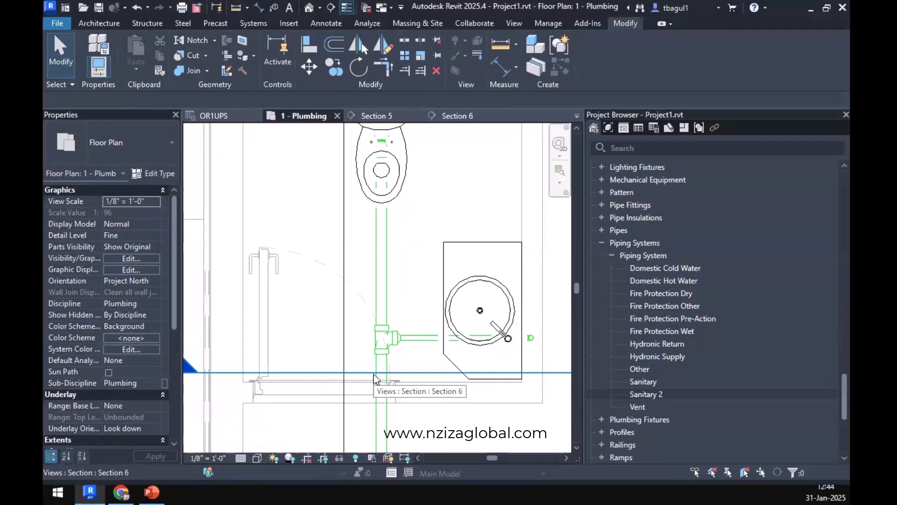
pyautogui.hotkey('alt', 'Tab')
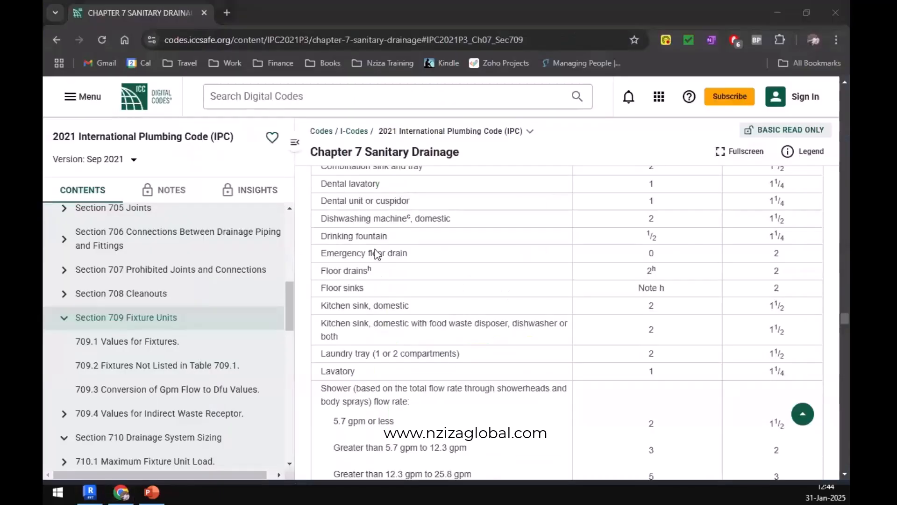
pyautogui.hotkey('alt', 'Tab')
# Stretch the open end of the main sanitary pipe out through the doorway into the corridor, making it about 20' 6" long.
pyautogui.scroll(-4, 421, 294)
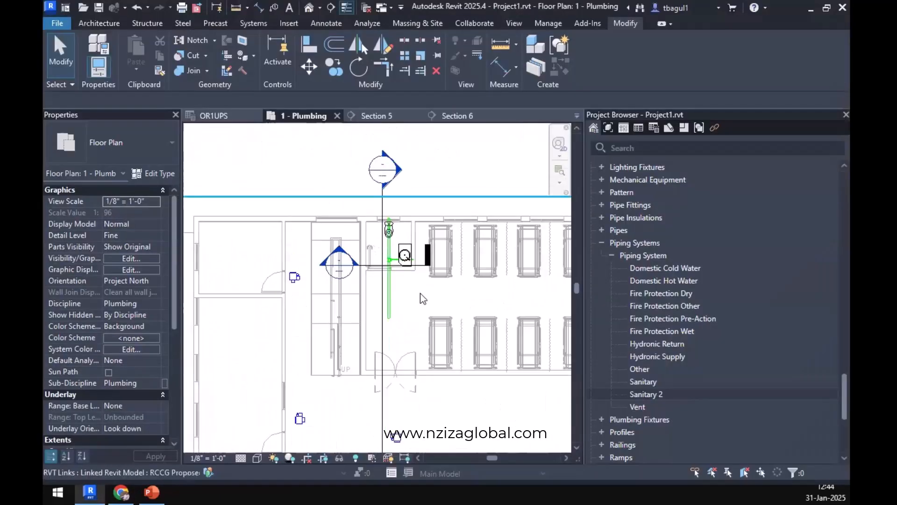
pyautogui.moveTo(419, 293); pyautogui.dragTo(323, 251, button='middle')
pyautogui.click(298, 259)
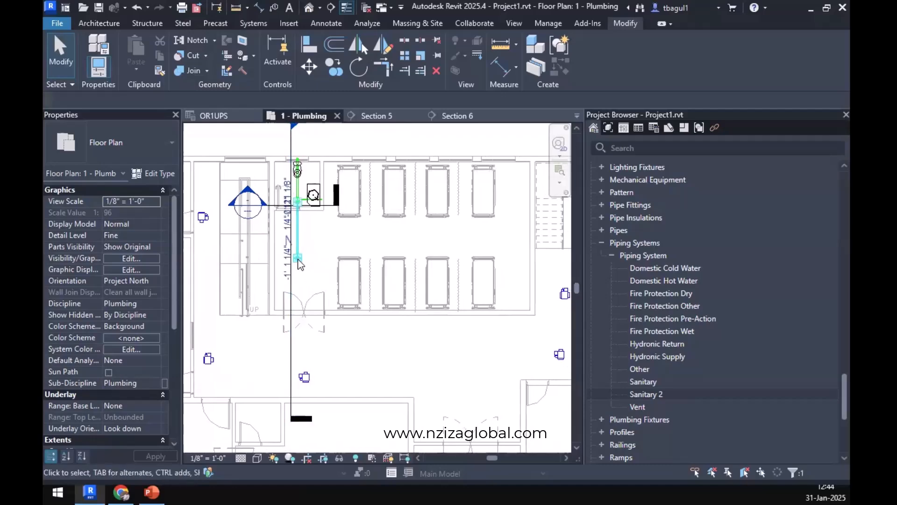
pyautogui.moveTo(299, 259); pyautogui.dragTo(297, 347)
# Draw a 3" sanitary pipe sloped 1/4" / 12" from the main's open end along the corridor to just outside the toilet rooms.
pyautogui.rightClick(298, 287)
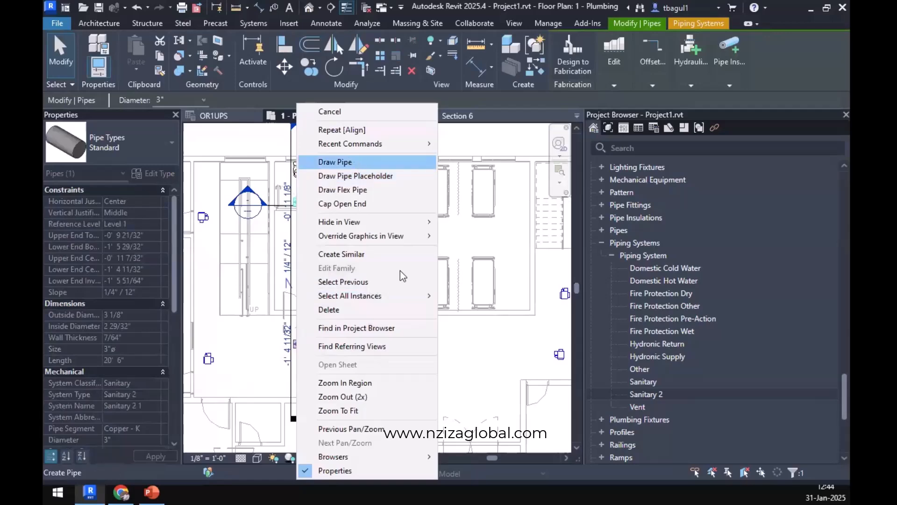
pyautogui.click(356, 162)
pyautogui.scroll(-3, 304, 323)
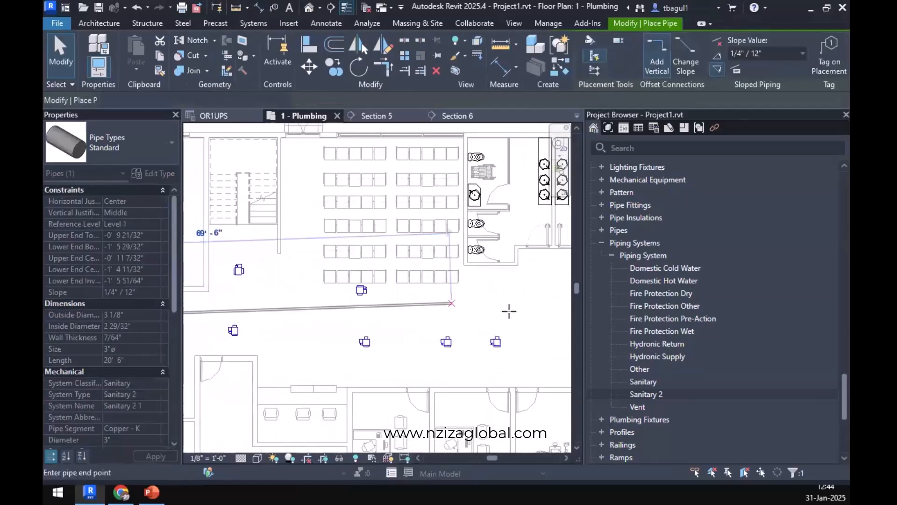
pyautogui.moveTo(509, 311); pyautogui.dragTo(364, 331, button='middle')
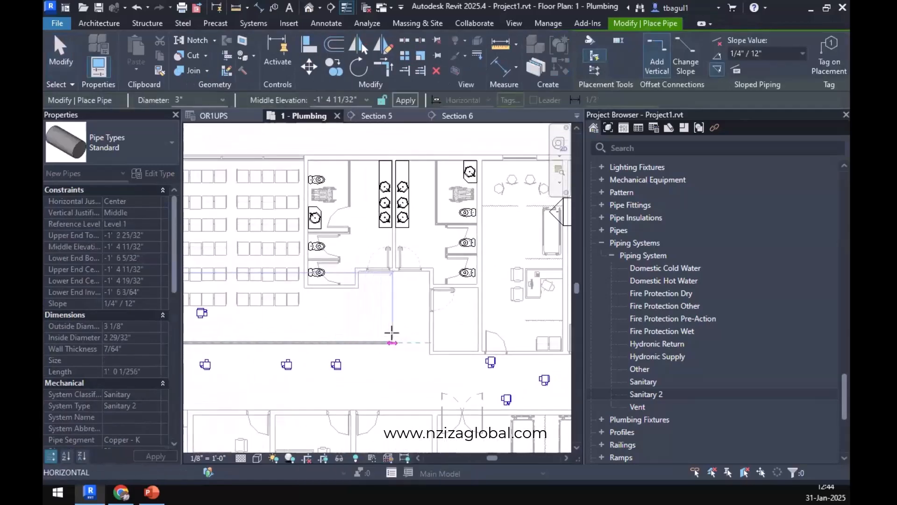
pyautogui.click(362, 343)
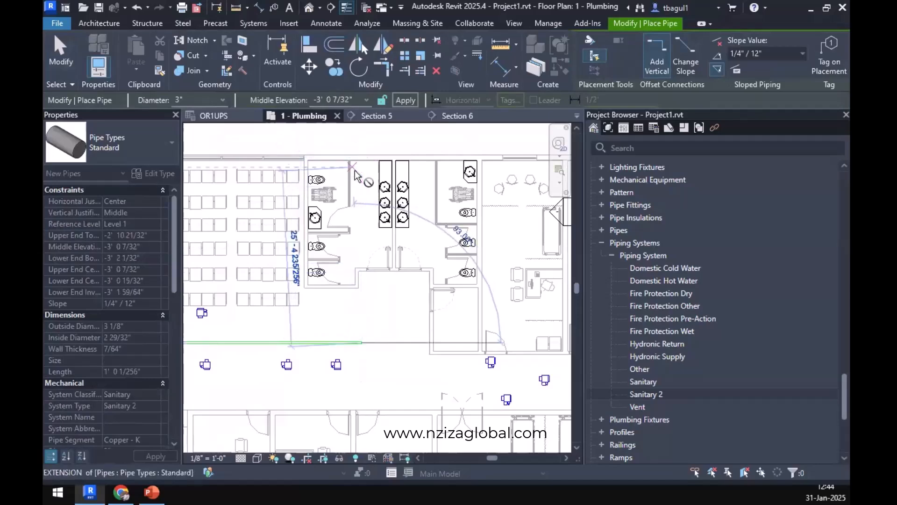
pyautogui.press('Escape')
pyautogui.scroll(-5, 329, 245)
pyautogui.press('Escape')
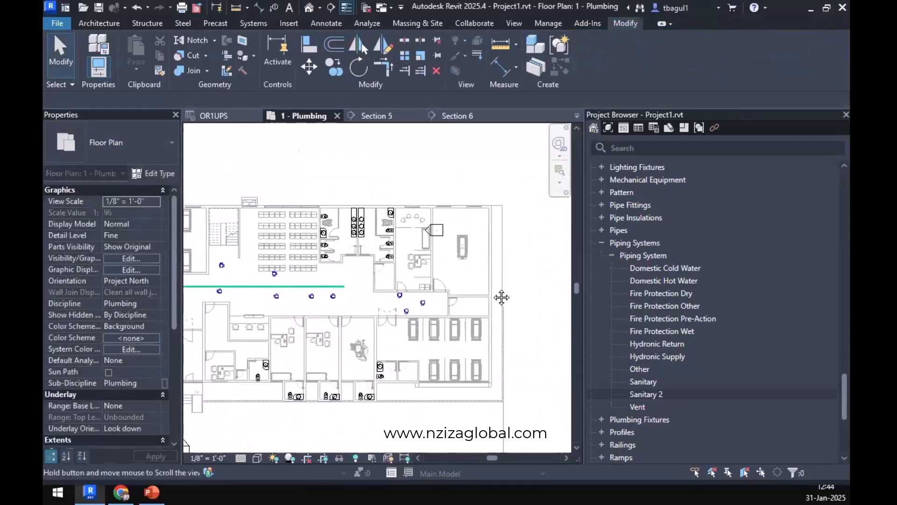
# Convert the 3" elbow at the corridor corner into a tee with its open end facing away from the corridor run.
pyautogui.scroll(8, 360, 327)
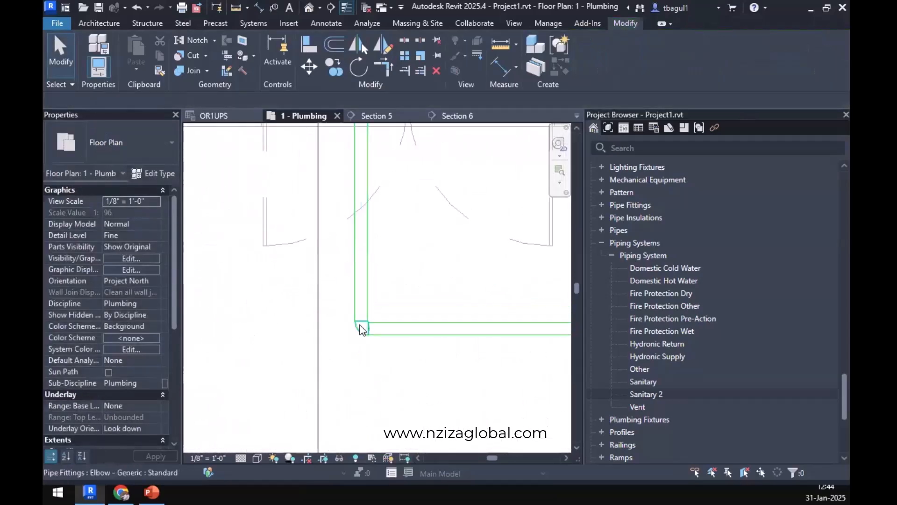
pyautogui.click(362, 327)
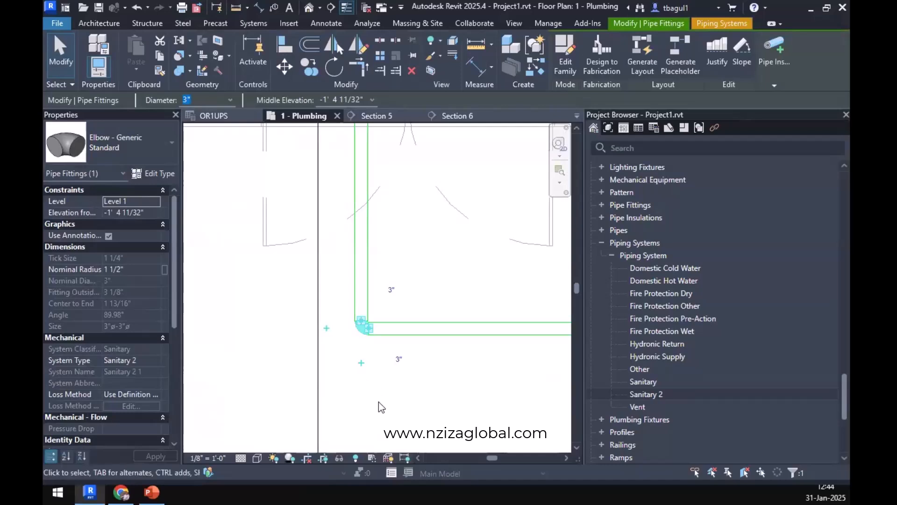
pyautogui.click(326, 328)
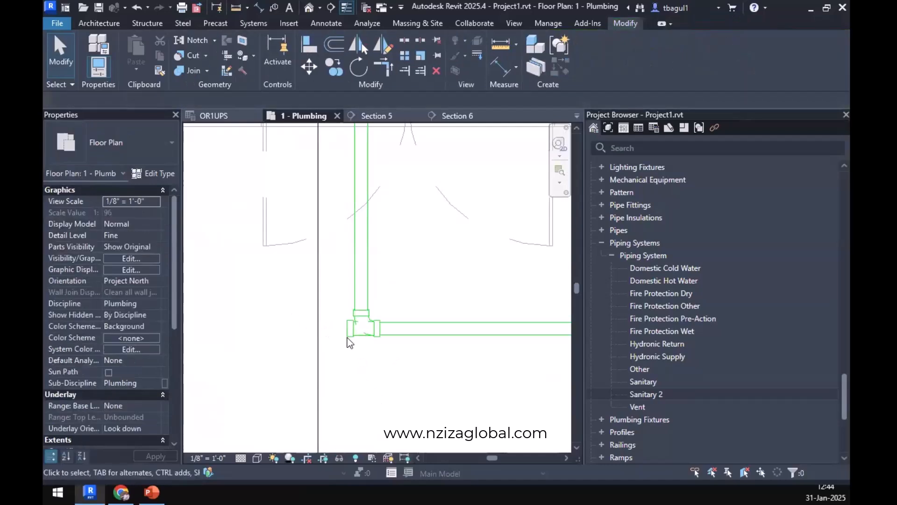
# Try to draw a pipe from the open end of the corridor tee.
pyautogui.scroll(2, 355, 335)
pyautogui.click(344, 318)
pyautogui.rightClick(344, 318)
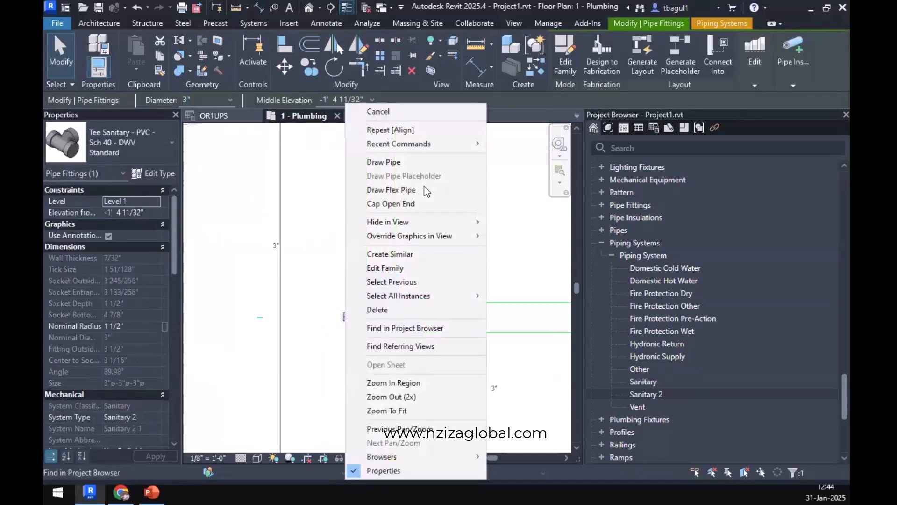
pyautogui.click(383, 162)
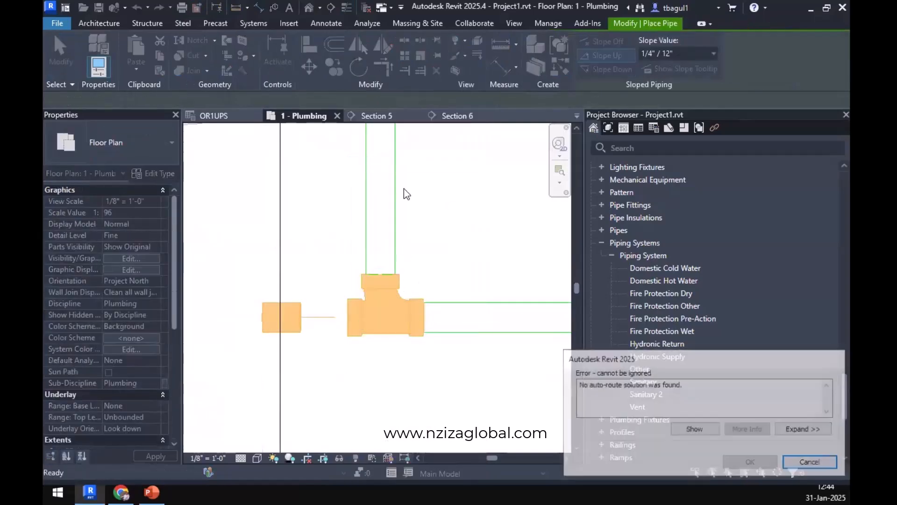
pyautogui.press('Escape')
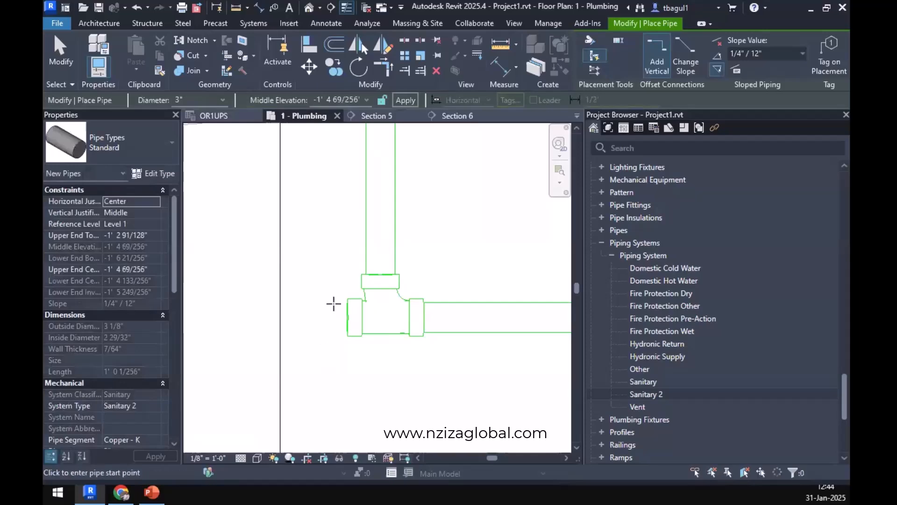
pyautogui.press('Escape')
pyautogui.press('Escape')
# Draw a 3" pipe about 1' long from the tee's open end, sloping up at 1/4" / 12".
pyautogui.click(345, 320)
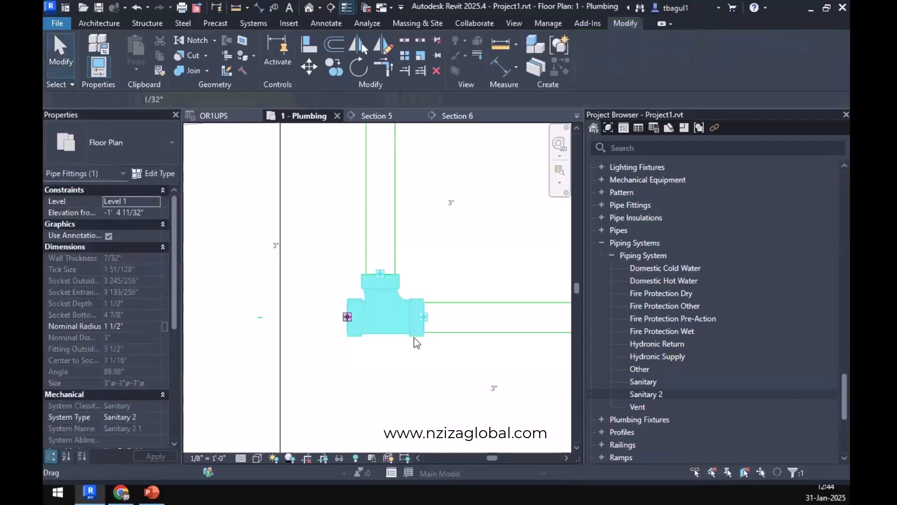
pyautogui.rightClick(345, 320)
pyautogui.click(397, 161)
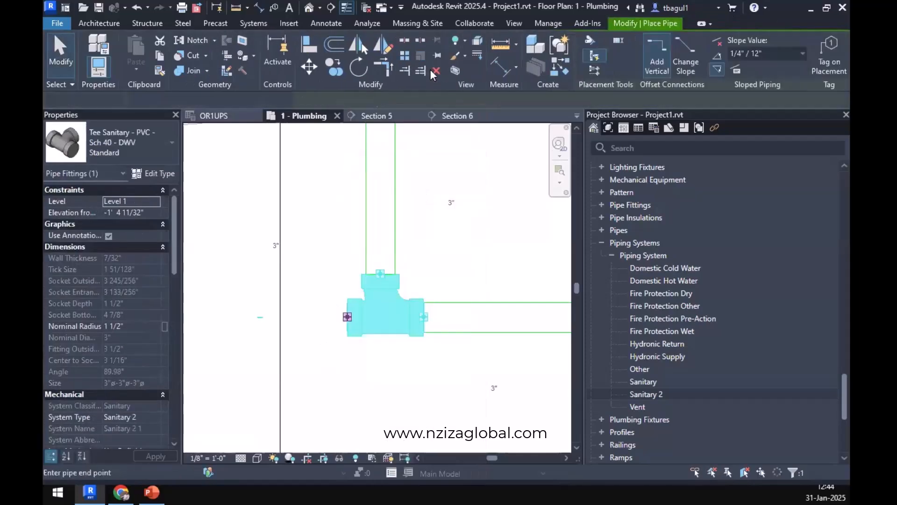
pyautogui.click(718, 55)
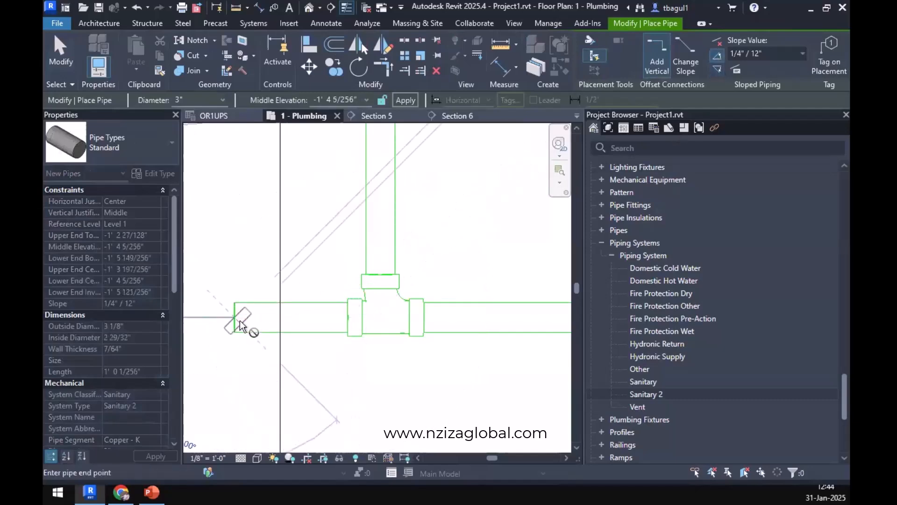
pyautogui.press('Escape')
pyautogui.press('Escape')
# Move the Section 6 line down to the corridor below the new tee and open the section view.
pyautogui.scroll(-3, 369, 372)
pyautogui.scroll(-4, 366, 356)
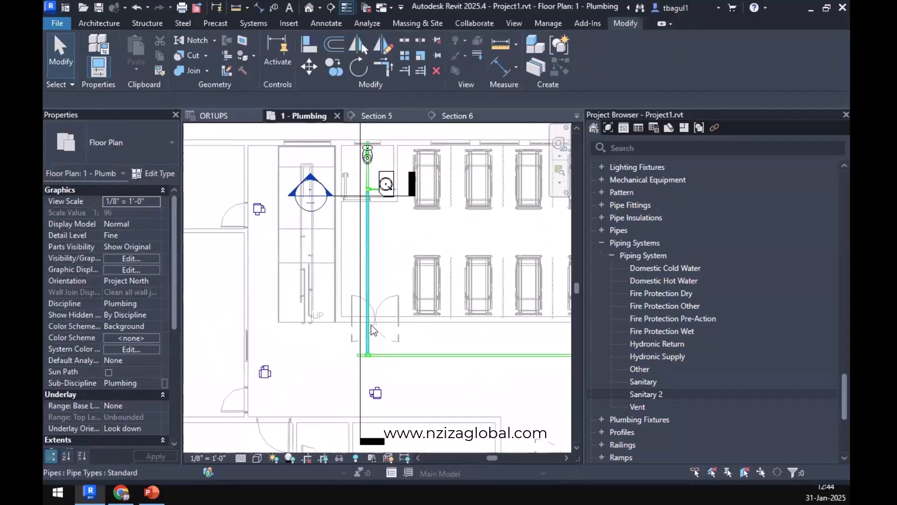
pyautogui.click(354, 254)
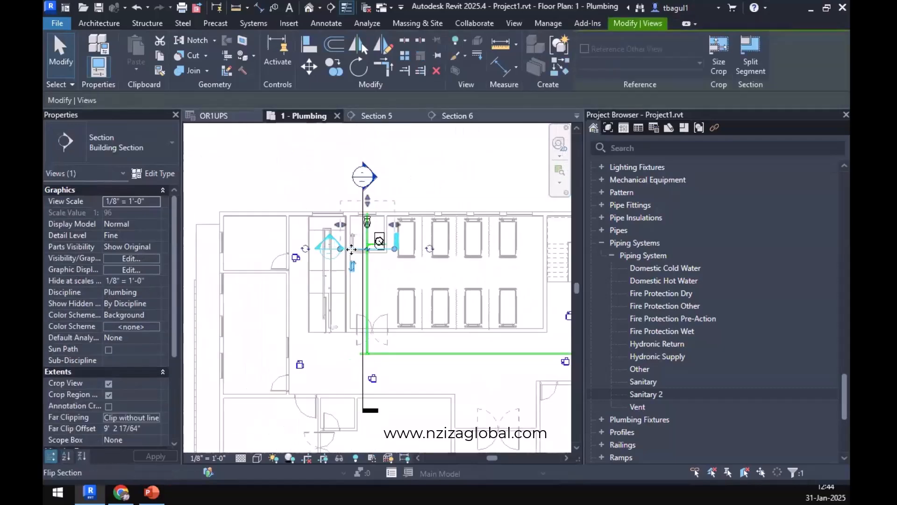
pyautogui.rightClick(353, 374)
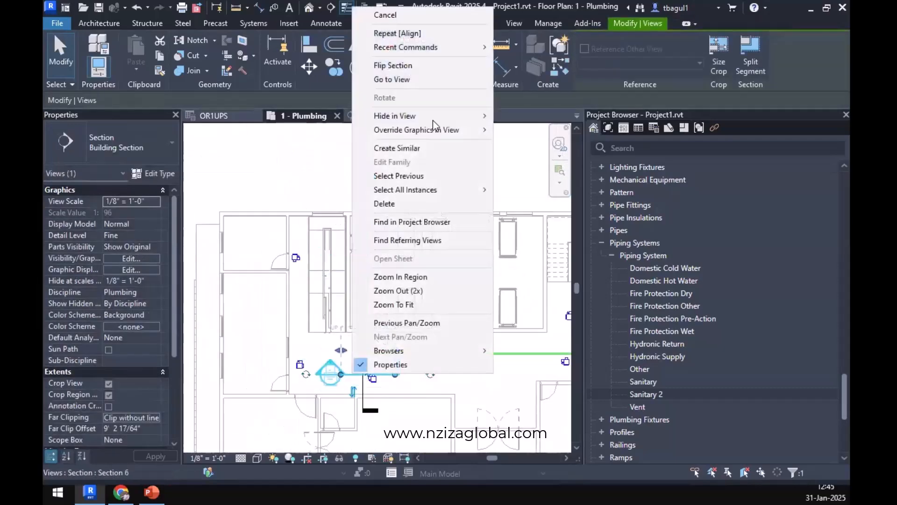
pyautogui.click(414, 80)
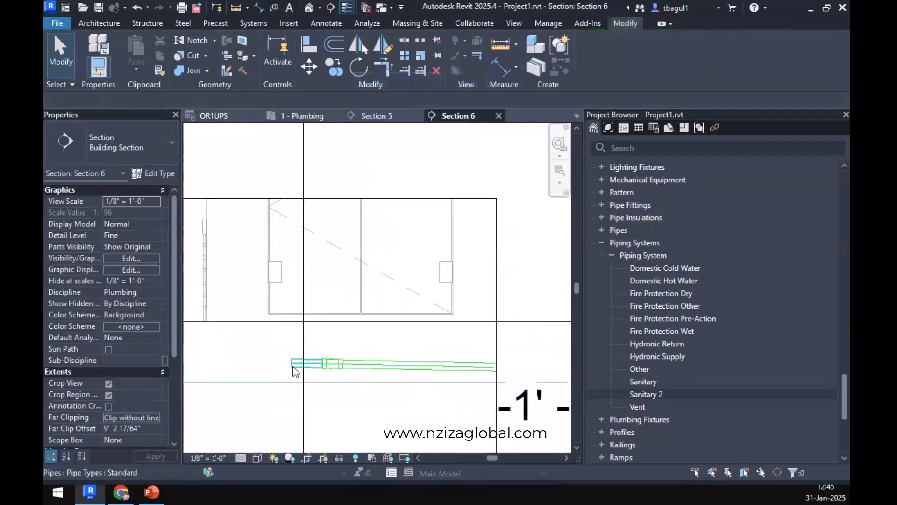
# Draw a vertical 3" pipe from the short stub's open end up to the Level 1 line in Section 6.
pyautogui.click(294, 363)
pyautogui.scroll(3, 295, 365)
pyautogui.rightClick(301, 370)
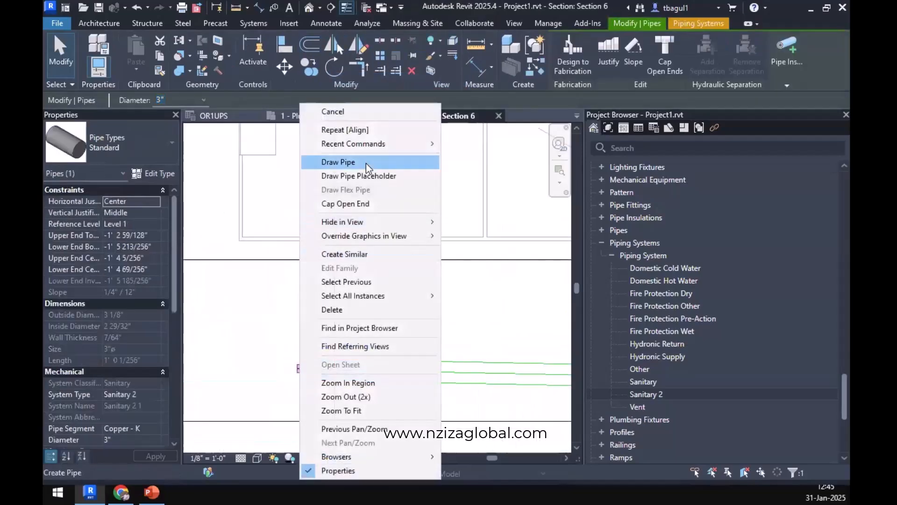
pyautogui.click(328, 109)
pyautogui.scroll(-2, 291, 240)
pyautogui.scroll(-3, 291, 240)
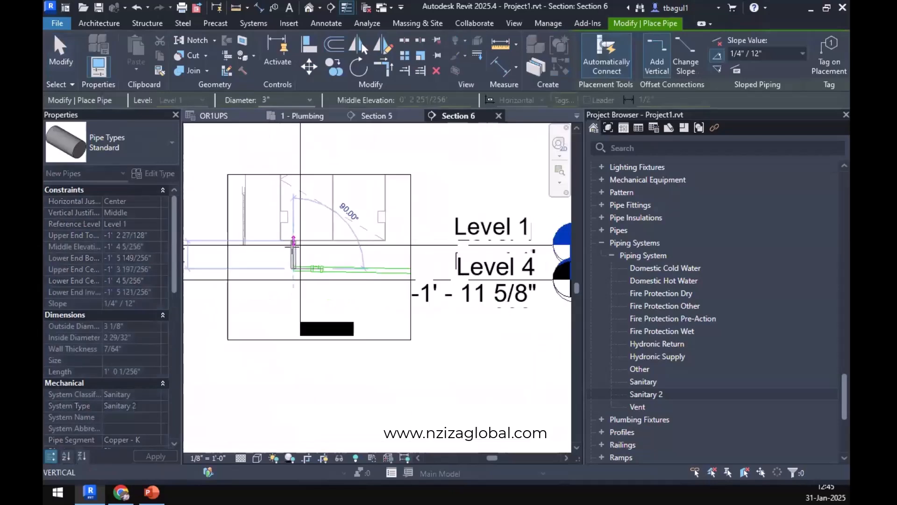
pyautogui.scroll(4, 295, 241)
pyautogui.scroll(2, 294, 240)
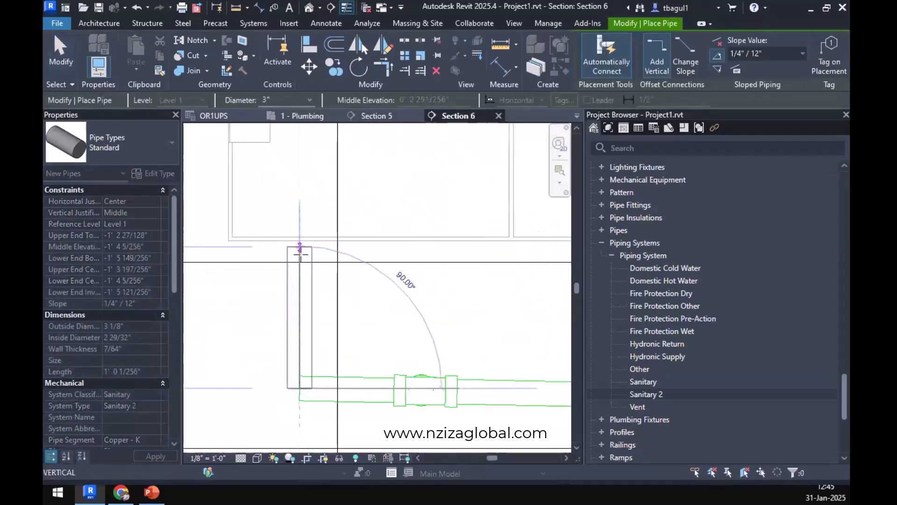
pyautogui.click(299, 262)
pyautogui.press('Escape')
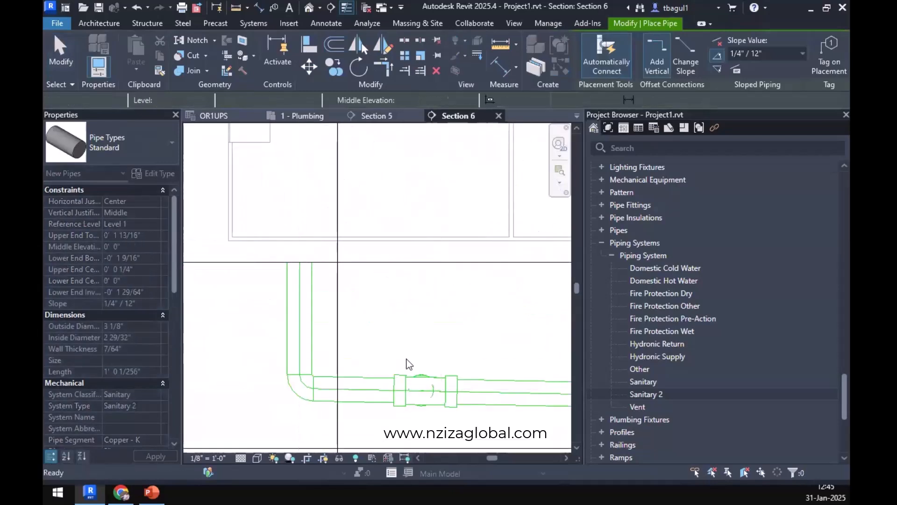
pyautogui.press('Escape')
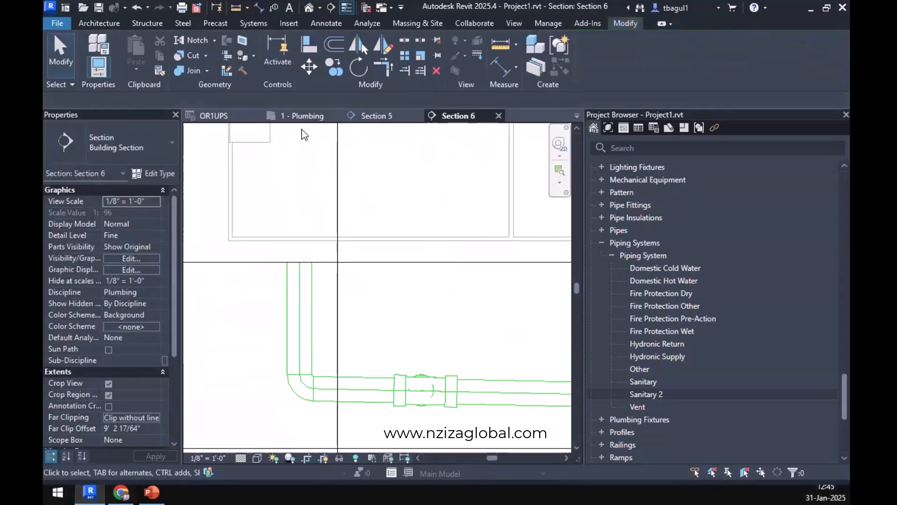
# Return to the 1 - Plumbing floor plan and examine the corridor tee with its short stub and vertical pipe.
pyautogui.click(302, 116)
pyautogui.scroll(-3, 329, 302)
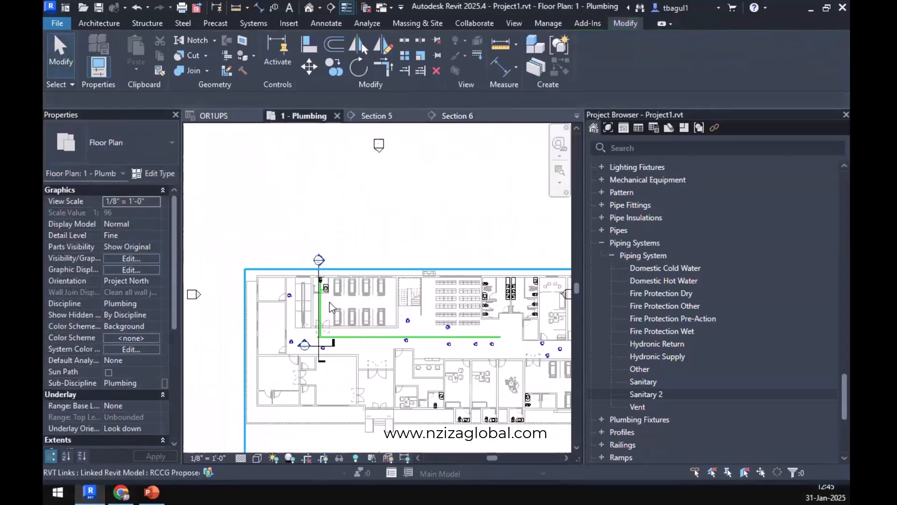
pyautogui.scroll(4, 274, 247)
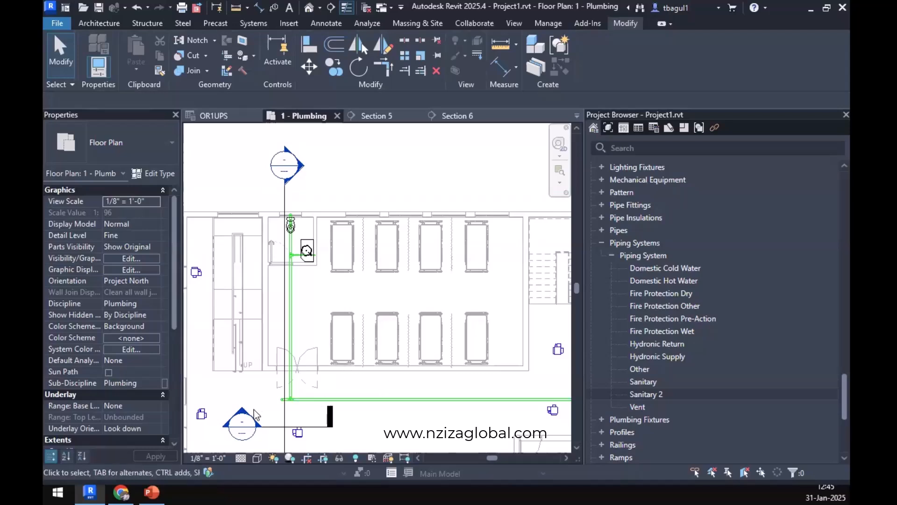
pyautogui.scroll(5, 276, 409)
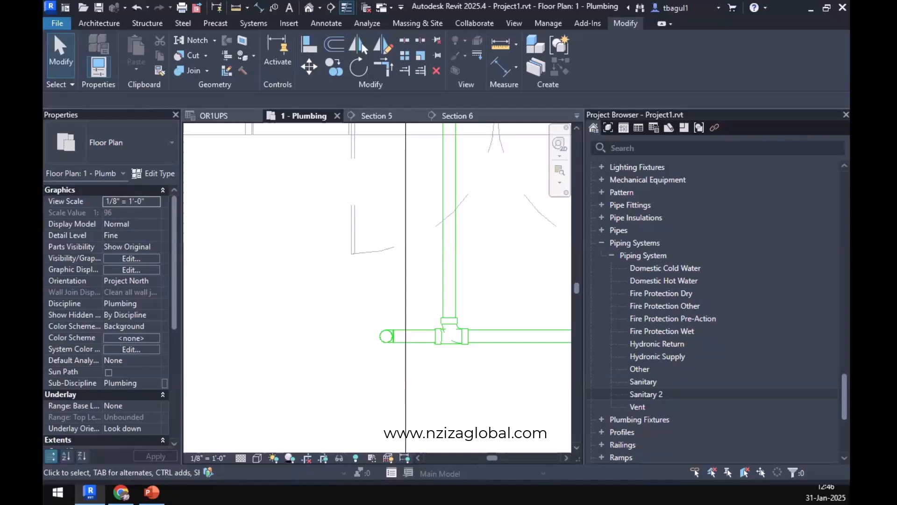
# Switch to the web browser and run an image search for "FLOOR CLEANOUT PLUMBING" alongside the plumbing code page.
pyautogui.hotkey('alt', 'Tab')
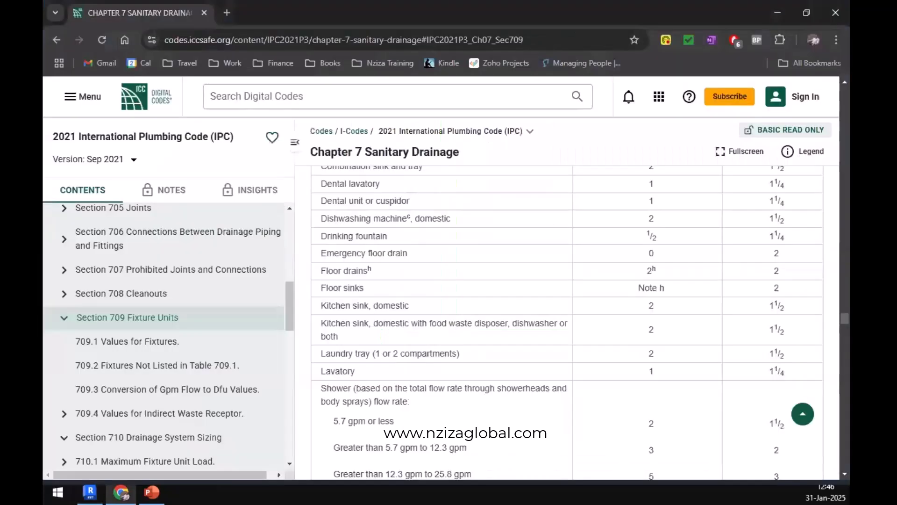
pyautogui.click(223, 14)
pyautogui.write('FL')
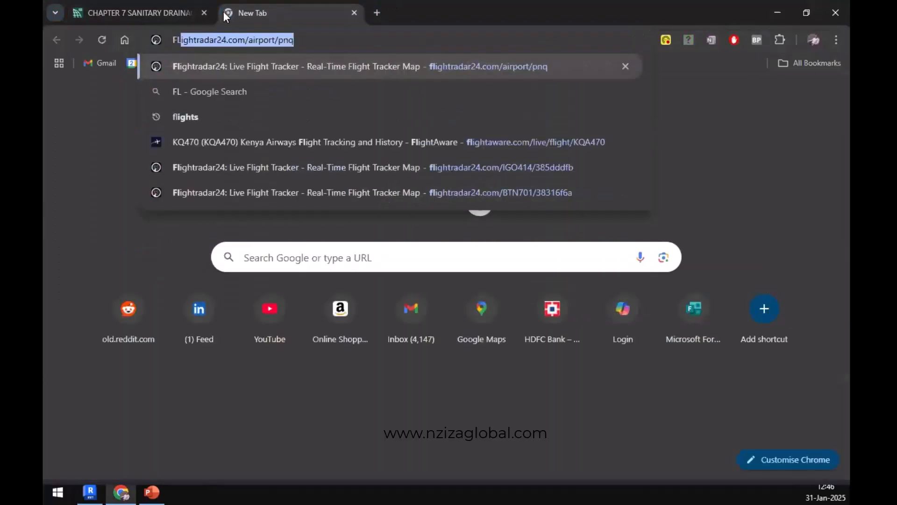
pyautogui.write('OOR ')
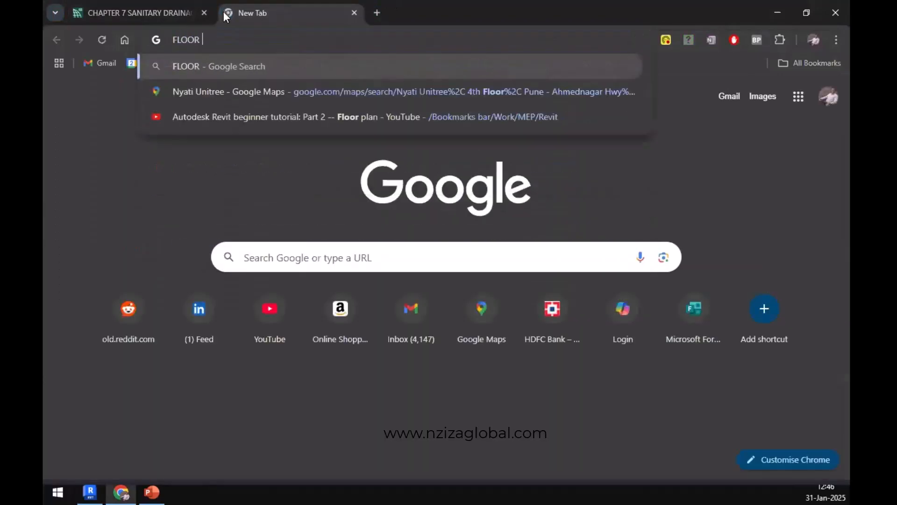
pyautogui.write('CLEAN')
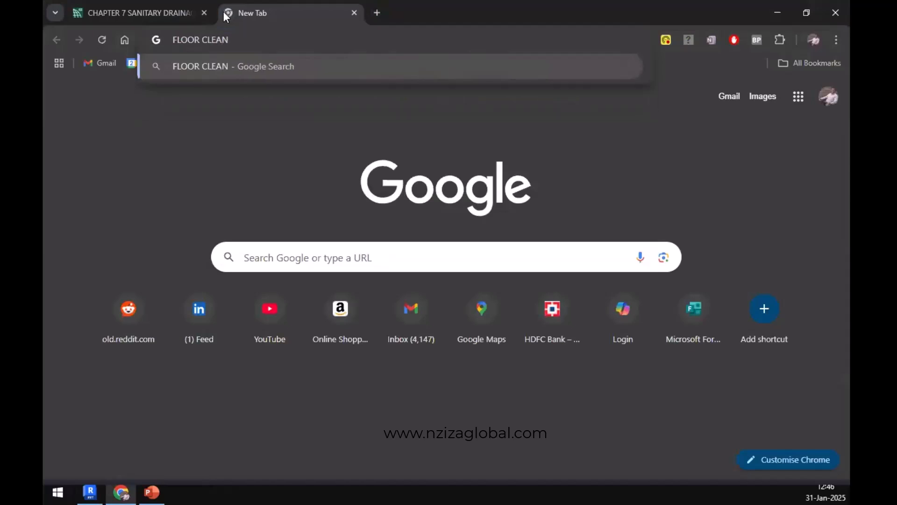
pyautogui.write('OUT')
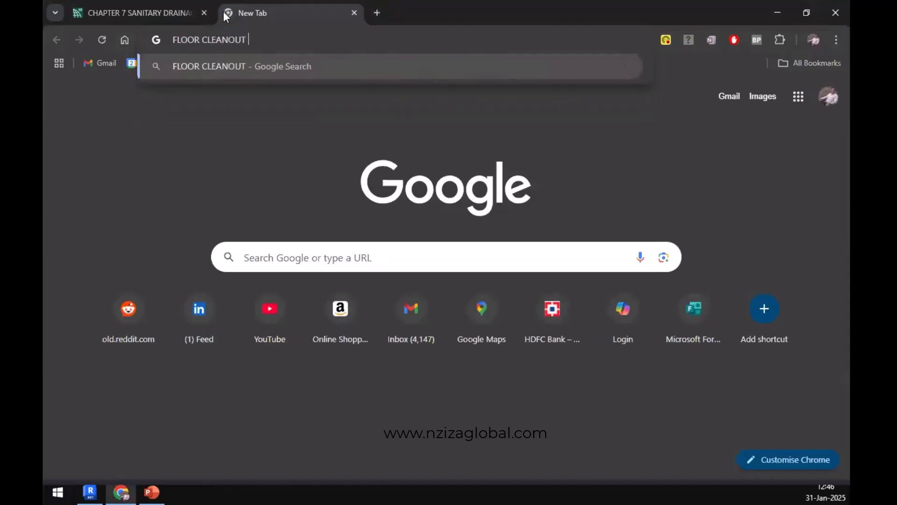
pyautogui.write(' PLUMBING')
pyautogui.press('Return')
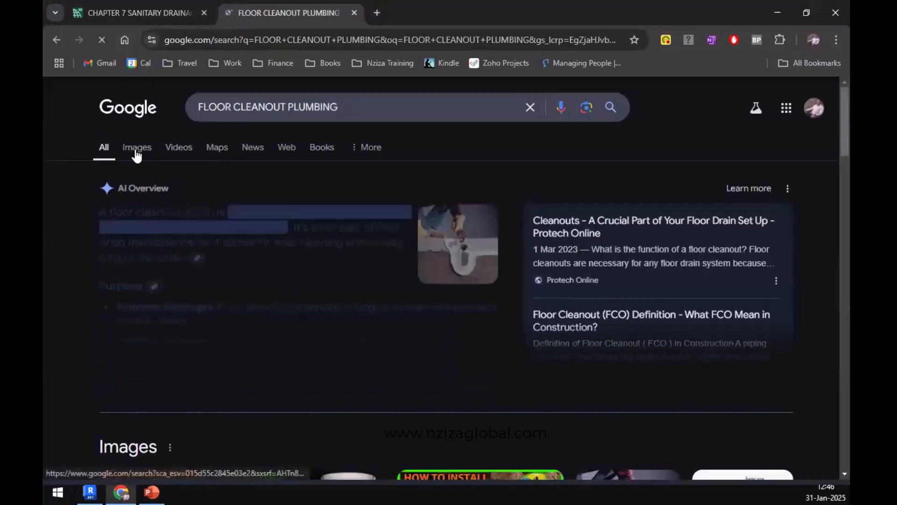
pyautogui.click(138, 149)
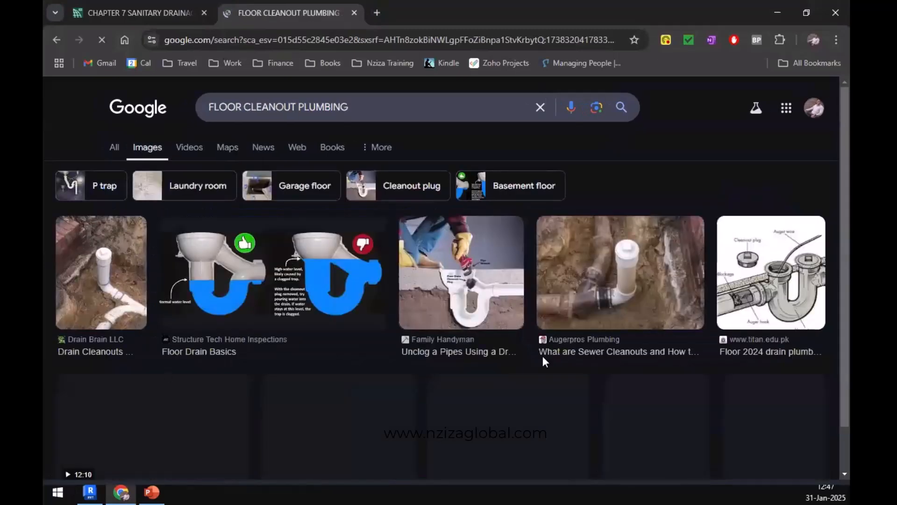
# Browse the floor cleanout pictures and open the KESSEL Ferrofix floor drain image to study its pipe connection.
pyautogui.scroll(-3, 542, 355)
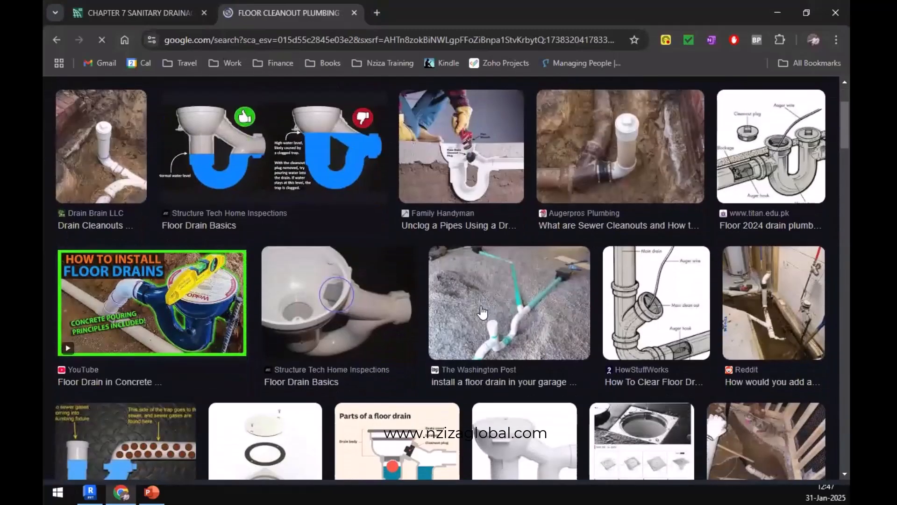
pyautogui.scroll(-4, 482, 309)
pyautogui.scroll(-5, 482, 309)
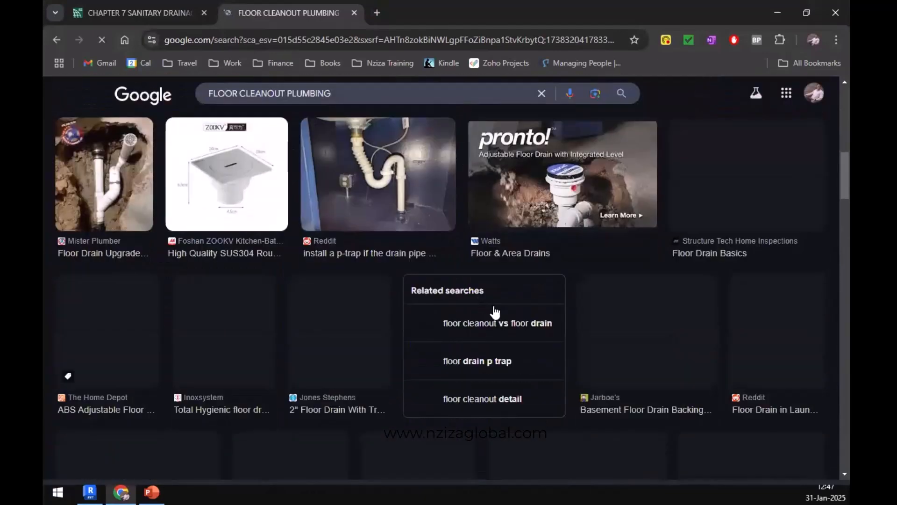
pyautogui.scroll(-5, 430, 311)
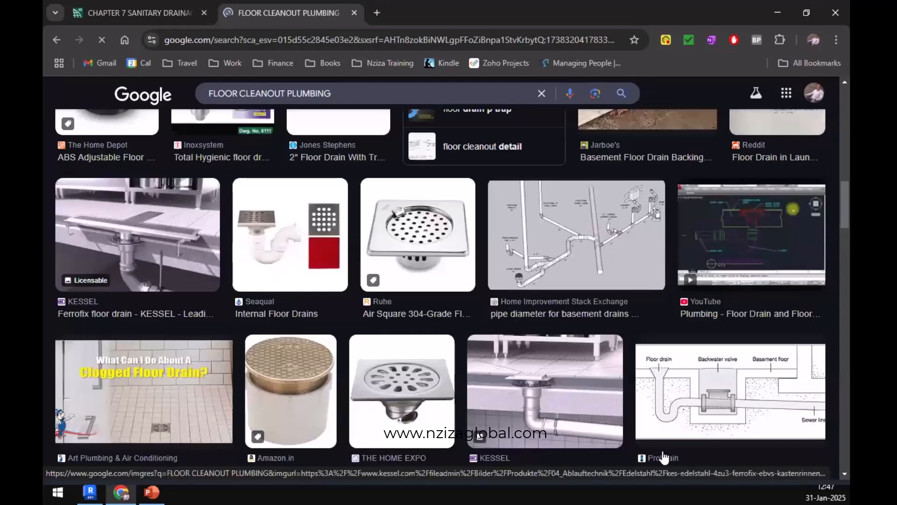
pyautogui.click(530, 384)
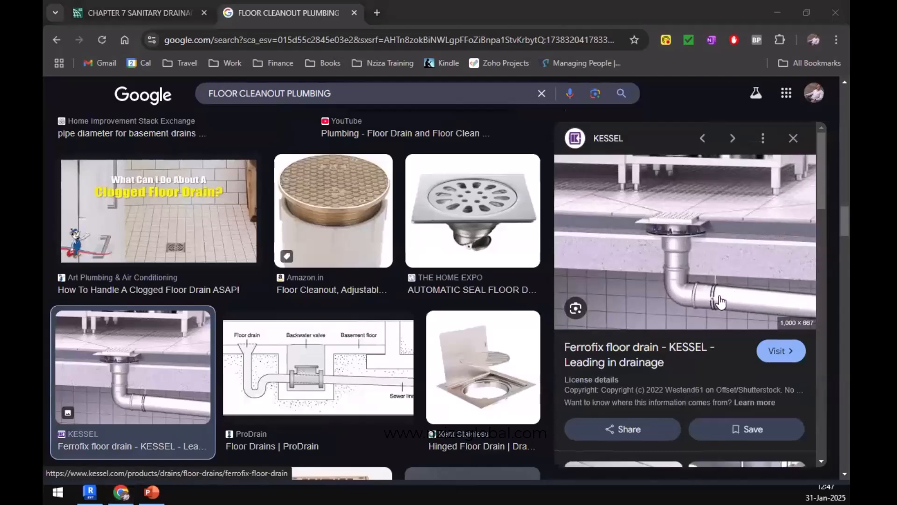
# Return to Revit and compare the cleanout riser and corridor pipe in Section 5, Section 6 and the 1 - Plumbing plan.
pyautogui.hotkey('alt', 'Tab')
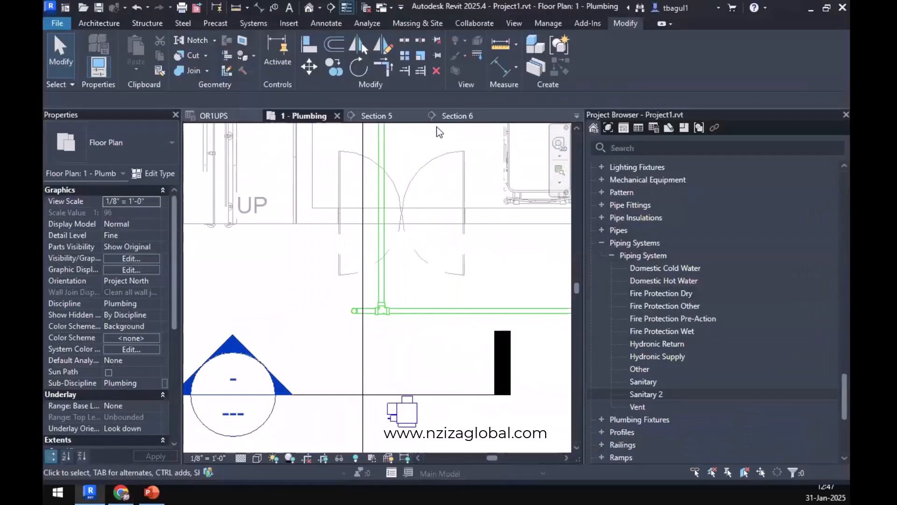
pyautogui.click(392, 116)
pyautogui.scroll(-3, 395, 311)
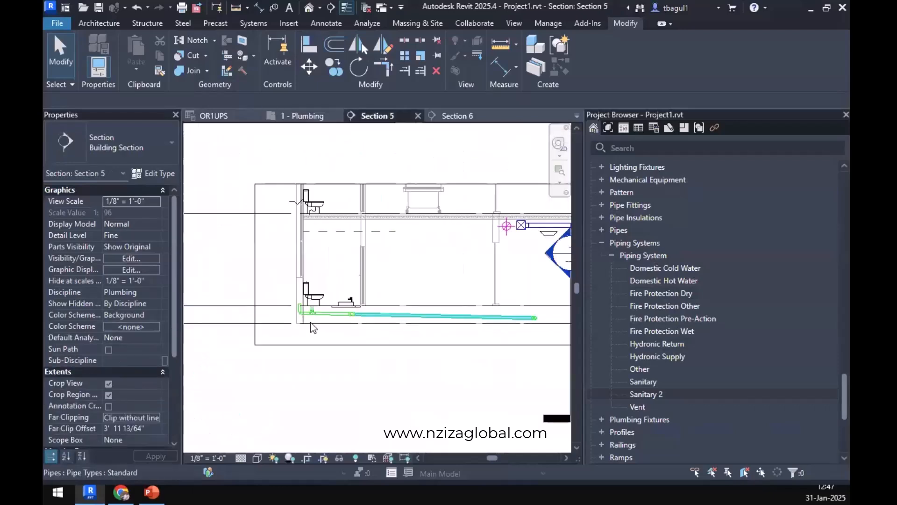
pyautogui.scroll(5, 299, 306)
pyautogui.click(469, 120)
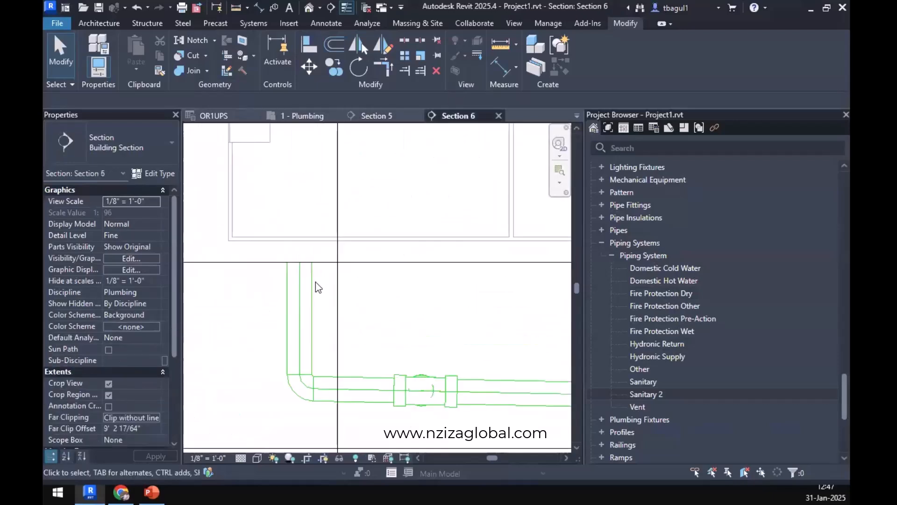
pyautogui.scroll(-2, 307, 280)
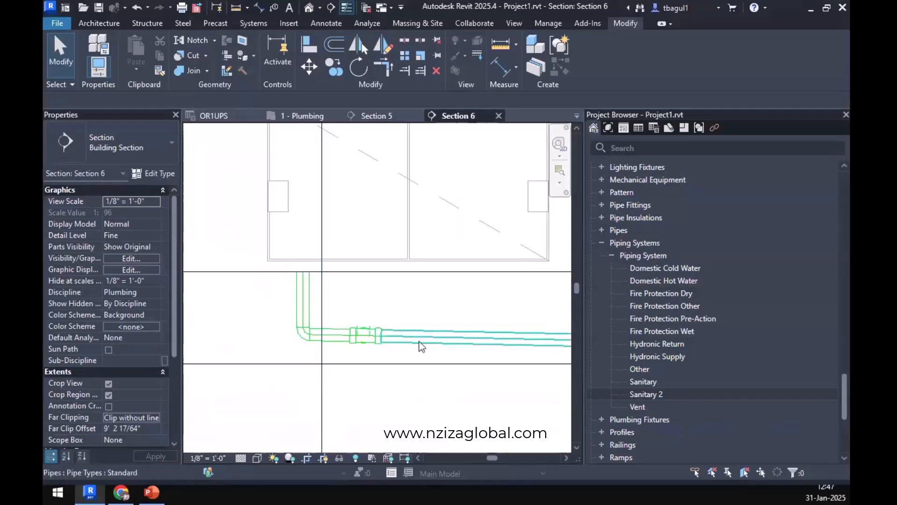
pyautogui.click(303, 115)
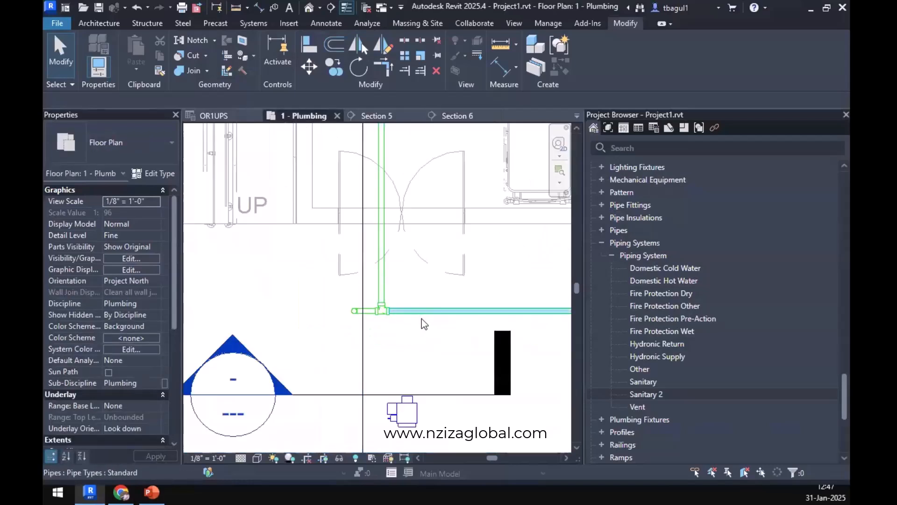
# Draw a 3" pipe from the corridor main's far end past the building's exterior wall, about 30' long, sloping down at 1/4" / 12".
pyautogui.scroll(-5, 417, 316)
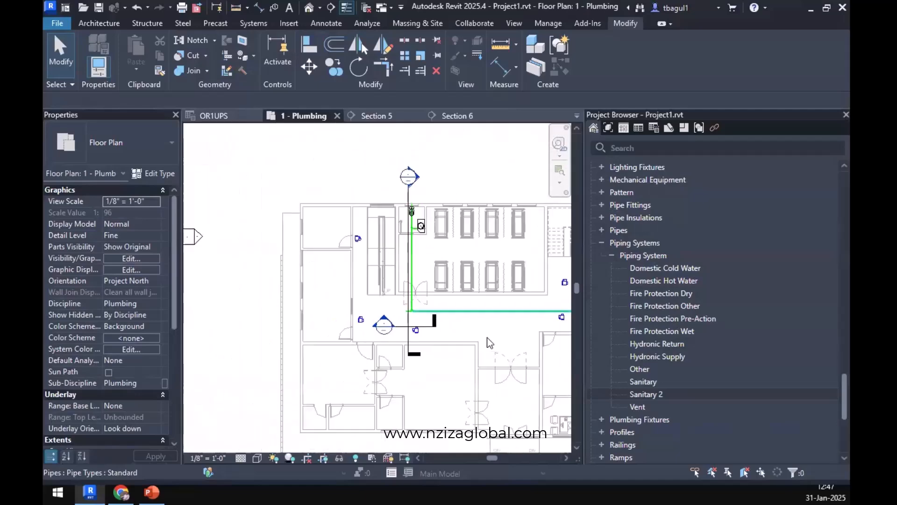
pyautogui.scroll(3, 476, 324)
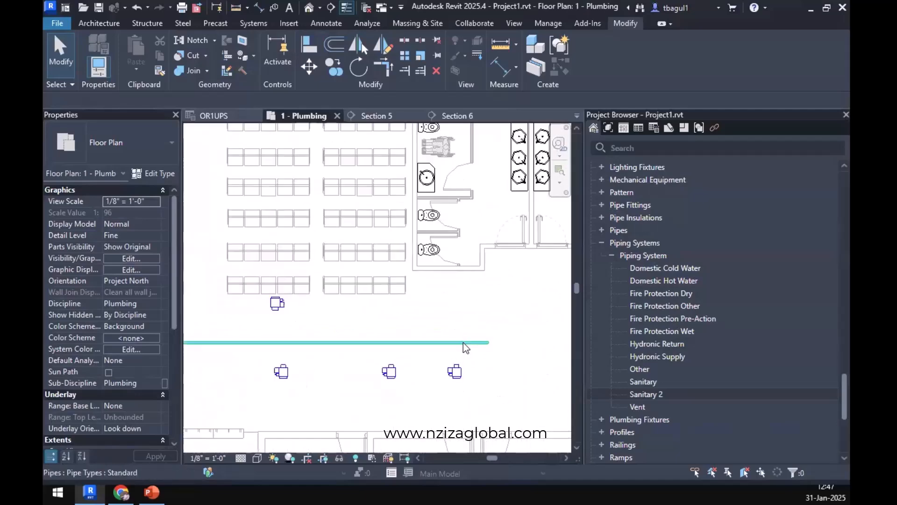
pyautogui.click(488, 343)
pyautogui.rightClick(488, 343)
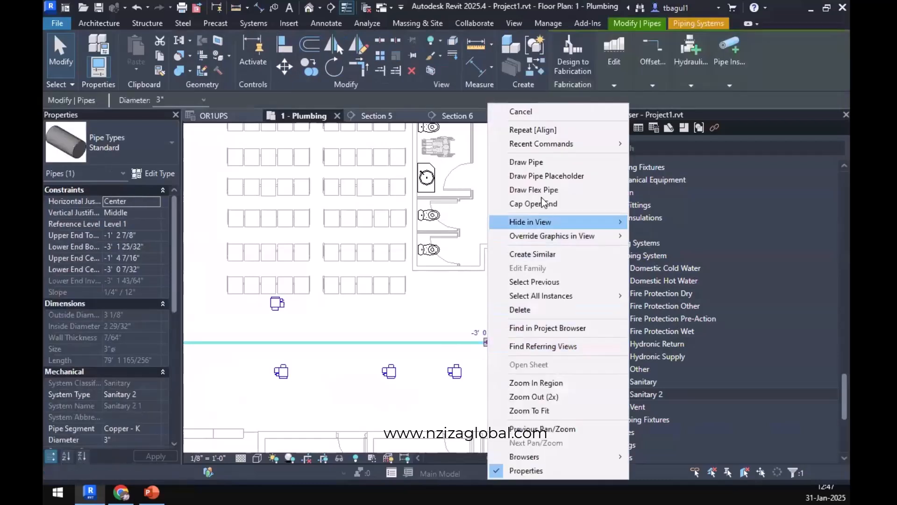
pyautogui.click(526, 162)
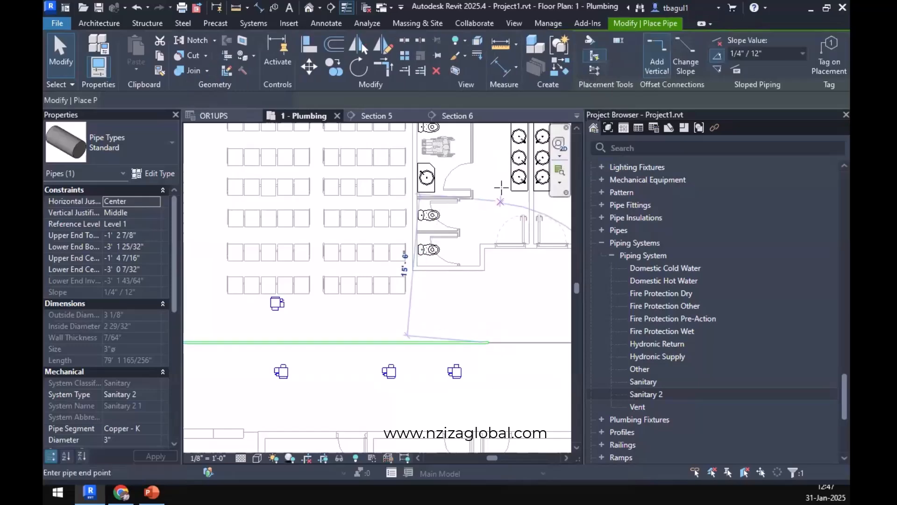
pyautogui.click(718, 70)
pyautogui.scroll(-4, 485, 260)
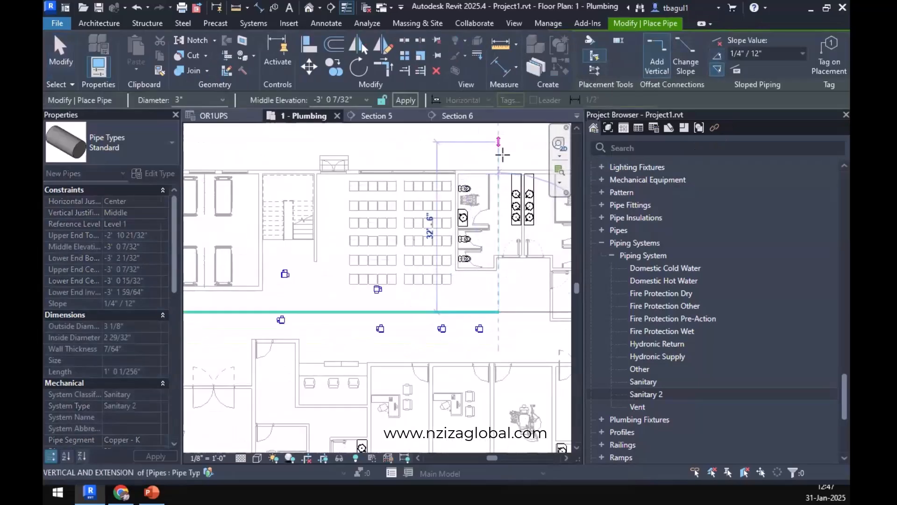
pyautogui.click(502, 154)
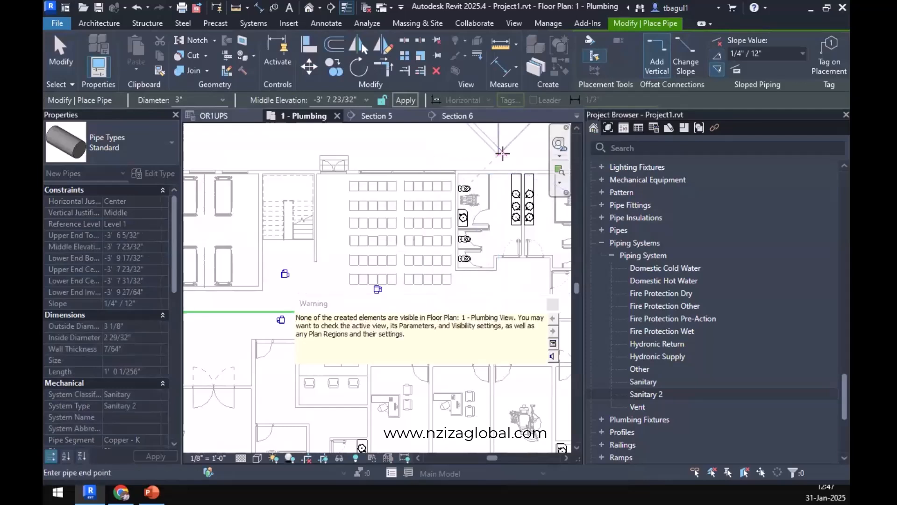
pyautogui.press('Escape')
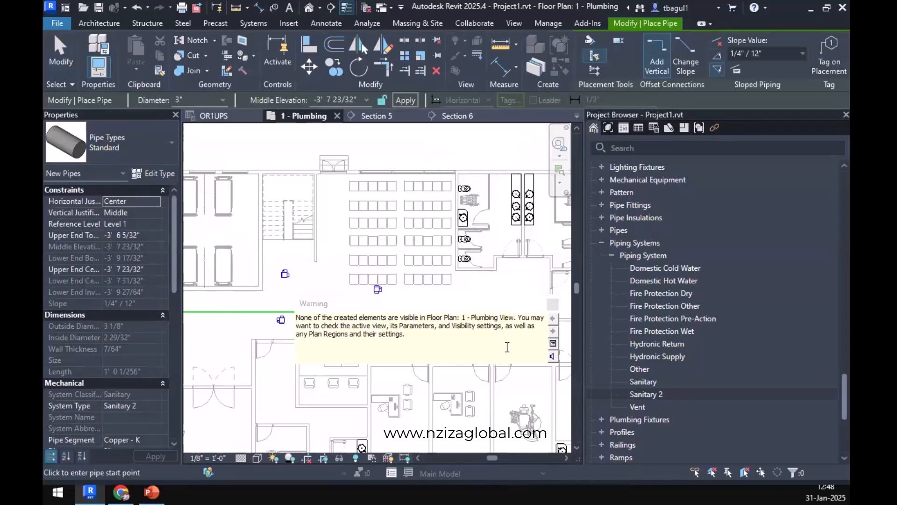
pyautogui.press('Escape')
pyautogui.press('Escape')
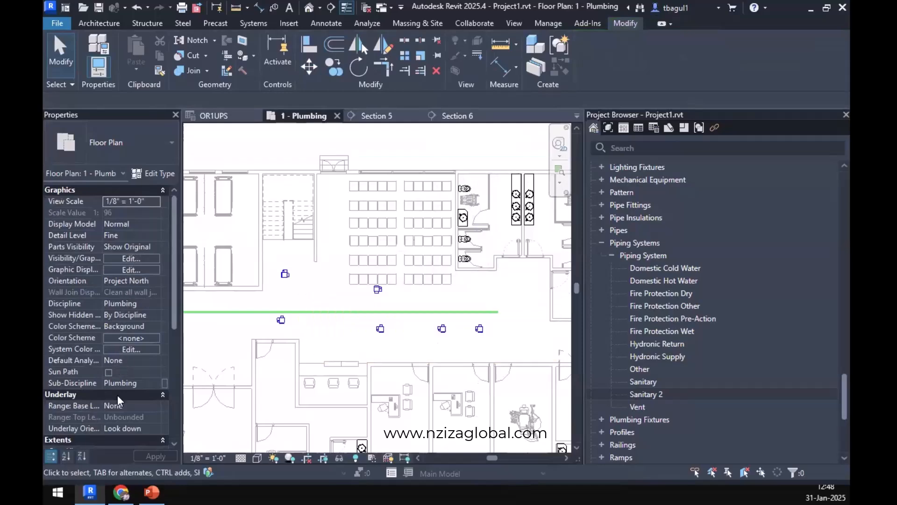
# Lower the view depth offset in the 1 - Plumbing view range to include the new exit pipe.
pyautogui.scroll(-5, 114, 387)
pyautogui.click(131, 361)
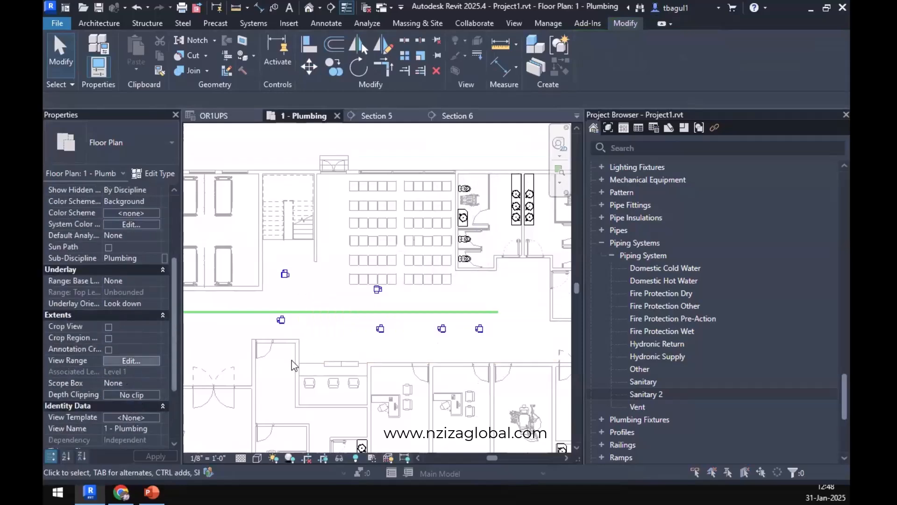
pyautogui.doubleClick(746, 262)
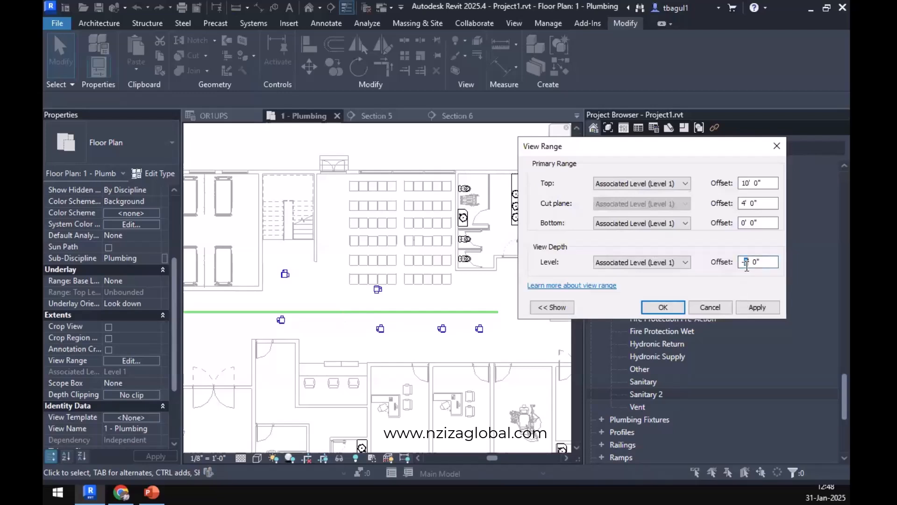
pyautogui.click(648, 308)
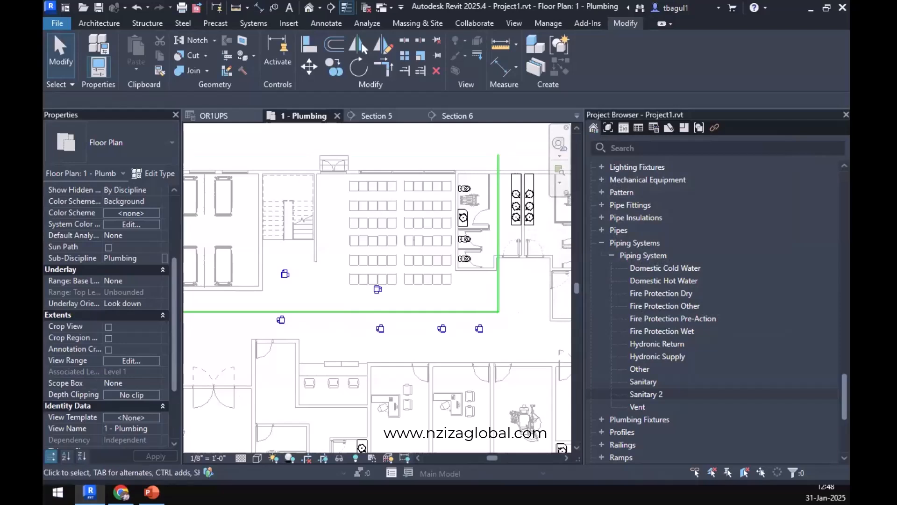
# Convert the elbow between the corridor main and the exit pipe into a tee, with its open end opposite the exit pipe.
pyautogui.scroll(3, 451, 309)
pyautogui.scroll(3, 545, 335)
pyautogui.moveTo(544, 335); pyautogui.dragTo(254, 366, button='middle')
pyautogui.click(258, 342)
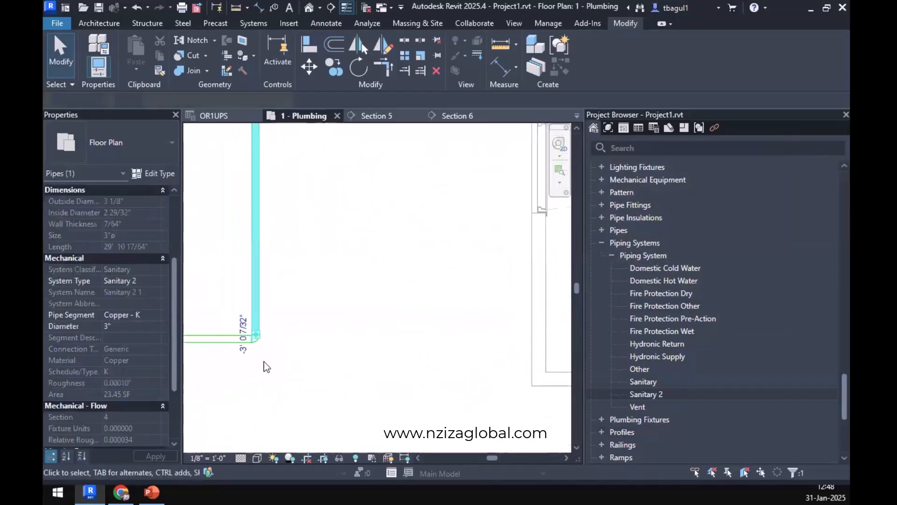
pyautogui.click(263, 359)
pyautogui.click(259, 345)
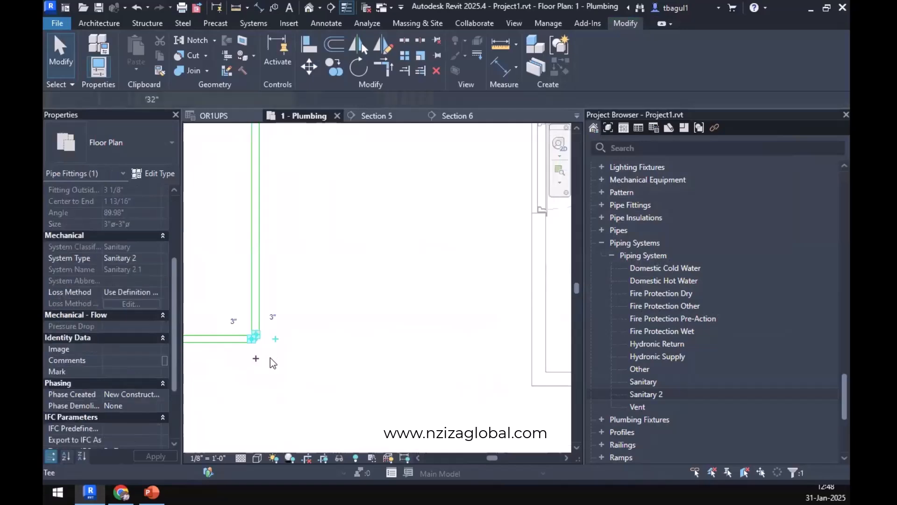
pyautogui.click(271, 357)
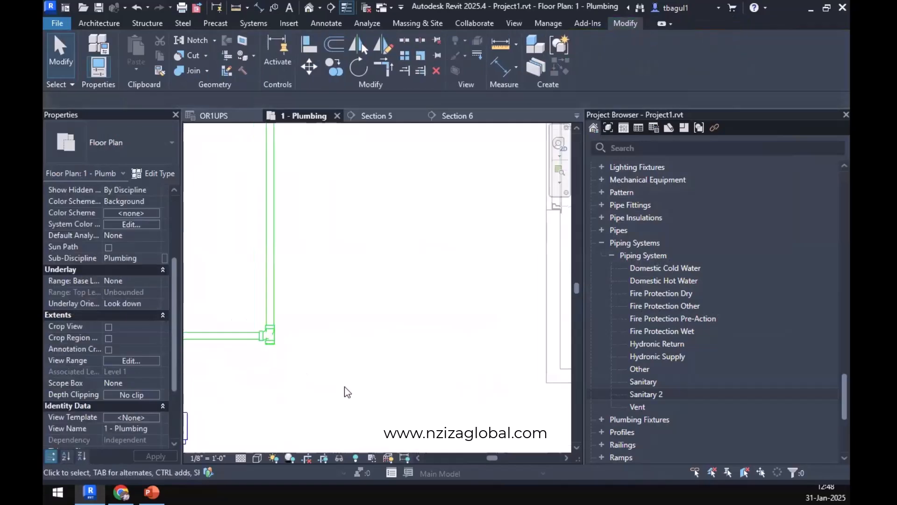
# Move the Section 5 line across the corridor to beside the new tee and open that section view.
pyautogui.scroll(-4, 345, 388)
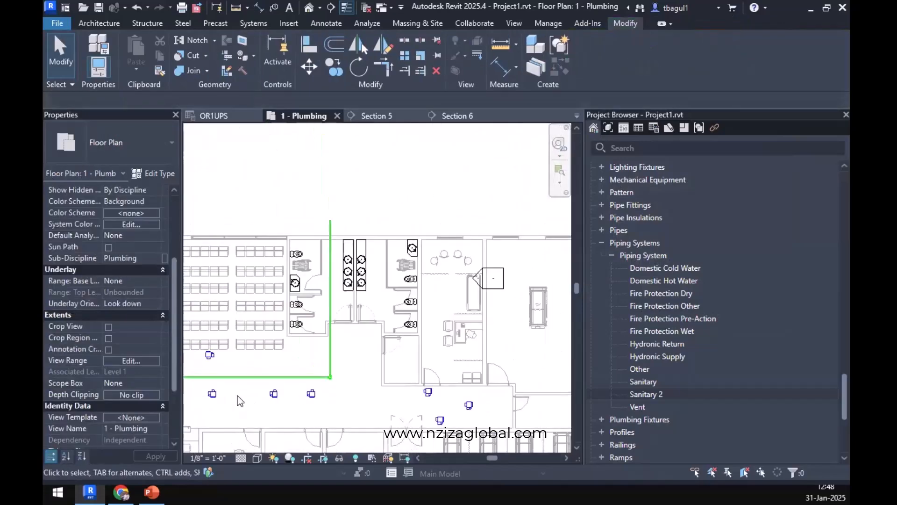
pyautogui.scroll(-1, 238, 396)
pyautogui.moveTo(216, 377); pyautogui.dragTo(479, 373, button='middle')
pyautogui.scroll(-3, 479, 373)
pyautogui.click(304, 380)
pyautogui.moveTo(546, 378); pyautogui.dragTo(542, 379)
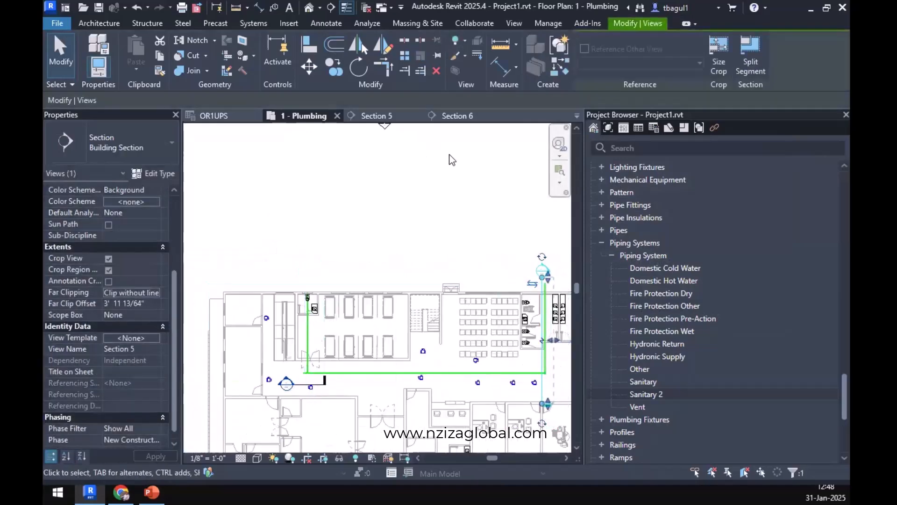
pyautogui.doubleClick(542, 270)
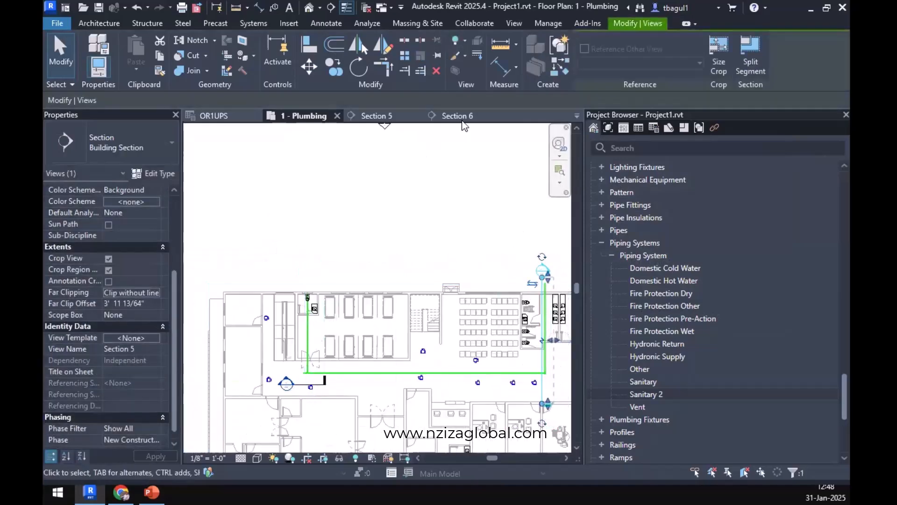
pyautogui.click(373, 116)
# Draw a 3" cleanout pipe from the tee's open end at 1/4" / 12" slope, turning vertically up to the floor level line.
pyautogui.moveTo(421, 305); pyautogui.dragTo(240, 336, button='middle')
pyautogui.press('Escape')
pyautogui.scroll(5, 382, 332)
pyautogui.click(399, 335)
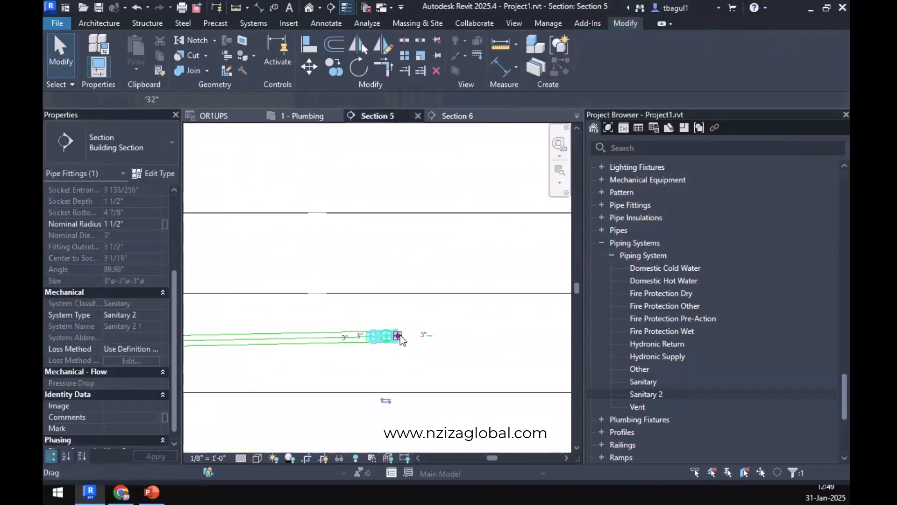
pyautogui.rightClick(400, 335)
pyautogui.click(444, 161)
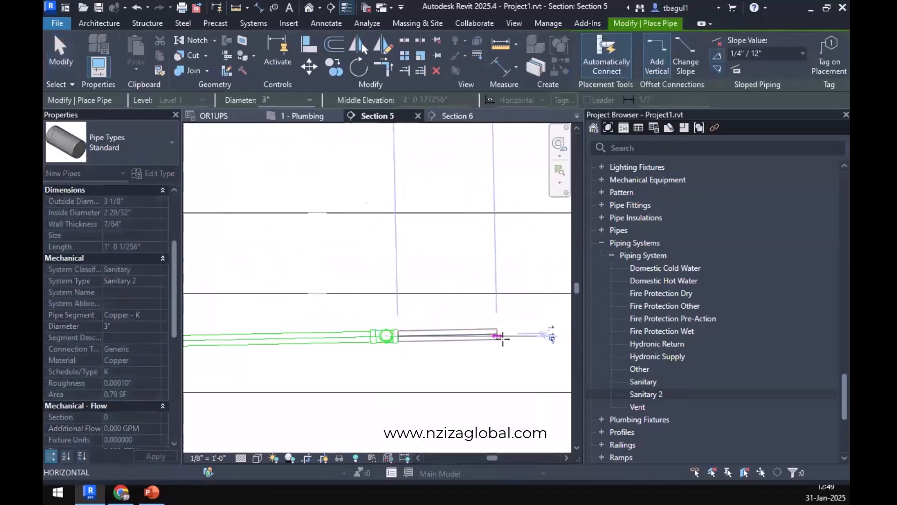
pyautogui.click(504, 333)
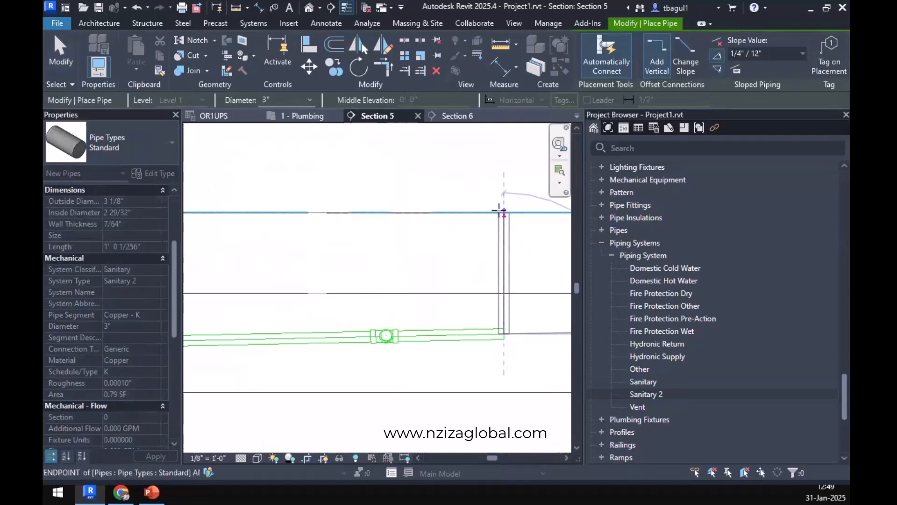
pyautogui.click(498, 211)
pyautogui.press('Escape')
pyautogui.press('Escape')
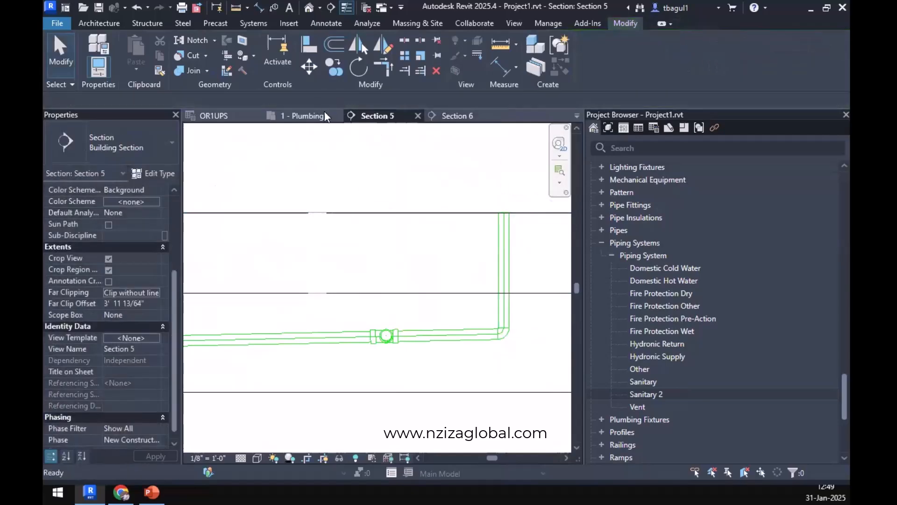
# In the 1 - Plumbing plan, move the Section 6 line from the corridor's far end to across the exit pipe beside the restrooms.
pyautogui.click(306, 116)
pyautogui.scroll(5, 537, 381)
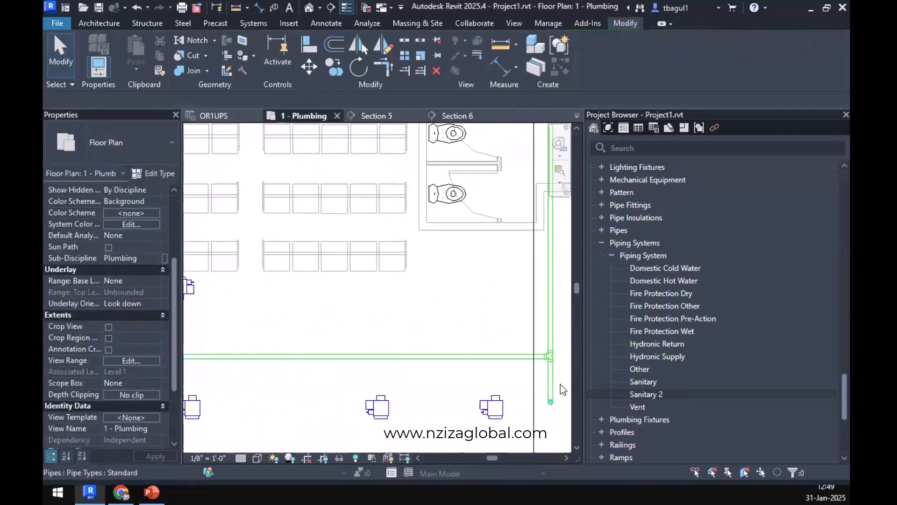
pyautogui.scroll(5, 526, 376)
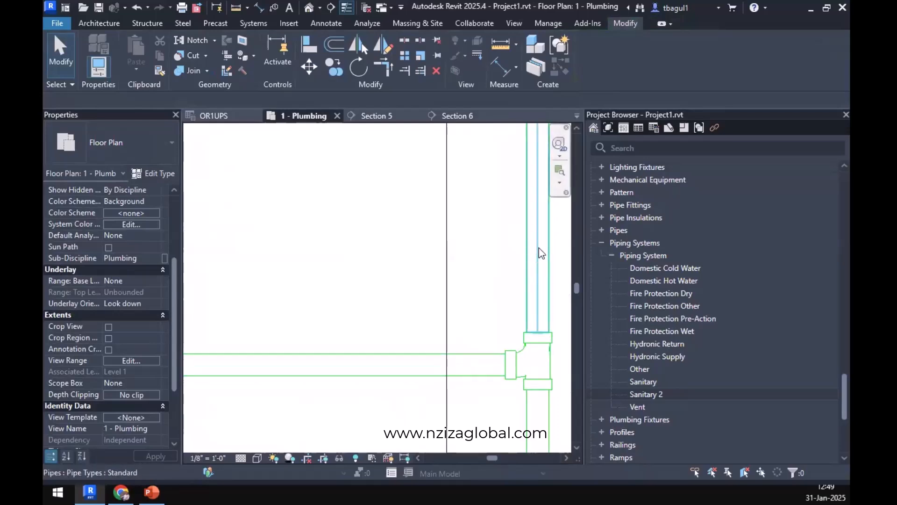
pyautogui.scroll(-5, 517, 253)
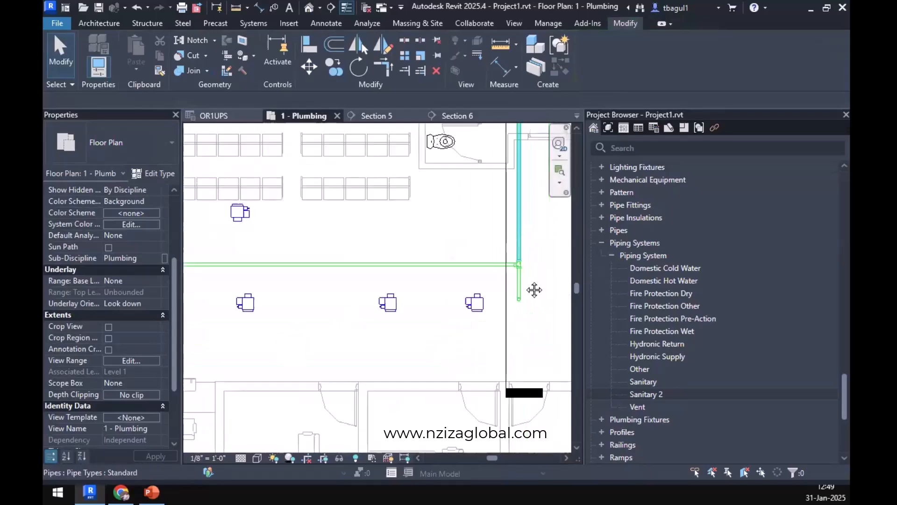
pyautogui.moveTo(534, 290); pyautogui.dragTo(520, 378, button='middle')
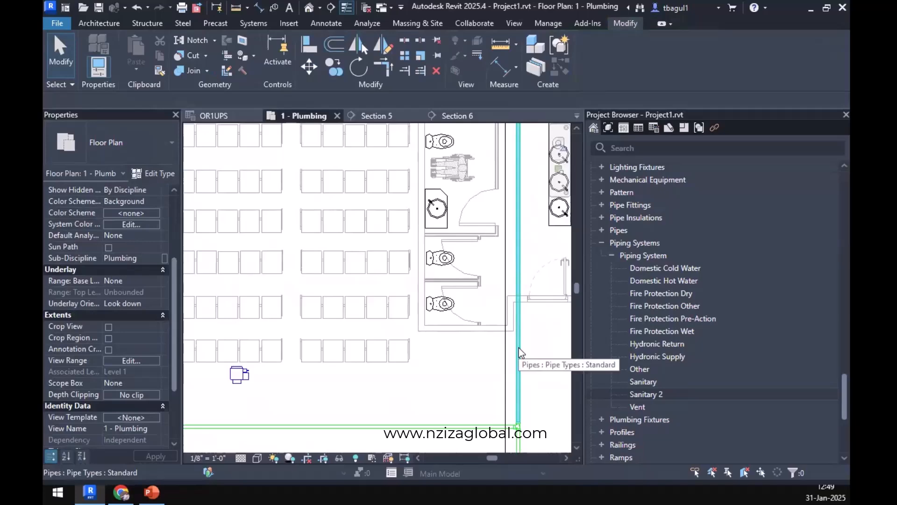
pyautogui.scroll(-3, 519, 346)
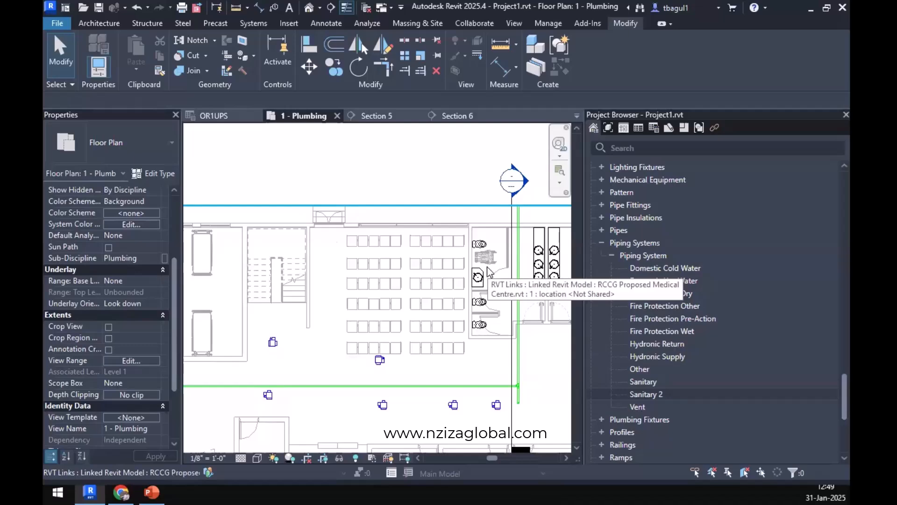
pyautogui.scroll(-4, 463, 320)
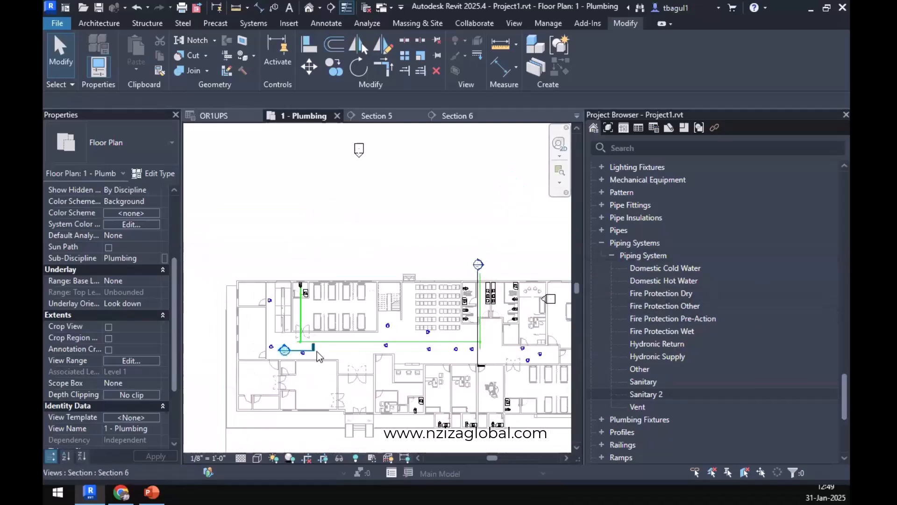
pyautogui.click(316, 351)
pyautogui.scroll(2, 316, 352)
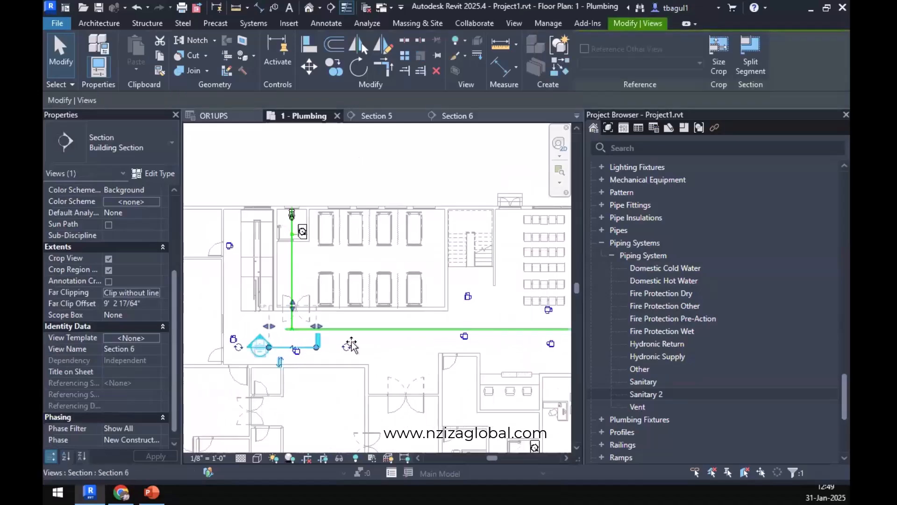
pyautogui.moveTo(352, 346)
pyautogui.mouseDown()
pyautogui.moveTo(565, 318)
pyautogui.moveTo(443, 317)
pyautogui.moveTo(473, 298)
pyautogui.mouseUp()
pyautogui.scroll(3, 484, 295)
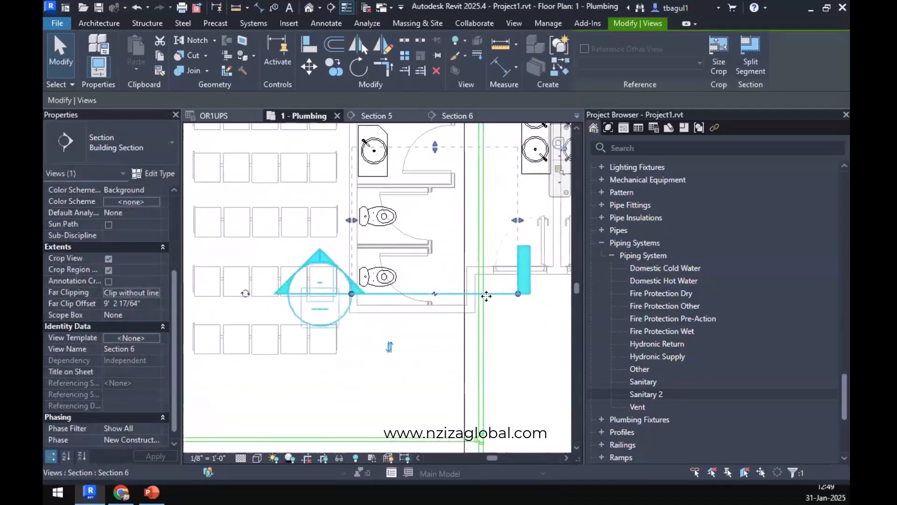
# Look up the maximum fixture units per pipe size and slope in IPC Table 710.1(1) in Chrome, then return to Revit.
pyautogui.click(481, 287)
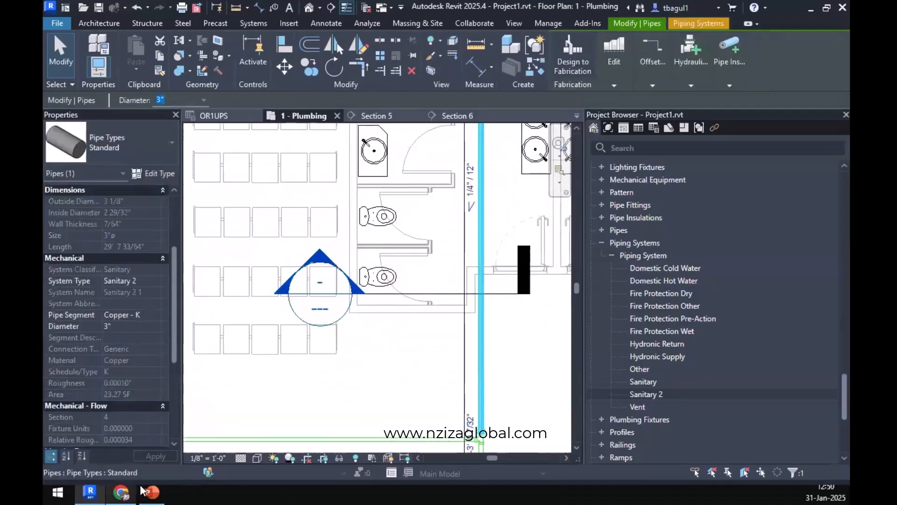
pyautogui.click(121, 492)
pyautogui.click(136, 13)
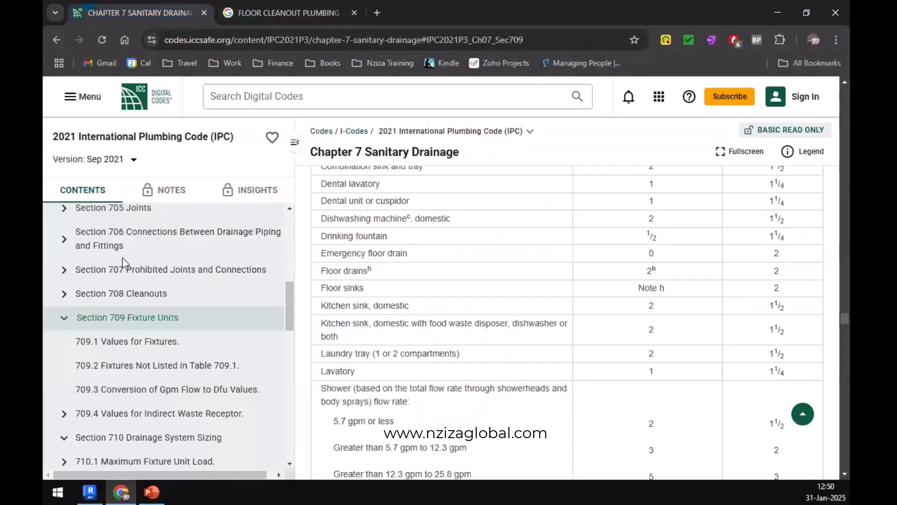
pyautogui.scroll(-4, 114, 415)
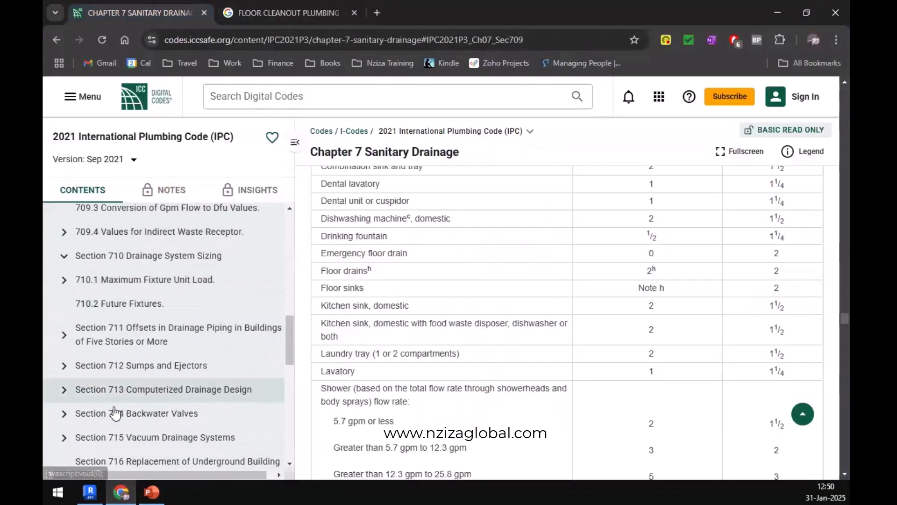
pyautogui.click(145, 271)
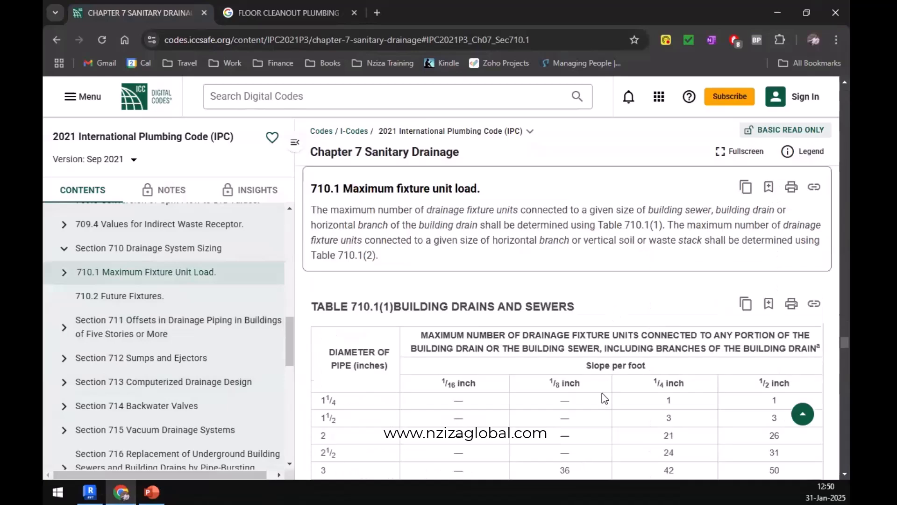
pyautogui.scroll(-4, 602, 394)
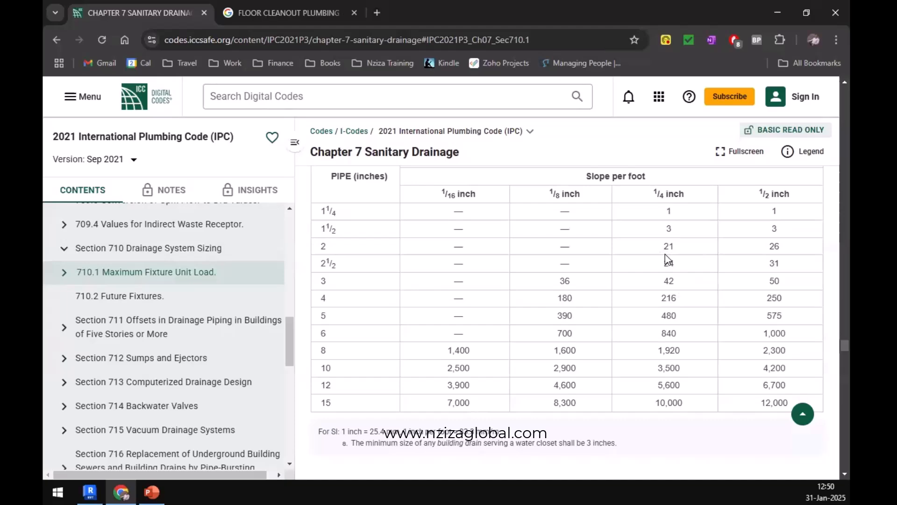
pyautogui.hotkey('alt', 'Tab')
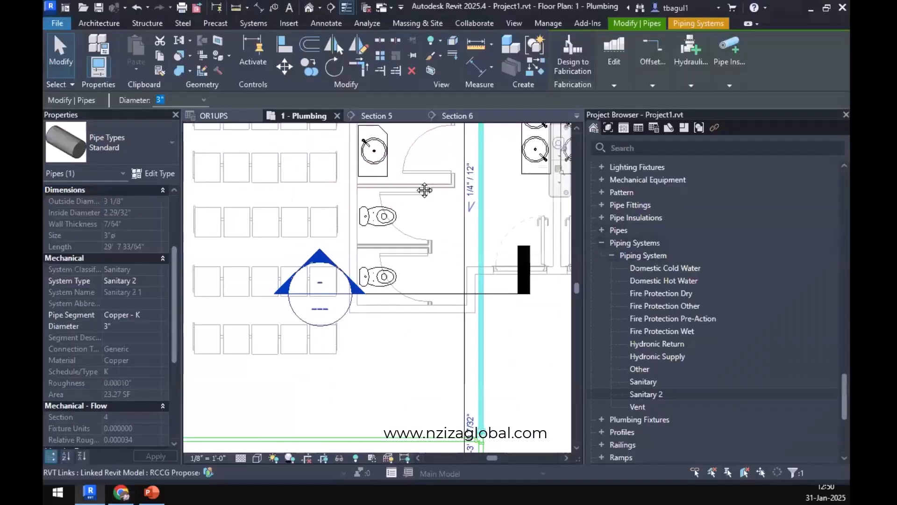
# Add up the drainage fixture units discharging to the exit pipe in Calculator as 7 + 6 + 6 + 12.
pyautogui.moveTo(424, 191); pyautogui.dragTo(283, 309, button='middle')
pyautogui.scroll(-2, 344, 275)
pyautogui.moveTo(374, 281); pyautogui.dragTo(363, 291, button='middle')
pyautogui.click(458, 319)
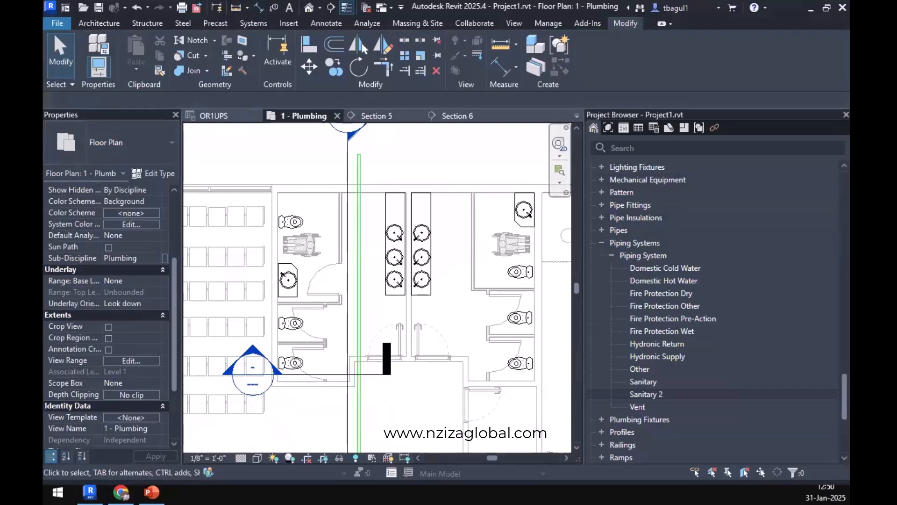
pyautogui.moveTo(850, 120); pyautogui.dragTo(624, 120)
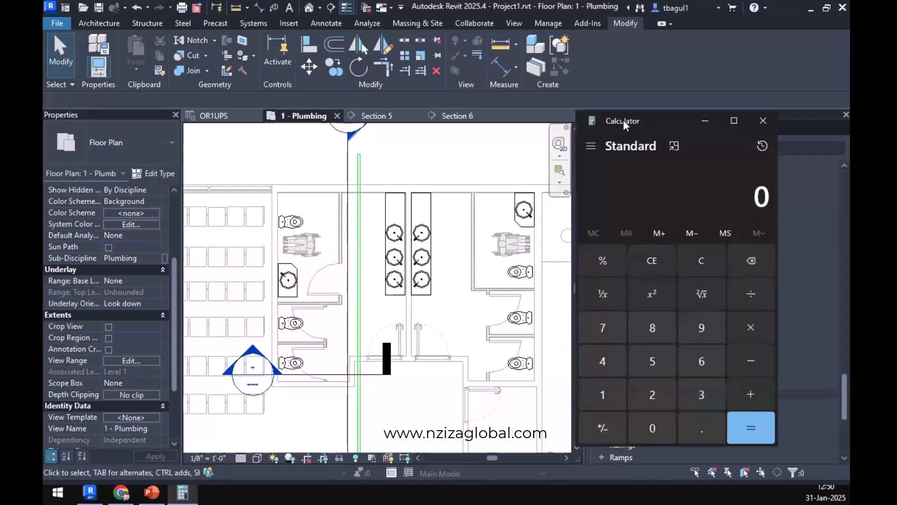
pyautogui.write('7+6+')
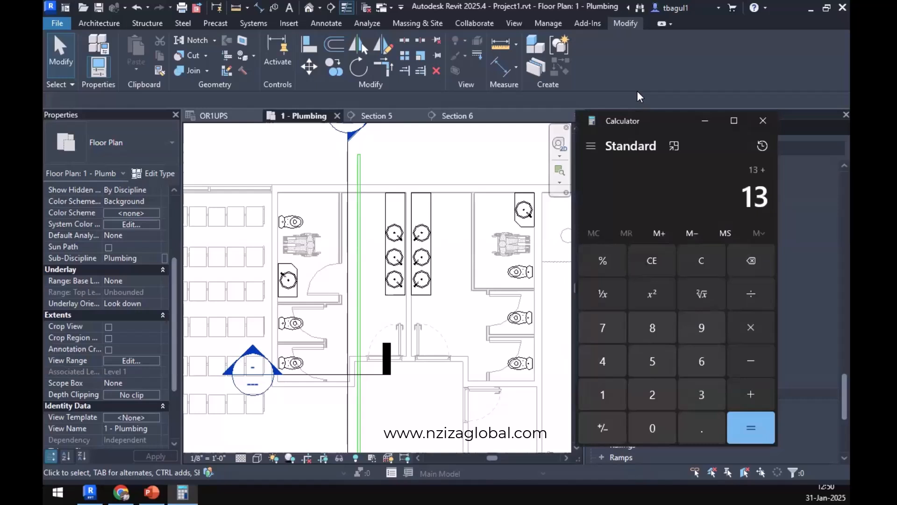
pyautogui.write('6=')
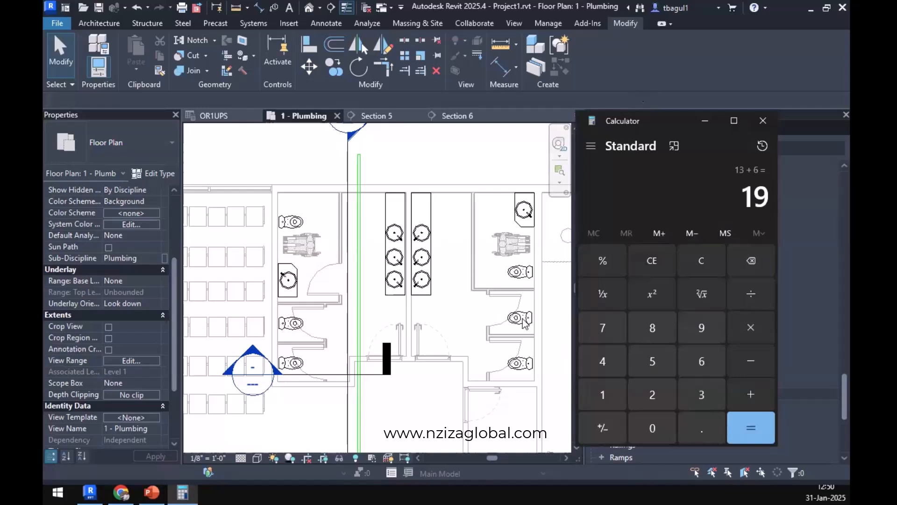
pyautogui.write('+12')
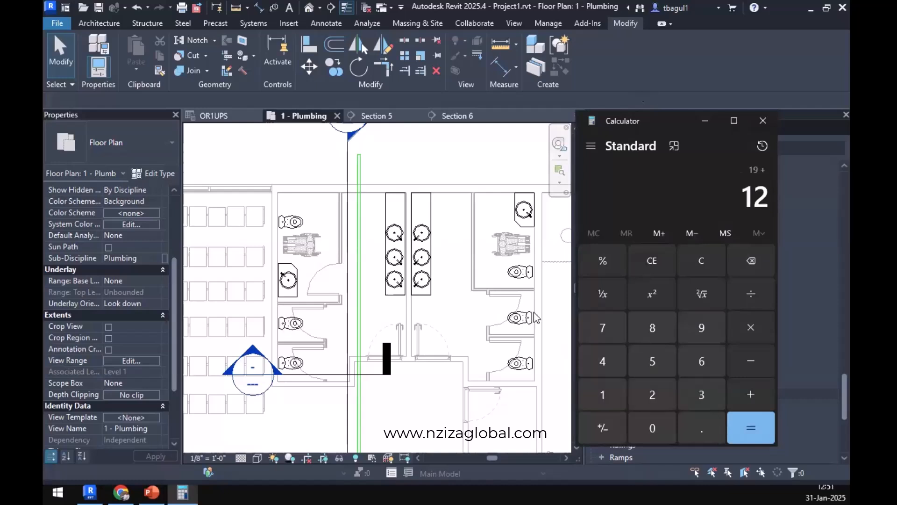
pyautogui.press('Return')
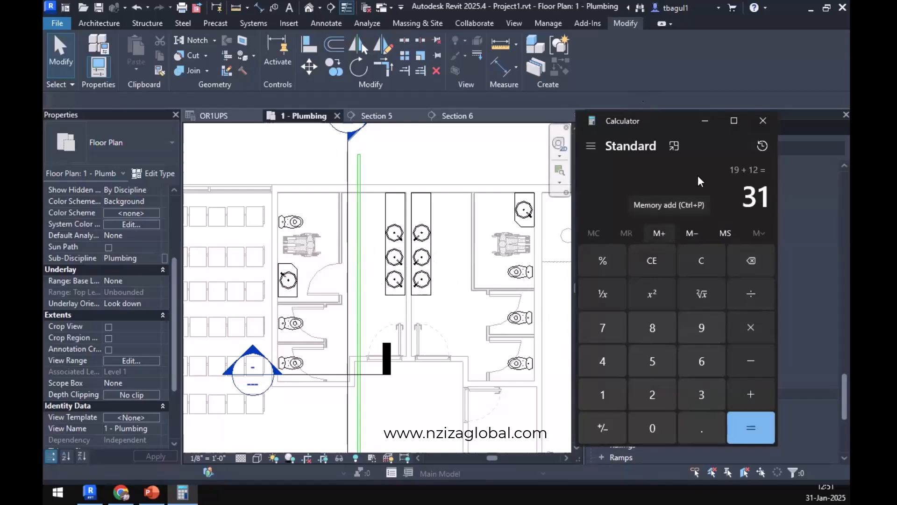
# Add the remaining restroom fixture units of 6, 1 and 6 to the running total.
pyautogui.press('+')
pyautogui.press('6')
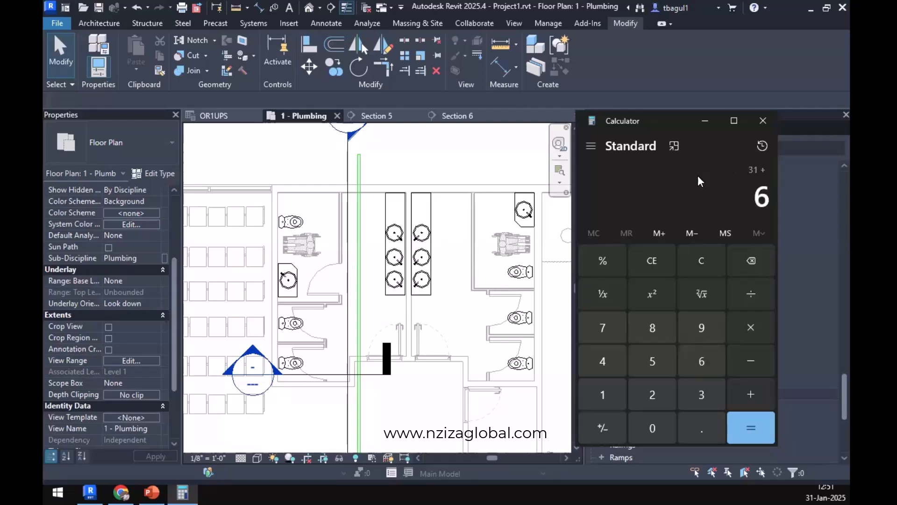
pyautogui.press('Return')
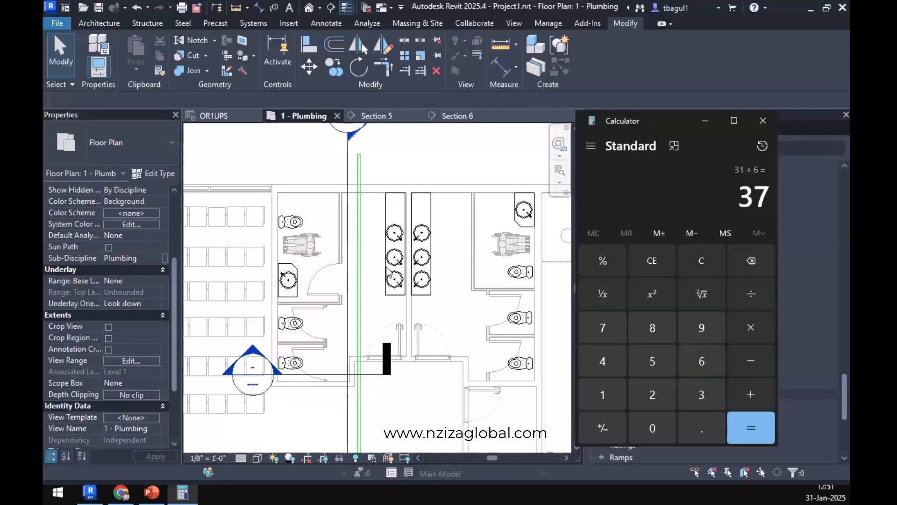
pyautogui.press('+')
pyautogui.press('1')
pyautogui.press('Return')
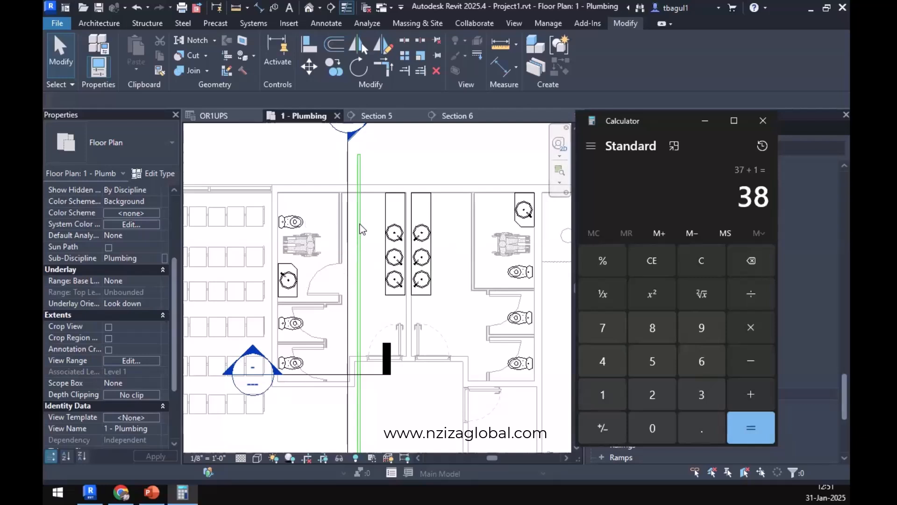
pyautogui.press('+')
pyautogui.press('6')
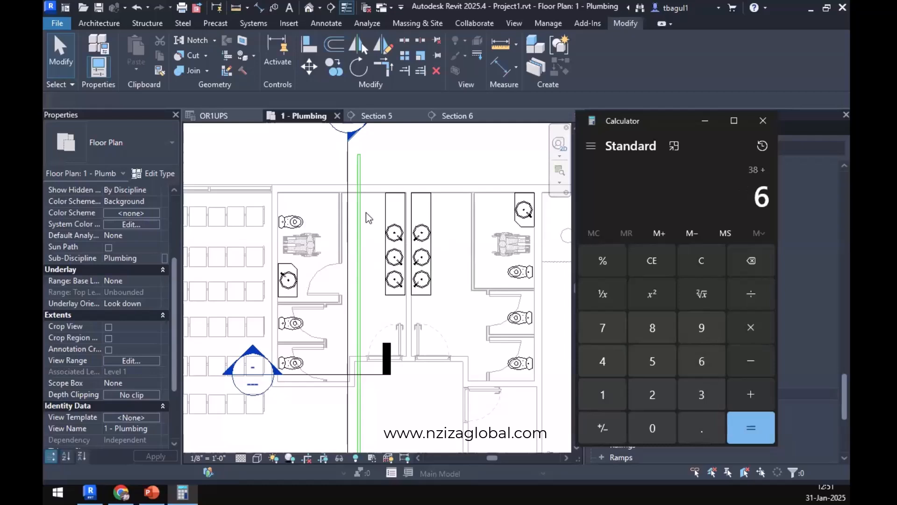
pyautogui.press('Return')
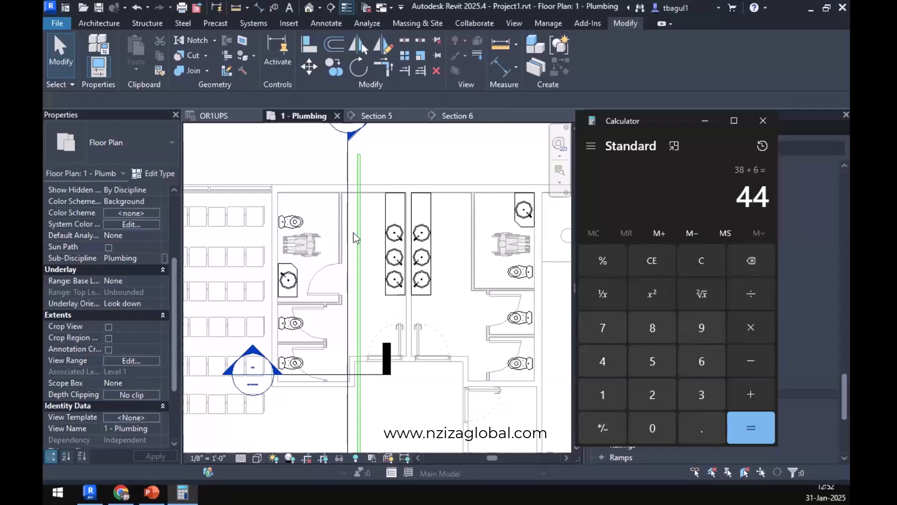
# Split the exit pipe beside the restroom sinks and set the segment running out through the exterior wall to 4" diameter.
pyautogui.click(405, 41)
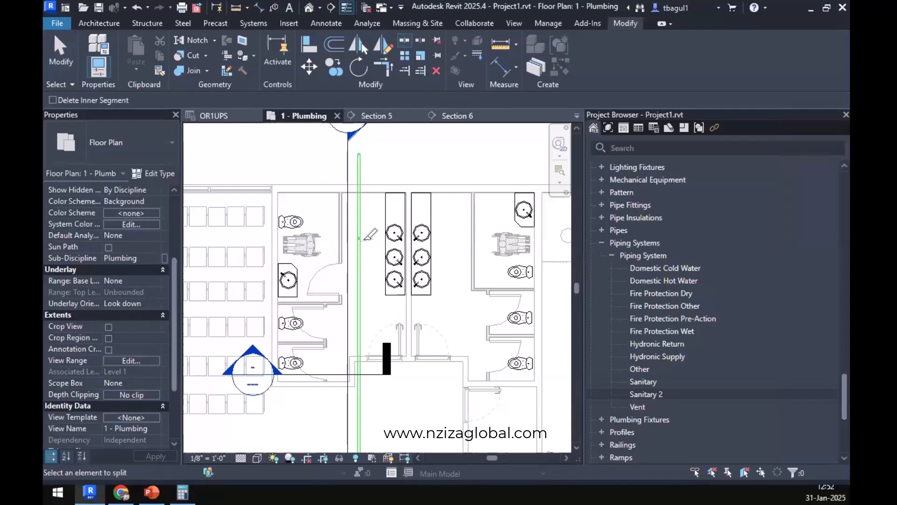
pyautogui.press('Escape')
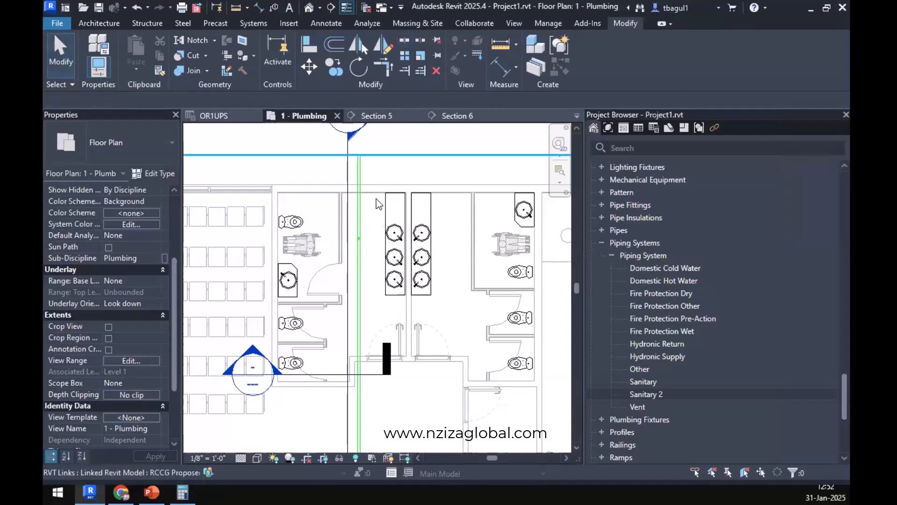
pyautogui.click(359, 210)
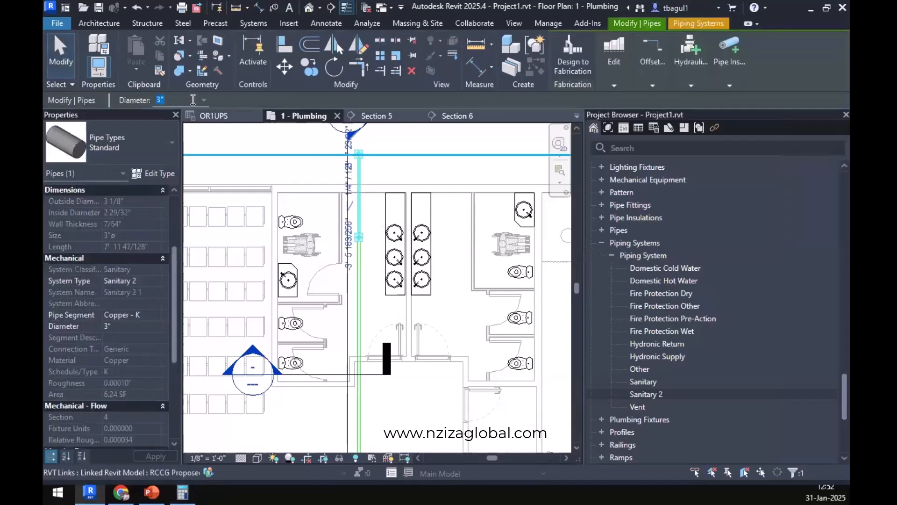
pyautogui.click(202, 100)
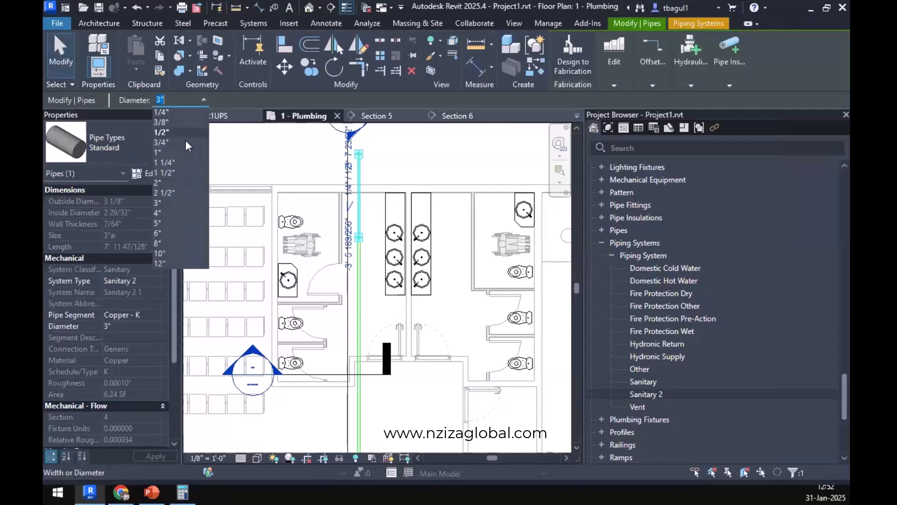
pyautogui.click(160, 213)
pyautogui.click(409, 411)
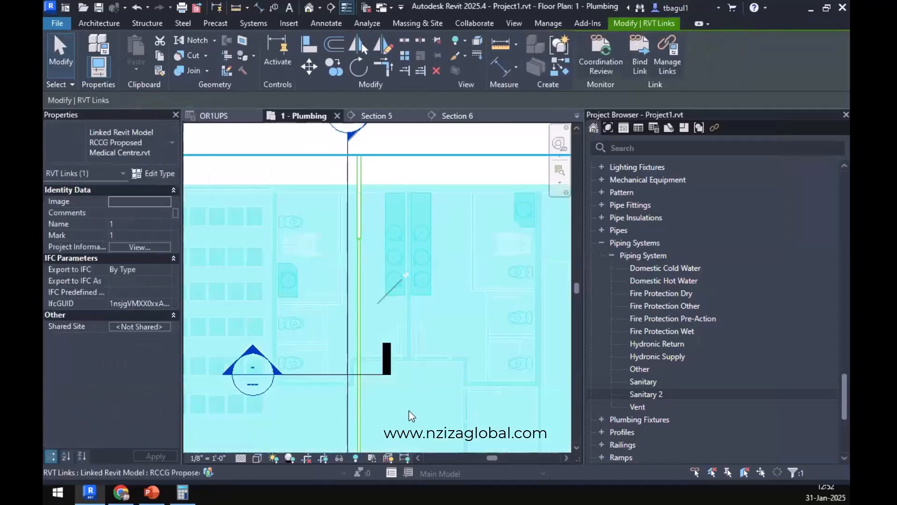
pyautogui.press('Escape')
pyautogui.scroll(3, 397, 404)
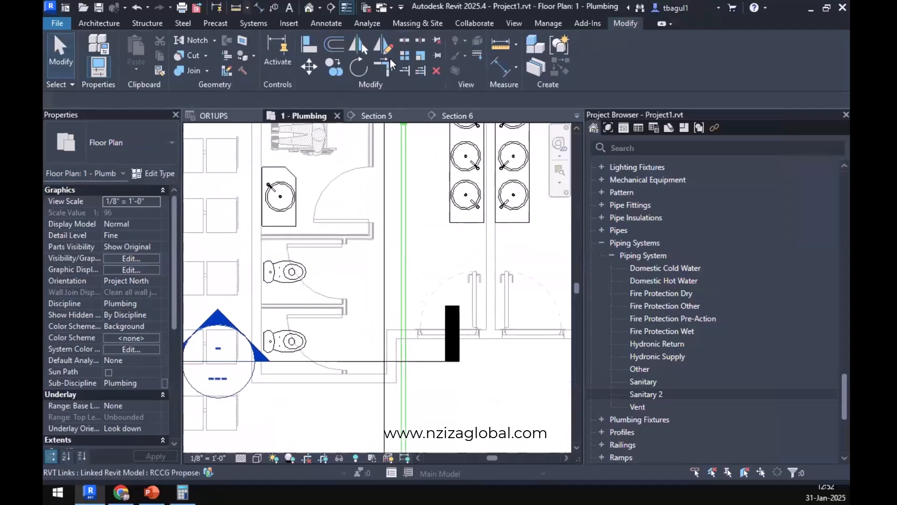
# Try to run a 3" pipe sloped 1/4" / 12" from the vertical main to the lowest west-side toilet, and undo it.
pyautogui.click(248, 23)
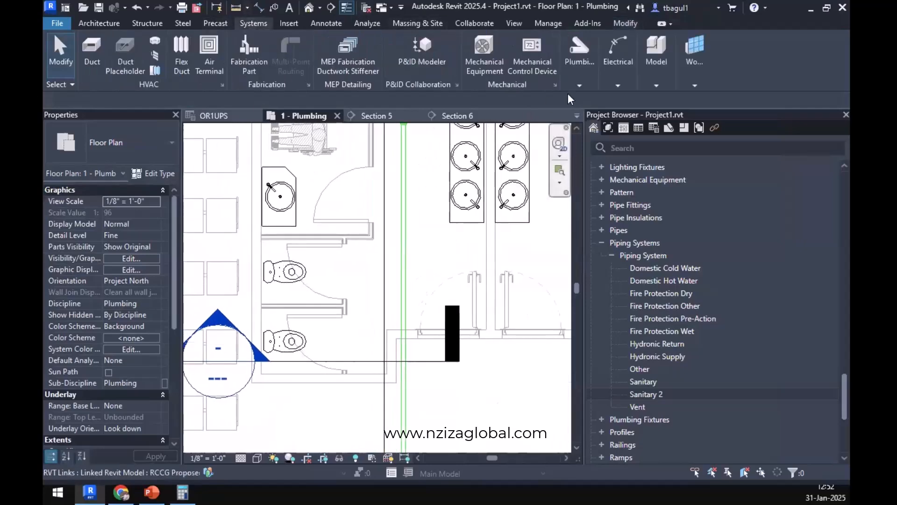
pyautogui.click(578, 70)
pyautogui.click(561, 118)
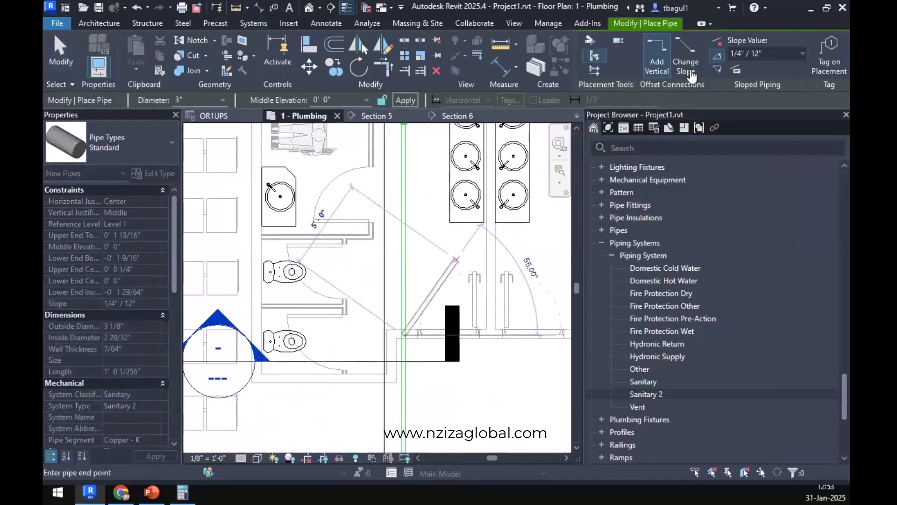
pyautogui.click(403, 334)
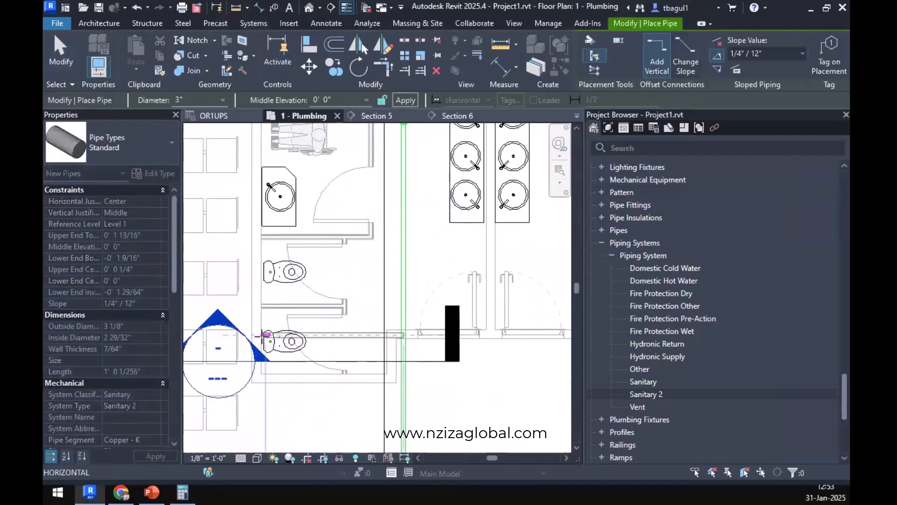
pyautogui.click(265, 335)
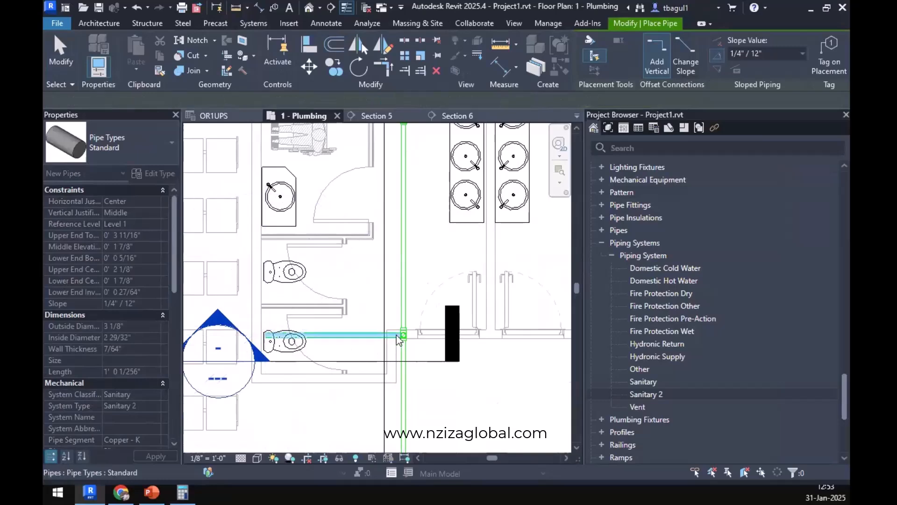
pyautogui.press('Escape')
pyautogui.press('Escape')
pyautogui.scroll(4, 404, 337)
pyautogui.click(399, 354)
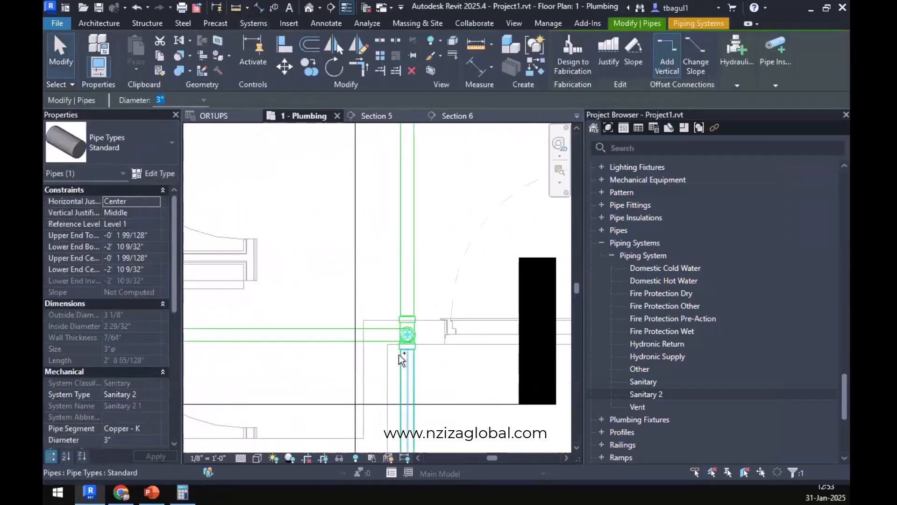
pyautogui.scroll(-4, 400, 355)
pyautogui.hotkey('ctrl', 'z')
# Draw a 3" sanitary branch sloped 1/4" / 12" from the main to the wall behind the lowest west-side toilet, and inspect its tee.
pyautogui.scroll(2, 361, 364)
pyautogui.moveTo(361, 364); pyautogui.dragTo(410, 376, button='middle')
pyautogui.click(577, 62)
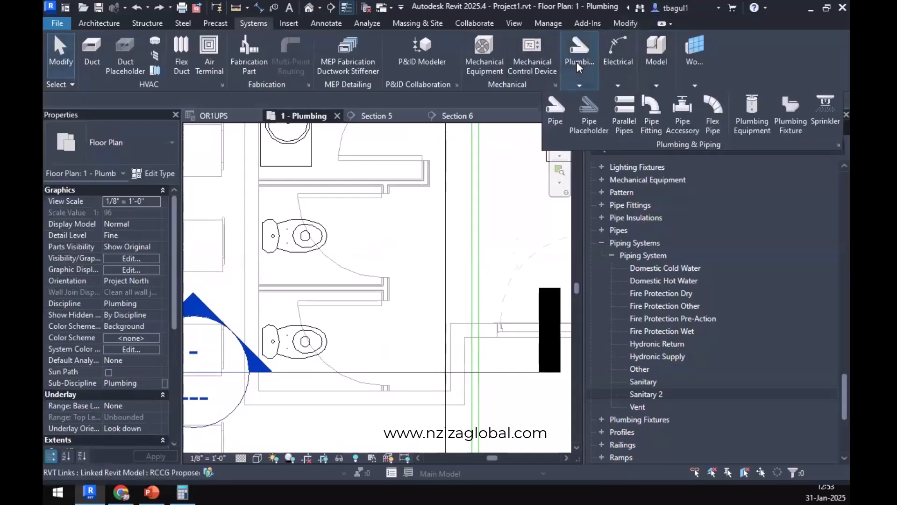
pyautogui.click(562, 110)
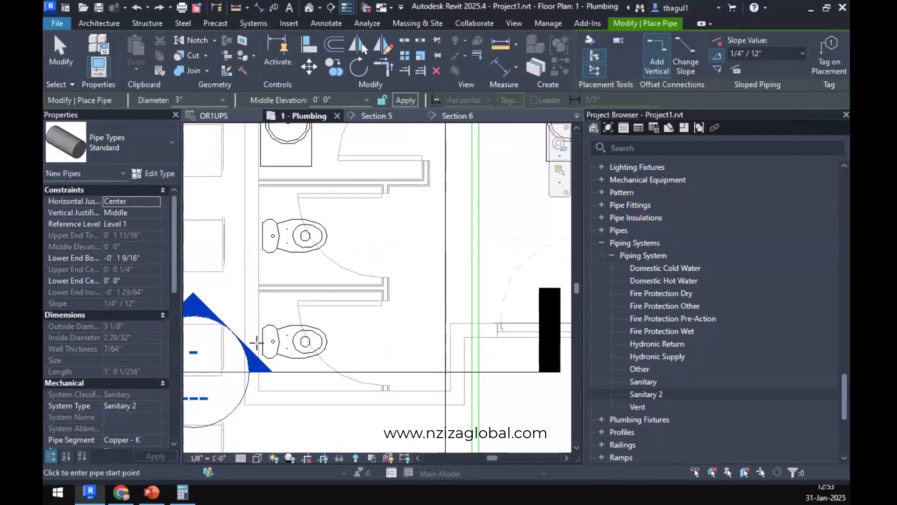
pyautogui.click(474, 338)
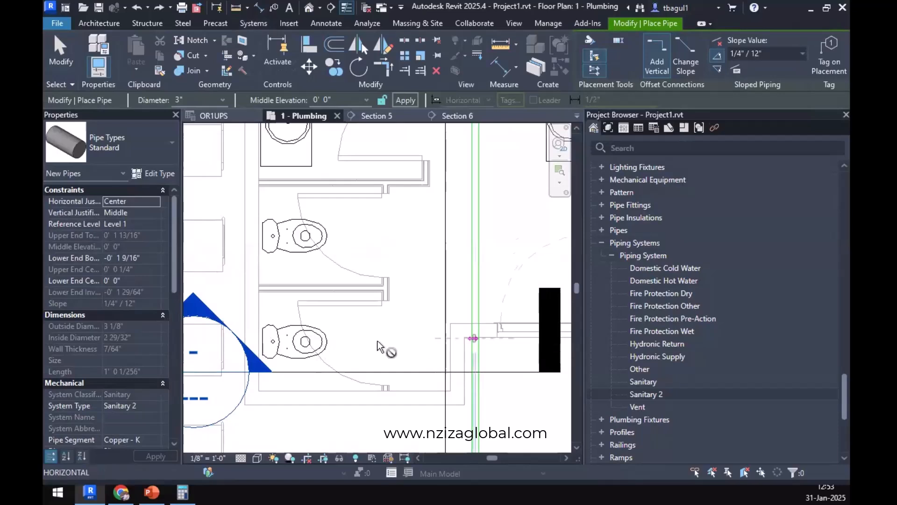
pyautogui.click(250, 344)
pyautogui.press('Escape')
pyautogui.press('Escape')
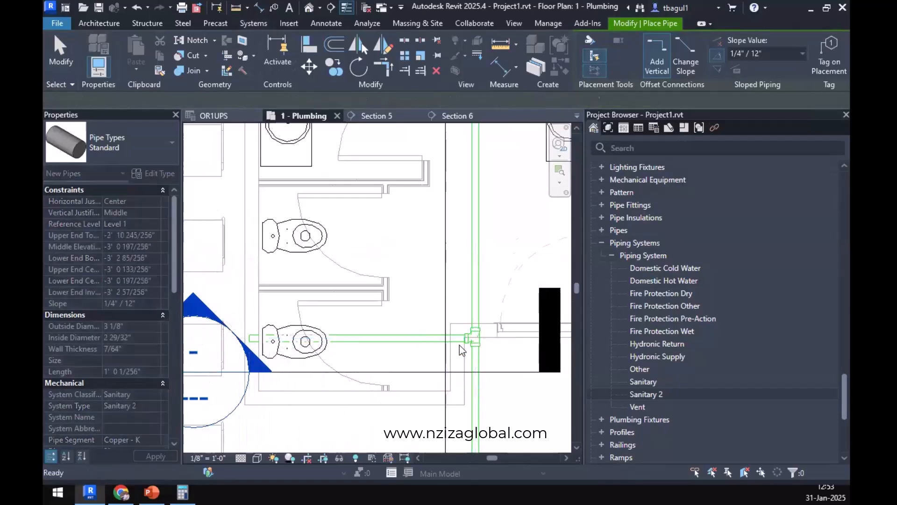
pyautogui.scroll(5, 481, 330)
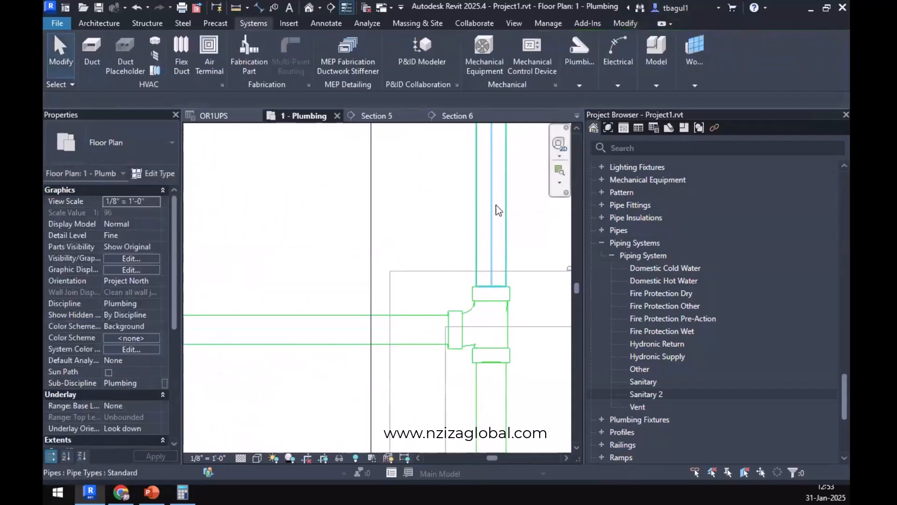
pyautogui.click(500, 343)
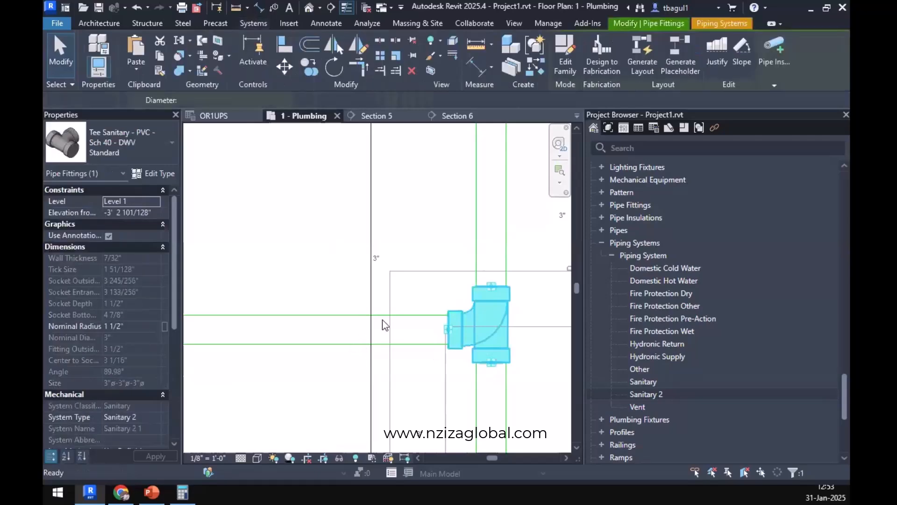
pyautogui.scroll(-7, 383, 324)
pyautogui.moveTo(407, 317); pyautogui.dragTo(346, 339, button='middle')
pyautogui.scroll(-3, 347, 339)
pyautogui.click(429, 310)
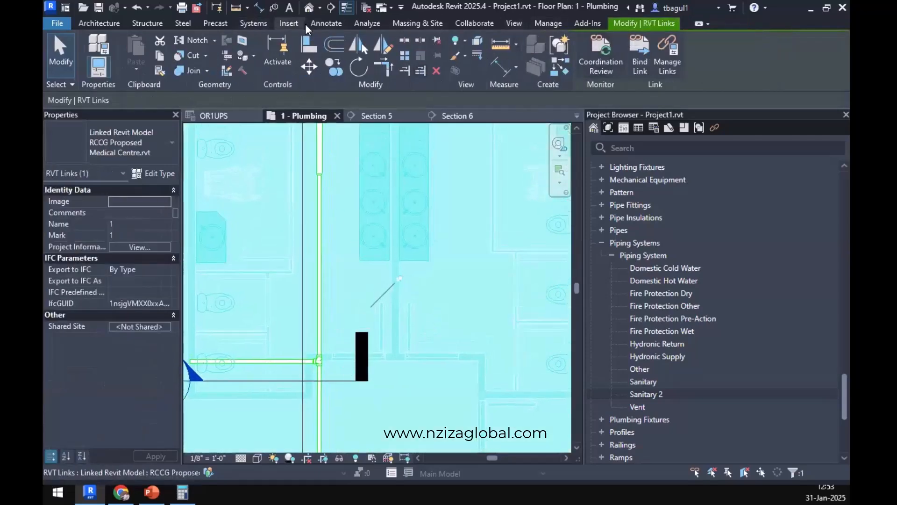
pyautogui.press('Escape')
pyautogui.press('z')
pyautogui.press('r')
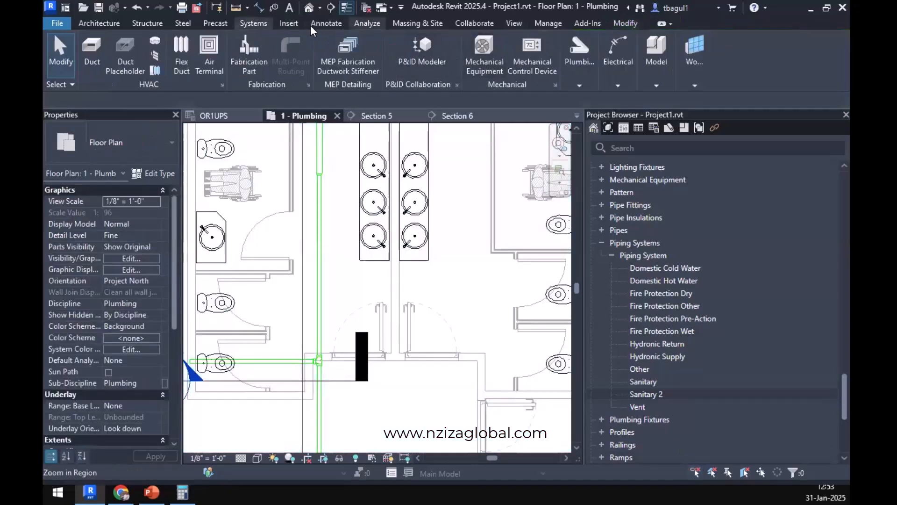
pyautogui.click(577, 72)
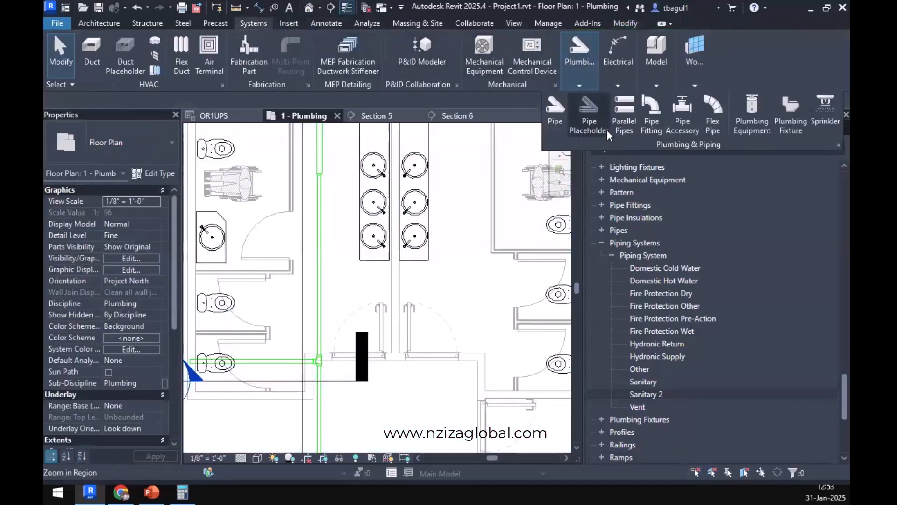
pyautogui.click(556, 112)
pyautogui.moveTo(497, 327); pyautogui.dragTo(465, 277, button='middle')
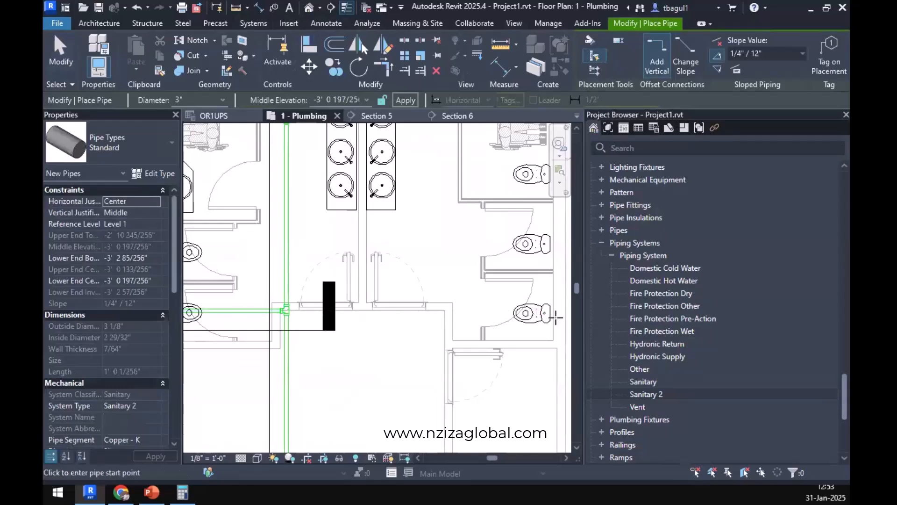
pyautogui.click(556, 318)
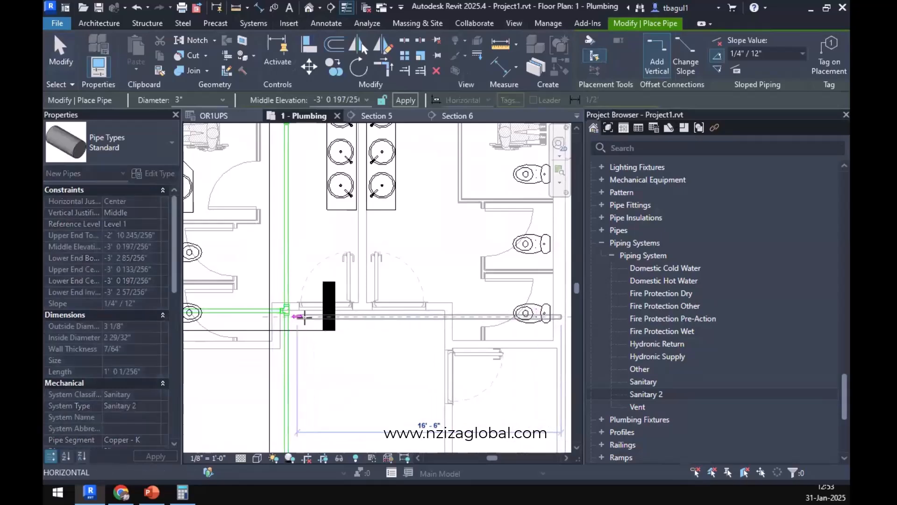
pyautogui.press('Escape')
pyautogui.press('Escape')
# Convert the sanitary tee where the toilet branch meets the main into a cross fitting.
pyautogui.scroll(4, 267, 310)
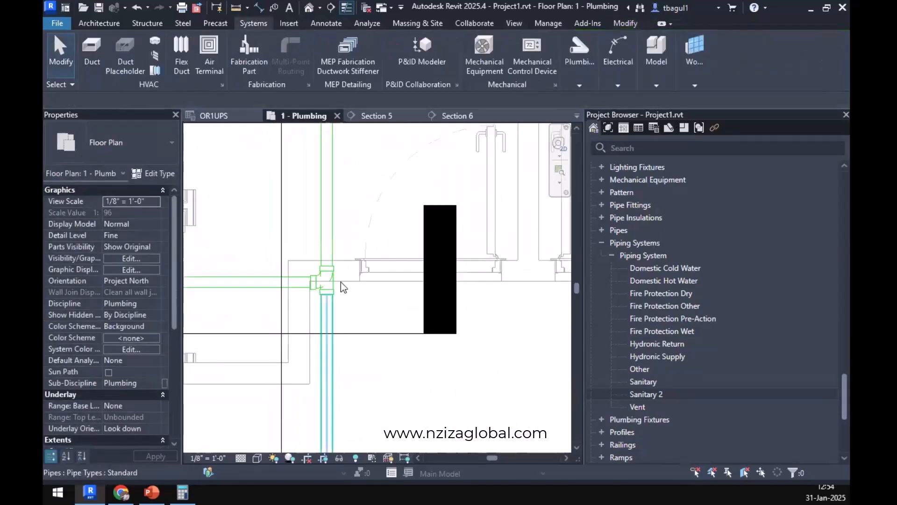
pyautogui.click(330, 281)
pyautogui.press('Delete')
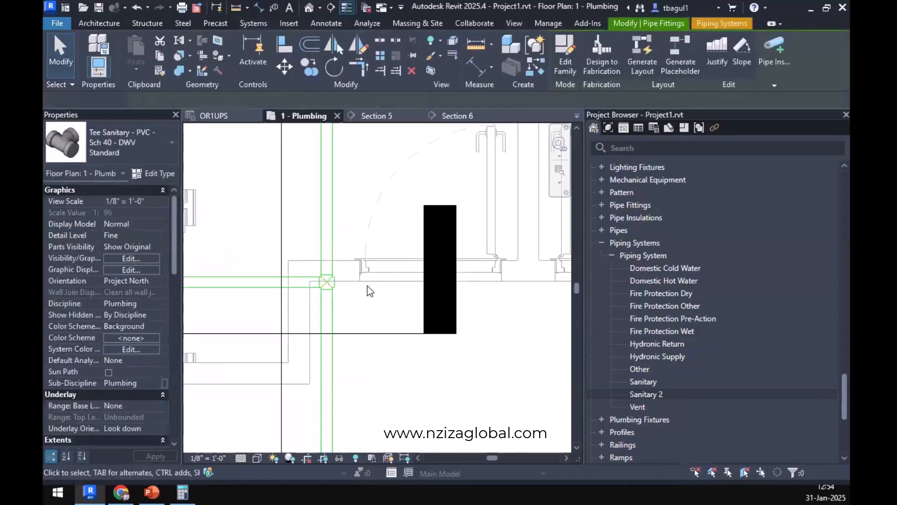
# Check which fitting types are available for the new cross on the main.
pyautogui.scroll(2, 328, 284)
pyautogui.click(328, 286)
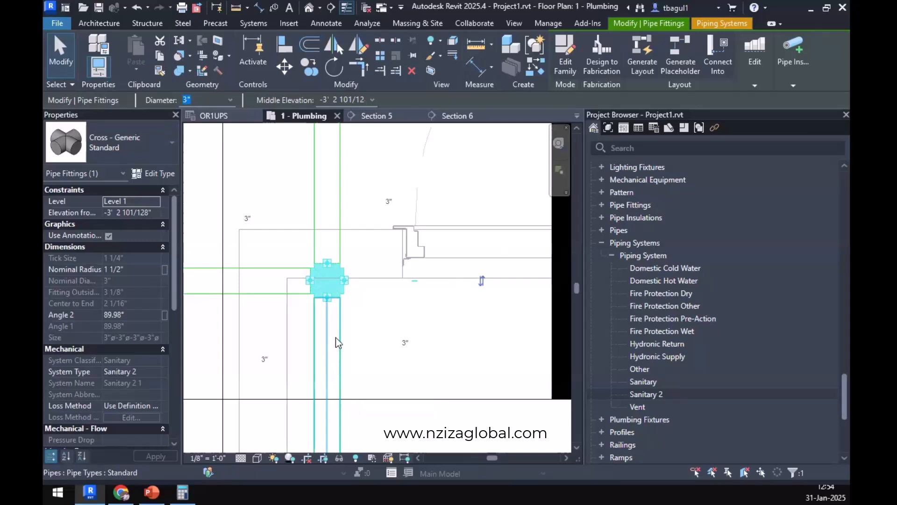
pyautogui.click(145, 147)
pyautogui.click(432, 376)
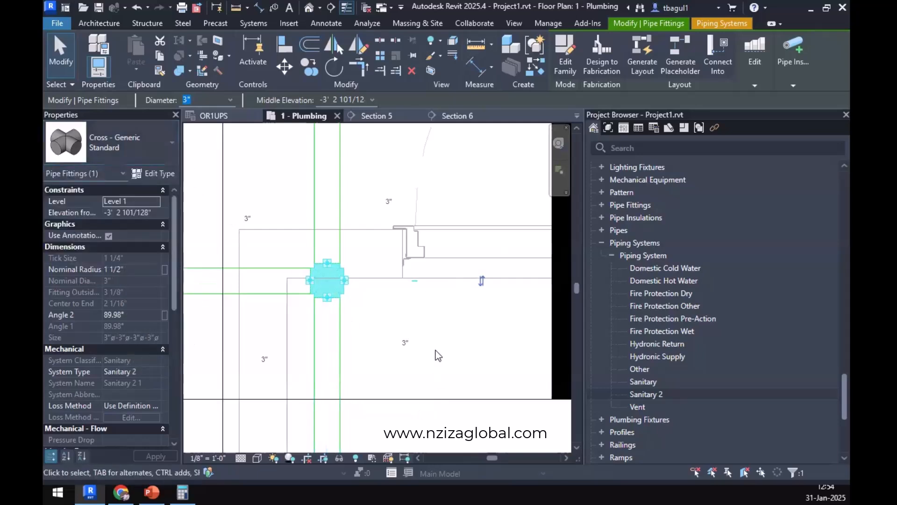
pyautogui.click(436, 351)
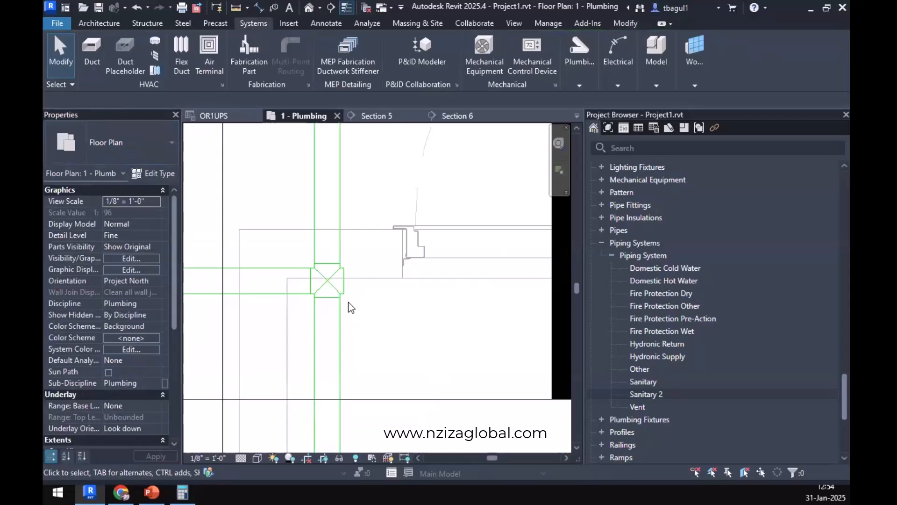
# Review the type properties and graphic overrides of the Sanitary 2 piping system.
pyautogui.rightClick(653, 397)
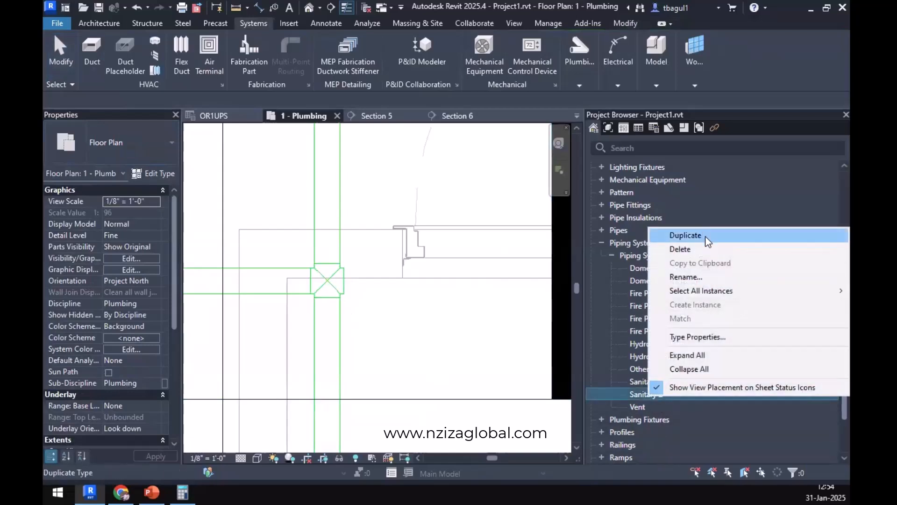
pyautogui.click(715, 337)
pyautogui.click(406, 160)
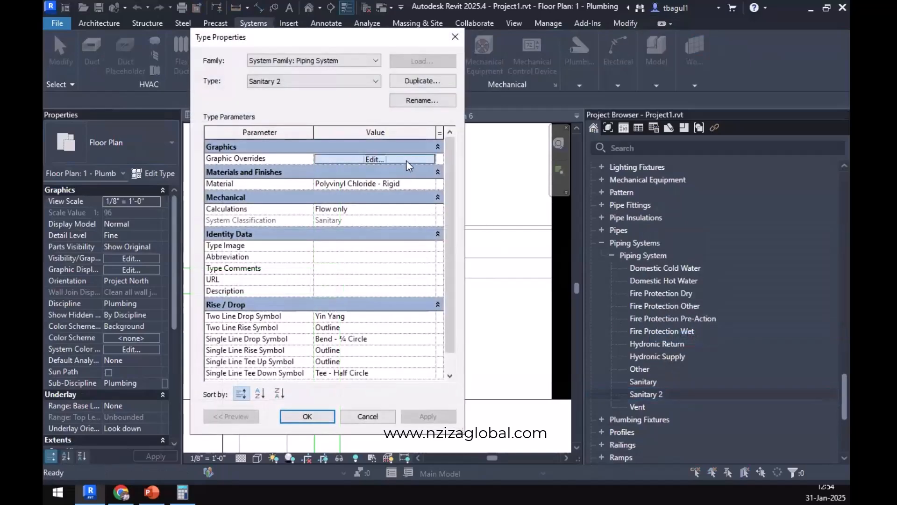
pyautogui.click(433, 174)
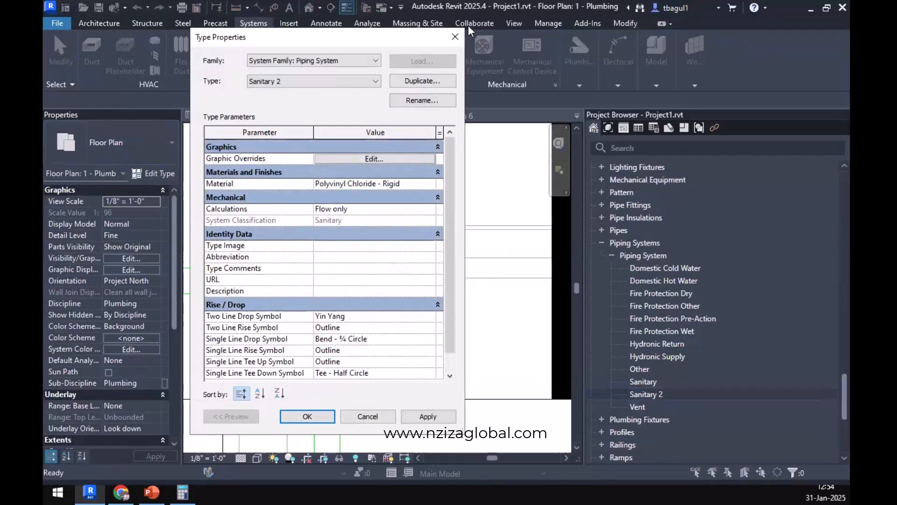
pyautogui.click(459, 41)
# Examine the Cross options in the Standard pipe type's routing preferences and leave them without saving changes.
pyautogui.click(257, 295)
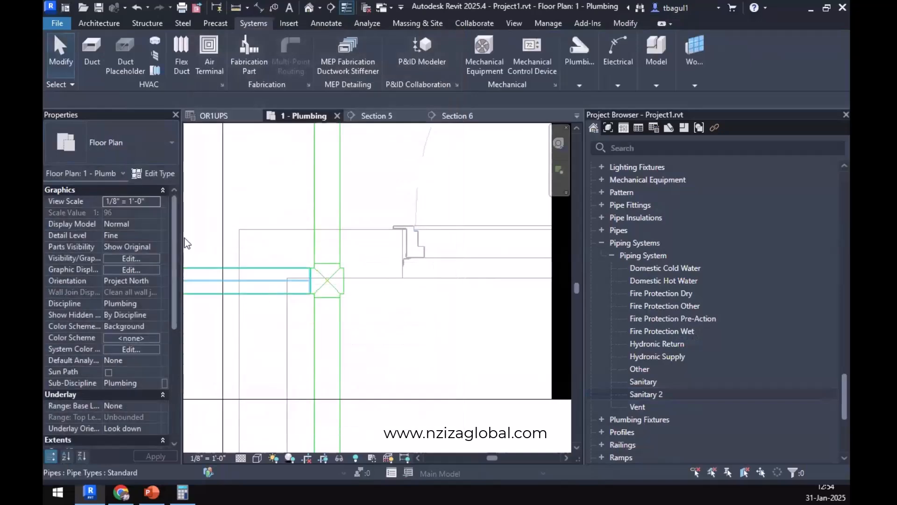
pyautogui.click(165, 174)
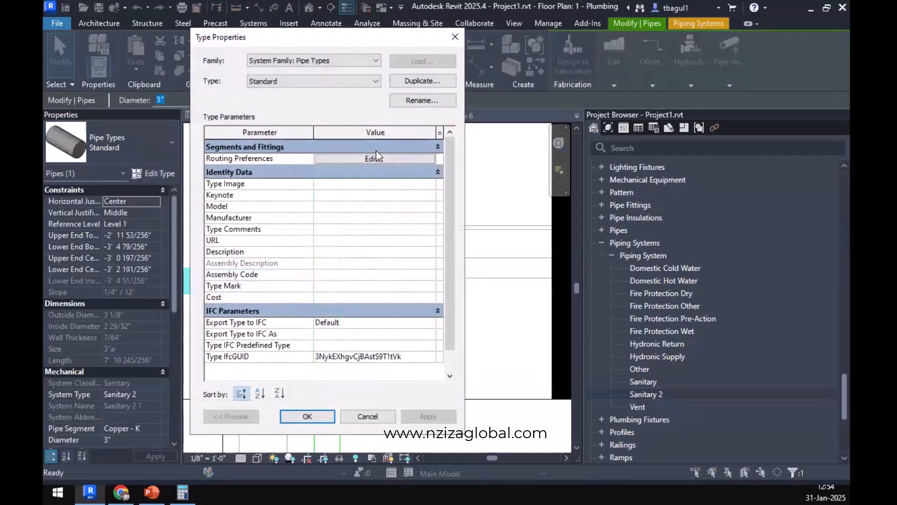
pyautogui.click(377, 159)
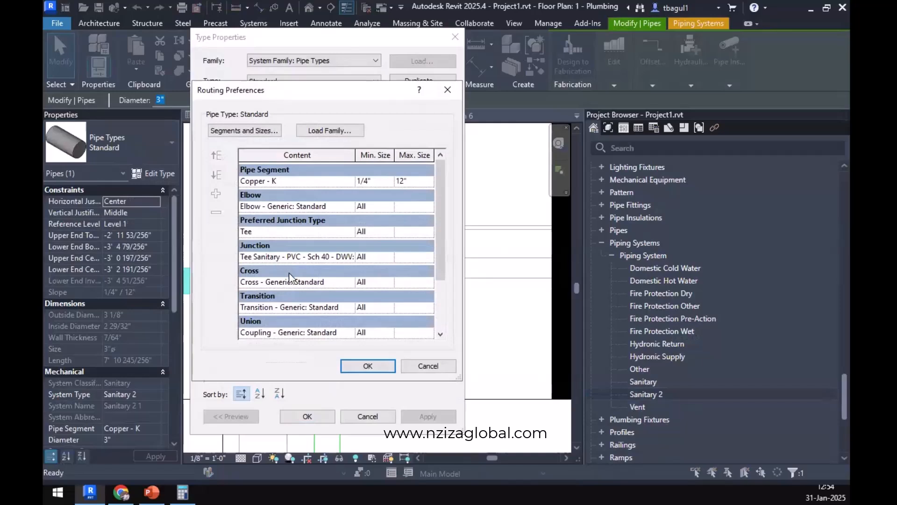
pyautogui.click(349, 283)
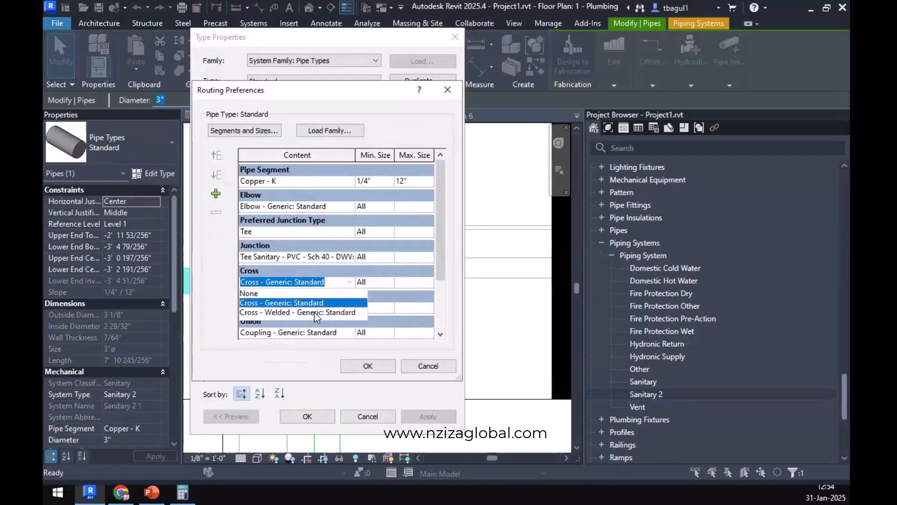
pyautogui.click(290, 358)
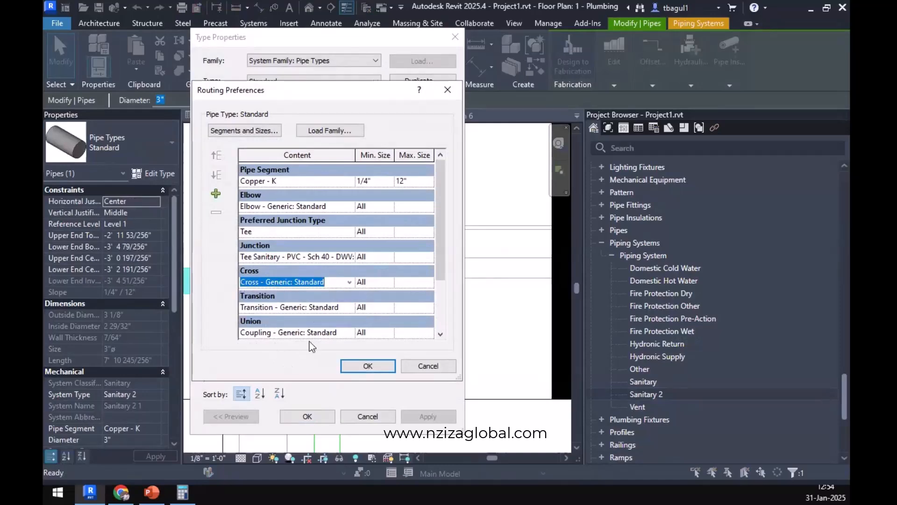
pyautogui.scroll(-1, 333, 296)
pyautogui.scroll(-2, 333, 297)
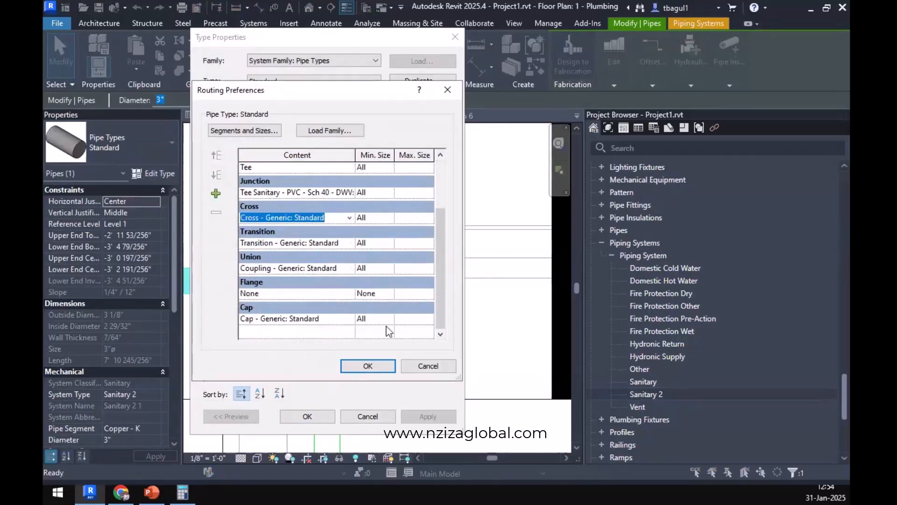
pyautogui.click(442, 368)
pyautogui.click(391, 422)
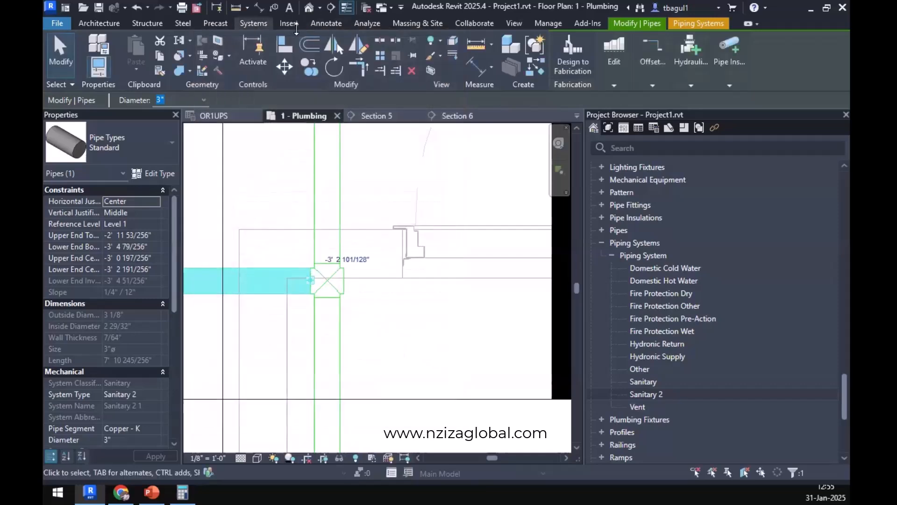
# Browse the Autodesk family library's Plumbing category down to its Architectural Fittings.
pyautogui.click(290, 24)
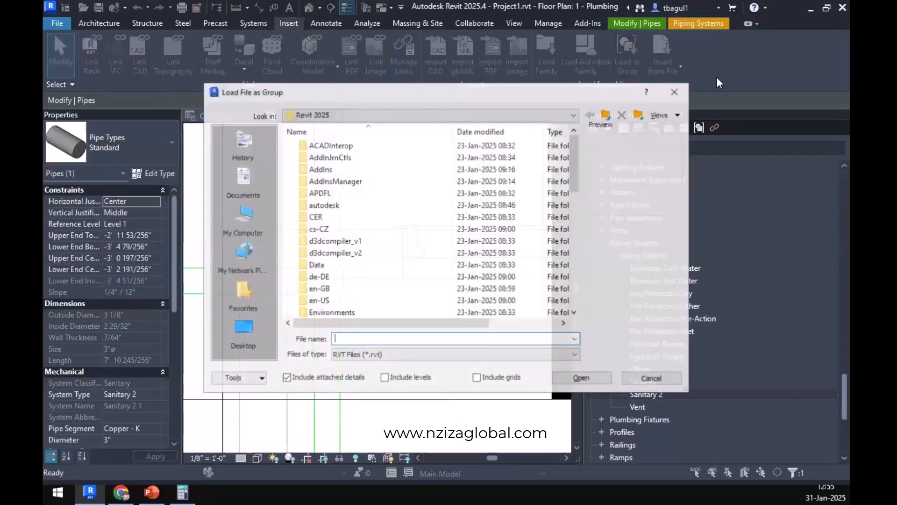
pyautogui.click(676, 90)
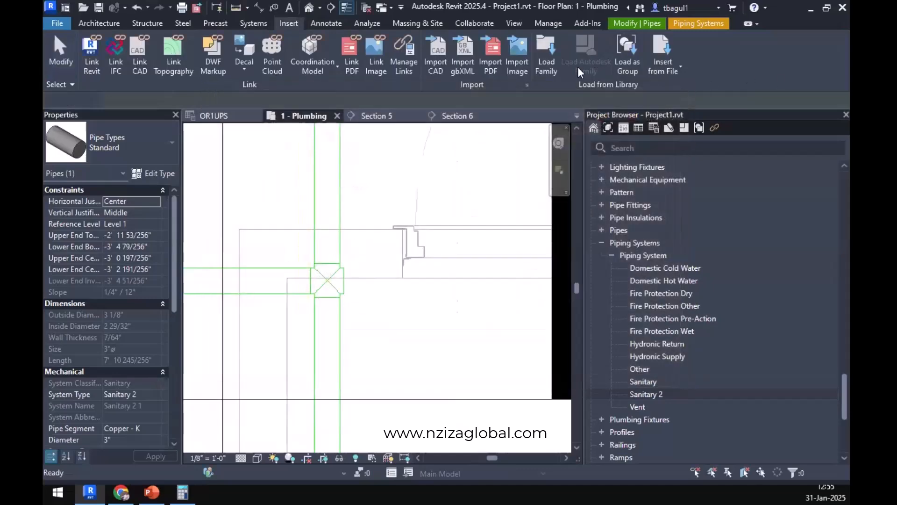
pyautogui.click(436, 286)
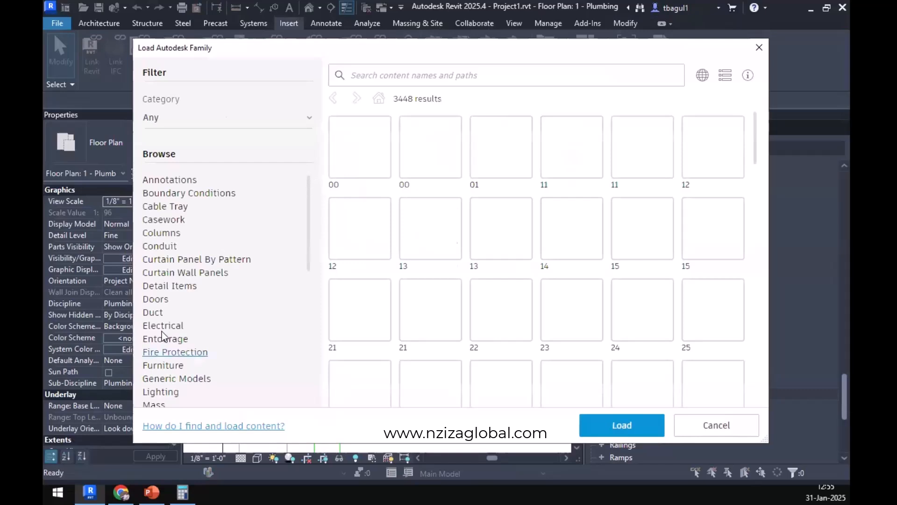
pyautogui.scroll(-5, 179, 341)
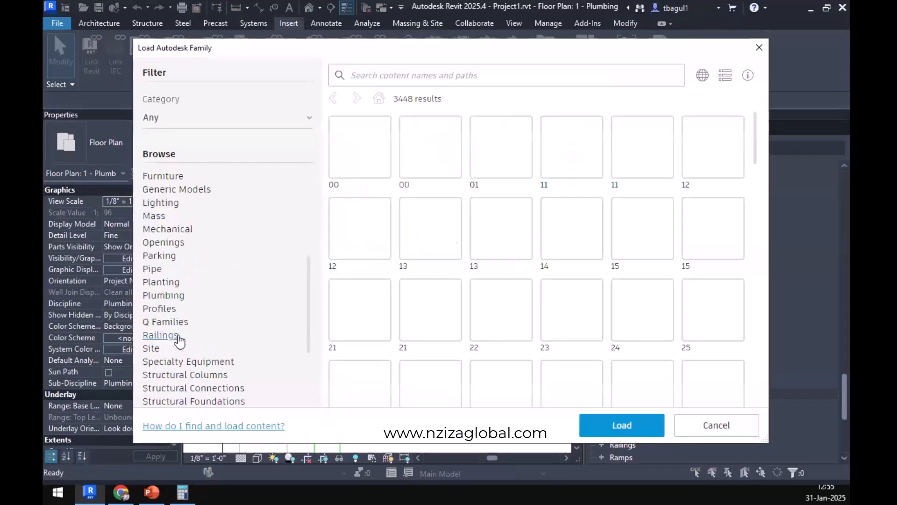
pyautogui.click(164, 295)
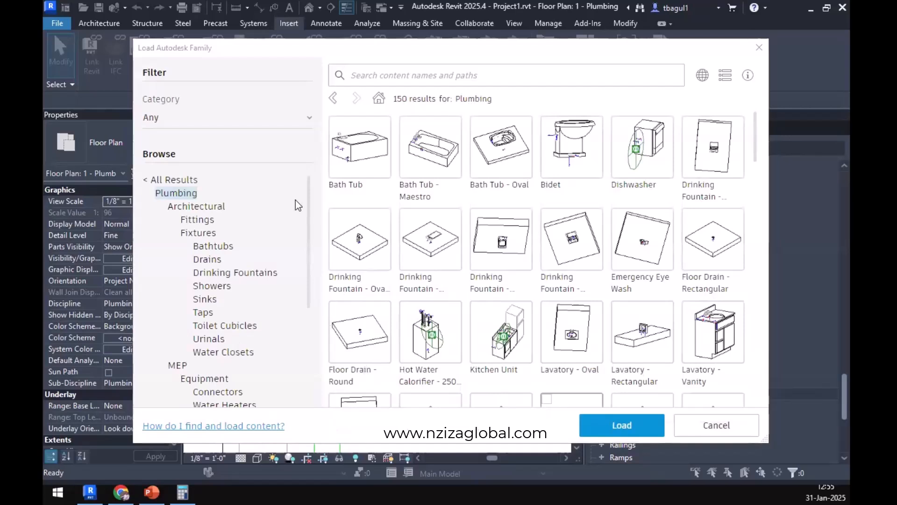
pyautogui.scroll(-3, 229, 353)
pyautogui.scroll(-5, 228, 354)
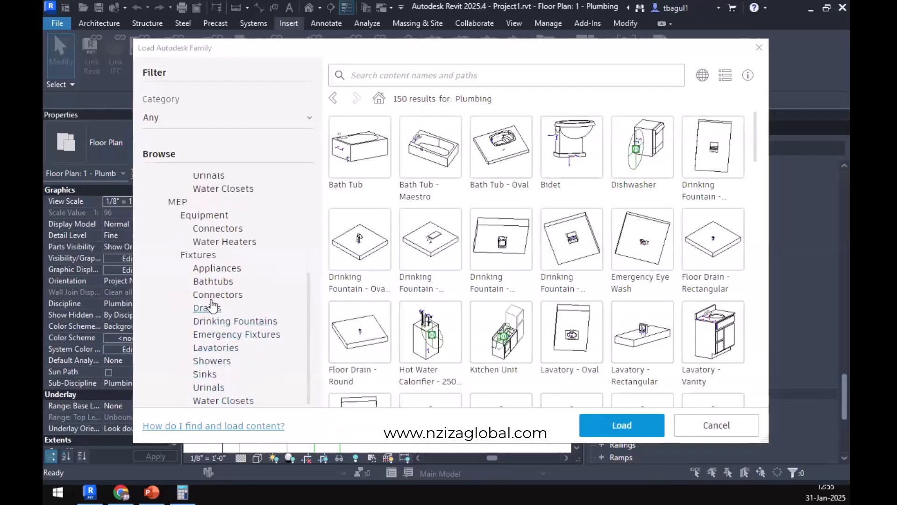
pyautogui.scroll(3, 213, 306)
pyautogui.scroll(5, 213, 303)
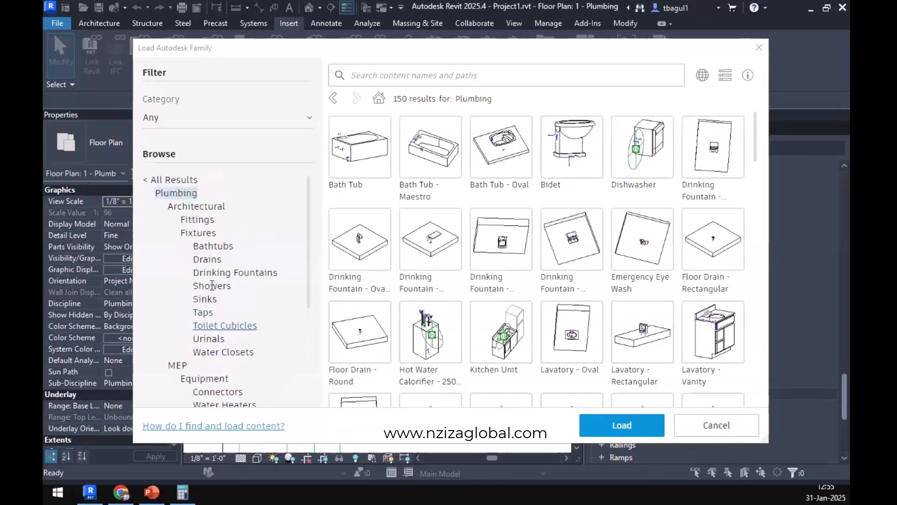
pyautogui.click(207, 220)
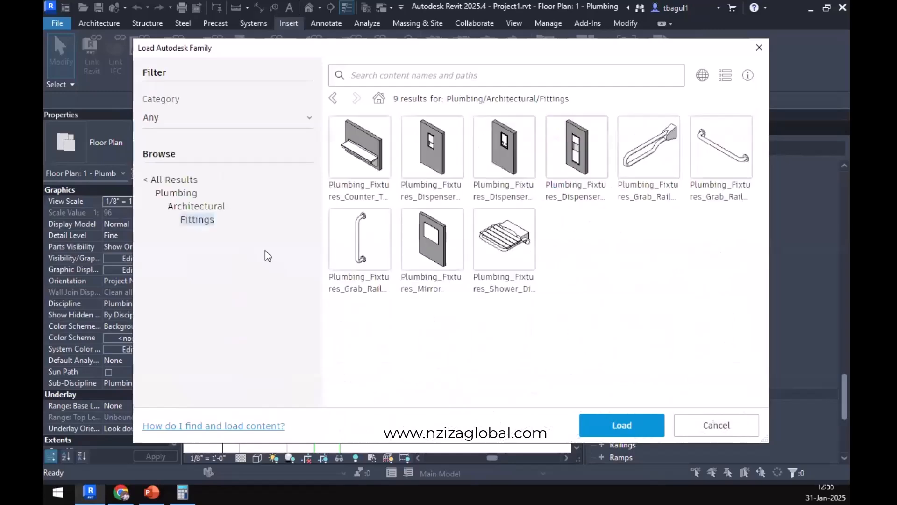
# Return to all families in the Autodesk library and search them for WYE.
pyautogui.click(147, 179)
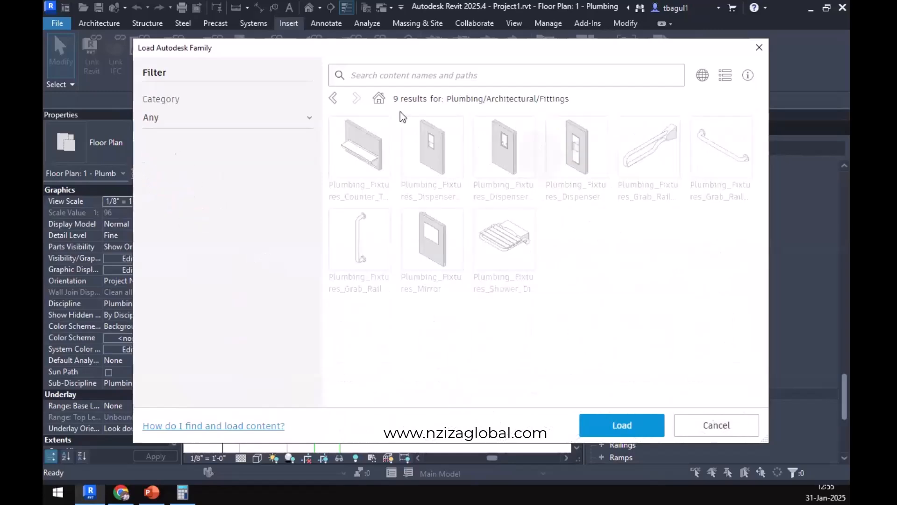
pyautogui.click(463, 83)
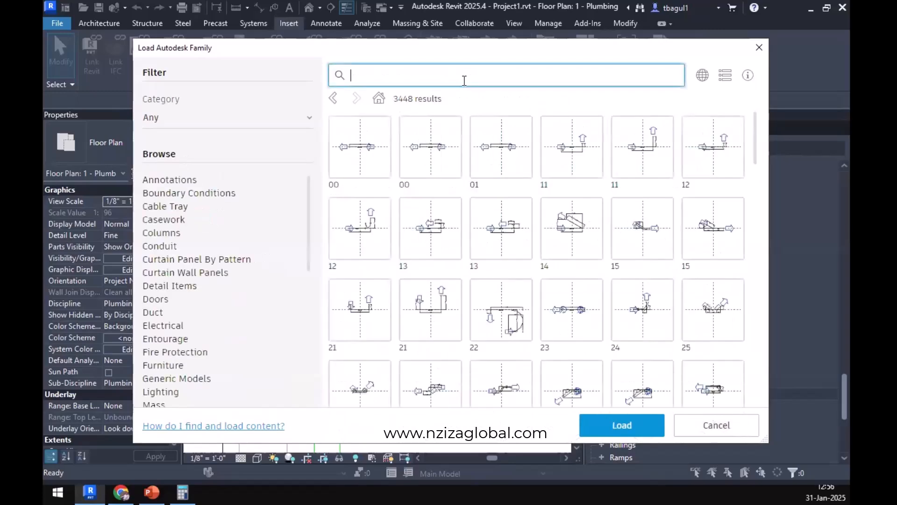
pyautogui.write('WYE')
pyautogui.press('Return')
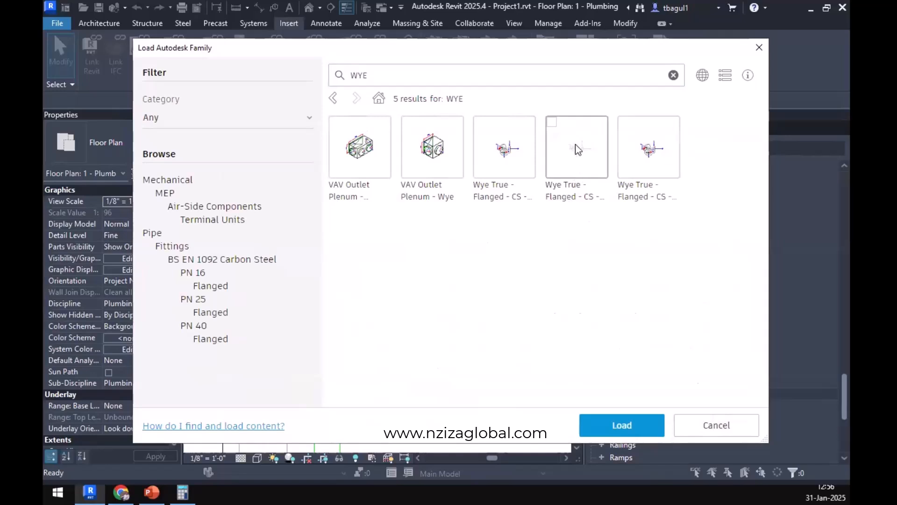
# Replace the family library search term with DOUBLE.
pyautogui.click(476, 80)
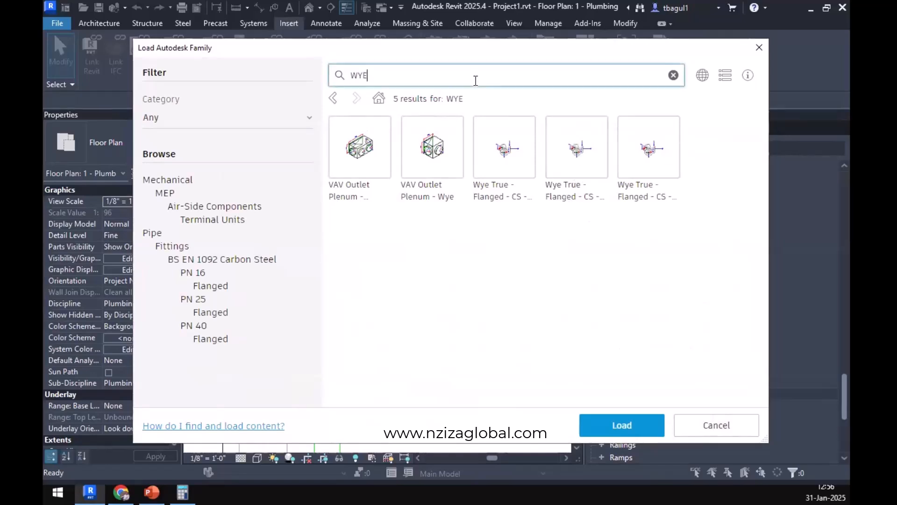
pyautogui.doubleClick(482, 72)
pyautogui.write('DOUBLE')
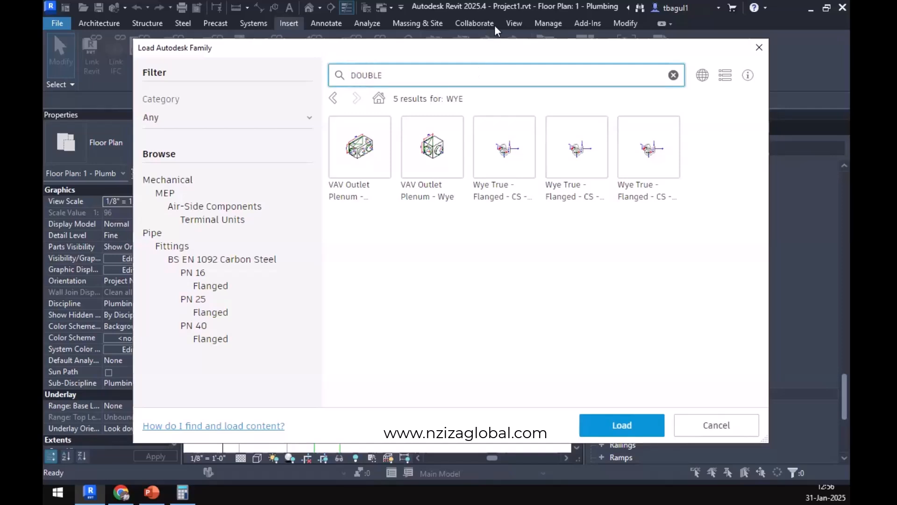
pyautogui.press('Return')
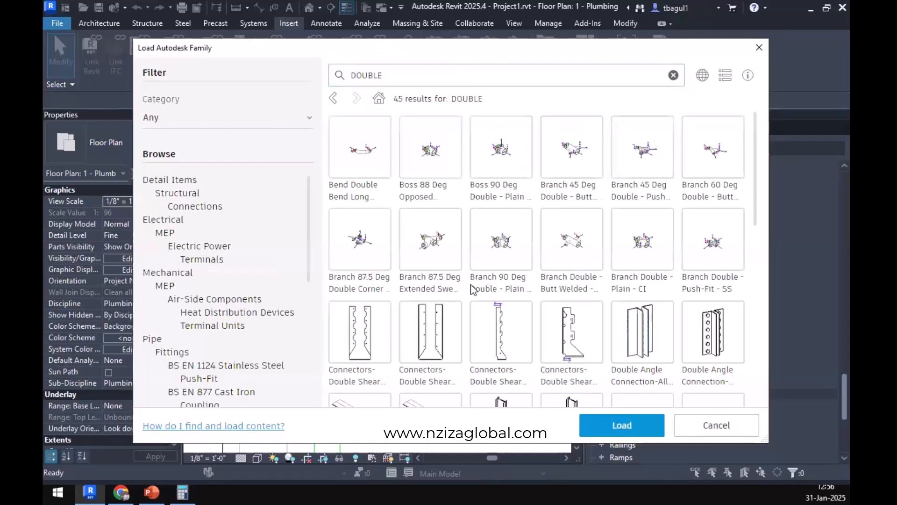
# Look through the DOUBLE results by category, checking the Sinks fixtures and the whole Plumbing group.
pyautogui.scroll(-5, 202, 355)
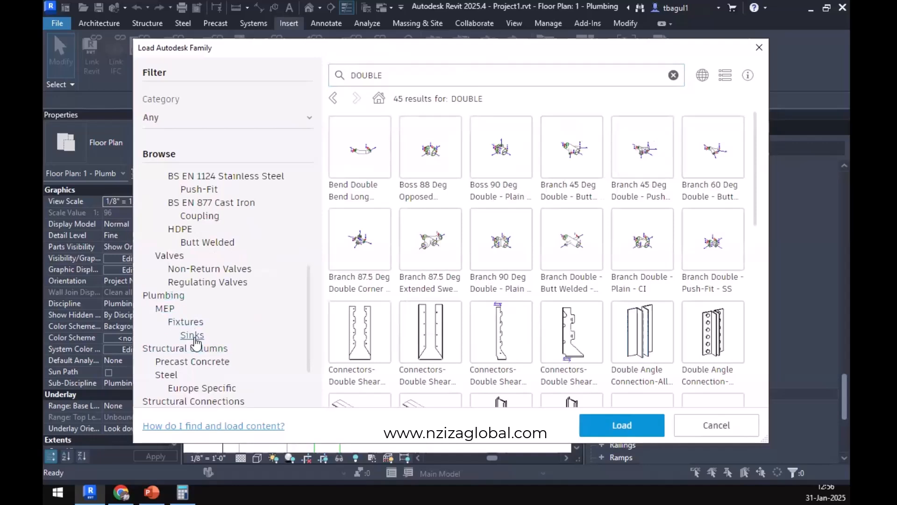
pyautogui.click(194, 335)
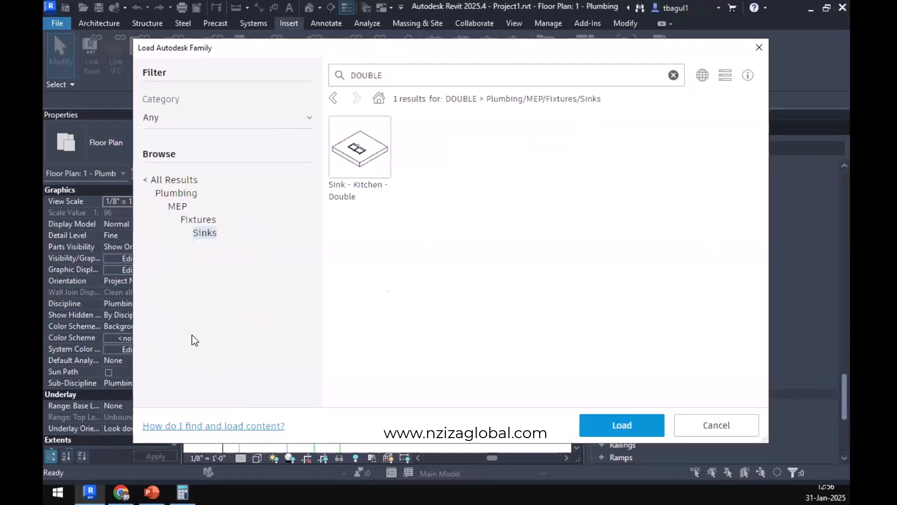
pyautogui.click(169, 180)
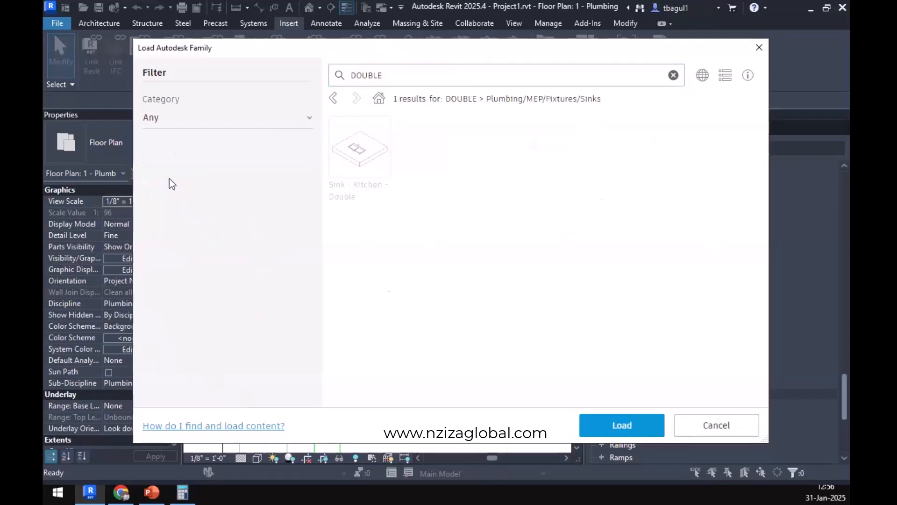
pyautogui.scroll(-5, 237, 300)
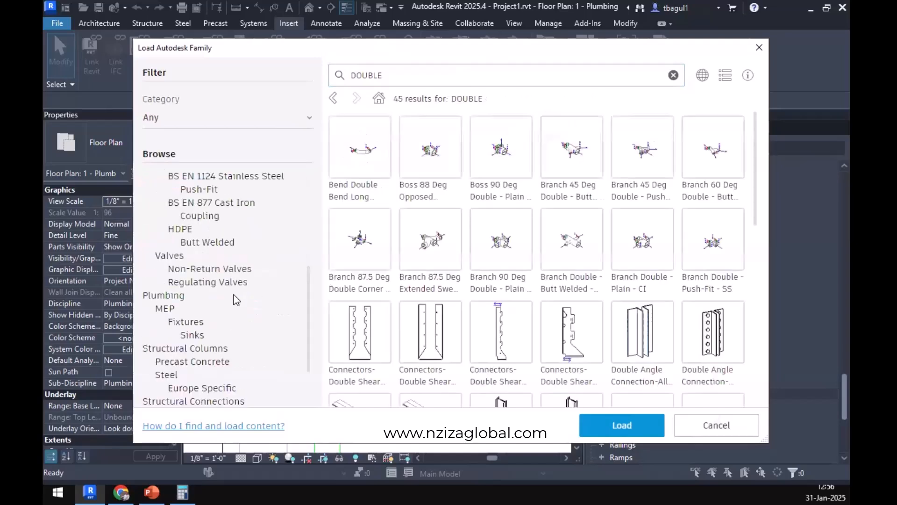
pyautogui.scroll(3, 236, 301)
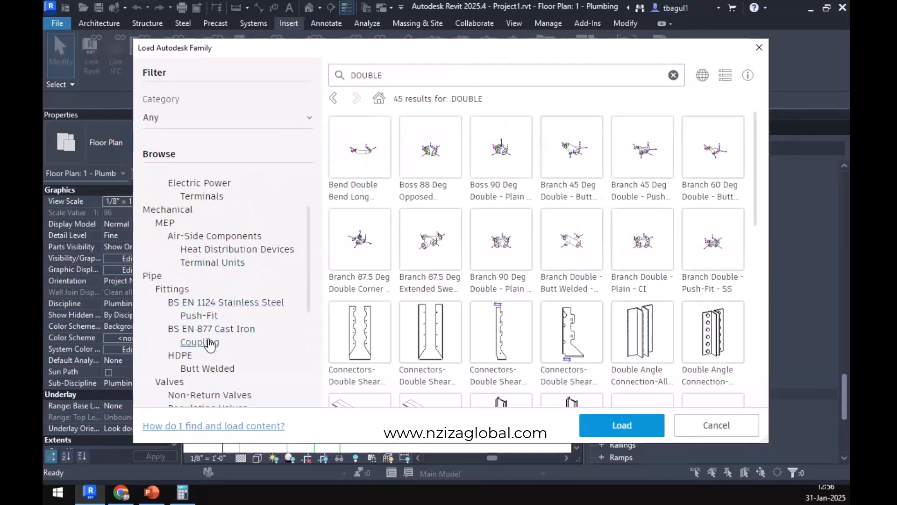
pyautogui.scroll(-3, 194, 308)
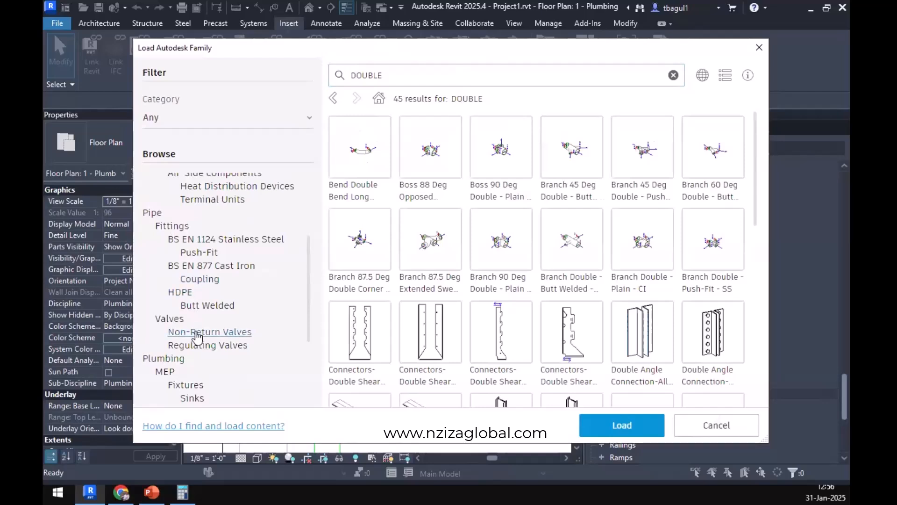
pyautogui.scroll(-3, 187, 330)
pyautogui.click(168, 233)
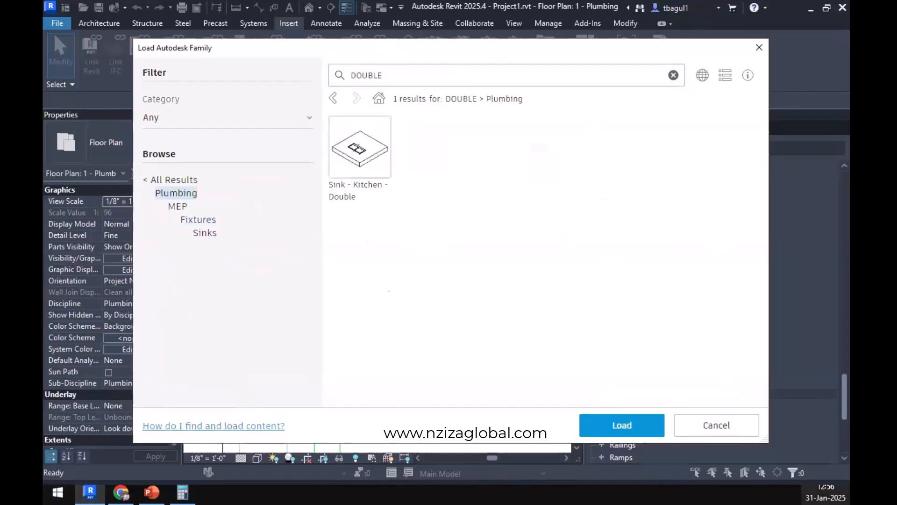
# Switch to Chrome, search Google Images for DOUBLE WYE CONNECTION PLUBING and preview the PVC double wye with side inlet.
pyautogui.hotkey('alt', 'Tab')
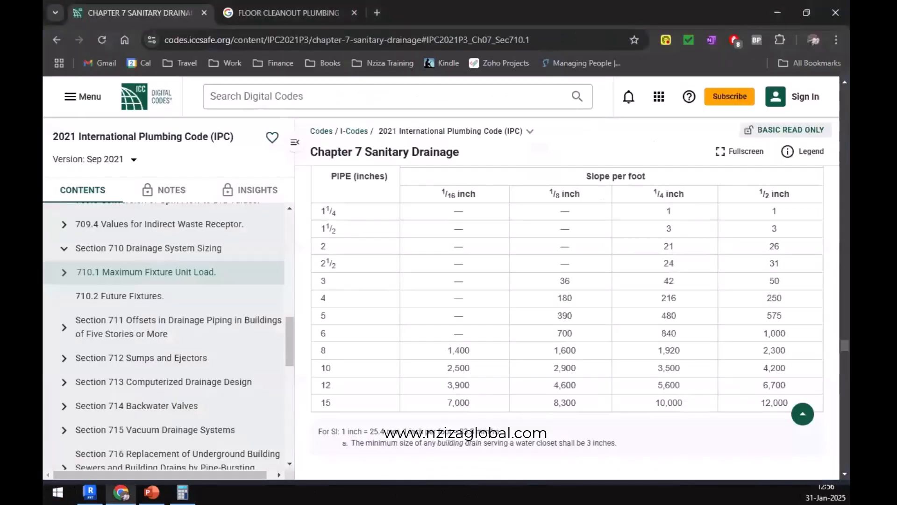
pyautogui.click(284, 5)
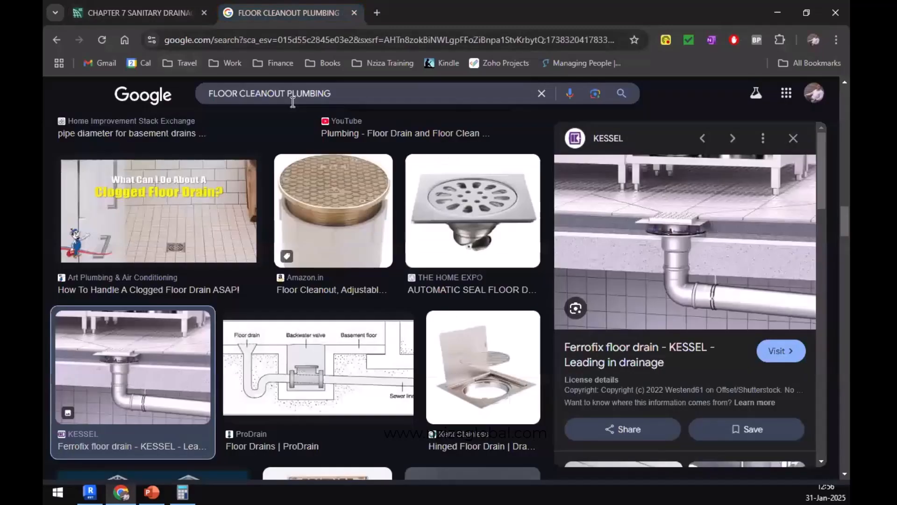
pyautogui.click(291, 85)
pyautogui.write('DOUBL')
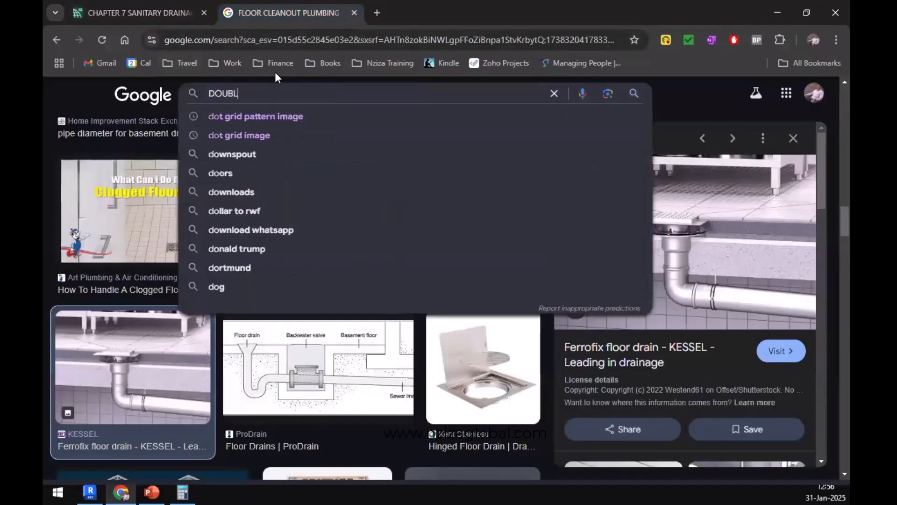
pyautogui.write('E WYE ')
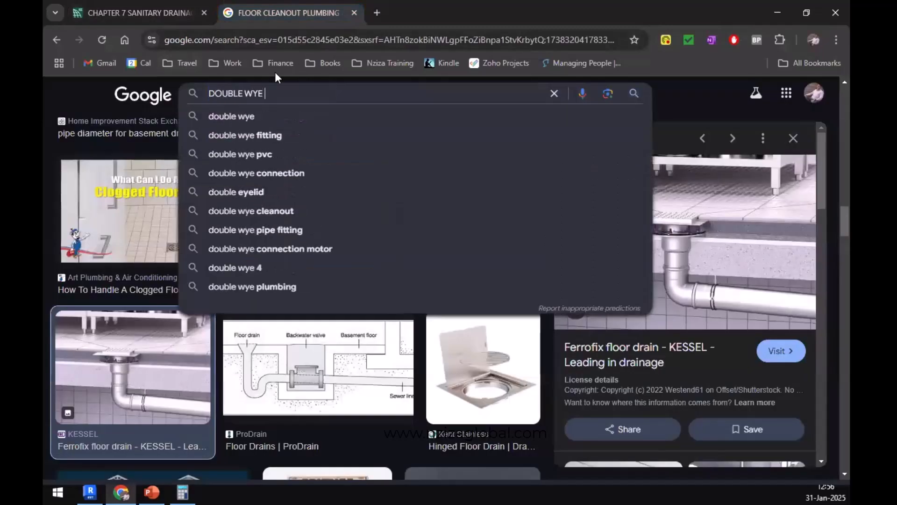
pyautogui.write('CONNECTION PLUBING')
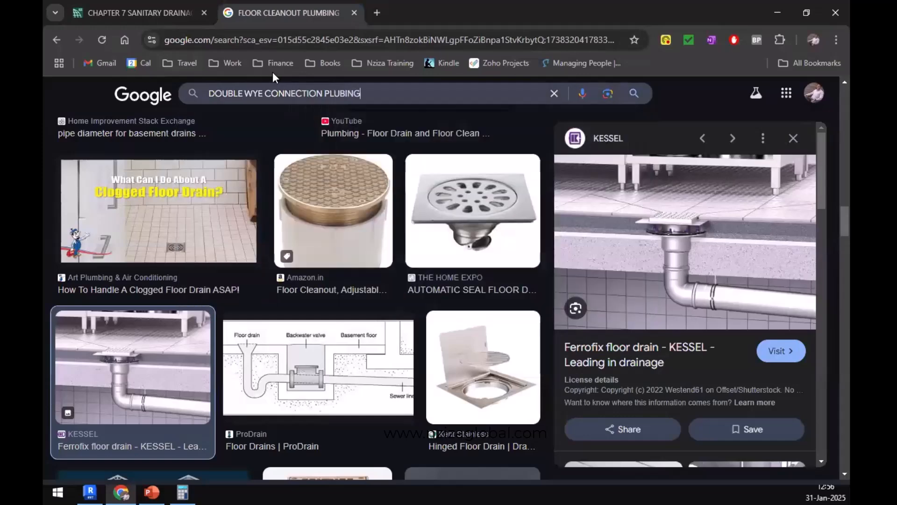
pyautogui.press('Return')
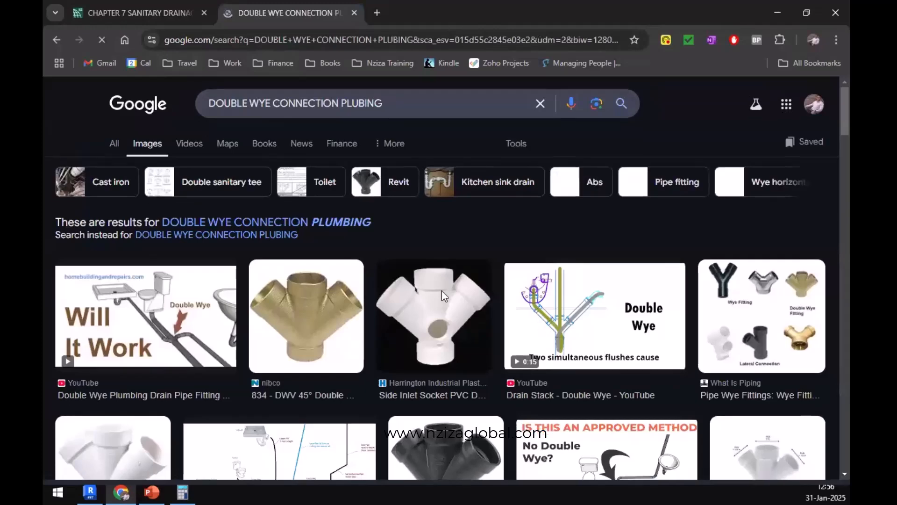
pyautogui.scroll(-1, 441, 291)
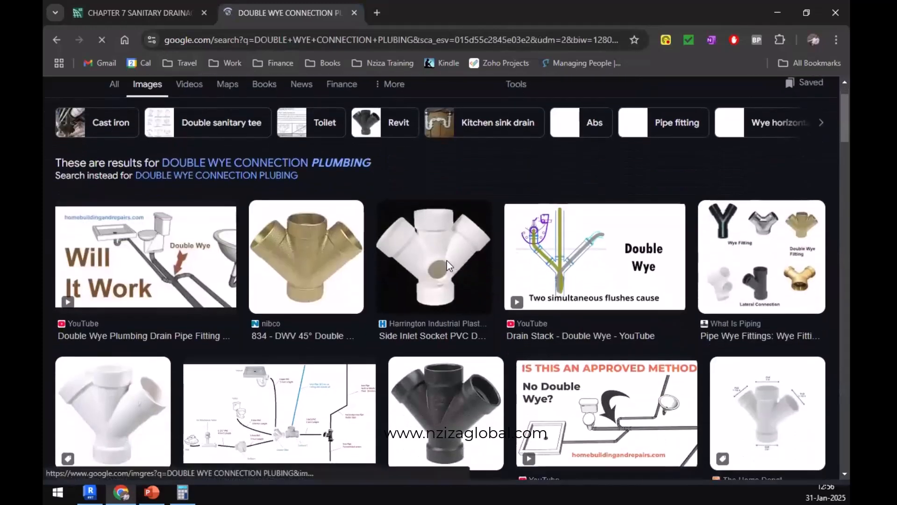
pyautogui.click(443, 261)
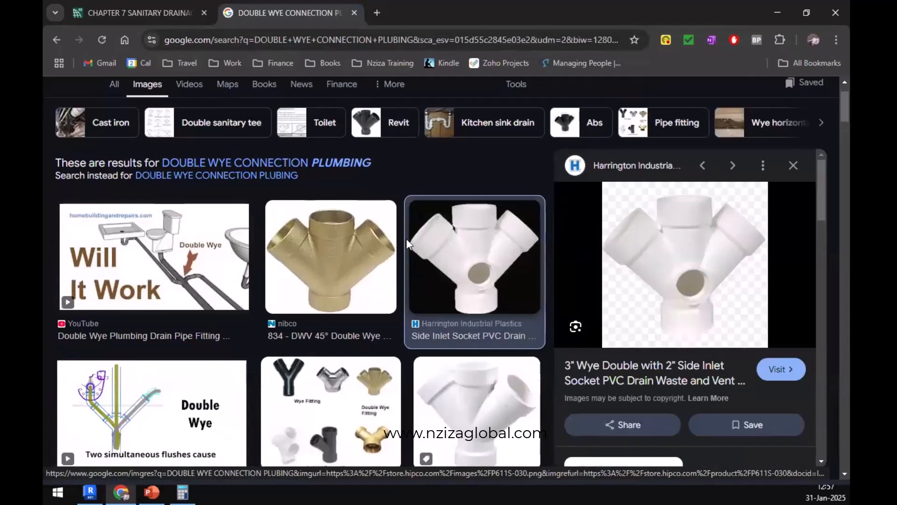
# Shorten the image search to WYE CONNECTION PLUBING and preview the Charlotte Pipe PVC wye fitting.
pyautogui.scroll(2, 203, 132)
pyautogui.doubleClick(237, 116)
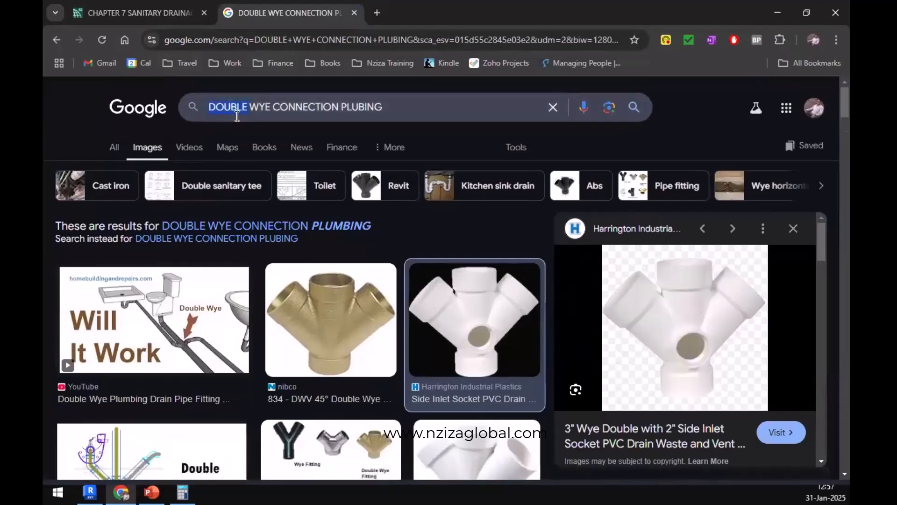
pyautogui.press('BackSpace')
pyautogui.press('Delete')
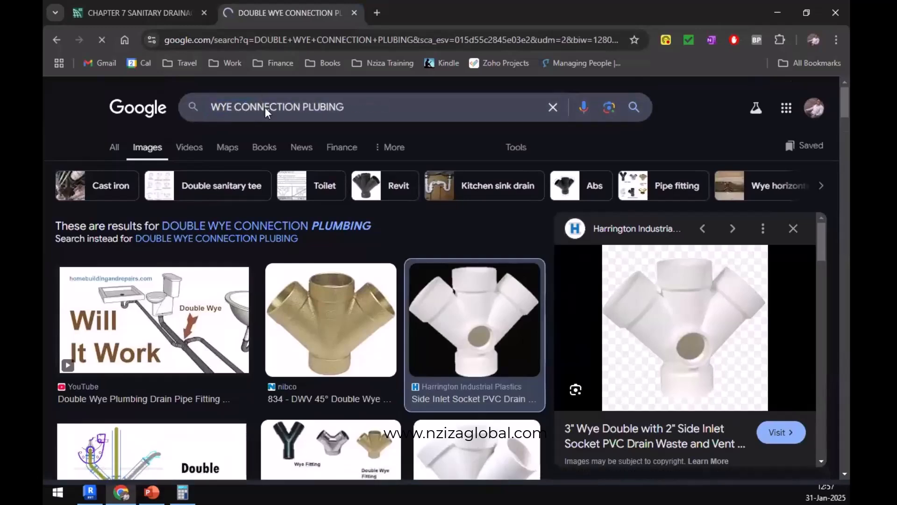
pyautogui.scroll(-3, 128, 338)
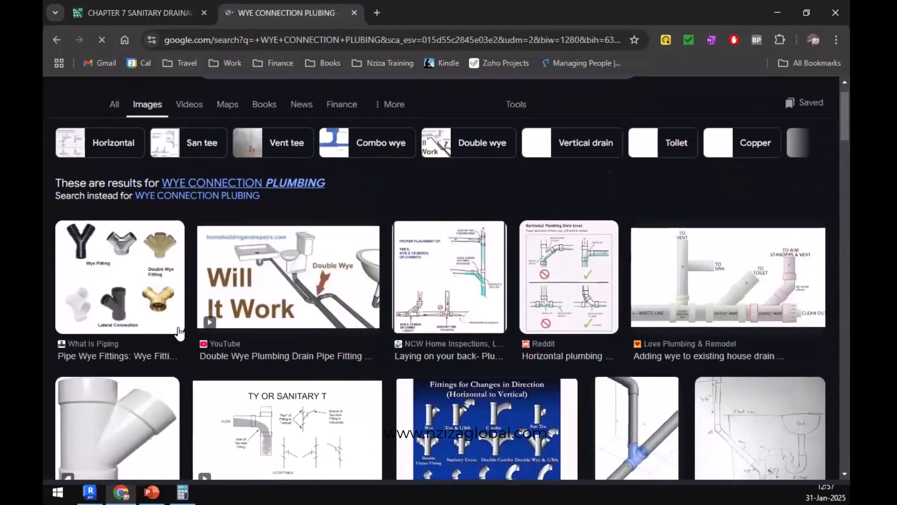
pyautogui.click(128, 338)
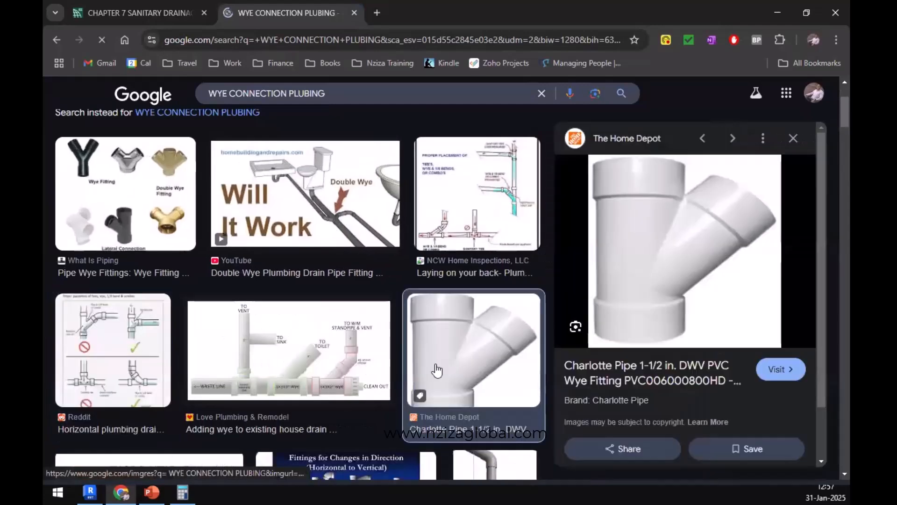
# Switch back to Revit and close the Autodesk family library without loading a family.
pyautogui.hotkey('alt', 'Tab')
pyautogui.hotkey('alt', 'Tab')
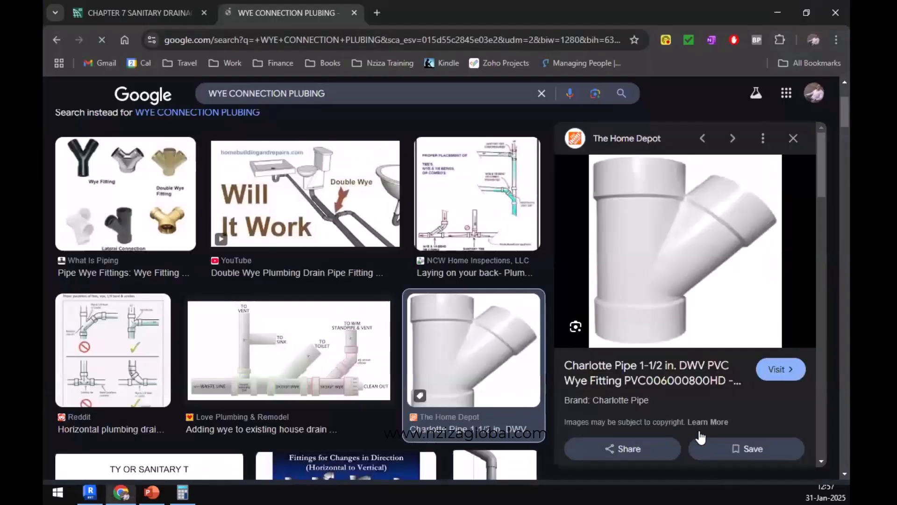
pyautogui.hotkey('alt', 'Tab')
pyautogui.click(715, 426)
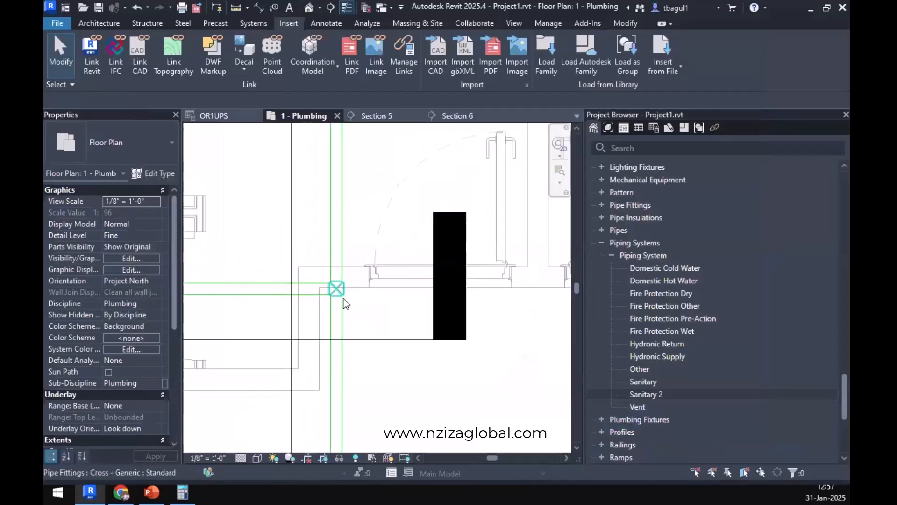
# Switch to Chrome and return to the DOUBLE WYE CONNECTION PLUBING image results to review the double wye fittings.
pyautogui.scroll(3, 382, 251)
pyautogui.scroll(4, 328, 217)
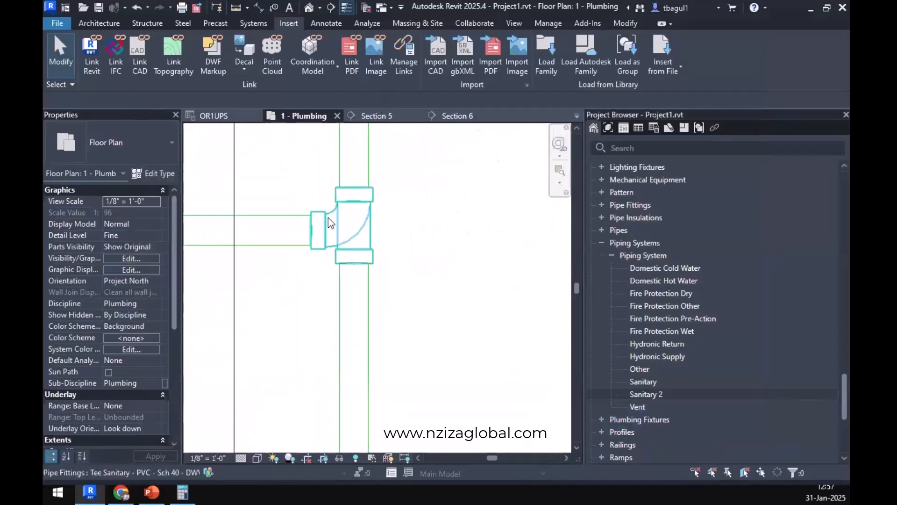
pyautogui.hotkey('alt', 'Tab')
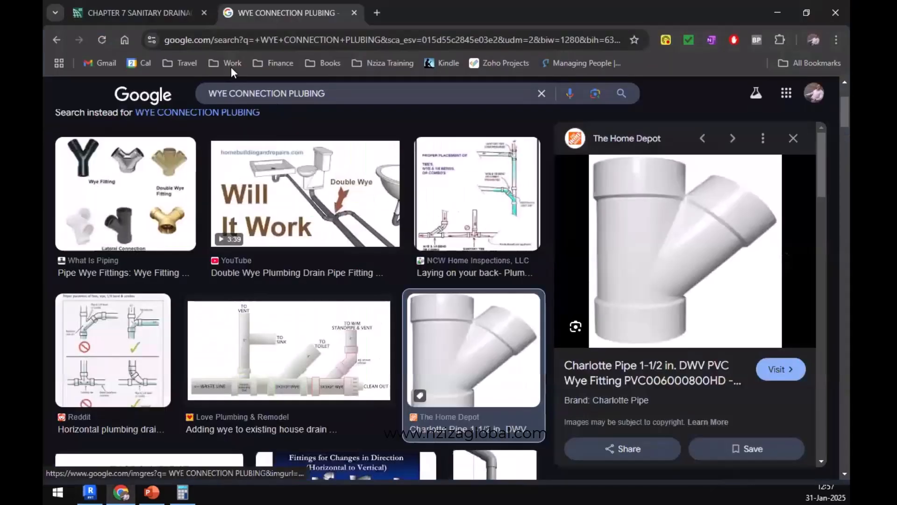
pyautogui.click(55, 41)
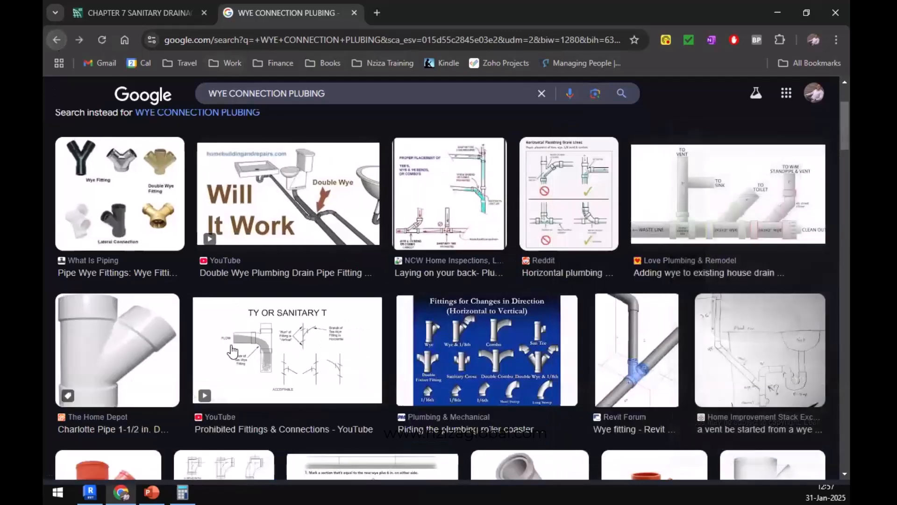
pyautogui.scroll(3, 223, 254)
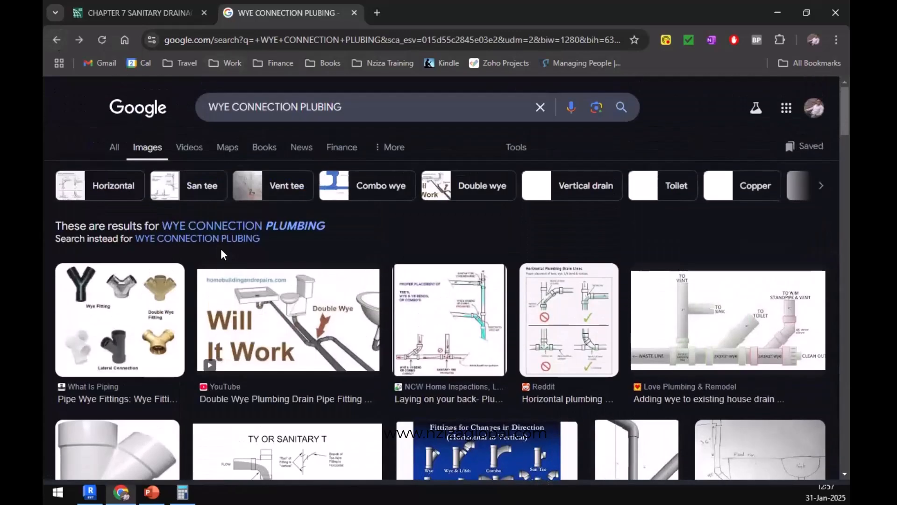
pyautogui.click(56, 41)
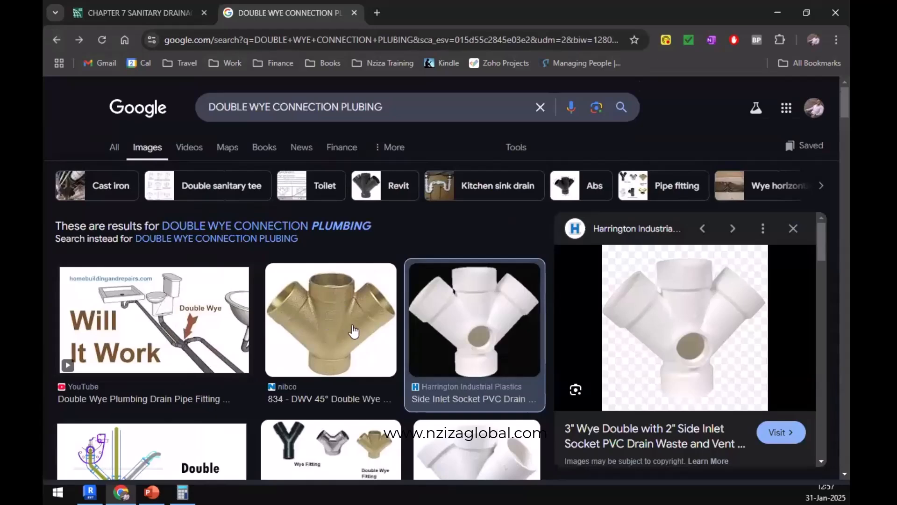
pyautogui.scroll(-4, 442, 327)
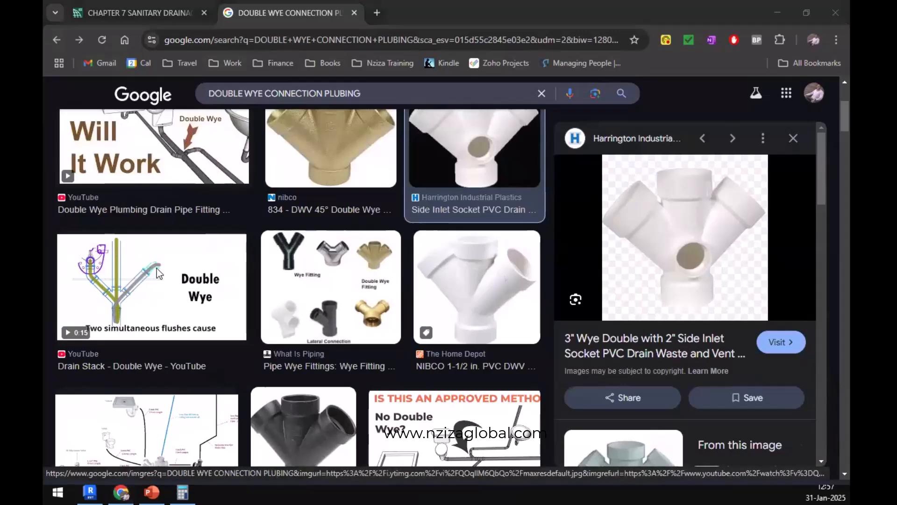
# Switch back to Revit and try to draw a 3-inch sloped pipe from the cross fitting's open connector to behind the toilets across the restroom.
pyautogui.hotkey('alt', 'Tab')
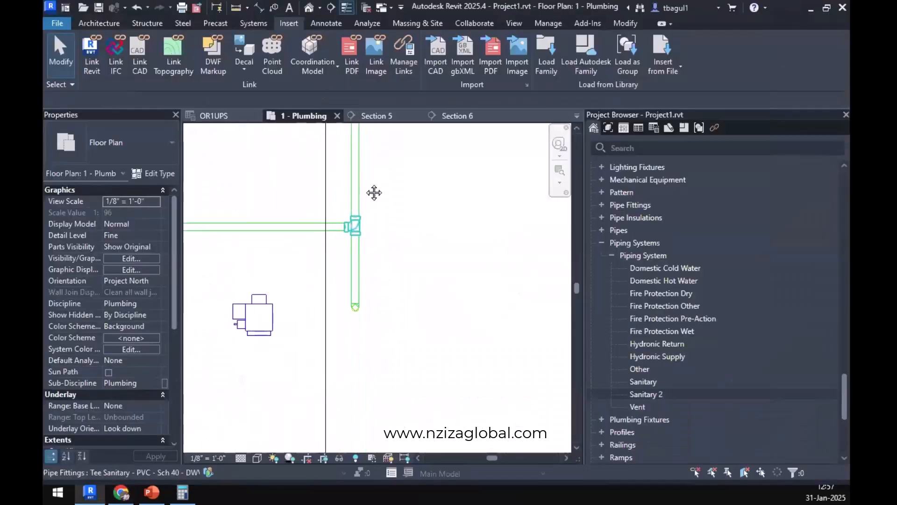
pyautogui.scroll(5, 354, 202)
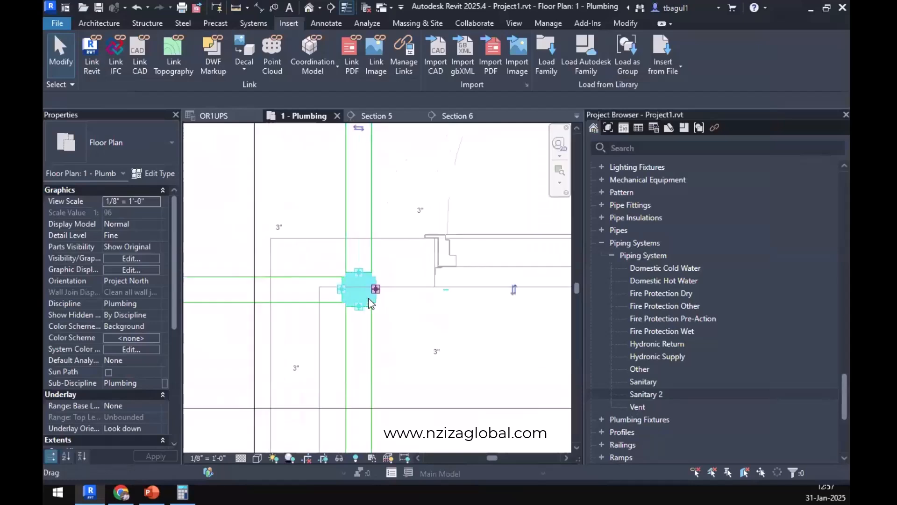
pyautogui.click(369, 300)
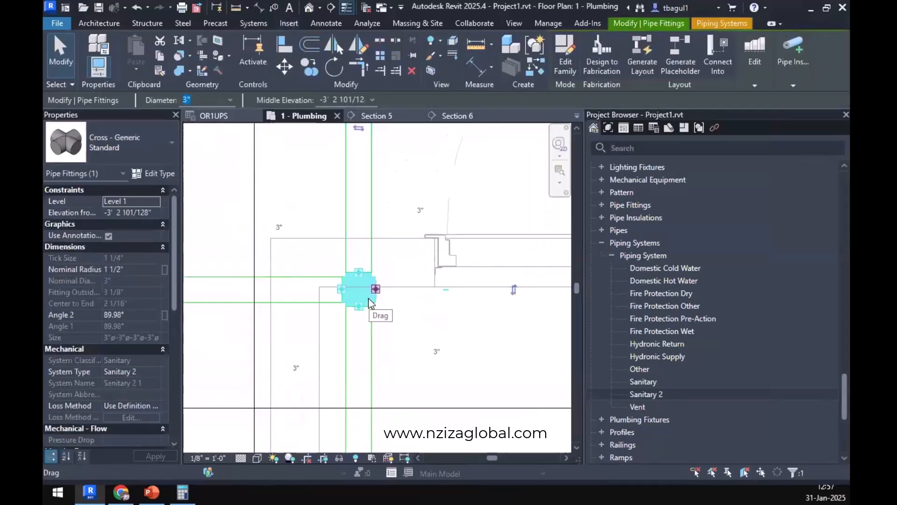
pyautogui.rightClick(377, 293)
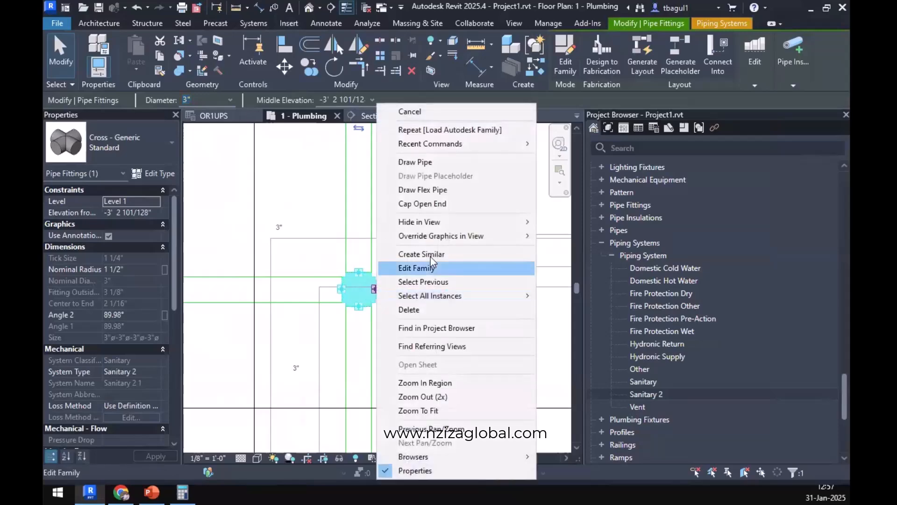
pyautogui.click(465, 165)
pyautogui.scroll(-5, 434, 264)
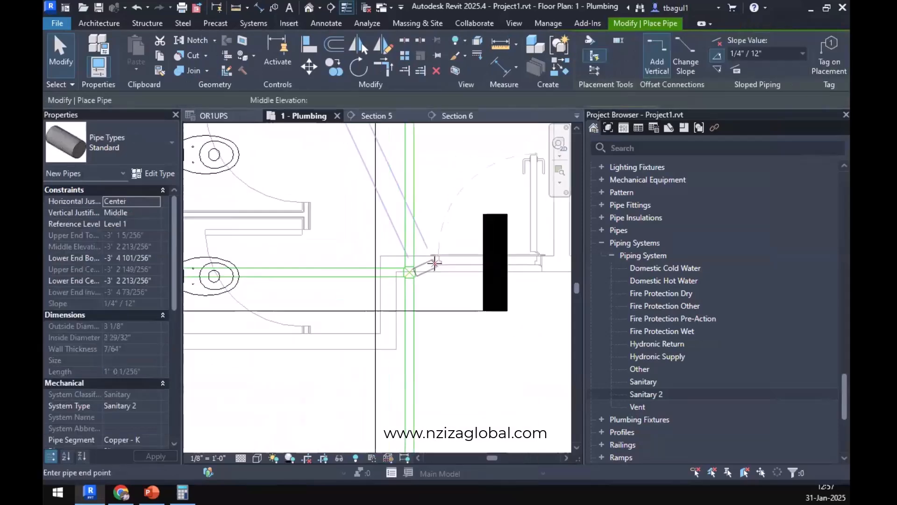
pyautogui.scroll(-2, 514, 299)
pyautogui.moveTo(552, 322); pyautogui.dragTo(523, 340, button='middle')
pyautogui.moveTo(532, 305); pyautogui.dragTo(357, 317, button='middle')
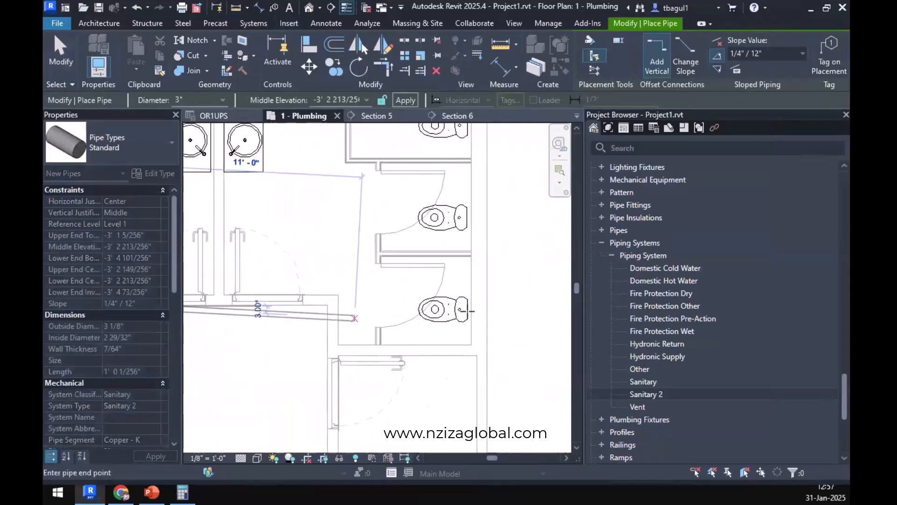
pyautogui.click(479, 309)
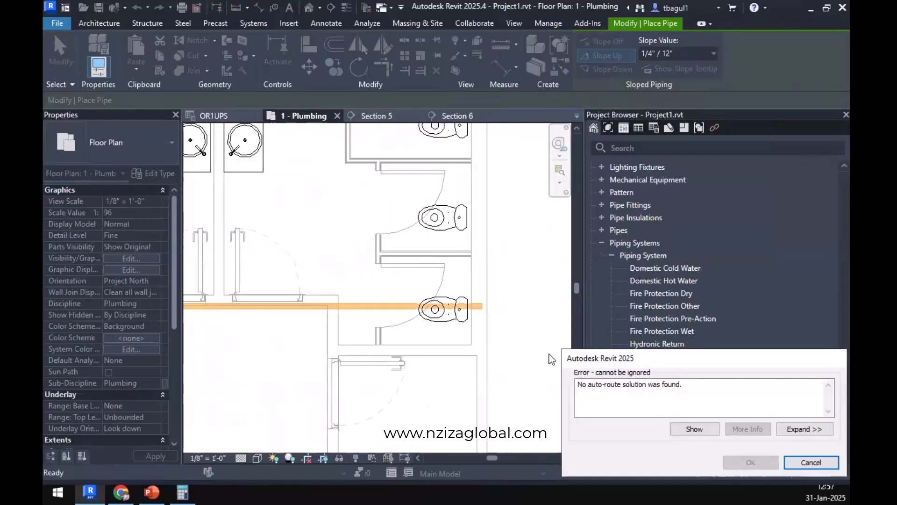
pyautogui.press('Escape')
pyautogui.scroll(-3, 415, 327)
pyautogui.moveTo(454, 346); pyautogui.dragTo(526, 359, button='middle')
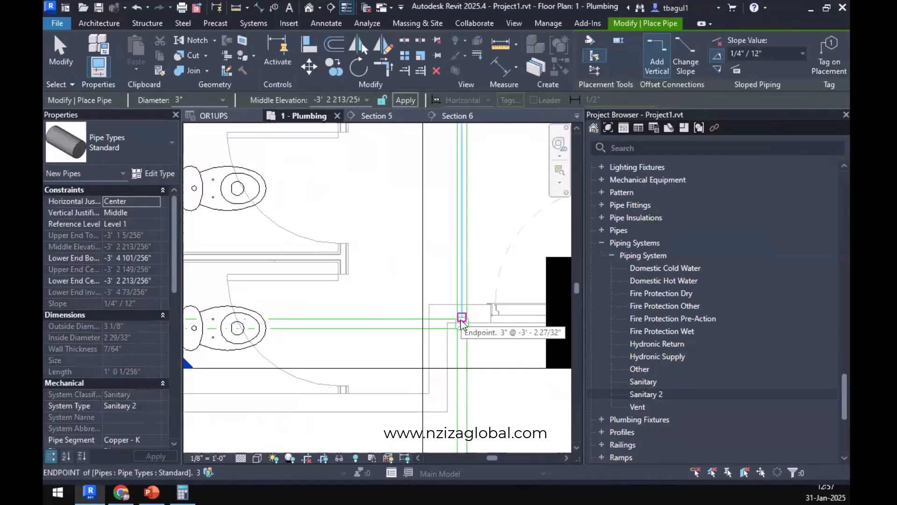
pyautogui.press('Escape')
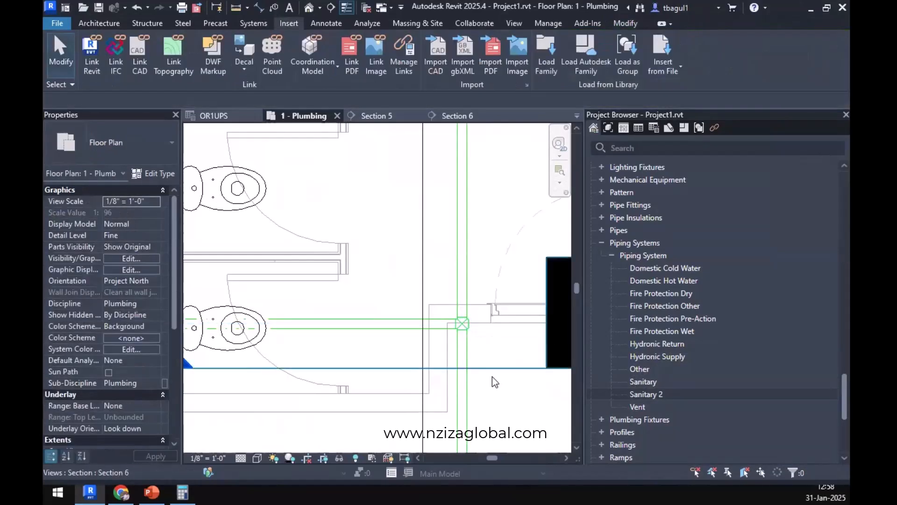
# Open the section view cut near the cross fitting and extend its crop region to include the toilet on the opposite side.
pyautogui.rightClick(493, 367)
pyautogui.click(533, 75)
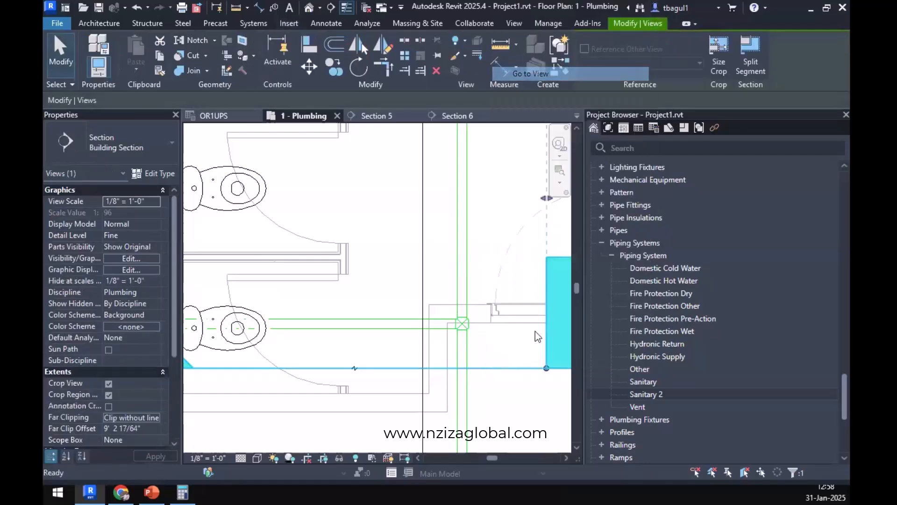
pyautogui.scroll(5, 481, 351)
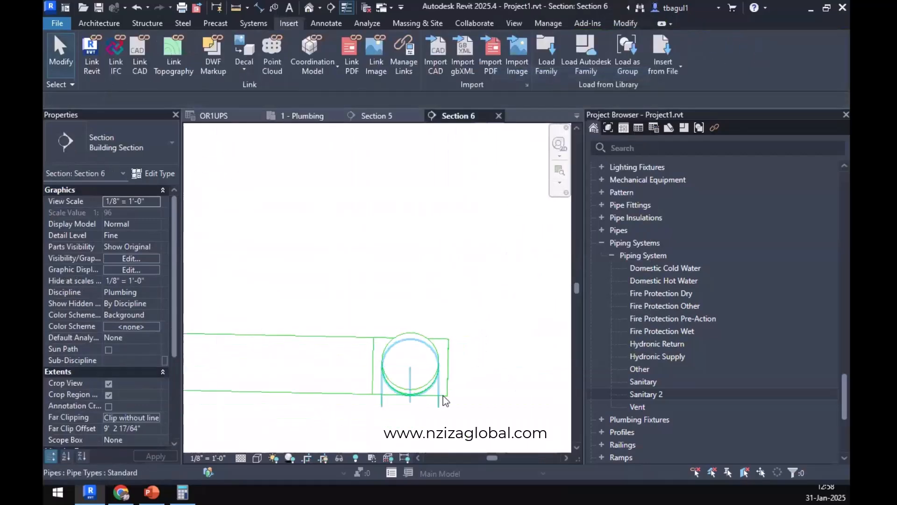
pyautogui.click(448, 362)
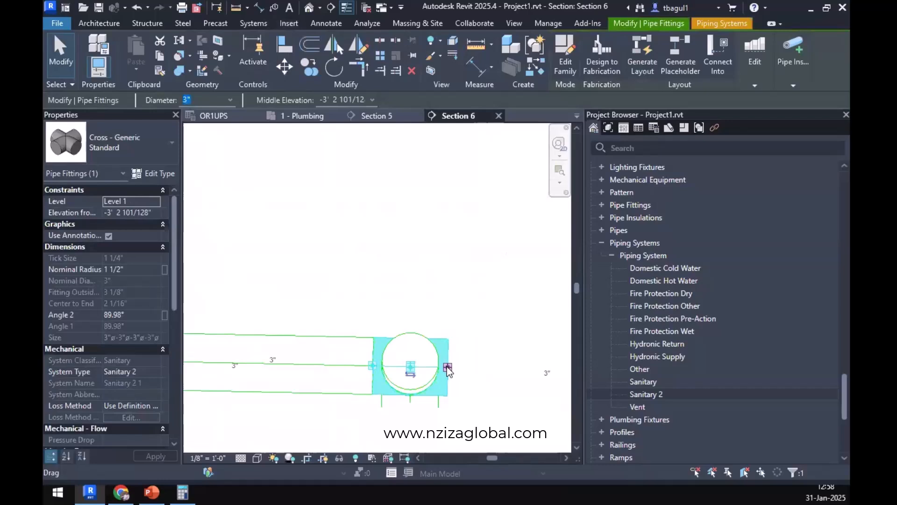
pyautogui.scroll(-6, 449, 369)
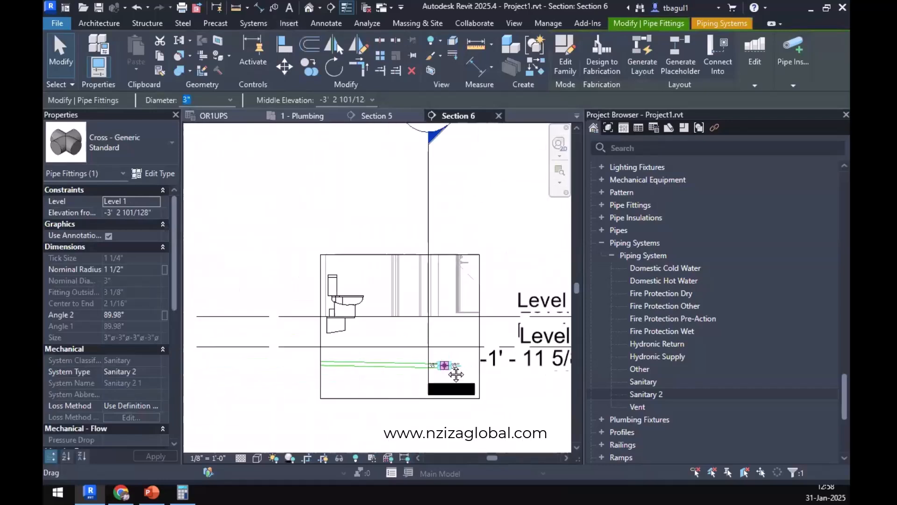
pyautogui.click(397, 343)
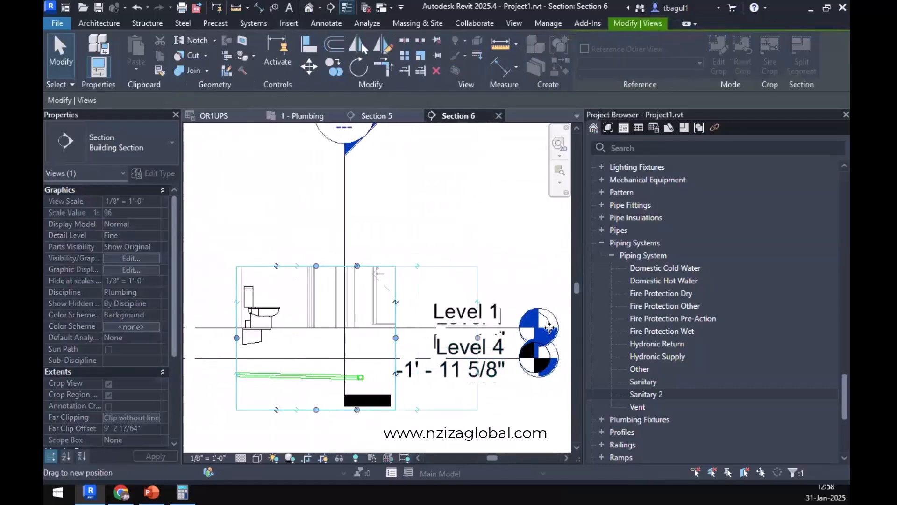
pyautogui.scroll(-3, 392, 355)
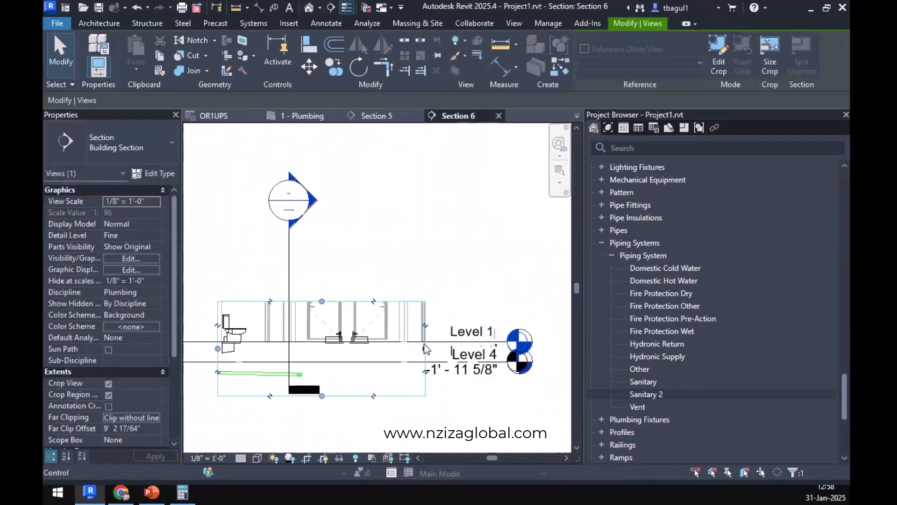
pyautogui.moveTo(489, 343); pyautogui.dragTo(501, 348)
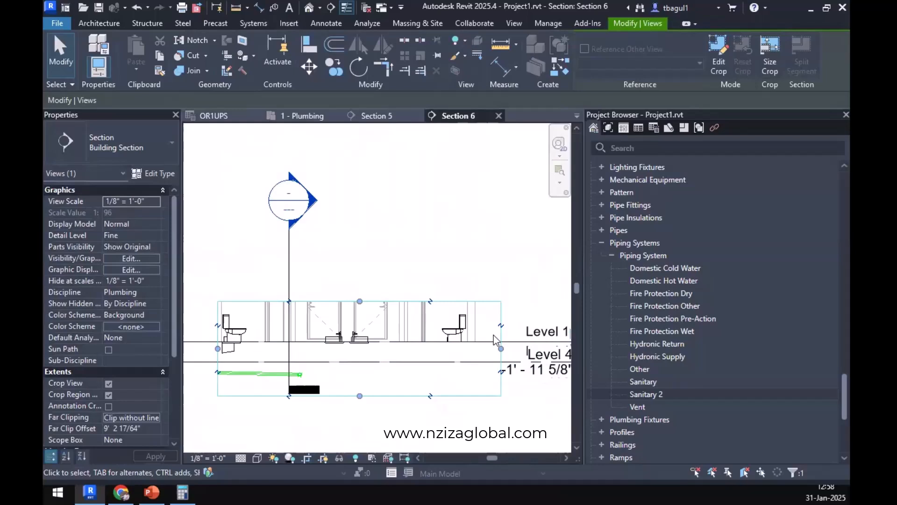
pyautogui.press('Escape')
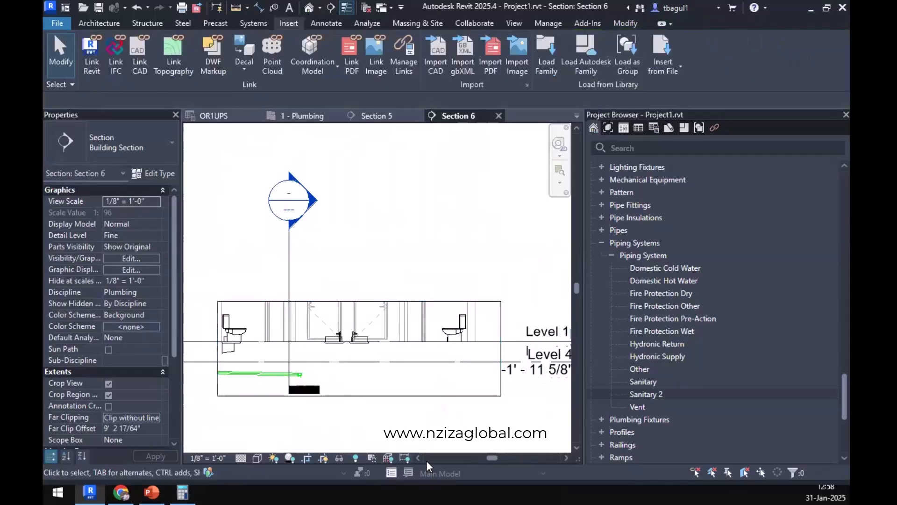
# Return to the 1 - Plumbing plan and undo the section crop changes and the conversion of the sanitary tee to a cross.
pyautogui.click(293, 119)
pyautogui.moveTo(411, 319); pyautogui.dragTo(228, 311, button='middle')
pyautogui.scroll(-3, 343, 323)
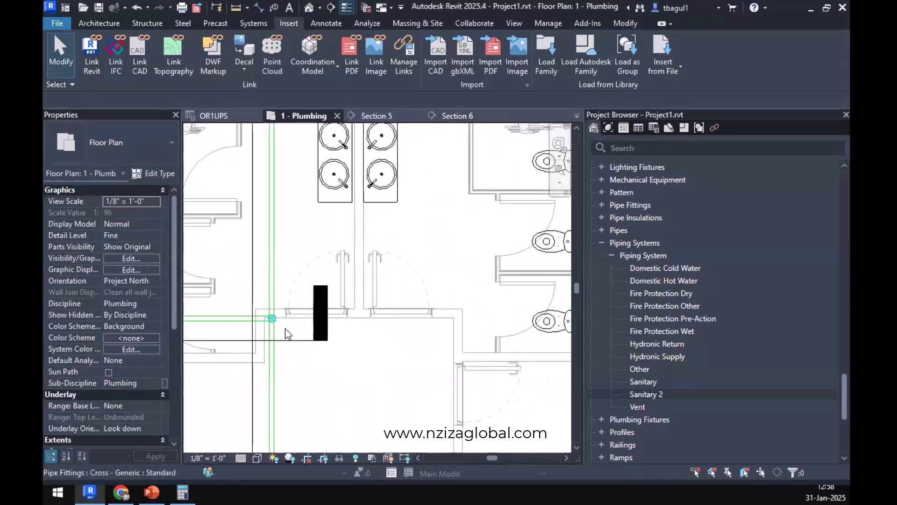
pyautogui.click(139, 8)
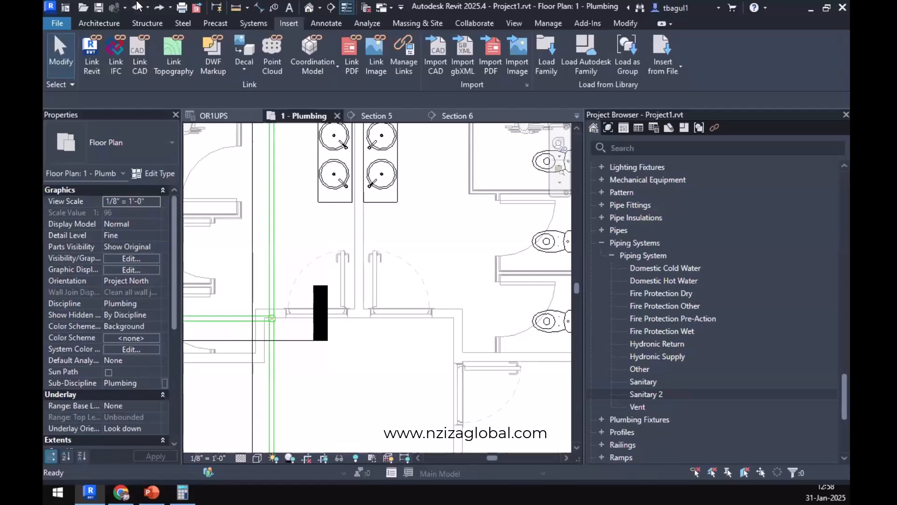
pyautogui.click(138, 8)
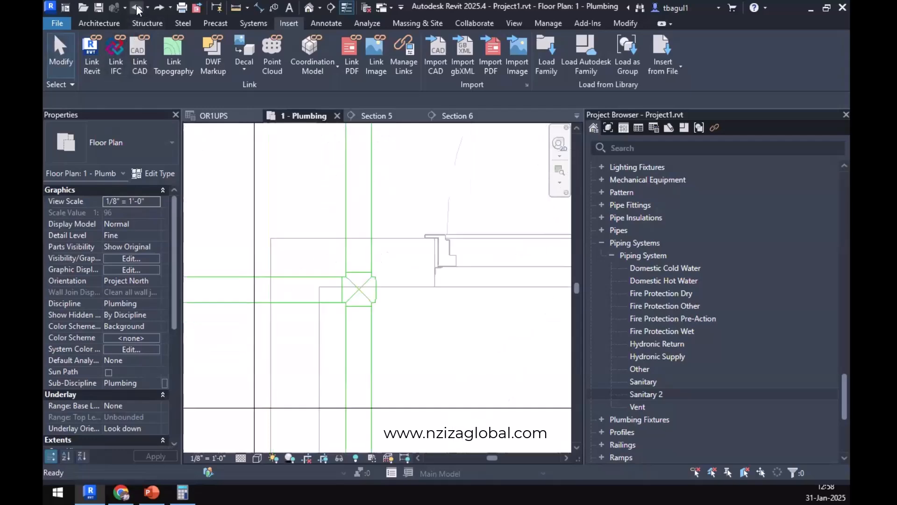
pyautogui.click(138, 8)
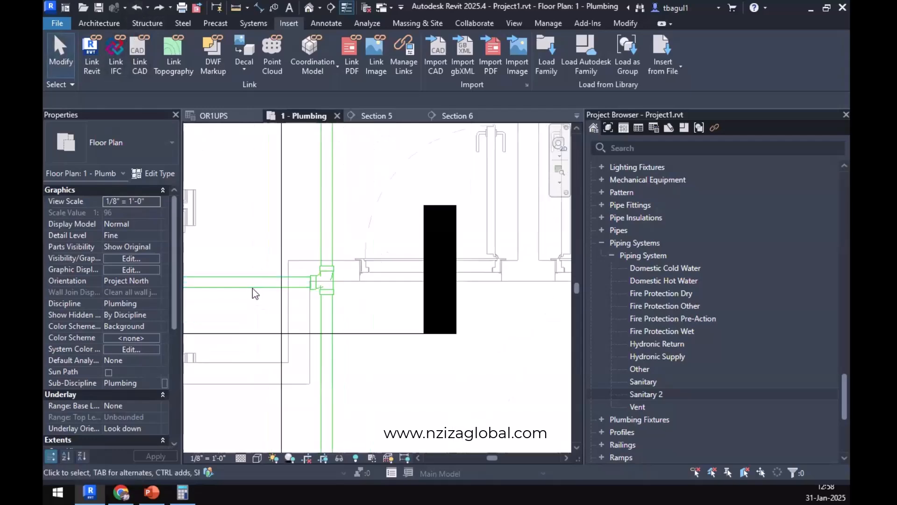
pyautogui.click(299, 283)
pyautogui.scroll(-2, 363, 282)
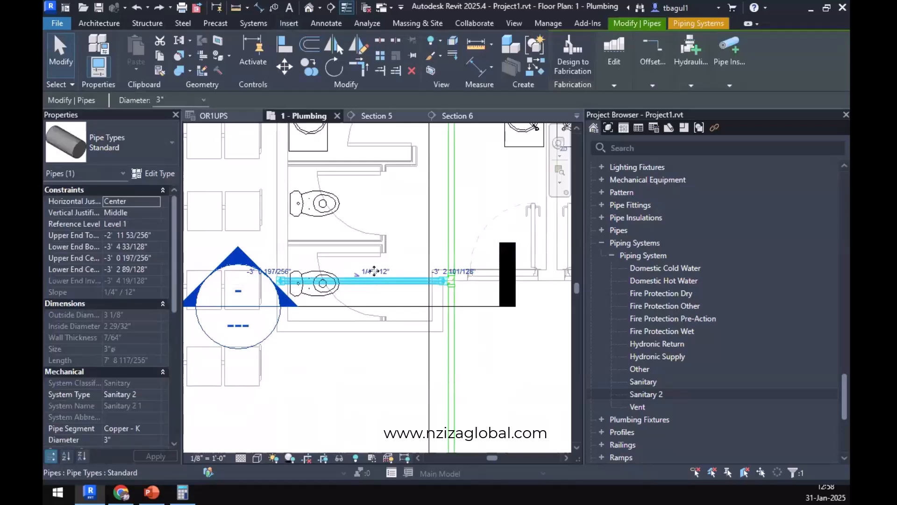
pyautogui.moveTo(374, 271); pyautogui.dragTo(377, 277)
pyautogui.click(523, 342)
# Draw a 3-inch Sanitary 2 pipe with inherited elevation and 1/4" / 12" slope from the main, just below the existing tee, to behind the opposite toilet.
pyautogui.moveTo(447, 351); pyautogui.dragTo(274, 343, button='middle')
pyautogui.scroll(-1, 248, 205)
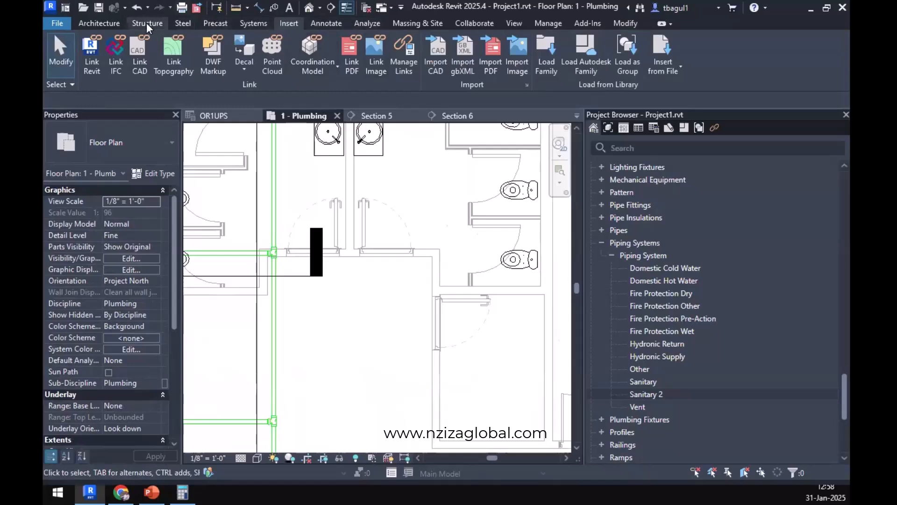
pyautogui.click(249, 24)
pyautogui.click(582, 69)
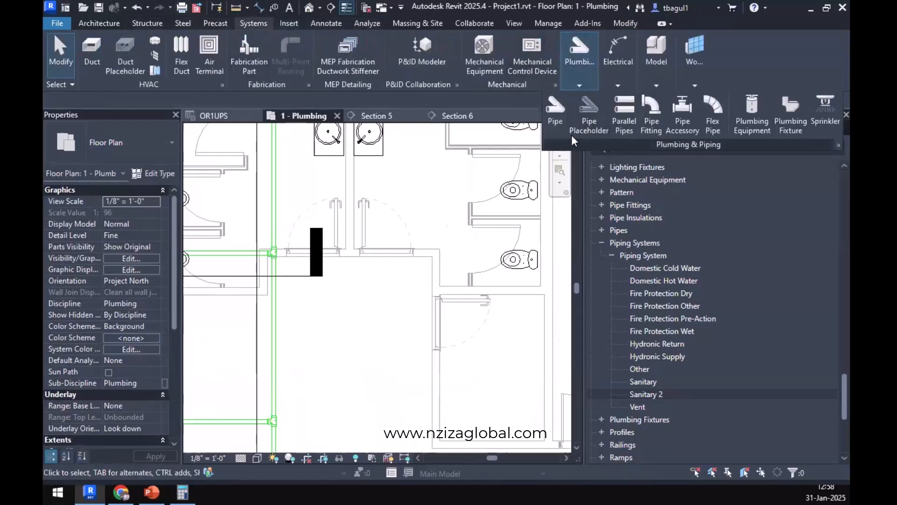
pyautogui.click(555, 118)
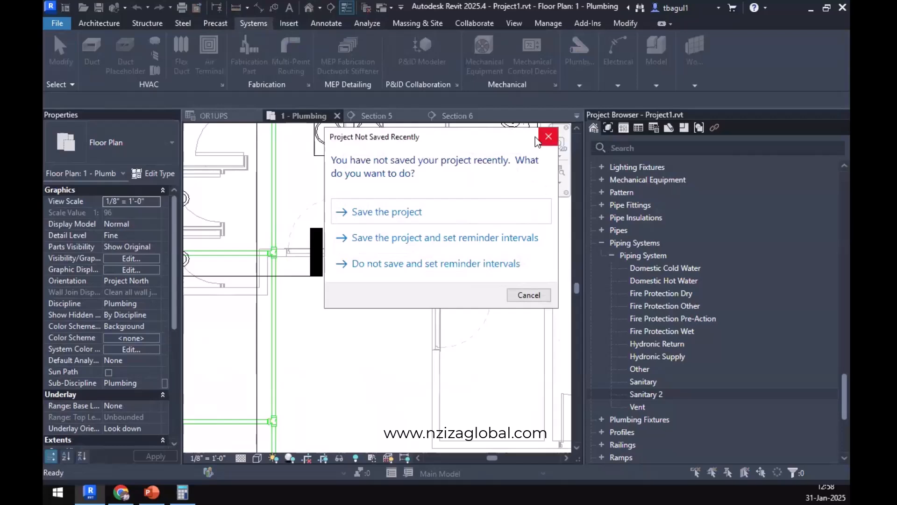
pyautogui.click(548, 137)
pyautogui.moveTo(283, 334); pyautogui.dragTo(232, 377, button='middle')
pyautogui.click(594, 71)
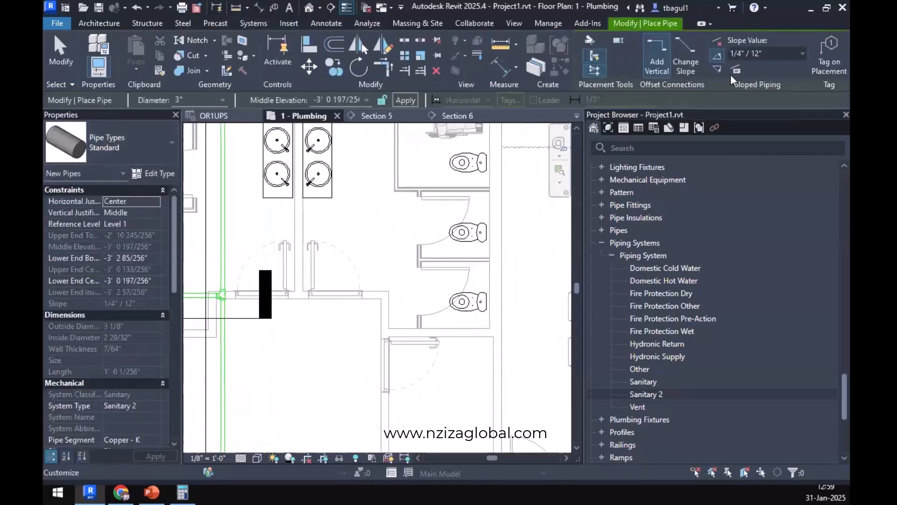
pyautogui.click(223, 309)
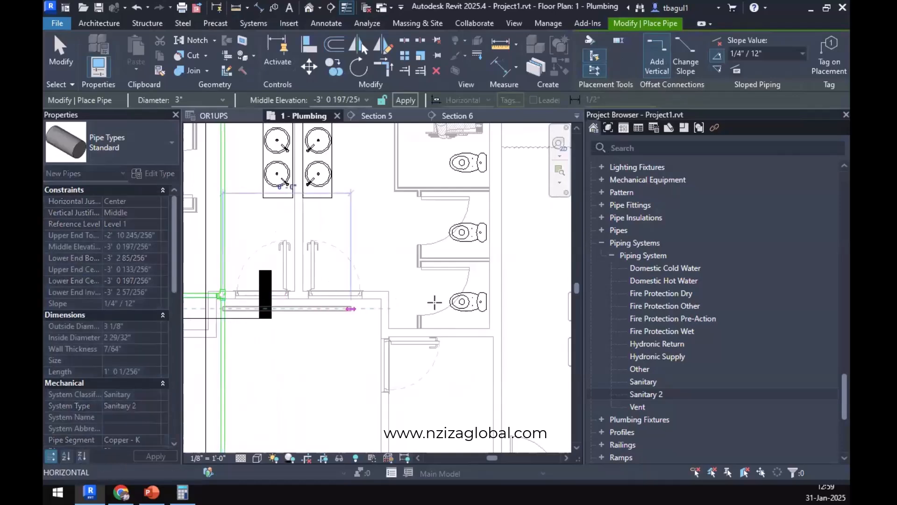
pyautogui.click(496, 309)
pyautogui.press('Escape')
pyautogui.press('Escape')
pyautogui.scroll(2, 187, 292)
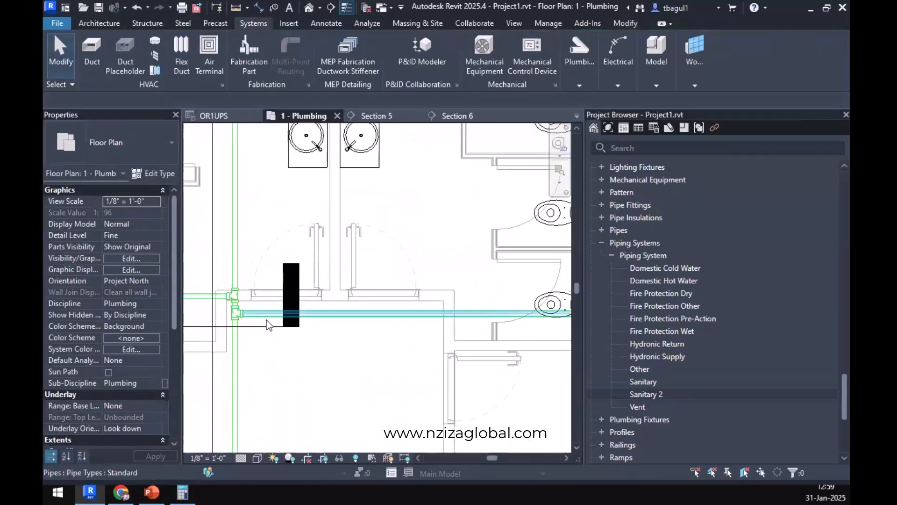
pyautogui.scroll(4, 266, 320)
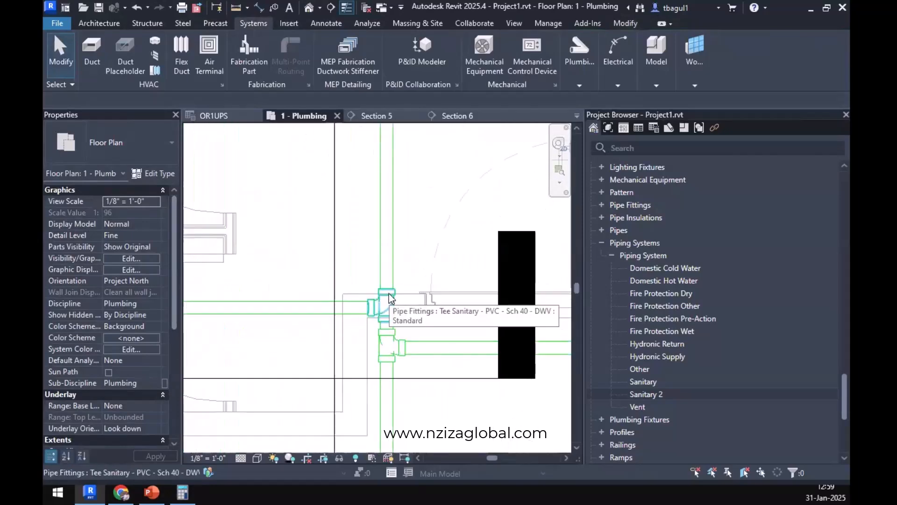
pyautogui.scroll(-5, 389, 295)
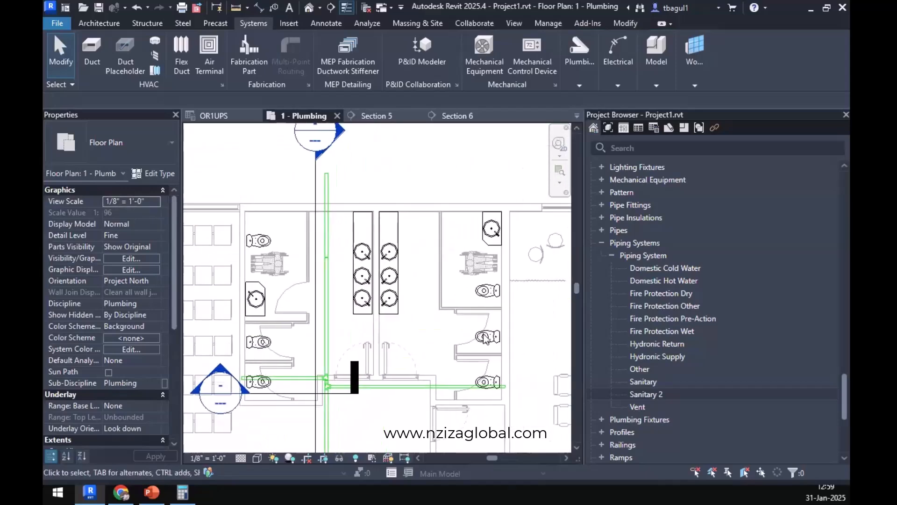
pyautogui.moveTo(358, 328); pyautogui.dragTo(361, 420, button='middle')
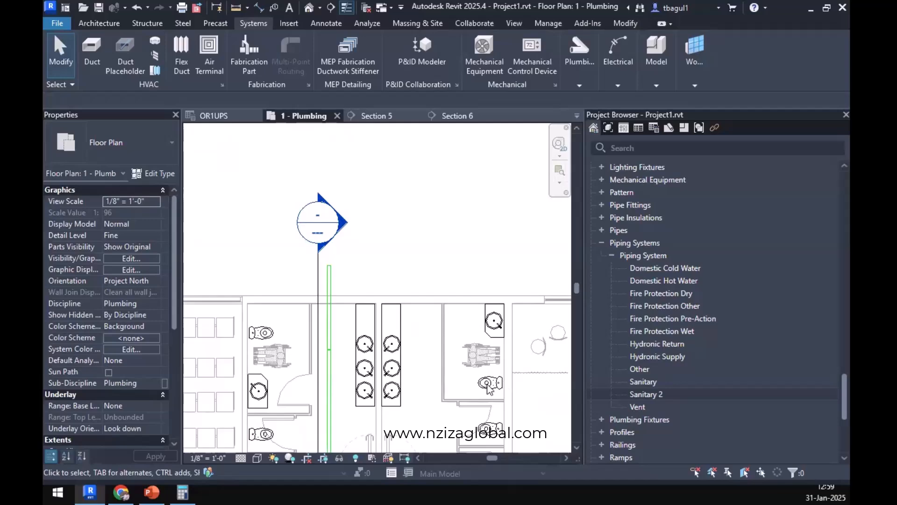
pyautogui.scroll(3, 322, 365)
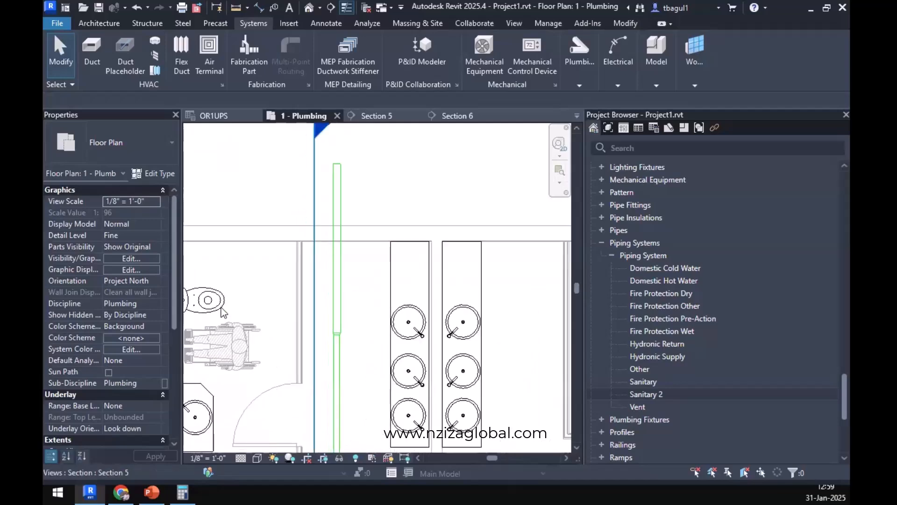
pyautogui.moveTo(280, 336); pyautogui.dragTo(332, 356, button='middle')
pyautogui.moveTo(503, 415); pyautogui.dragTo(503, 324, button='middle')
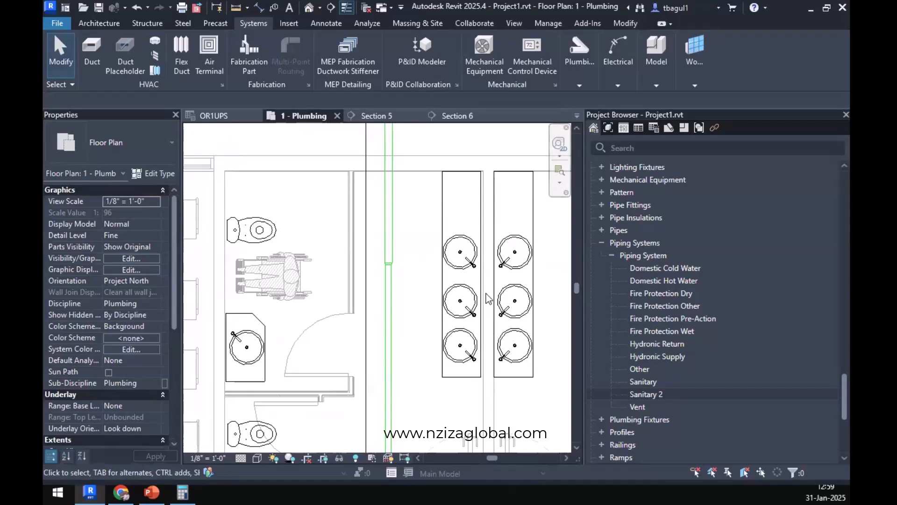
pyautogui.moveTo(494, 293); pyautogui.dragTo(498, 312, button='middle')
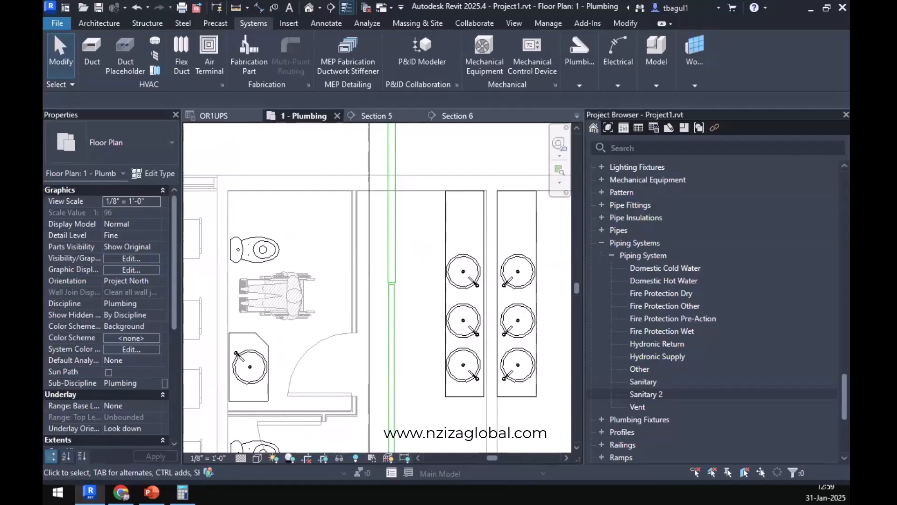
# Switch to Chrome, examine the IPC Chapter 7 table of drain sizes by slope, and return to Revit.
pyautogui.hotkey('alt', 'Tab')
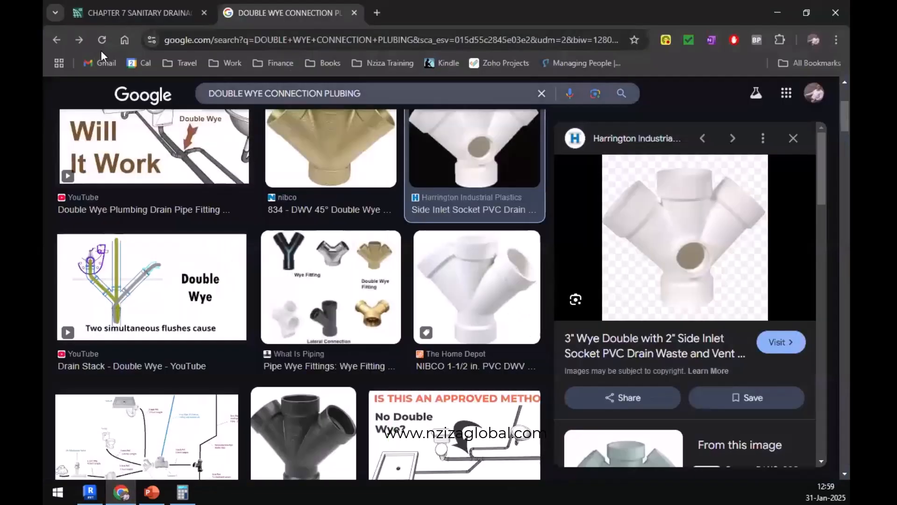
pyautogui.click(131, 16)
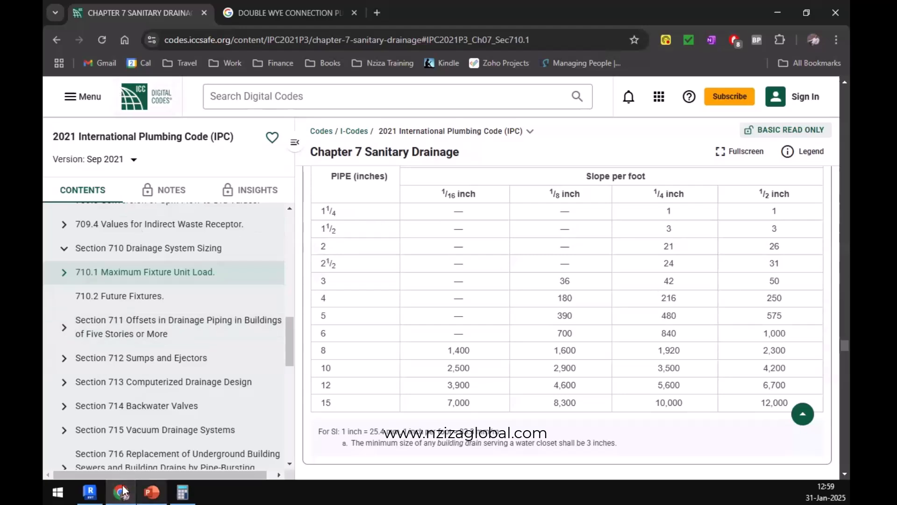
pyautogui.click(90, 491)
# Set the diameter for new pipes to 2" without placing a pipe.
pyautogui.scroll(2, 406, 211)
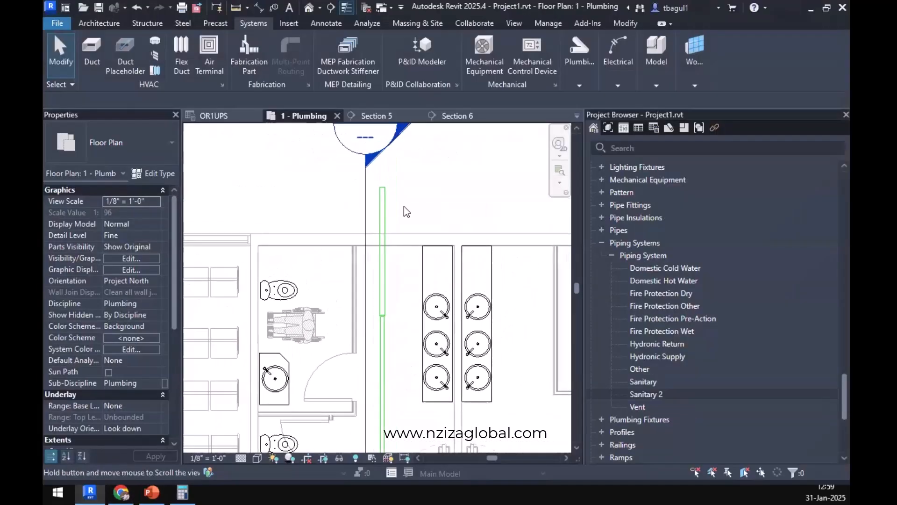
pyautogui.moveTo(404, 206); pyautogui.dragTo(403, 208, button='middle')
pyautogui.moveTo(596, 71)
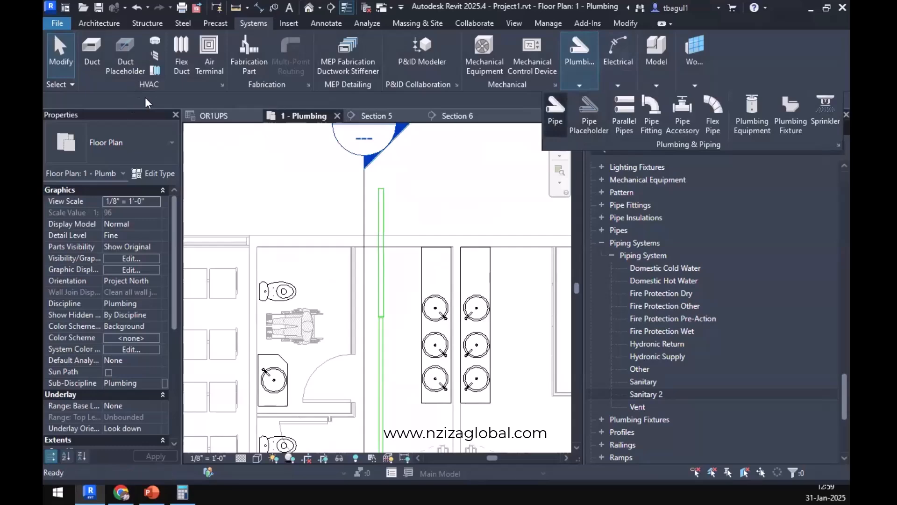
pyautogui.press('p')
pyautogui.press('i')
pyautogui.click(222, 98)
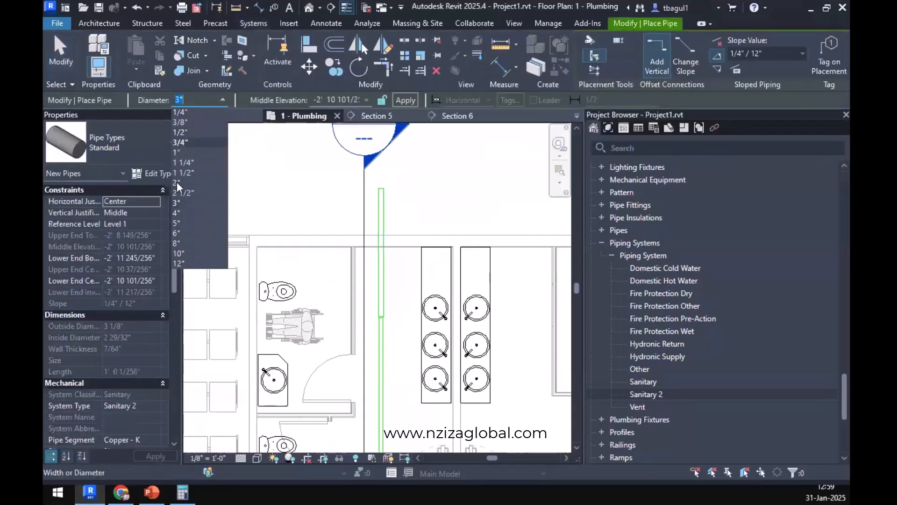
pyautogui.click(179, 183)
pyautogui.scroll(3, 472, 390)
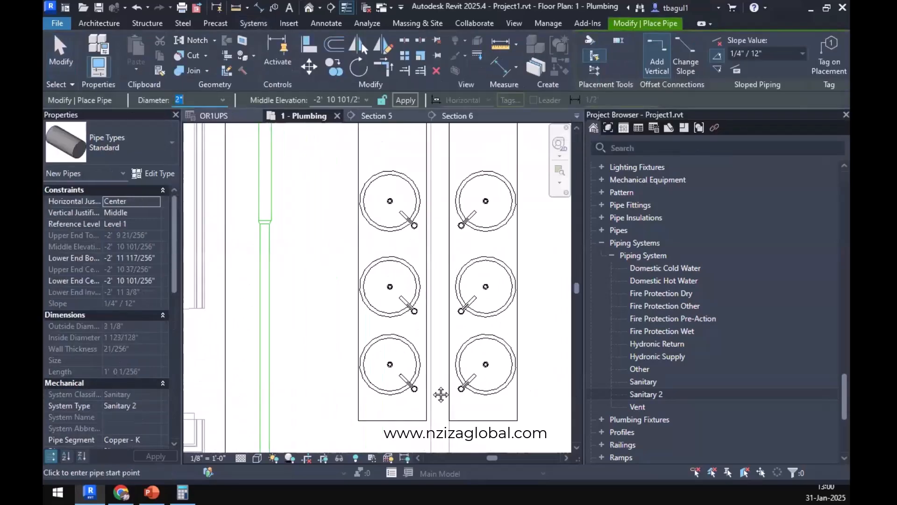
pyautogui.moveTo(441, 395); pyautogui.dragTo(440, 439, button='middle')
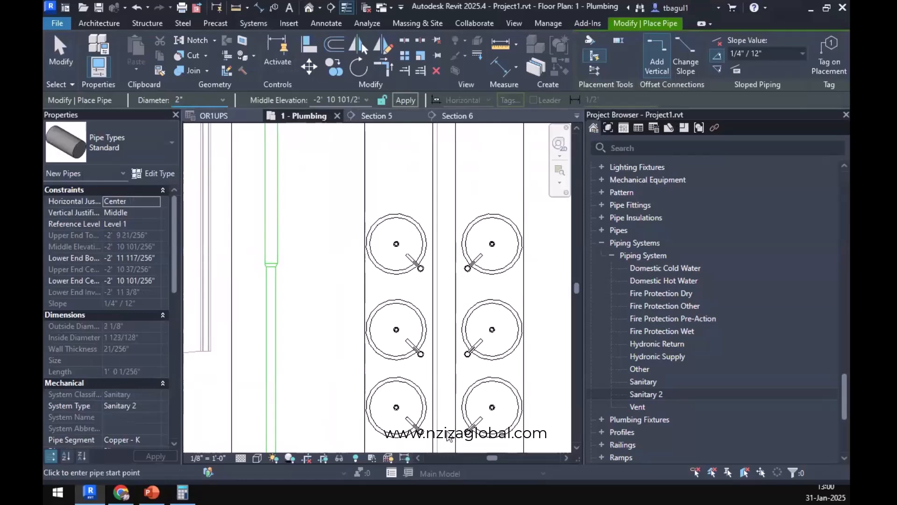
pyautogui.press('Escape')
pyautogui.press('Escape')
# Move the horizontal section mark up to cut through the lavatory counters and open its section view.
pyautogui.scroll(-3, 472, 448)
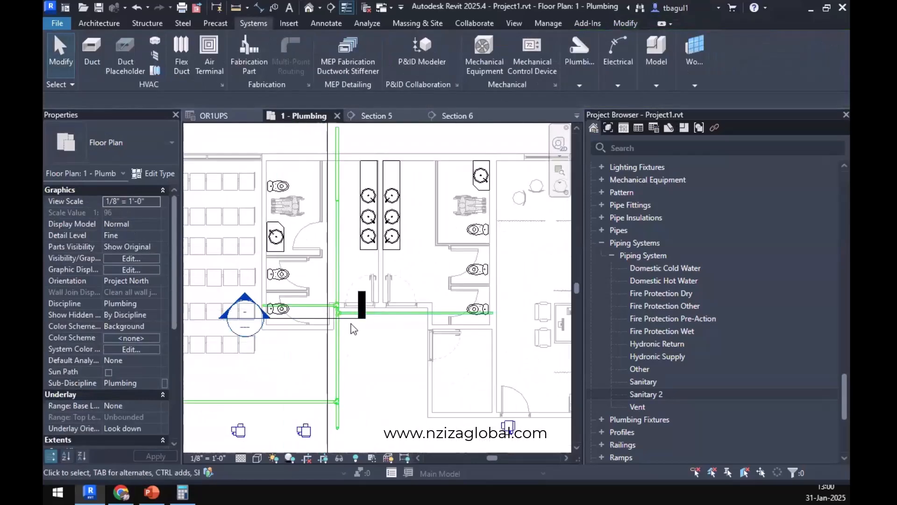
pyautogui.click(306, 322)
pyautogui.moveTo(286, 317); pyautogui.dragTo(355, 241)
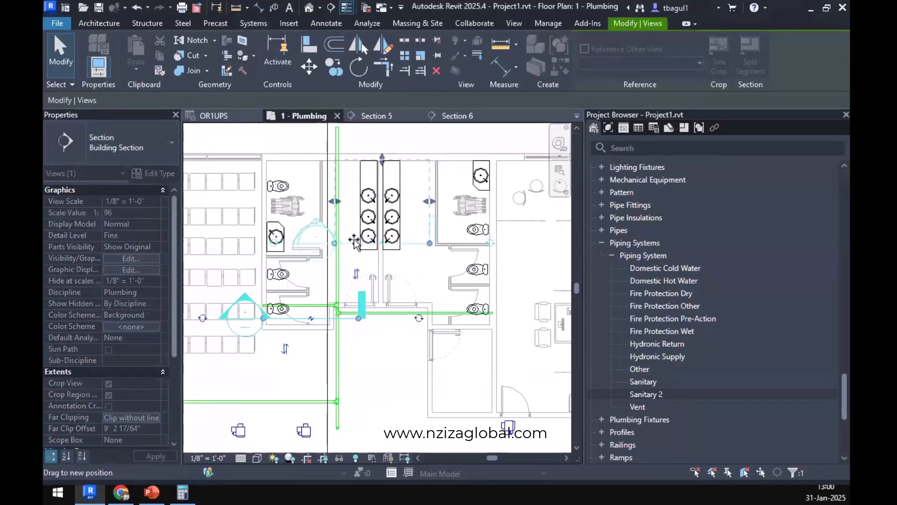
pyautogui.rightClick(355, 242)
pyautogui.click(430, 184)
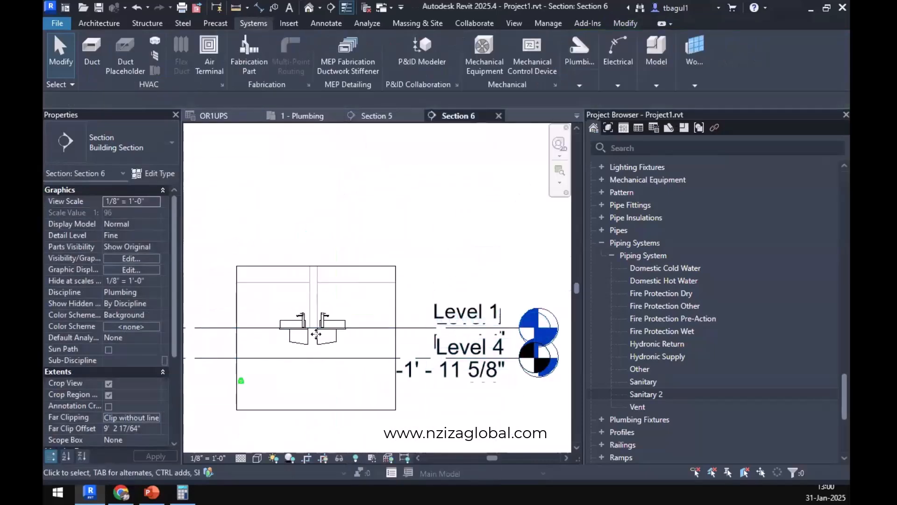
# Extend the section's crop region upward to include the ducts above the lavatories.
pyautogui.scroll(-3, 380, 301)
pyautogui.click(354, 332)
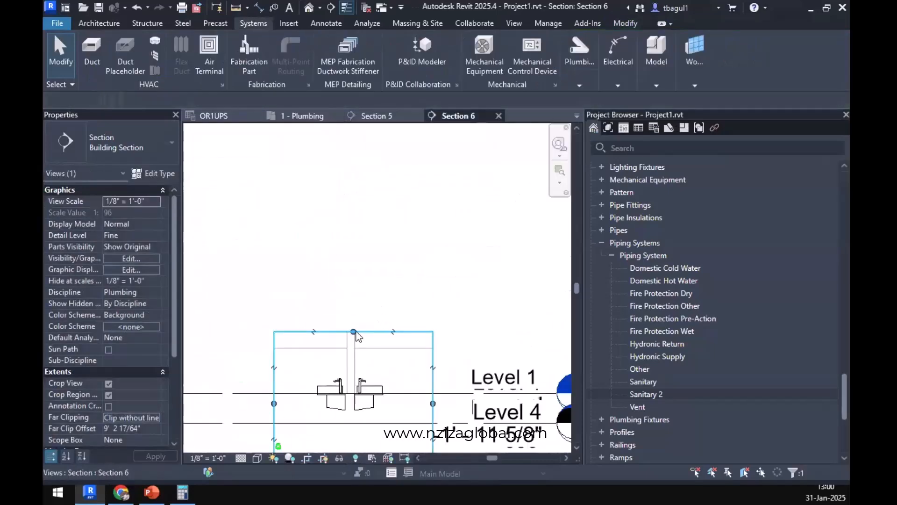
pyautogui.moveTo(353, 331); pyautogui.dragTo(355, 239)
pyautogui.scroll(2, 354, 370)
pyautogui.moveTo(384, 341); pyautogui.dragTo(393, 338, button='middle')
pyautogui.click(428, 268)
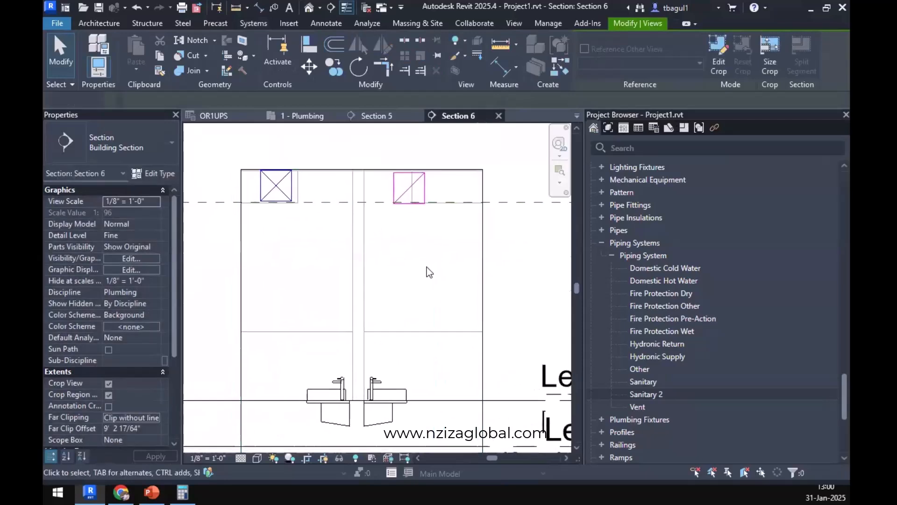
# Sketch a trap-shaped chain of thin detail lines from the right lavatory's underside to the middle of the wall between the basins.
pyautogui.click(326, 23)
pyautogui.click(333, 40)
pyautogui.scroll(3, 403, 377)
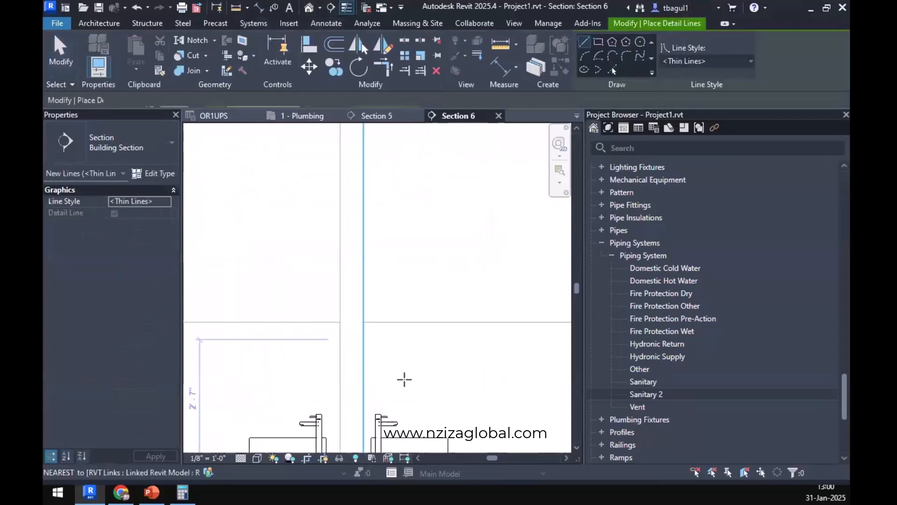
pyautogui.click(415, 362)
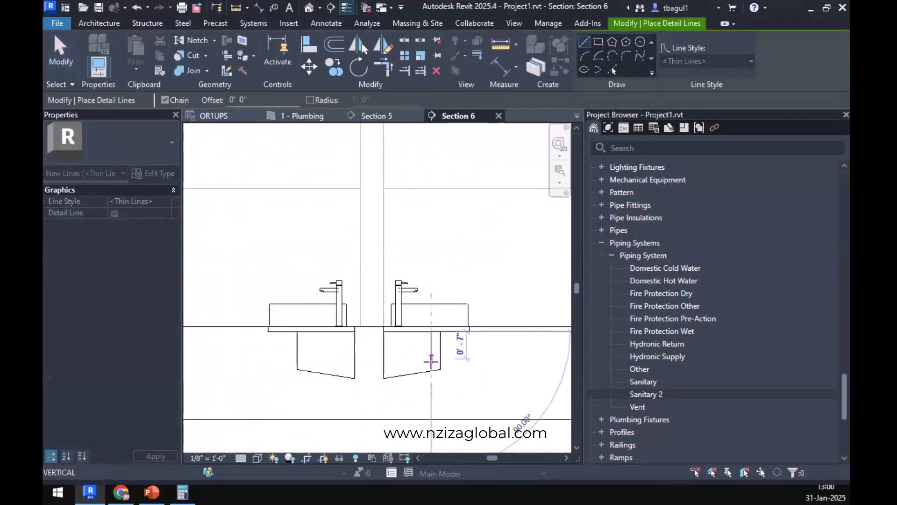
pyautogui.click(415, 346)
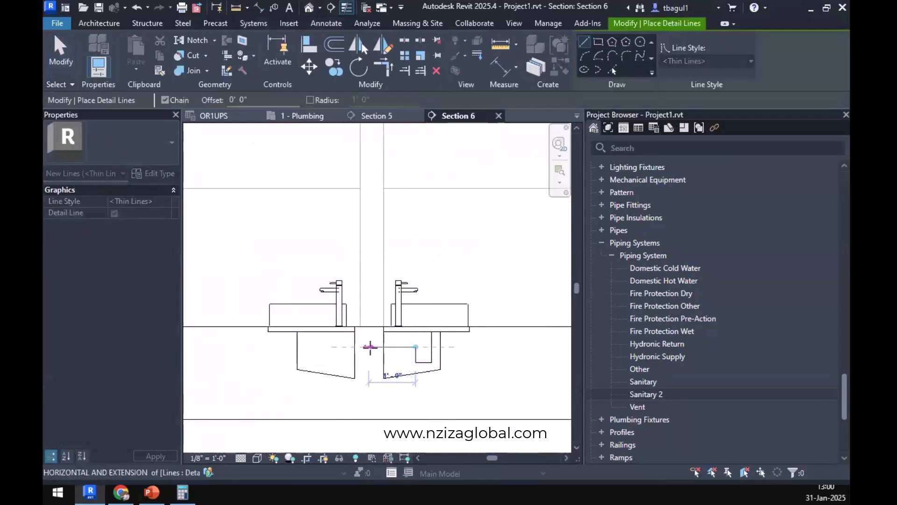
pyautogui.click(368, 347)
pyautogui.press('Escape')
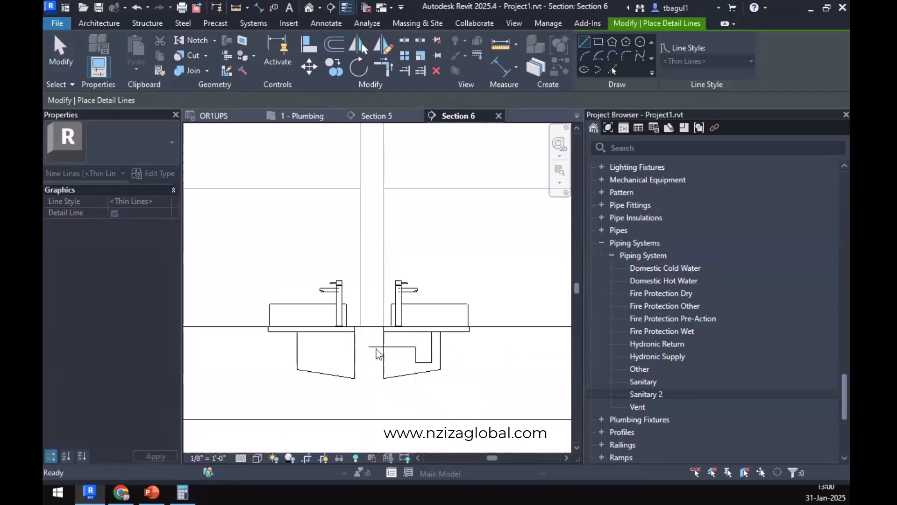
# Sketch a matching trap-shaped chain of thin detail lines under the left lavatory, meeting the other chain inside the wall.
pyautogui.click(308, 325)
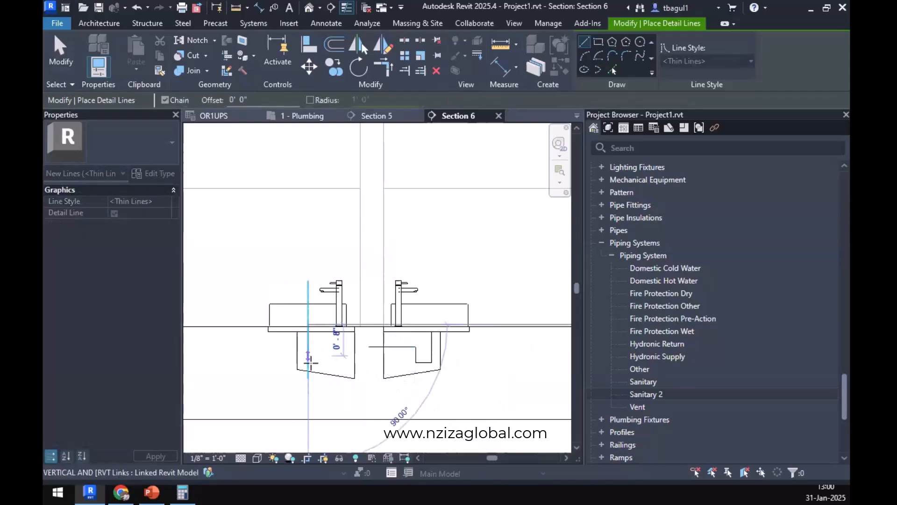
pyautogui.click(308, 362)
pyautogui.click(324, 363)
pyautogui.click(324, 347)
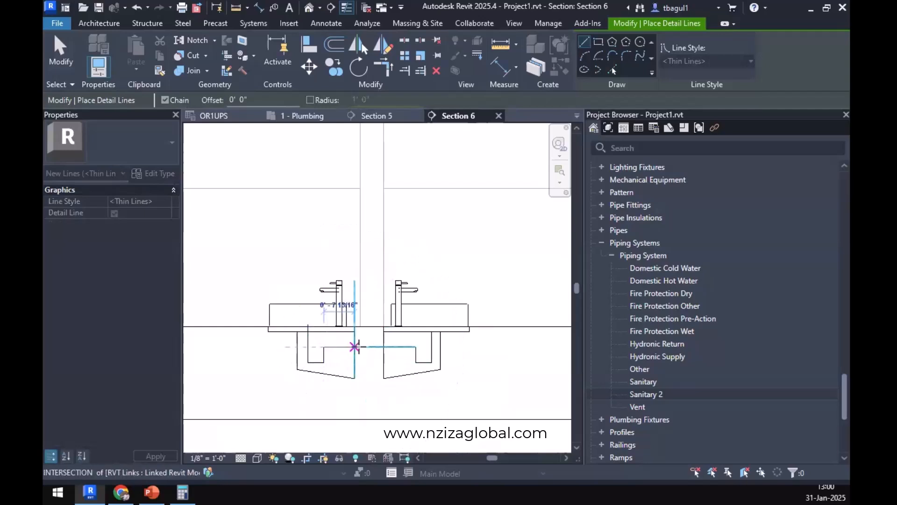
pyautogui.click(370, 347)
pyautogui.press('Escape')
pyautogui.press('Escape')
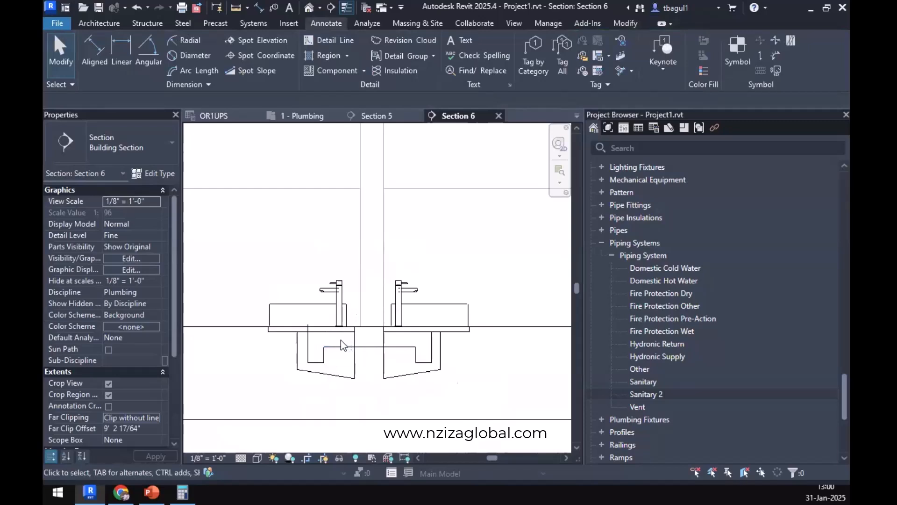
# Return to the 1 - Plumbing plan, move the vertical section mark across to the lavatories, and open its Section 5 view.
pyautogui.scroll(-5, 341, 344)
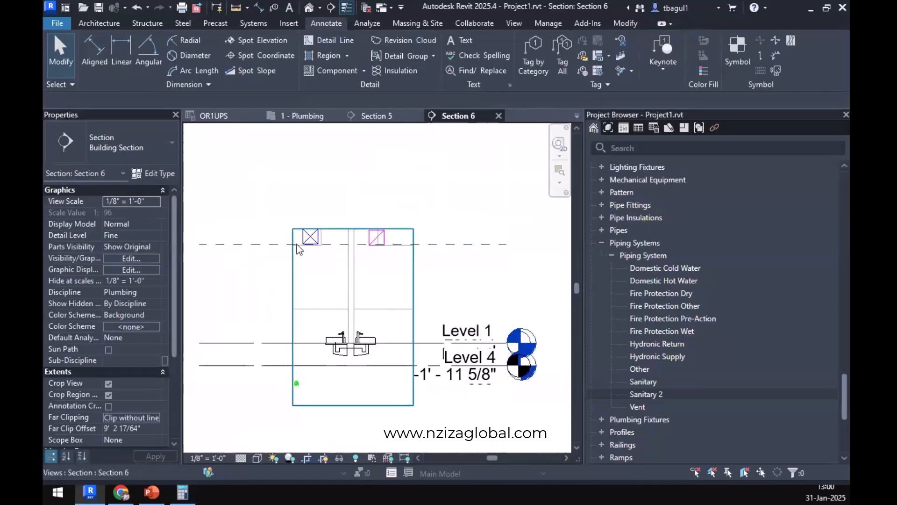
pyautogui.click(377, 117)
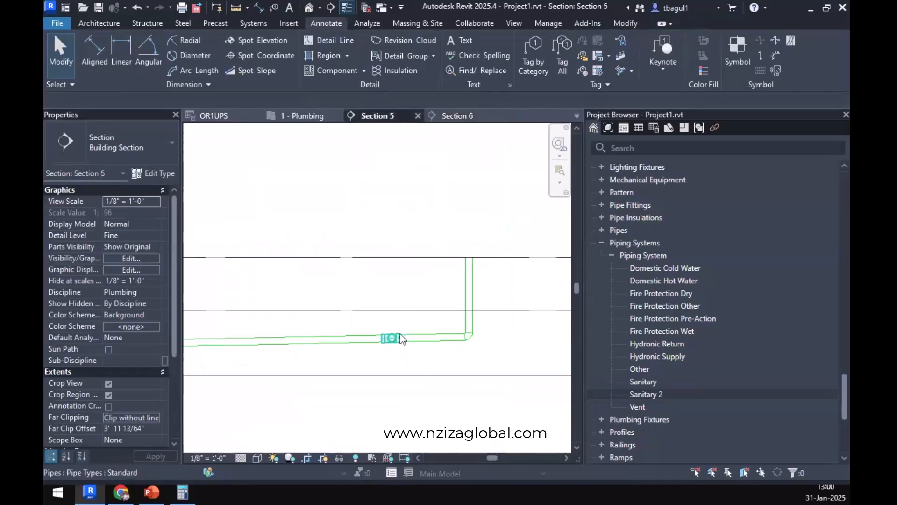
pyautogui.click(301, 115)
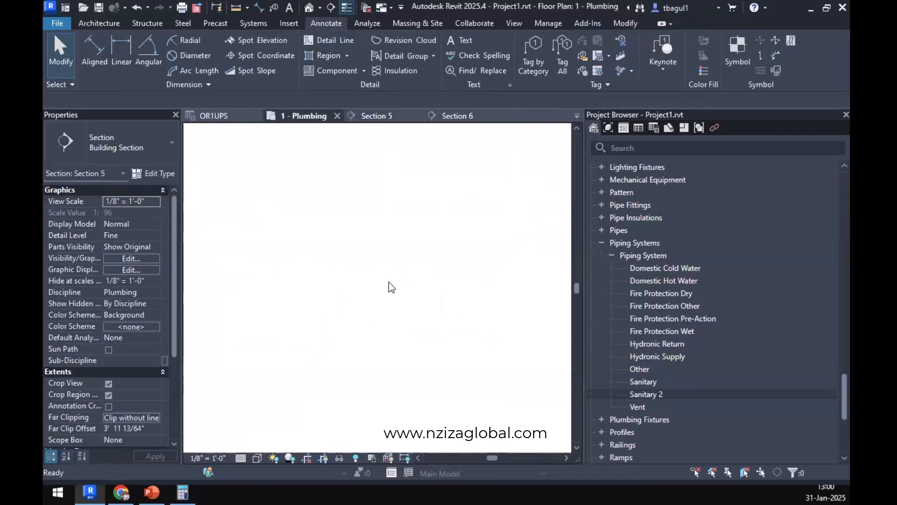
pyautogui.scroll(-5, 277, 341)
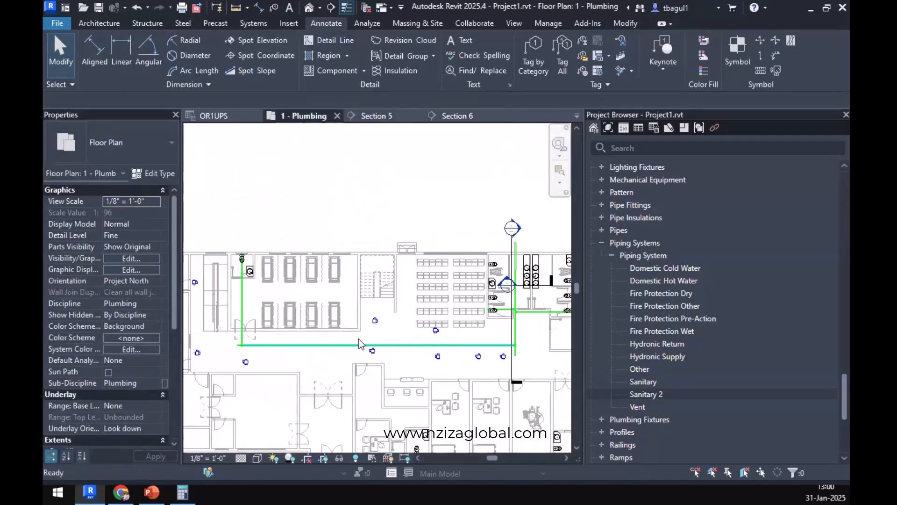
pyautogui.moveTo(378, 335); pyautogui.dragTo(310, 347, button='middle')
pyautogui.scroll(3, 410, 332)
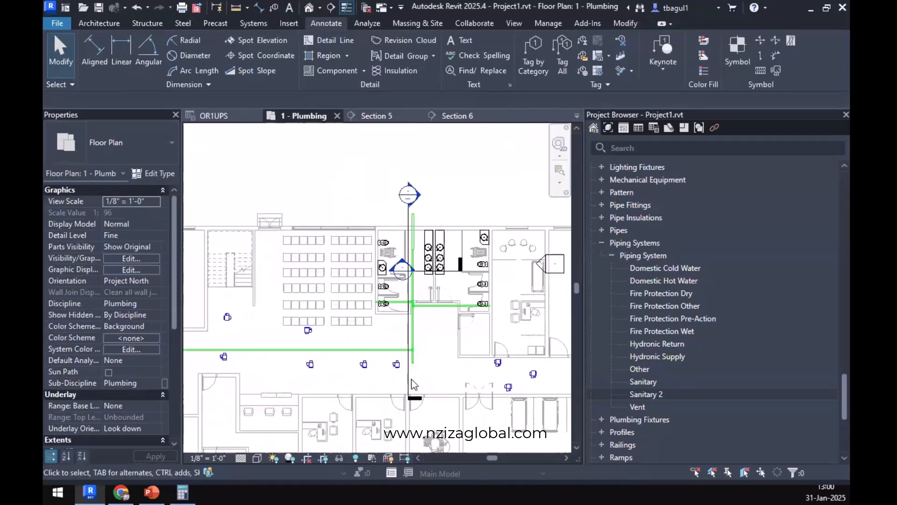
pyautogui.click(409, 356)
pyautogui.moveTo(413, 403); pyautogui.dragTo(428, 369)
pyautogui.rightClick(427, 369)
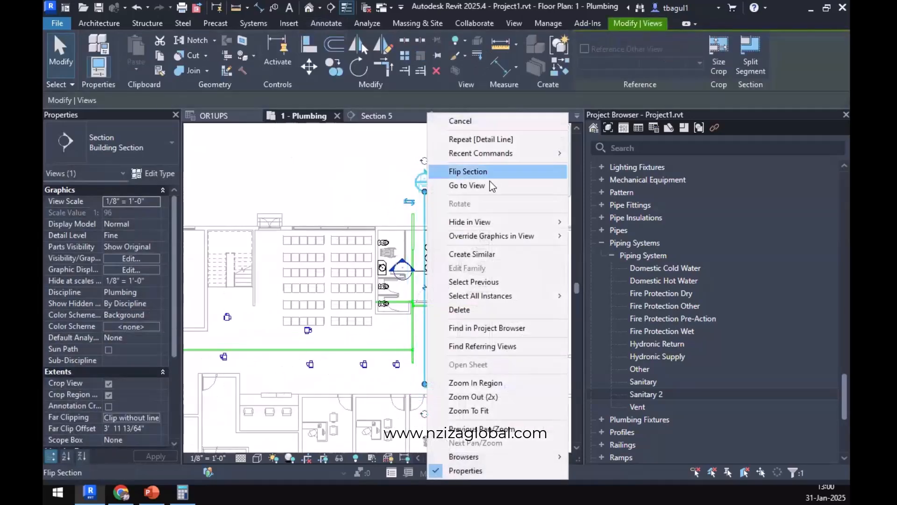
pyautogui.click(446, 182)
# In Section 5, draw a 2" Sanitary 2 pipe above the lavatories, sloping down 1/4" / 12" for about 7'-5", with a vertical drop below Level 1.
pyautogui.scroll(5, 346, 317)
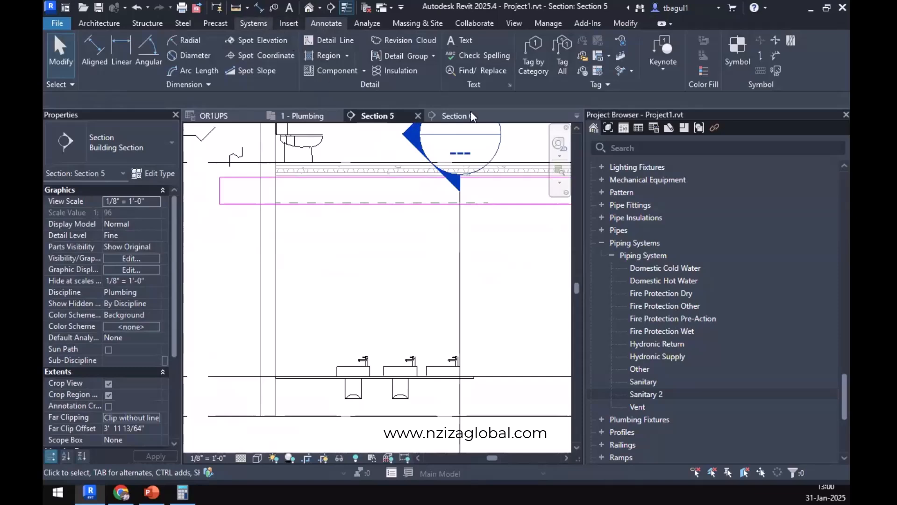
pyautogui.click(253, 23)
pyautogui.click(580, 86)
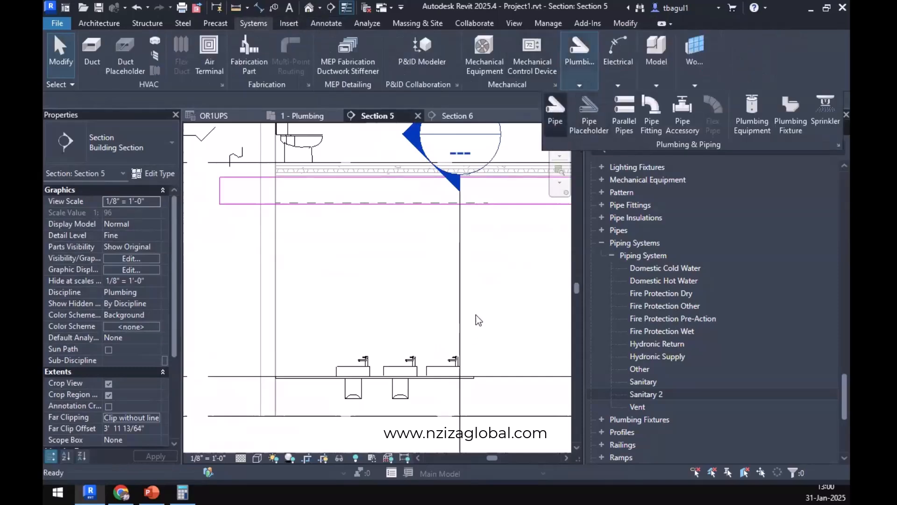
pyautogui.press('p')
pyautogui.press('i')
pyautogui.click(471, 326)
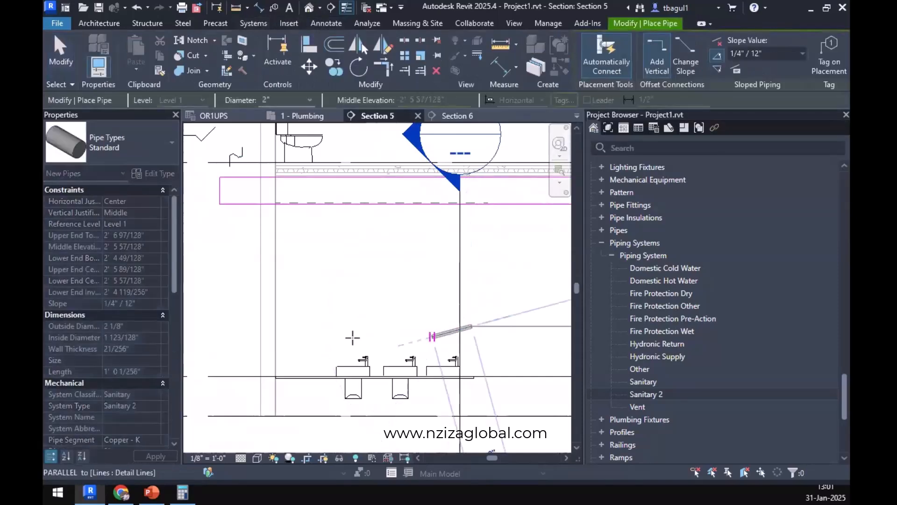
pyautogui.click(715, 69)
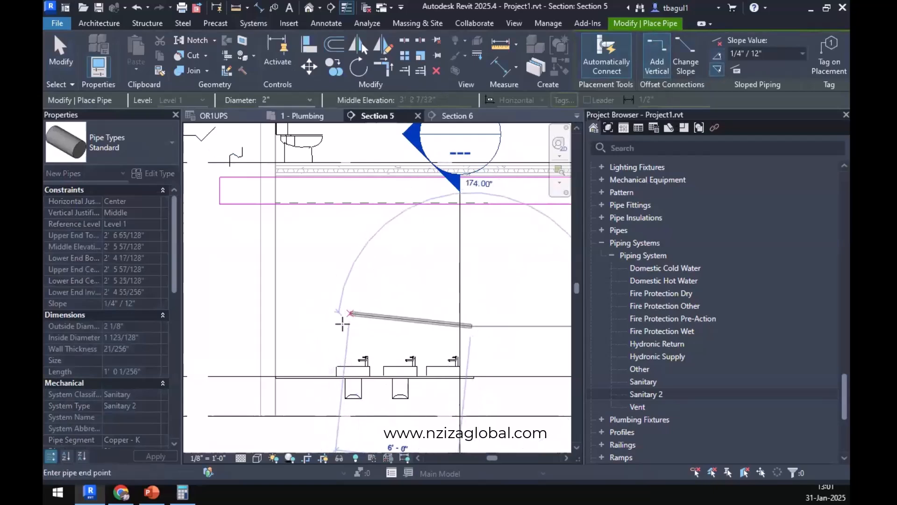
pyautogui.click(319, 329)
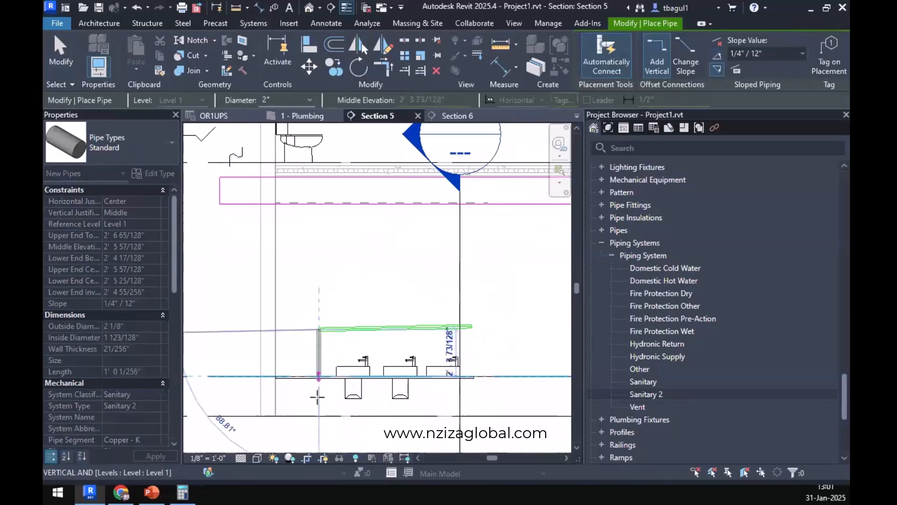
pyautogui.click(318, 398)
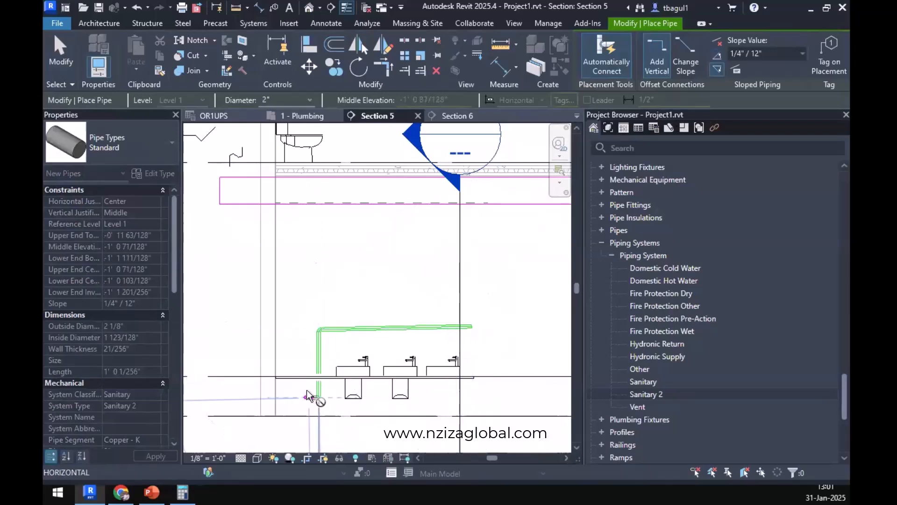
pyautogui.press('Escape')
pyautogui.press('Escape')
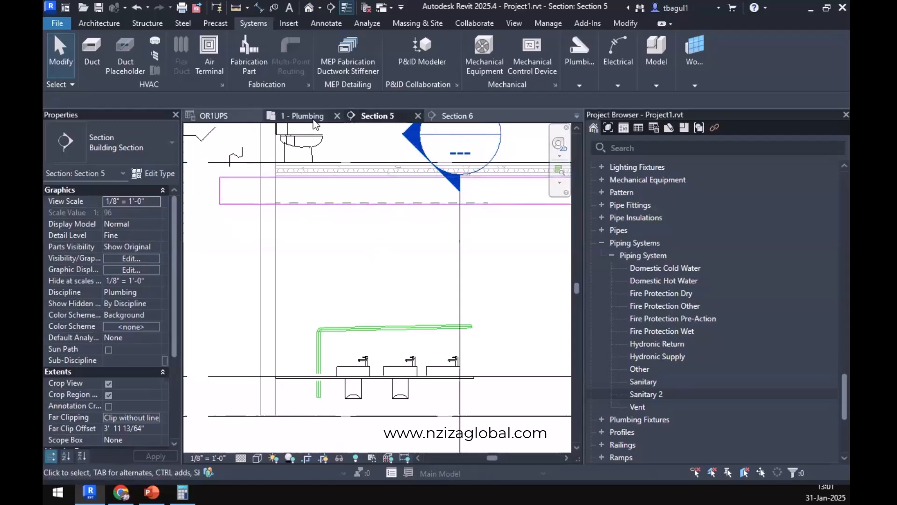
# In the 1 - Plumbing plan, move the new lavatory pipe into the middle of the wall between the two lavatory rows.
pyautogui.click(302, 116)
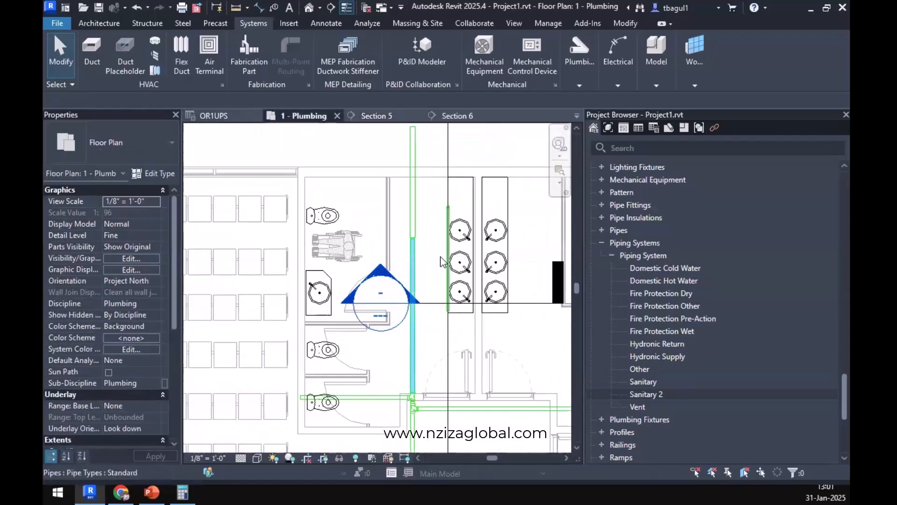
pyautogui.scroll(3, 447, 267)
pyautogui.click(448, 271)
pyautogui.click(455, 274)
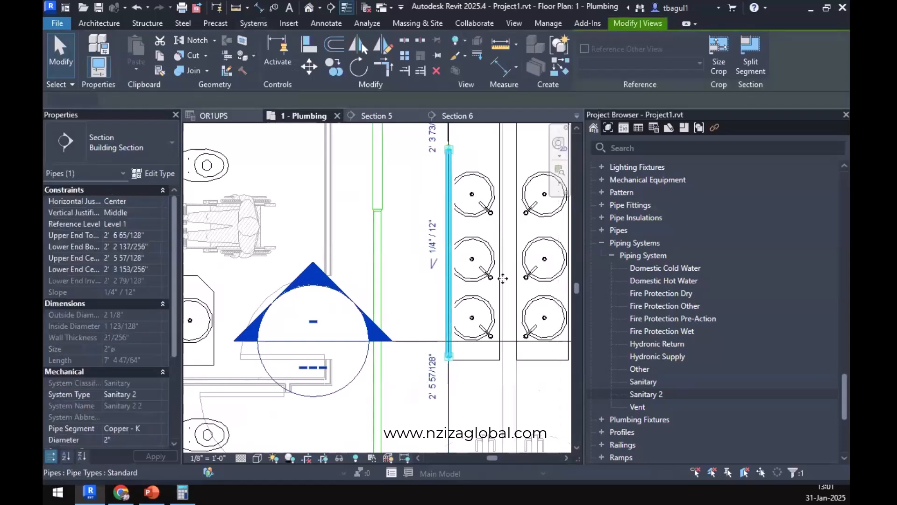
pyautogui.moveTo(515, 281); pyautogui.dragTo(520, 281)
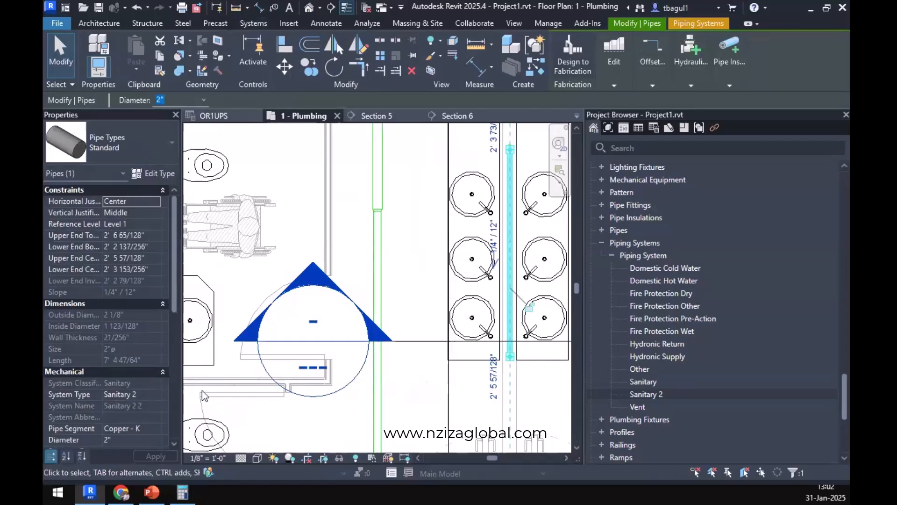
pyautogui.scroll(-3, 484, 290)
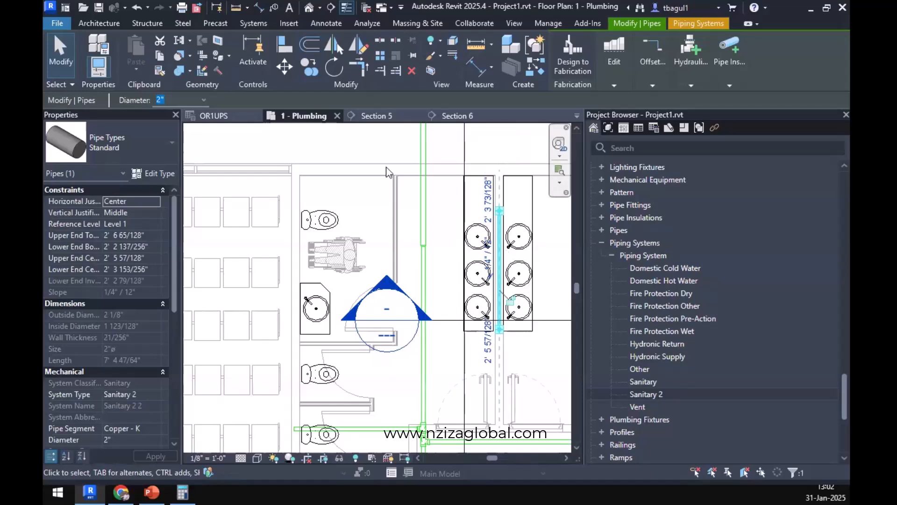
pyautogui.hotkey('alt', 'Tab')
pyautogui.hotkey('alt', 'Tab')
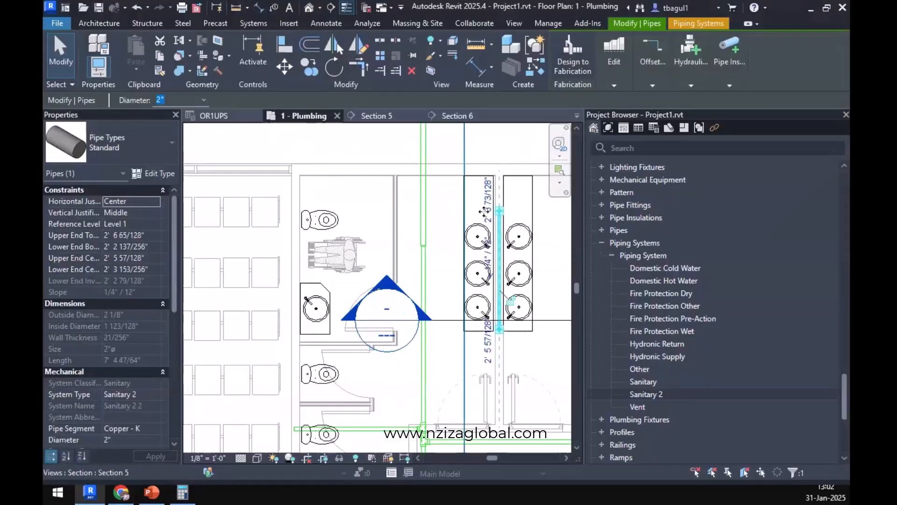
pyautogui.scroll(3, 486, 203)
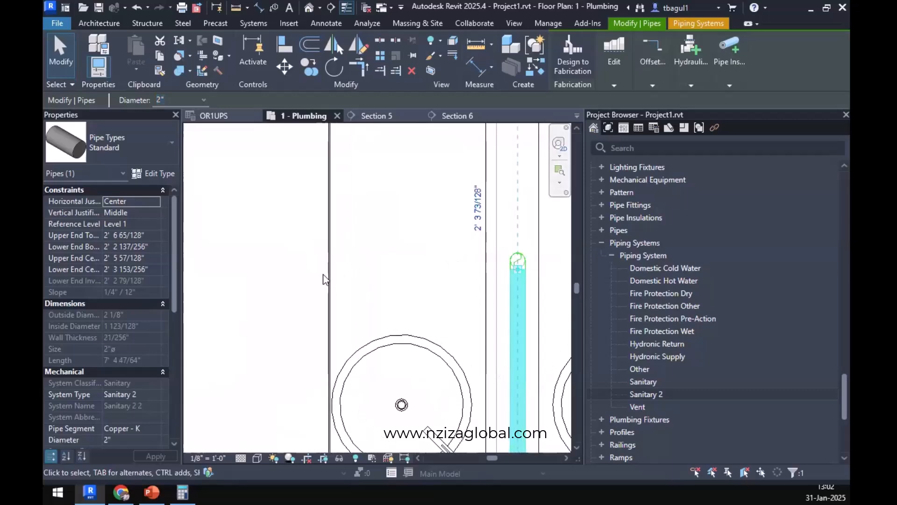
pyautogui.click(287, 279)
# Draw a 2" branch pipe about 3'-6" long from the sanitary main toward the lavatory wall, sloping up 1/4" / 12".
pyautogui.scroll(-3, 259, 276)
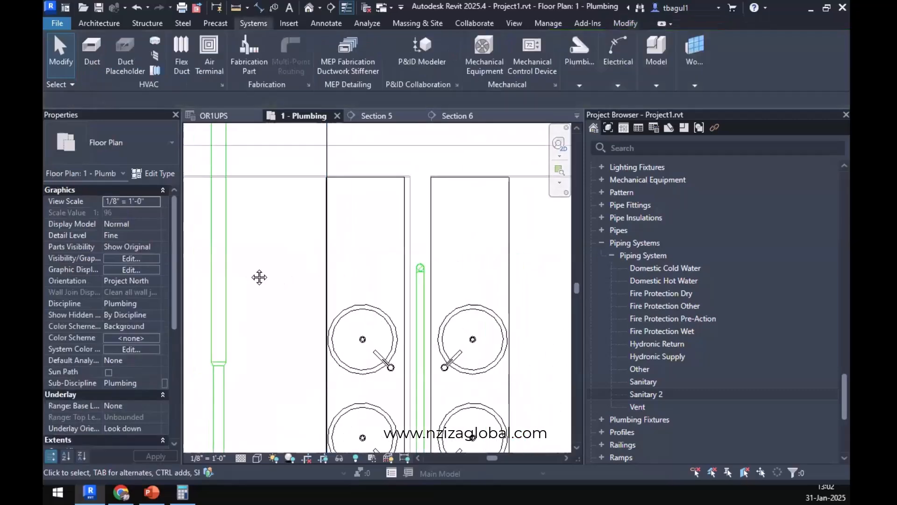
pyautogui.click(579, 56)
pyautogui.press('p')
pyautogui.press('i')
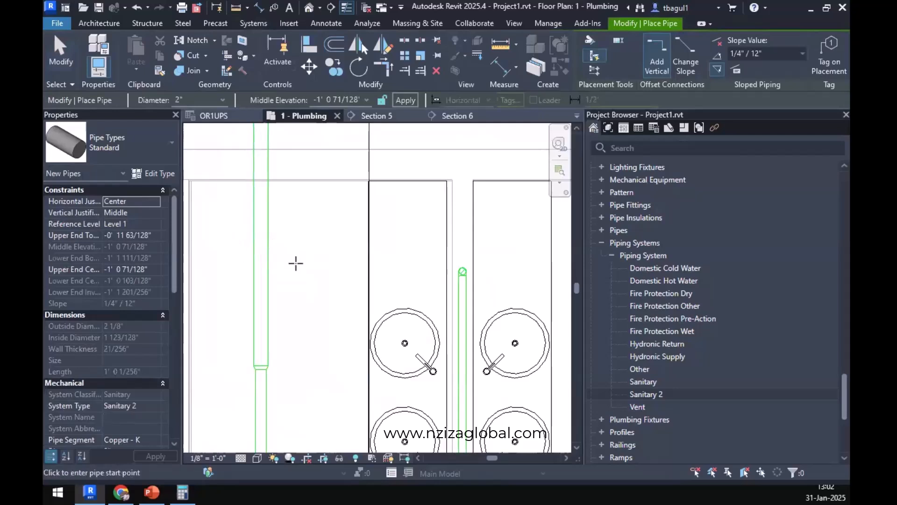
pyautogui.click(717, 55)
pyautogui.click(263, 281)
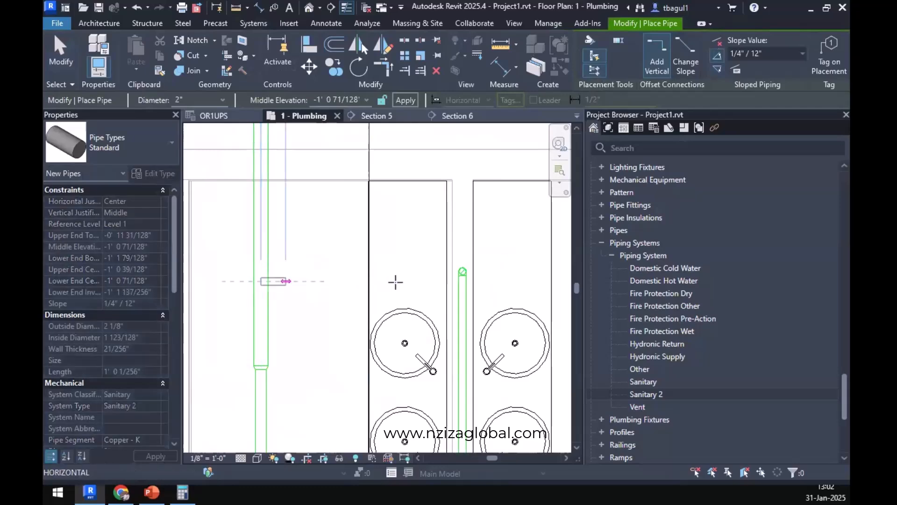
pyautogui.click(434, 284)
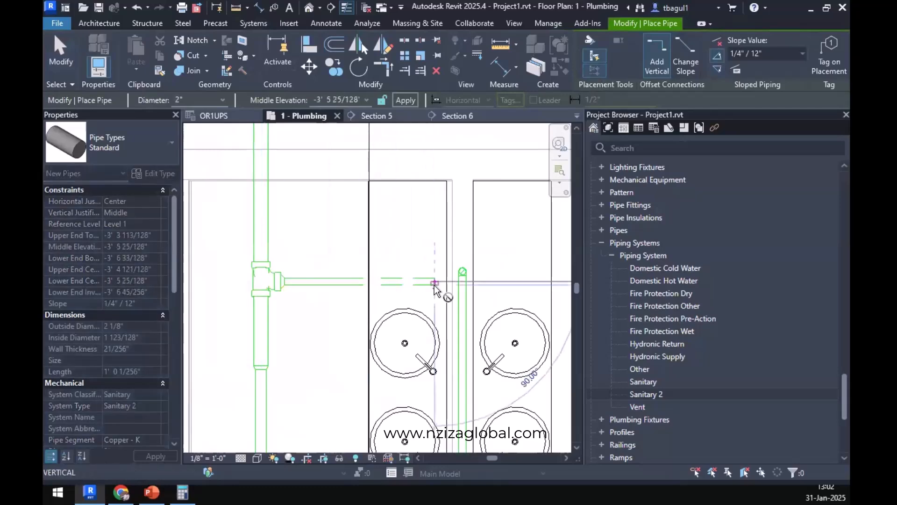
pyautogui.press('Escape')
pyautogui.press('Escape')
pyautogui.scroll(4, 430, 279)
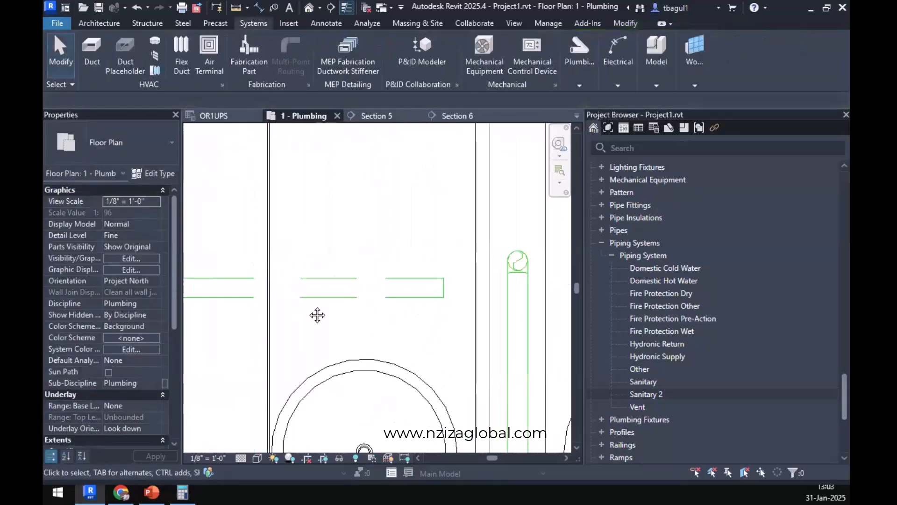
pyautogui.moveTo(316, 314); pyautogui.dragTo(335, 320, button='middle')
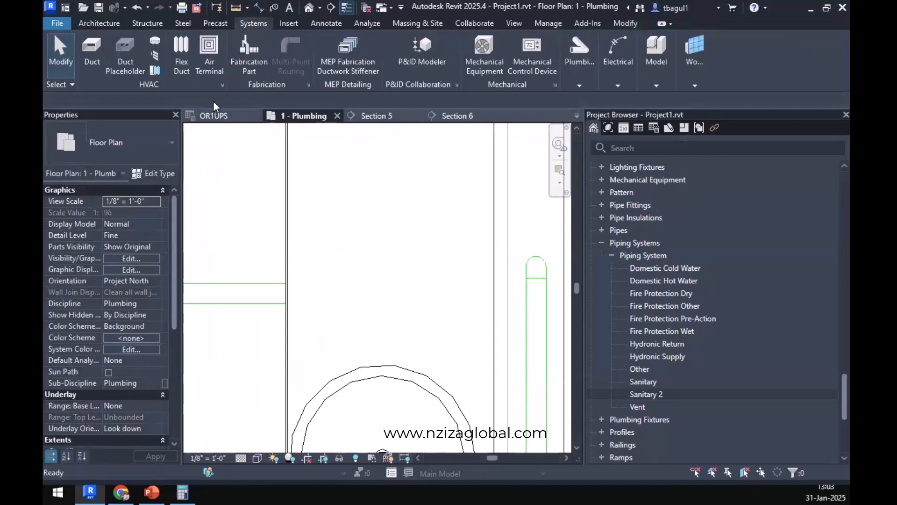
pyautogui.click(625, 23)
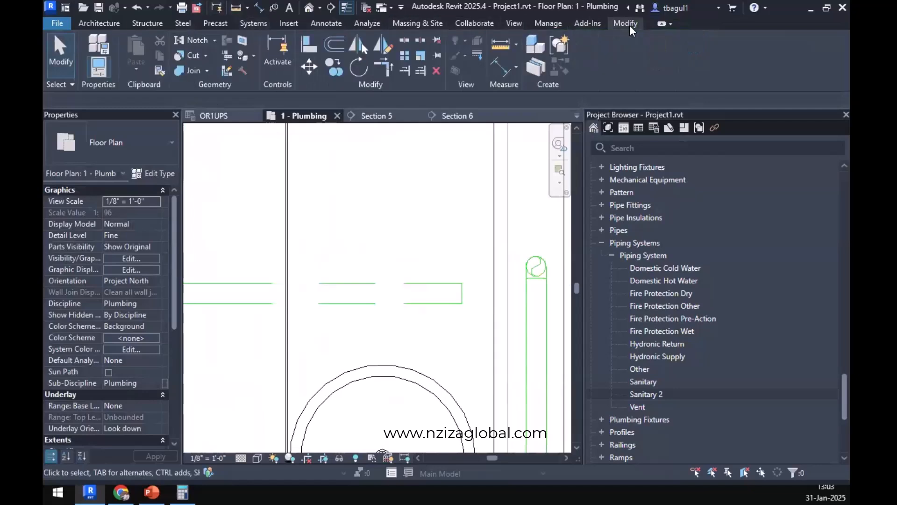
pyautogui.click(309, 46)
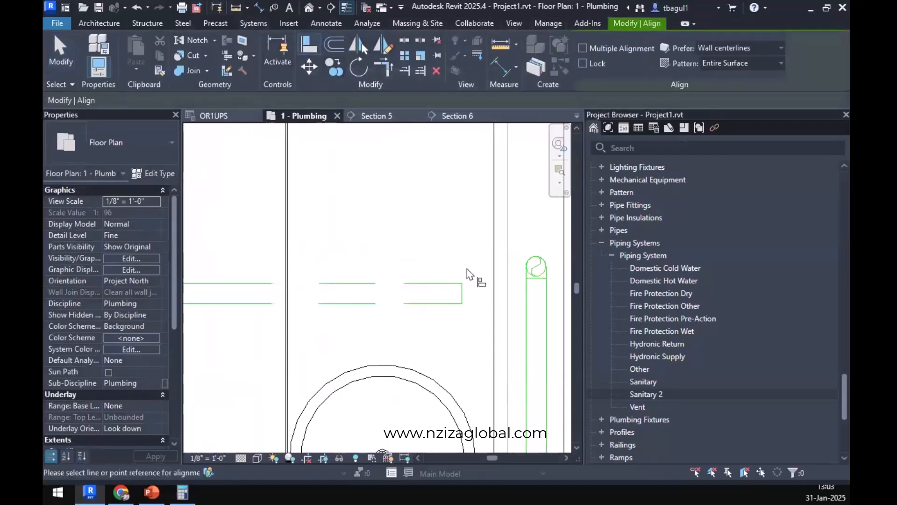
pyautogui.click(536, 270)
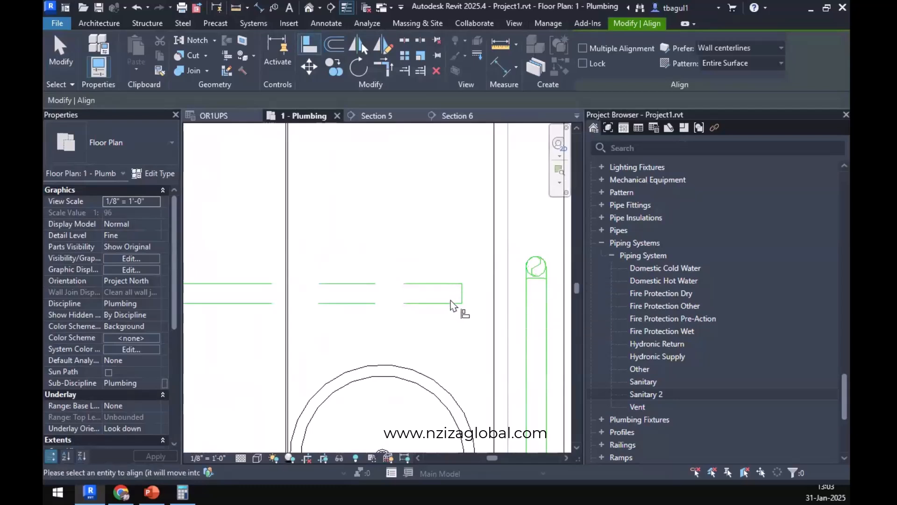
pyautogui.press('Escape')
pyautogui.press('Escape')
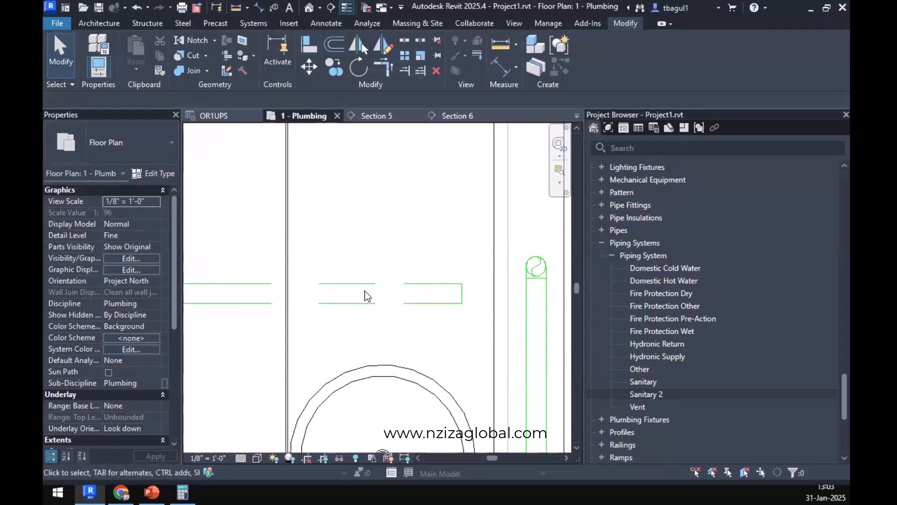
# Move the branch pipe roughly level with the elbow at the end of the lavatory pipe.
pyautogui.scroll(-3, 280, 322)
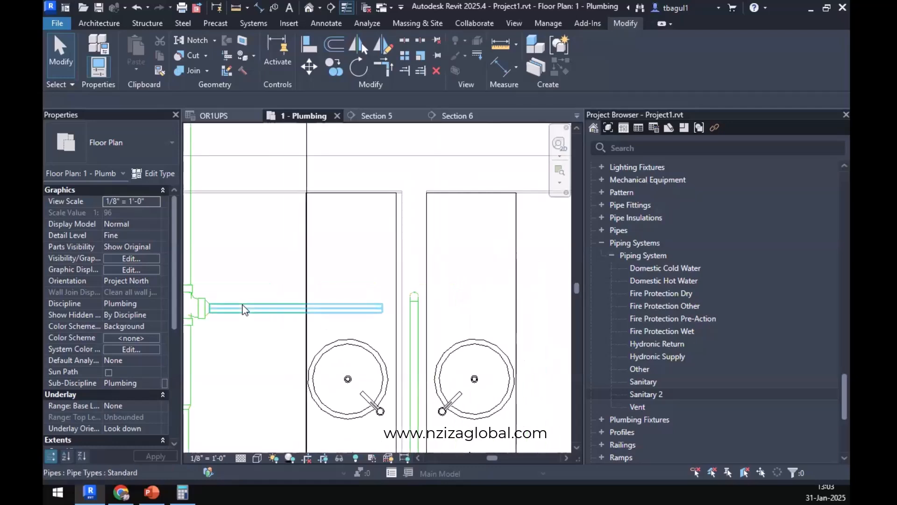
pyautogui.click(253, 308)
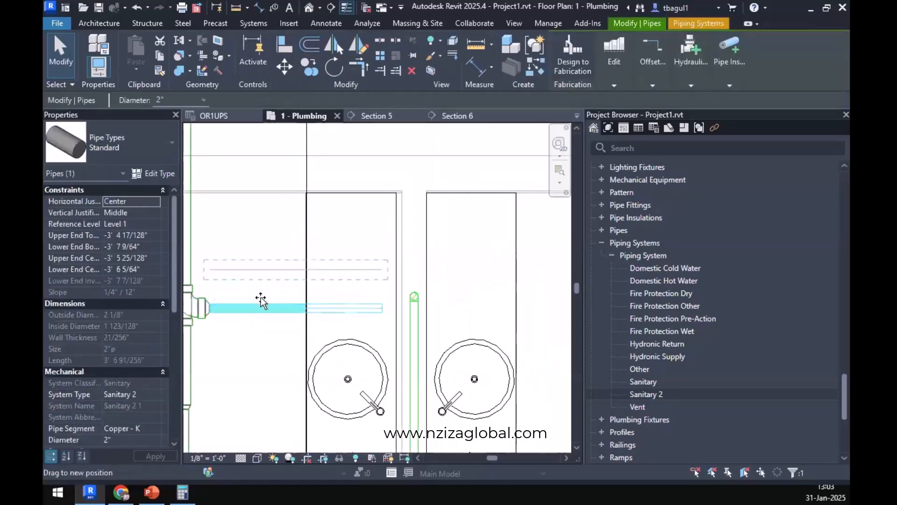
pyautogui.moveTo(261, 304); pyautogui.dragTo(406, 296)
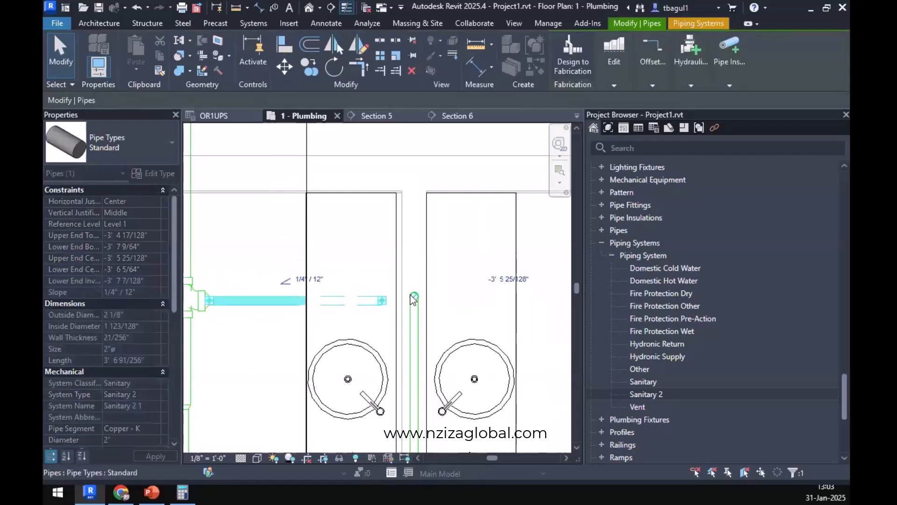
pyautogui.scroll(8, 423, 318)
pyautogui.press('Escape')
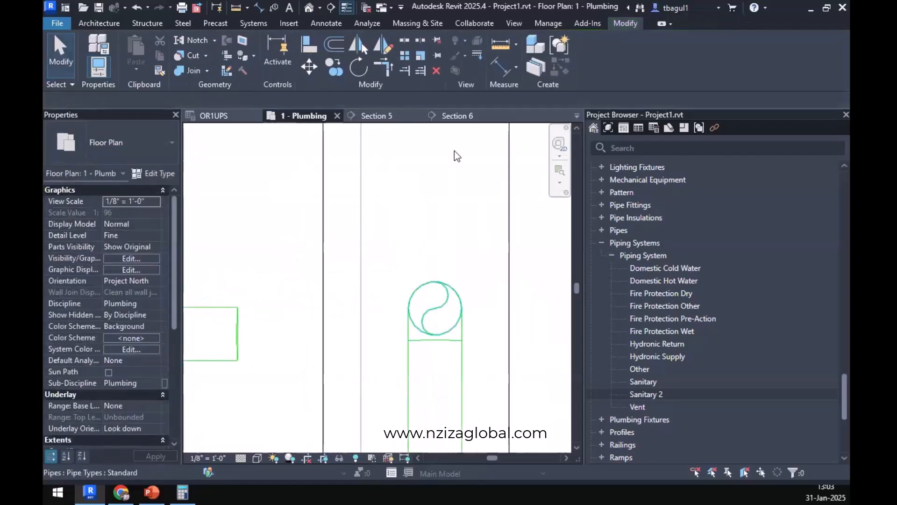
# Sketch a horizontal thin detail line about 1'-4" long from the elbow's centre back over the branch pipe's end.
pyautogui.click(329, 26)
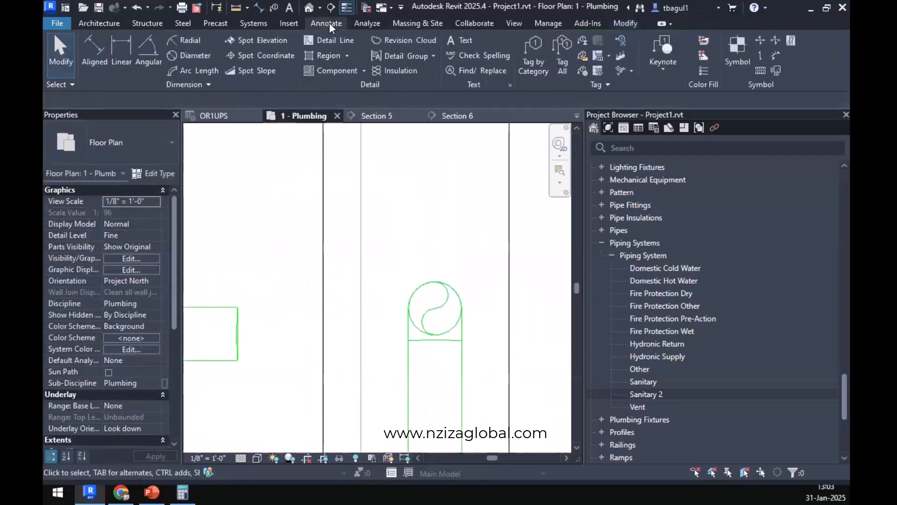
pyautogui.click(310, 43)
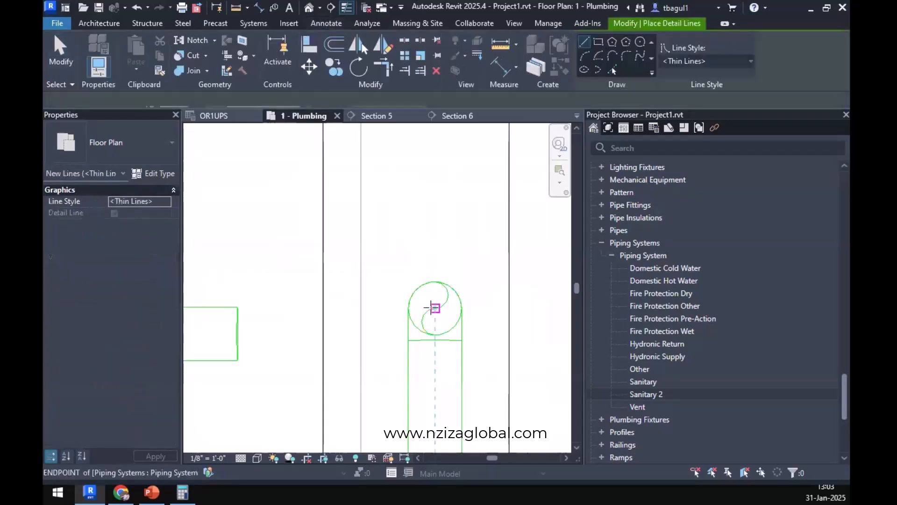
pyautogui.scroll(-2, 431, 307)
pyautogui.click(254, 307)
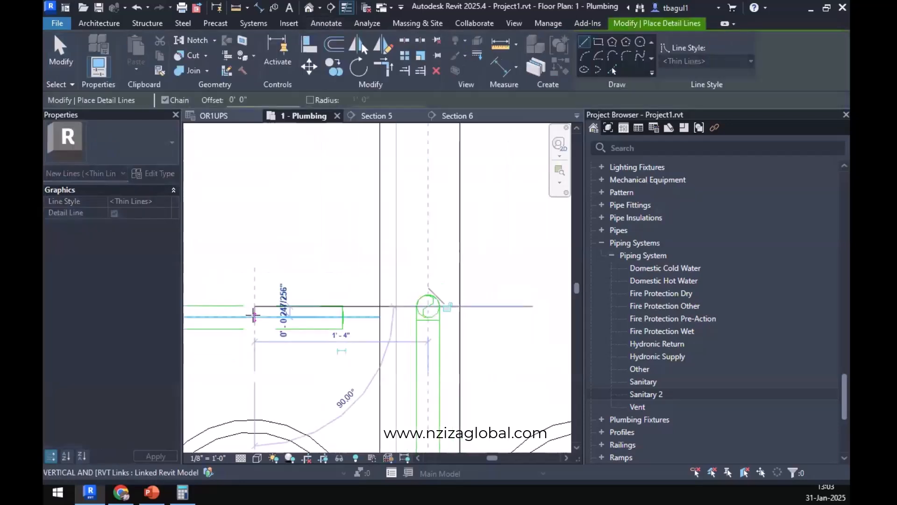
pyautogui.press('Escape')
pyautogui.press('Escape')
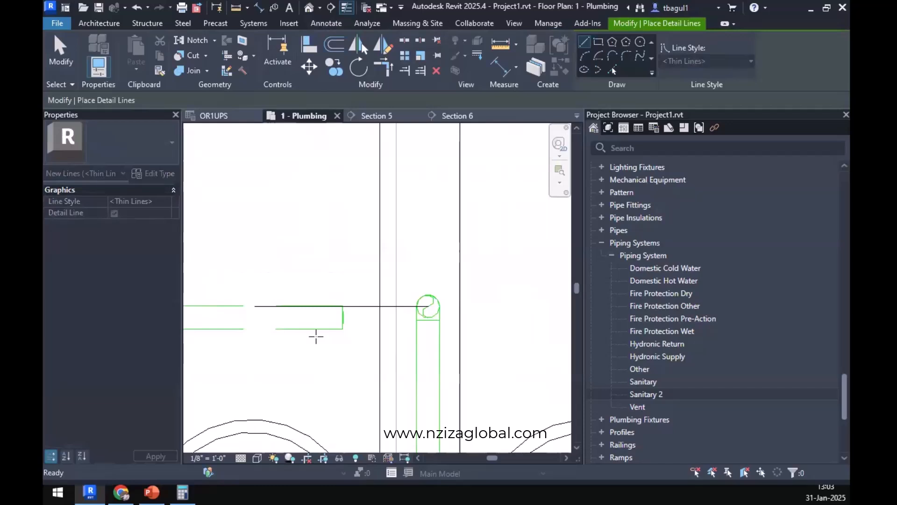
pyautogui.press('Escape')
# Move the branch pipe so that its centreline lies on the detail line through the elbow's centre.
pyautogui.moveTo(310, 320); pyautogui.dragTo(407, 352, button='middle')
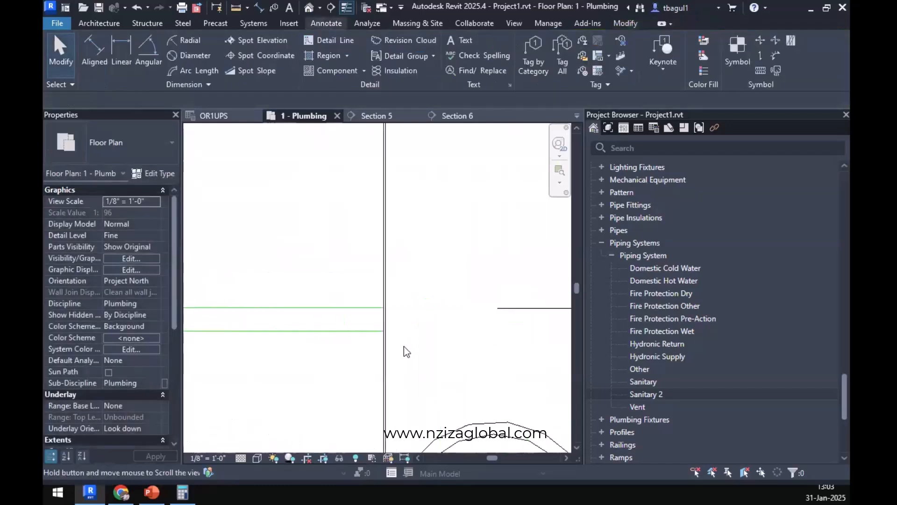
pyautogui.click(185, 329)
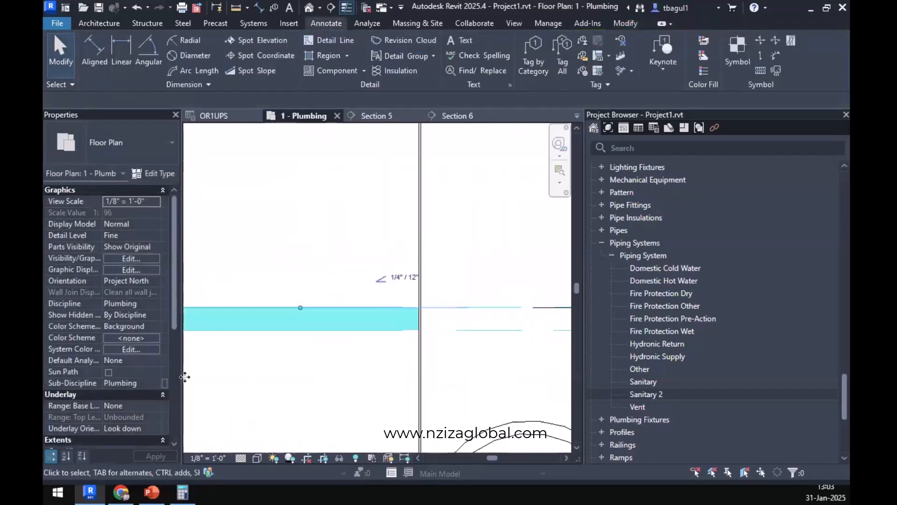
pyautogui.moveTo(184, 377); pyautogui.dragTo(187, 359, button='middle')
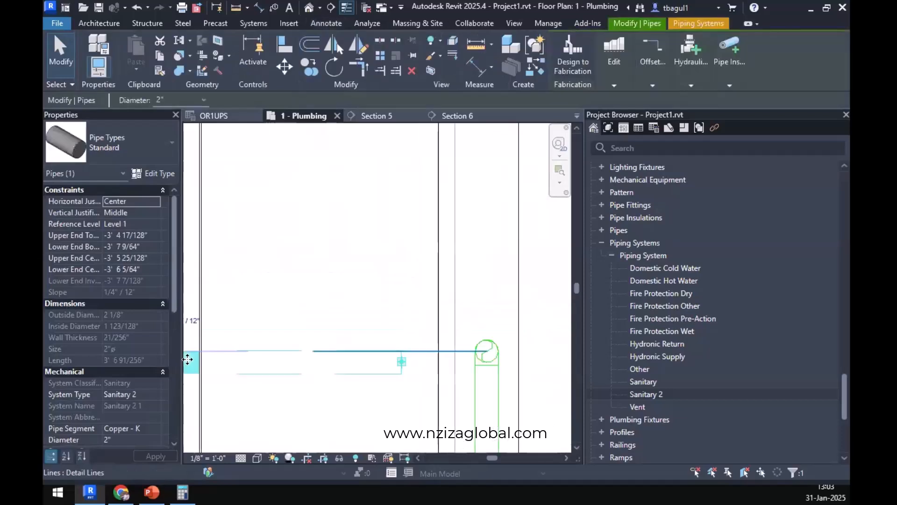
pyautogui.moveTo(391, 136); pyautogui.dragTo(458, 117)
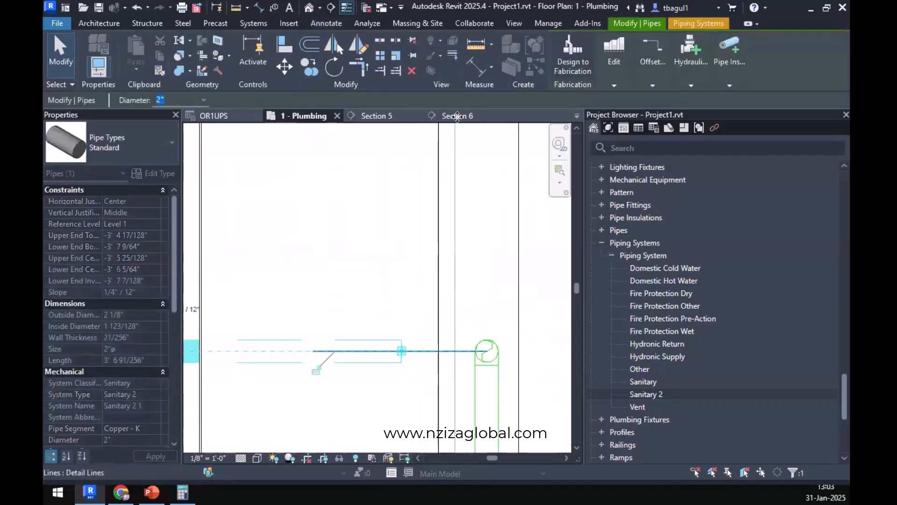
# In Section 6, extend the vertical lavatory pipe down to the level of the branch pipe, about 5'-9" long.
pyautogui.click(337, 380)
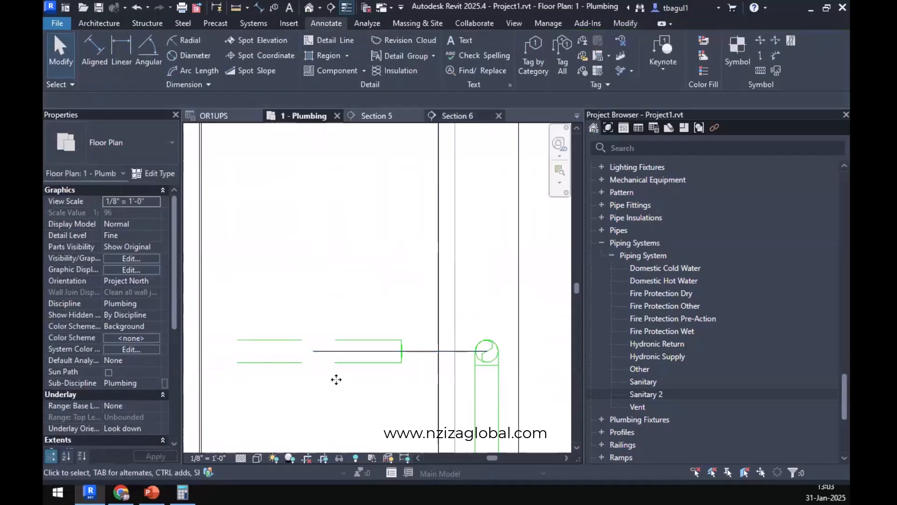
pyautogui.hotkey('ctrl', 'Tab')
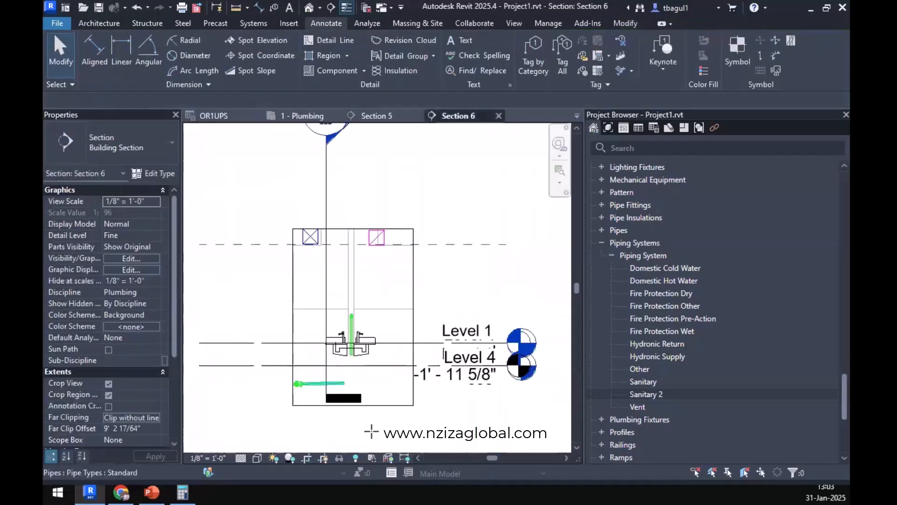
pyautogui.scroll(3, 336, 378)
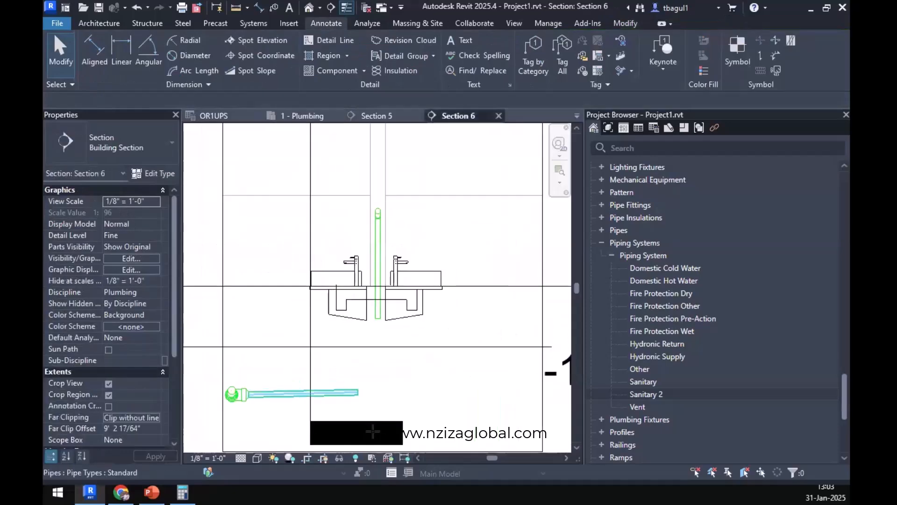
pyautogui.click(377, 313)
pyautogui.scroll(2, 375, 335)
pyautogui.moveTo(380, 306); pyautogui.dragTo(373, 433)
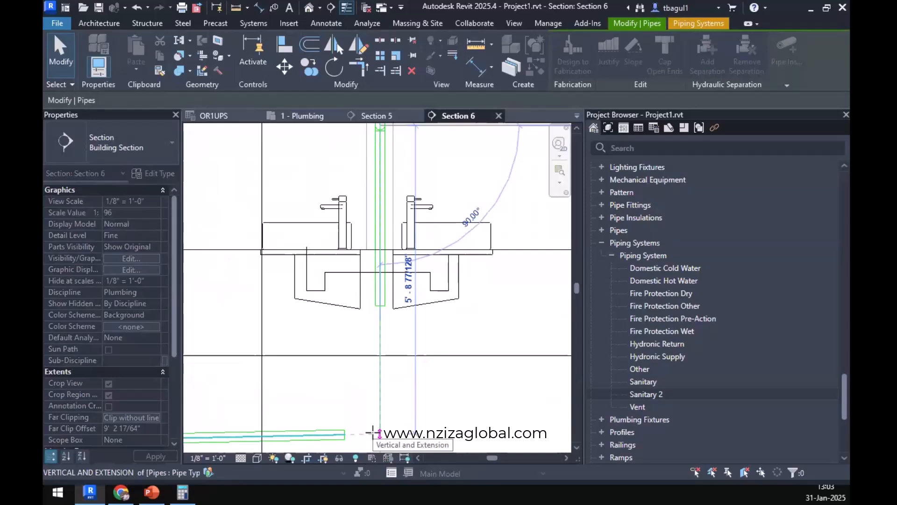
pyautogui.moveTo(373, 432); pyautogui.dragTo(395, 430)
# Extend the free end of the sloped branch pipe to the bottom of the vertical lavatory pipe to connect them.
pyautogui.click(344, 438)
pyautogui.scroll(2, 344, 434)
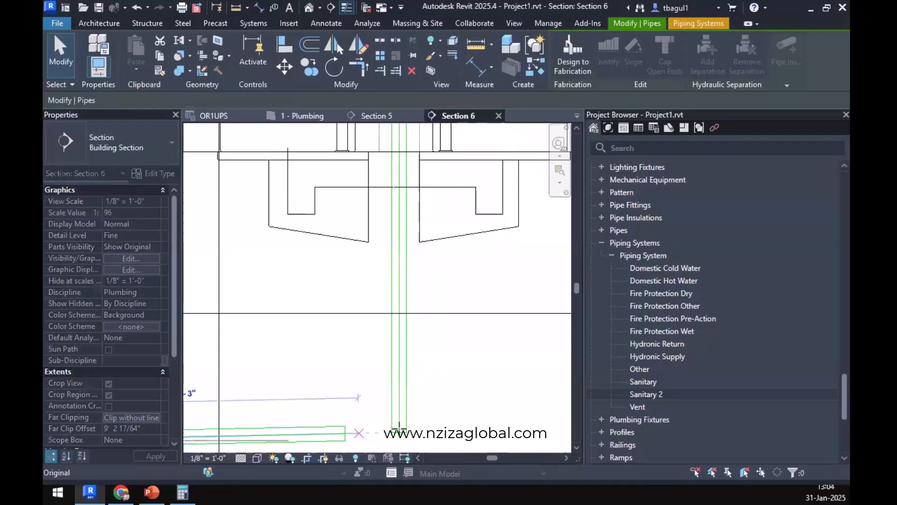
pyautogui.click(474, 384)
pyautogui.scroll(-3, 474, 385)
pyautogui.scroll(-1, 458, 329)
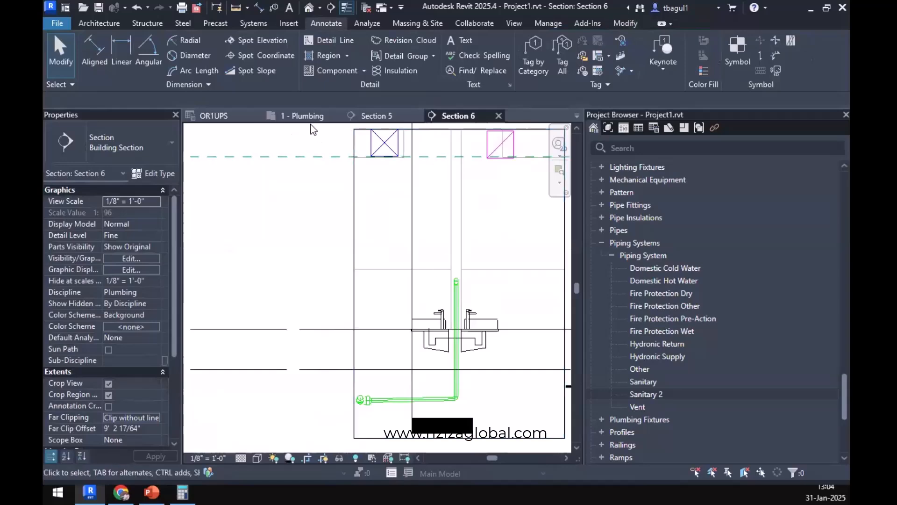
# Examine the sanitary main's end segment, the far pipe run across the building and the unconnected washroom fixtures on the 1 - Plumbing floor plan.
pyautogui.click(302, 116)
pyautogui.scroll(-7, 463, 367)
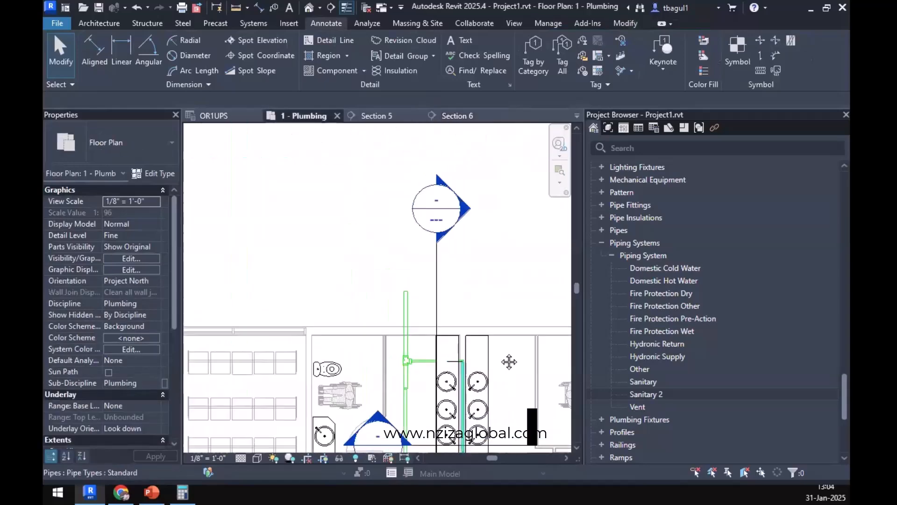
pyautogui.moveTo(509, 363); pyautogui.dragTo(493, 257, button='middle')
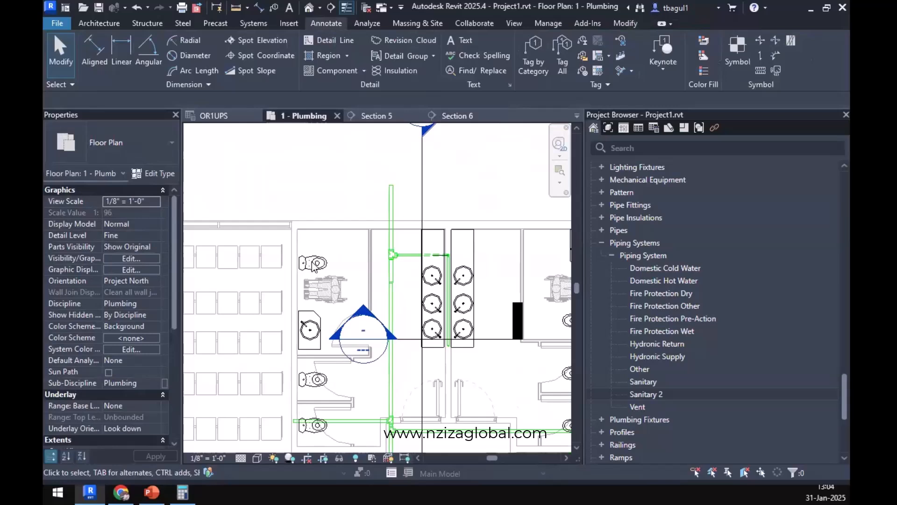
pyautogui.click(390, 208)
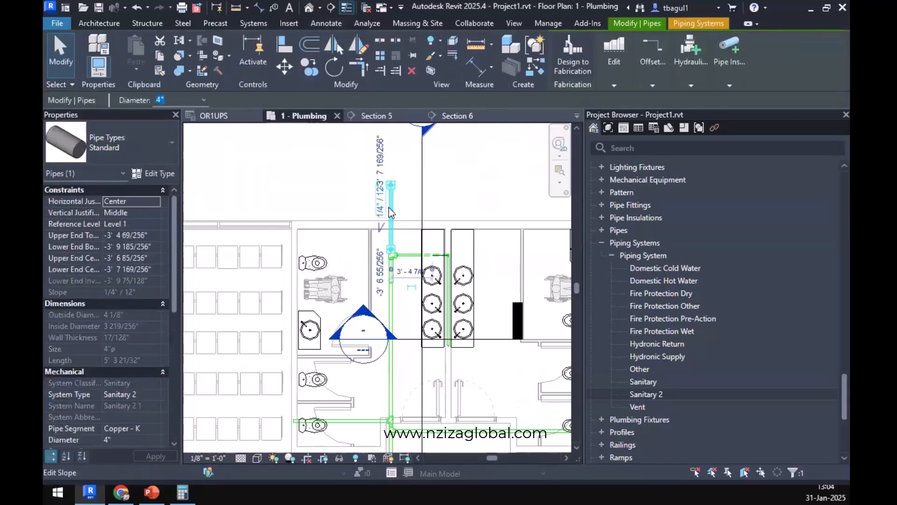
pyautogui.scroll(-4, 390, 209)
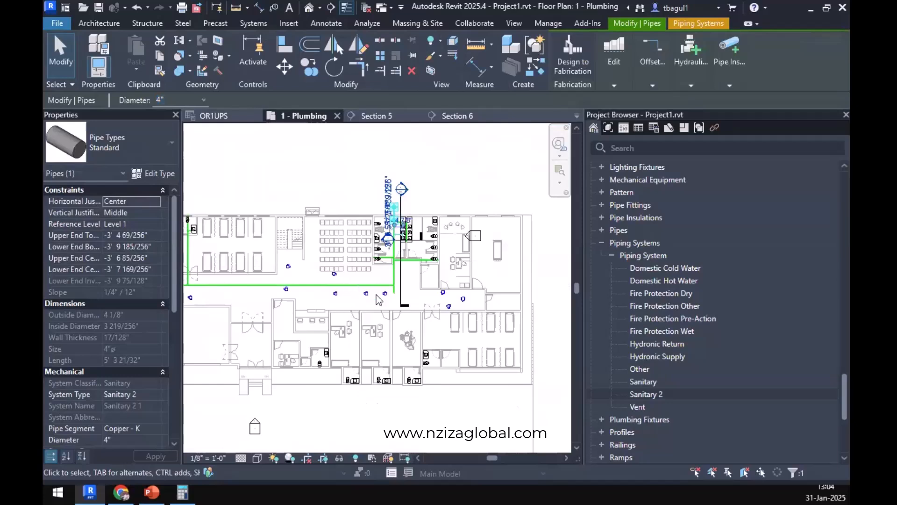
pyautogui.moveTo(482, 342); pyautogui.dragTo(625, 348, button='middle')
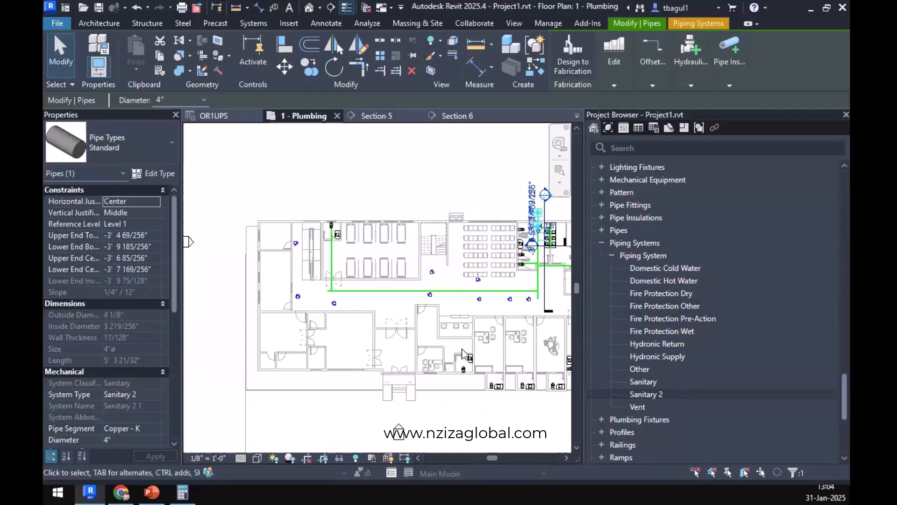
pyautogui.click(332, 272)
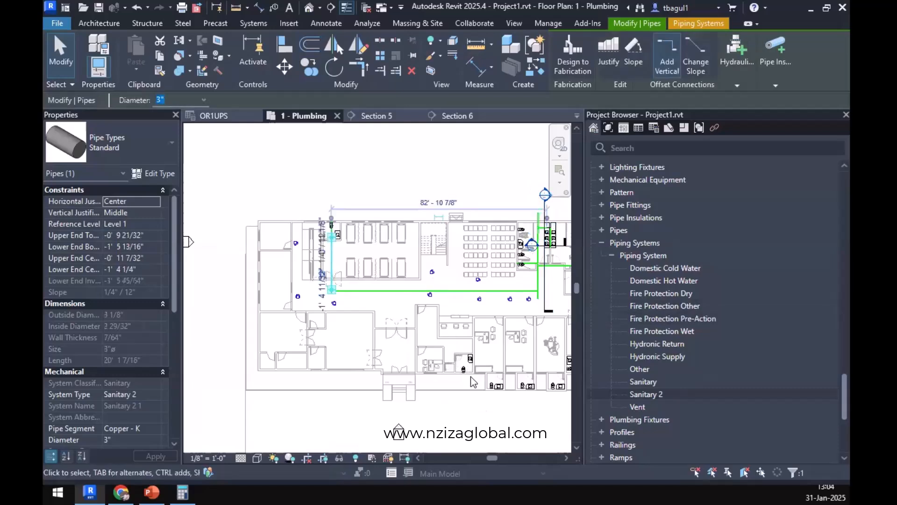
pyautogui.scroll(3, 464, 359)
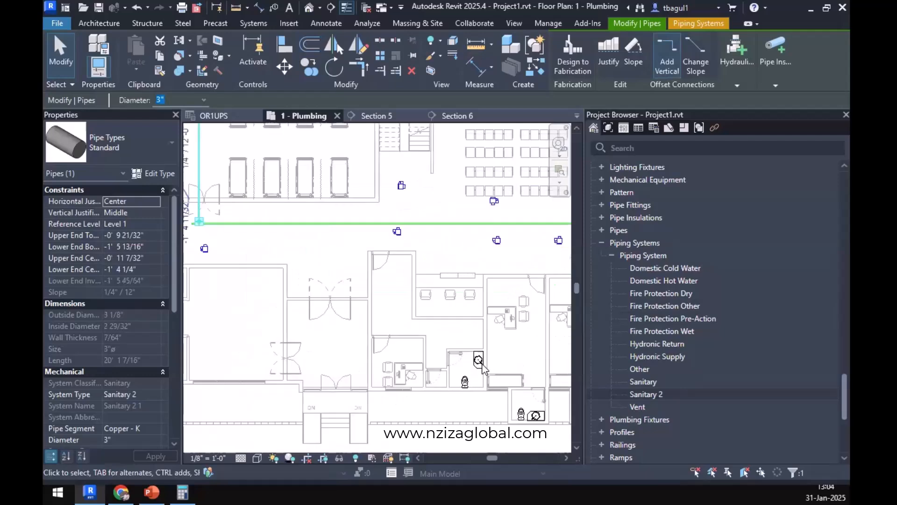
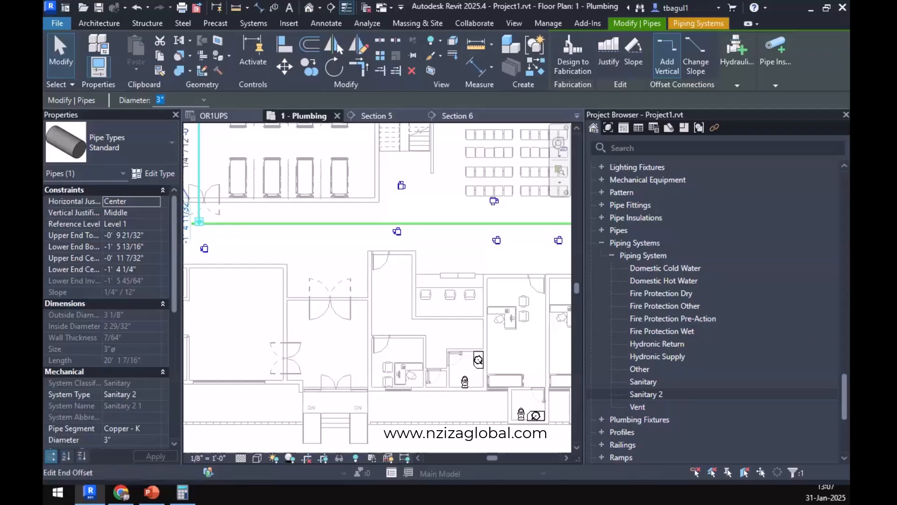
# Switch to Chrome and open Appendix E Sizing of Water Piping System in the 2021 International Plumbing Code.
pyautogui.hotkey('alt', 'Tab')
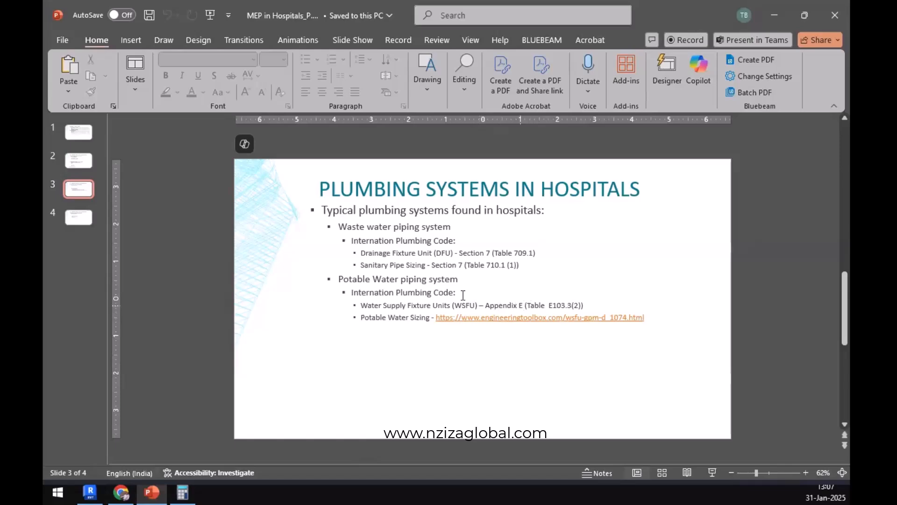
pyautogui.click(120, 492)
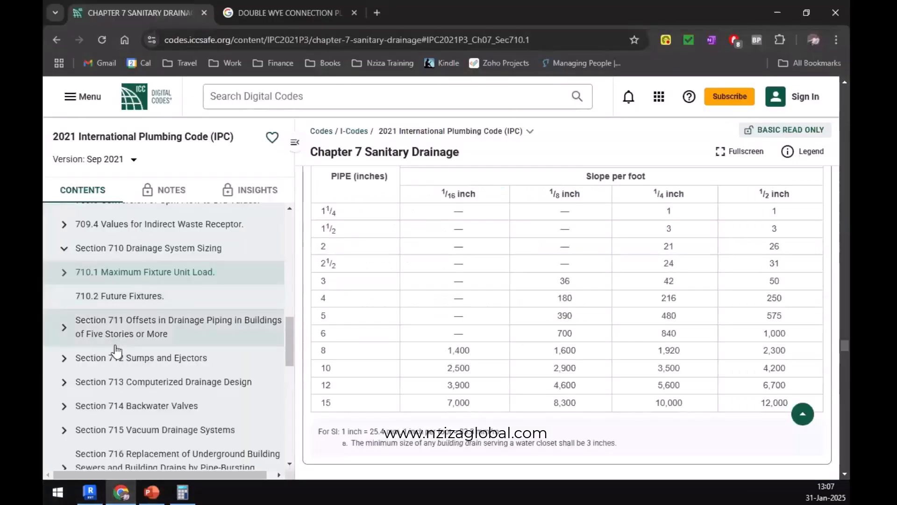
pyautogui.scroll(-3, 123, 383)
pyautogui.scroll(-5, 122, 382)
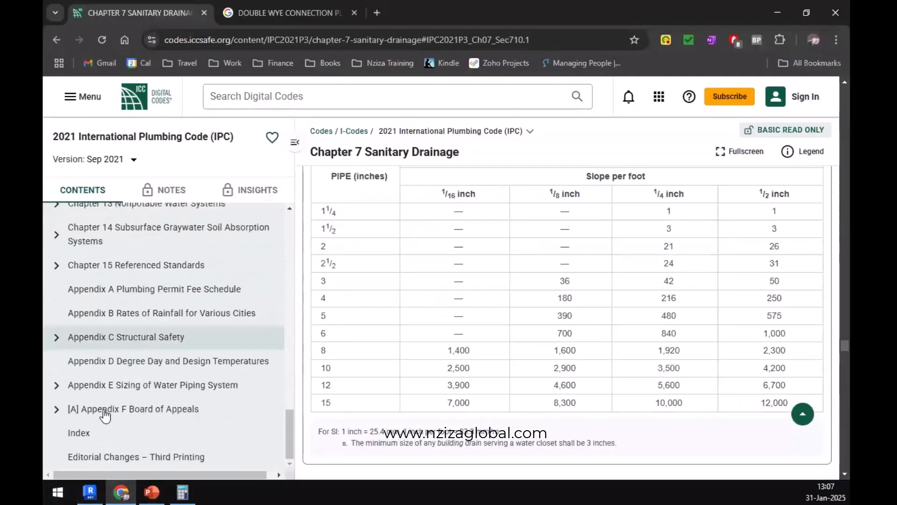
pyautogui.click(123, 394)
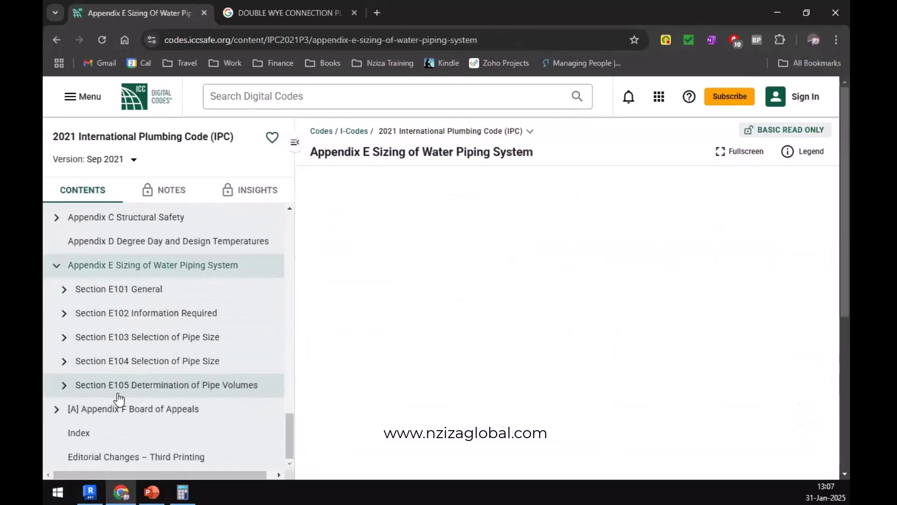
# Check the WSFU table reference on the PowerPoint slide, and open E103.2 Pipe Sizing under Section E103 of the code in Chrome.
pyautogui.hotkey('alt', 'Tab')
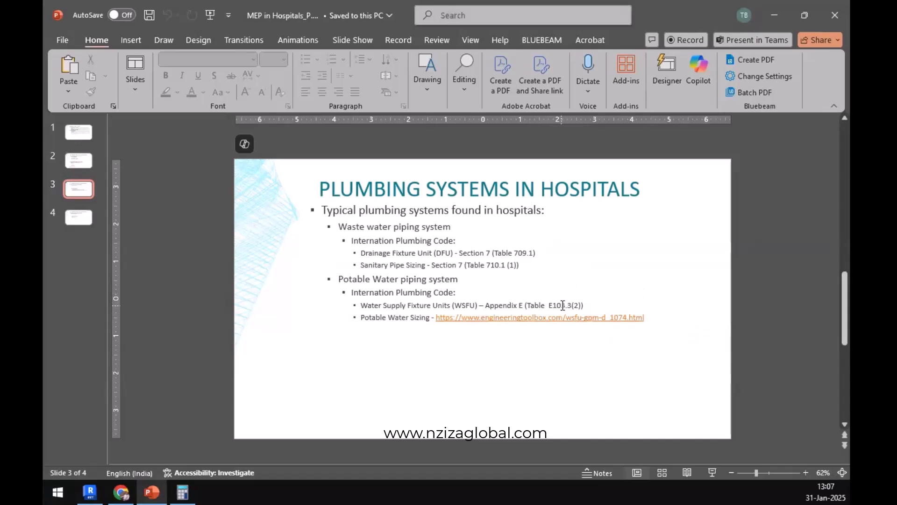
pyautogui.hotkey('alt', 'Tab')
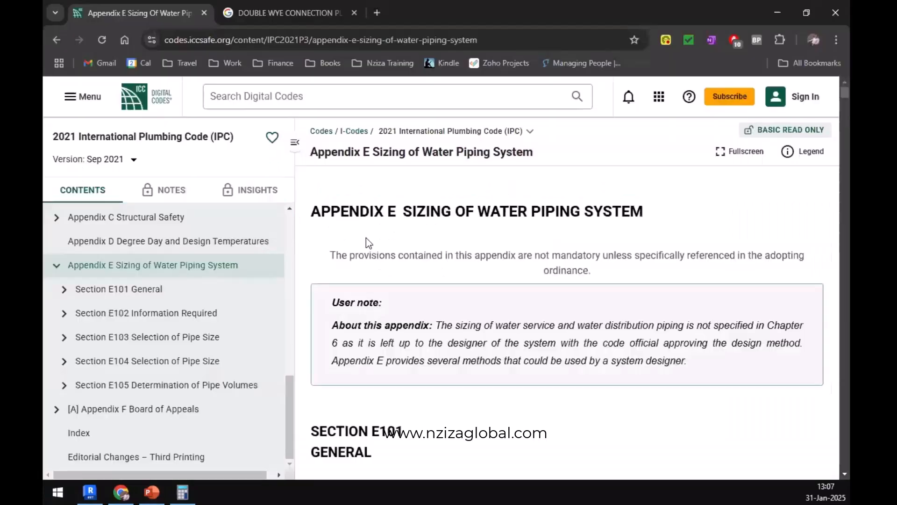
pyautogui.click(64, 338)
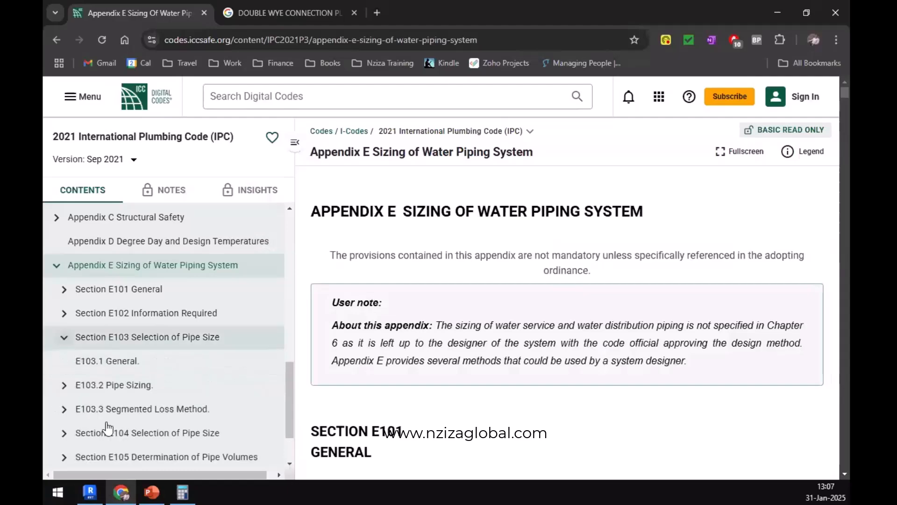
pyautogui.click(127, 385)
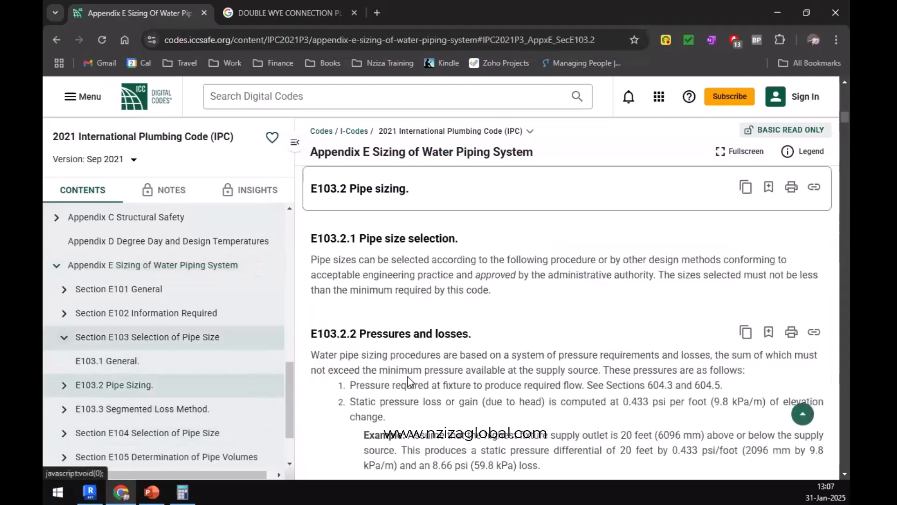
# Locate Table E103.3(2), Load Values Assigned to Fixtures, in Appendix E.
pyautogui.scroll(-15, 408, 377)
pyautogui.scroll(-20, 408, 376)
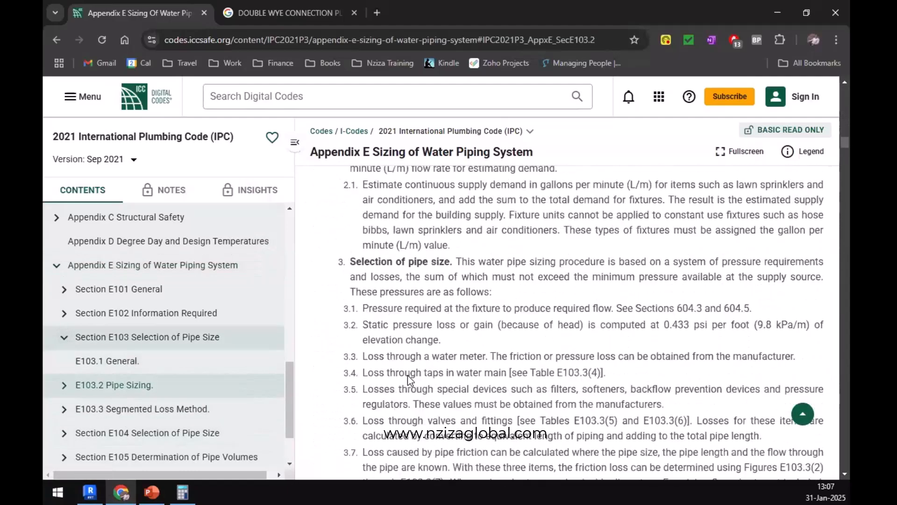
pyautogui.scroll(-15, 408, 373)
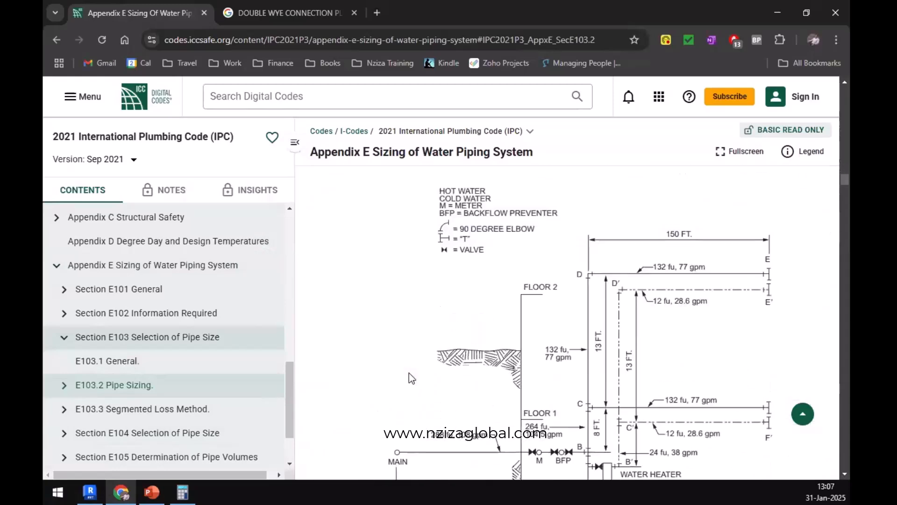
pyautogui.scroll(5, 411, 373)
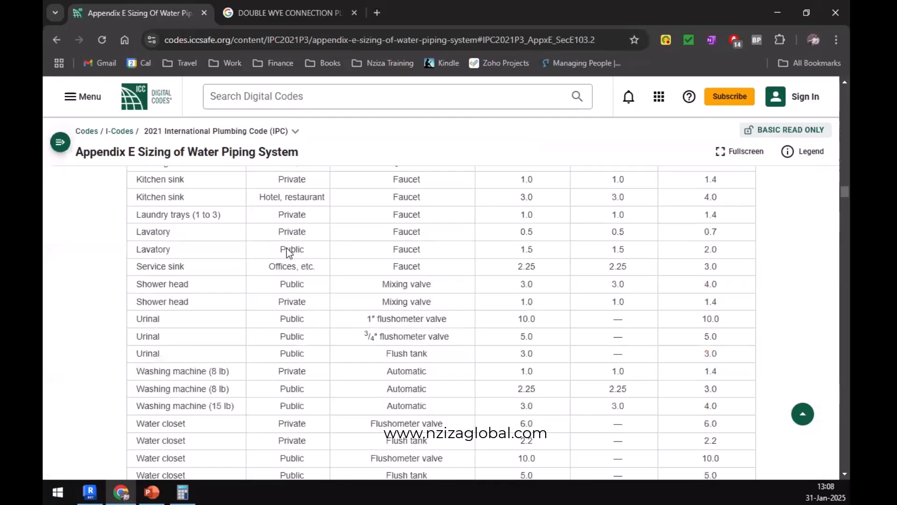
pyautogui.scroll(5, 290, 266)
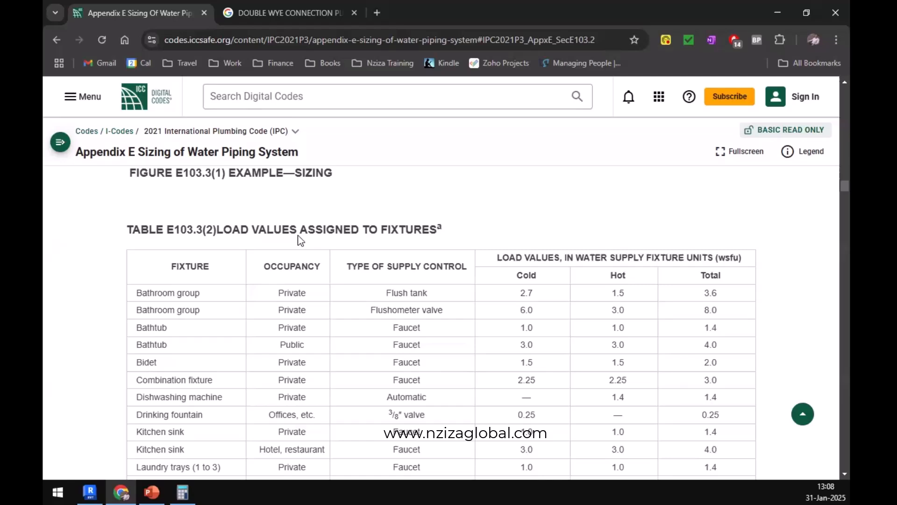
# Examine the cold, hot and total WSFU load values for the fixtures in Table E103.3(2), down to the water closets.
pyautogui.scroll(-3, 182, 340)
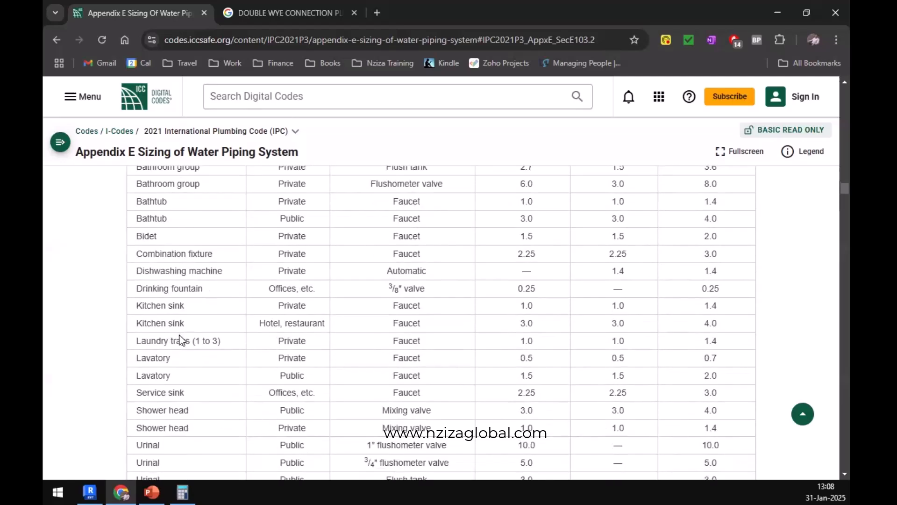
pyautogui.scroll(-4, 182, 340)
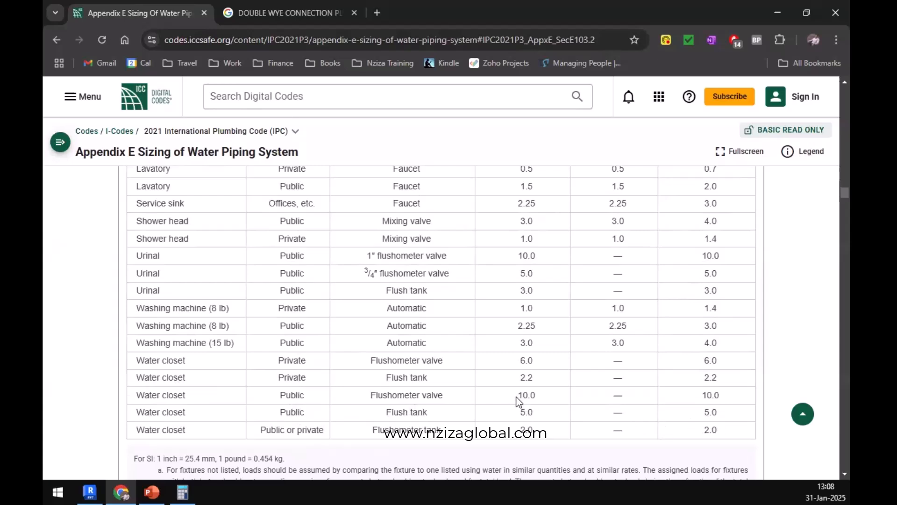
pyautogui.scroll(10, 618, 351)
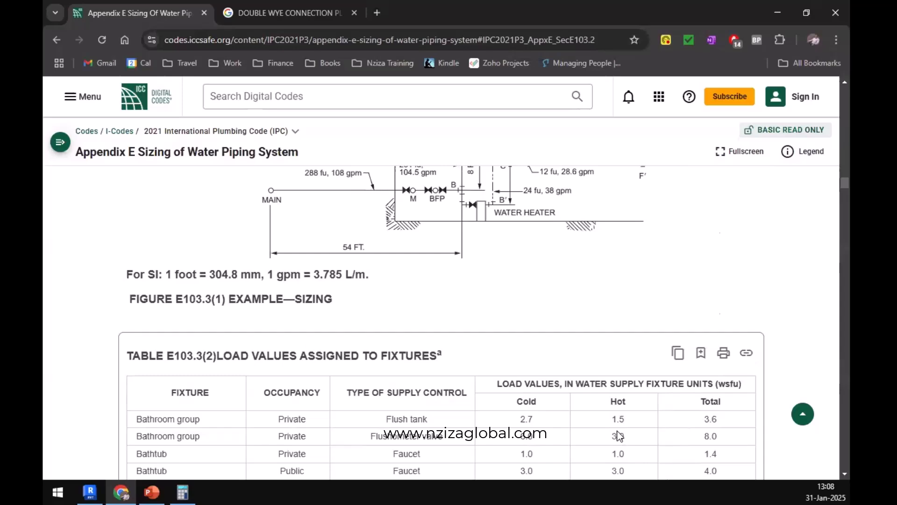
pyautogui.scroll(-8, 620, 435)
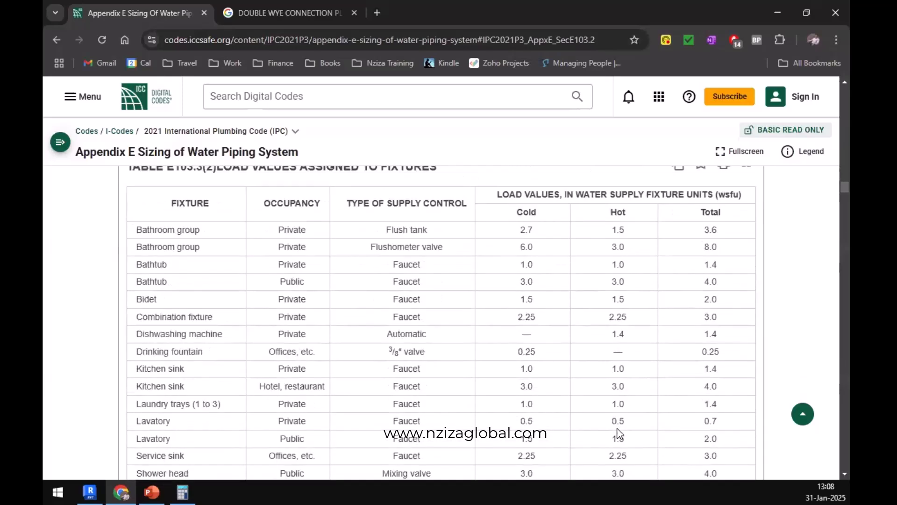
pyautogui.scroll(-3, 615, 425)
pyautogui.scroll(1, 266, 363)
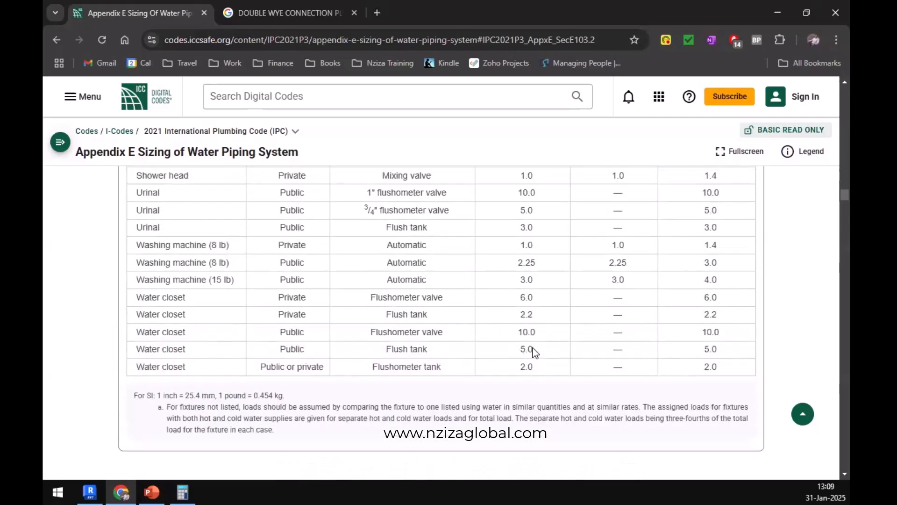
# Switch to Revit, deselect the pipe and inspect the water closet and lavatory in the patient ward's toilet room on the plumbing plan.
pyautogui.hotkey('alt', 'Tab')
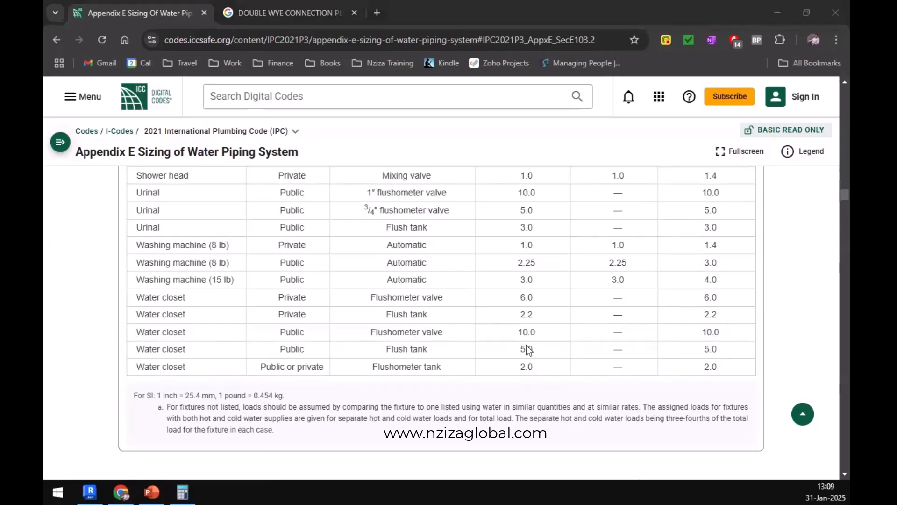
pyautogui.hotkey('alt', 'Tab')
pyautogui.scroll(-2, 419, 331)
pyautogui.moveTo(414, 329); pyautogui.dragTo(476, 399, button='middle')
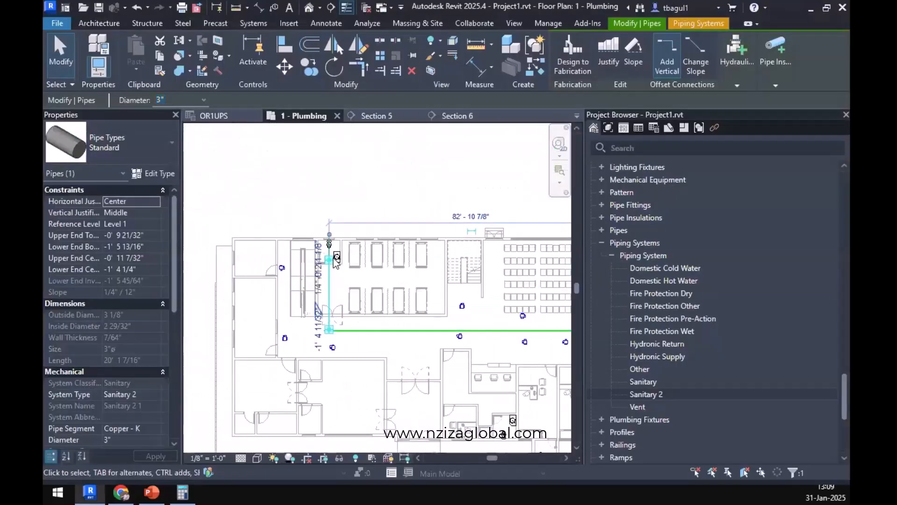
pyautogui.scroll(5, 336, 261)
pyautogui.press('Escape')
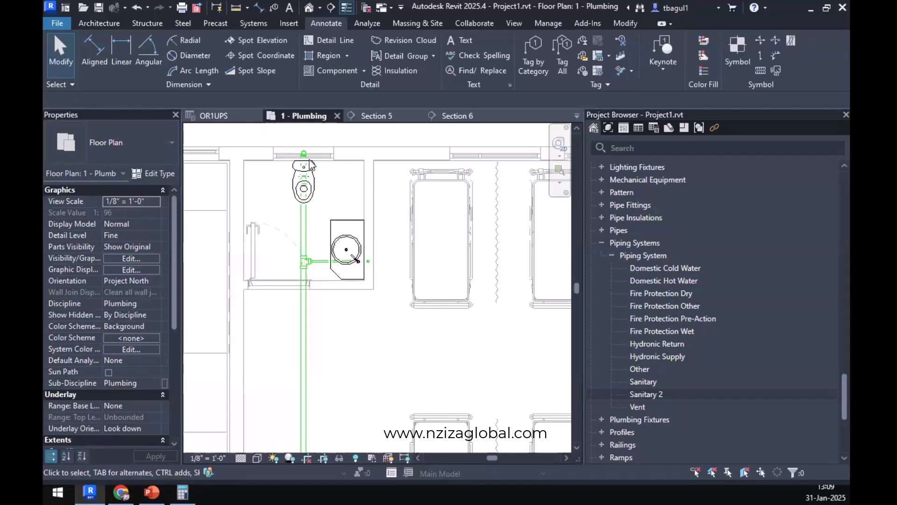
# Move the Section 5 line to the ward toilet room at the west end of the plan and open its section view.
pyautogui.scroll(-2, 360, 298)
pyautogui.scroll(-5, 363, 297)
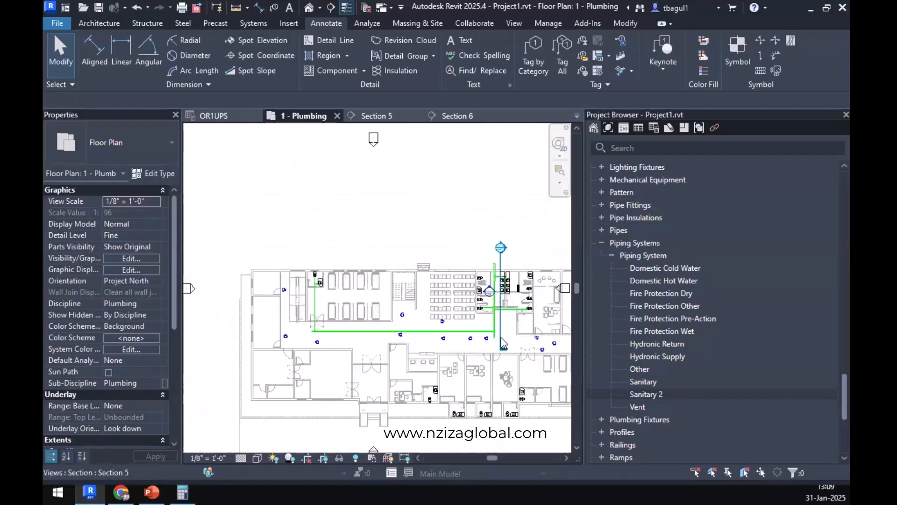
pyautogui.click(500, 331)
pyautogui.moveTo(500, 323); pyautogui.dragTo(307, 322)
pyautogui.rightClick(307, 321)
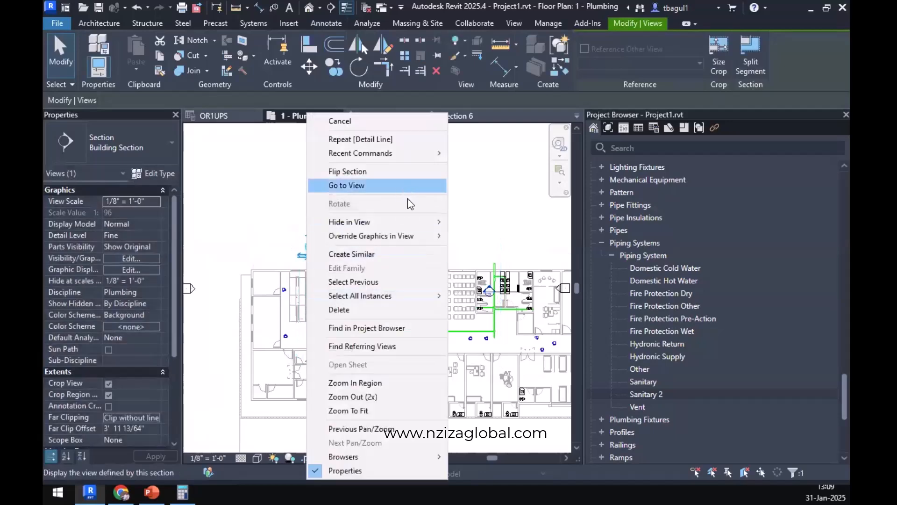
pyautogui.click(402, 185)
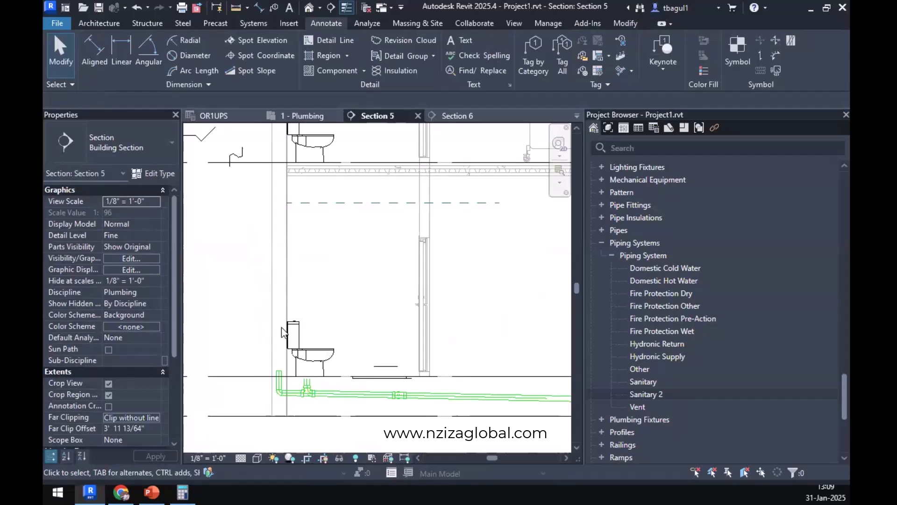
# Switch back to Chrome and search Google for "ENGINEERING TOOL BOX WSFU" in a new tab.
pyautogui.hotkey('alt', 'Tab')
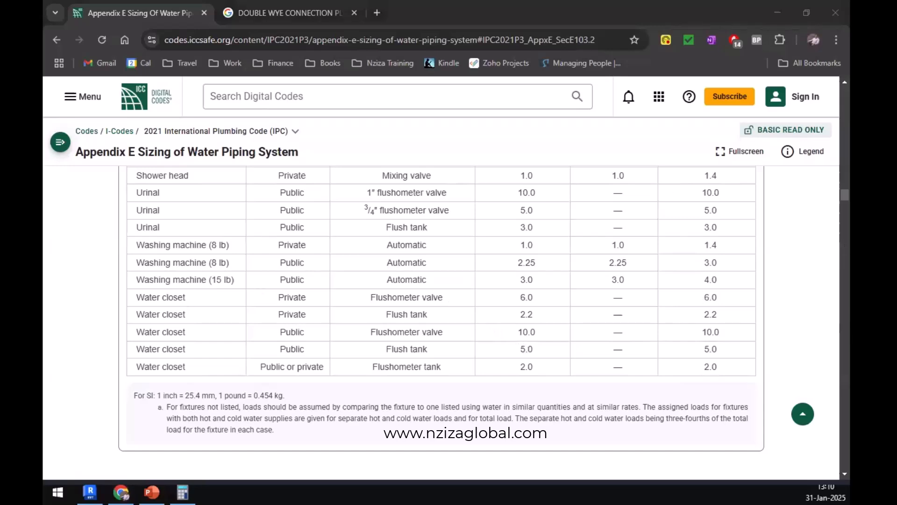
pyautogui.hotkey('alt', 'Tab')
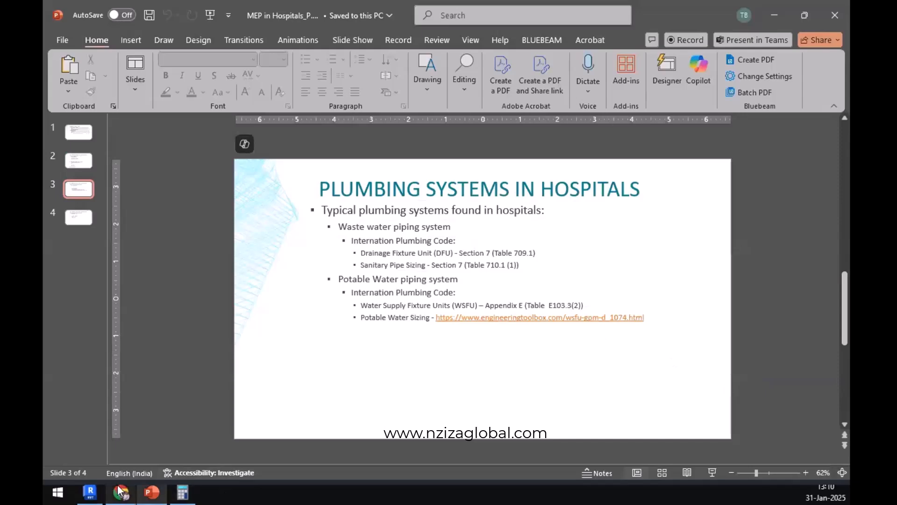
pyautogui.moveTo(120, 489)
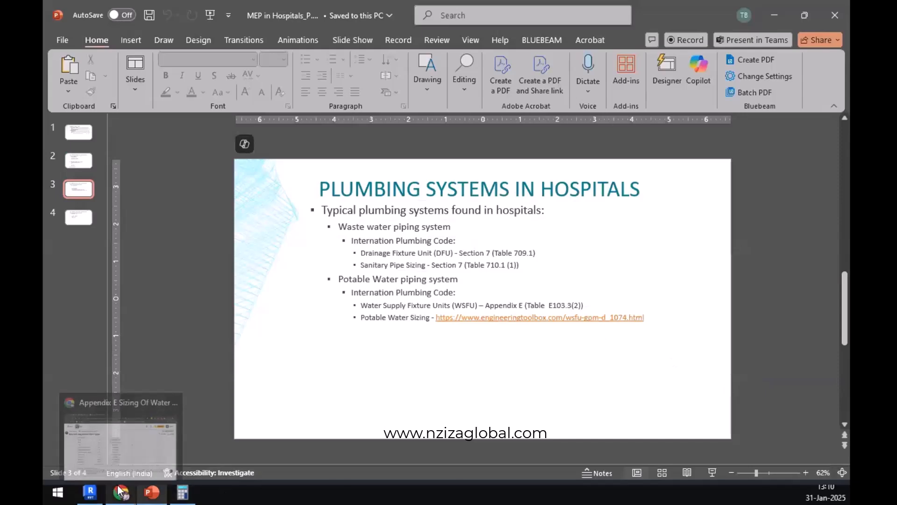
pyautogui.click(124, 458)
pyautogui.click(378, 13)
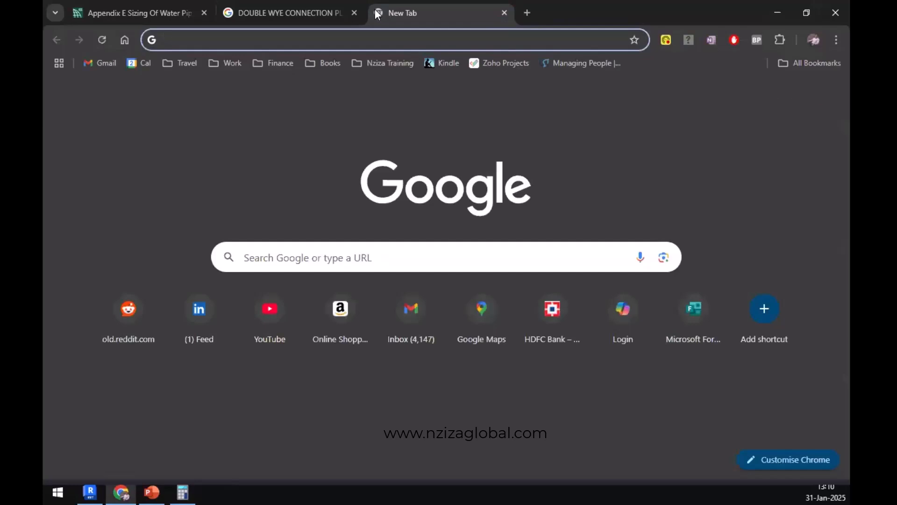
pyautogui.write('ENGINEERING TOOL ')
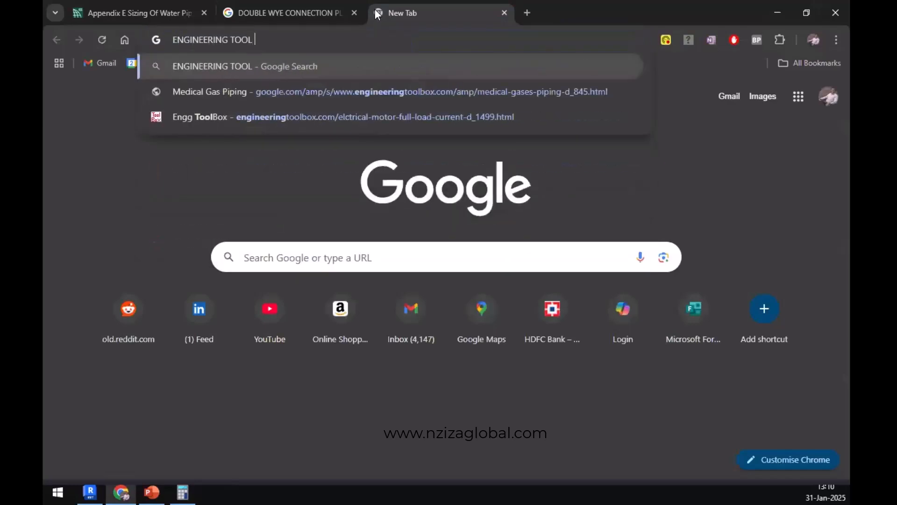
pyautogui.write('BOX WSFU')
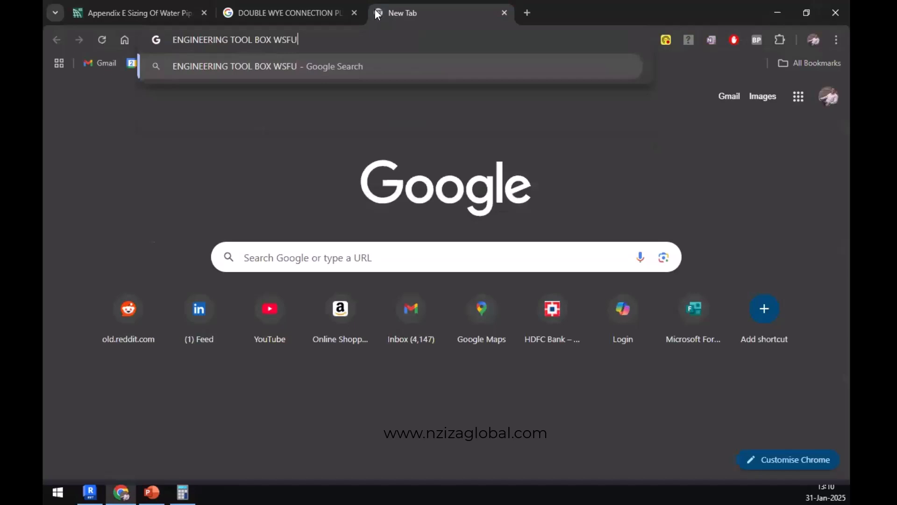
pyautogui.press('Return')
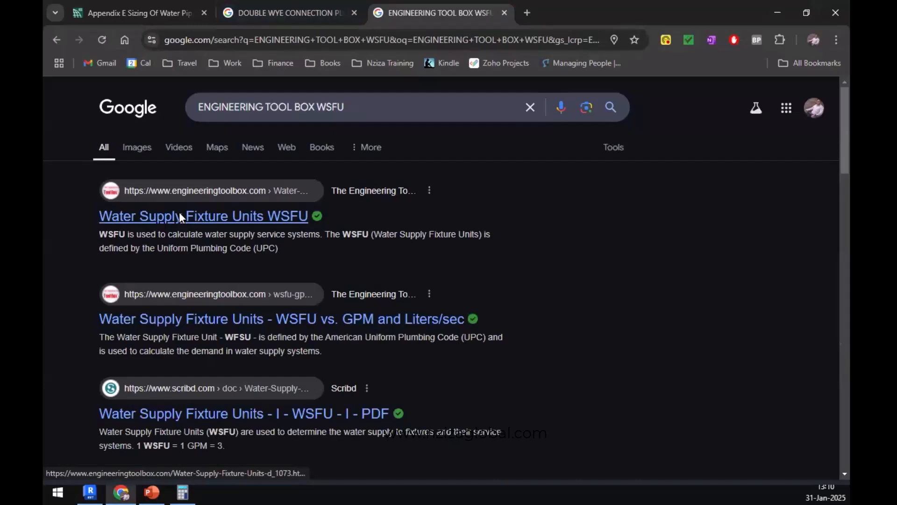
# Open the Engineering ToolBox result "Water Supply Fixture Units WSFU" in a separate tab and examine its fixture table and conversion notes.
pyautogui.rightClick(177, 213)
pyautogui.click(217, 227)
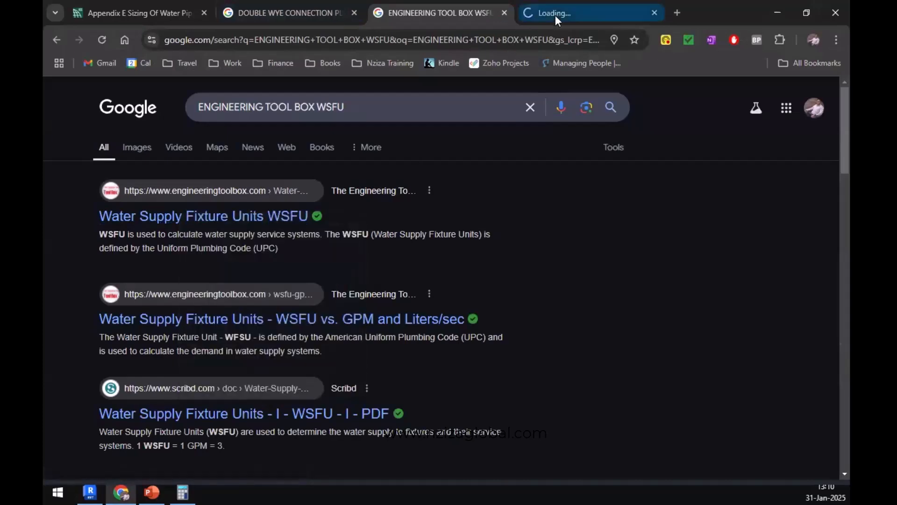
pyautogui.click(555, 15)
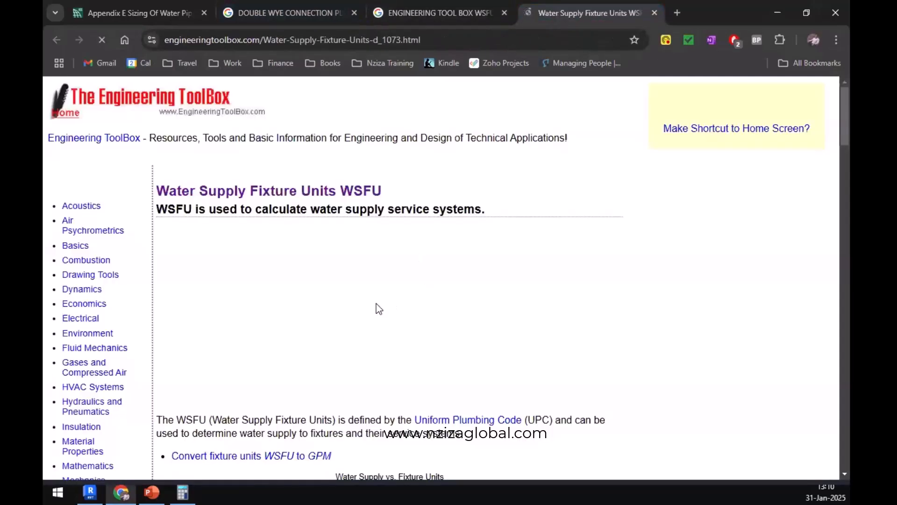
pyautogui.scroll(-10, 379, 308)
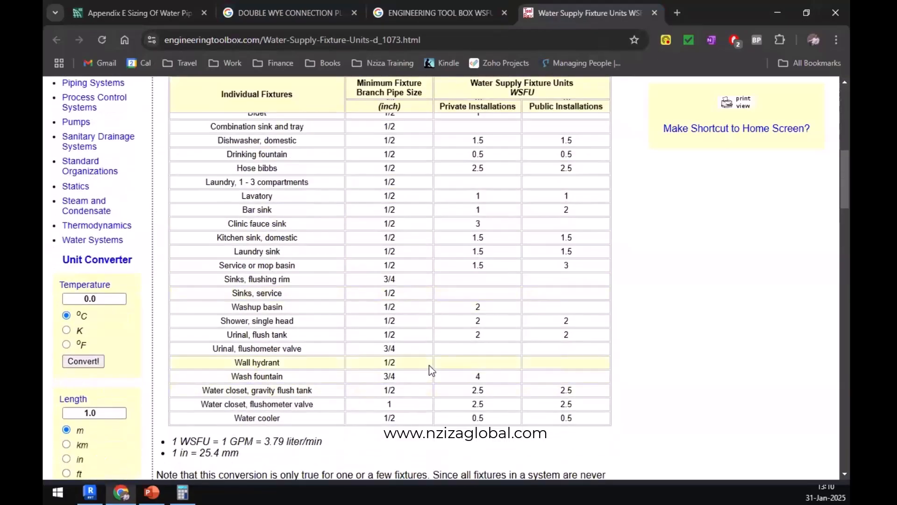
pyautogui.scroll(-12, 429, 365)
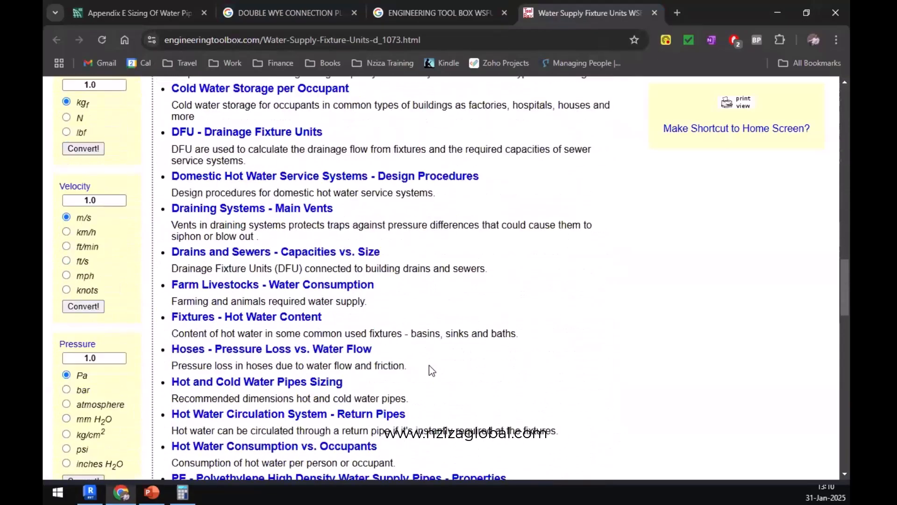
pyautogui.scroll(-7, 429, 366)
pyautogui.scroll(20, 429, 366)
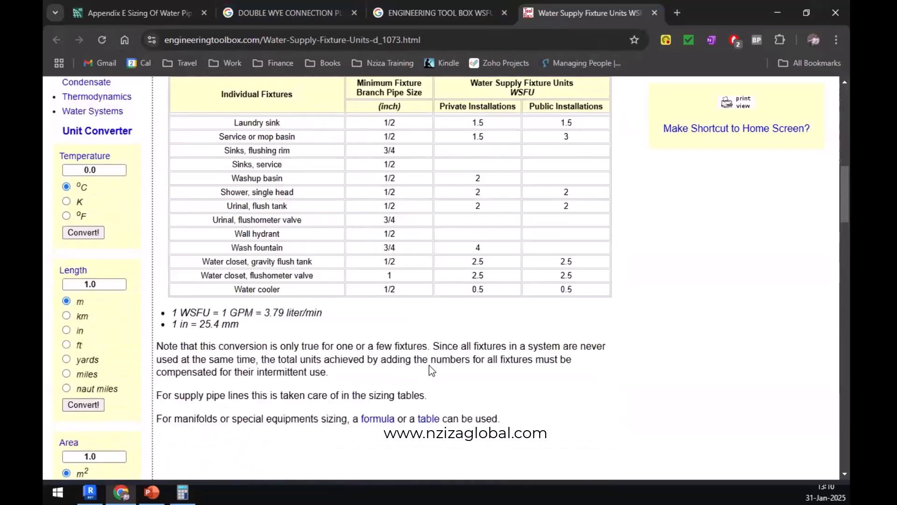
# Examine the WSFU table and highlight the minimum branch pipe size for the gravity flush tank water closet.
pyautogui.scroll(15, 429, 366)
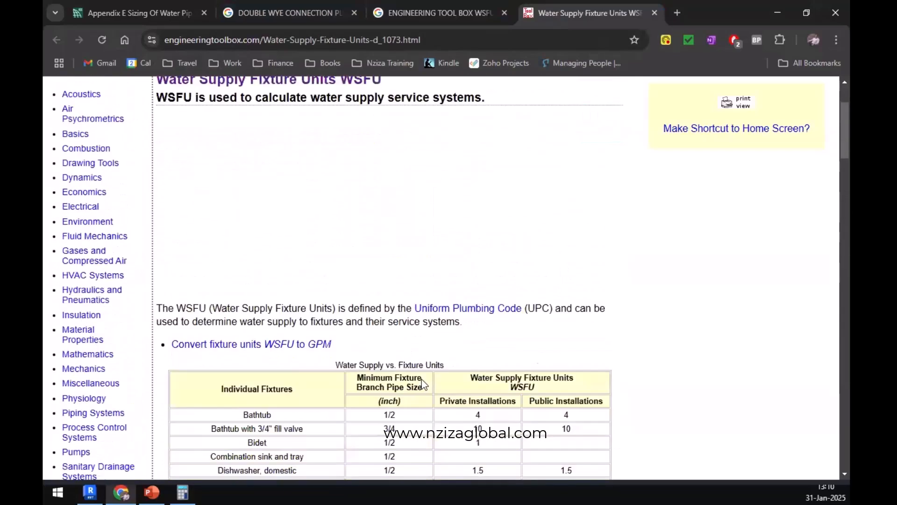
pyautogui.scroll(-3, 422, 379)
pyautogui.scroll(-4, 299, 337)
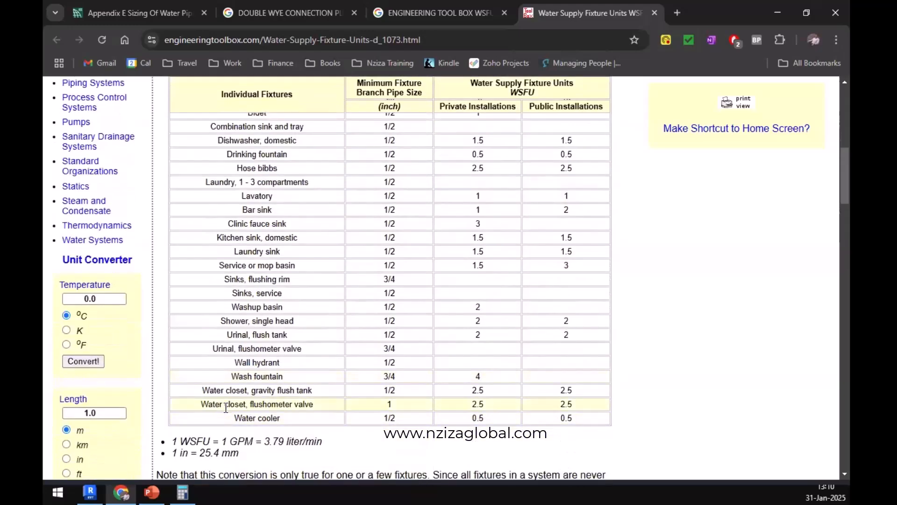
pyautogui.moveTo(237, 390); pyautogui.dragTo(394, 394)
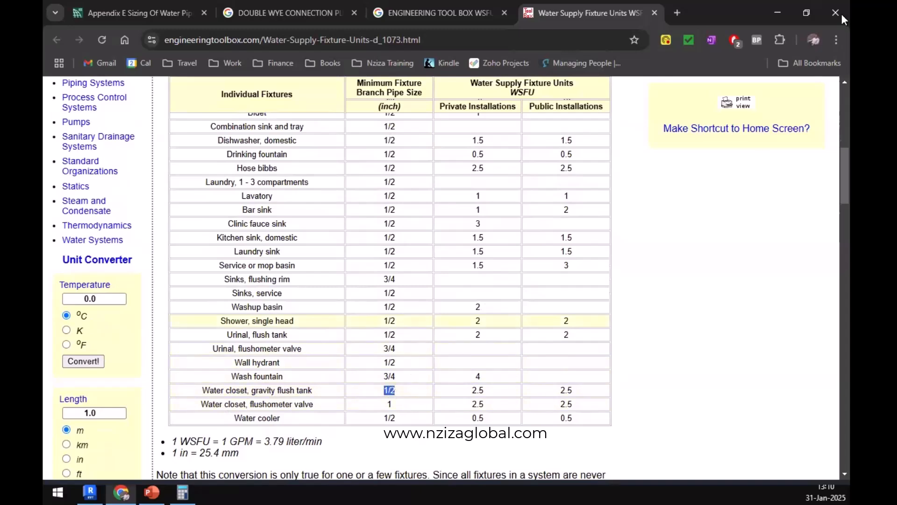
# Switch to Revit and start a pipe with the Domestic Cold Water system type and a 1/2" diameter.
pyautogui.click(777, 13)
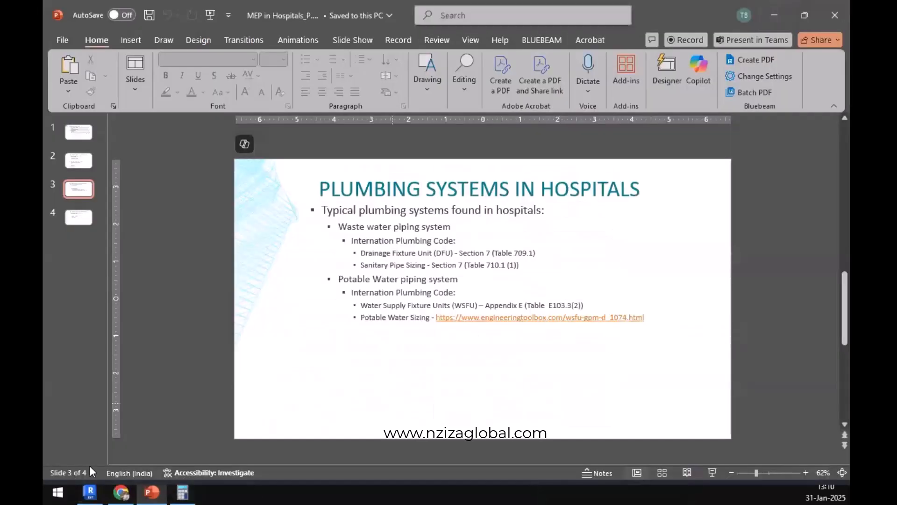
pyautogui.click(90, 492)
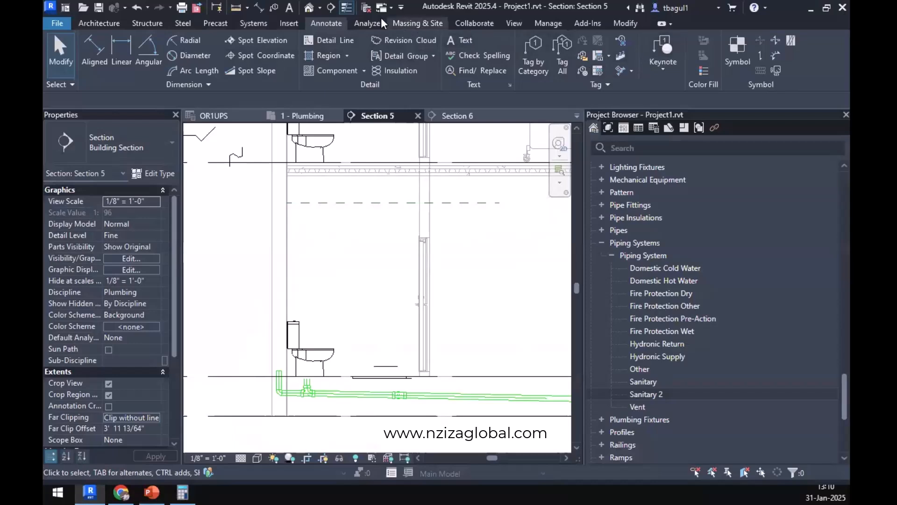
pyautogui.click(253, 23)
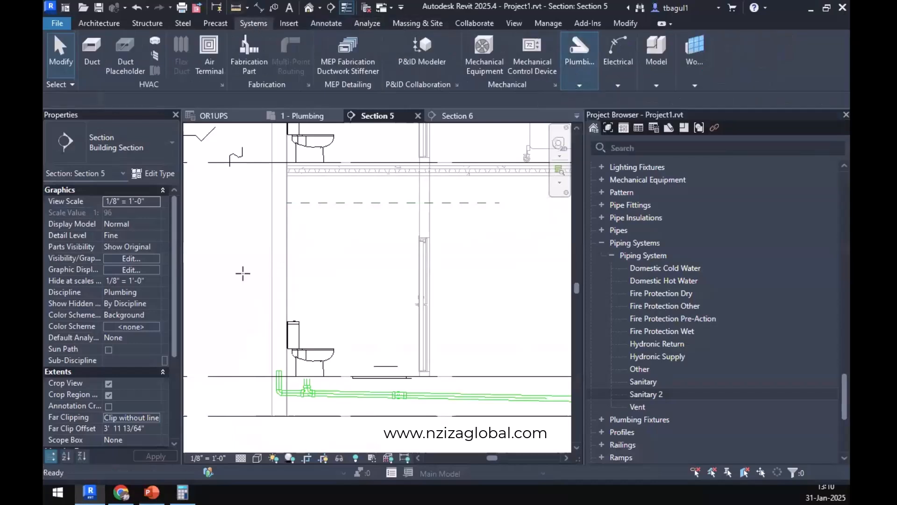
pyautogui.press('p')
pyautogui.press('i')
pyautogui.scroll(-1, 131, 379)
pyautogui.click(155, 383)
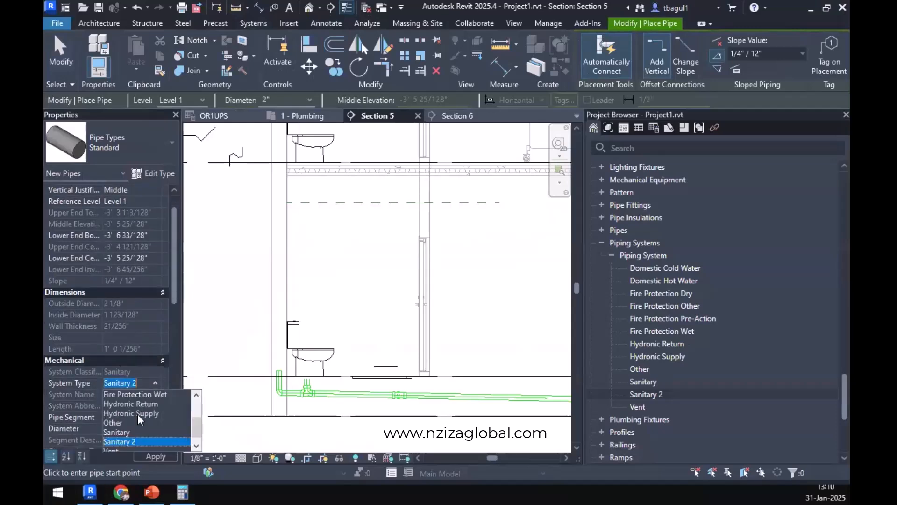
pyautogui.scroll(3, 139, 418)
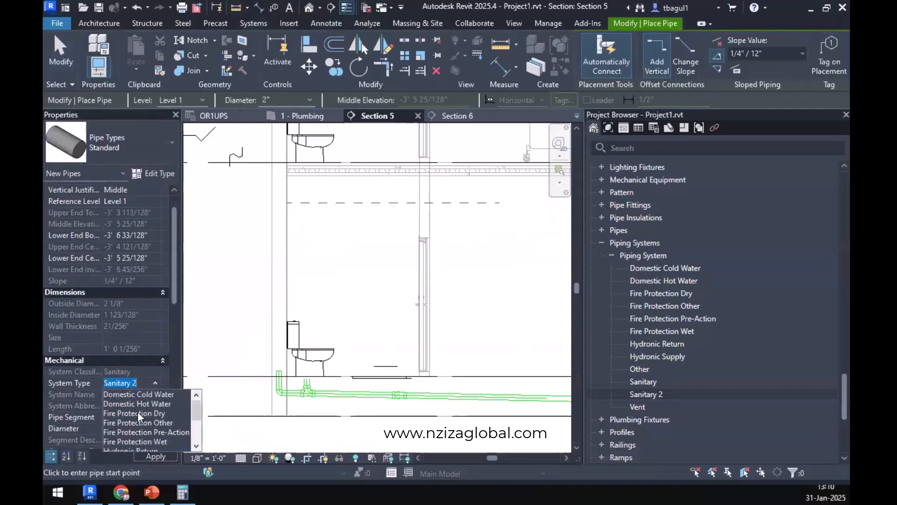
pyautogui.click(140, 394)
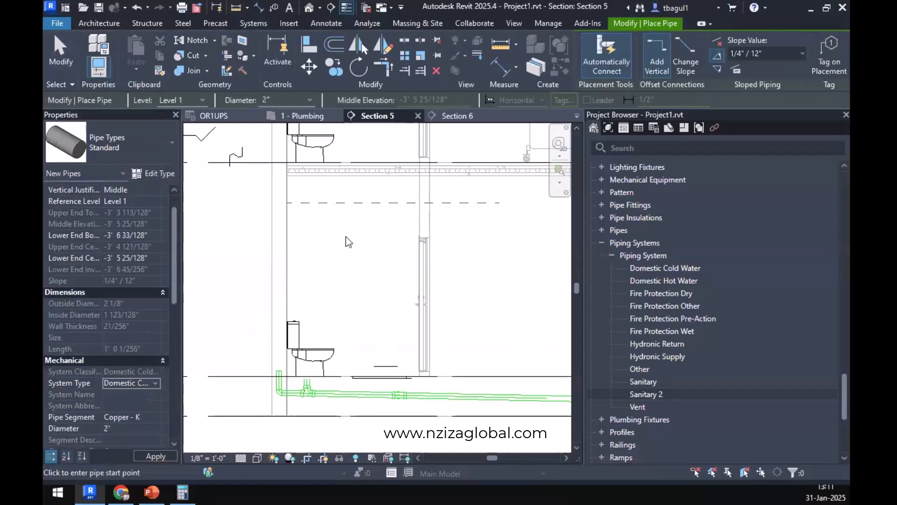
pyautogui.click(309, 100)
pyautogui.click(283, 143)
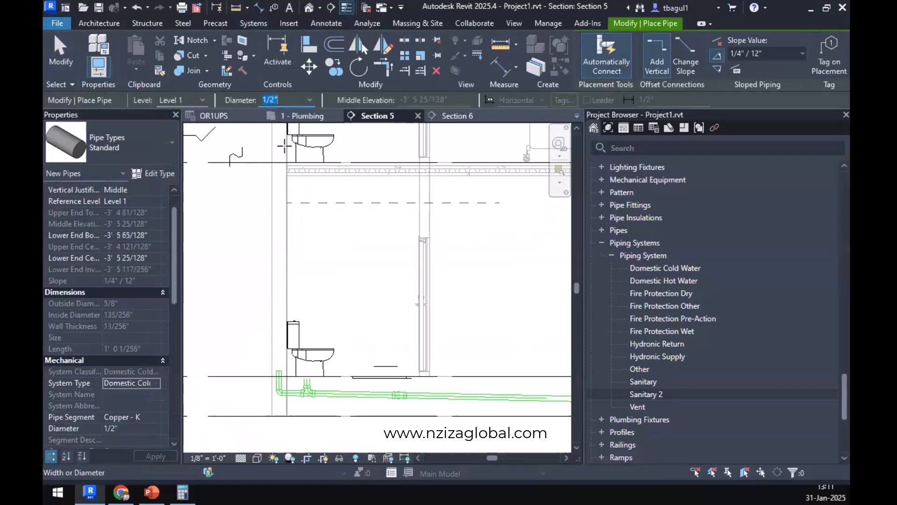
# Draw the pipe from behind the Level 1 water closet up inside the wall, followed by an unsloped horizontal run about 12' long below the floor above.
pyautogui.scroll(2, 275, 306)
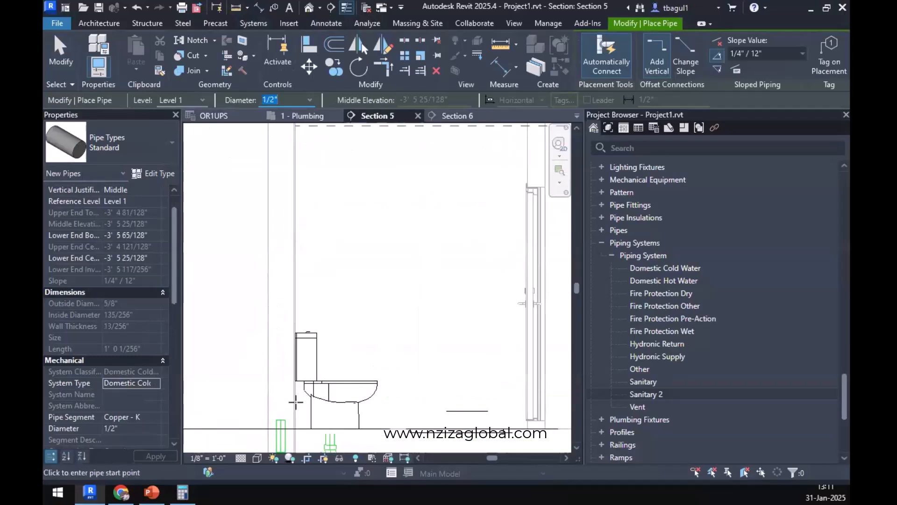
pyautogui.click(296, 401)
pyautogui.scroll(-3, 279, 402)
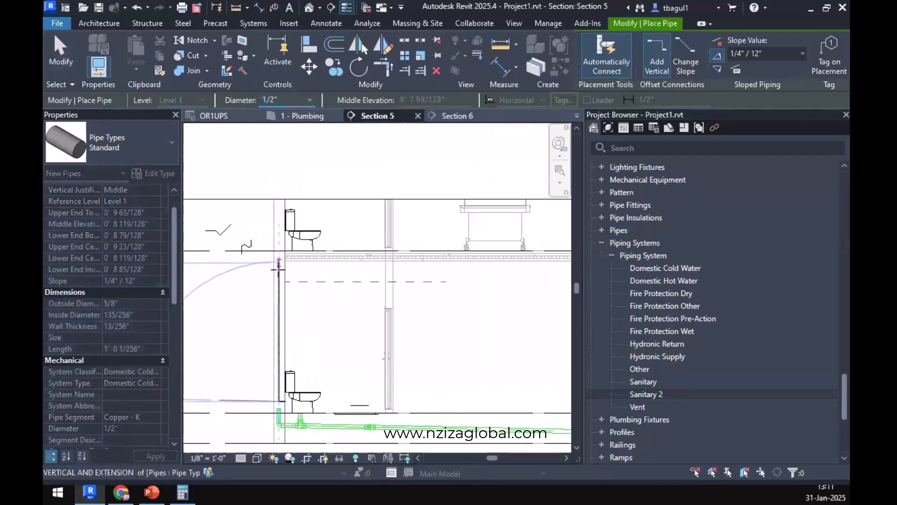
pyautogui.click(280, 270)
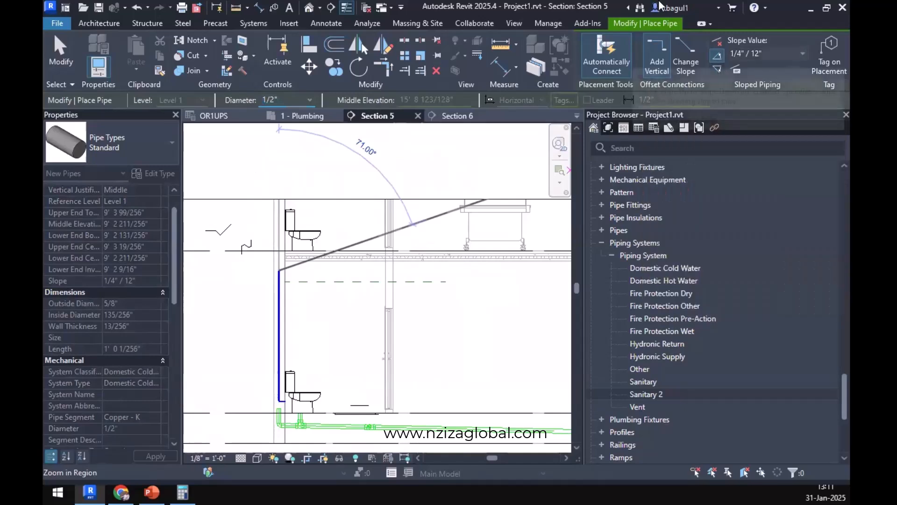
pyautogui.click(718, 41)
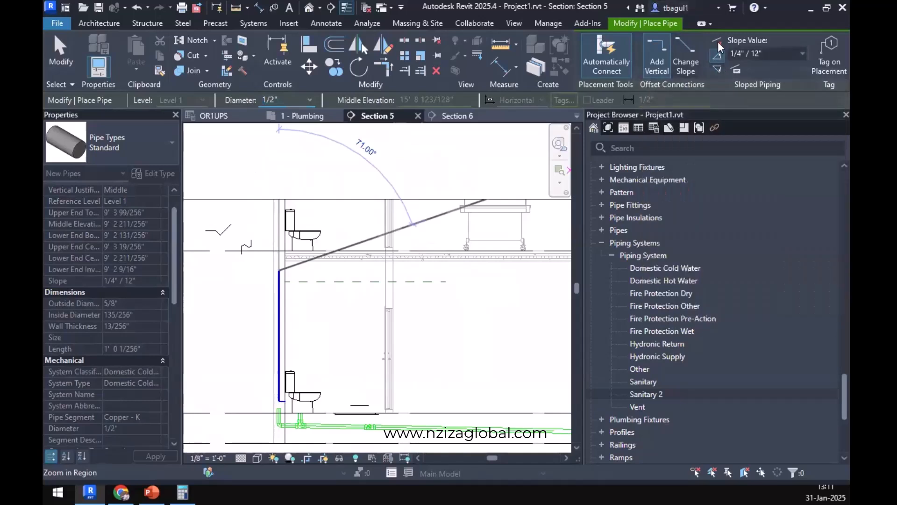
pyautogui.click(463, 273)
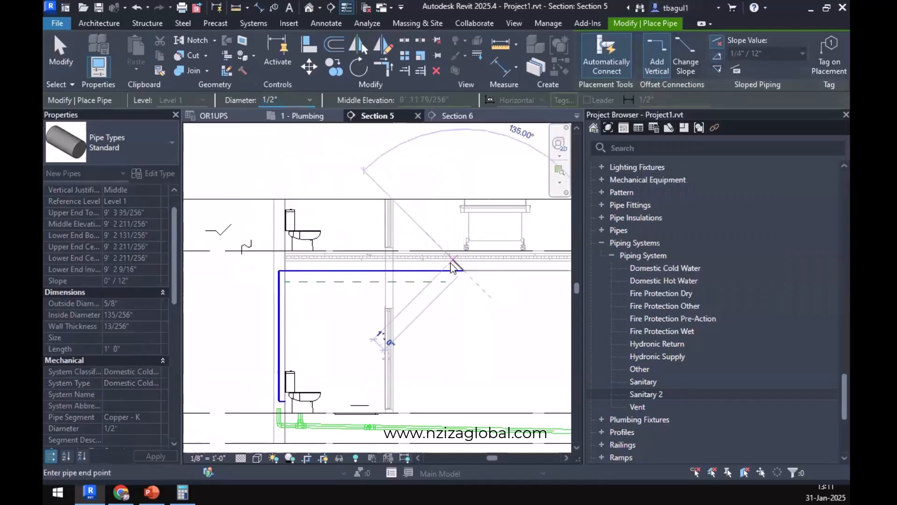
pyautogui.press('Escape')
pyautogui.press('Escape')
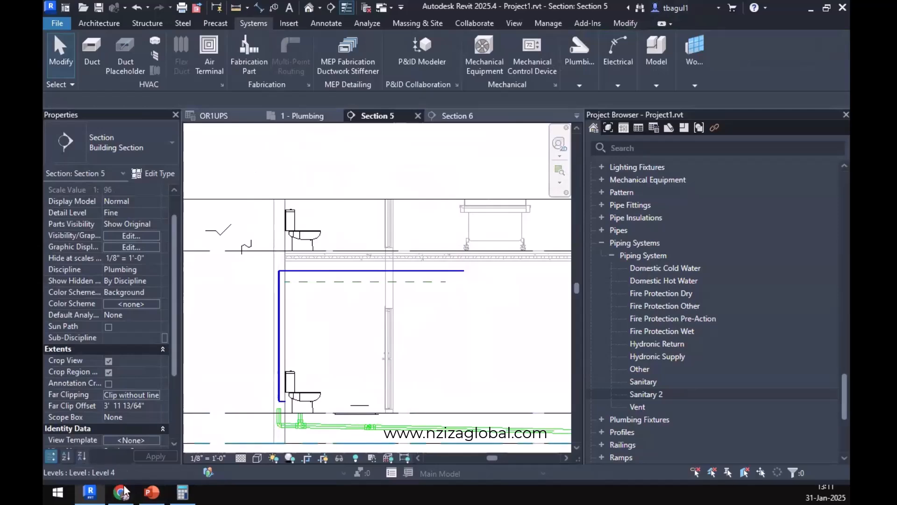
# Switch to Chrome and check the lavatory's minimum branch pipe size and fixture units in the WSFU table.
pyautogui.click(121, 435)
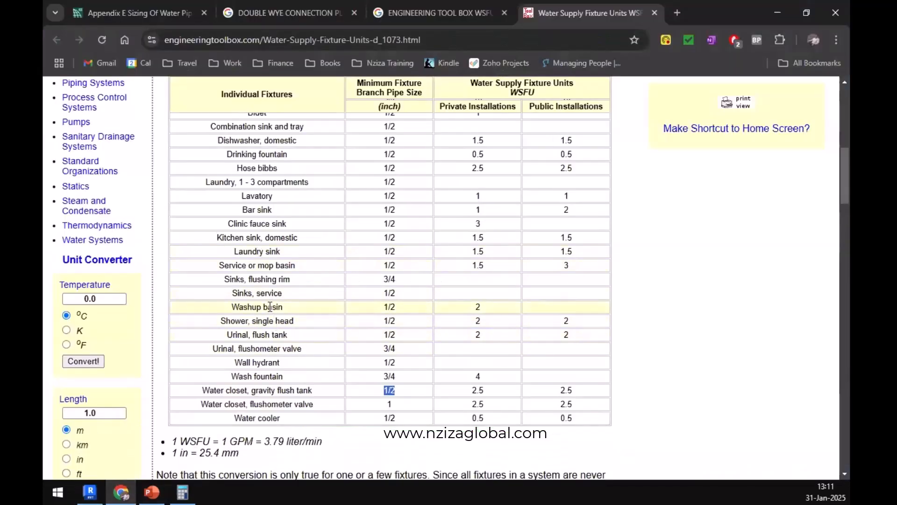
pyautogui.scroll(3, 270, 307)
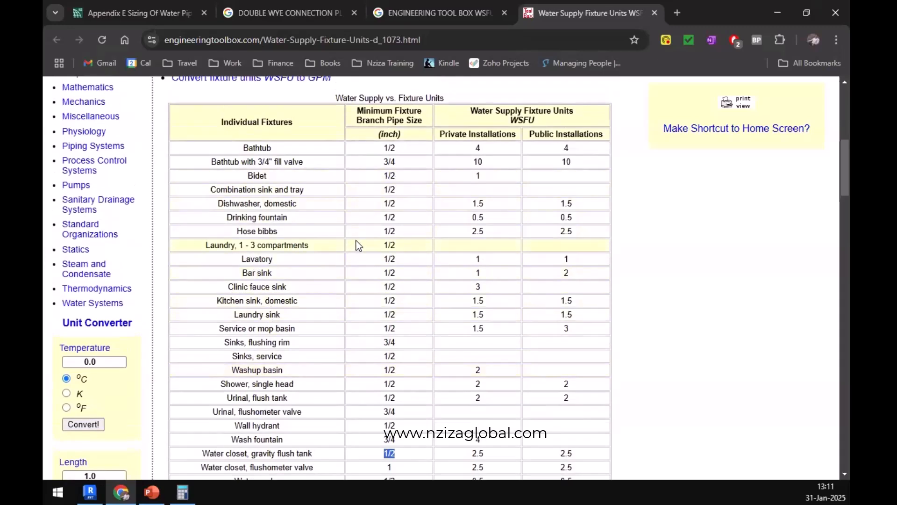
pyautogui.scroll(-3, 360, 250)
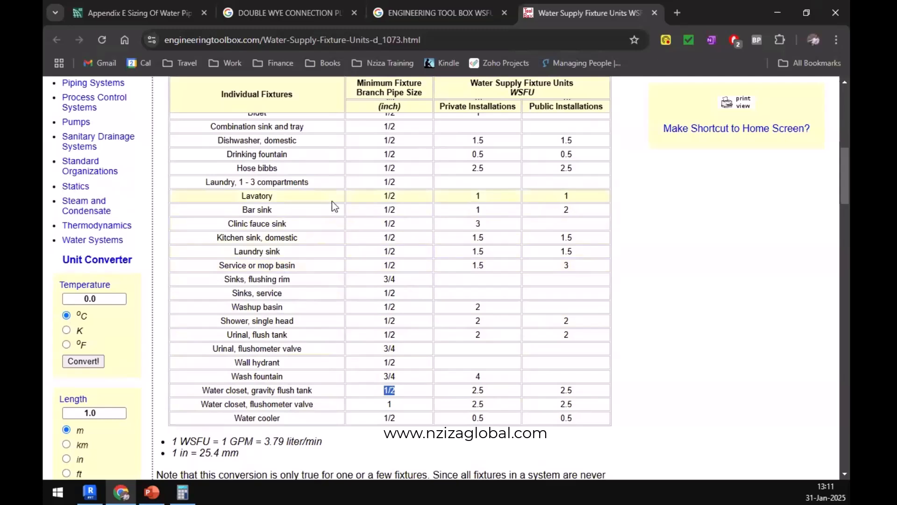
pyautogui.click(396, 202)
# Return to Revit's 1 - Plumbing plan, move the Section 6 line to the ward toilet room just below the lavatory, and open its section view.
pyautogui.click(778, 12)
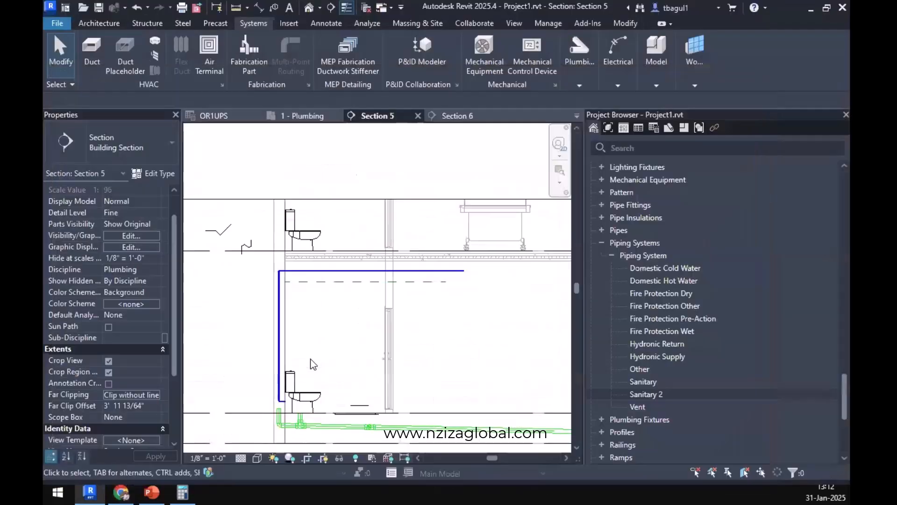
pyautogui.click(305, 116)
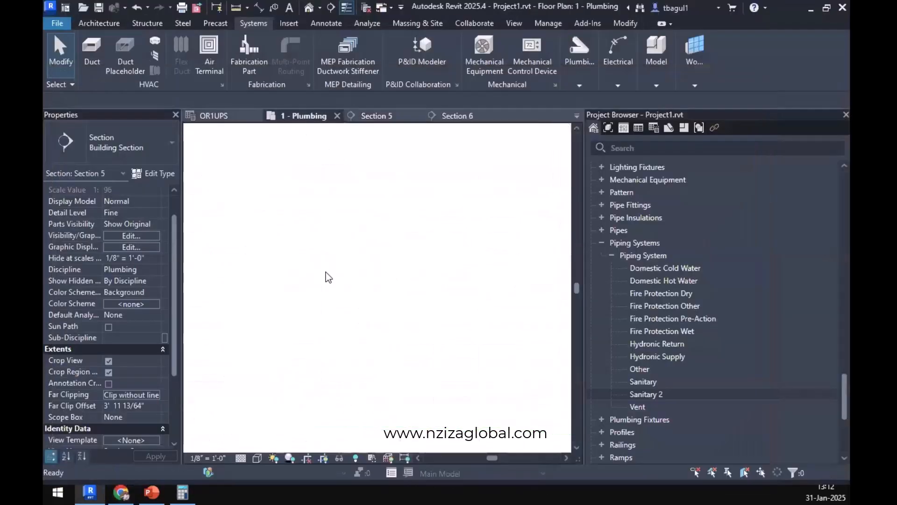
pyautogui.moveTo(516, 294); pyautogui.dragTo(435, 304, button='middle')
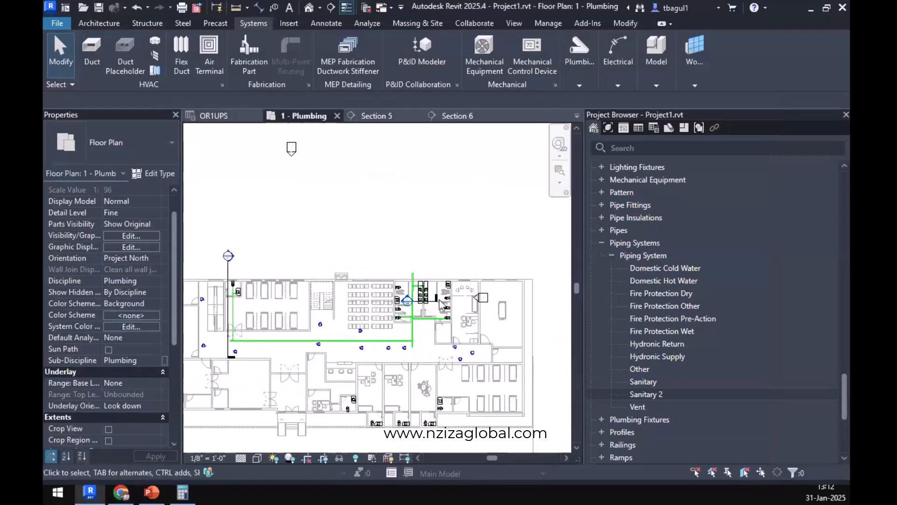
pyautogui.click(430, 305)
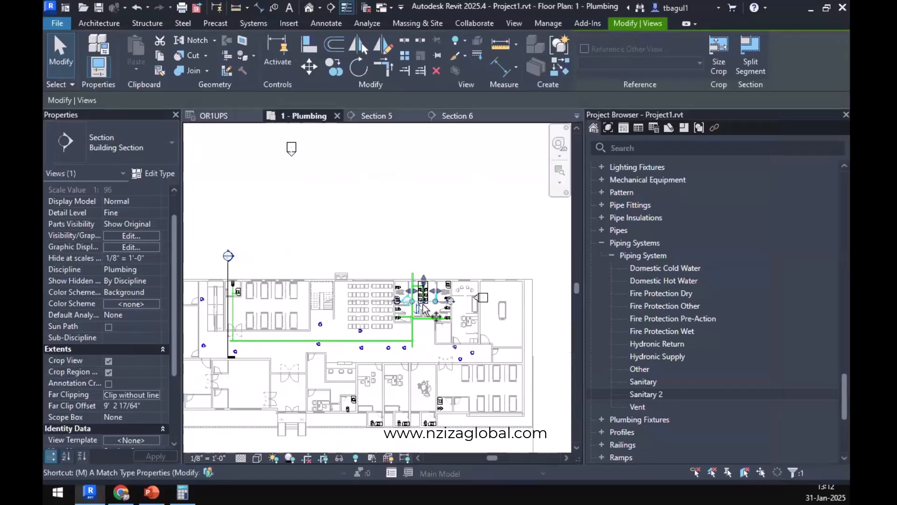
pyautogui.press('v')
pyautogui.click(408, 300)
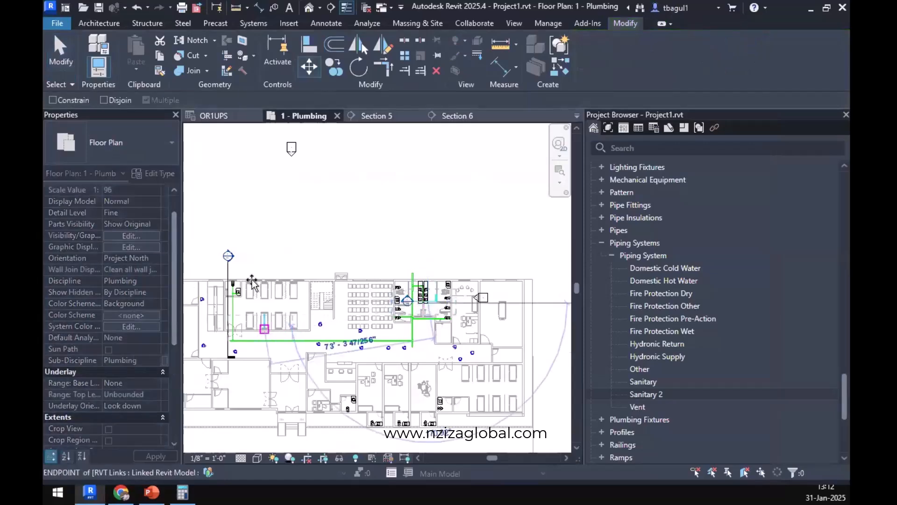
pyautogui.scroll(6, 252, 283)
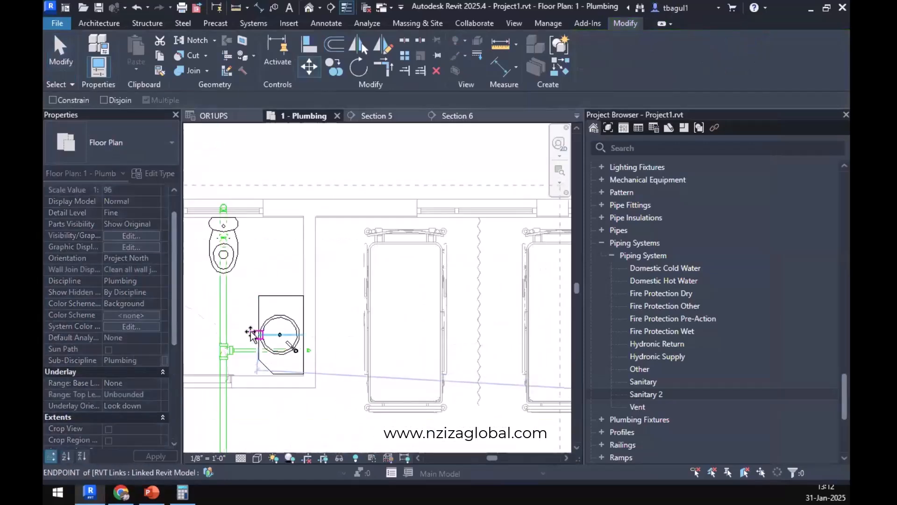
pyautogui.click(251, 333)
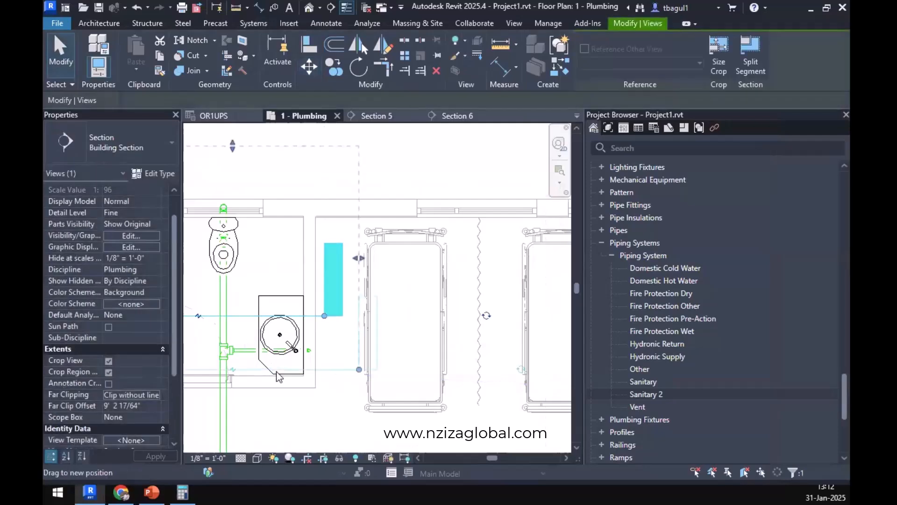
pyautogui.moveTo(276, 371); pyautogui.dragTo(283, 367)
pyautogui.rightClick(282, 365)
pyautogui.click(378, 187)
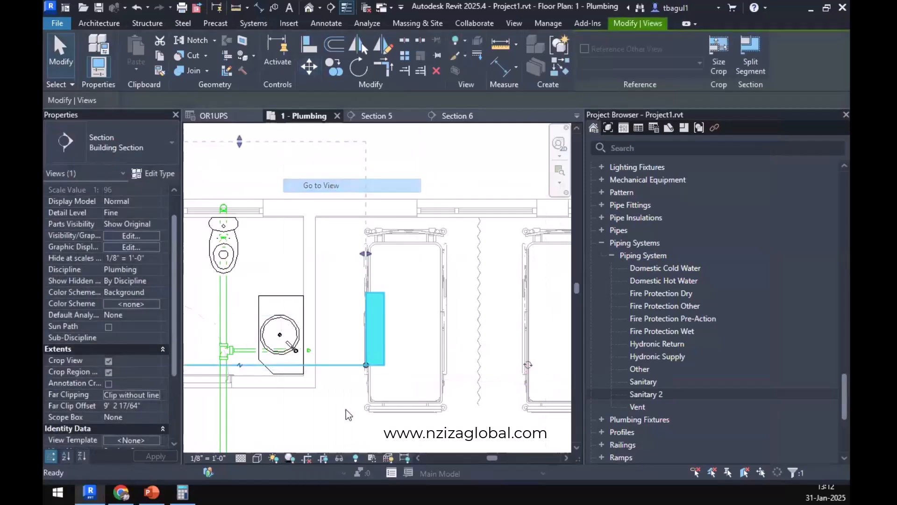
# Examine the cold water riser beside the water closet in Section 6, from its lower end to its connection with the overhead run.
pyautogui.scroll(5, 475, 290)
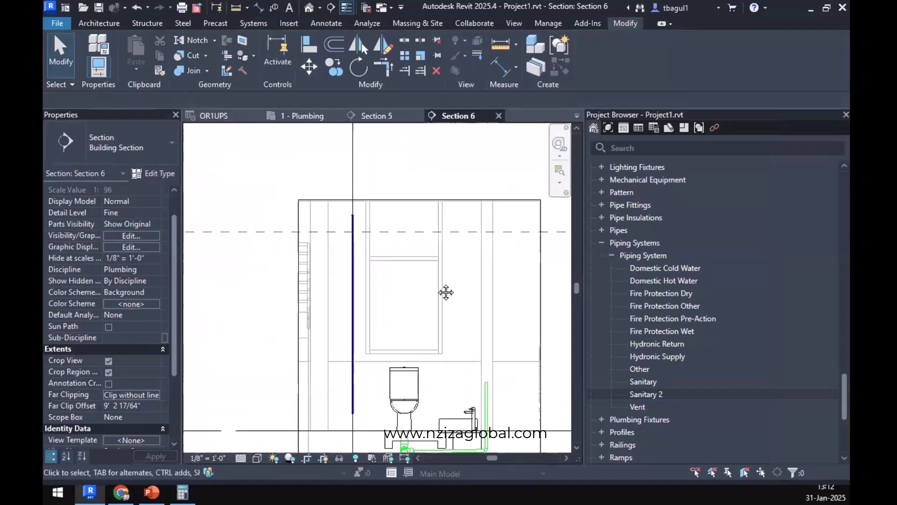
pyautogui.scroll(5, 335, 255)
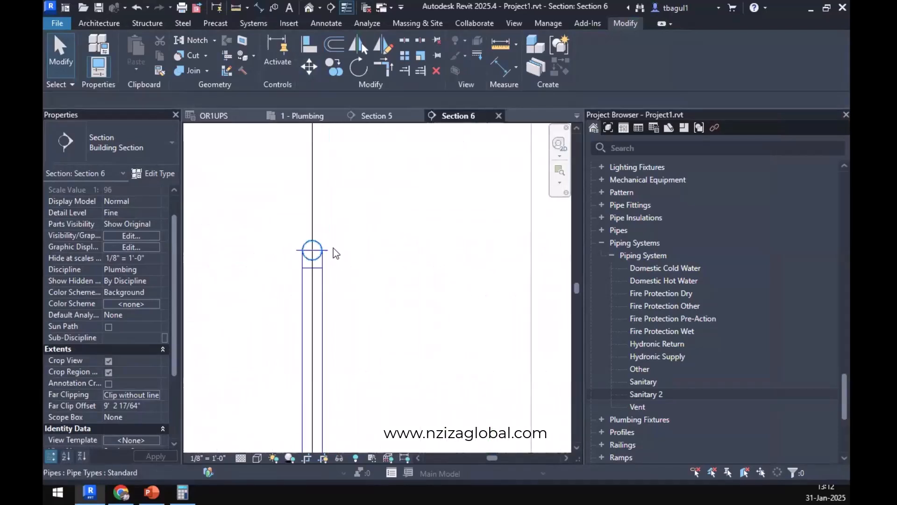
pyautogui.click(322, 247)
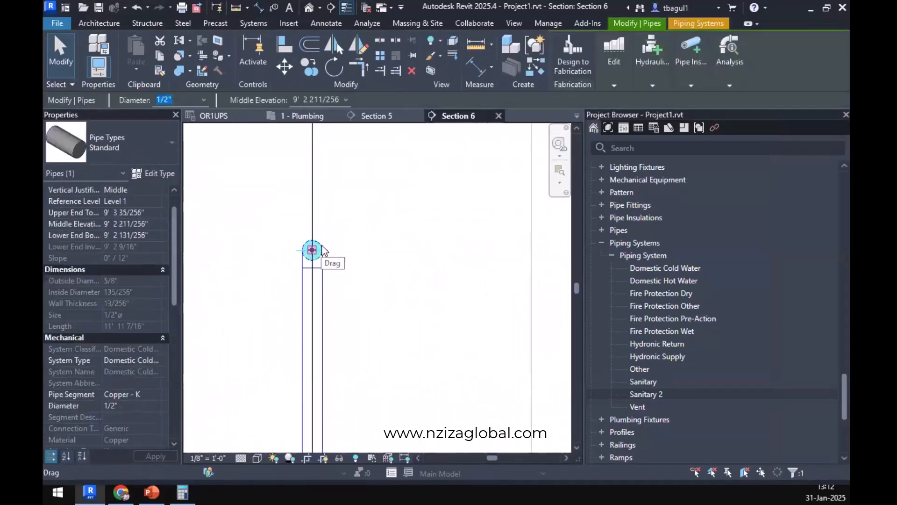
pyautogui.scroll(-5, 339, 386)
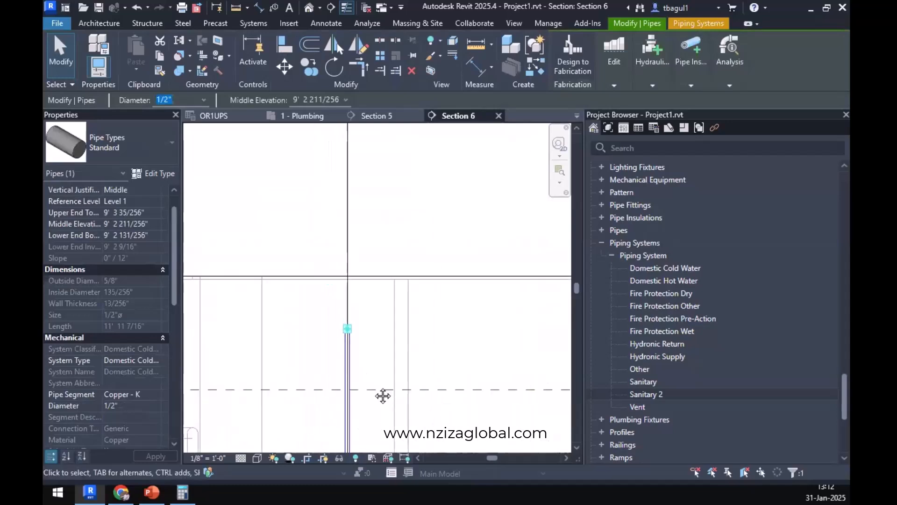
pyautogui.moveTo(386, 443); pyautogui.dragTo(403, 347, button='middle')
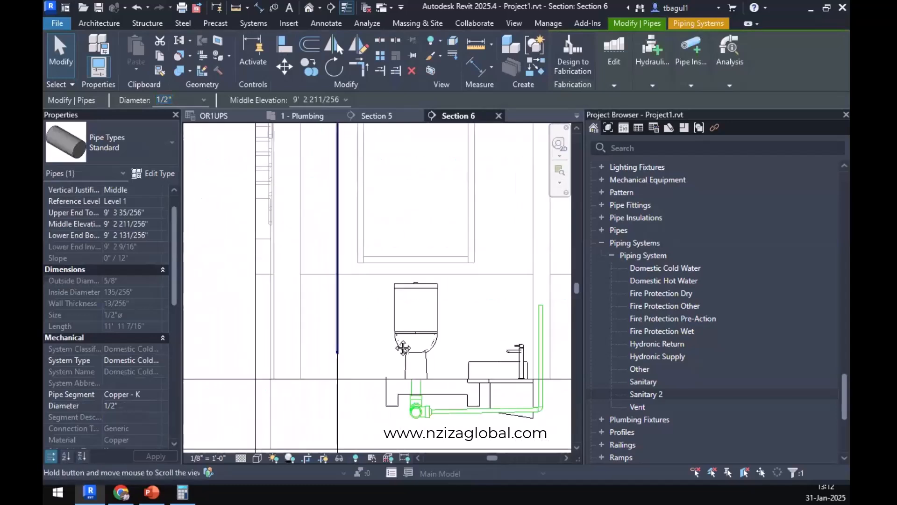
pyautogui.click(338, 346)
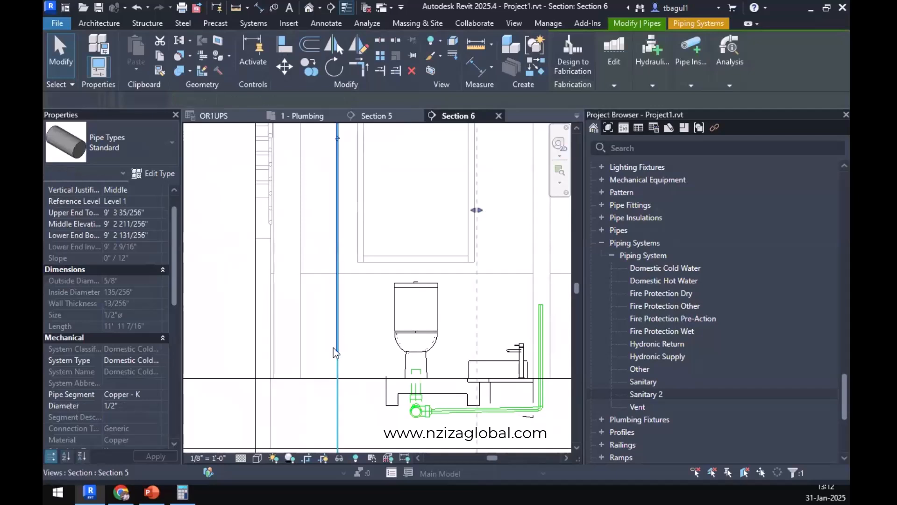
pyautogui.click(333, 349)
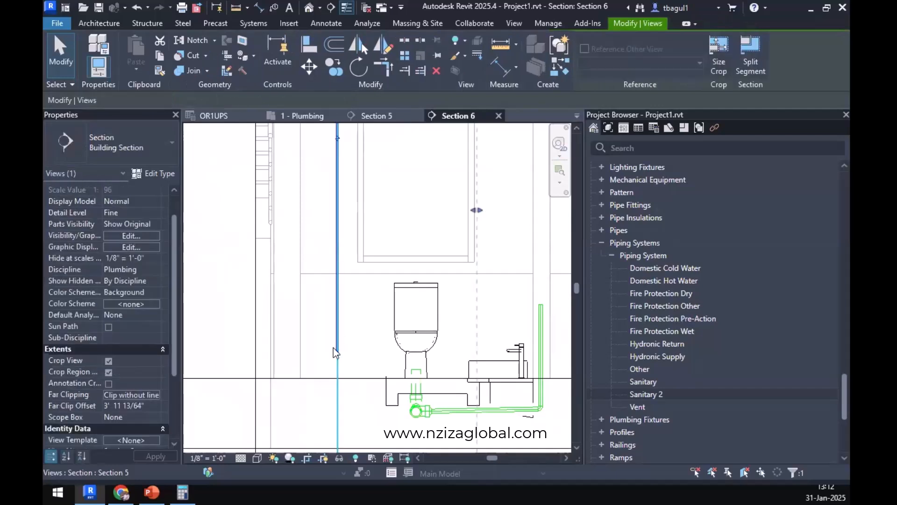
pyautogui.scroll(4, 334, 348)
pyautogui.scroll(-1, 354, 343)
pyautogui.scroll(-6, 354, 348)
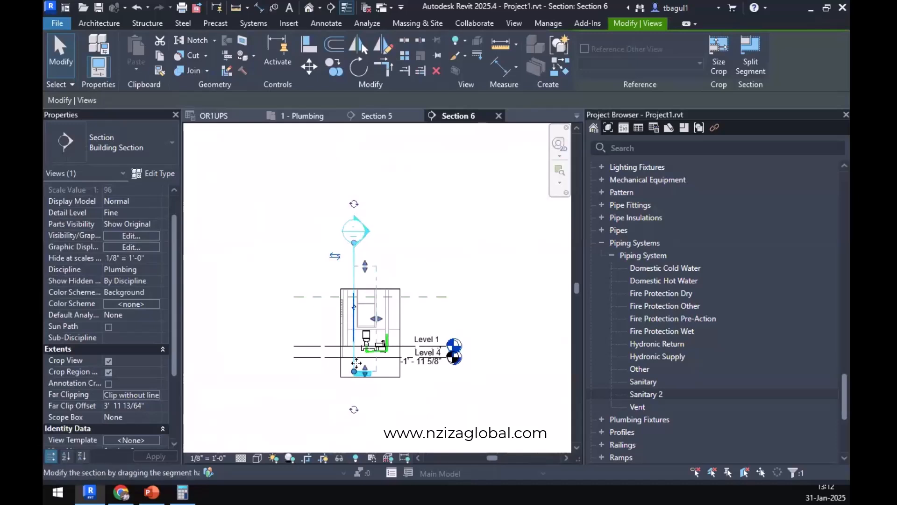
pyautogui.scroll(1, 359, 347)
pyautogui.scroll(5, 358, 343)
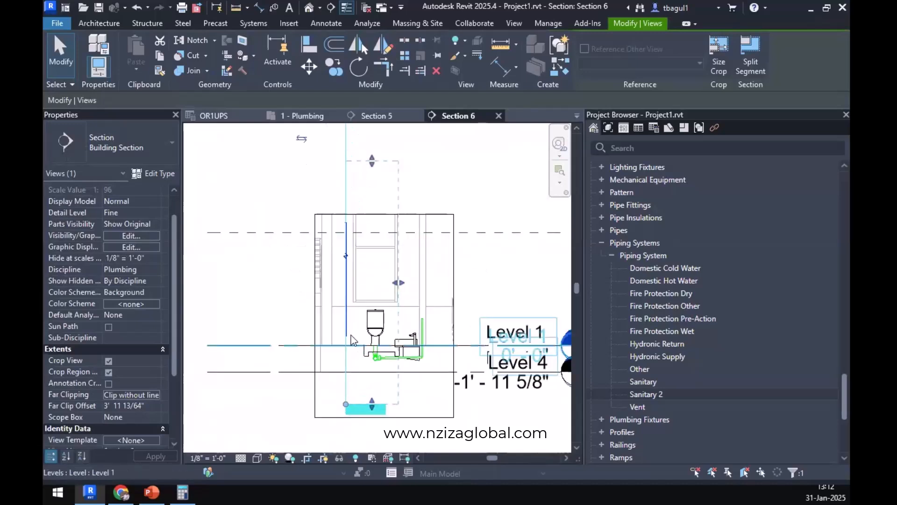
pyautogui.scroll(-2, 346, 352)
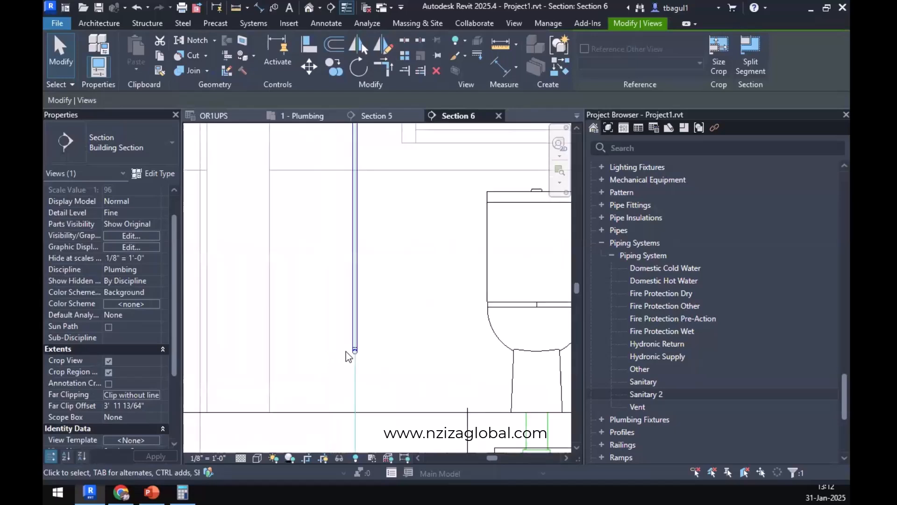
pyautogui.scroll(-2, 346, 351)
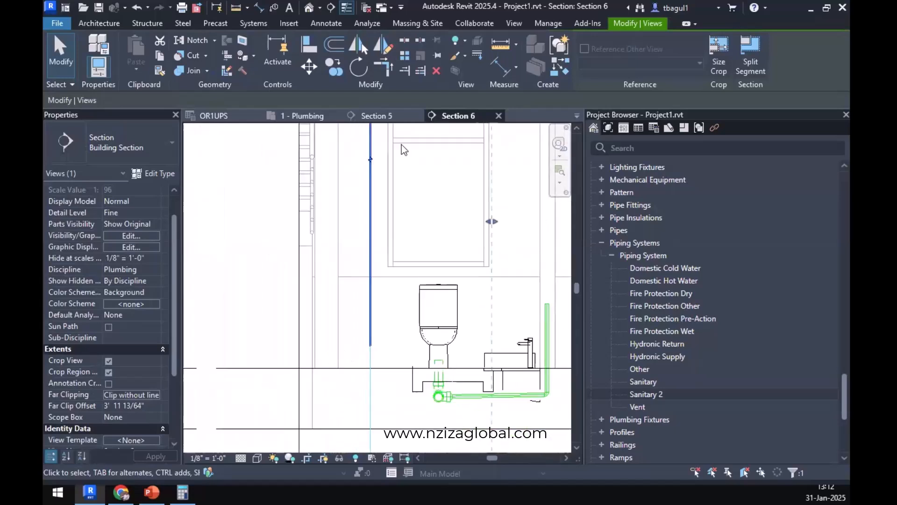
pyautogui.moveTo(367, 295); pyautogui.dragTo(342, 408, button='middle')
pyautogui.moveTo(330, 306); pyautogui.dragTo(349, 146, button='middle')
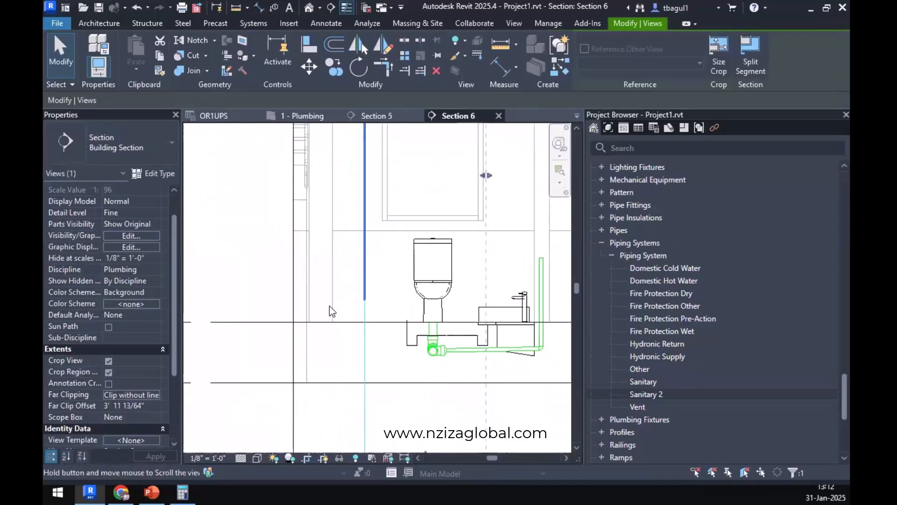
# Delete the short pipe at the foot of the cold water riser and rotate the remaining elbow to face the water closet.
pyautogui.scroll(5, 364, 301)
pyautogui.click(331, 293)
pyautogui.press('Delete')
pyautogui.click(330, 293)
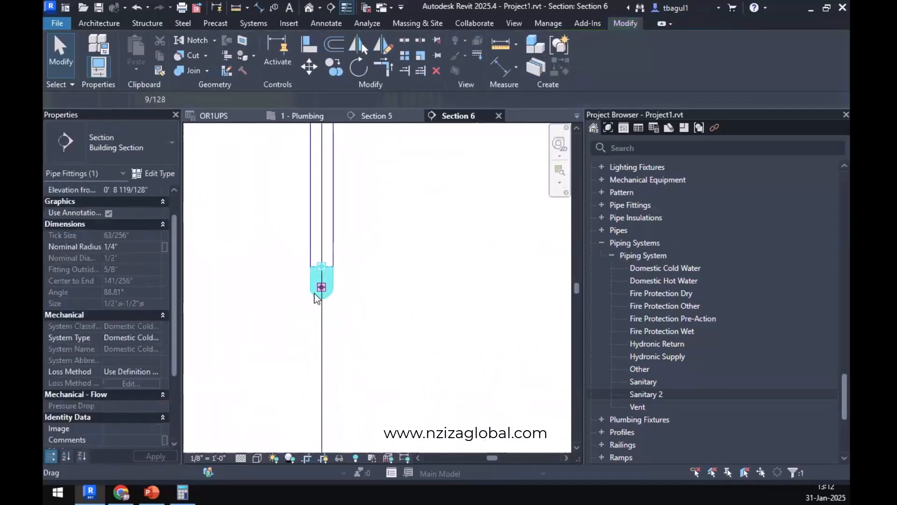
pyautogui.scroll(-5, 316, 297)
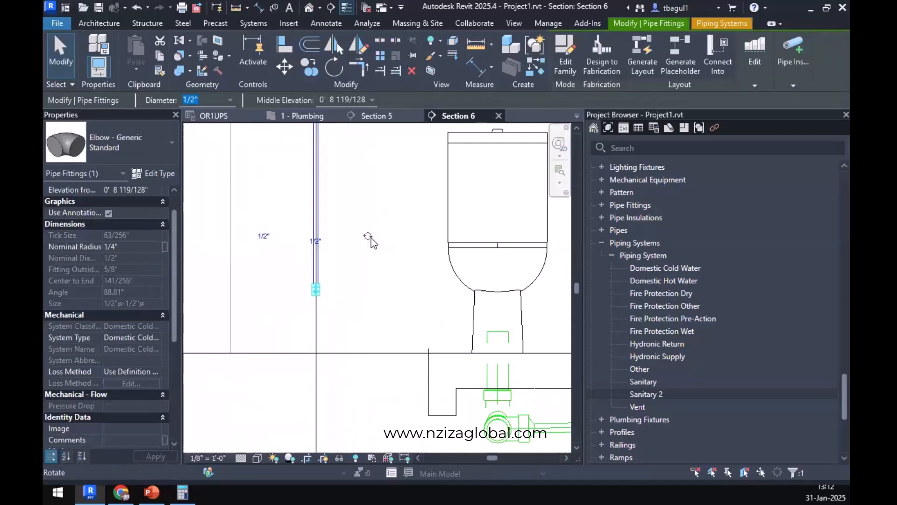
pyautogui.scroll(4, 358, 257)
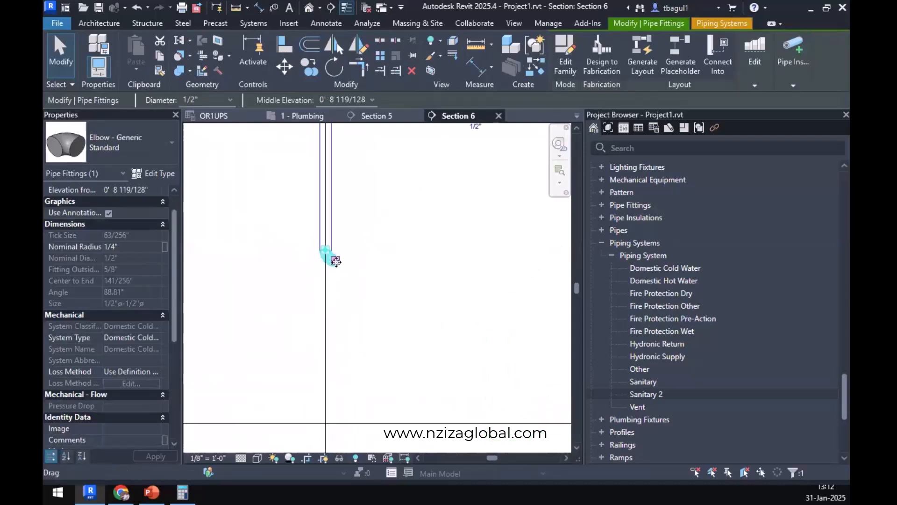
# Draw a horizontal 1/2" pipe from the riser's bottom elbow toward the water closet, ending just short of the fixture.
pyautogui.rightClick(336, 261)
pyautogui.click(371, 164)
pyautogui.scroll(-2, 504, 286)
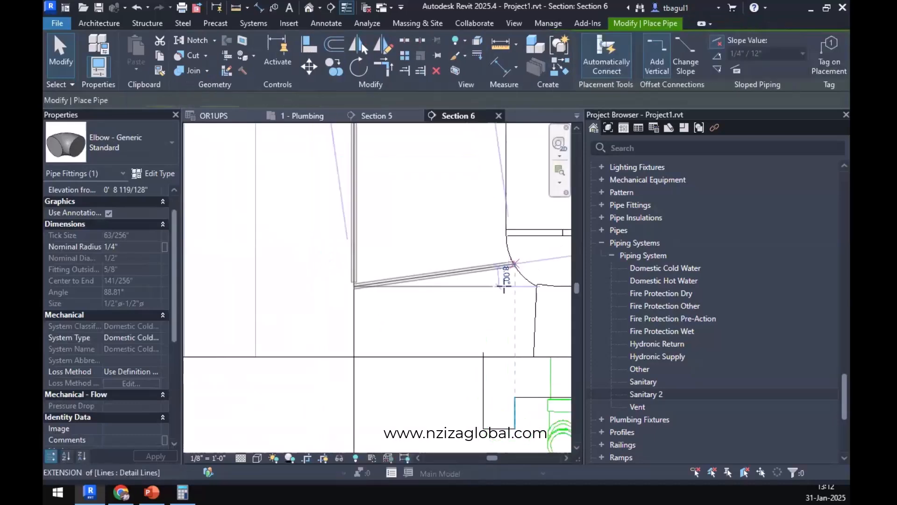
pyautogui.click(491, 286)
pyautogui.press('Escape')
pyautogui.press('Escape')
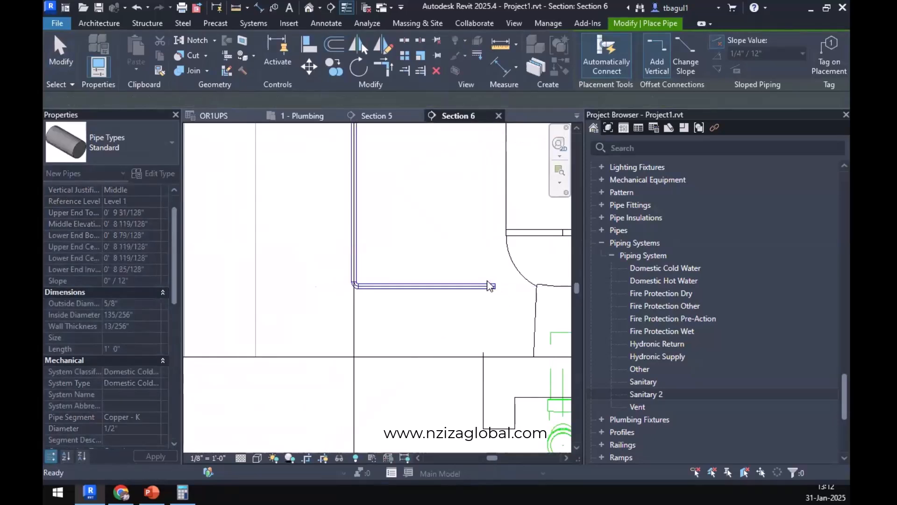
# Draw a vertical 1/2" cold water pipe about 6'-8" high inside the wall behind the lavatory, in line with its green pipe below.
pyautogui.scroll(-2, 470, 281)
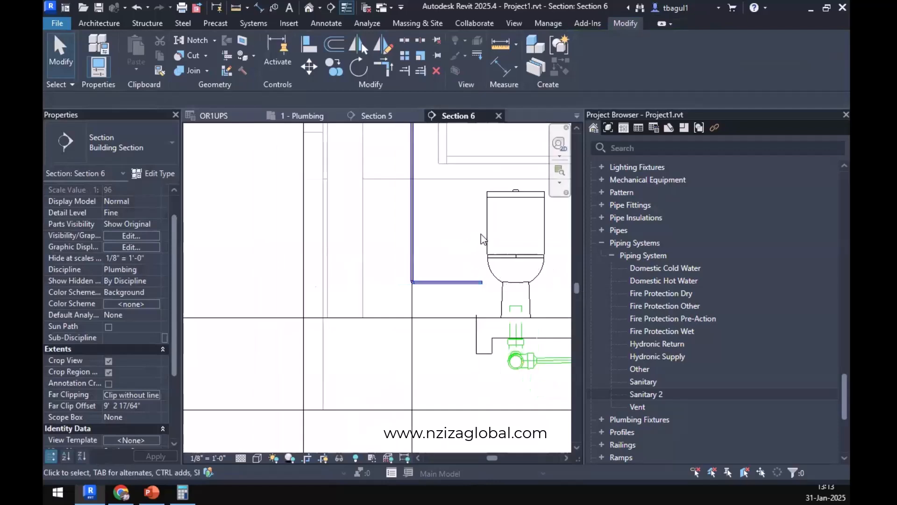
pyautogui.scroll(-4, 468, 277)
pyautogui.moveTo(461, 308); pyautogui.dragTo(424, 358, button='middle')
pyautogui.scroll(2, 462, 244)
pyautogui.moveTo(492, 248); pyautogui.dragTo(484, 292, button='middle')
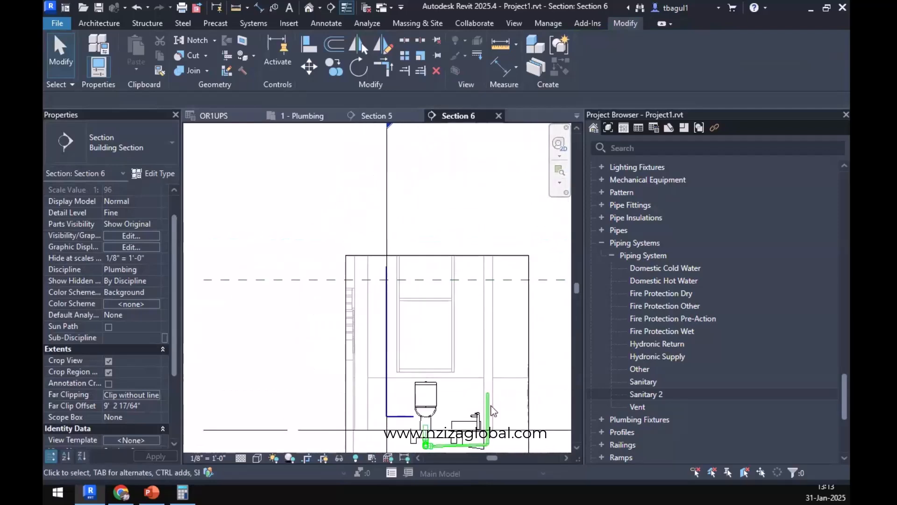
pyautogui.scroll(3, 487, 387)
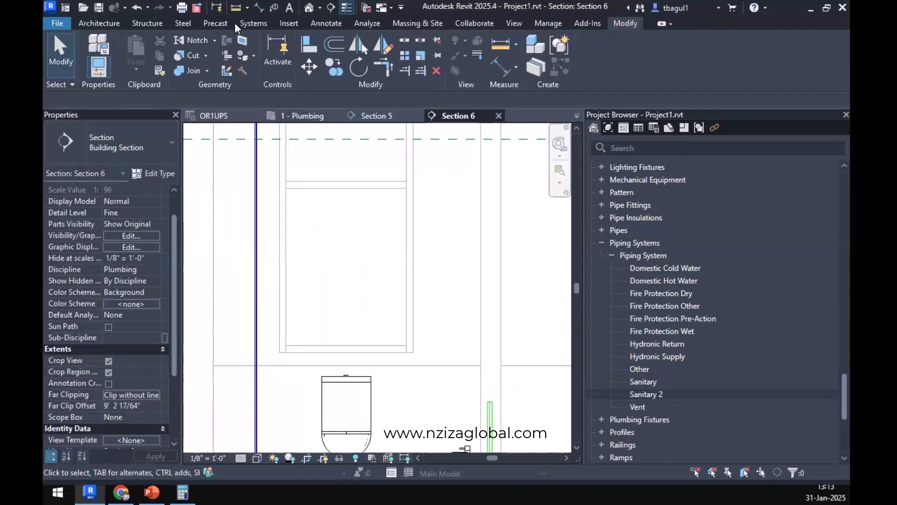
pyautogui.click(258, 25)
pyautogui.click(579, 65)
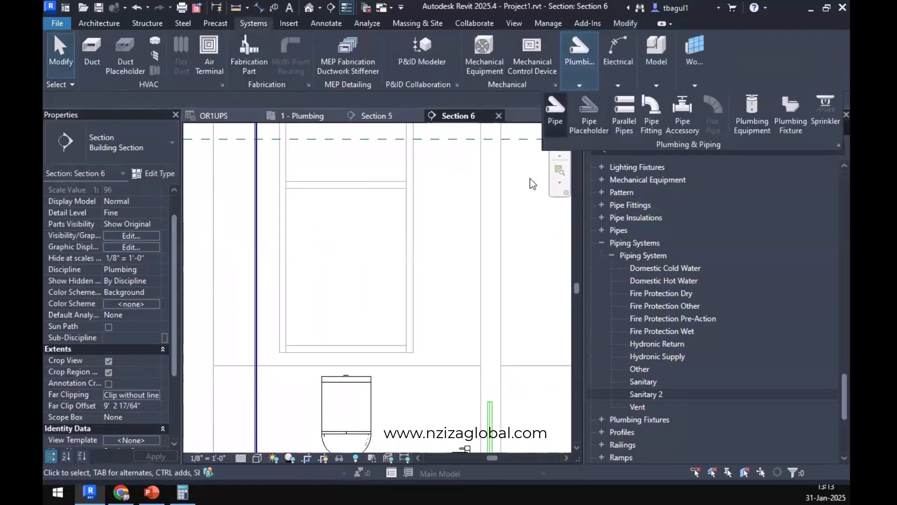
pyautogui.click(555, 115)
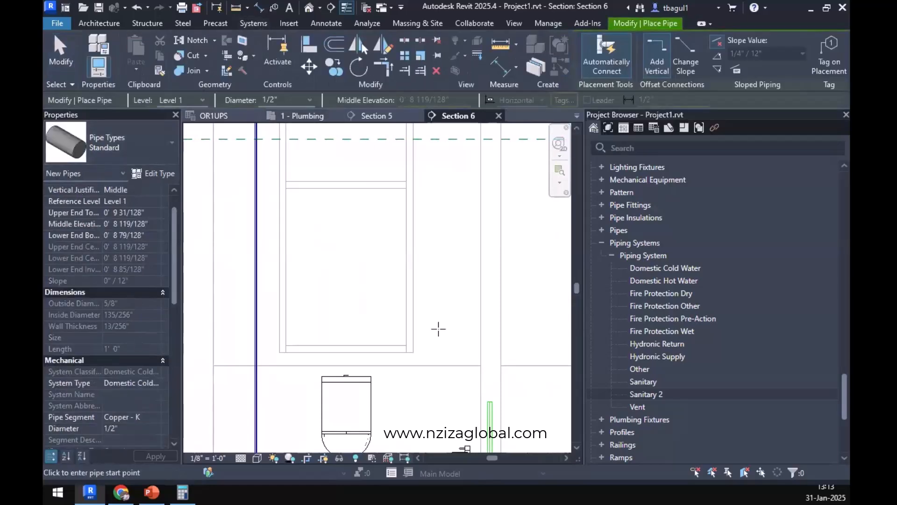
pyautogui.click(491, 379)
pyautogui.click(490, 195)
pyautogui.moveTo(490, 350); pyautogui.dragTo(478, 504, button='middle')
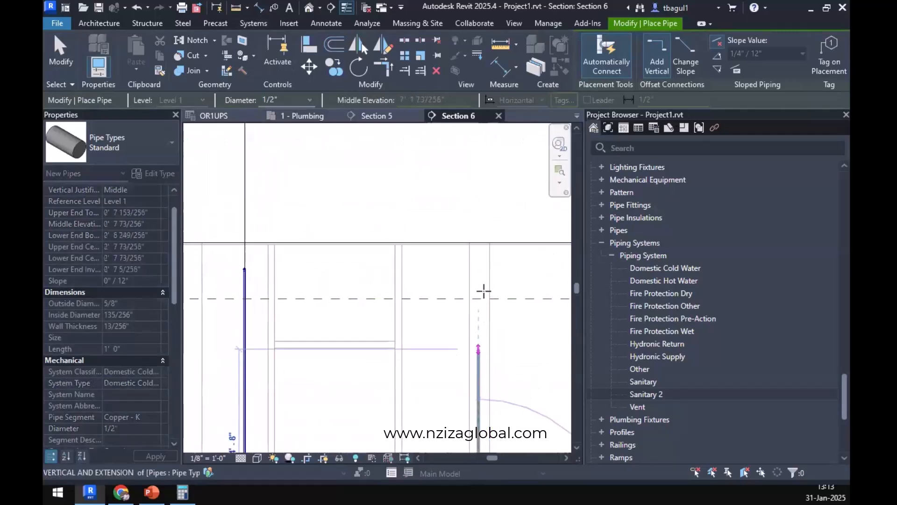
pyautogui.click(478, 269)
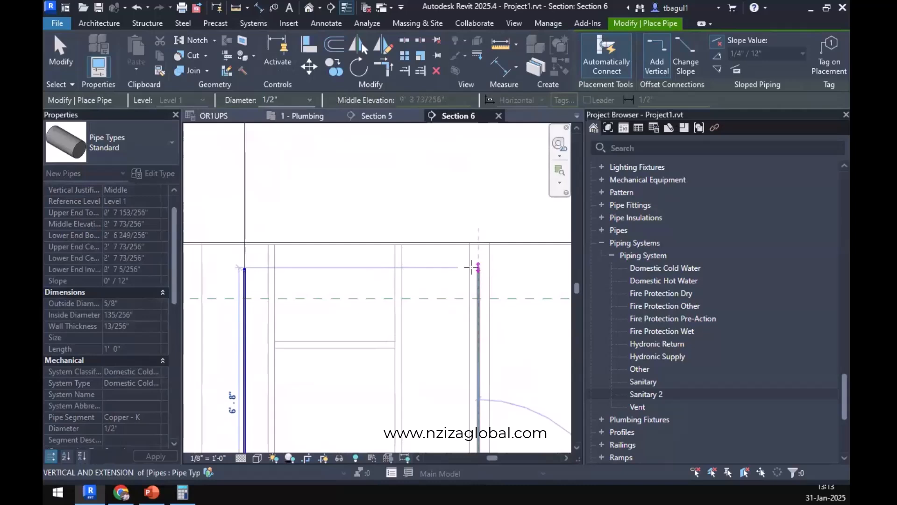
# Continue the lavatory pipe horizontally below the floor above, ending just short of the water closet riser.
pyautogui.scroll(3, 251, 266)
pyautogui.click(250, 269)
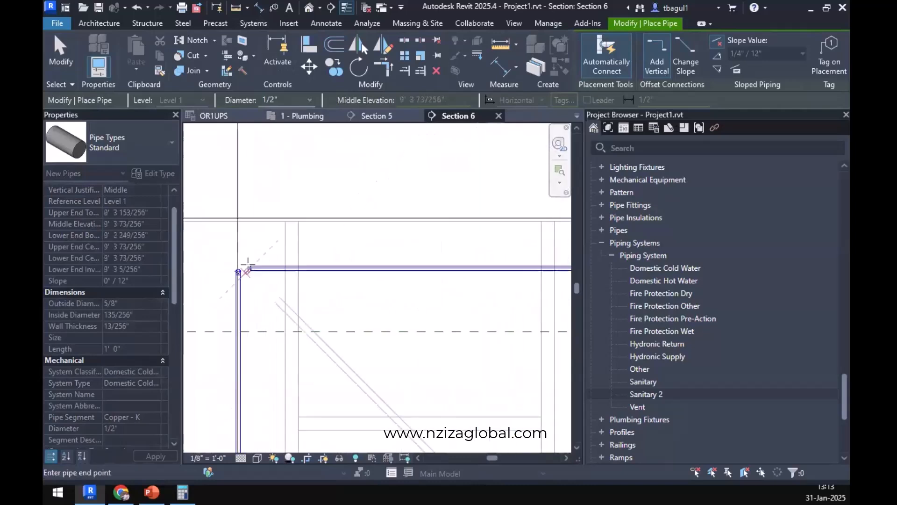
pyautogui.press('Escape')
pyautogui.press('Escape')
# Align the centerline of the lavatory's horizontal pipe with the center of the overhead cold water run above the riser.
pyautogui.scroll(3, 262, 268)
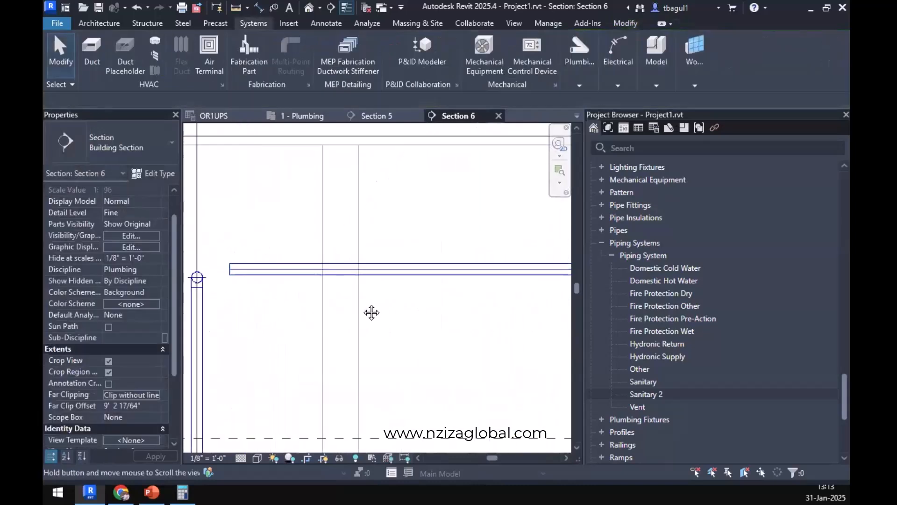
pyautogui.scroll(3, 295, 300)
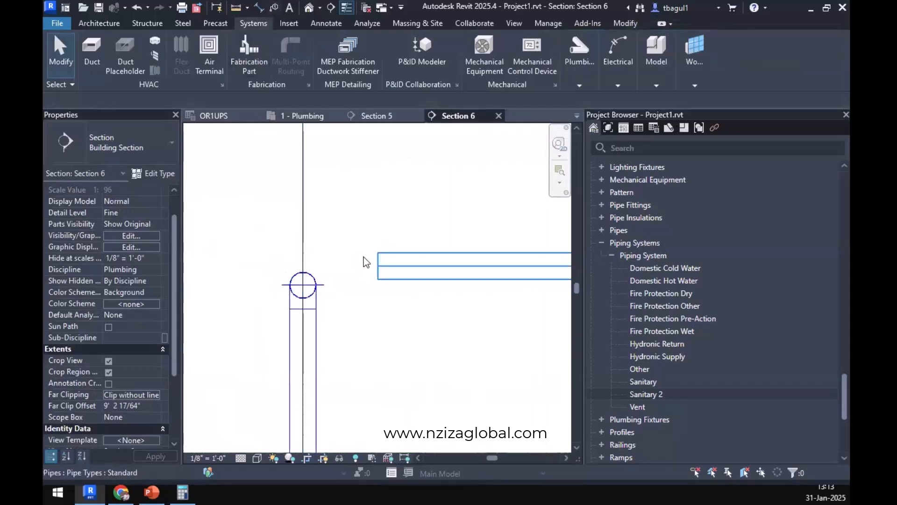
pyautogui.click(628, 24)
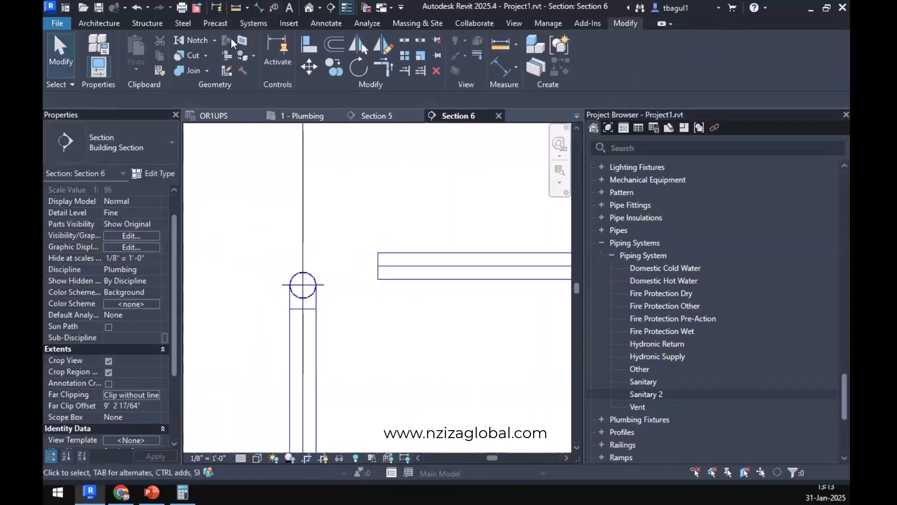
pyautogui.click(310, 47)
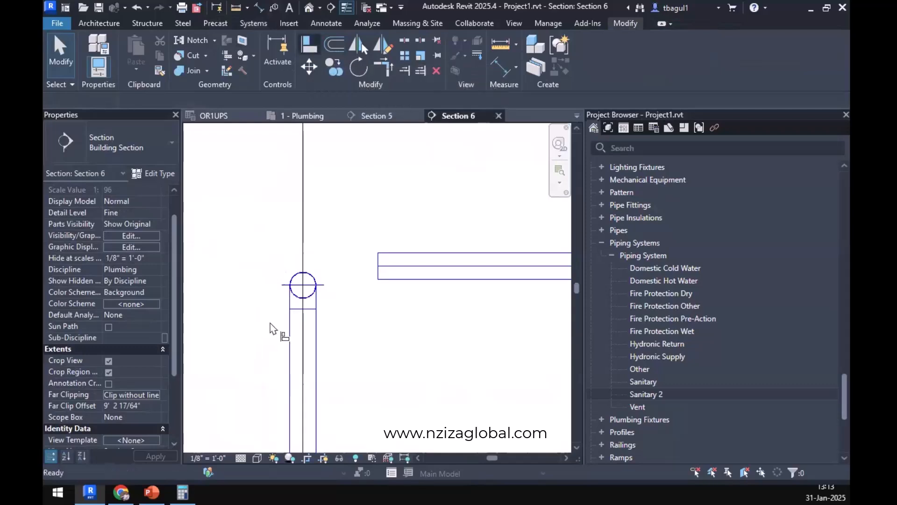
pyautogui.click(303, 285)
pyautogui.click(425, 277)
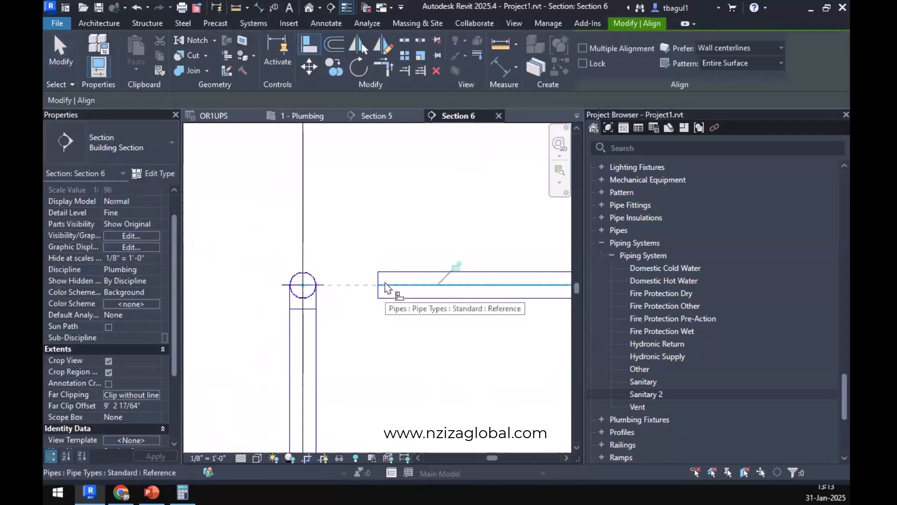
pyautogui.press('Escape')
pyautogui.press('Escape')
# In the 1 - Plumbing plan, move the Section 6 line clear of the lavatory's cold water pipe and the crossing section line clear of the overhead run.
pyautogui.click(302, 115)
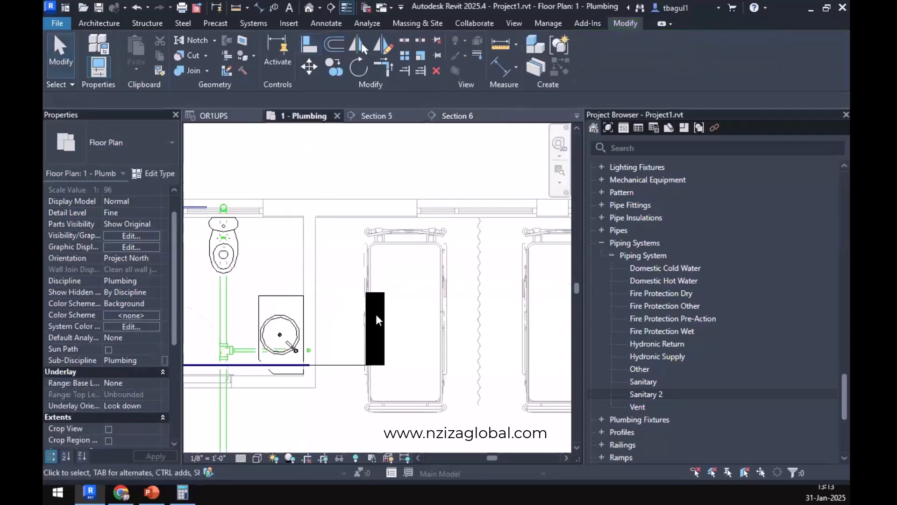
pyautogui.moveTo(293, 321); pyautogui.dragTo(450, 311, button='middle')
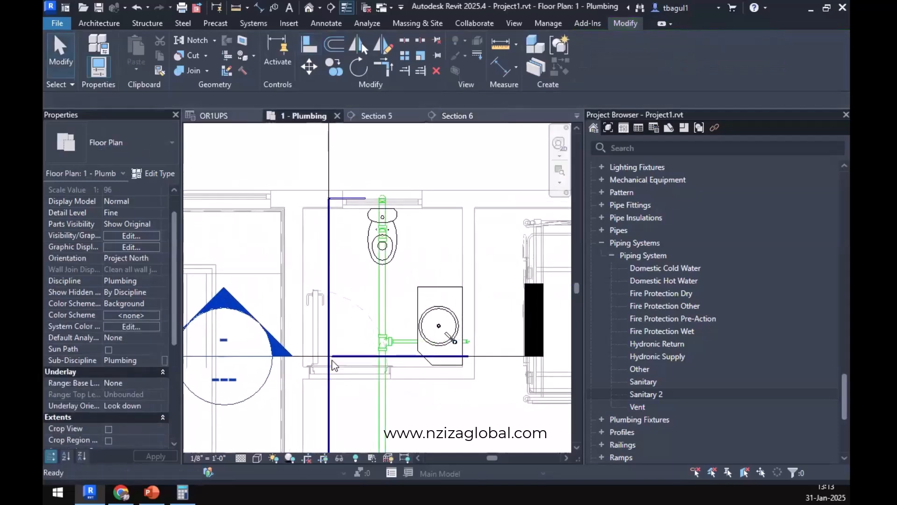
pyautogui.scroll(2, 332, 358)
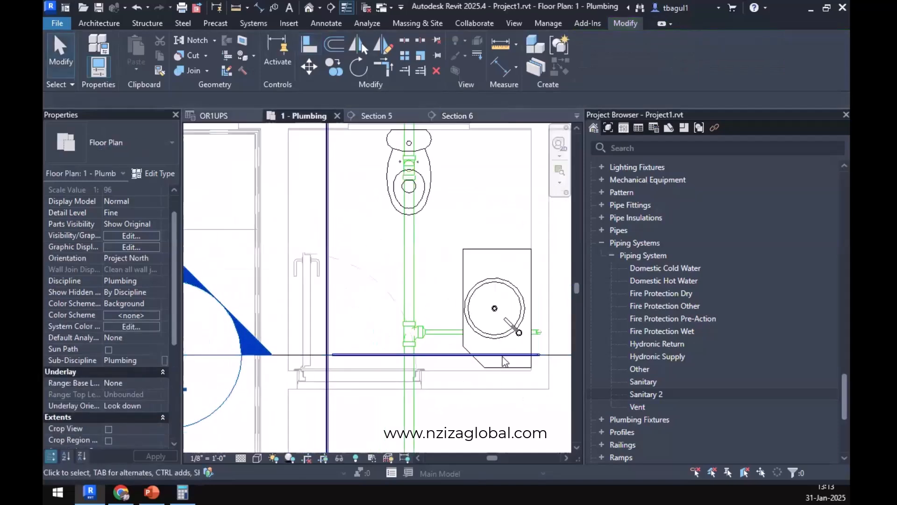
pyautogui.click(297, 355)
pyautogui.scroll(4, 330, 348)
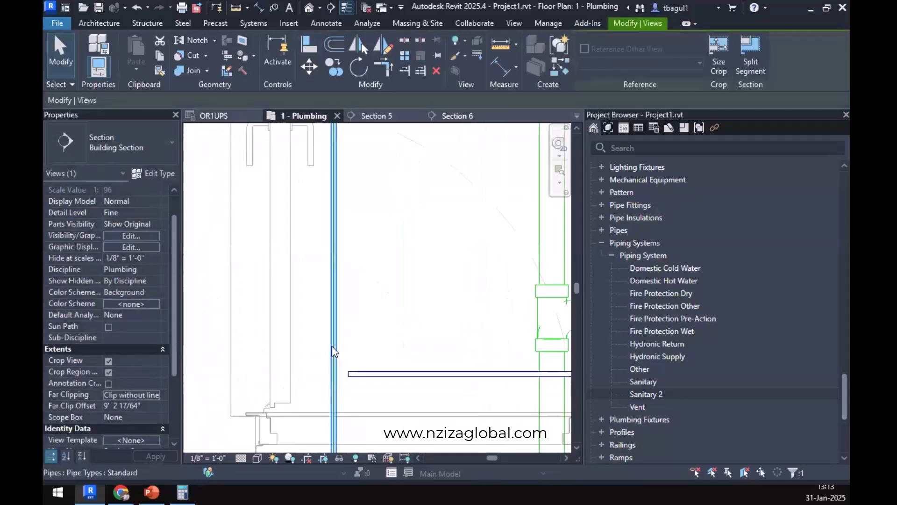
pyautogui.click(333, 360)
pyautogui.scroll(-4, 332, 361)
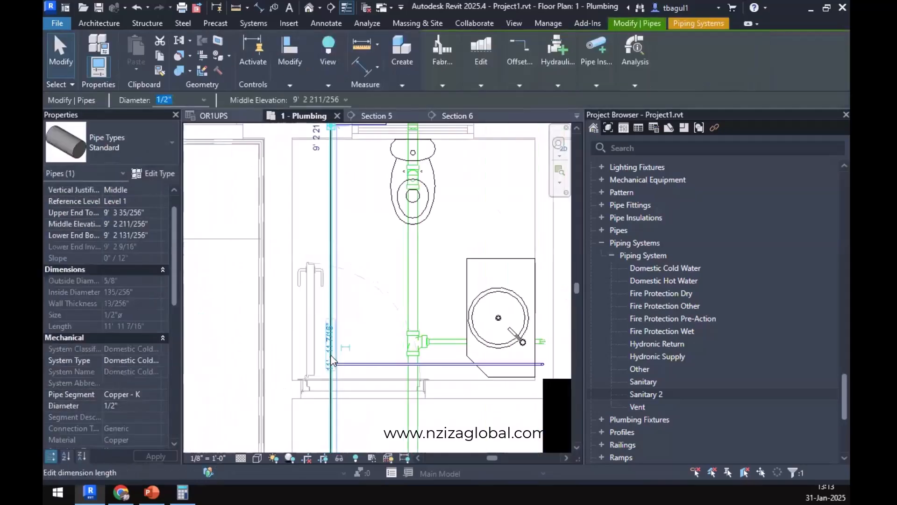
pyautogui.click(328, 200)
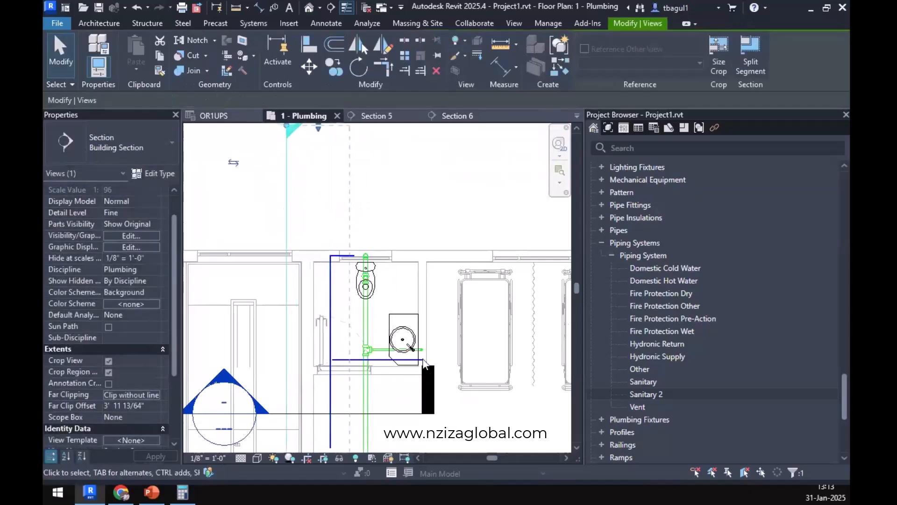
# Align the centerline of the lavatory's green sanitary branch with the sink's center reference line.
pyautogui.scroll(4, 402, 356)
pyautogui.moveTo(424, 402); pyautogui.dragTo(444, 410, button='middle')
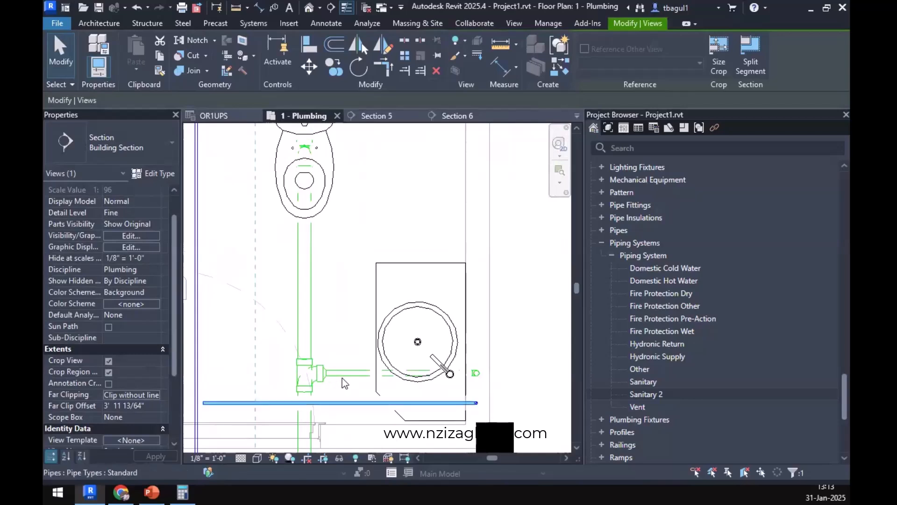
pyautogui.click(309, 53)
pyautogui.scroll(3, 475, 374)
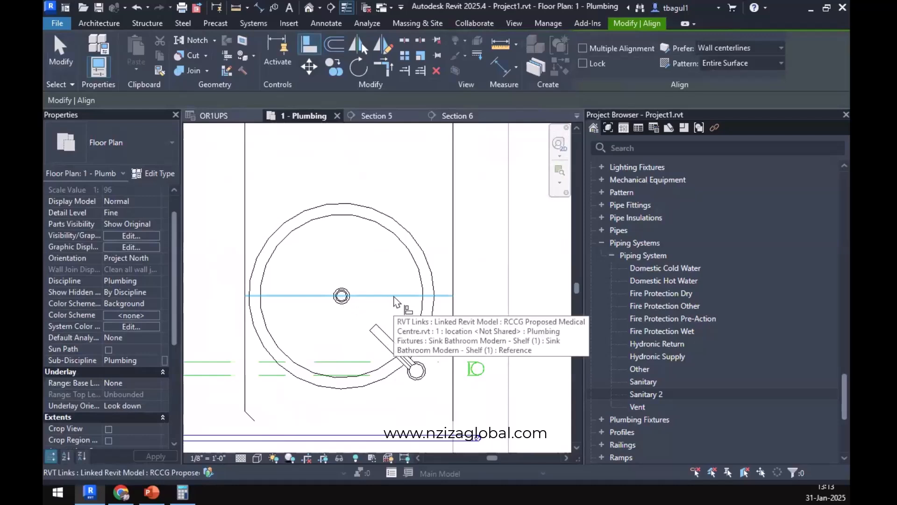
pyautogui.click(395, 302)
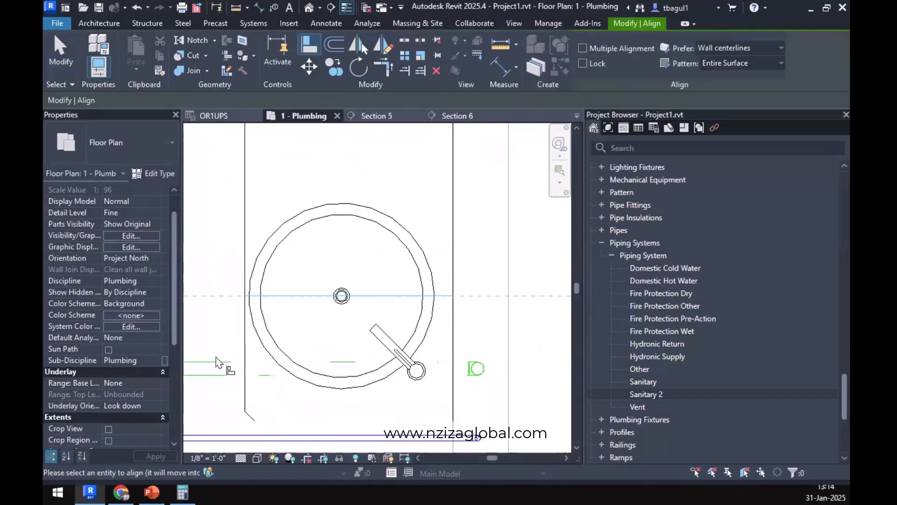
pyautogui.click(213, 370)
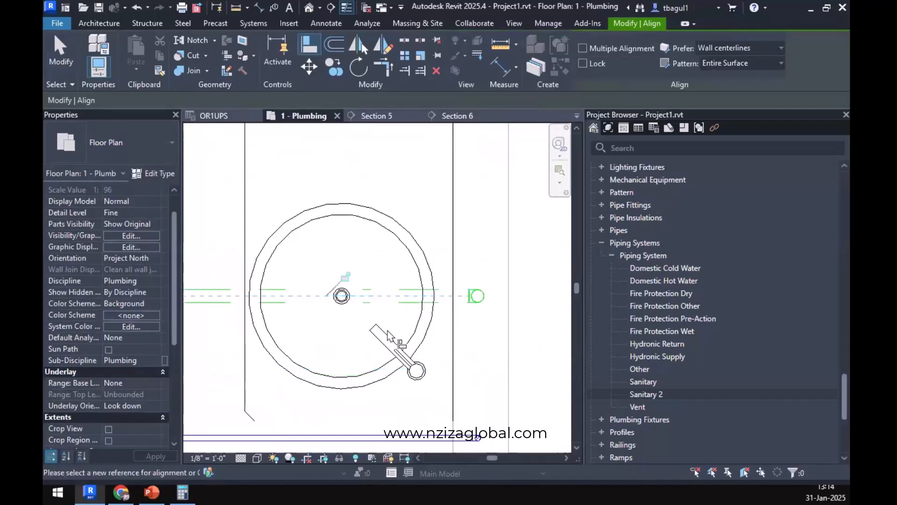
pyautogui.scroll(-3, 395, 338)
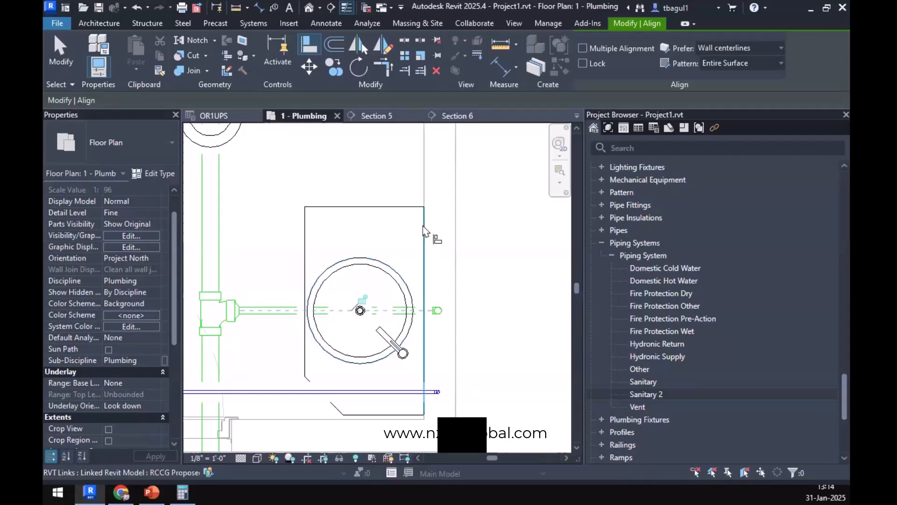
pyautogui.scroll(-5, 430, 264)
pyautogui.scroll(6, 332, 310)
pyautogui.moveTo(385, 316)
pyautogui.mouseDown(button='middle')
pyautogui.moveTo(391, 342)
pyautogui.moveTo(436, 416)
pyautogui.moveTo(394, 394)
pyautogui.mouseUp(button='middle')
pyautogui.press('Escape')
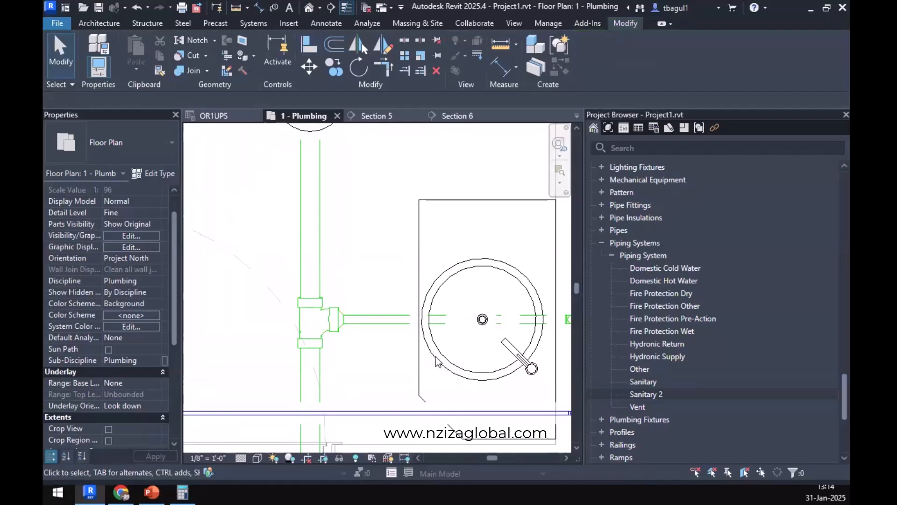
# Move the lavatory's horizontal cold water pipe closer to the water closet and extend its open end to join the overhead run.
pyautogui.scroll(-3, 437, 357)
pyautogui.moveTo(411, 381); pyautogui.dragTo(407, 324)
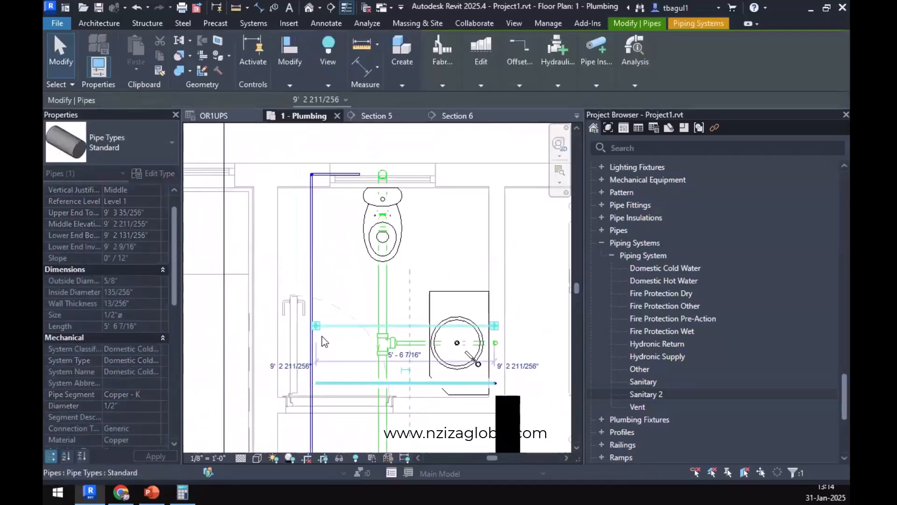
pyautogui.scroll(4, 324, 326)
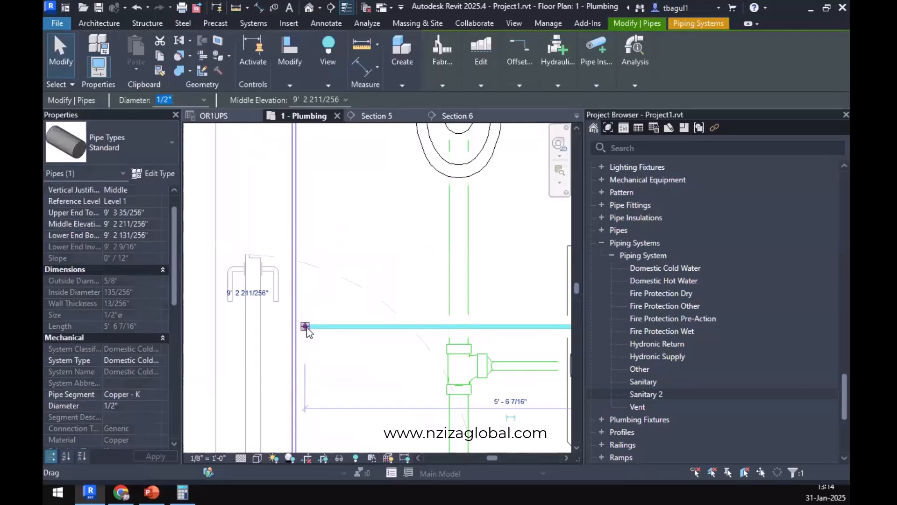
pyautogui.scroll(-3, 500, 333)
pyautogui.scroll(5, 406, 328)
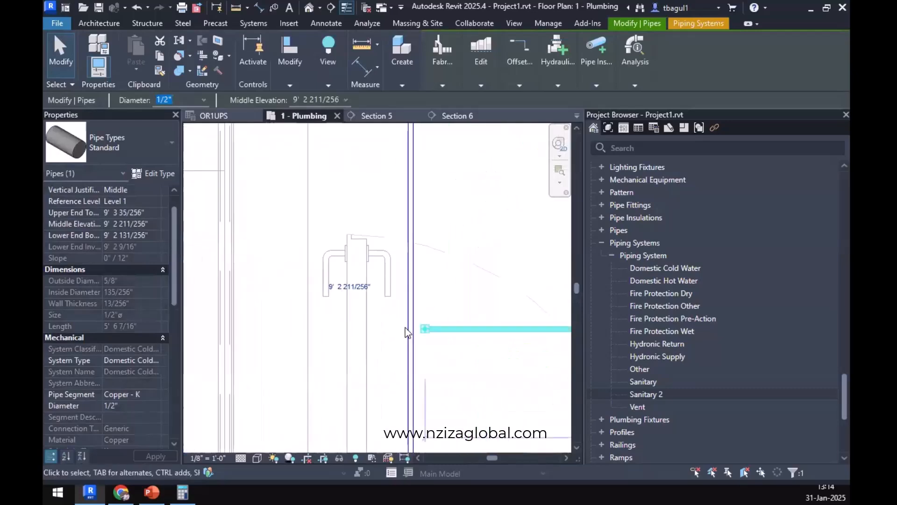
pyautogui.moveTo(425, 332); pyautogui.dragTo(423, 332)
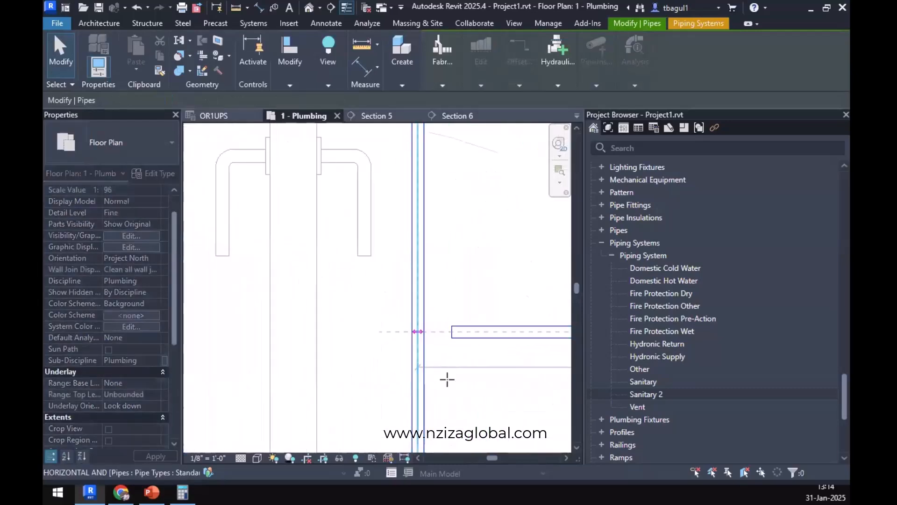
pyautogui.scroll(-2, 463, 392)
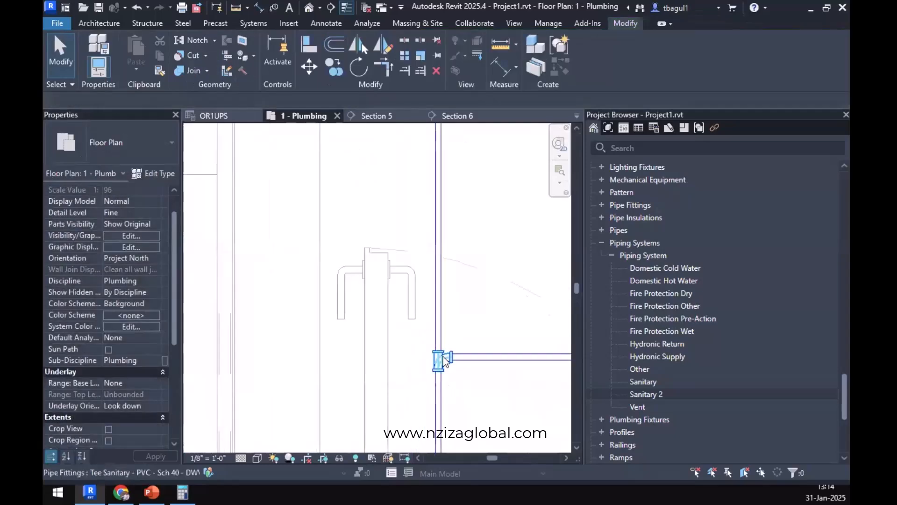
# Examine the new tee's available fitting types, instance properties and type properties.
pyautogui.click(441, 356)
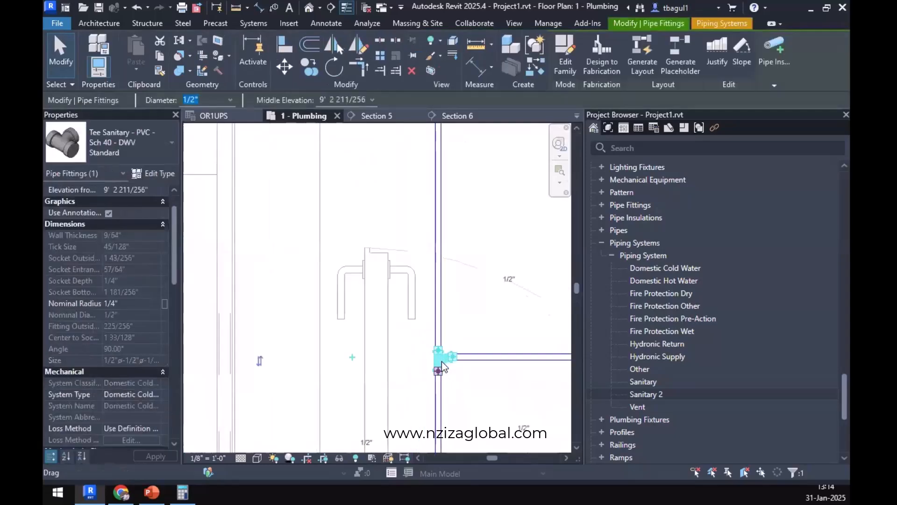
pyautogui.press('space')
pyautogui.click(145, 154)
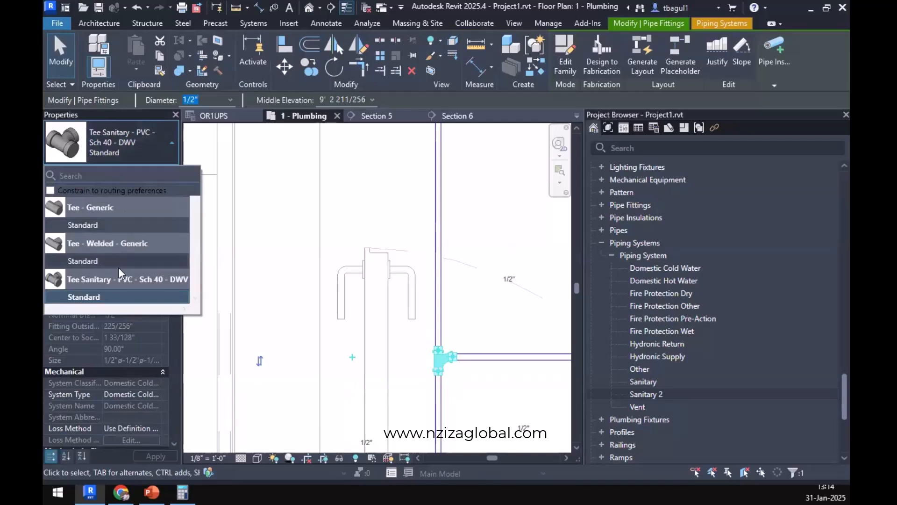
pyautogui.click(148, 158)
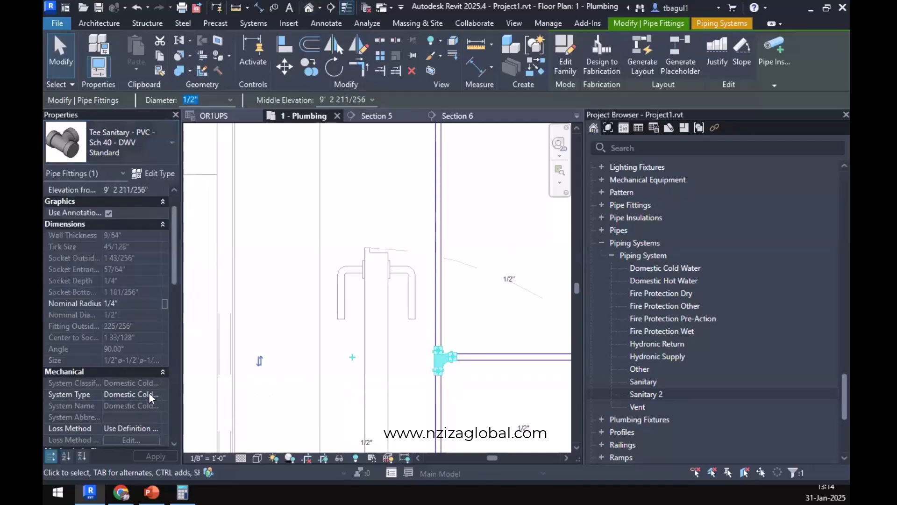
pyautogui.scroll(-2, 129, 329)
pyautogui.scroll(-2, 135, 349)
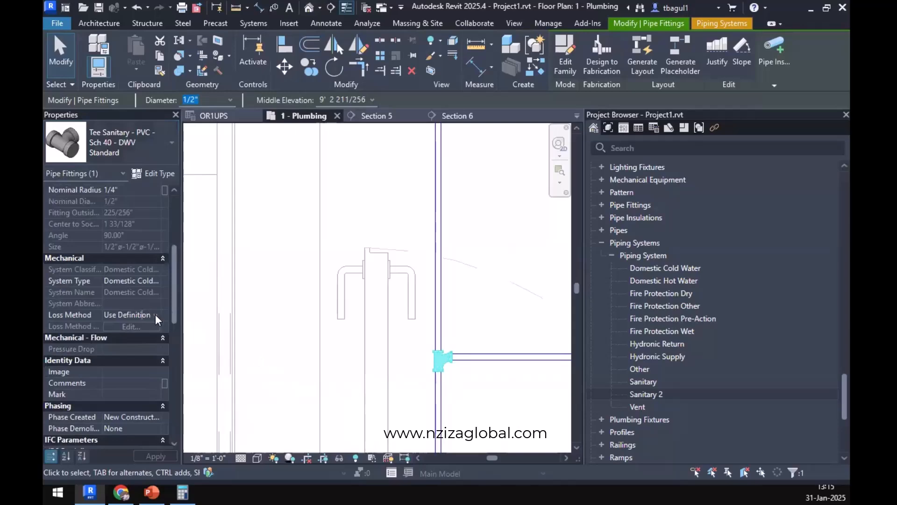
pyautogui.scroll(5, 154, 295)
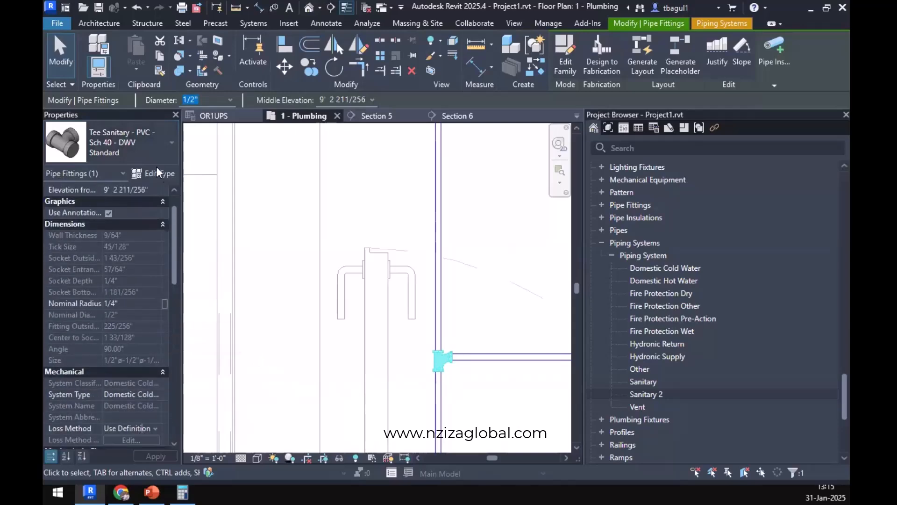
pyautogui.click(153, 174)
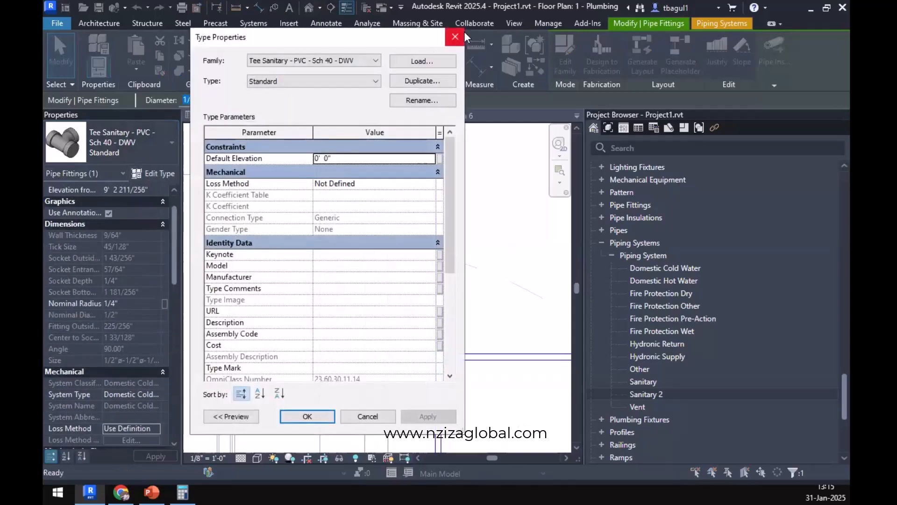
pyautogui.click(458, 36)
# Set the junction in the Standard pipe type's routing preferences to Tee - Generic: Standard.
pyautogui.click(501, 358)
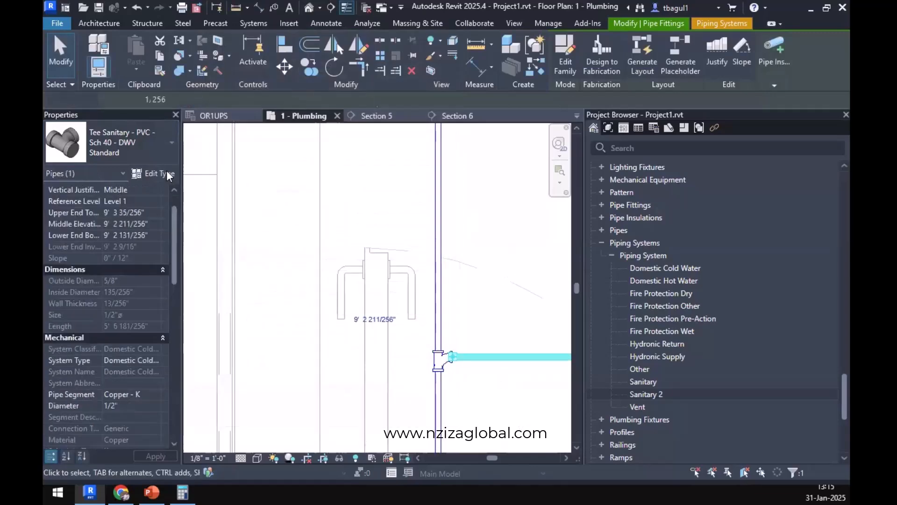
pyautogui.click(152, 173)
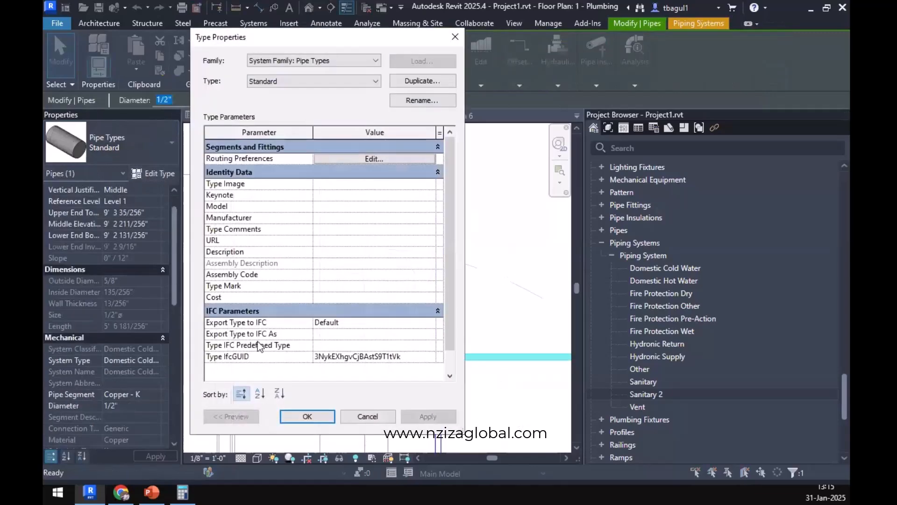
pyautogui.click(409, 159)
pyautogui.click(350, 257)
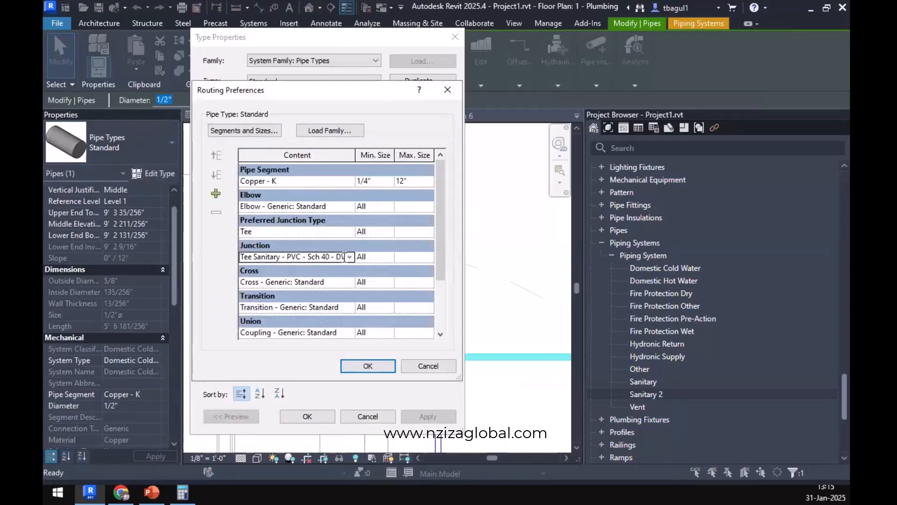
pyautogui.click(352, 256)
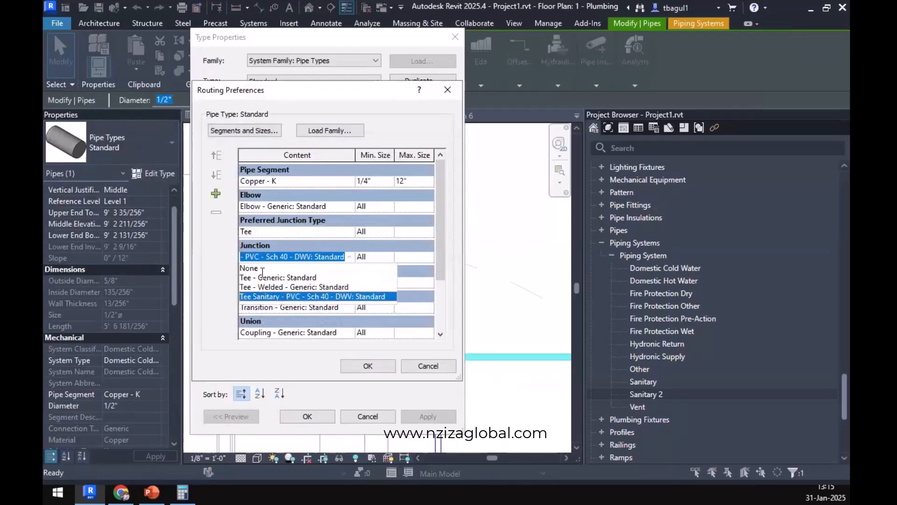
pyautogui.click(265, 277)
pyautogui.click(358, 365)
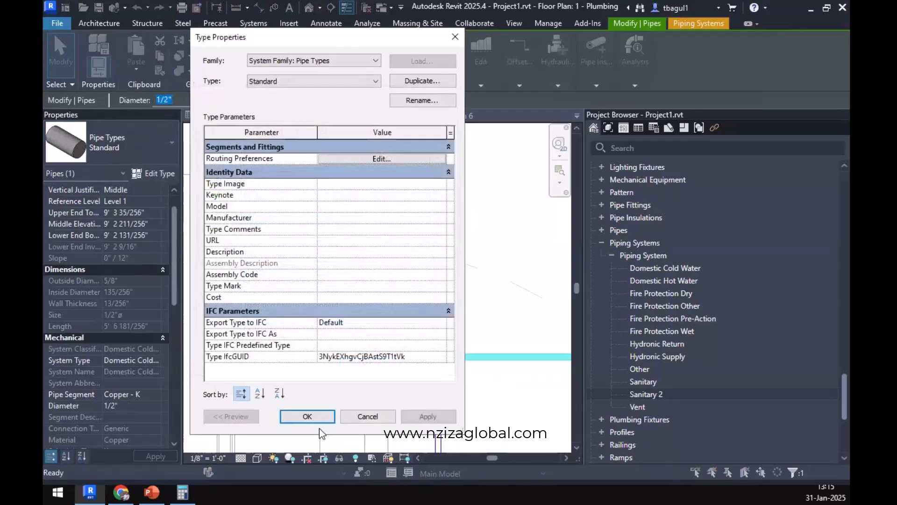
pyautogui.click(307, 416)
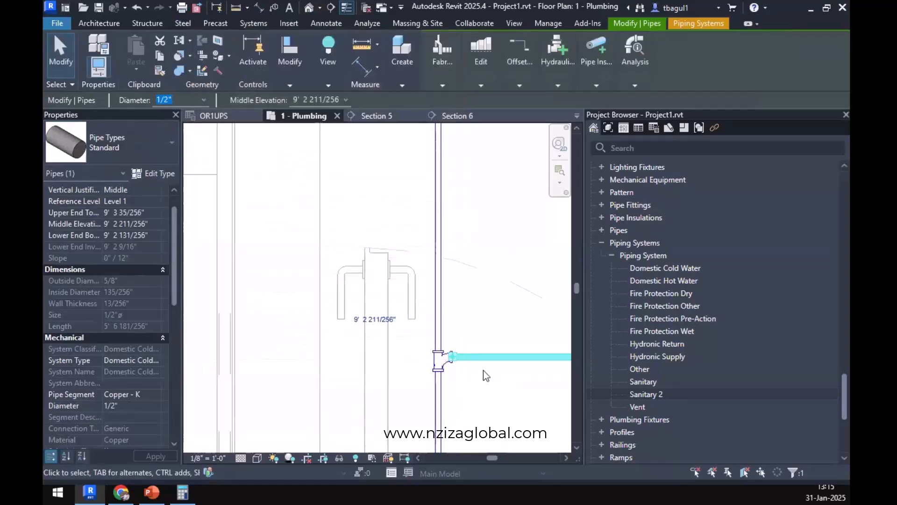
pyautogui.click(437, 369)
pyautogui.click(124, 147)
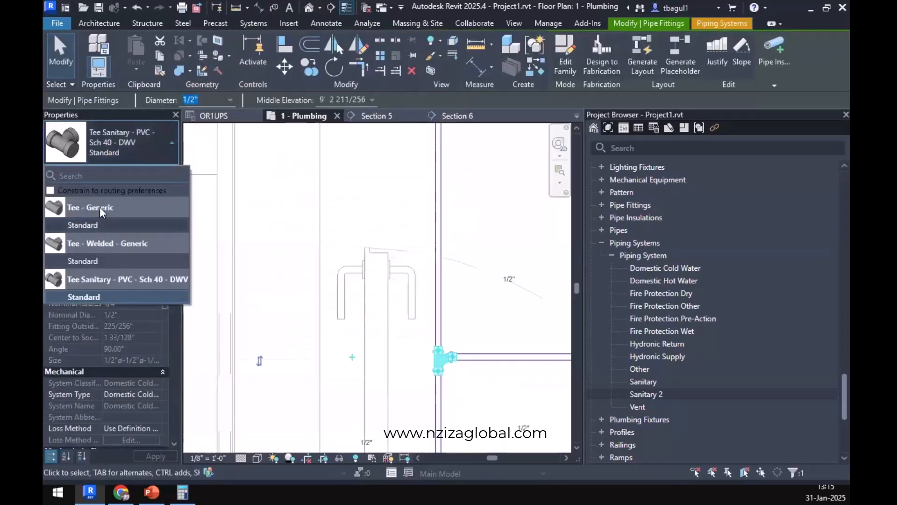
pyautogui.press('Escape')
pyautogui.press('Escape')
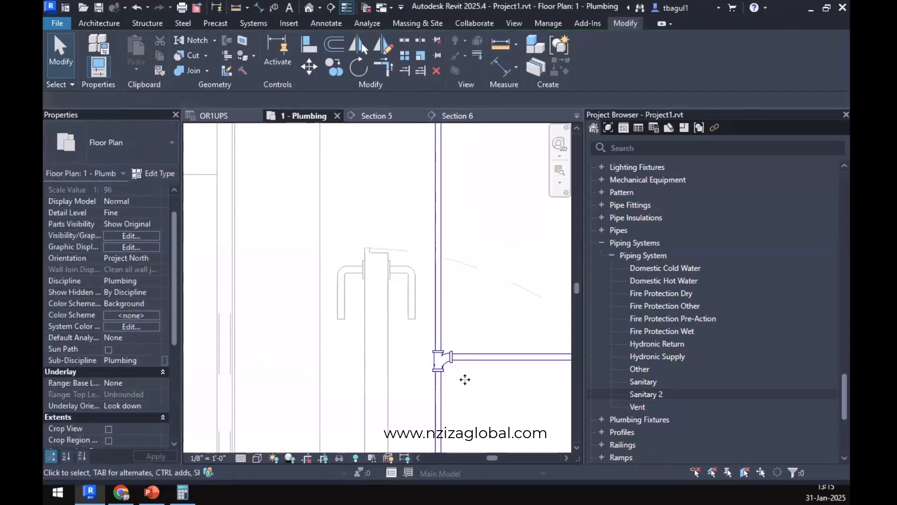
# Delete the sanitary tee, rejoin the two overhead run segments, and extend the lavatory branch into the run to form a new tee.
pyautogui.click(437, 370)
pyautogui.press('Delete')
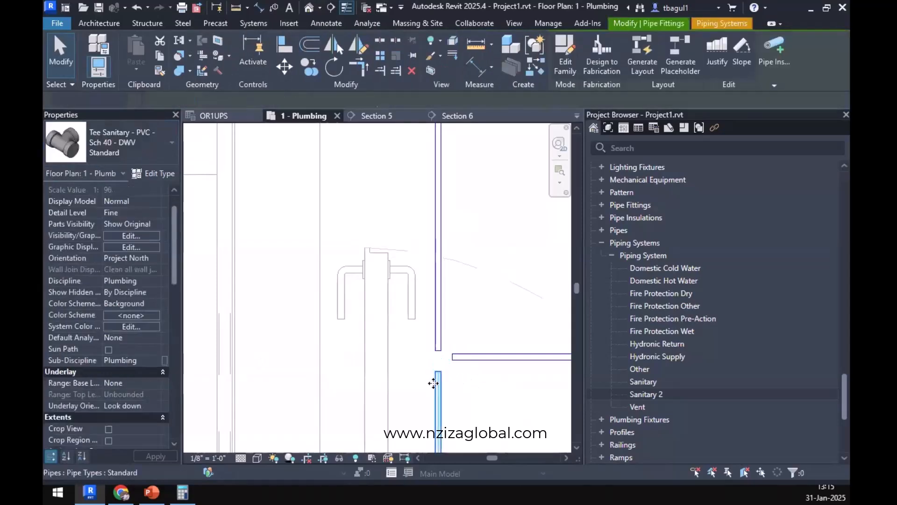
pyautogui.click(439, 384)
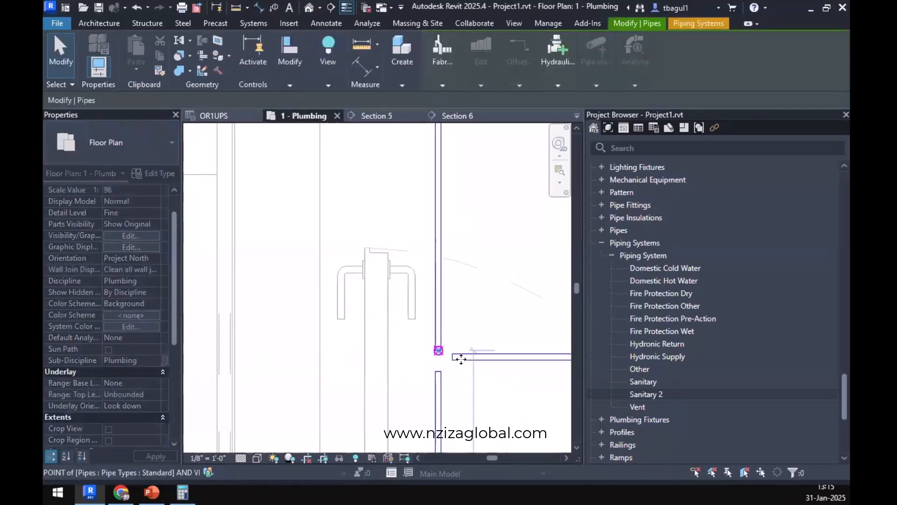
pyautogui.click(457, 363)
pyautogui.moveTo(453, 357); pyautogui.dragTo(439, 357)
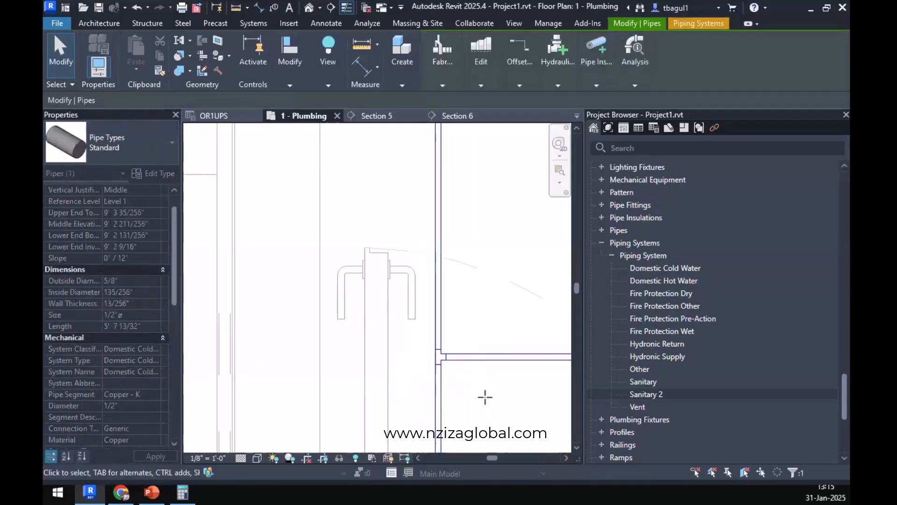
pyautogui.click(482, 387)
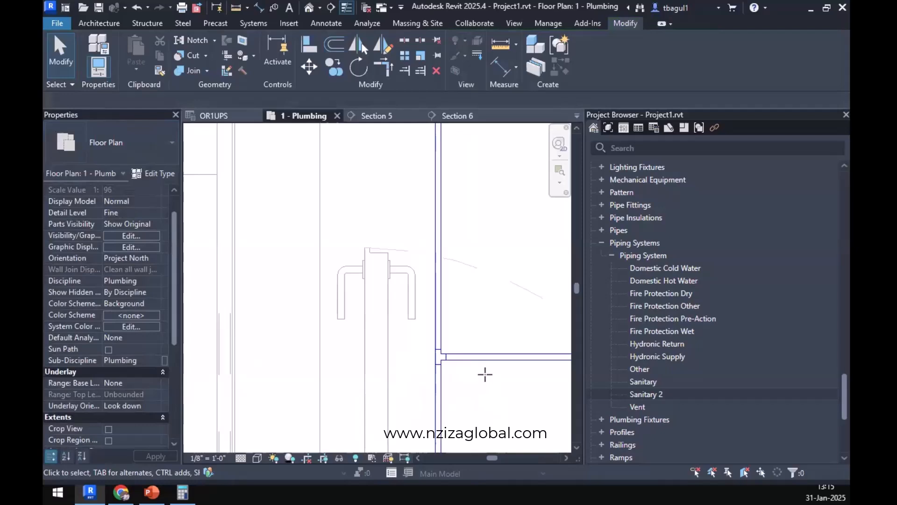
# Switch to Chrome and look up the water closet and lavatory fixture unit loads in the 2021 IPC Appendix E table.
pyautogui.scroll(-2, 486, 382)
pyautogui.scroll(-4, 485, 376)
pyautogui.moveTo(498, 380); pyautogui.dragTo(445, 290, button='middle')
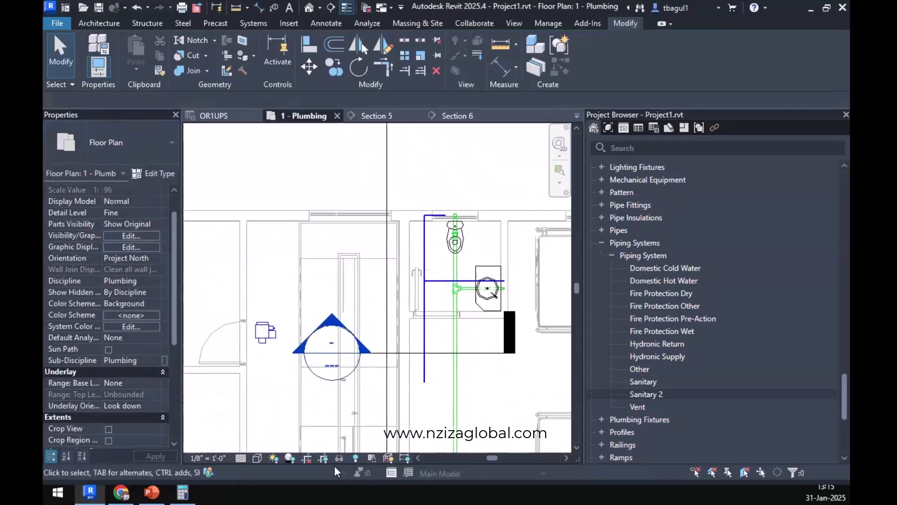
pyautogui.click(121, 493)
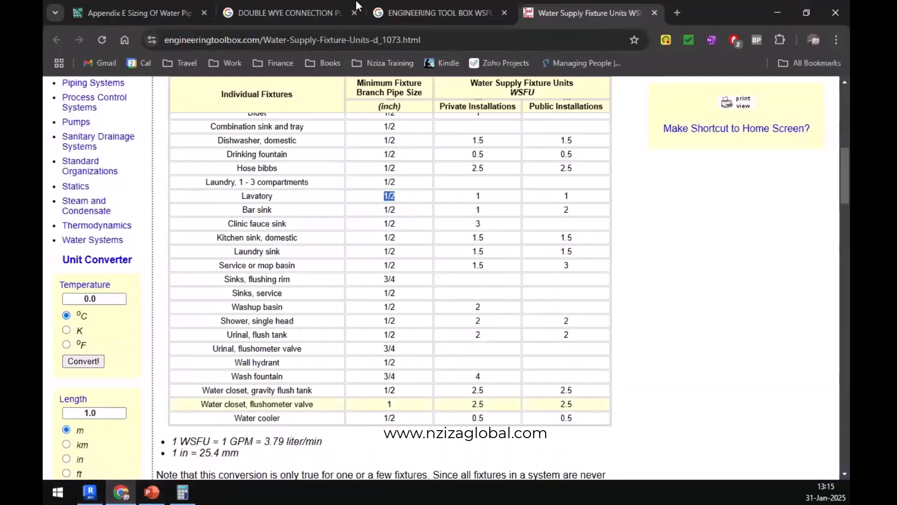
pyautogui.click(189, 7)
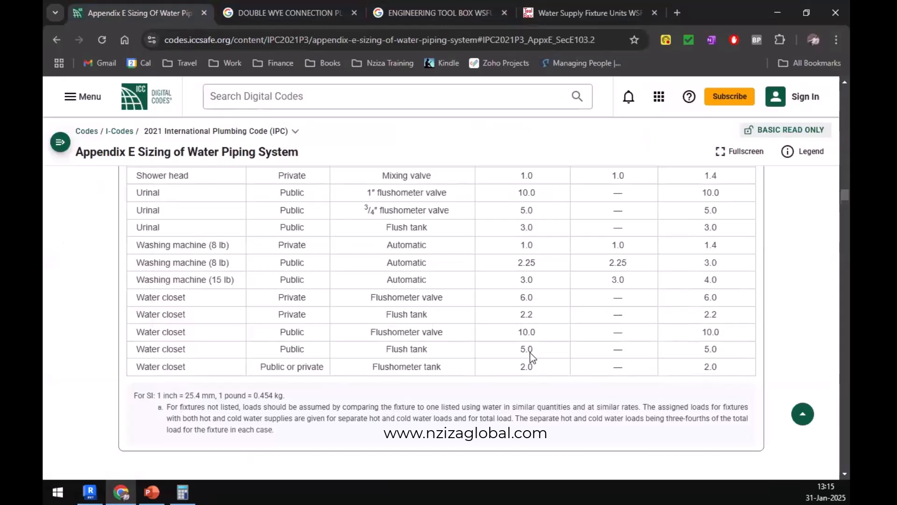
pyautogui.scroll(5, 210, 330)
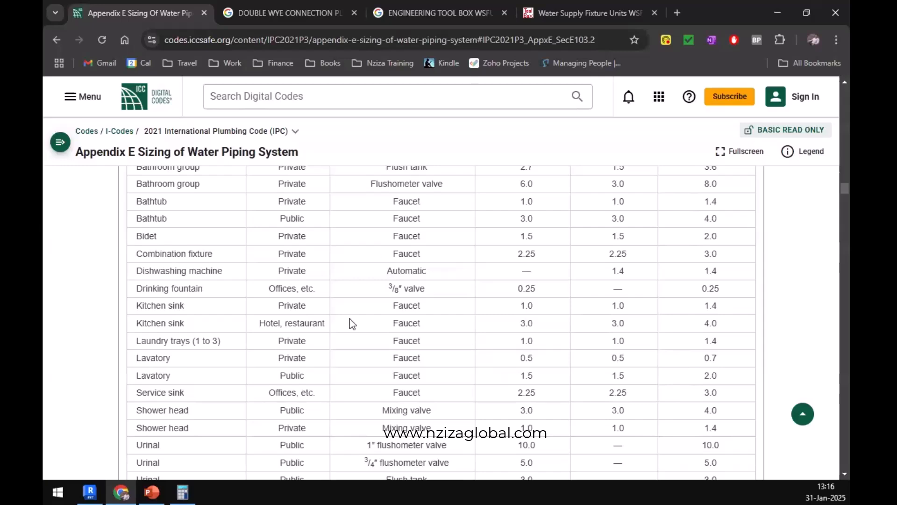
# Check the potable water sizing reference on the PowerPoint slide and search Google in Chrome for "ENGINEERING TOOL BOX WSFU GPM".
pyautogui.click(152, 492)
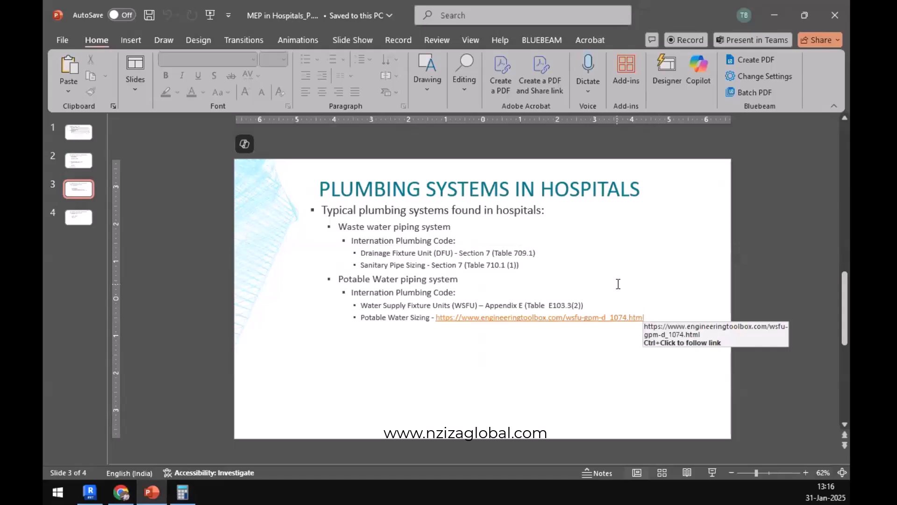
pyautogui.hotkey('alt', 'Tab')
pyautogui.click(447, 13)
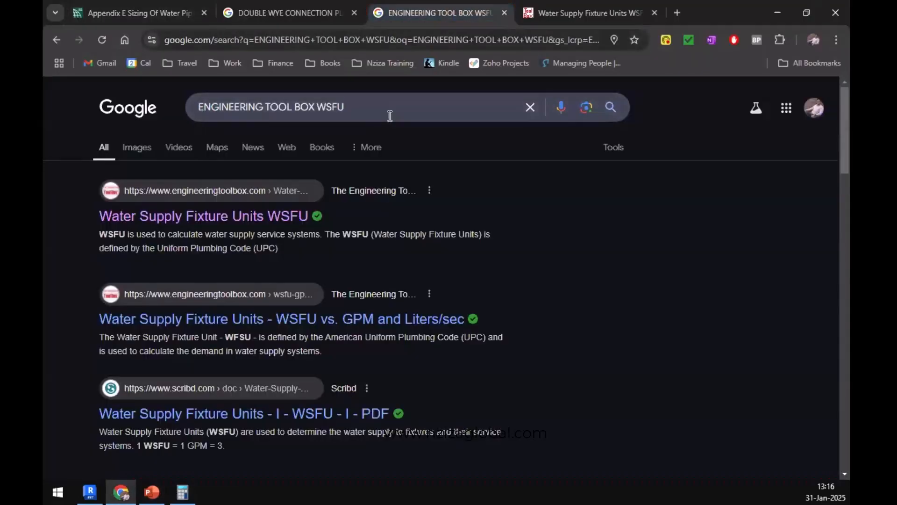
pyautogui.click(392, 108)
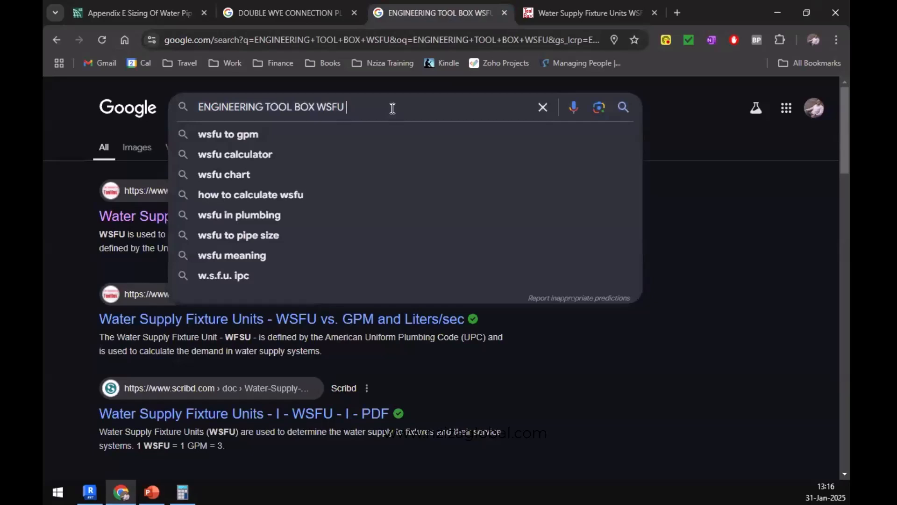
pyautogui.write('GPM')
pyautogui.press('Return')
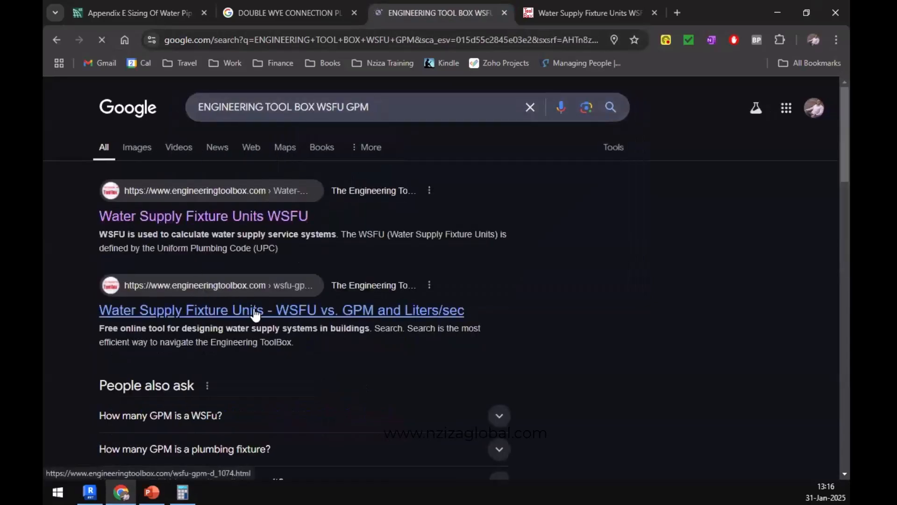
# Open the "Water Supply Fixture Units - WSFU vs. GPM and Liters/sec" result in a new tab and view its flush-valve demand table and charts.
pyautogui.rightClick(255, 314)
pyautogui.click(377, 134)
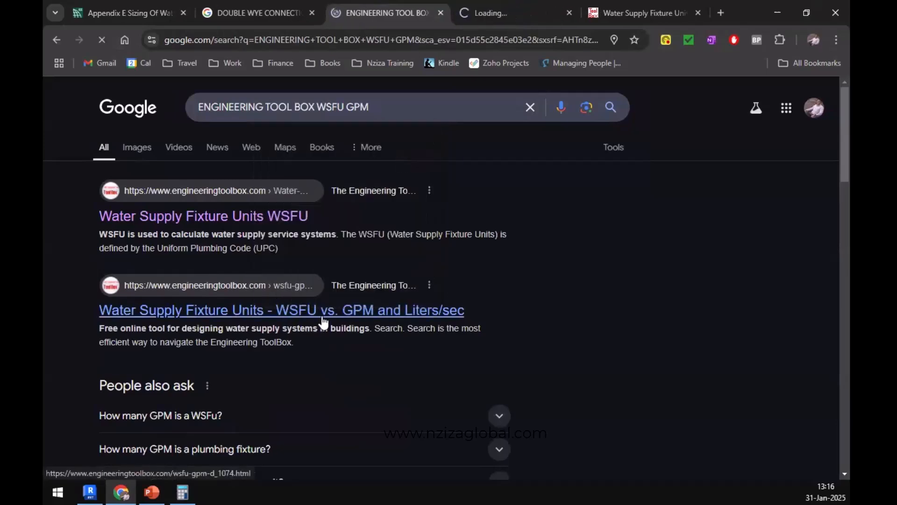
pyautogui.click(538, 14)
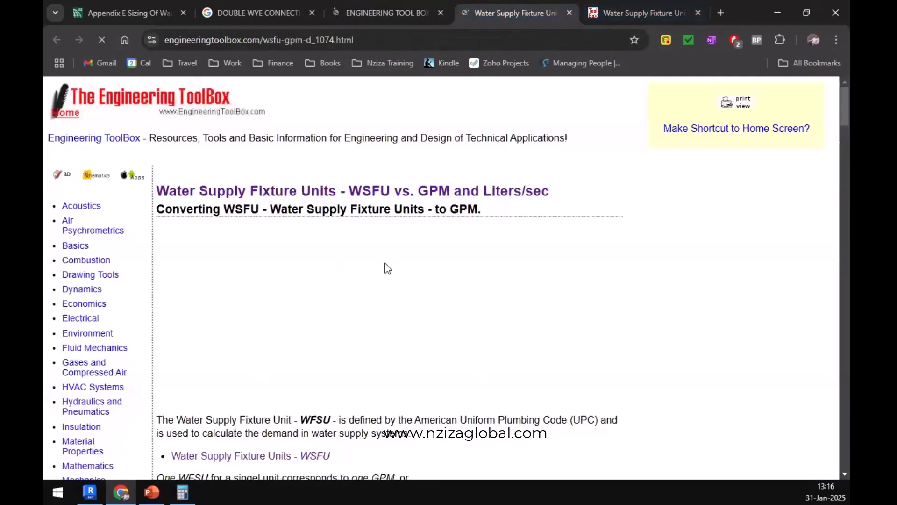
pyautogui.scroll(-15, 384, 257)
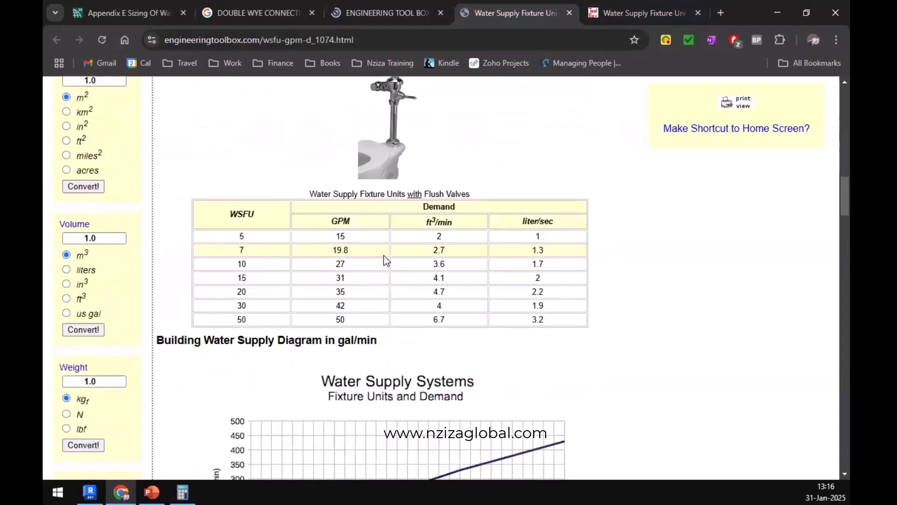
pyautogui.scroll(-7, 383, 255)
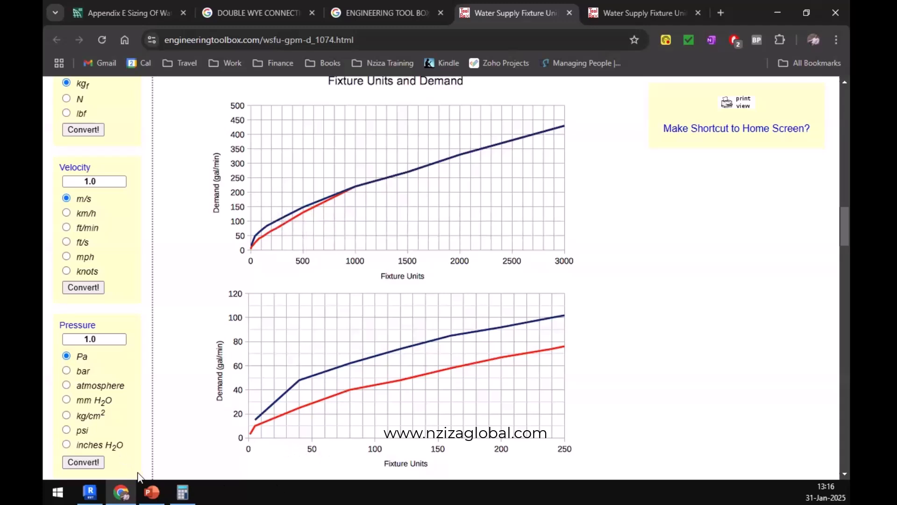
# Check the piping plan in Revit and compare the WSFU-to-GPM demand tables with and without flush valves, focusing on the 7 WSFU row.
pyautogui.click(92, 491)
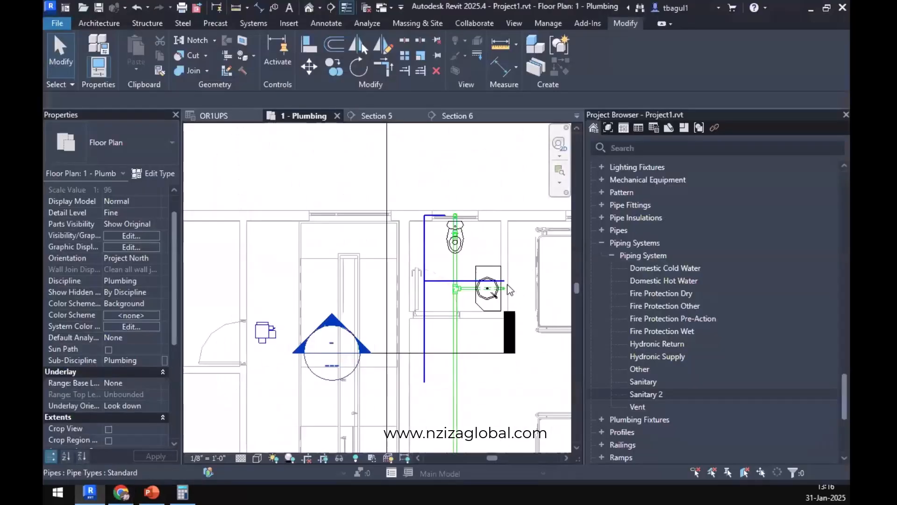
pyautogui.click(121, 491)
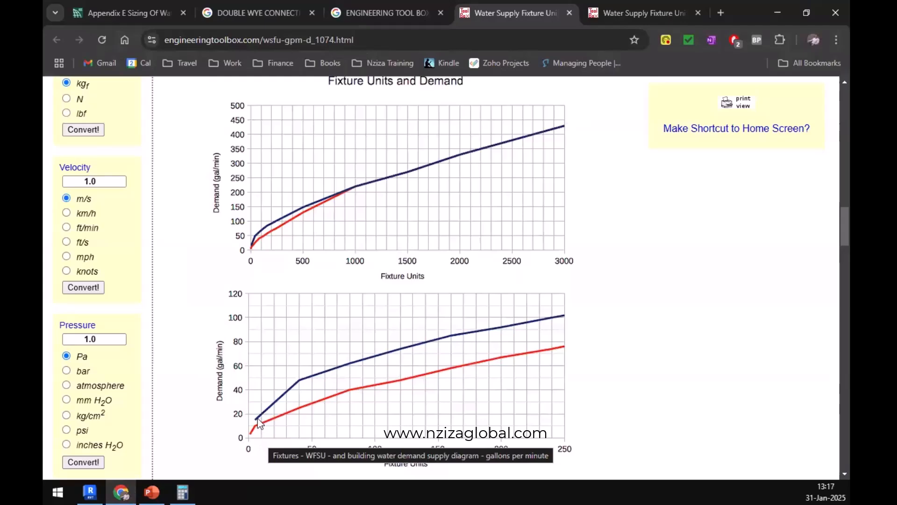
pyautogui.scroll(9, 257, 419)
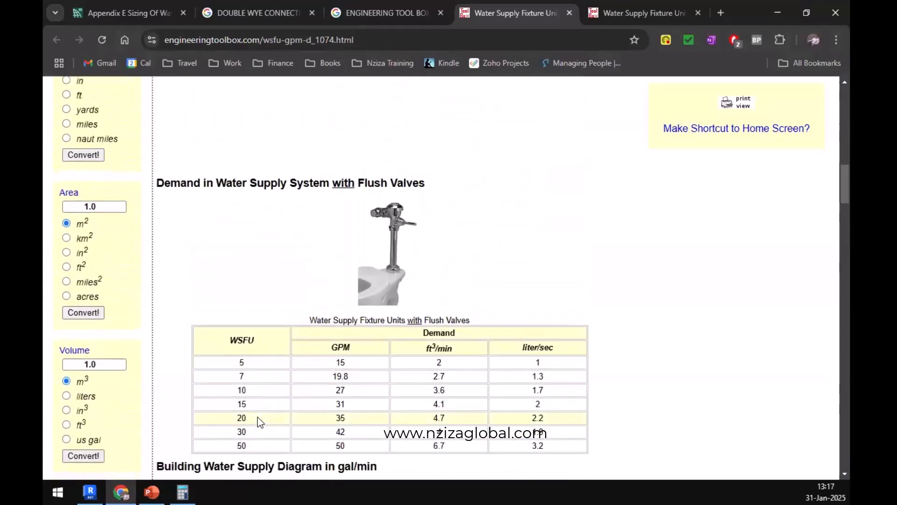
pyautogui.scroll(-1, 266, 283)
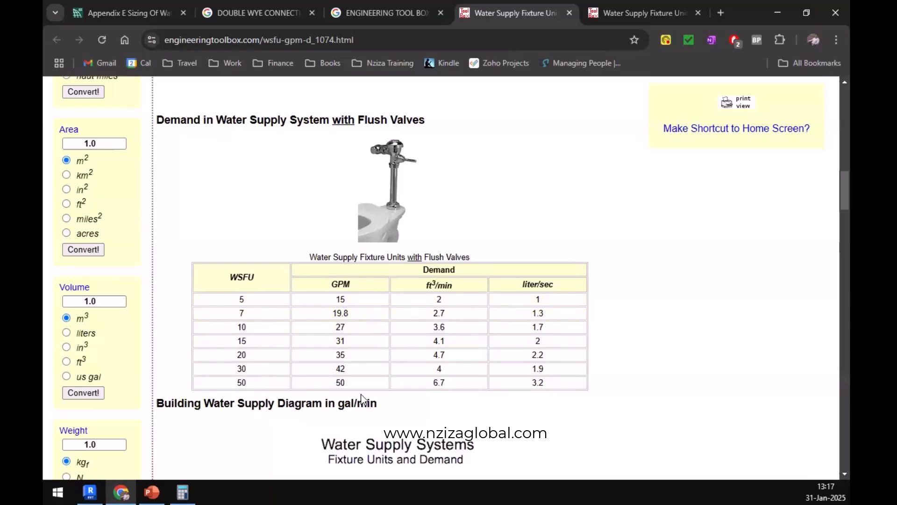
pyautogui.scroll(5, 363, 393)
pyautogui.scroll(7, 366, 398)
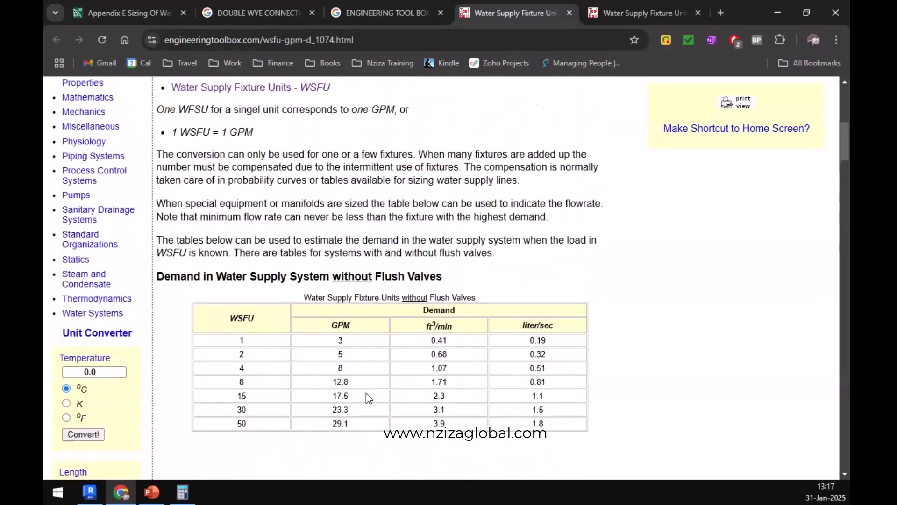
pyautogui.scroll(-6, 367, 396)
pyautogui.scroll(-11, 367, 392)
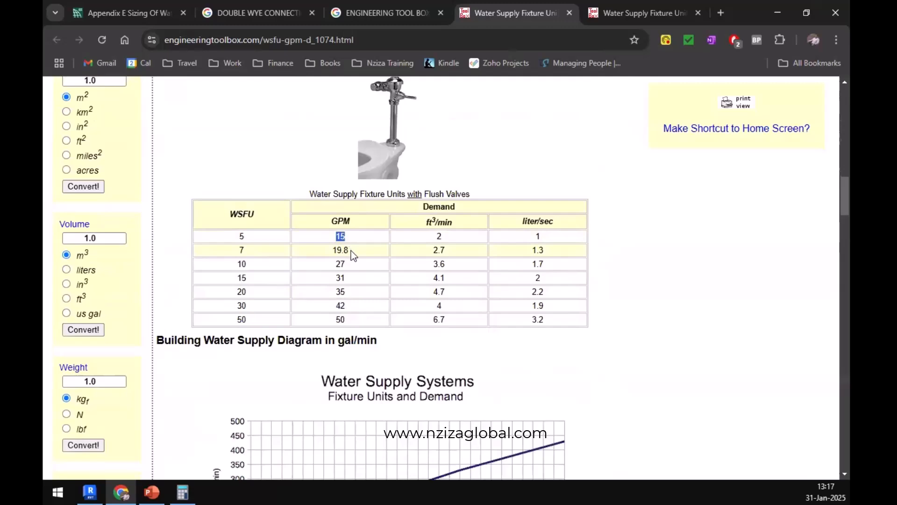
pyautogui.doubleClick(346, 250)
pyautogui.click(241, 250)
pyautogui.doubleClick(242, 251)
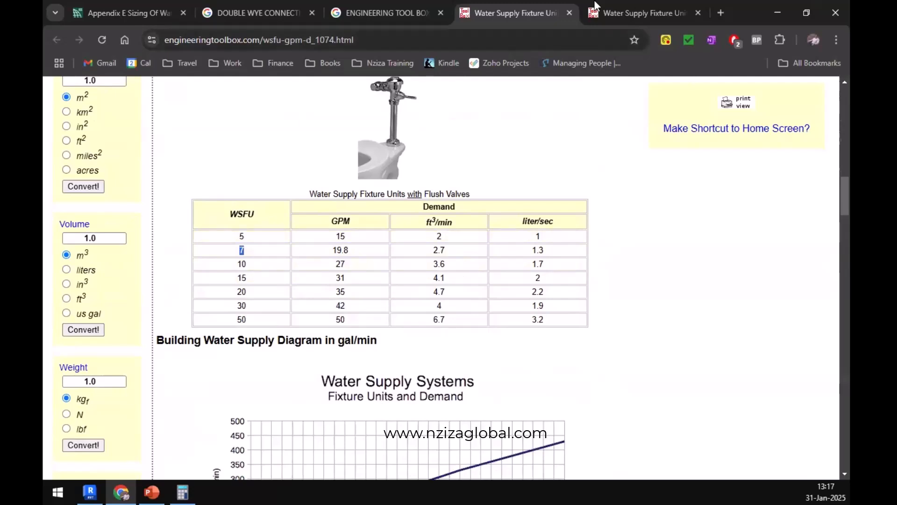
# Search Google for "ENGINEERING TOOL BOX WSFU GPM SIZE" and open the Appendix E Sizing of Water Piping System result in a new tab.
pyautogui.click(388, 12)
pyautogui.click(395, 107)
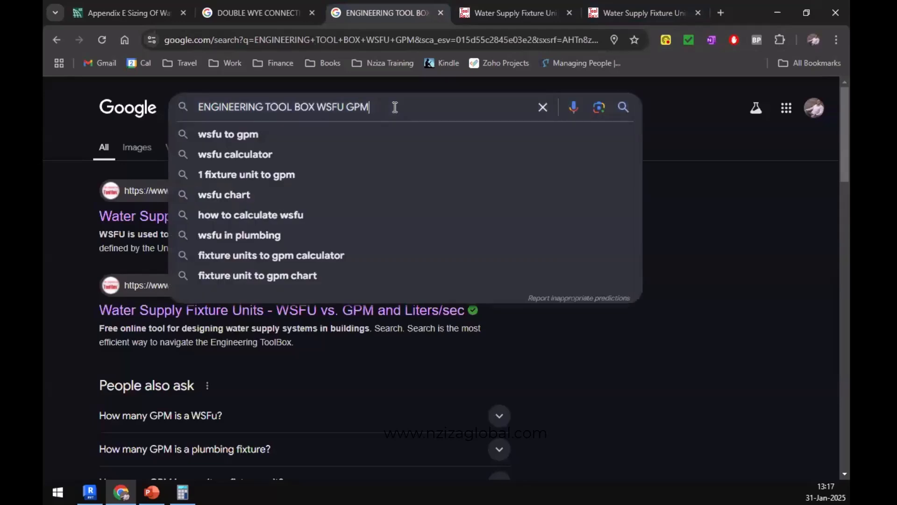
pyautogui.write('SIZE')
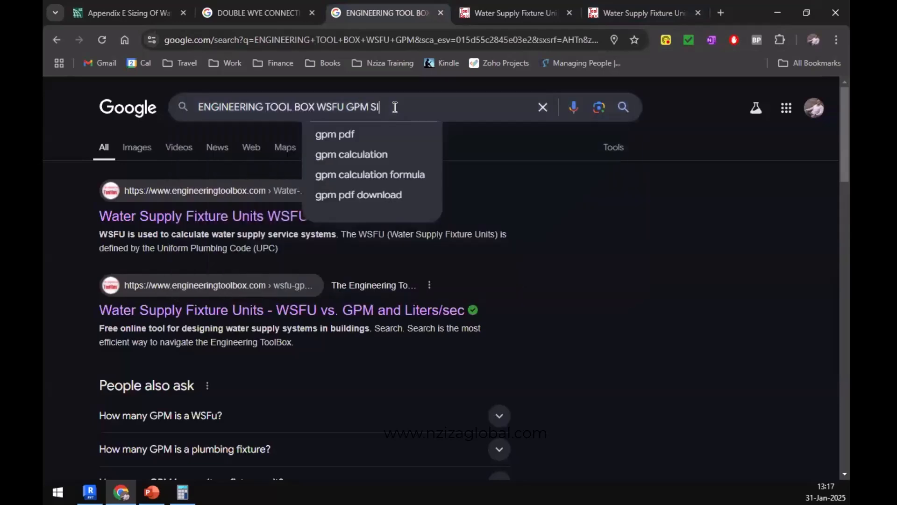
pyautogui.press('Return')
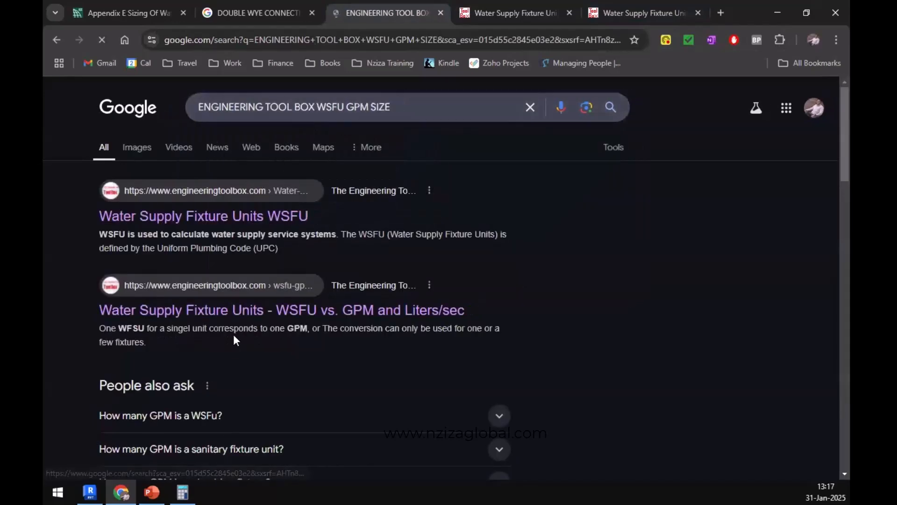
pyautogui.scroll(-7, 234, 337)
pyautogui.rightClick(243, 299)
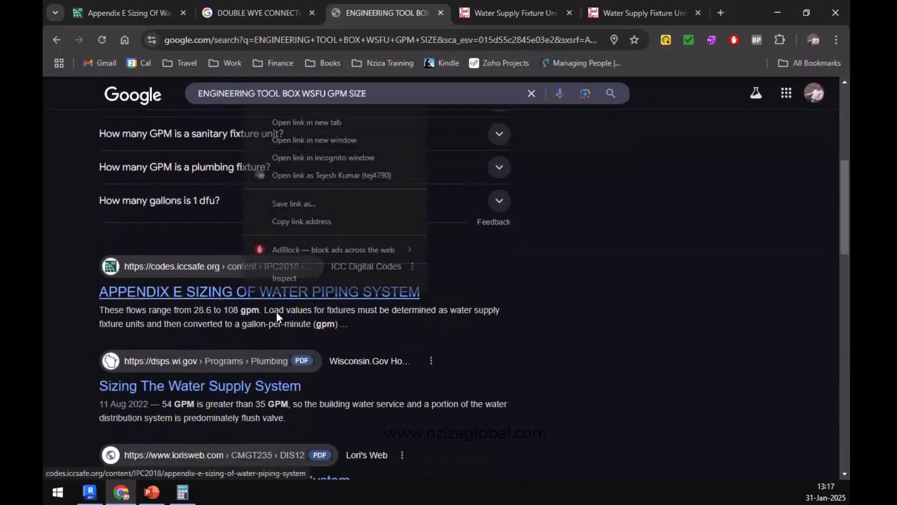
pyautogui.click(332, 121)
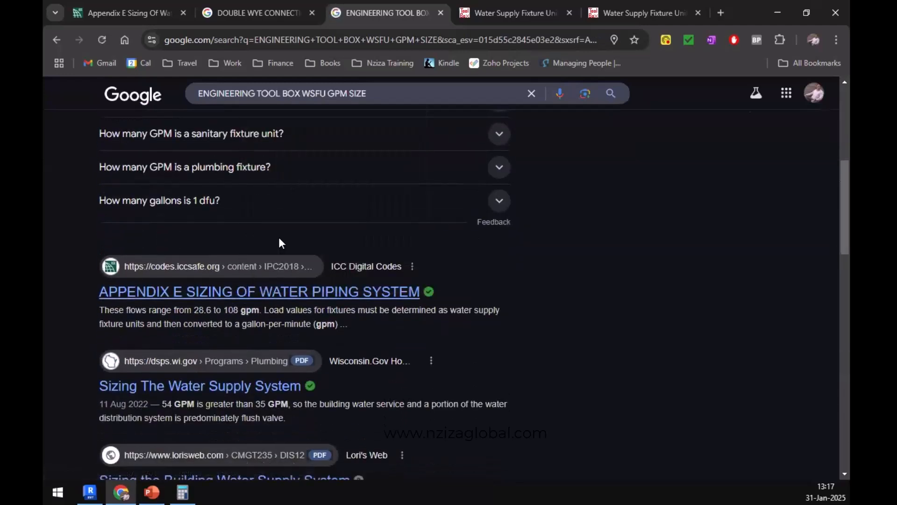
pyautogui.click(562, 12)
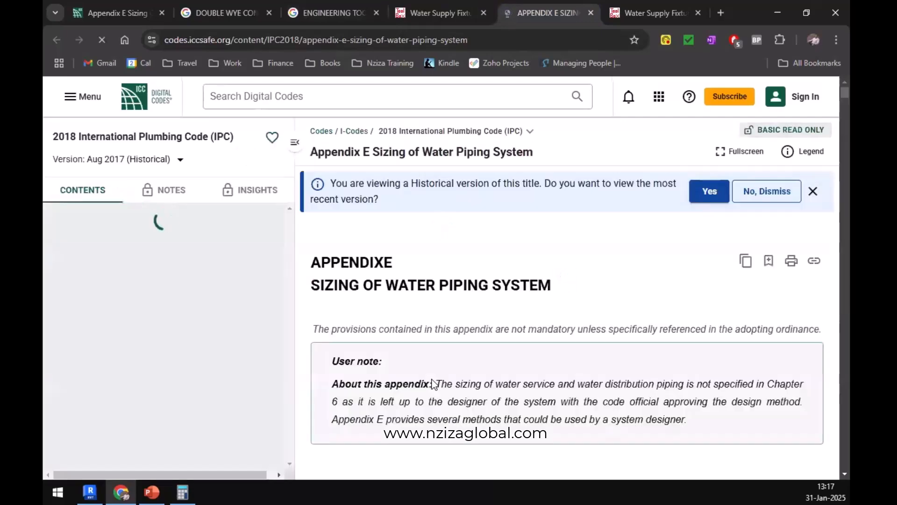
# Examine the 2018 IPC Appendix E sizing method, the tabular arrangement and the copper tubing friction loss chart.
pyautogui.scroll(-1, 447, 358)
pyautogui.scroll(-20, 446, 358)
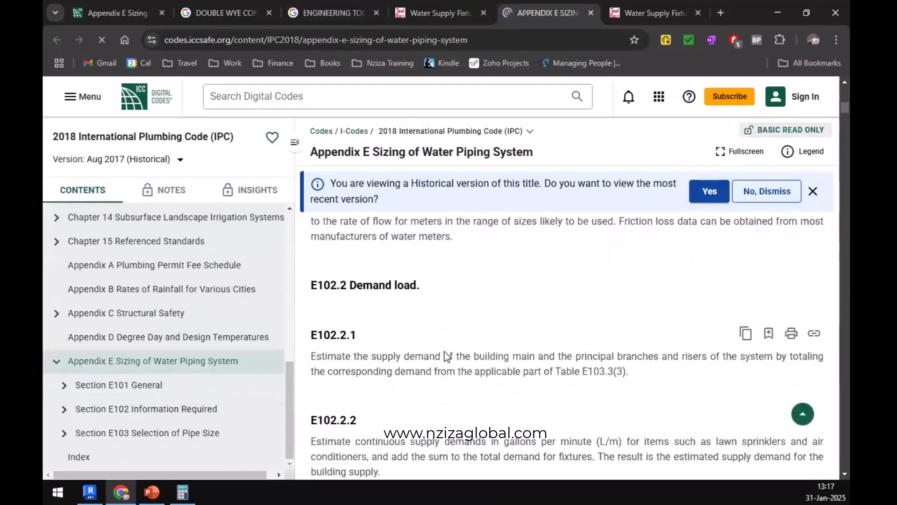
pyautogui.scroll(-20, 447, 353)
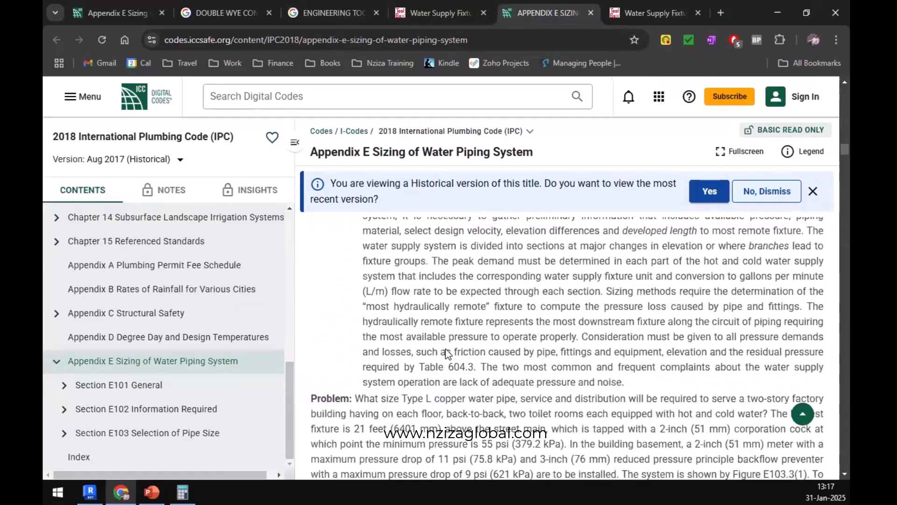
pyautogui.scroll(-15, 446, 346)
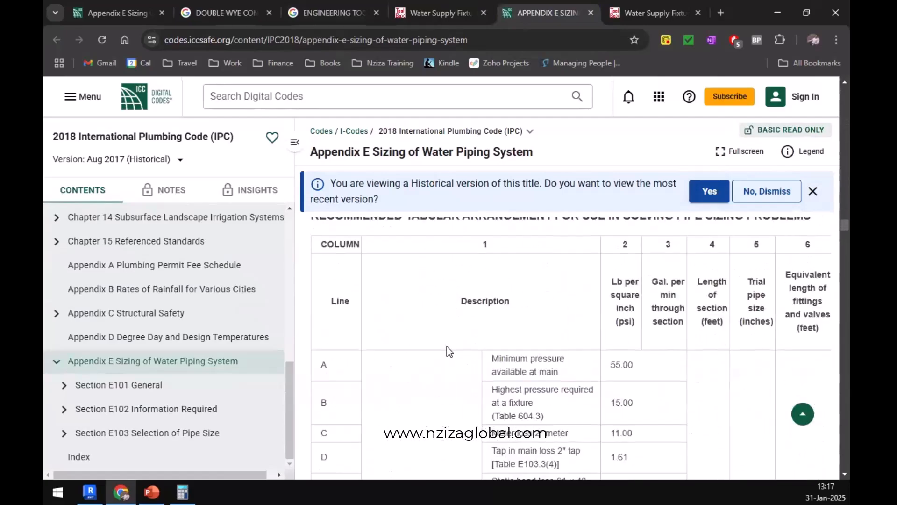
pyautogui.scroll(-10, 447, 343)
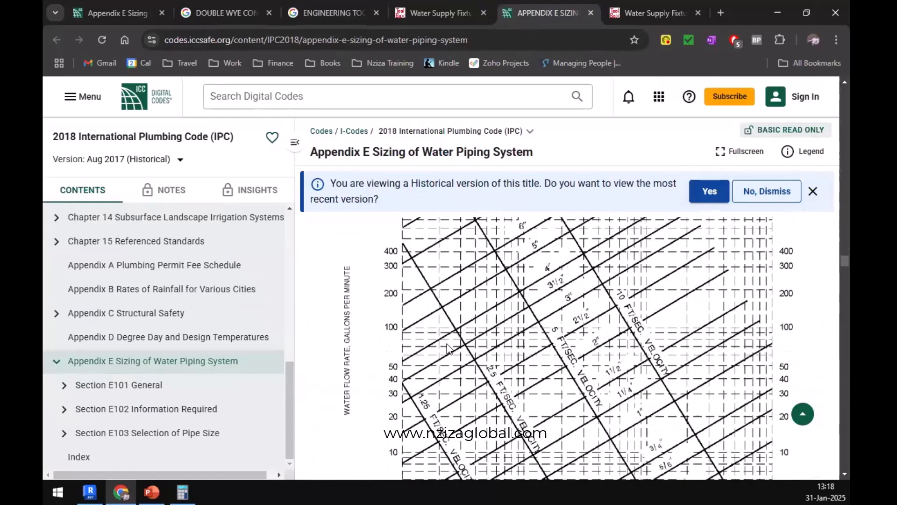
pyautogui.scroll(3, 447, 340)
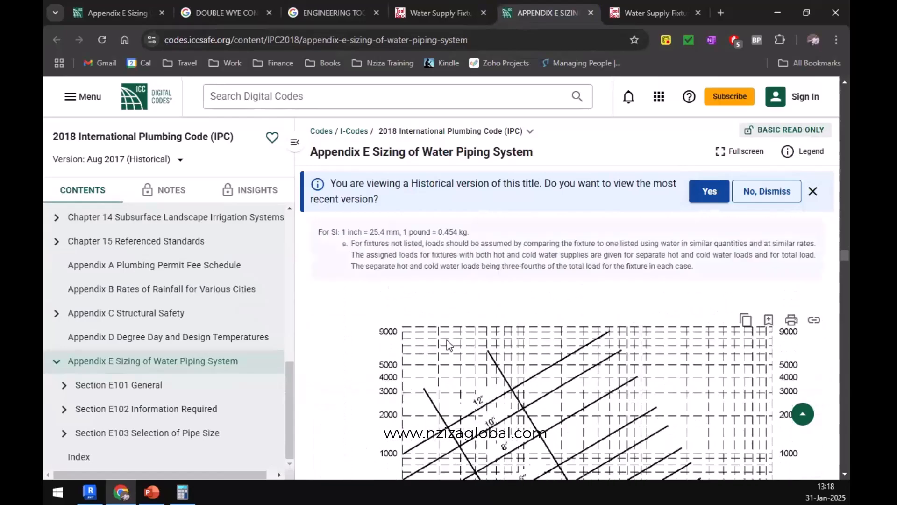
pyautogui.scroll(-10, 447, 340)
pyautogui.scroll(-5, 447, 338)
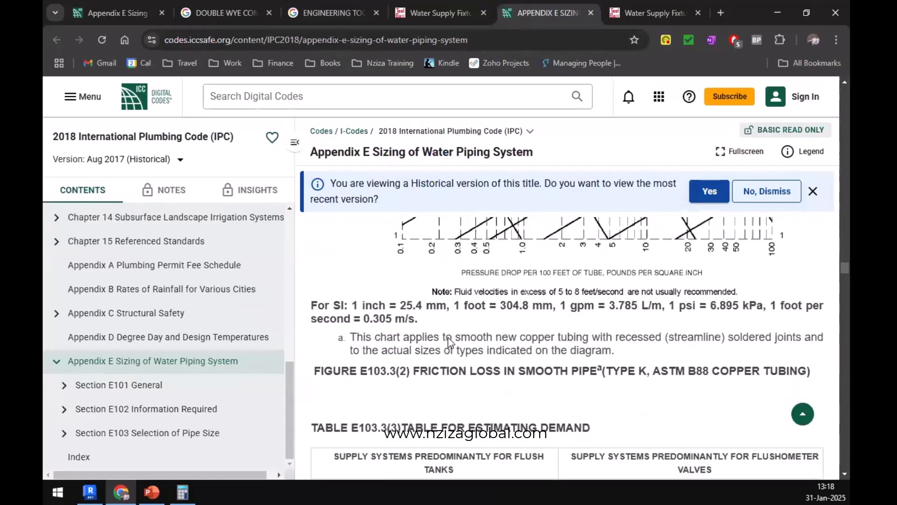
# Review the Table E103.3(3) demand estimates and the tap and tee pressure loss table, and return to the Revit plumbing plan.
pyautogui.scroll(1, 447, 337)
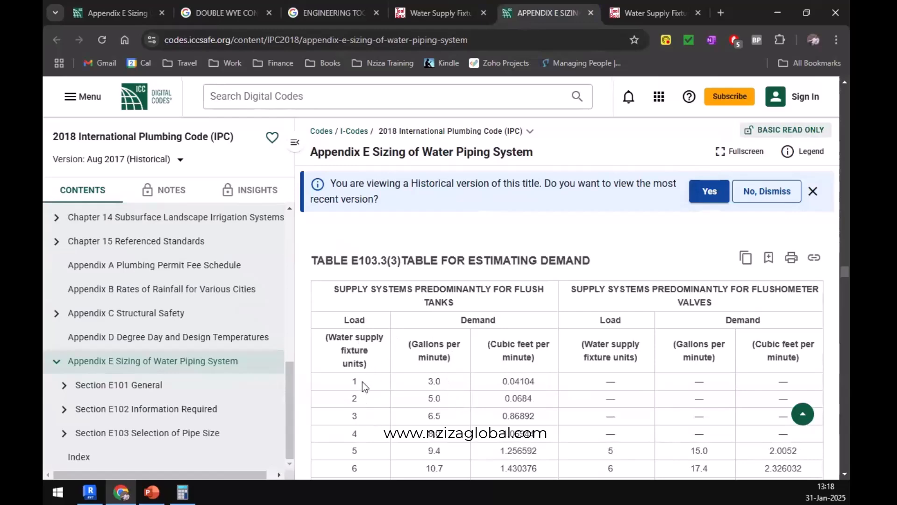
pyautogui.scroll(-14, 362, 382)
pyautogui.scroll(-20, 363, 374)
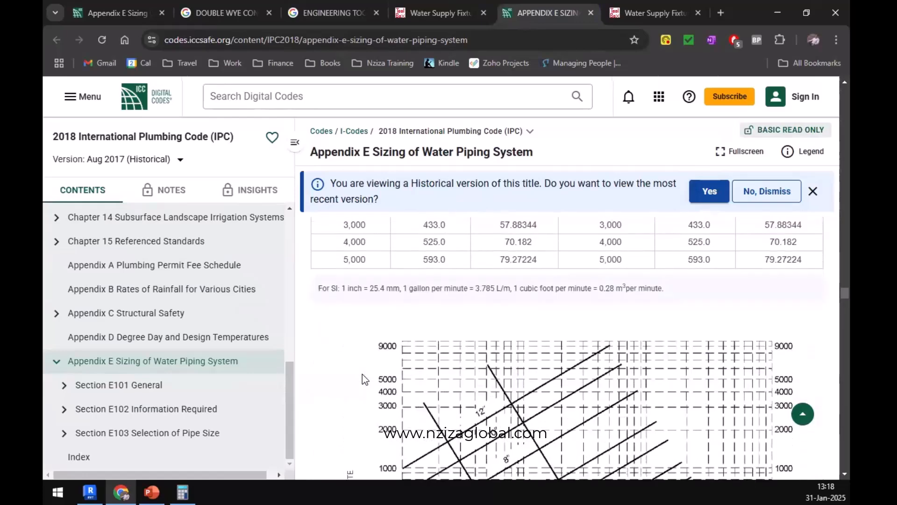
pyautogui.scroll(5, 396, 423)
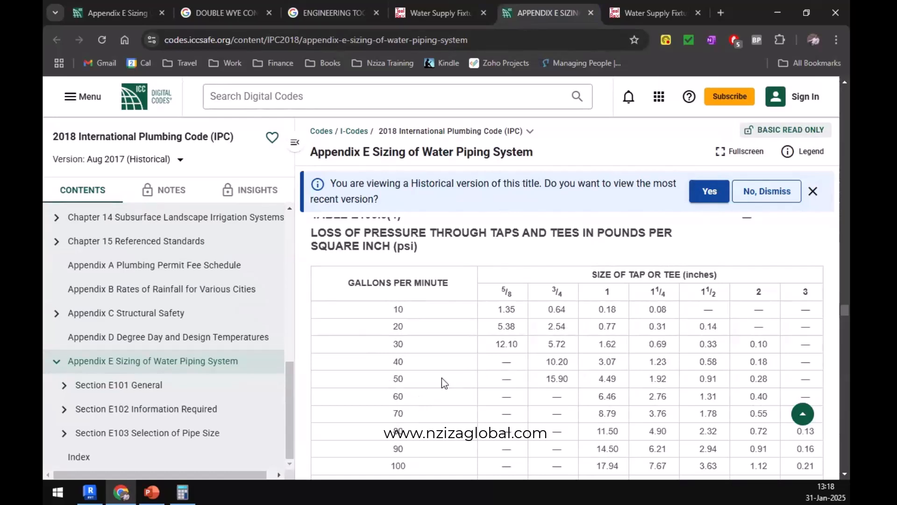
pyautogui.scroll(-1, 469, 362)
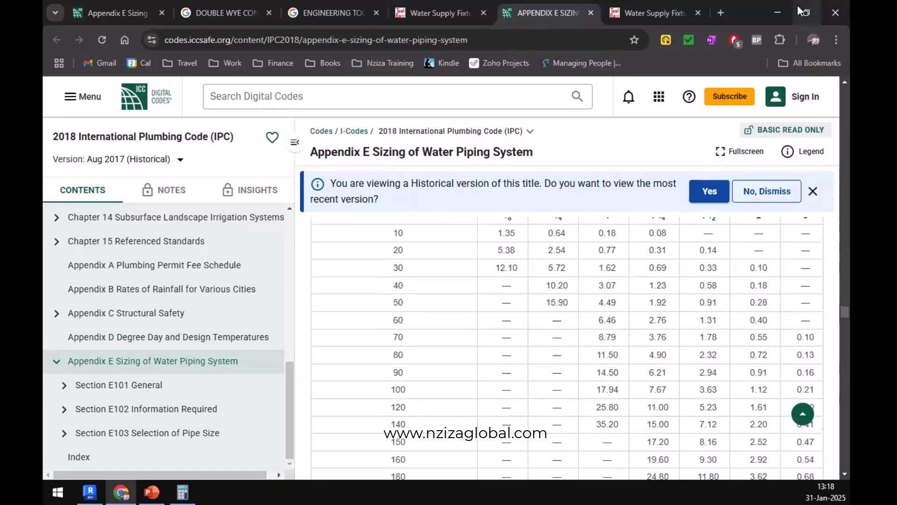
pyautogui.click(778, 12)
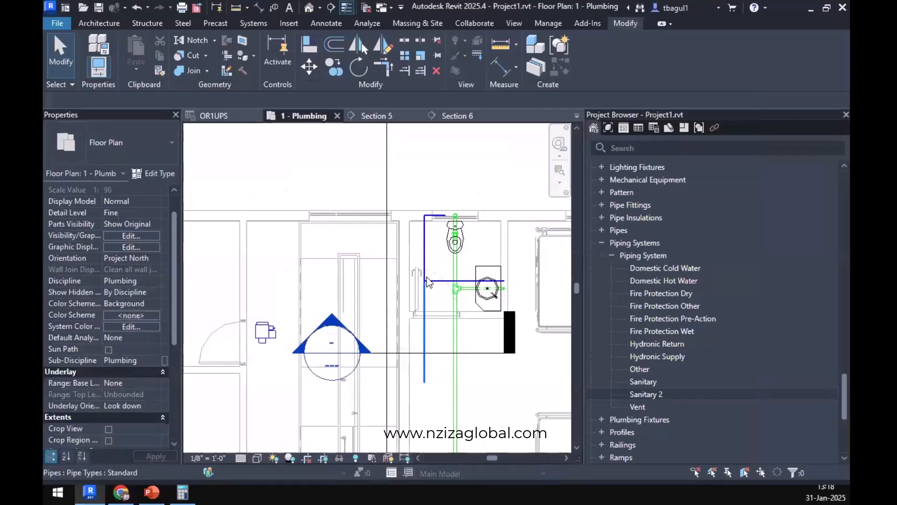
# Increase the diameter of the cold water tee at the lavatory branch together with the main pipe running south from it.
pyautogui.scroll(5, 420, 302)
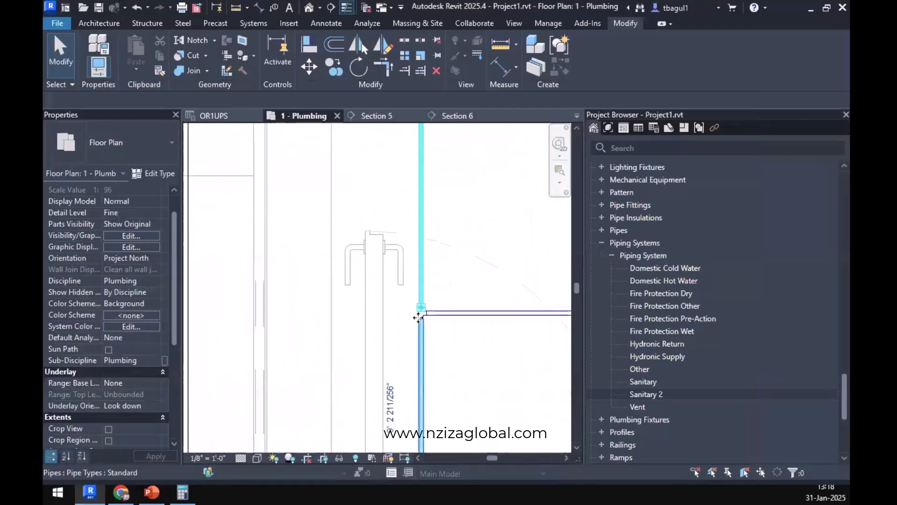
pyautogui.click(422, 307)
pyautogui.scroll(3, 423, 310)
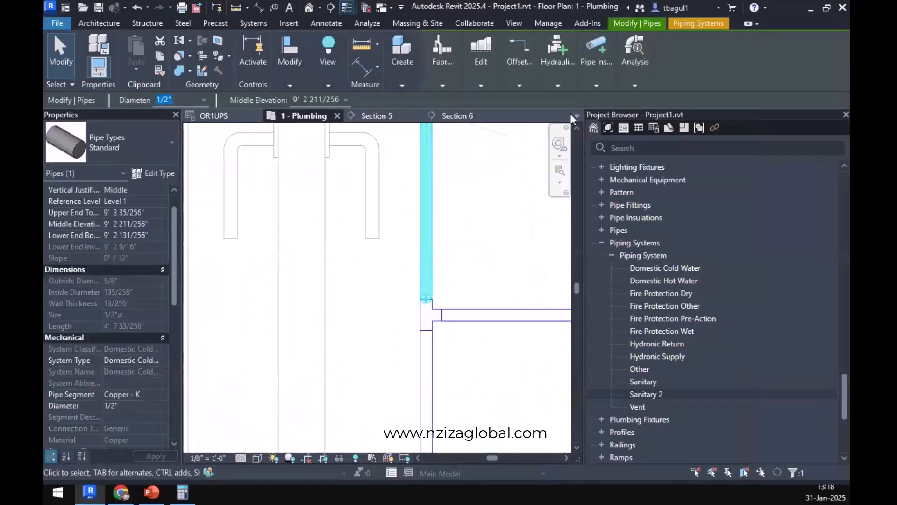
pyautogui.click(426, 314)
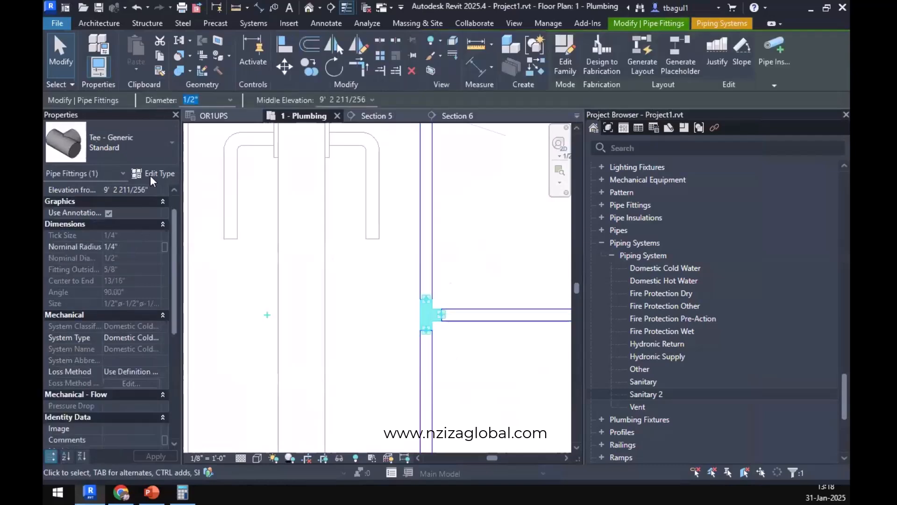
pyautogui.keyDown('ctrl'); pyautogui.click(433, 391); pyautogui.keyUp('ctrl')
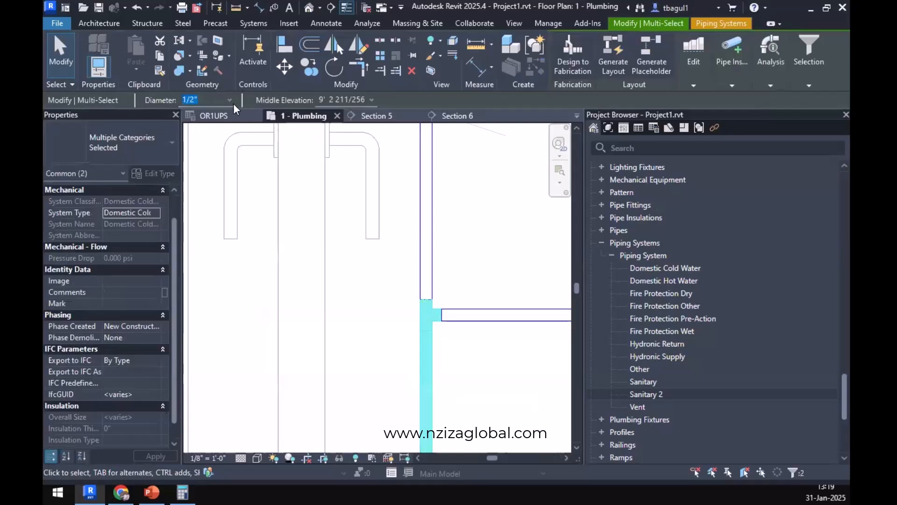
pyautogui.click(230, 100)
pyautogui.click(206, 165)
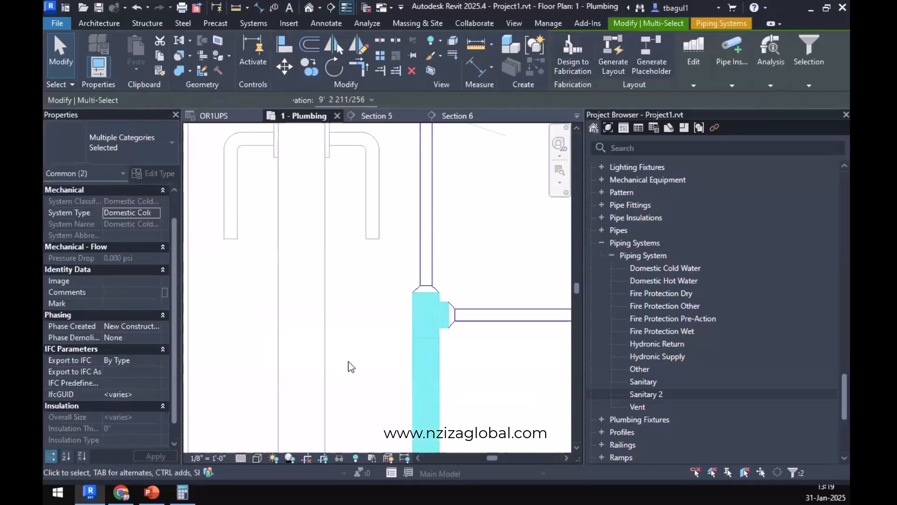
pyautogui.press('Escape')
pyautogui.scroll(-5, 352, 367)
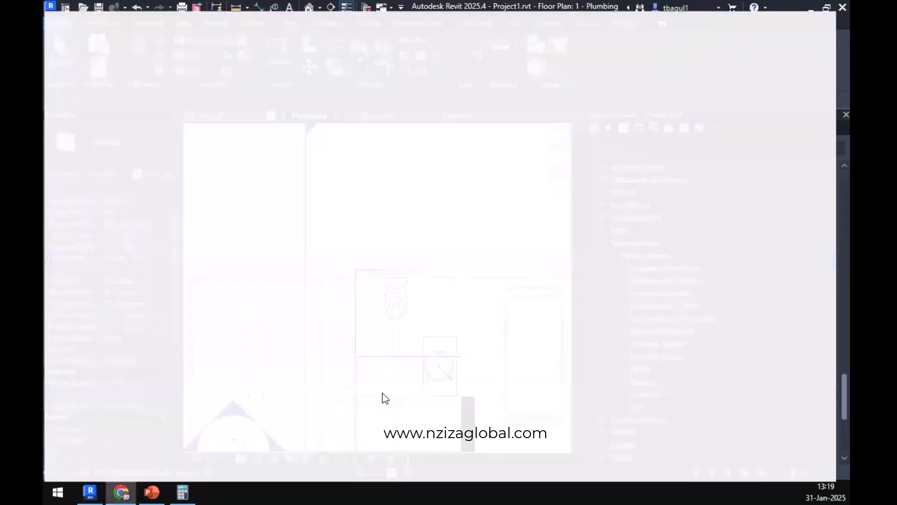
# Check the hospital plumbing slide for the WSFU table reference and browse Section E103 Selection of Pipe Size in the 2018 IPC.
pyautogui.scroll(-1, 471, 369)
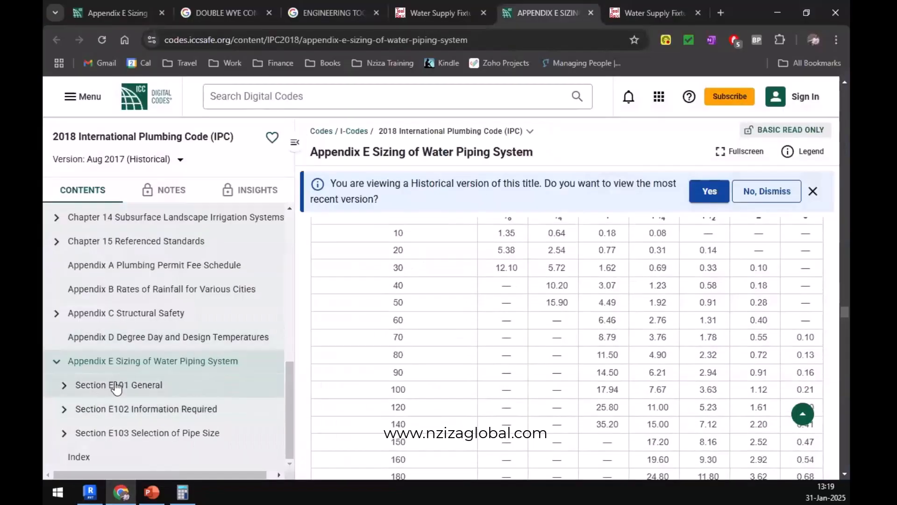
pyautogui.click(163, 491)
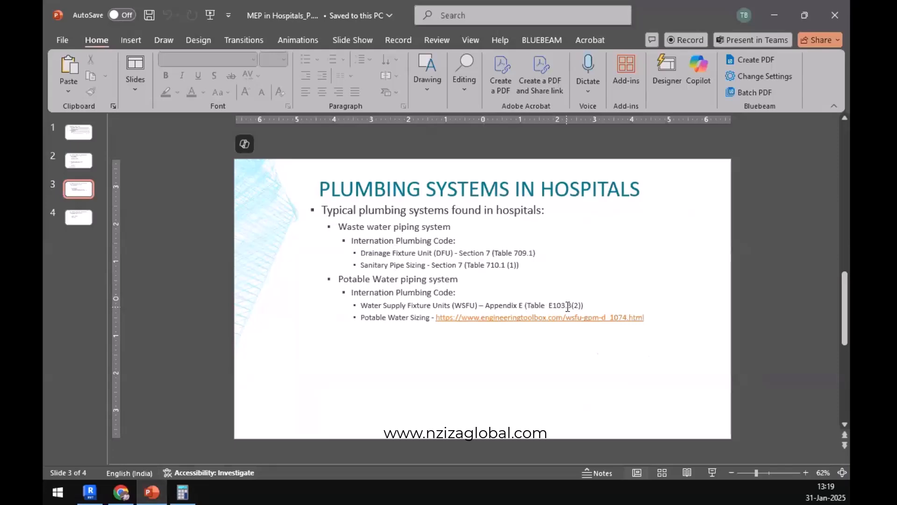
pyautogui.click(120, 491)
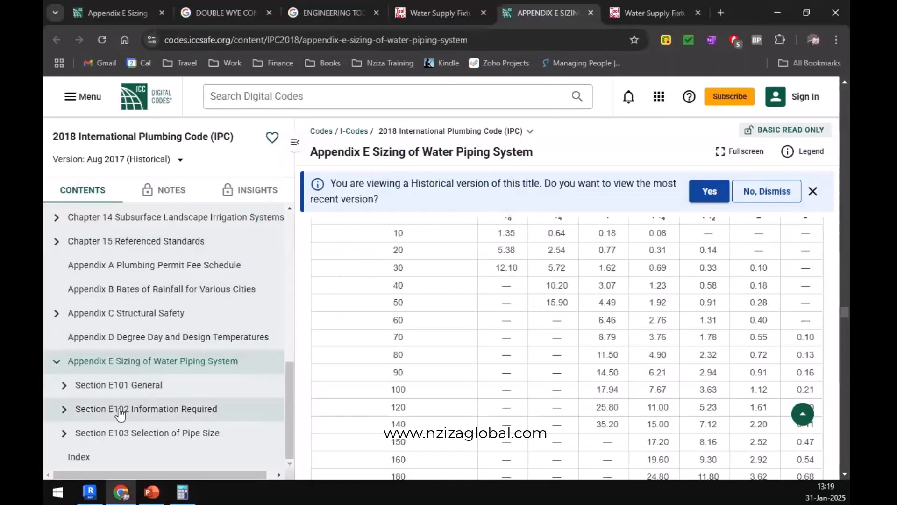
pyautogui.click(111, 432)
pyautogui.scroll(-12, 349, 351)
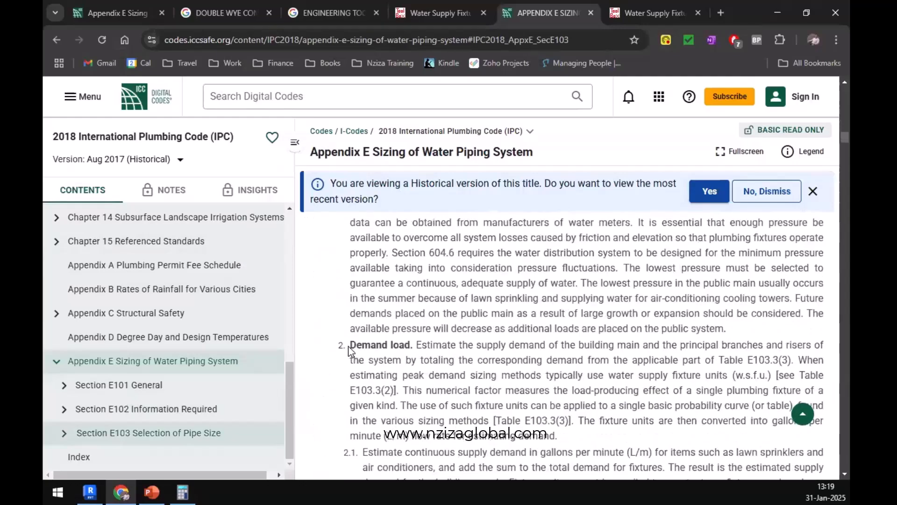
pyautogui.scroll(-20, 348, 350)
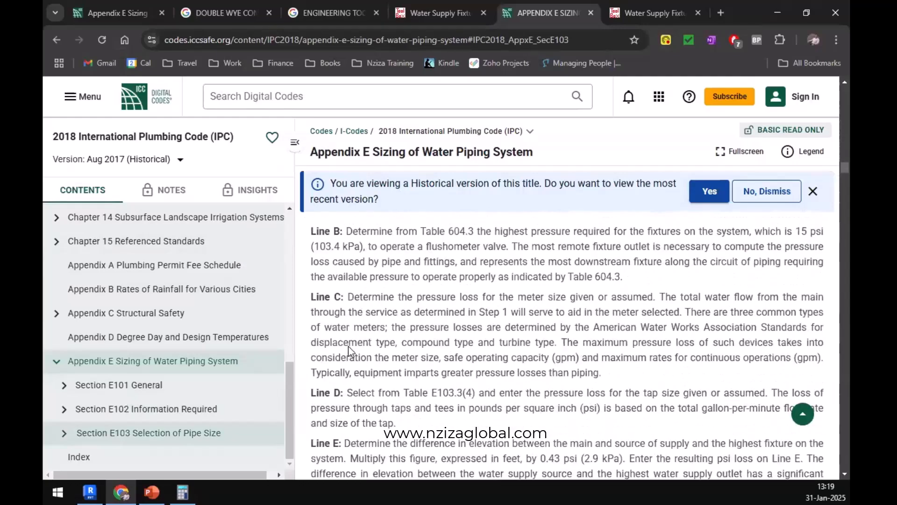
pyautogui.scroll(-15, 349, 350)
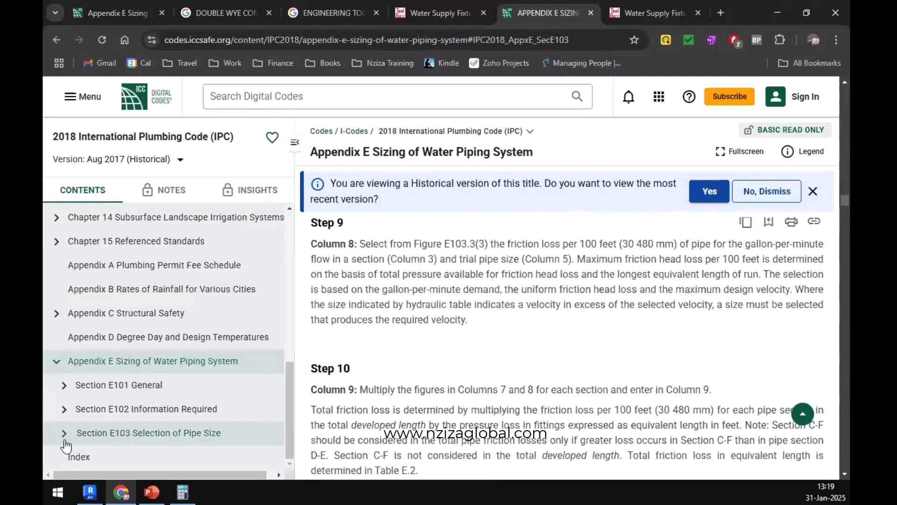
# Expand Section E103 and go through E103.3 Segmented Loss Method and E103.2 Pipe Sizing to find the fixture load table.
pyautogui.click(64, 433)
pyautogui.scroll(-2, 116, 428)
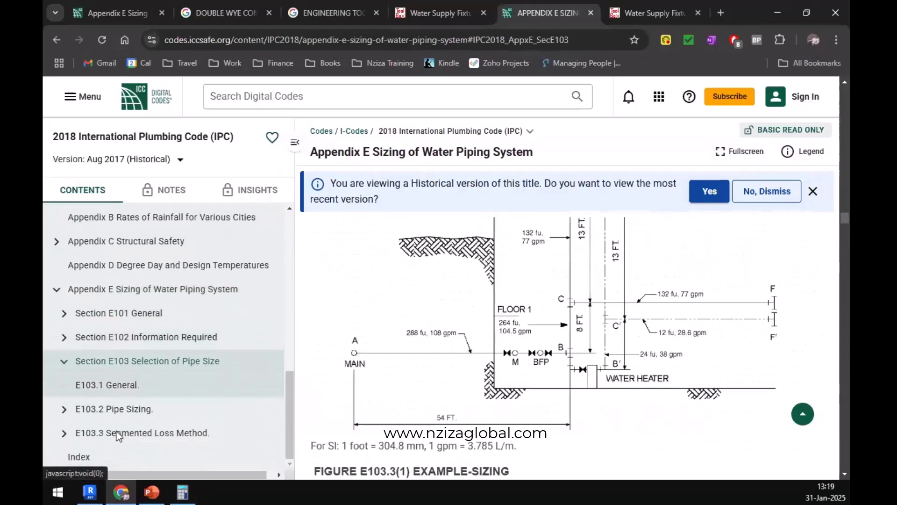
pyautogui.scroll(-20, 481, 344)
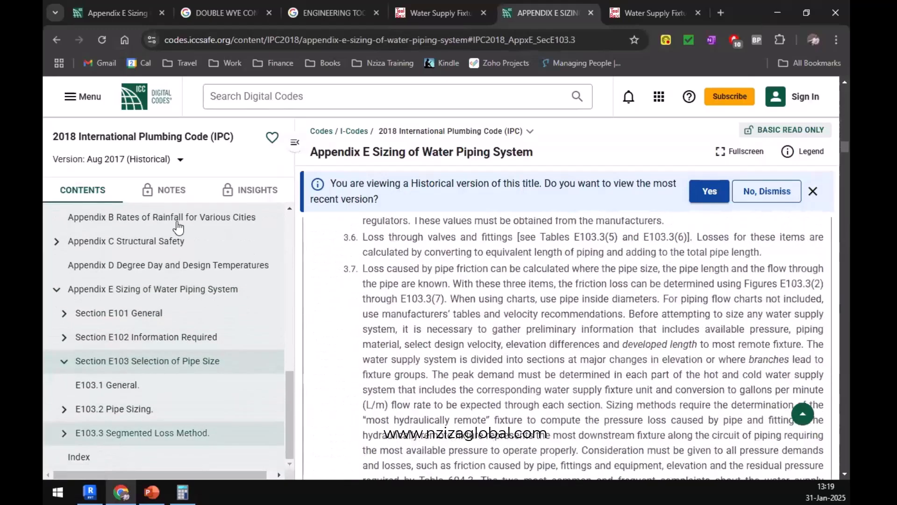
pyautogui.scroll(-20, 467, 374)
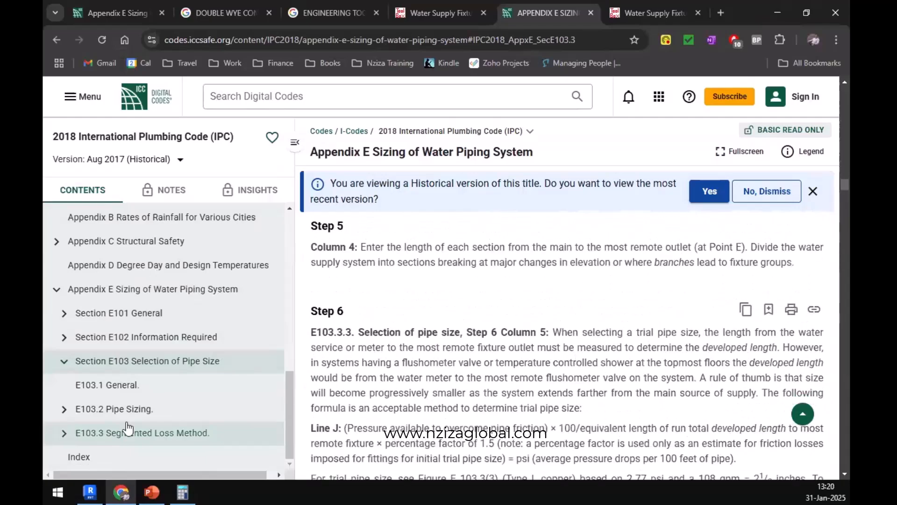
pyautogui.click(112, 410)
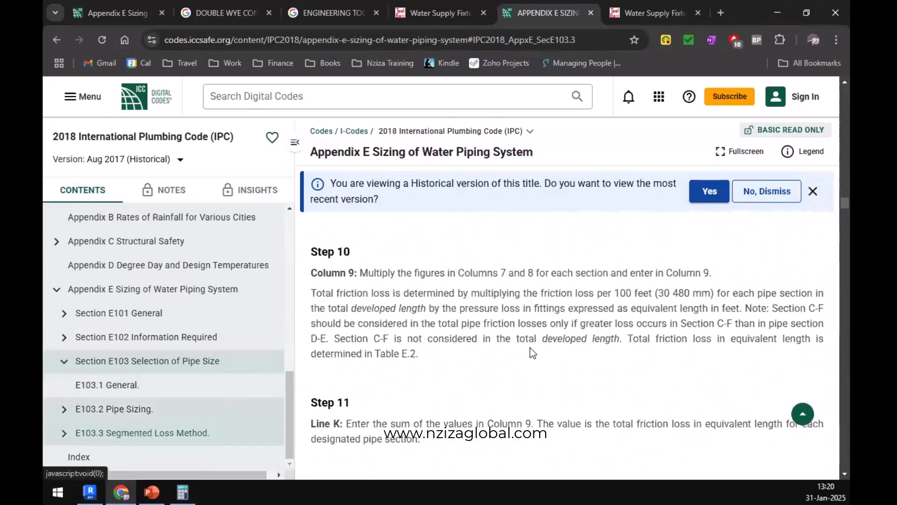
pyautogui.scroll(-20, 522, 344)
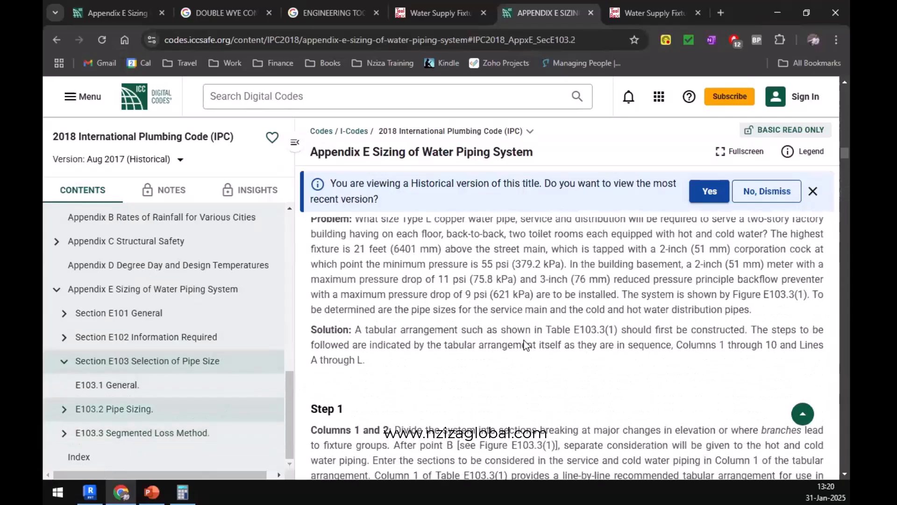
pyautogui.scroll(-20, 523, 341)
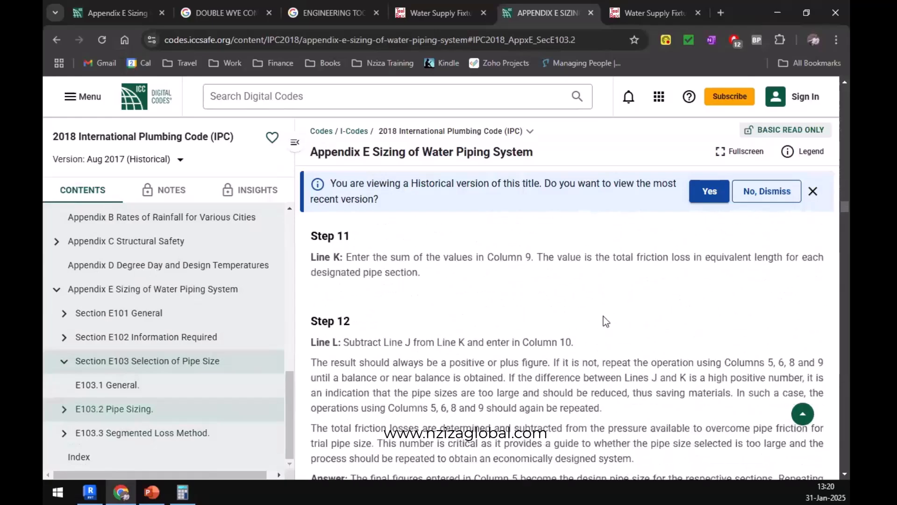
# Examine the cold, hot and total WSFU load values for fixtures in Table E103.3(2).
pyautogui.scroll(-20, 573, 398)
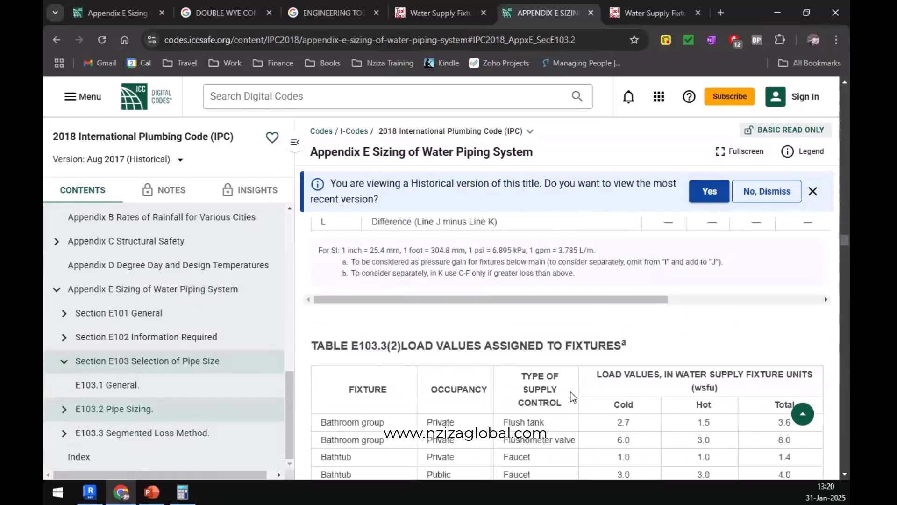
pyautogui.scroll(5, 573, 397)
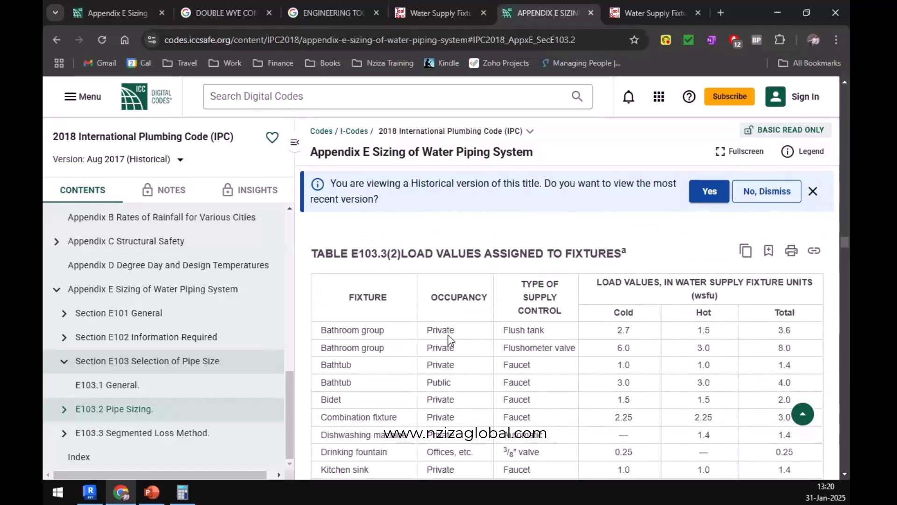
pyautogui.scroll(-4, 447, 335)
pyautogui.scroll(2, 610, 258)
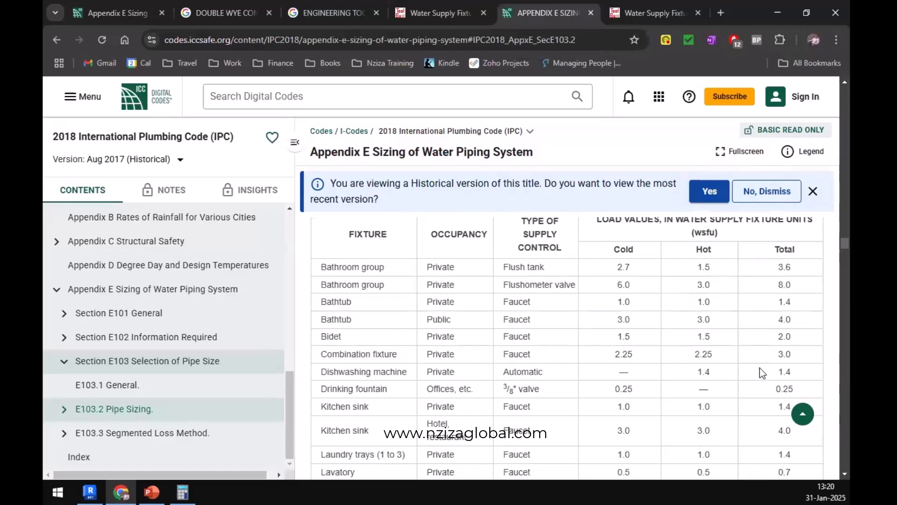
pyautogui.scroll(-5, 729, 358)
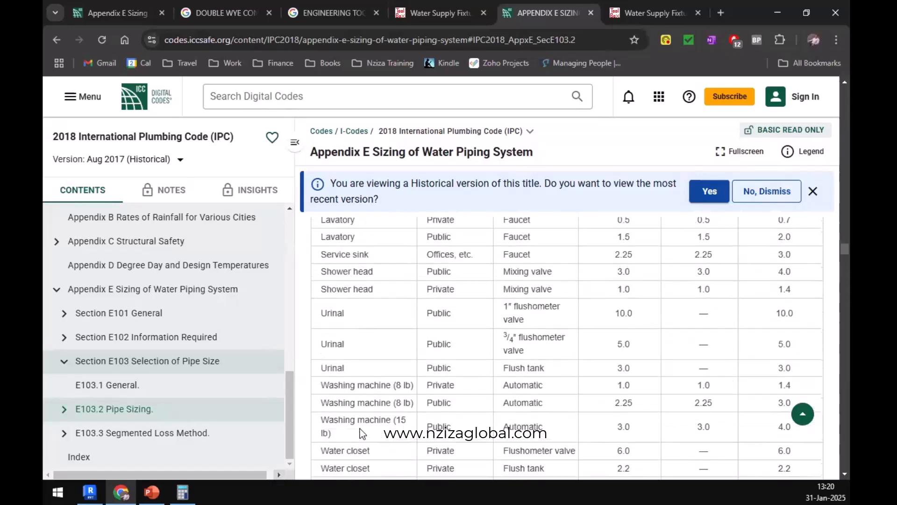
pyautogui.scroll(3, 366, 428)
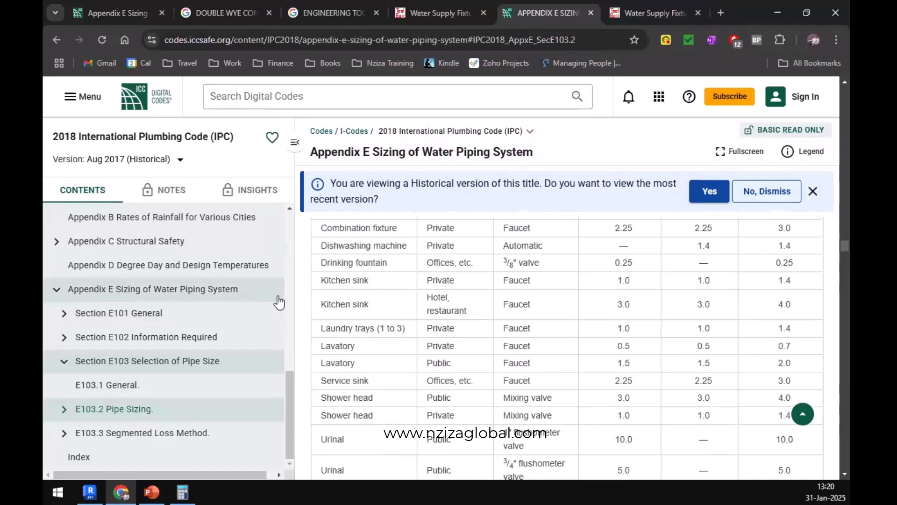
# Return to Revit and draw a 1/2" Domestic Hot Water pipe about 5'-2" long from the wall behind the lavatory toward the cold water main.
pyautogui.click(91, 491)
pyautogui.scroll(3, 477, 353)
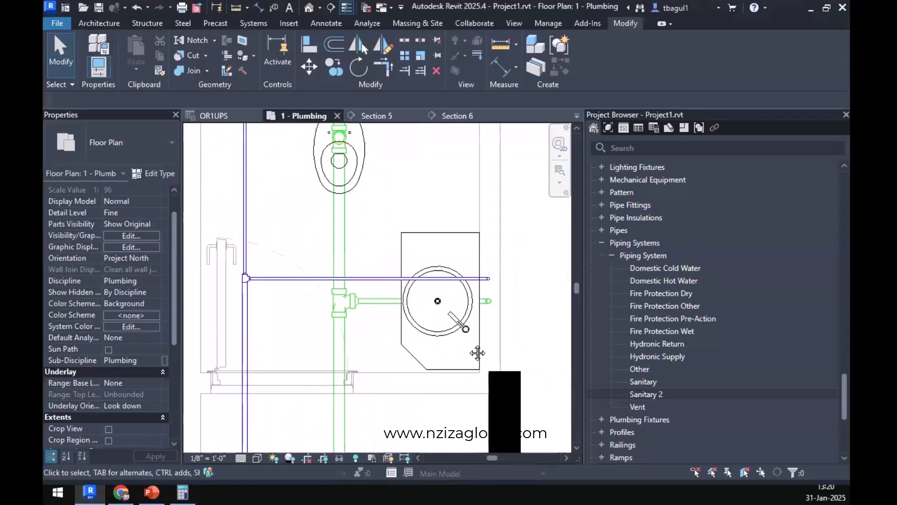
pyautogui.moveTo(477, 353); pyautogui.dragTo(496, 365, button='middle')
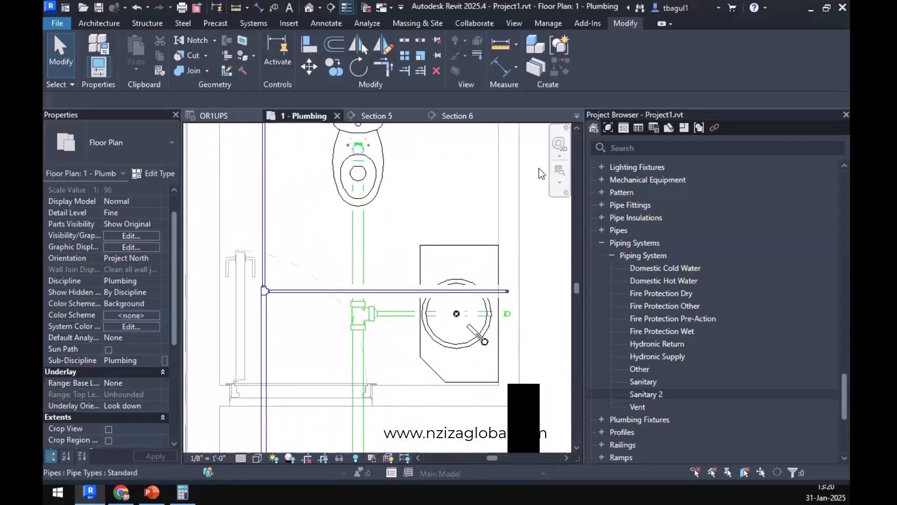
pyautogui.click(253, 24)
pyautogui.click(580, 56)
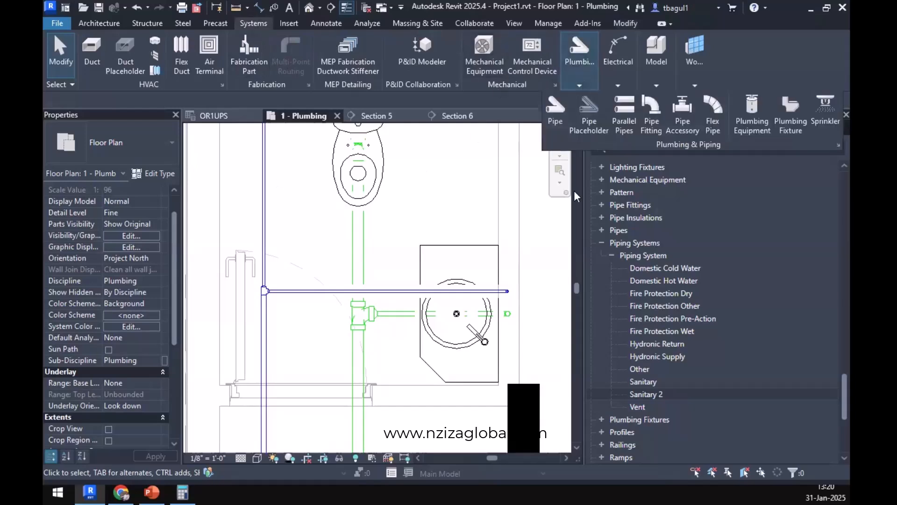
pyautogui.click(551, 113)
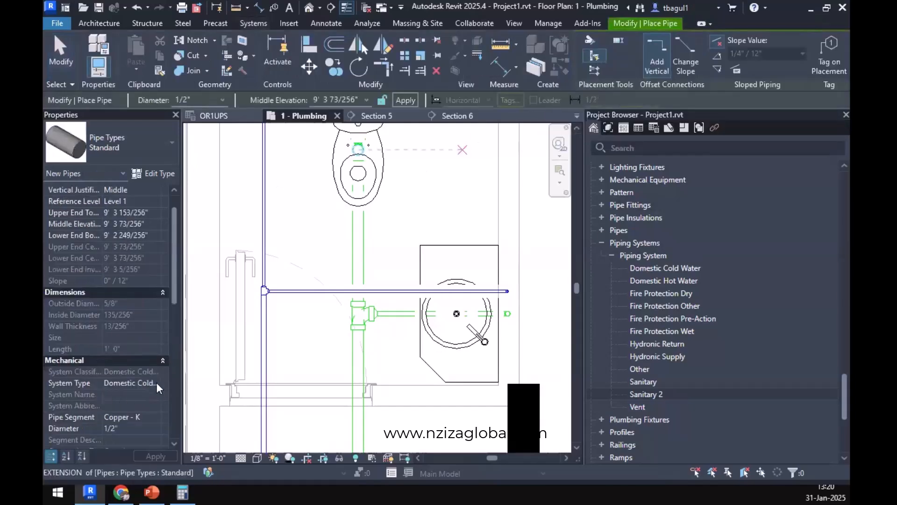
pyautogui.click(159, 388)
pyautogui.click(157, 403)
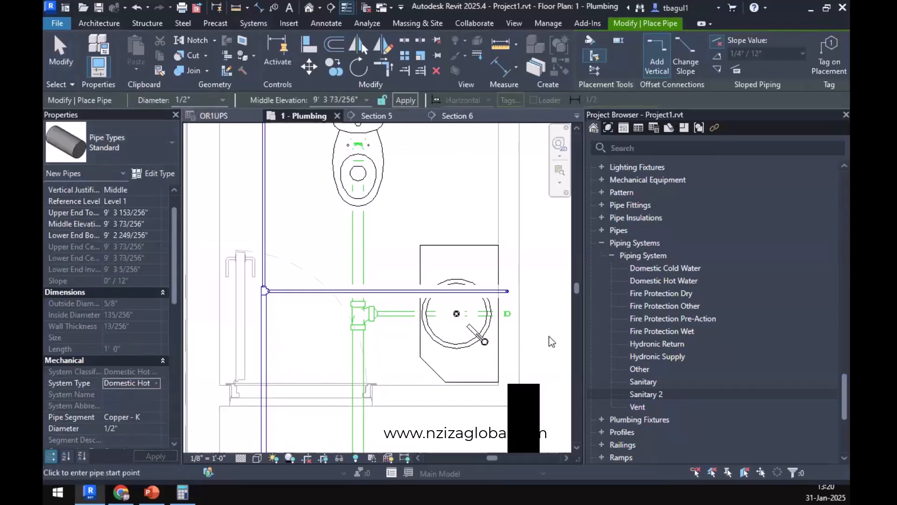
pyautogui.scroll(3, 516, 346)
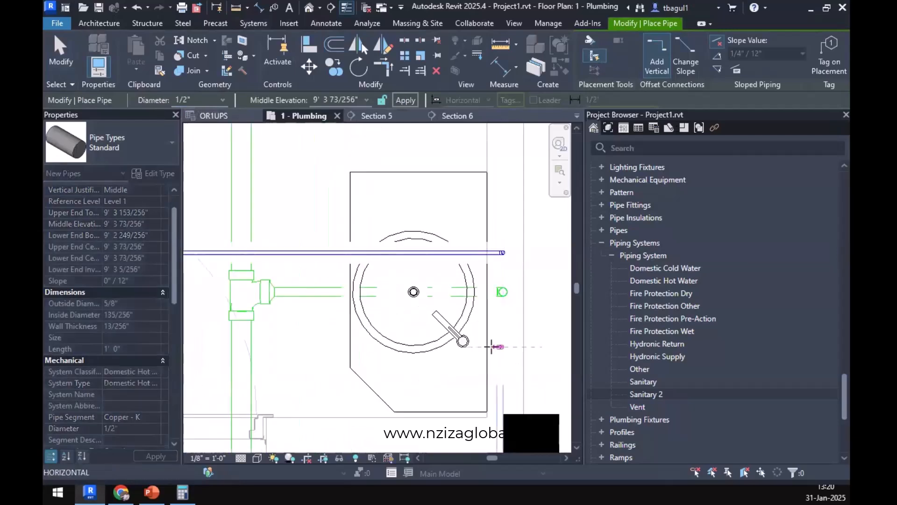
pyautogui.scroll(-2, 496, 347)
pyautogui.click(282, 347)
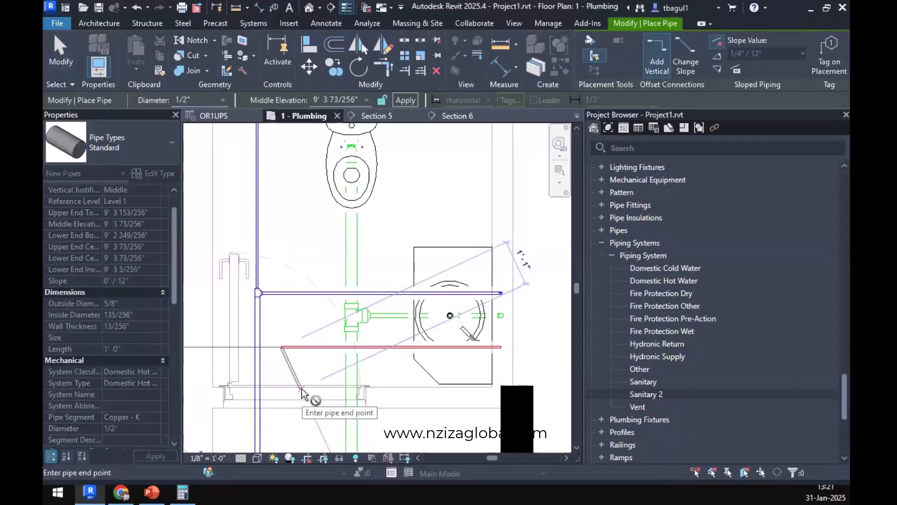
pyautogui.press('Escape')
pyautogui.press('Escape')
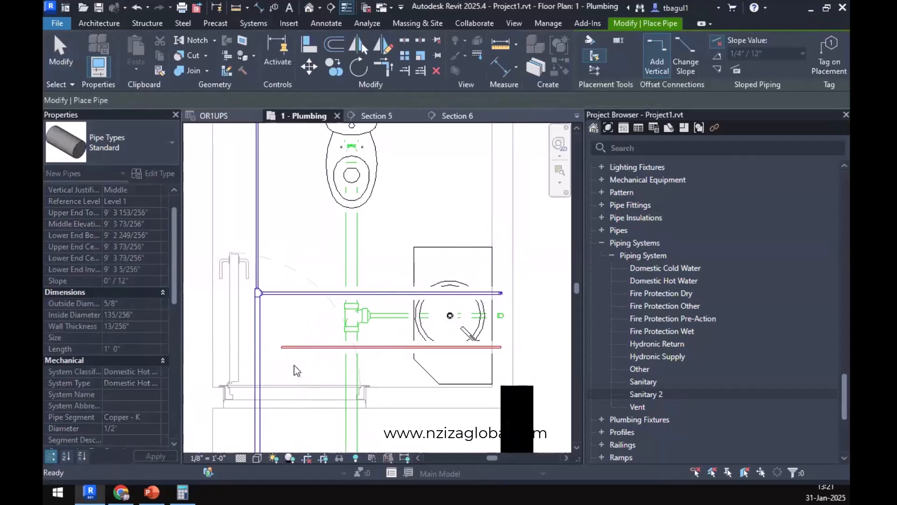
# Move the Section 6 line north to just below the new hot water pipe in the toilet room.
pyautogui.scroll(-3, 315, 322)
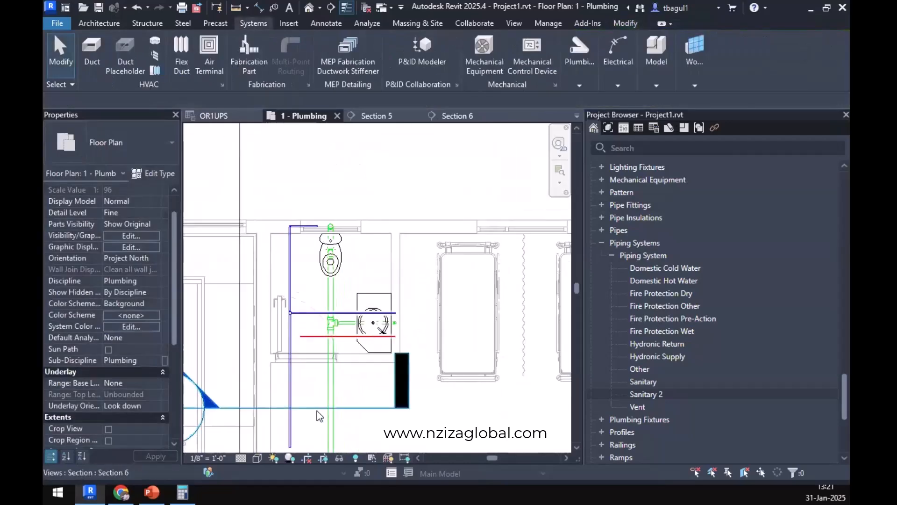
pyautogui.click(311, 407)
pyautogui.moveTo(311, 408); pyautogui.dragTo(346, 346)
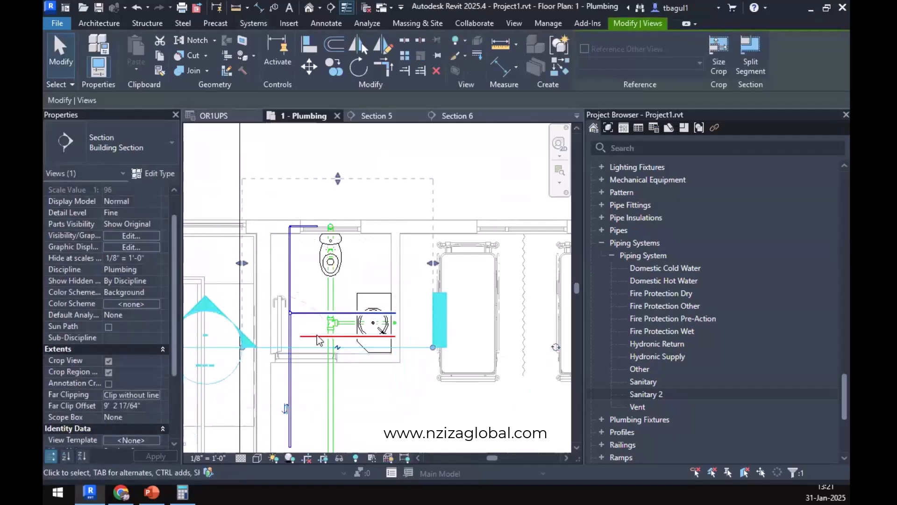
# Continue the 1/2" hot water pipe from its west end southward out of the toilet room, parallel to the cold water main.
pyautogui.click(304, 337)
pyautogui.rightClick(304, 337)
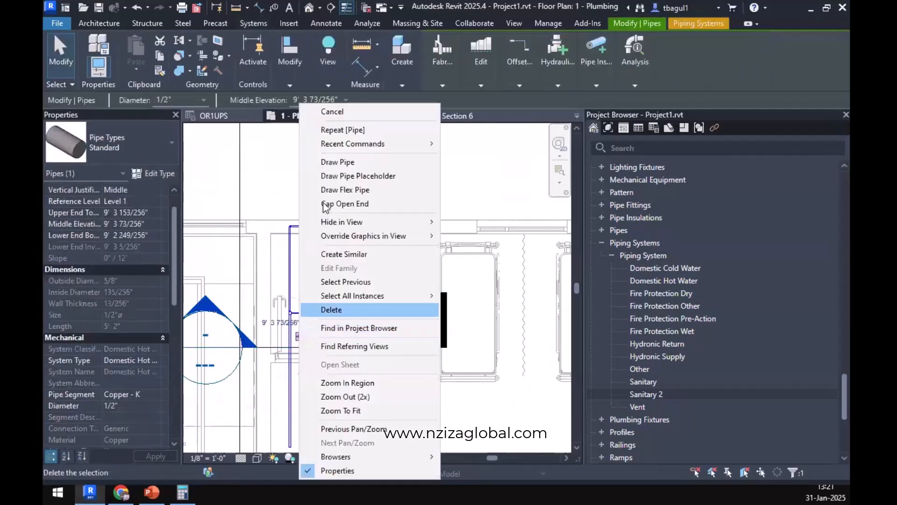
pyautogui.click(337, 167)
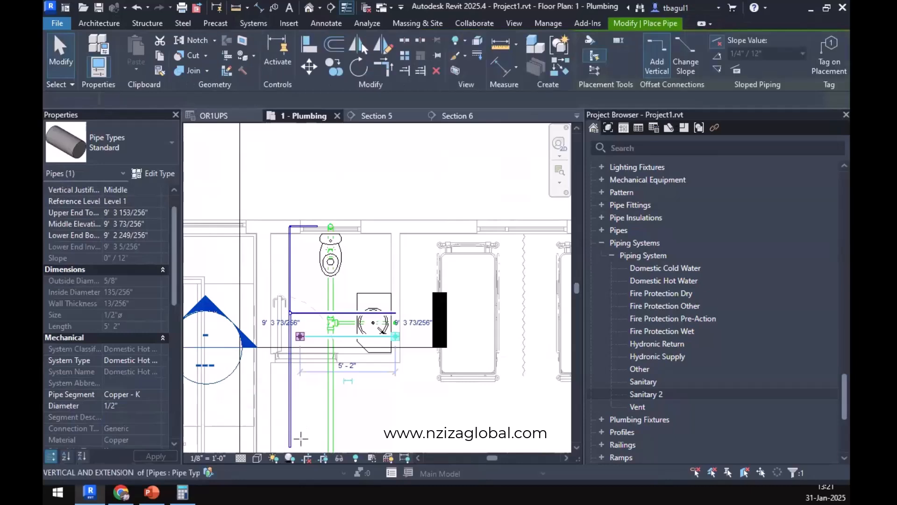
pyautogui.click(302, 444)
pyautogui.press('Escape')
pyautogui.press('Escape')
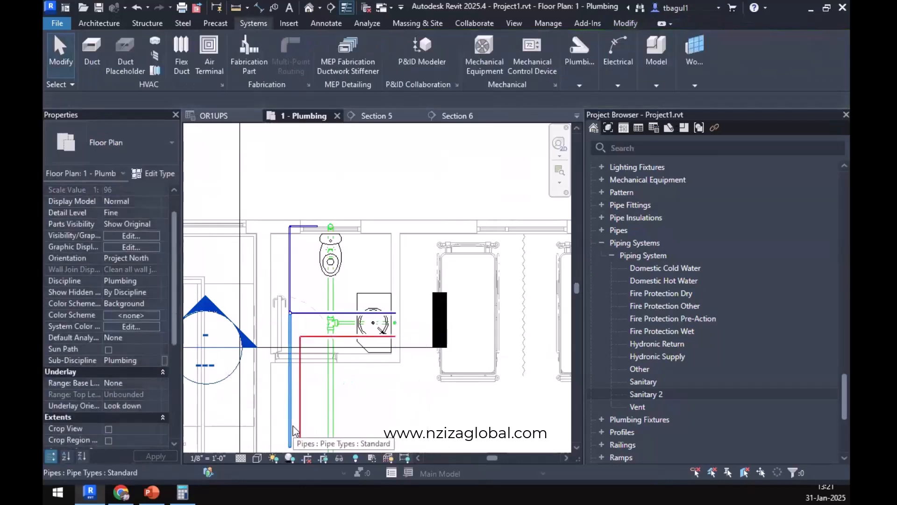
# Extend the southward hot water pipe to about 19'-5" and the cold water main to about 21'-4", ending near the corridor sanitary main.
pyautogui.scroll(-8, 293, 431)
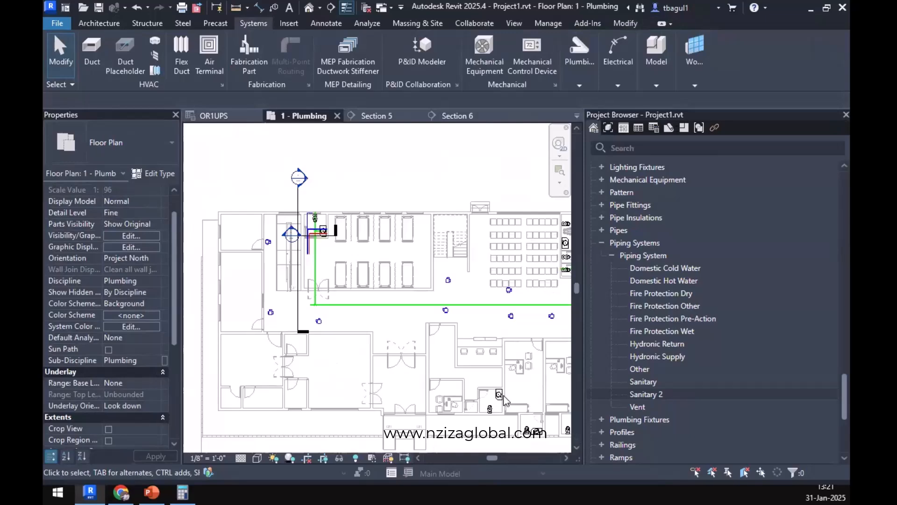
pyautogui.scroll(4, 307, 238)
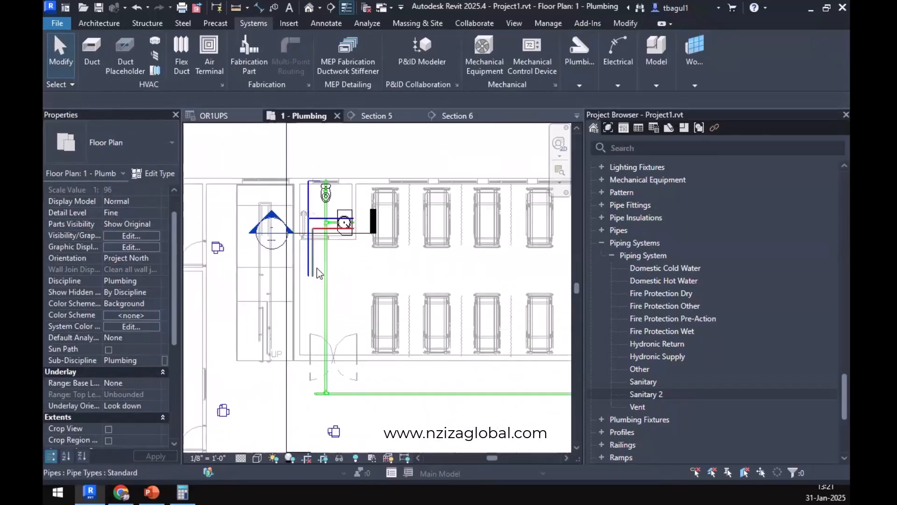
pyautogui.click(312, 252)
pyautogui.moveTo(309, 363); pyautogui.dragTo(308, 383)
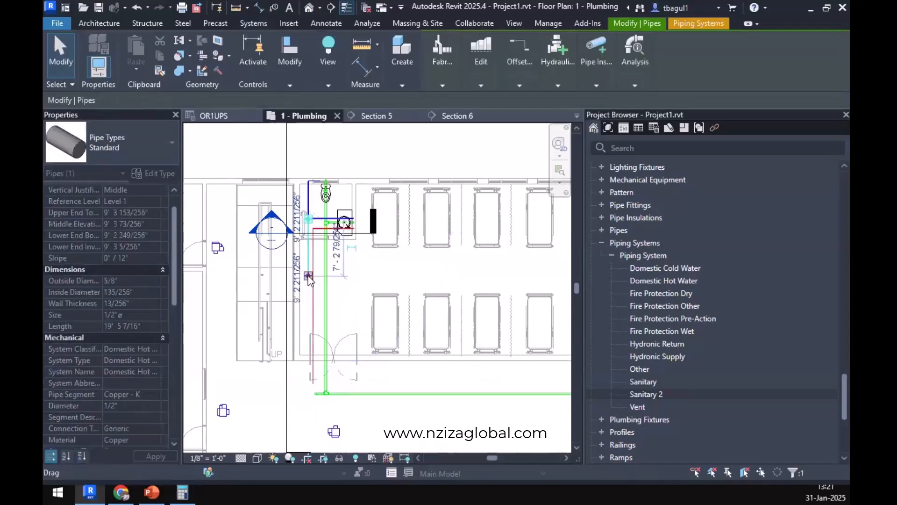
pyautogui.moveTo(307, 378); pyautogui.dragTo(319, 402)
# Draw a 1 1/4" Domestic Cold Water pipe from the main's south end east along the corridor, ending just before the north-south sanitary main.
pyautogui.scroll(3, 308, 392)
pyautogui.scroll(3, 316, 399)
pyautogui.rightClick(323, 401)
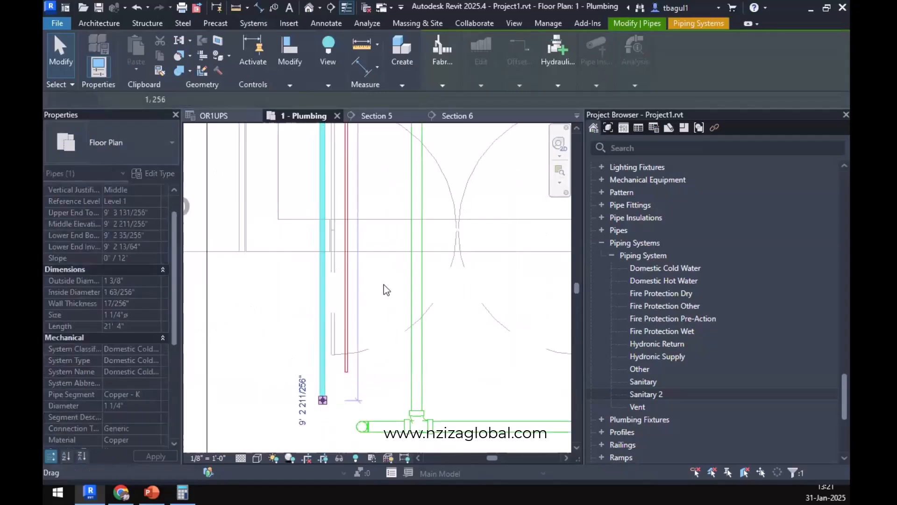
pyautogui.click(360, 84)
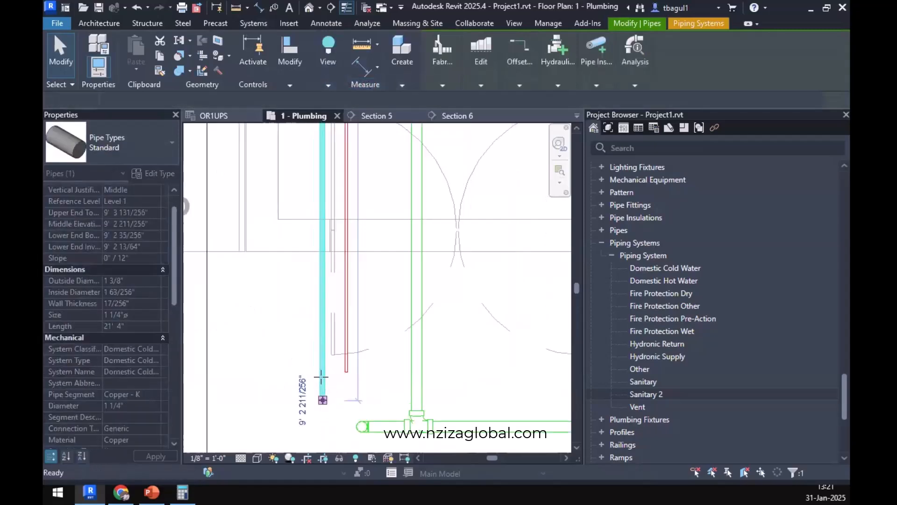
pyautogui.scroll(-2, 322, 379)
pyautogui.scroll(-3, 324, 385)
pyautogui.moveTo(481, 391); pyautogui.dragTo(238, 397, button='middle')
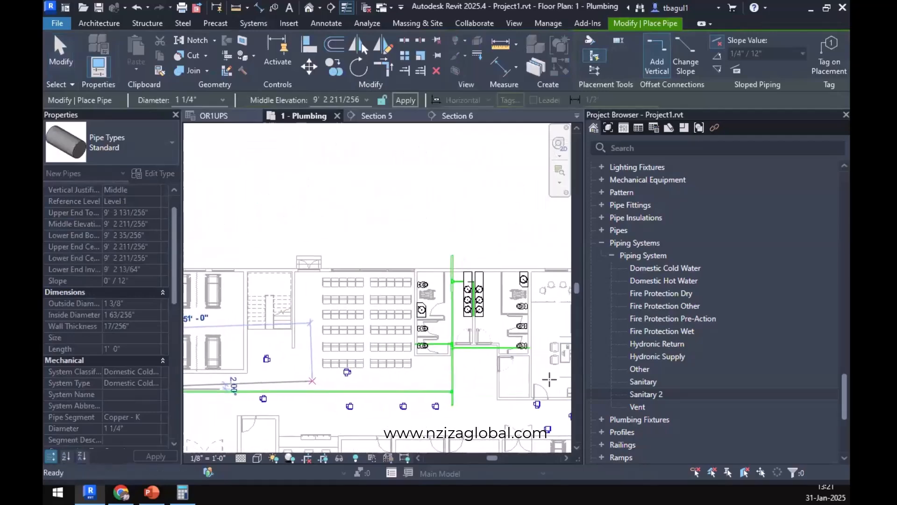
pyautogui.click(447, 388)
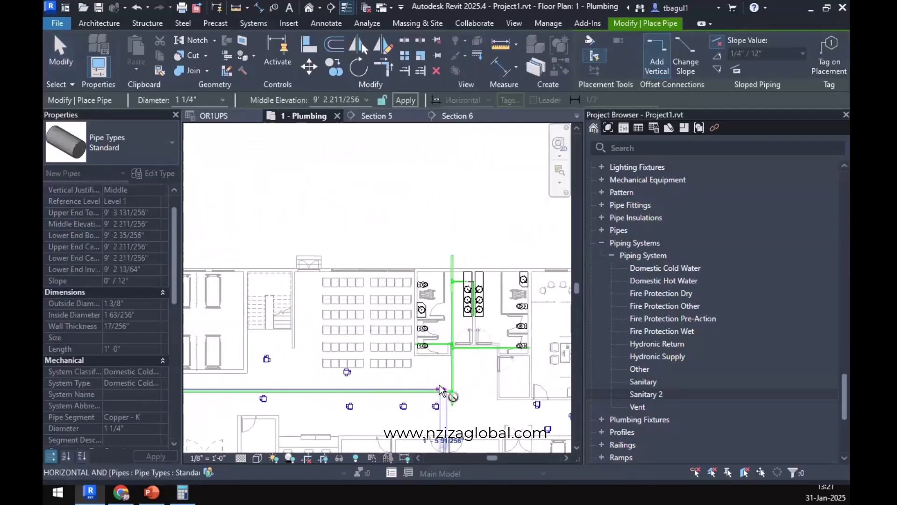
pyautogui.press('Escape')
pyautogui.press('Escape')
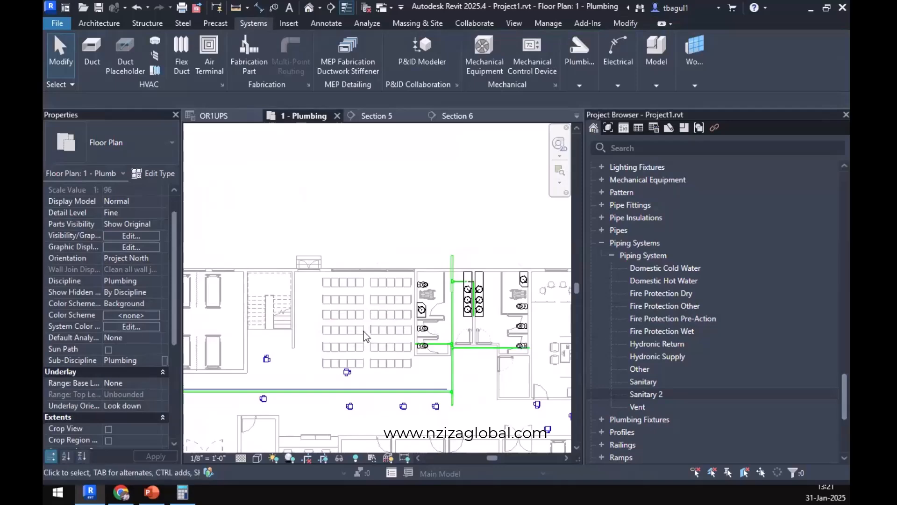
# Draw a 1/2" Domestic Hot Water pipe from the southward pipe's end east along the corridor beside the cold water pipe, ending below the seating area.
pyautogui.scroll(10, 312, 379)
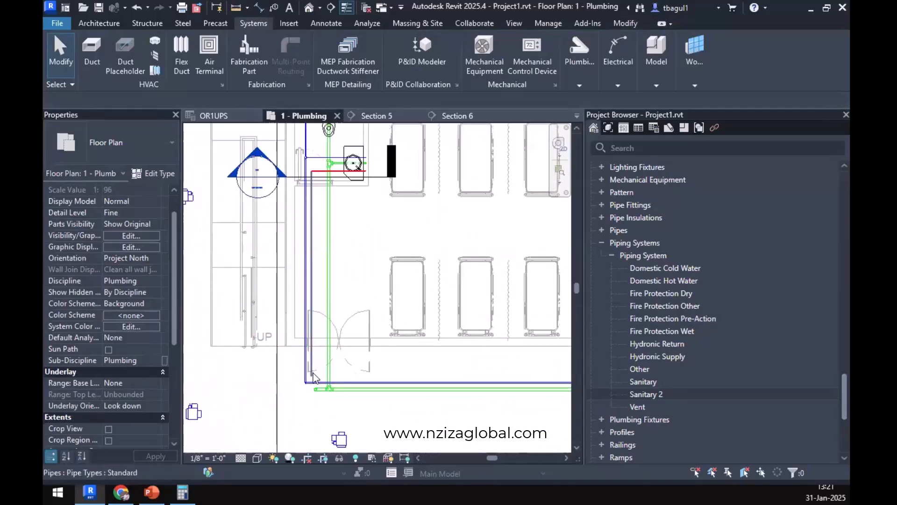
pyautogui.click(306, 299)
pyautogui.rightClick(304, 287)
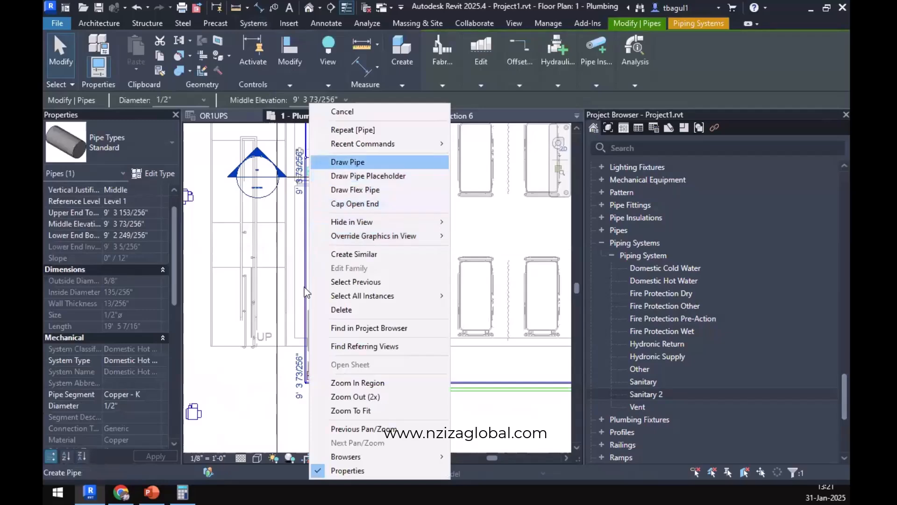
pyautogui.click(348, 163)
pyautogui.scroll(-3, 434, 371)
pyautogui.moveTo(498, 357)
pyautogui.mouseDown(button='middle')
pyautogui.moveTo(322, 331)
pyautogui.moveTo(241, 294)
pyautogui.mouseUp(button='middle')
pyautogui.moveTo(408, 327); pyautogui.dragTo(435, 249, button='middle')
pyautogui.scroll(2, 409, 258)
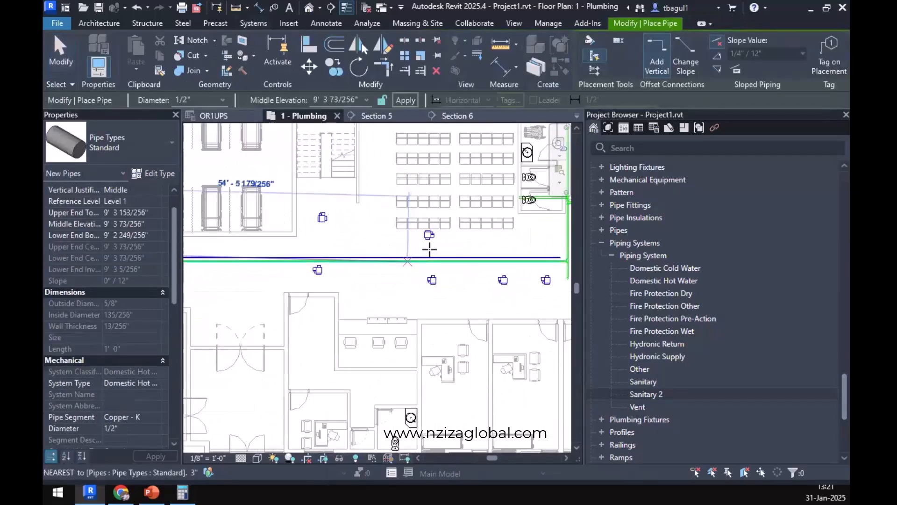
pyautogui.click(429, 256)
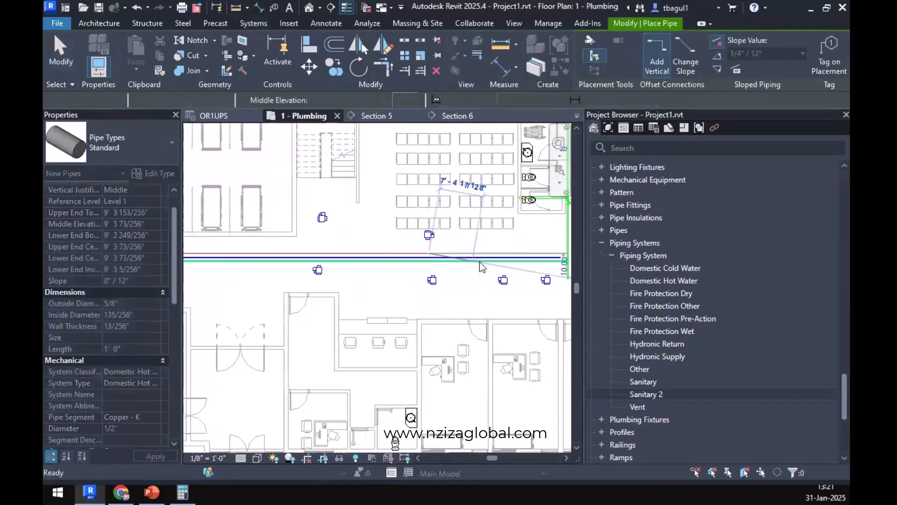
pyautogui.press('Escape')
pyautogui.press('Escape')
# Examine the small toilet room south of the corridor and the cold and hot water runs that will serve it.
pyautogui.moveTo(436, 389); pyautogui.dragTo(434, 417, button='middle')
pyautogui.scroll(3, 439, 402)
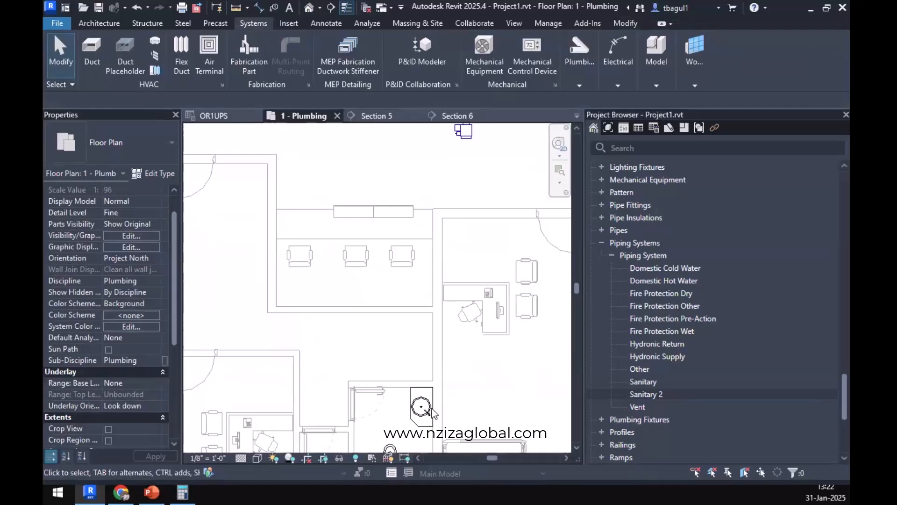
pyautogui.moveTo(444, 417); pyautogui.dragTo(454, 337, button='middle')
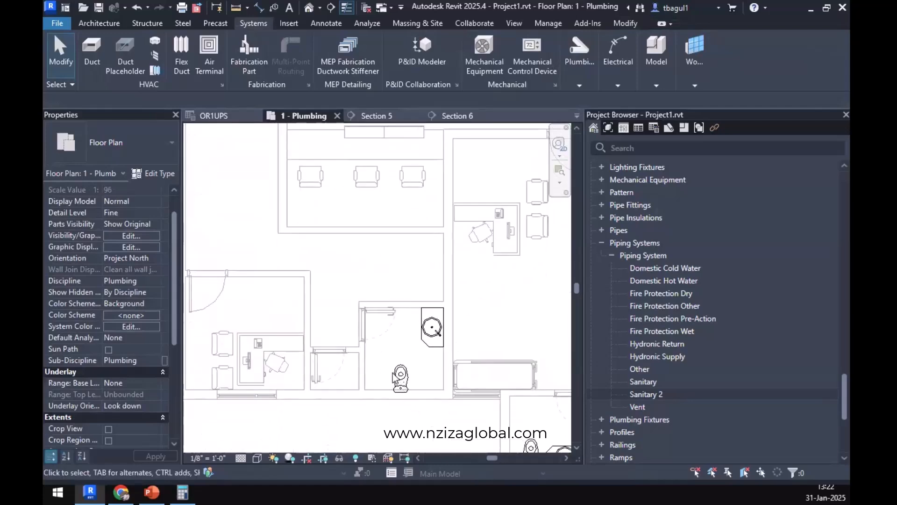
pyautogui.scroll(-5, 396, 378)
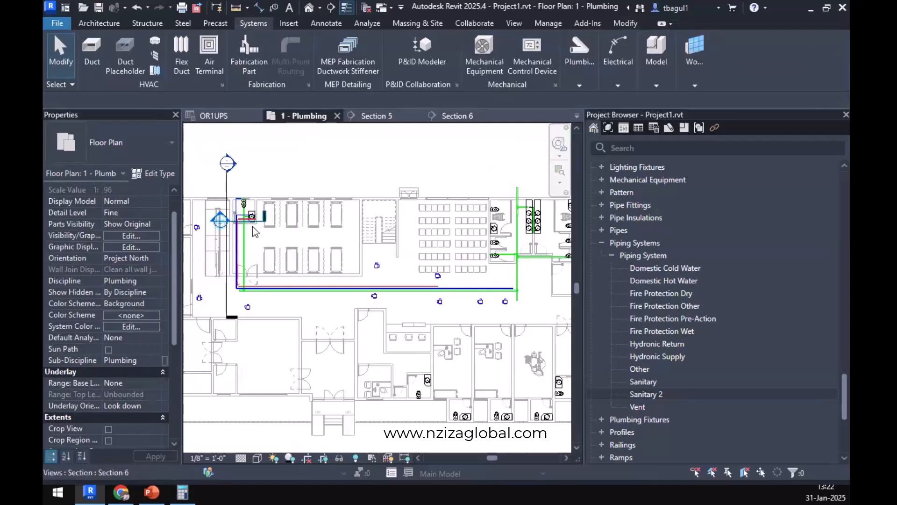
pyautogui.moveTo(425, 365); pyautogui.dragTo(434, 319, button='middle')
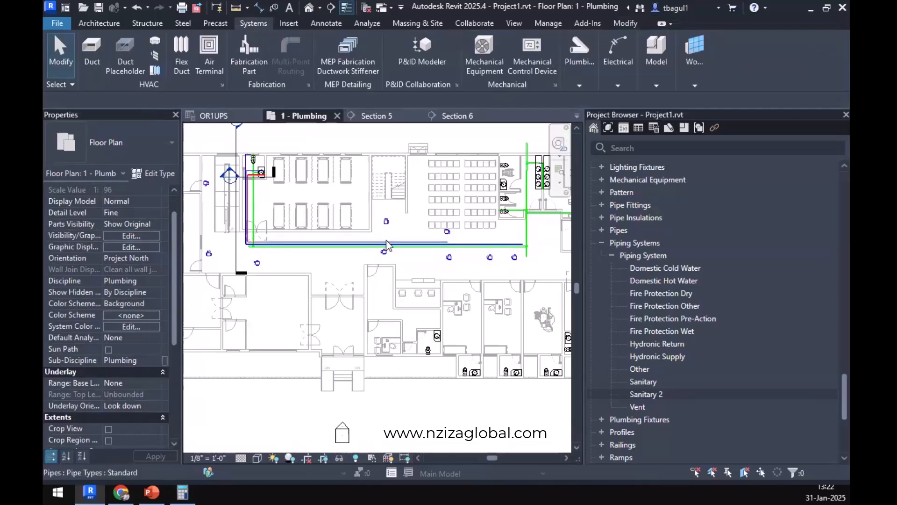
pyautogui.scroll(5, 386, 243)
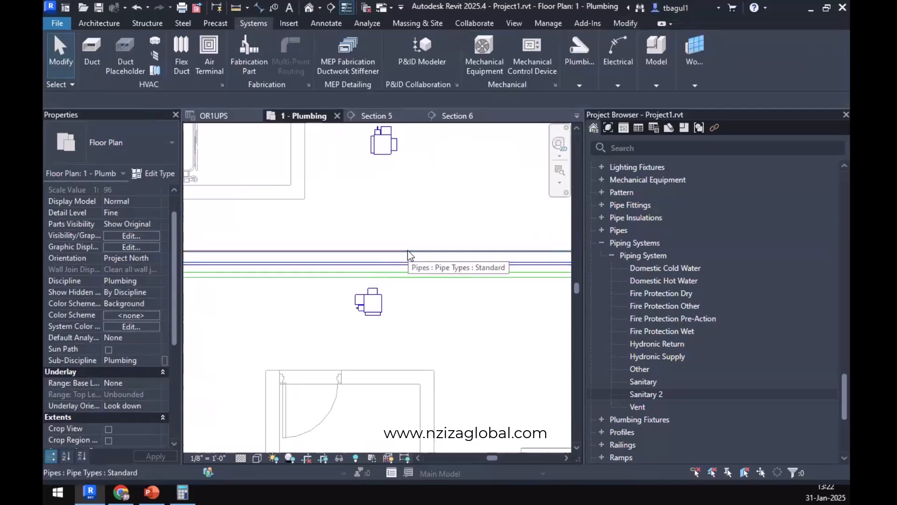
pyautogui.scroll(-5, 408, 251)
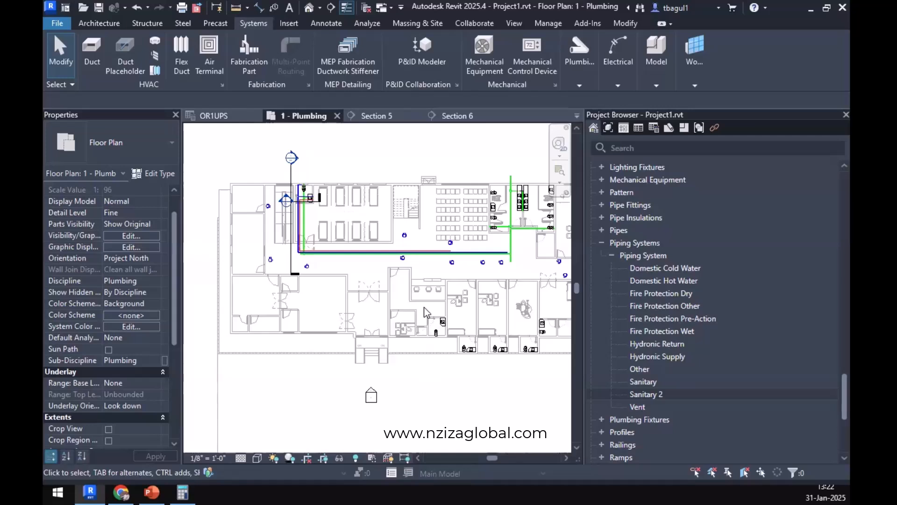
pyautogui.scroll(3, 397, 326)
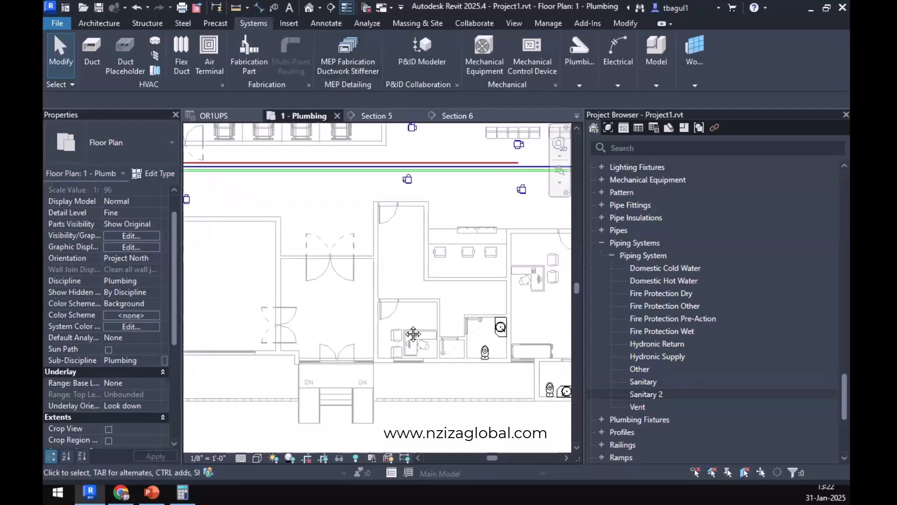
pyautogui.moveTo(413, 335); pyautogui.dragTo(372, 389, button='middle')
pyautogui.scroll(-2, 338, 304)
# Move the Section 6 line from the ward toilet to the small toilet room south of the corridor, spanning between its lavatory and water closet.
pyautogui.click(260, 193)
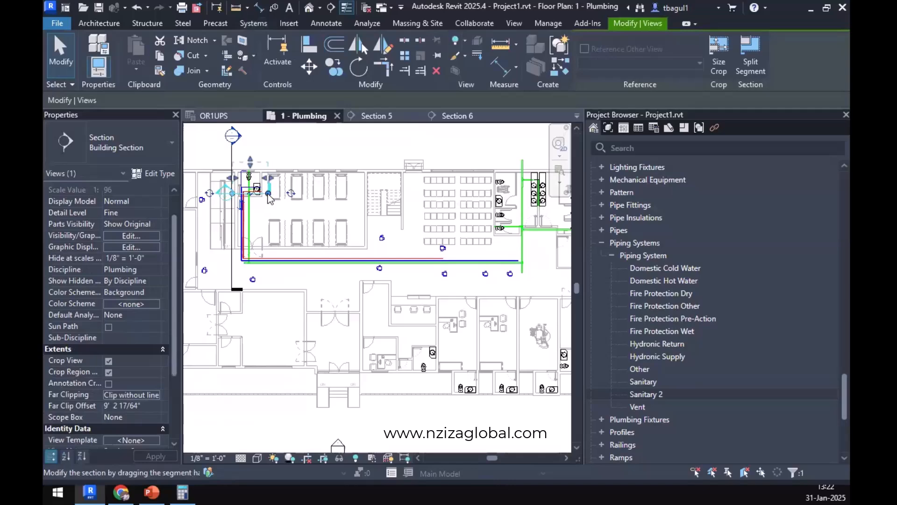
pyautogui.press('m')
pyautogui.press('v')
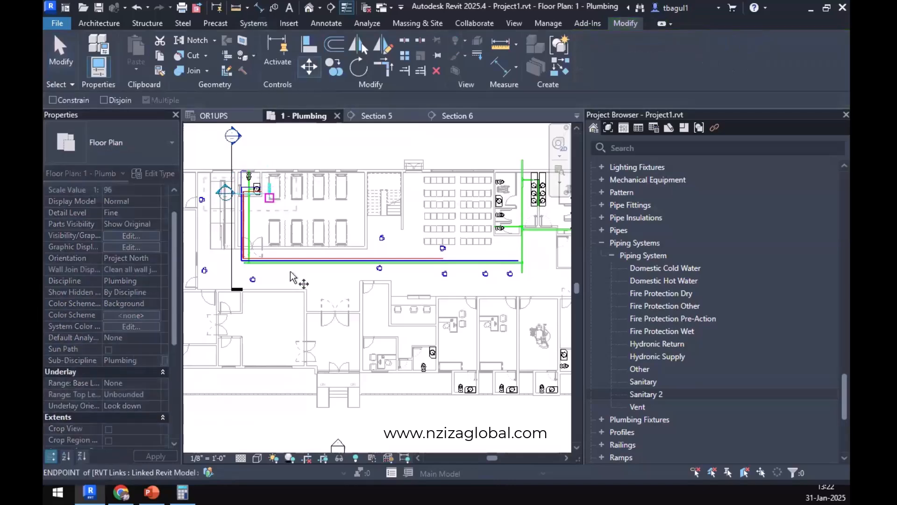
pyautogui.click(247, 194)
pyautogui.scroll(6, 436, 360)
pyautogui.click(434, 355)
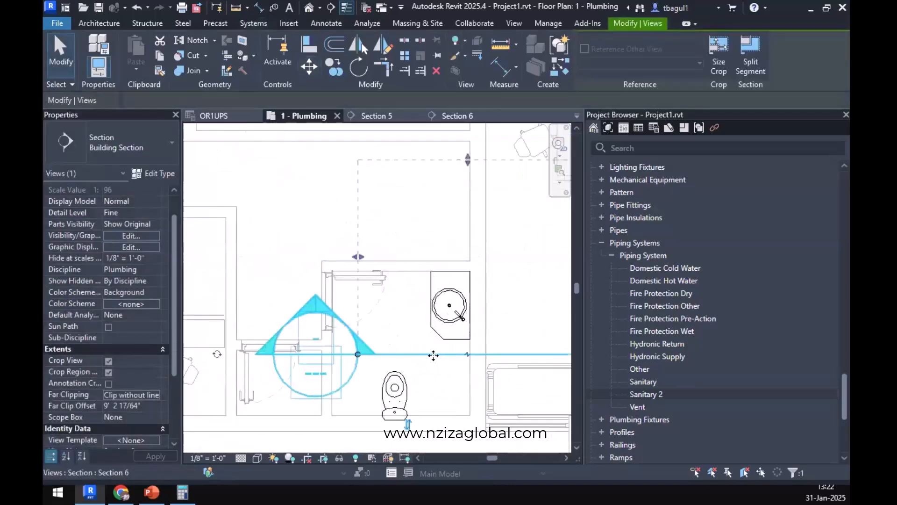
pyautogui.moveTo(348, 355); pyautogui.dragTo(346, 351)
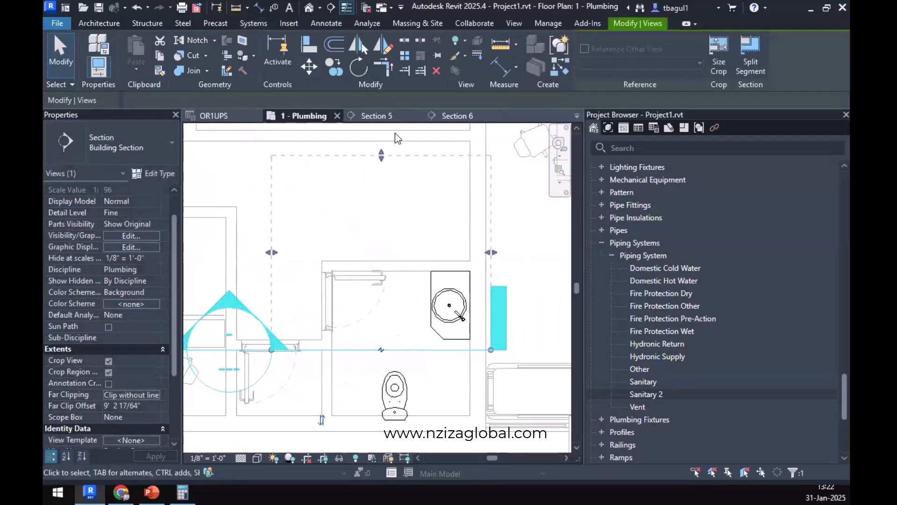
# Open the Section 6 view at the lavatory and clear the section selection.
pyautogui.click(452, 119)
pyautogui.scroll(3, 451, 313)
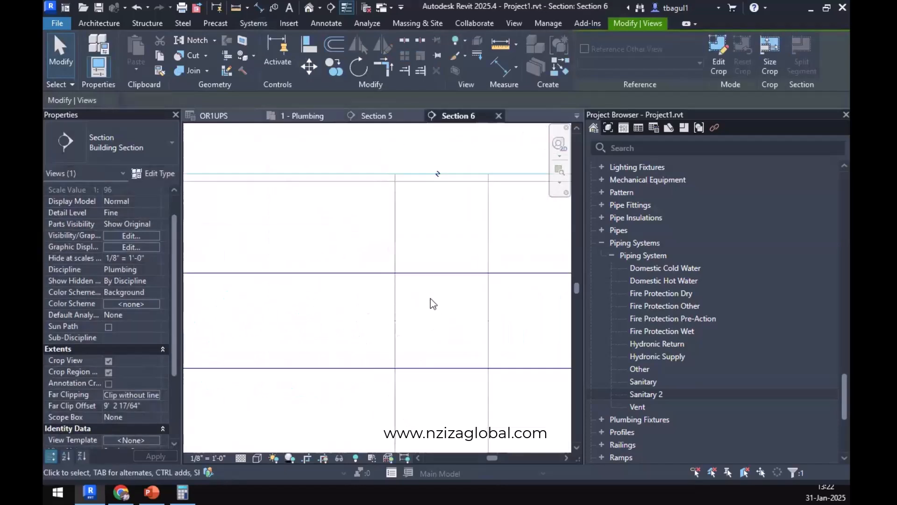
pyautogui.scroll(-4, 434, 303)
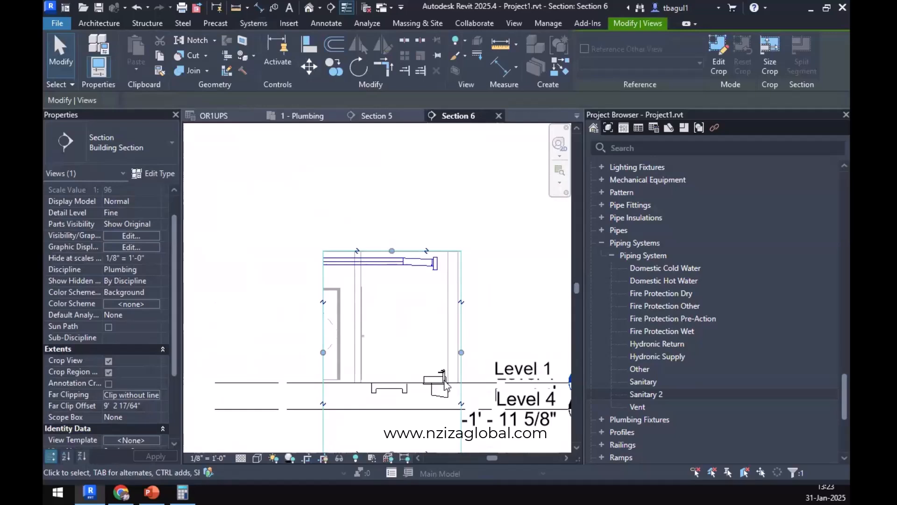
pyautogui.scroll(2, 440, 381)
pyautogui.click(429, 389)
pyautogui.scroll(1, 429, 374)
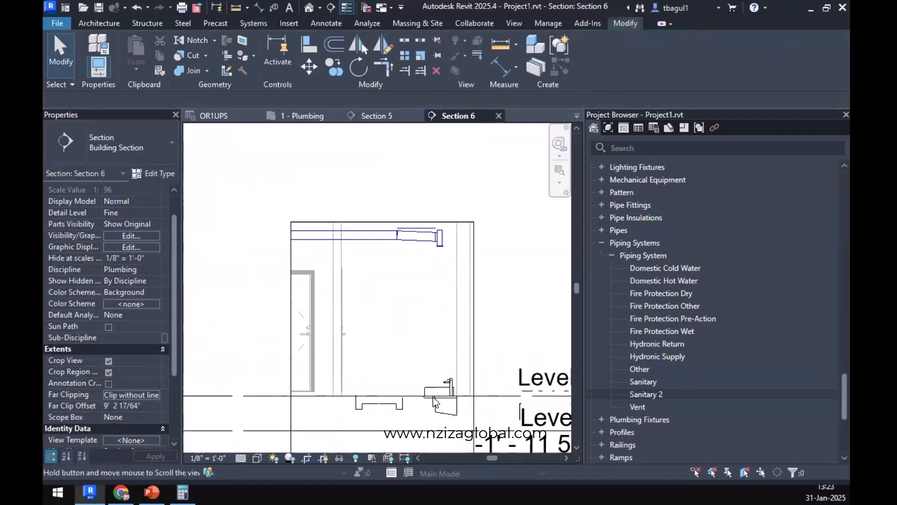
# Draw a 1/2" Domestic Hot Water riser in the wall behind the lavatory up to about 9'-2", continuing horizontally west into the room.
pyautogui.click(254, 23)
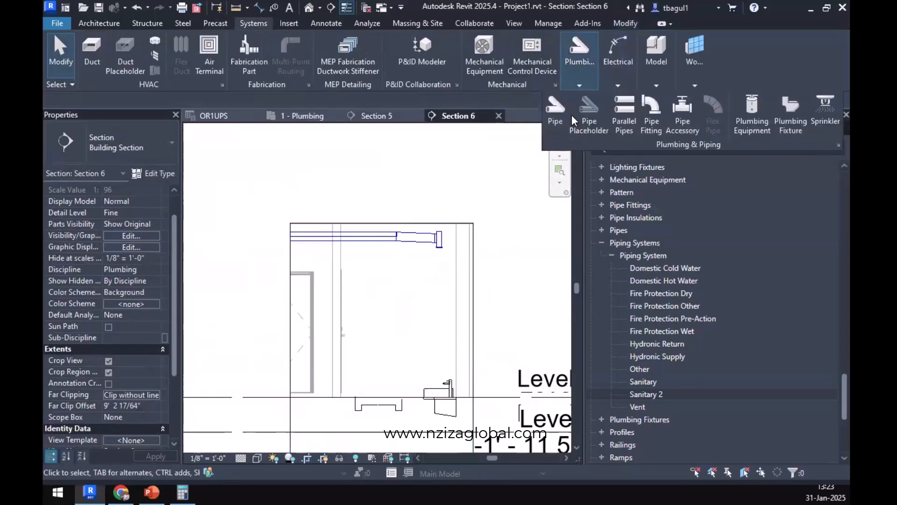
pyautogui.click(557, 104)
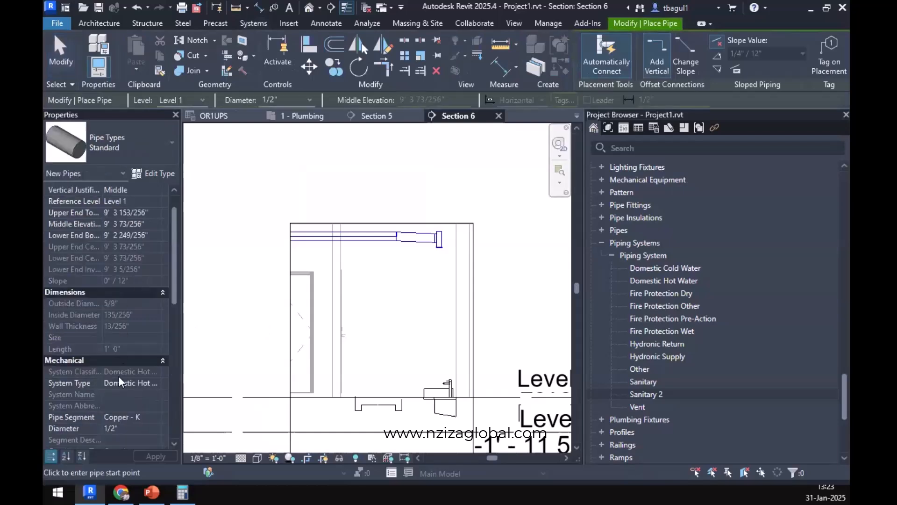
pyautogui.click(156, 383)
pyautogui.click(159, 400)
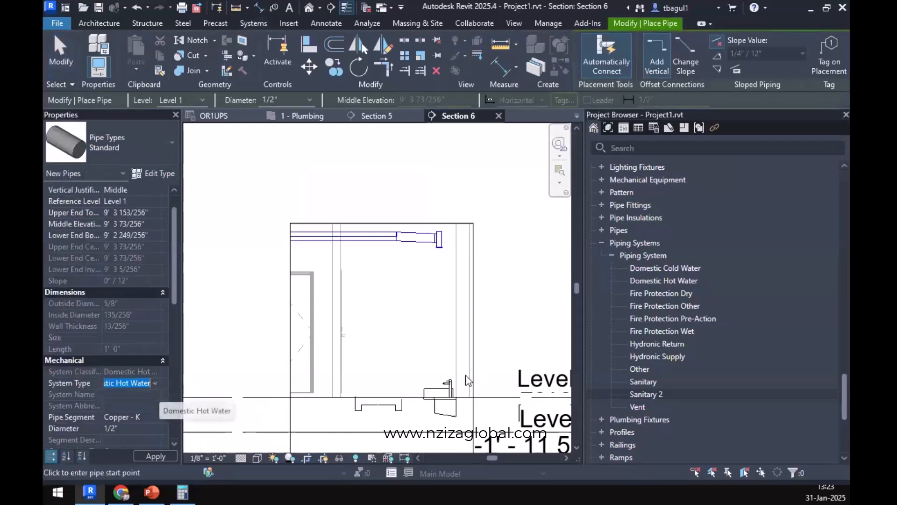
pyautogui.scroll(3, 455, 362)
pyautogui.click(468, 374)
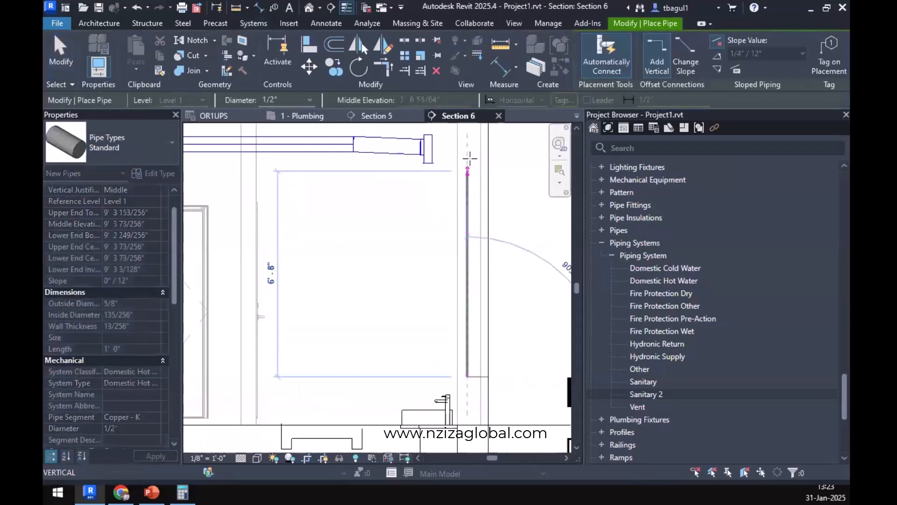
pyautogui.click(468, 141)
pyautogui.click(349, 144)
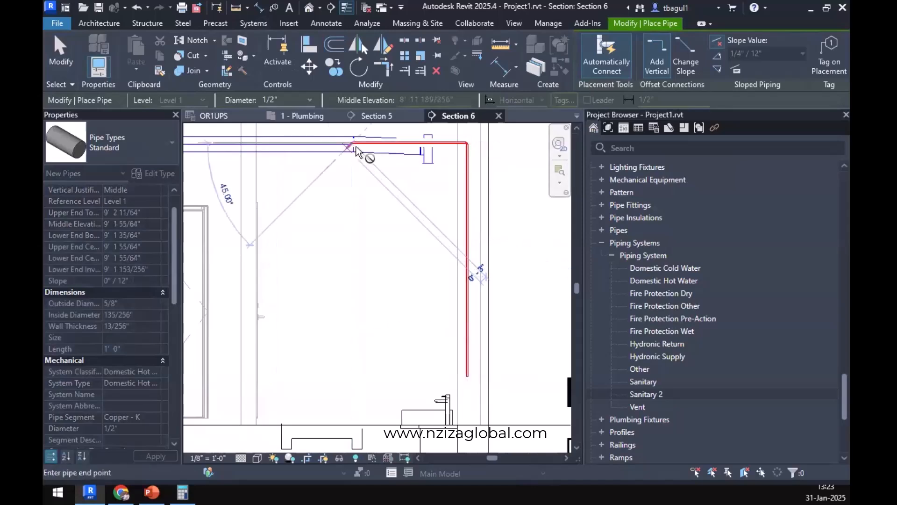
pyautogui.press('Escape')
pyautogui.press('Escape')
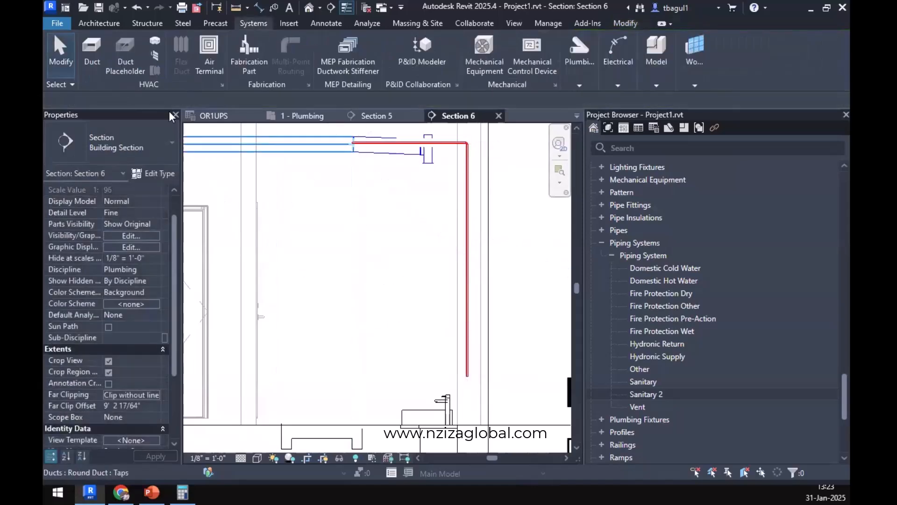
# In the 1 - Plumbing plan, move the horizontal hot water pipe north off the Section 6 line to line up with the lavatory.
pyautogui.click(301, 116)
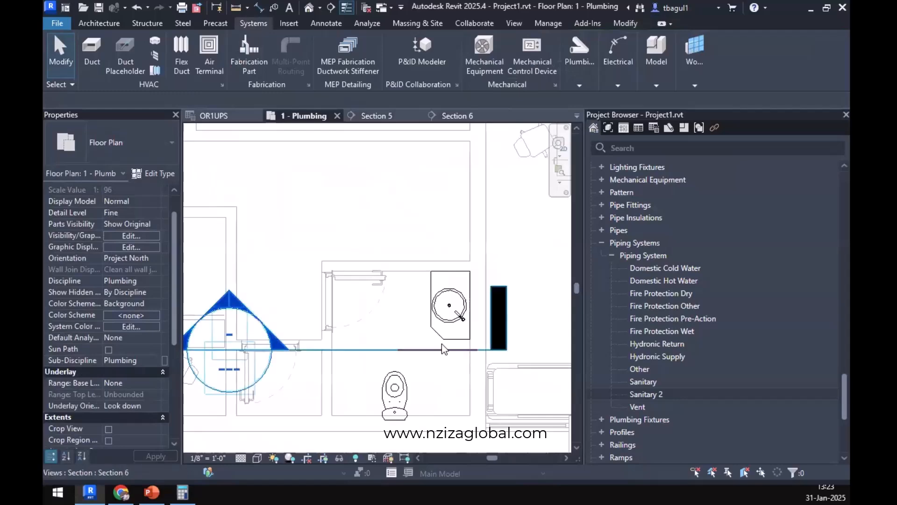
pyautogui.scroll(3, 442, 343)
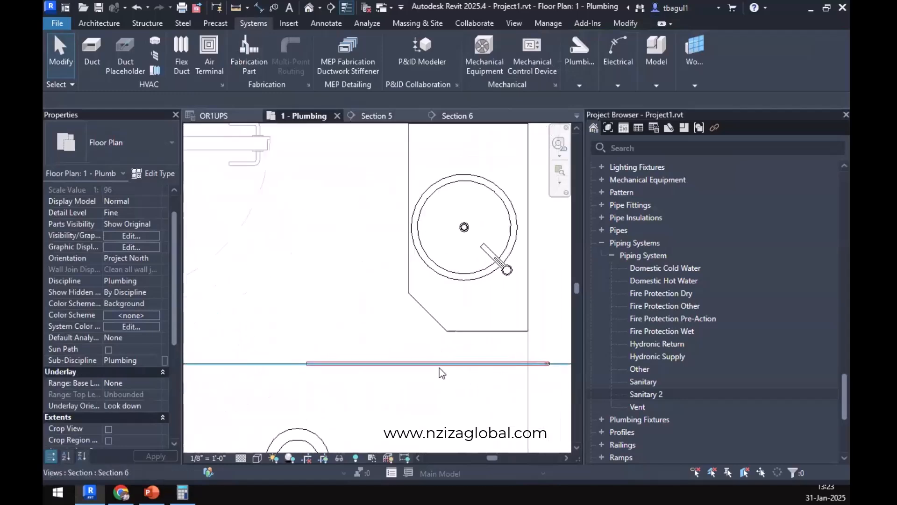
pyautogui.click(440, 368)
pyautogui.moveTo(427, 274); pyautogui.dragTo(429, 276)
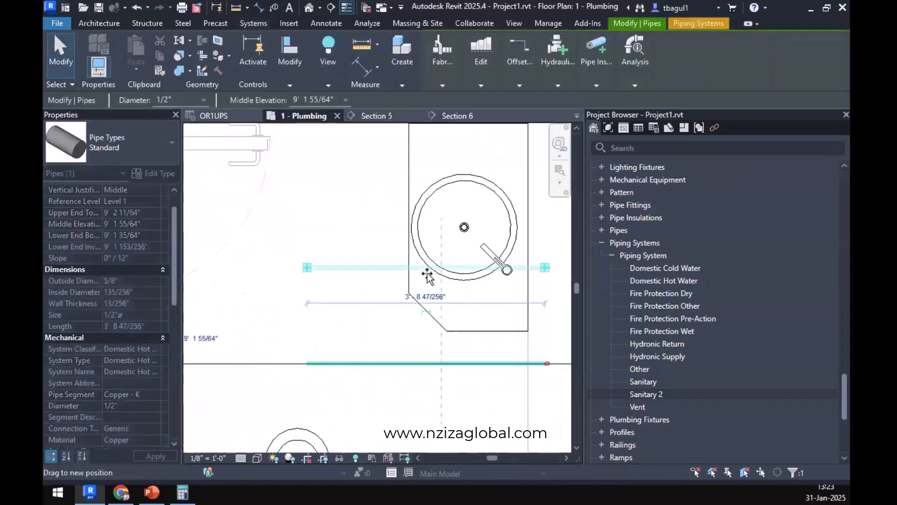
pyautogui.click(368, 240)
pyautogui.scroll(-2, 368, 240)
pyautogui.moveTo(380, 232); pyautogui.dragTo(383, 318, button='middle')
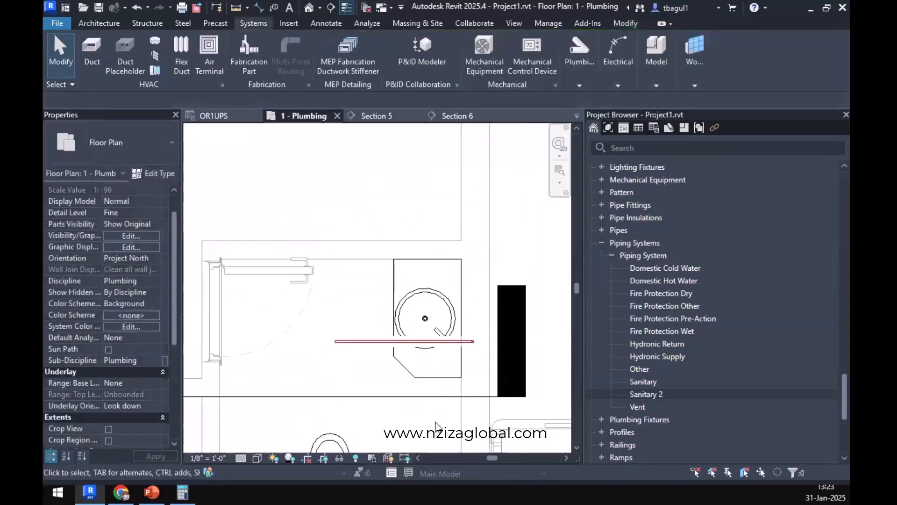
# Move the Section 6 line north across the lavatory and reduce its far clip offset to about 1'-3 5/8".
pyautogui.click(430, 399)
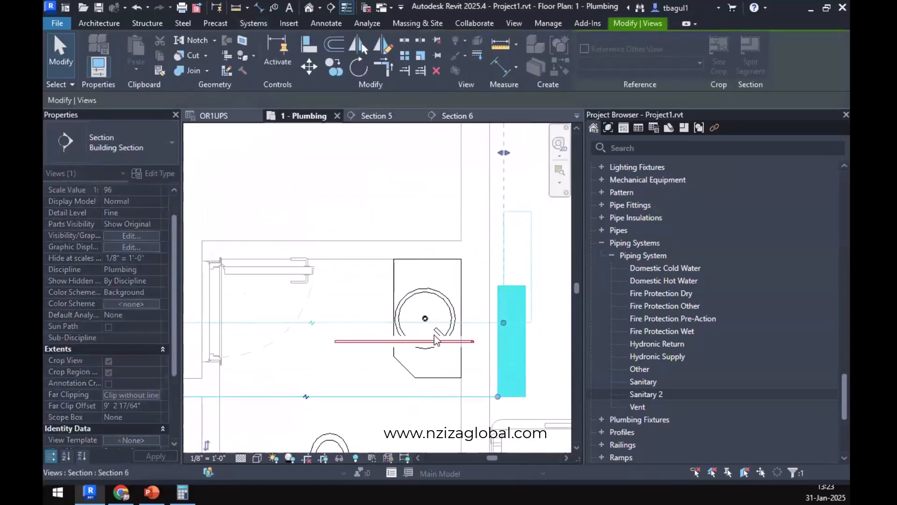
pyautogui.scroll(-2, 434, 335)
pyautogui.moveTo(388, 203); pyautogui.dragTo(397, 318)
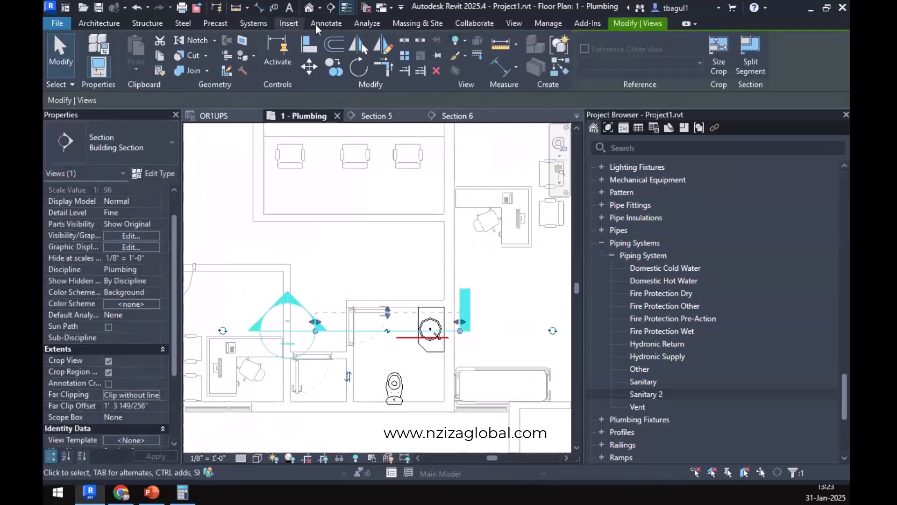
pyautogui.click(248, 24)
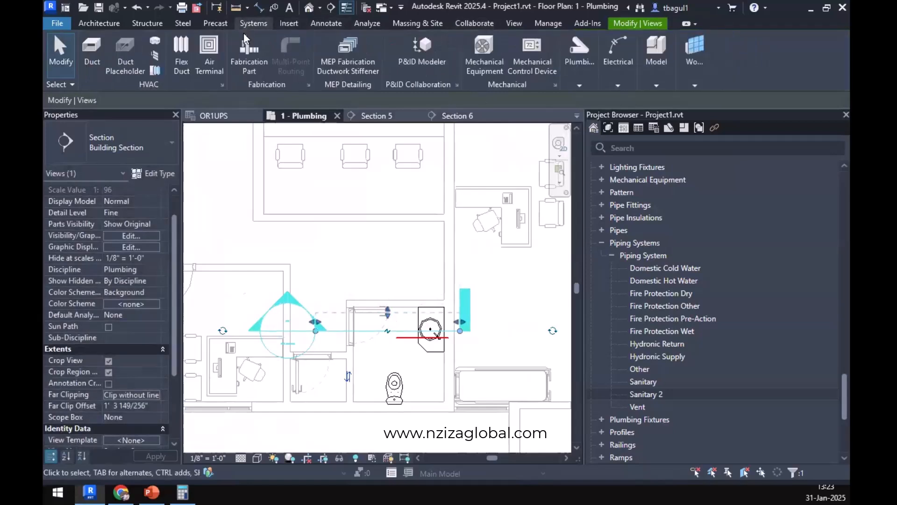
pyautogui.click(91, 49)
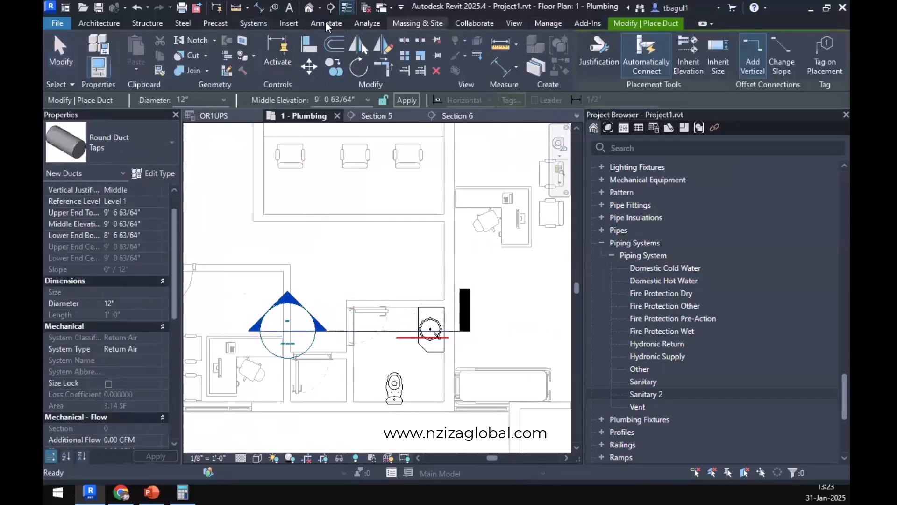
pyautogui.click(253, 23)
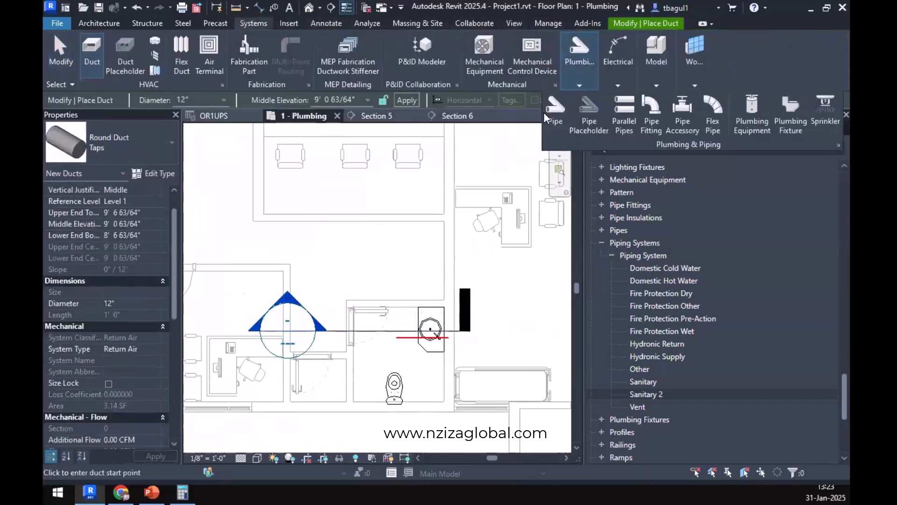
pyautogui.scroll(4, 456, 314)
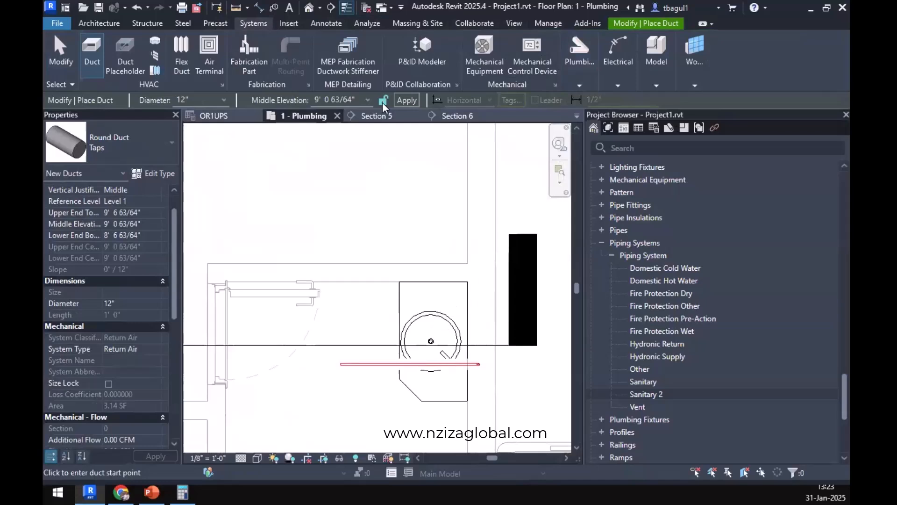
# In Section 6, draw a 1/2" Domestic Cold Water riser behind the lavatory from about 2'-2" up to 9'-2", continuing horizontally west into the room.
pyautogui.click(457, 115)
pyautogui.scroll(-3, 477, 352)
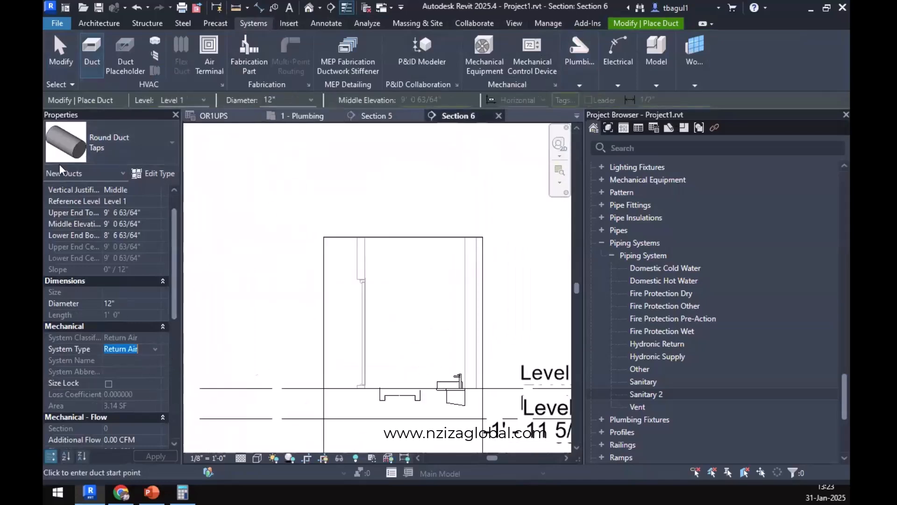
pyautogui.moveTo(580, 60)
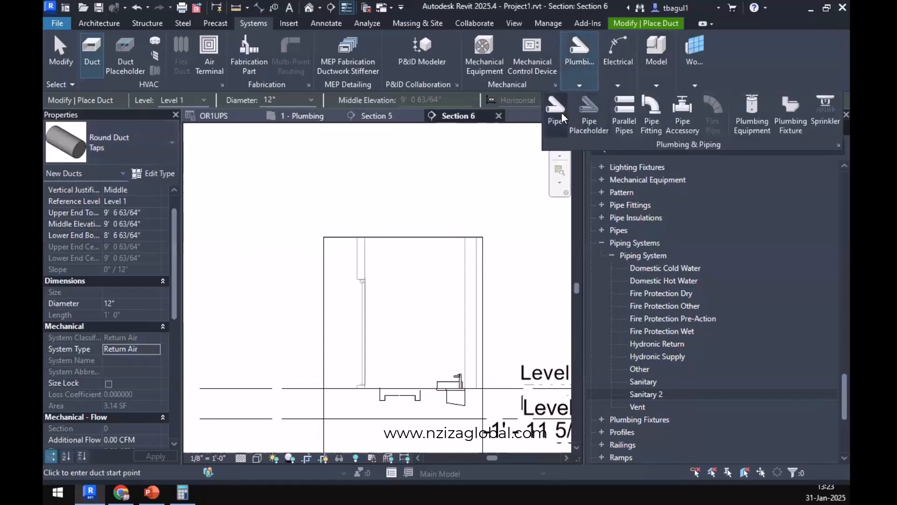
pyautogui.click(562, 112)
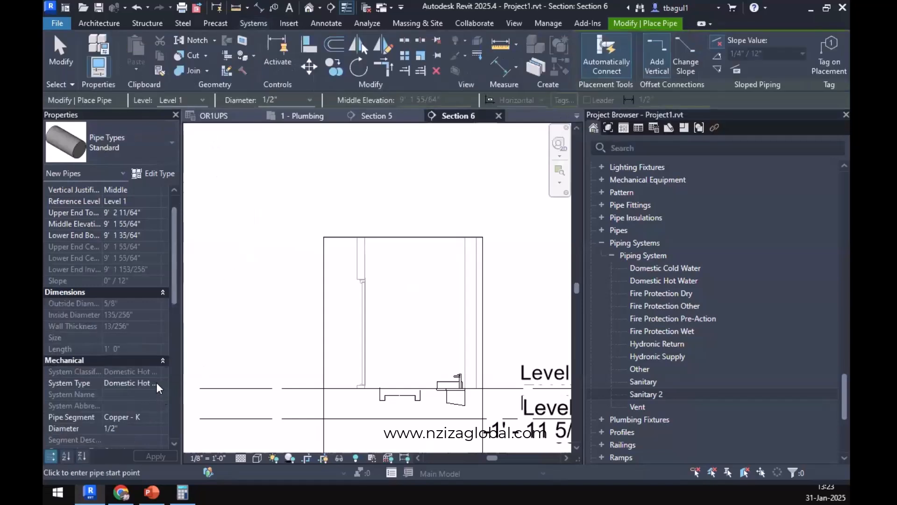
pyautogui.click(155, 383)
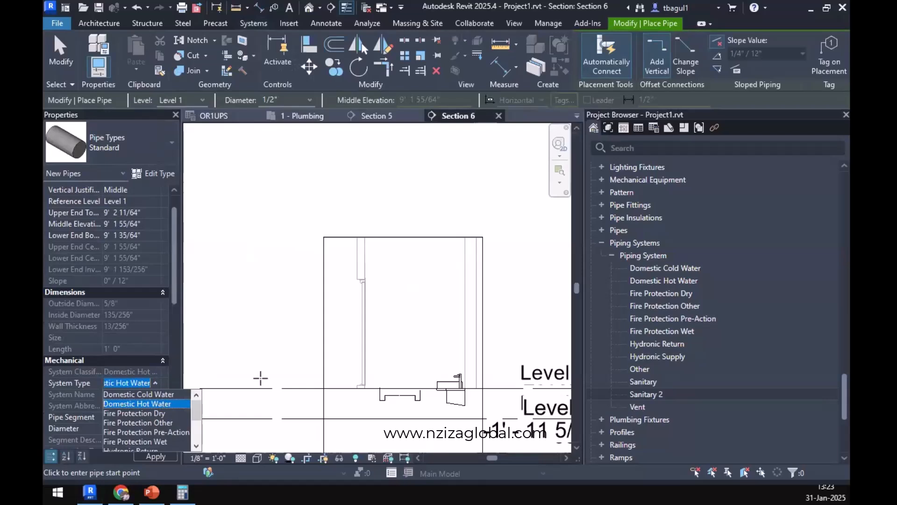
pyautogui.scroll(2, 460, 350)
pyautogui.click(473, 355)
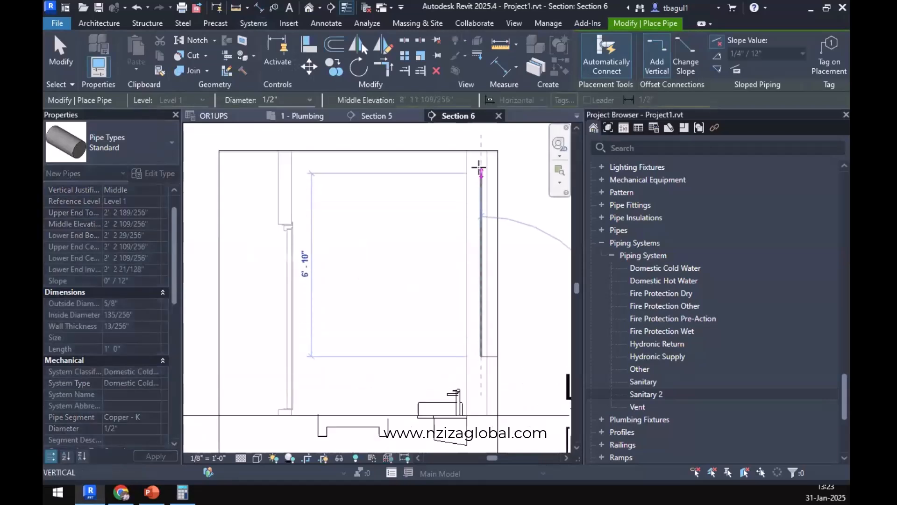
pyautogui.click(480, 168)
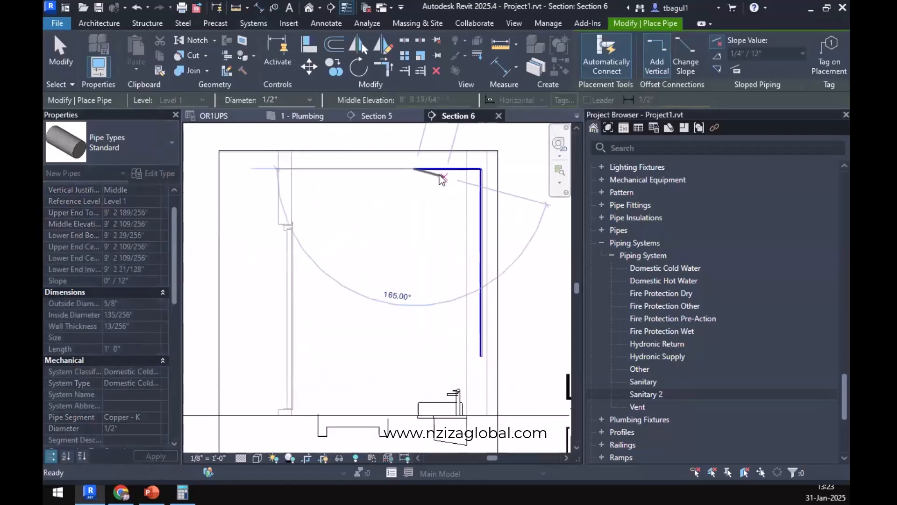
# In the 1 - Plumbing plan, move the cold water pipe north of the section line and extend its west end to about 3'-11" total length.
pyautogui.click(295, 116)
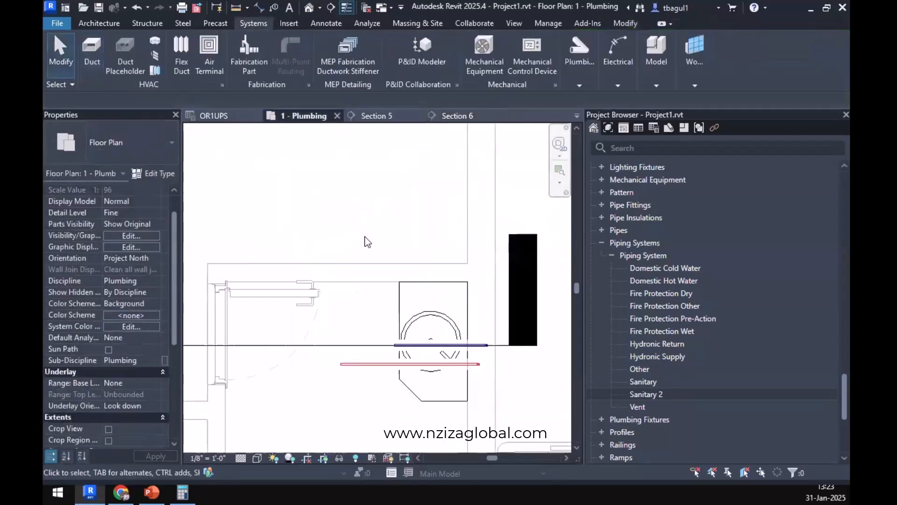
pyautogui.scroll(2, 419, 307)
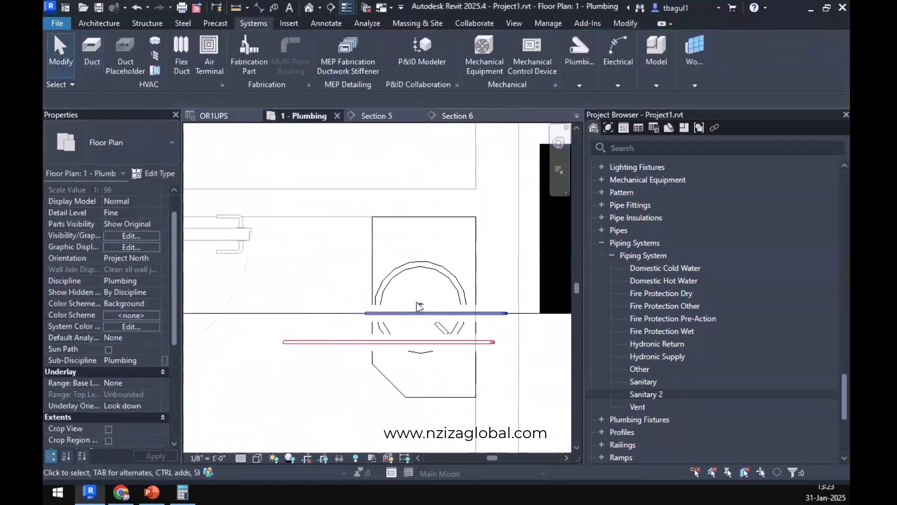
pyautogui.click(407, 313)
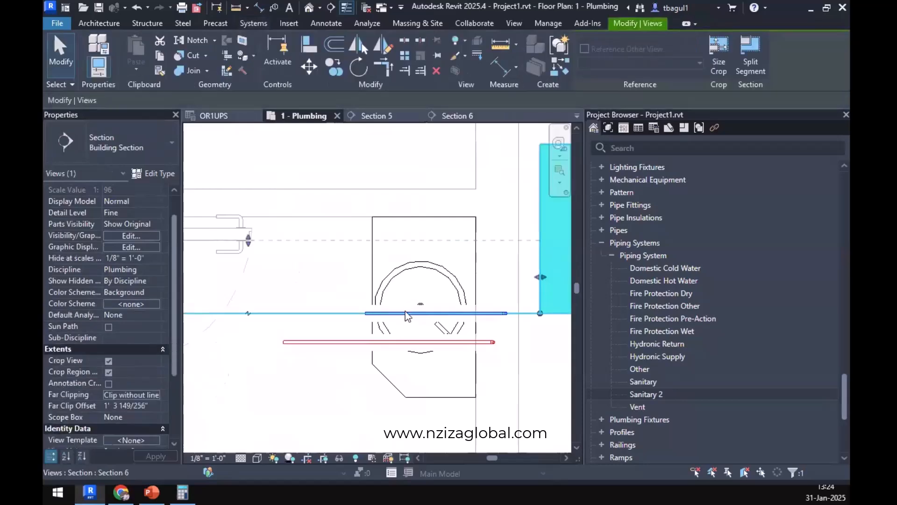
pyautogui.scroll(5, 411, 316)
pyautogui.click(411, 319)
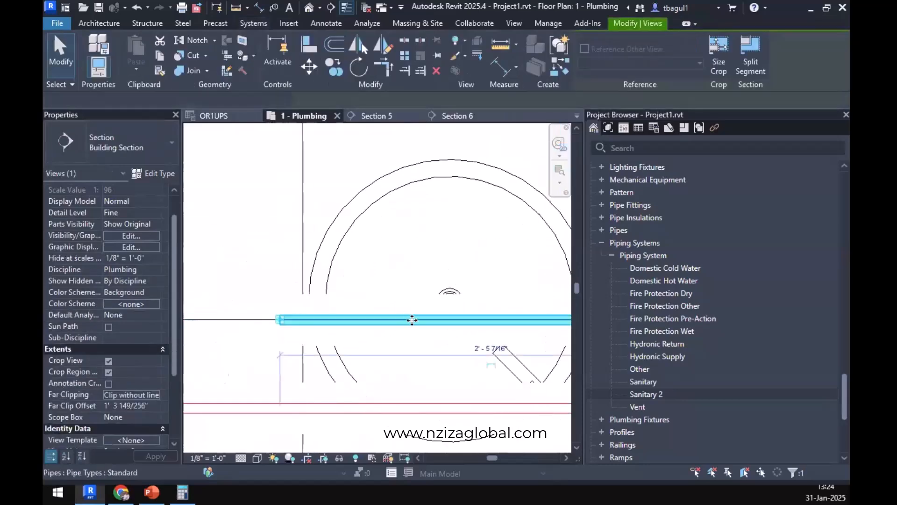
pyautogui.scroll(-3, 411, 318)
pyautogui.moveTo(410, 315); pyautogui.dragTo(413, 257)
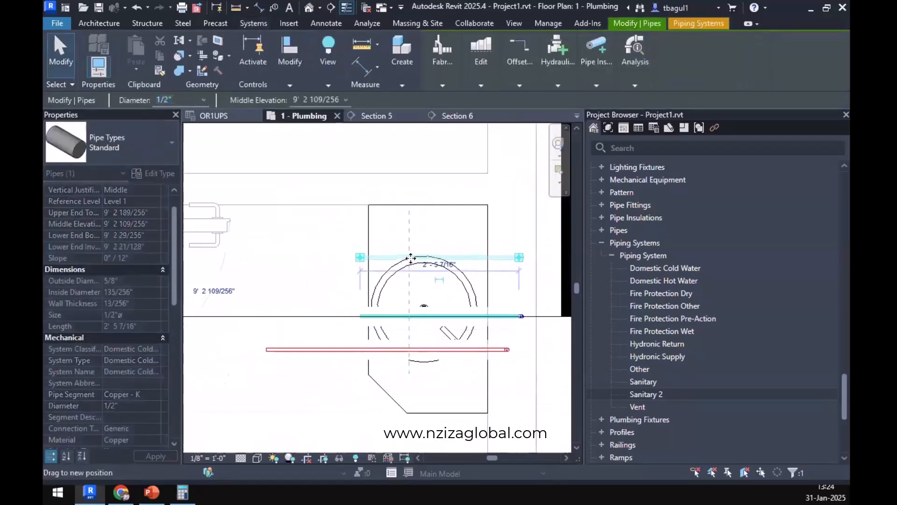
pyautogui.scroll(-6, 412, 258)
pyautogui.moveTo(435, 358); pyautogui.dragTo(414, 357)
# Try to draw a 1/2" cold water pipe from the lavatory branch's west end north to the corridor cold water main.
pyautogui.rightClick(415, 356)
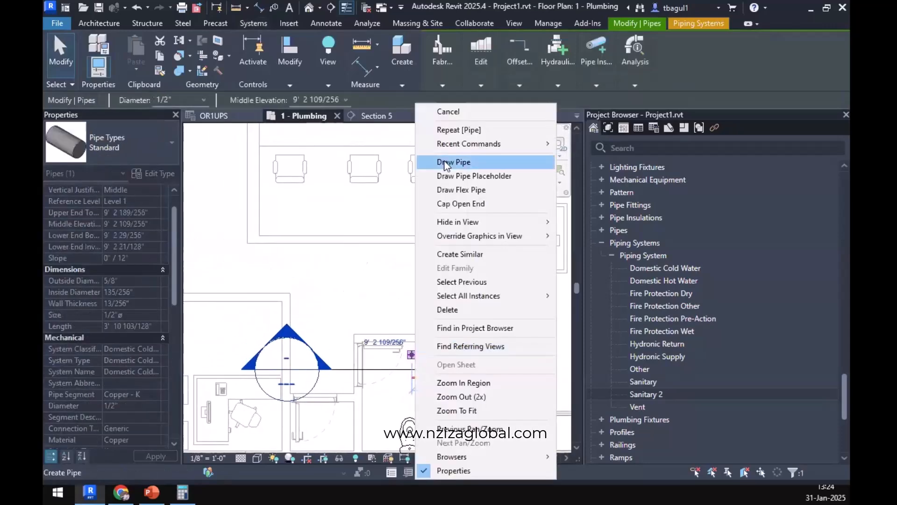
pyautogui.click(448, 165)
pyautogui.scroll(-3, 426, 252)
pyautogui.scroll(6, 422, 306)
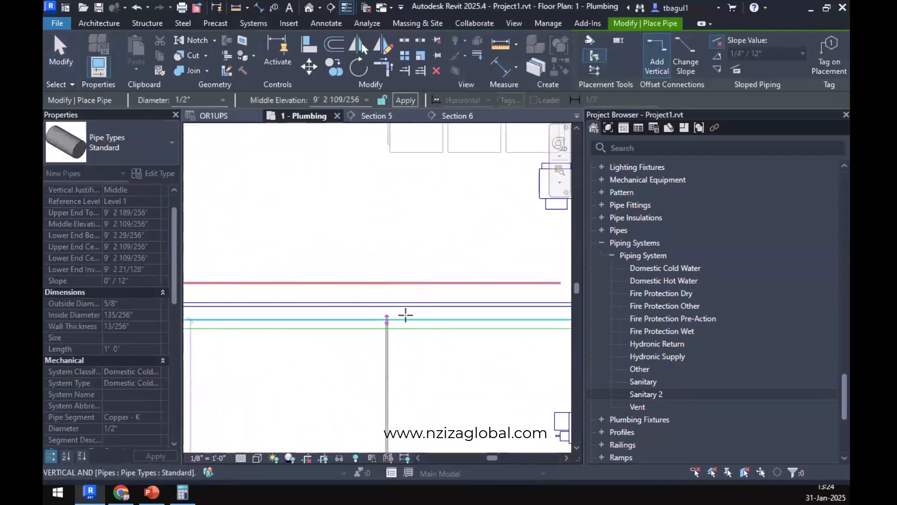
pyautogui.scroll(3, 402, 311)
pyautogui.click(405, 313)
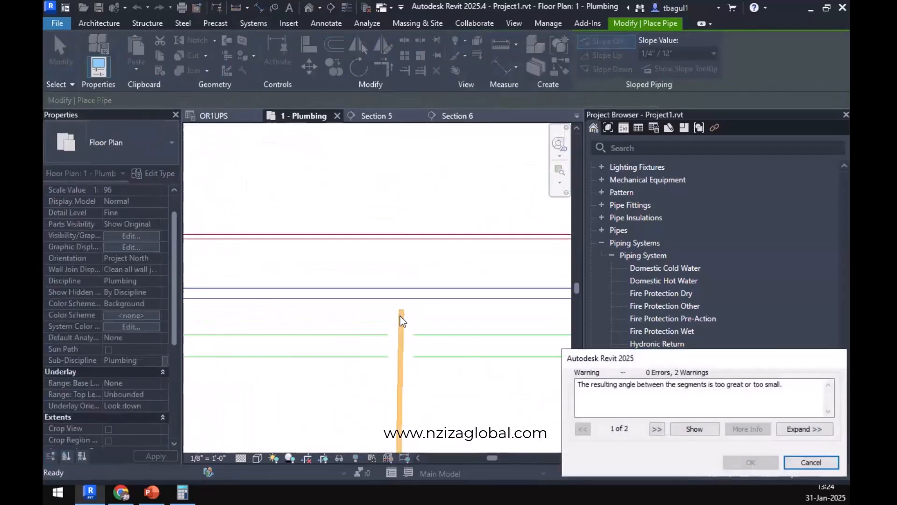
pyautogui.press('Escape')
pyautogui.scroll(-6, 395, 313)
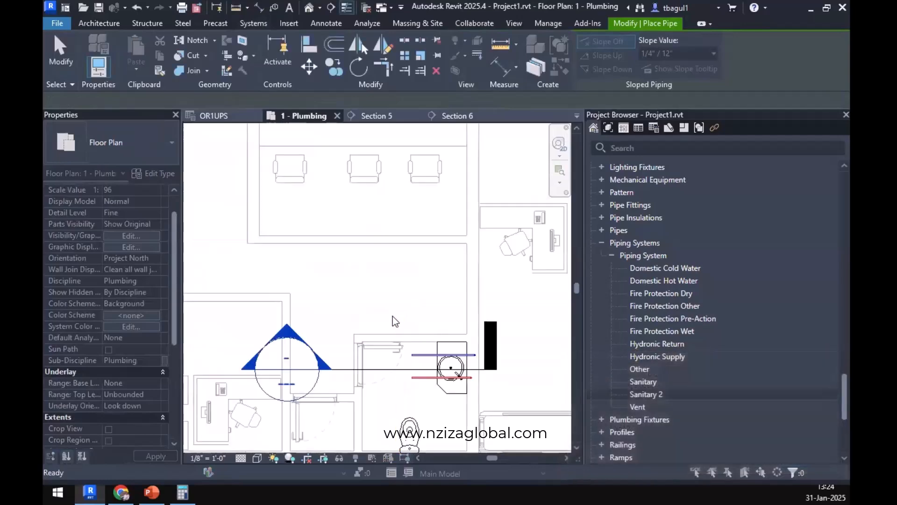
pyautogui.press('Escape')
# Draw a 1/2" cold water pipe at about 9'-2" from the lavatory branch's west end straight north to the corridor's cold water main.
pyautogui.click(433, 370)
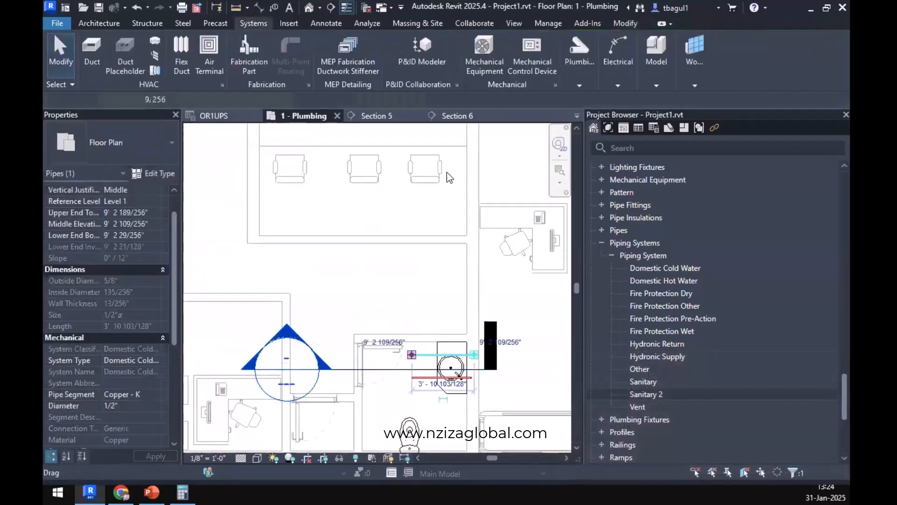
pyautogui.rightClick(412, 369)
pyautogui.click(449, 162)
pyautogui.scroll(-2, 411, 201)
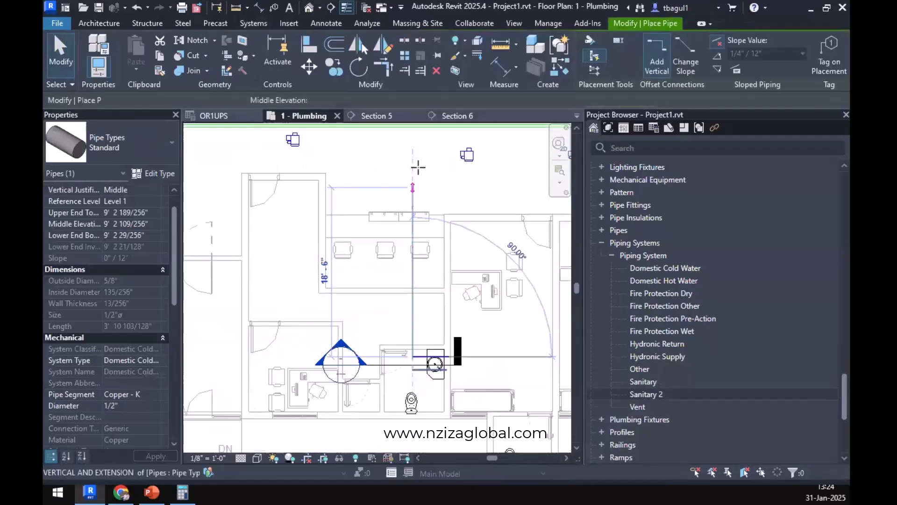
pyautogui.scroll(8, 413, 266)
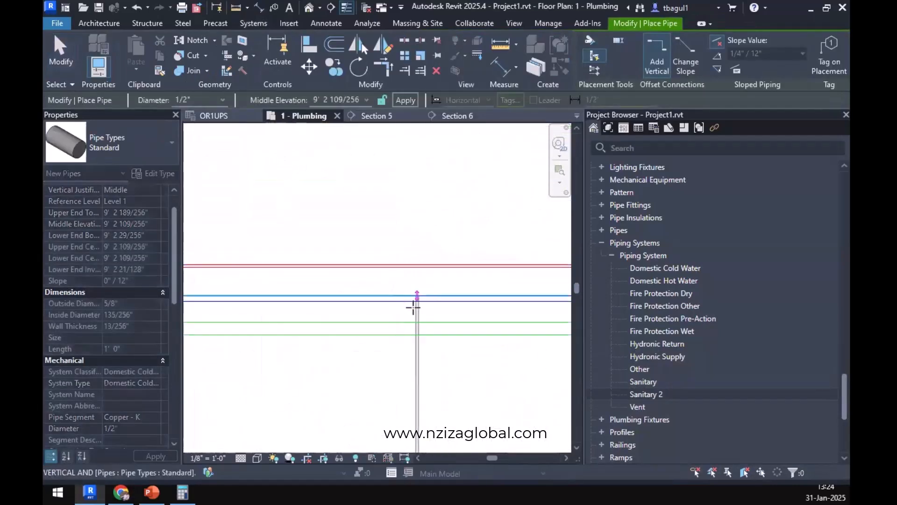
pyautogui.click(422, 308)
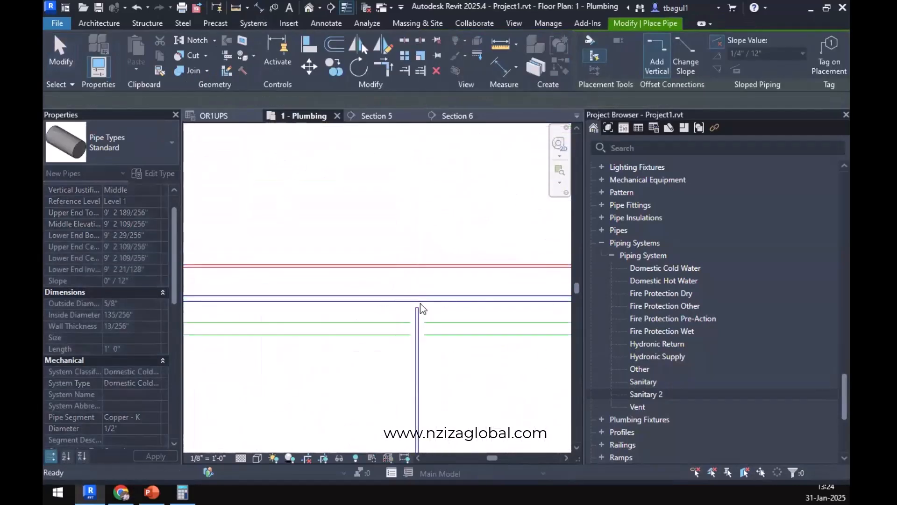
pyautogui.press('Escape')
pyautogui.press('Escape')
# Convert the cold water elbow at the west end of the lavatory branch into a tee opening south.
pyautogui.scroll(-6, 418, 302)
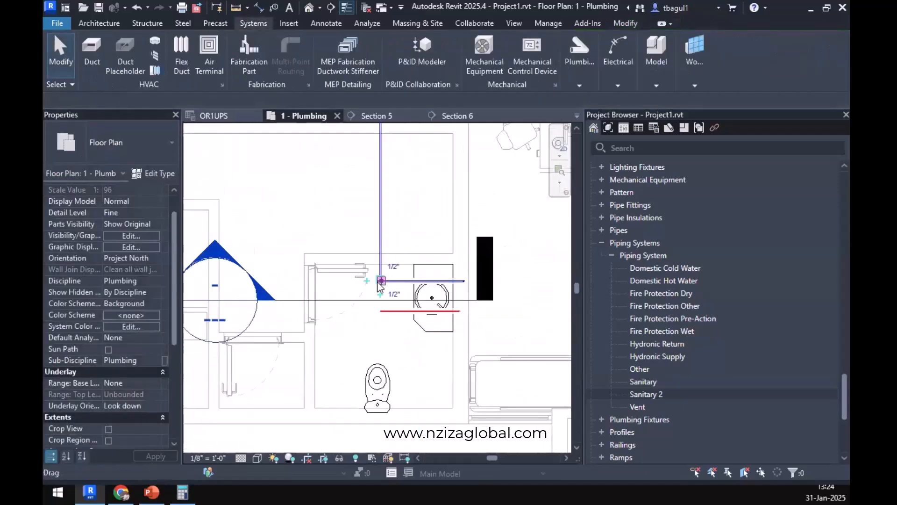
pyautogui.click(381, 282)
pyautogui.scroll(4, 382, 283)
pyautogui.click(398, 363)
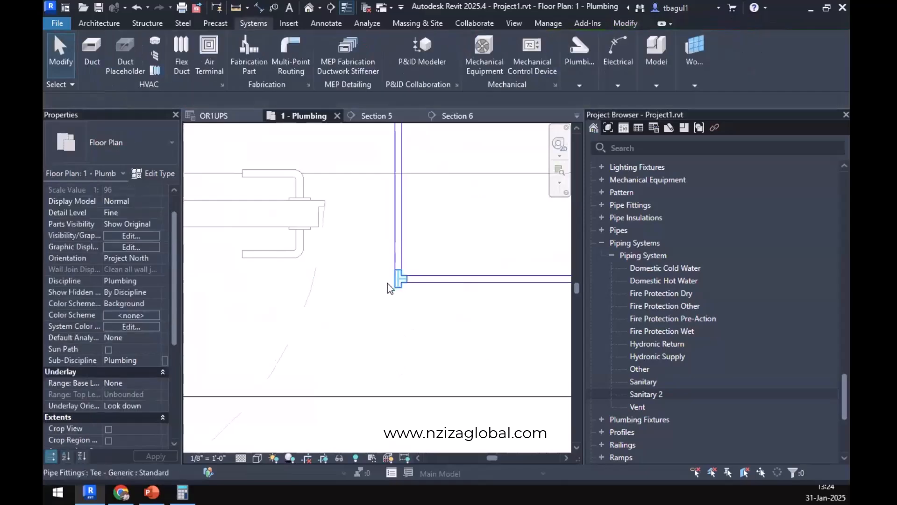
# Draw a 1/2" cold water pipe from the tee's open end south over the water closet into the wall behind it.
pyautogui.click(398, 279)
pyautogui.rightClick(397, 279)
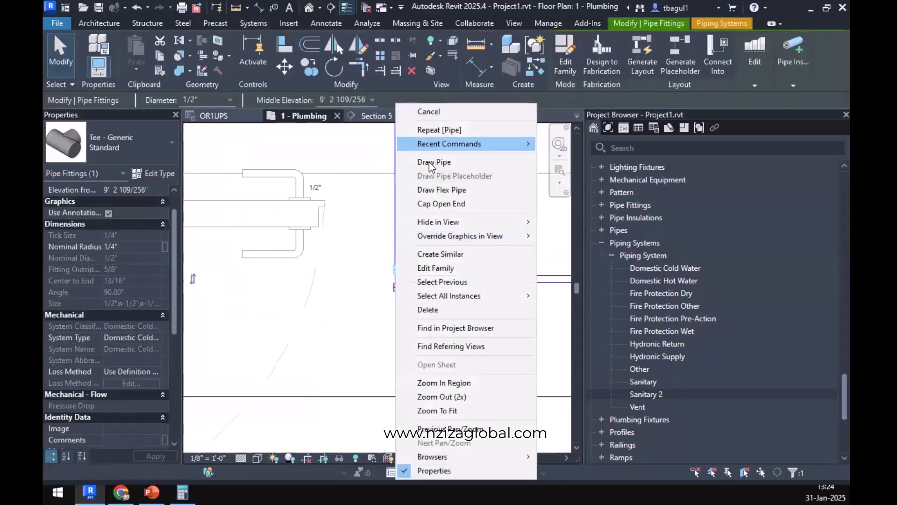
pyautogui.click(412, 162)
pyautogui.scroll(-5, 404, 248)
pyautogui.moveTo(419, 400); pyautogui.dragTo(402, 286, button='middle')
pyautogui.scroll(2, 397, 308)
pyautogui.click(383, 344)
pyautogui.scroll(3, 395, 355)
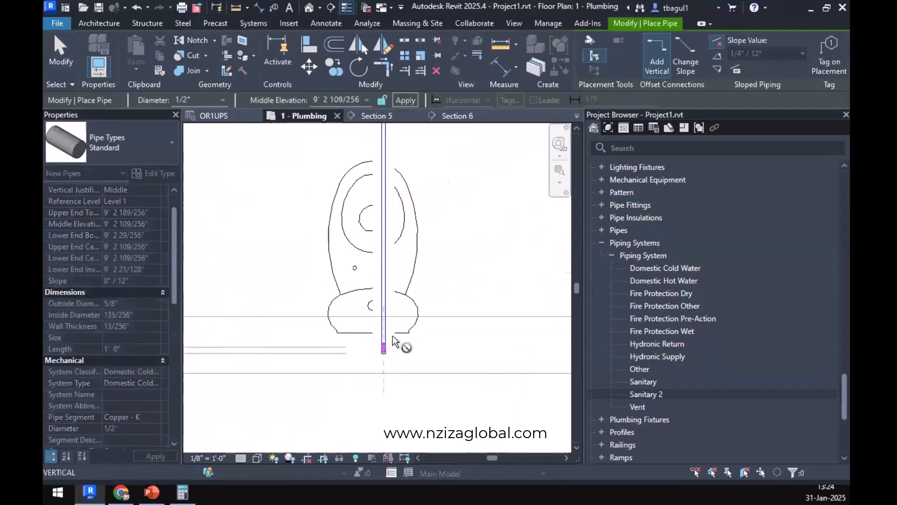
pyautogui.scroll(-3, 395, 333)
pyautogui.press('Escape')
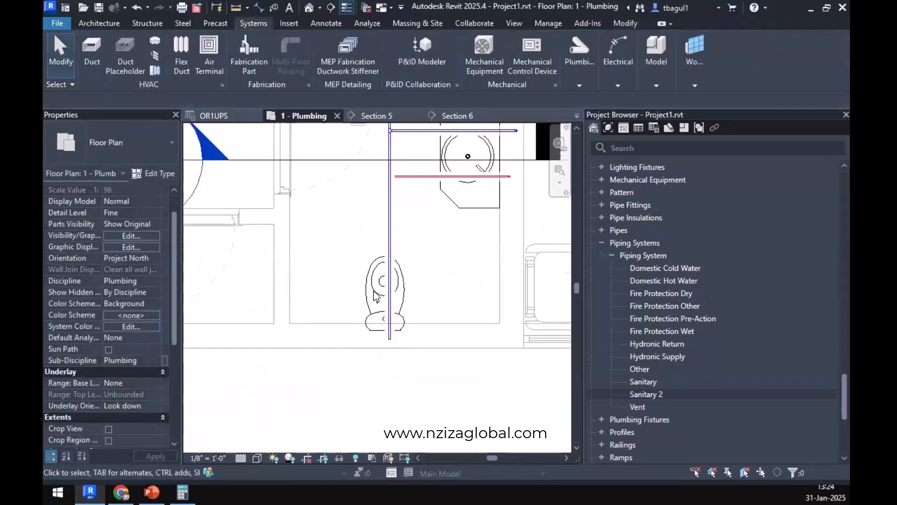
pyautogui.scroll(-2, 381, 280)
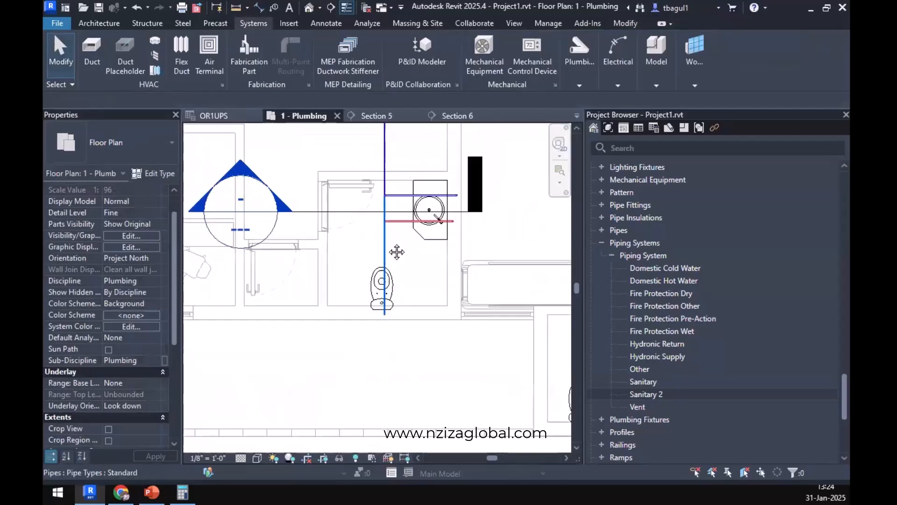
# Set the diameter of the vertical cold water branch between the corridor main and the lavatory tee to 1 1/4".
pyautogui.moveTo(397, 253); pyautogui.dragTo(386, 427, button='middle')
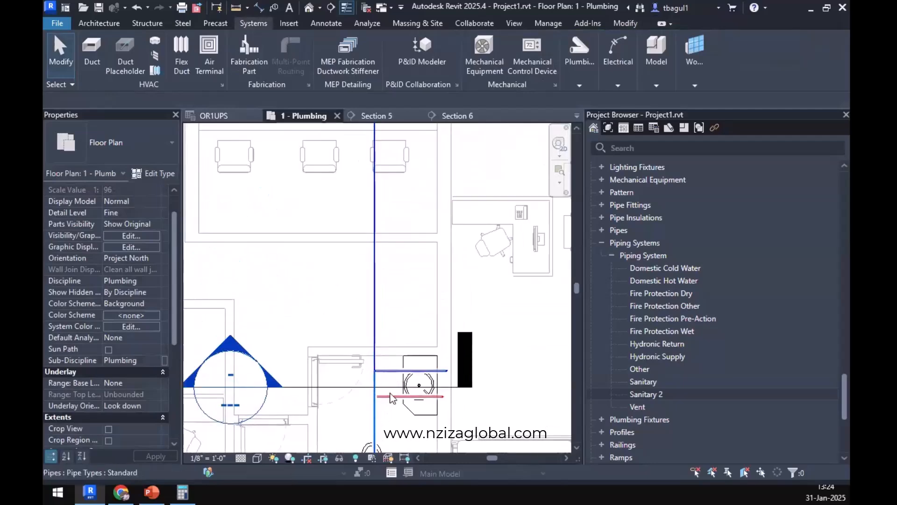
pyautogui.click(375, 343)
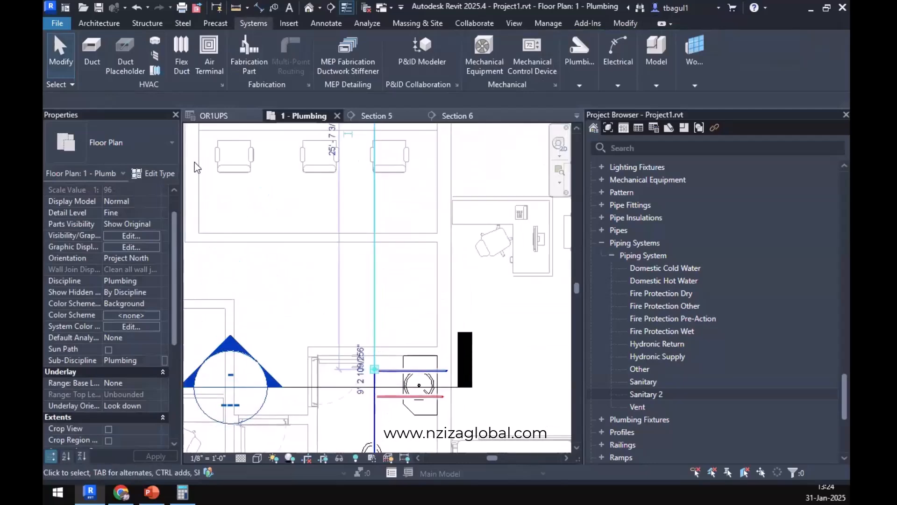
pyautogui.click(204, 100)
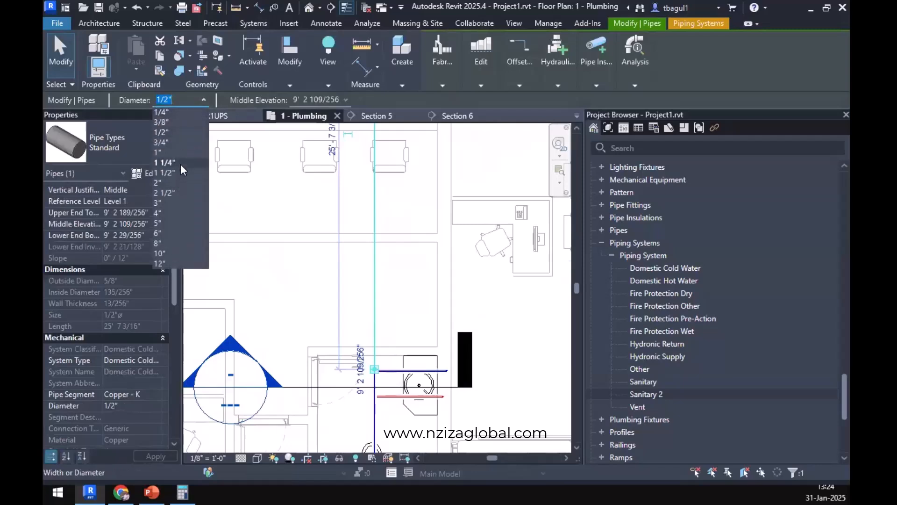
pyautogui.click(181, 163)
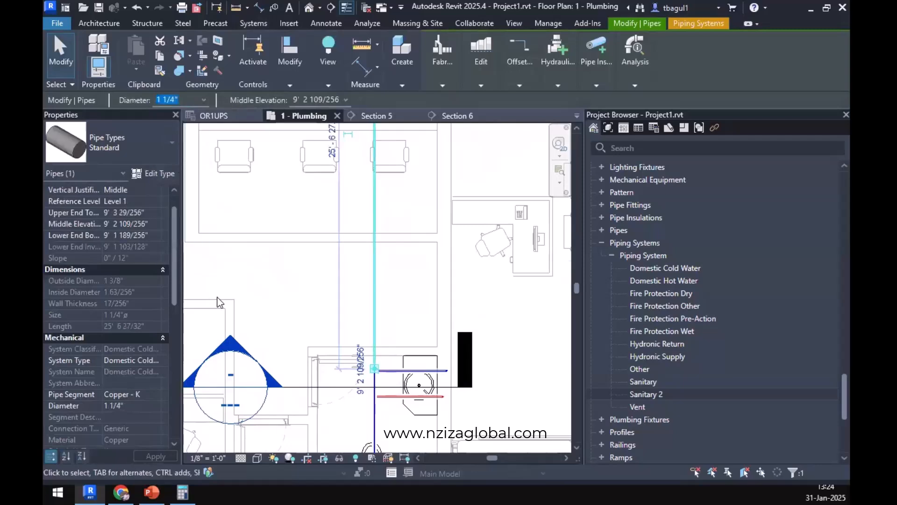
pyautogui.click(425, 290)
# Shorten the lavatory's hot water pipe at its west end to about 3'-1 7/16", clear of the cold water branch.
pyautogui.moveTo(370, 411); pyautogui.dragTo(383, 369, button='middle')
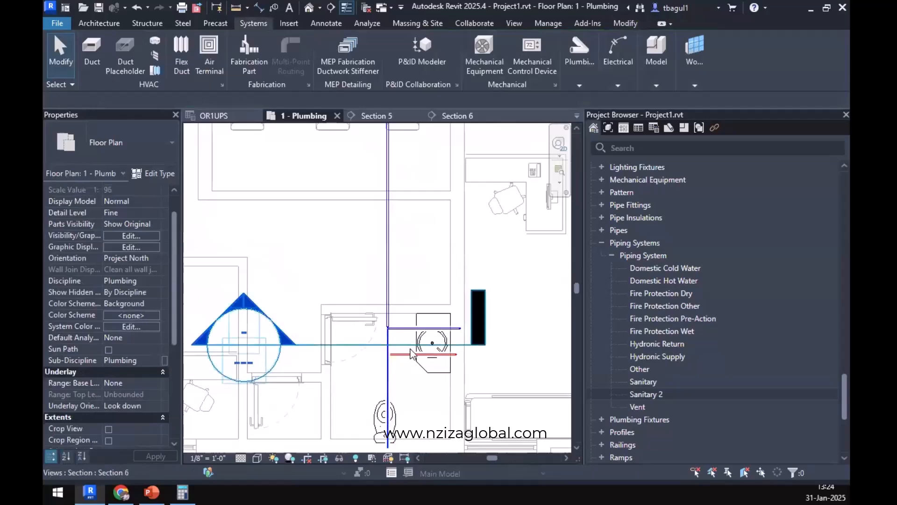
pyautogui.click(390, 355)
pyautogui.scroll(3, 390, 357)
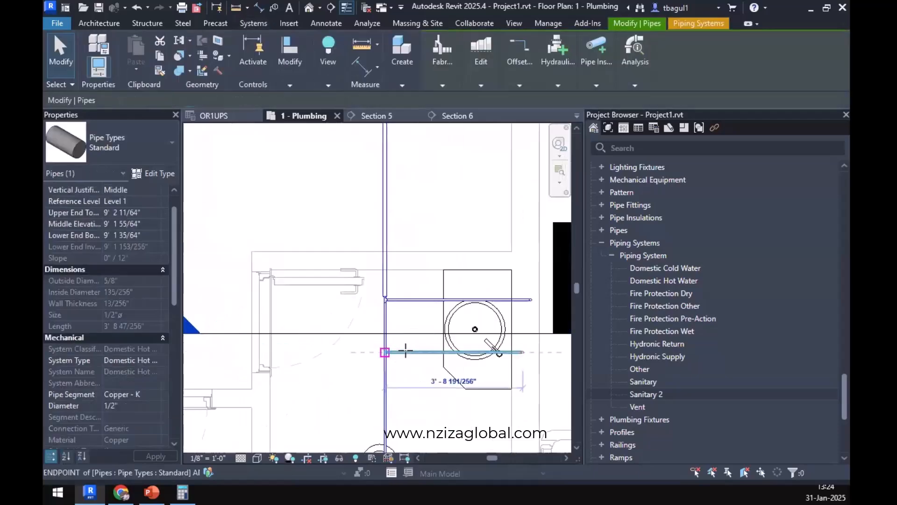
# Try to draw a 1/2" hot water pipe from the lavatory hot water pipe's west end north to the corridor hot water main.
pyautogui.rightClick(405, 351)
pyautogui.click(477, 162)
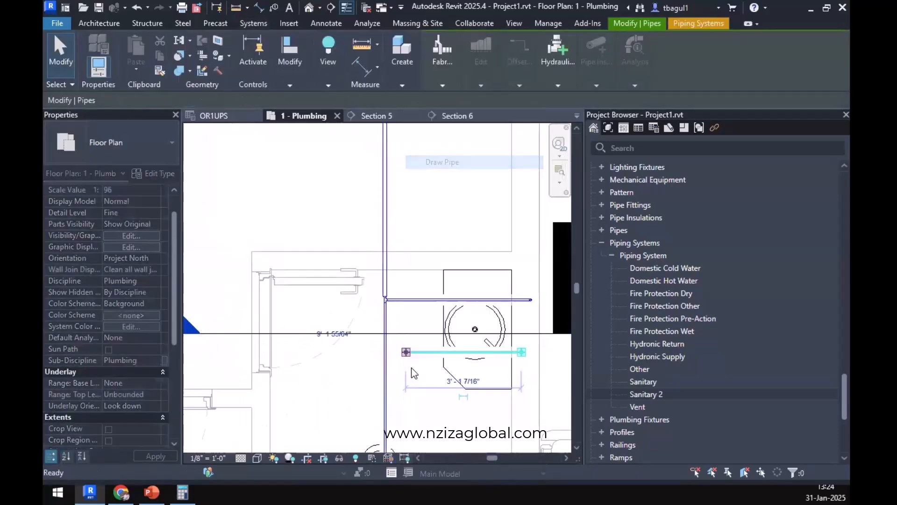
pyautogui.scroll(-4, 411, 356)
pyautogui.moveTo(411, 374); pyautogui.dragTo(419, 405, button='middle')
pyautogui.scroll(6, 420, 404)
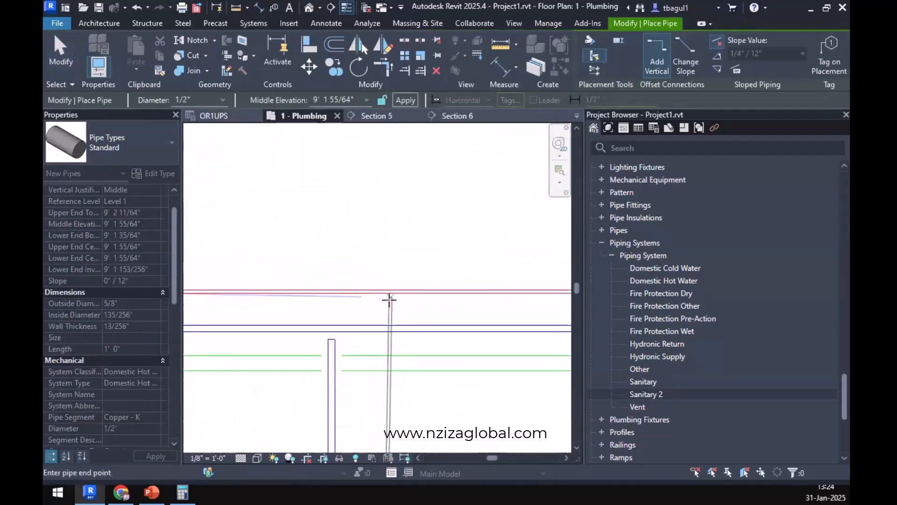
pyautogui.click(390, 302)
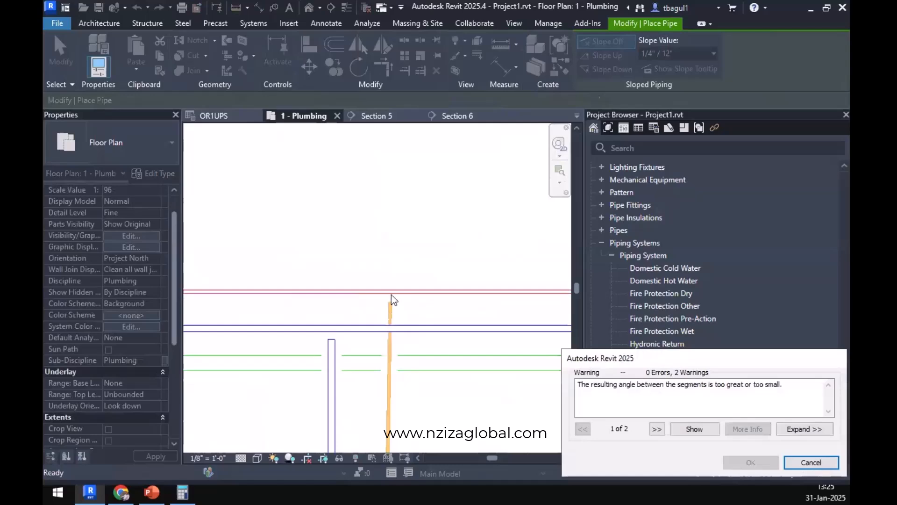
pyautogui.scroll(-5, 374, 337)
pyautogui.press('Escape')
pyautogui.press('Escape')
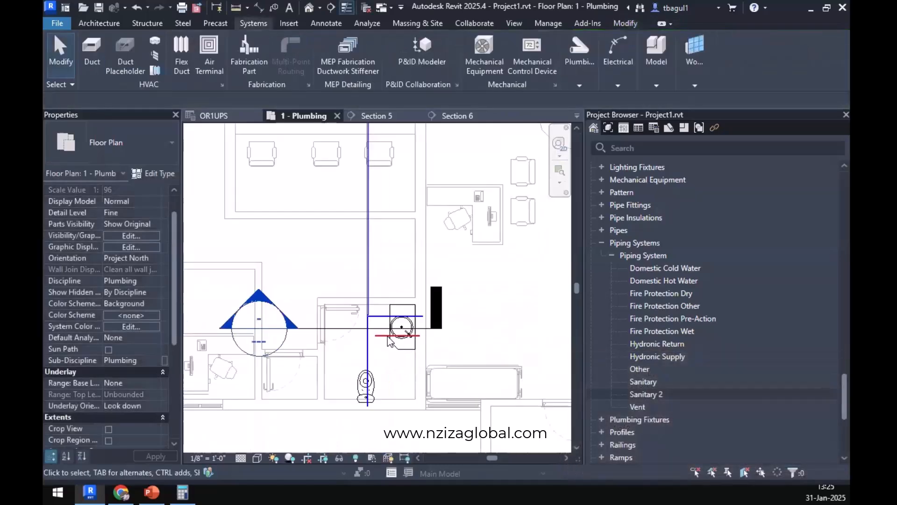
# Draw a 1/2" hot water pipe at 9'-1 55/64" from the lavatory pipe's west end straight north, stopping just short of the corridor hot water main.
pyautogui.click(381, 336)
pyautogui.rightClick(378, 337)
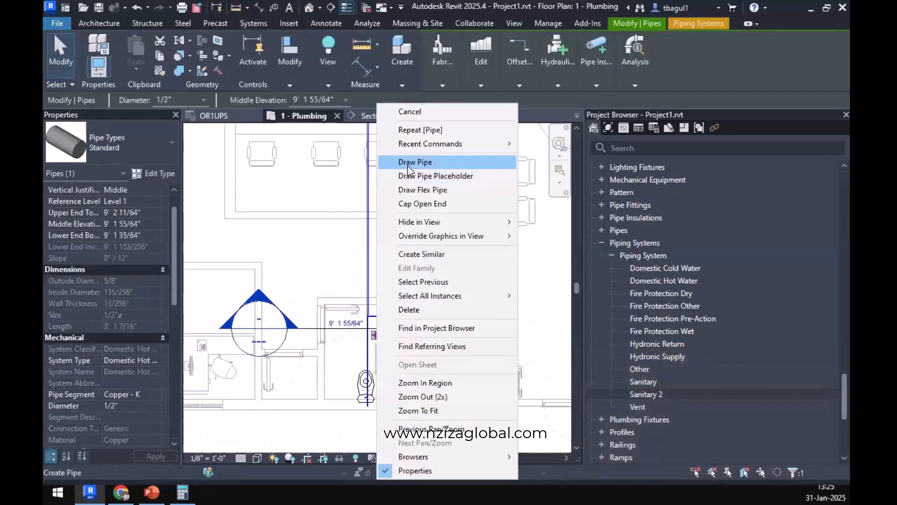
pyautogui.click(408, 166)
pyautogui.moveTo(396, 213); pyautogui.dragTo(391, 493, button='middle')
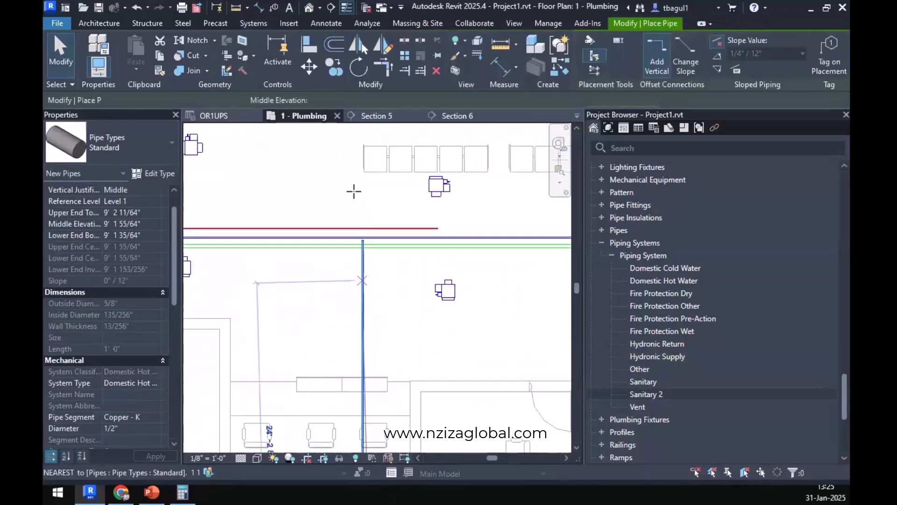
pyautogui.scroll(6, 354, 191)
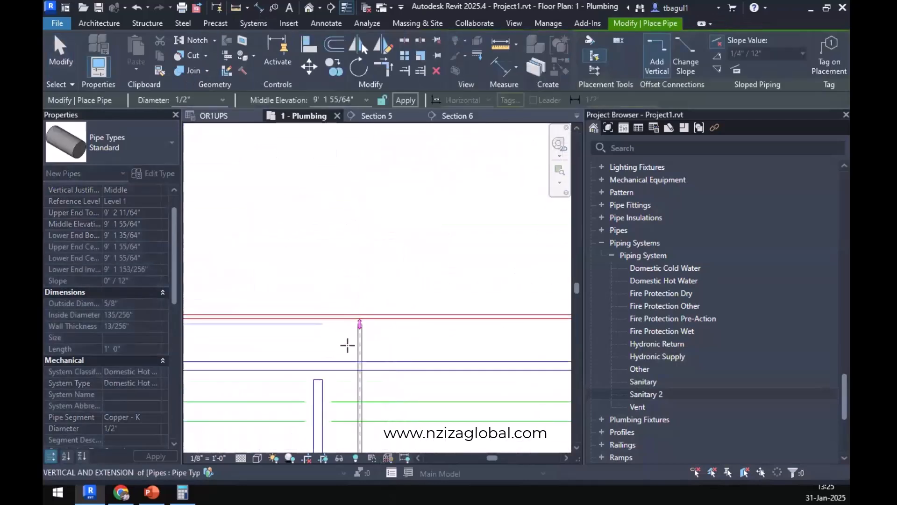
pyautogui.click(352, 336)
pyautogui.press('Escape')
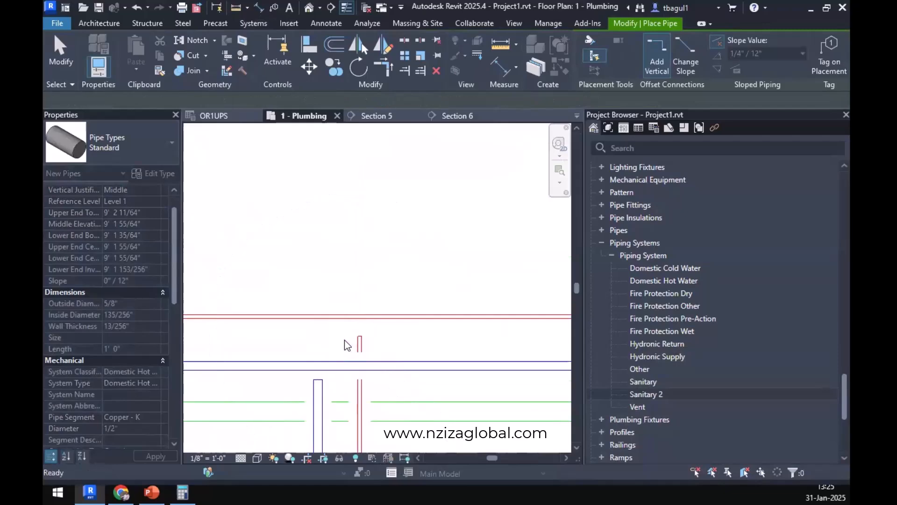
pyautogui.scroll(-7, 345, 342)
pyautogui.press('Escape')
# Move the Section 5 line east to the new hot and cold water branches at the corridor mains and open its view.
pyautogui.moveTo(375, 384); pyautogui.dragTo(387, 275, button='middle')
pyautogui.scroll(-3, 388, 275)
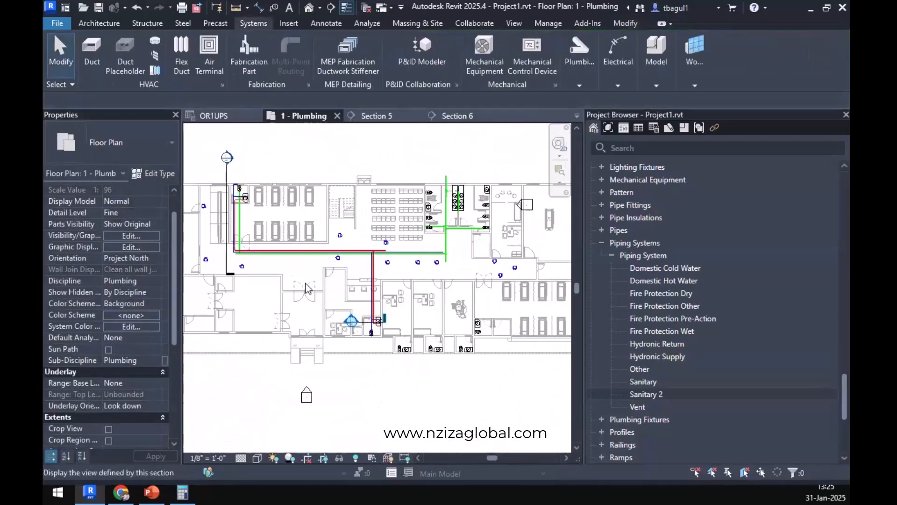
pyautogui.click(226, 253)
pyautogui.moveTo(226, 252); pyautogui.dragTo(368, 303)
pyautogui.rightClick(366, 214)
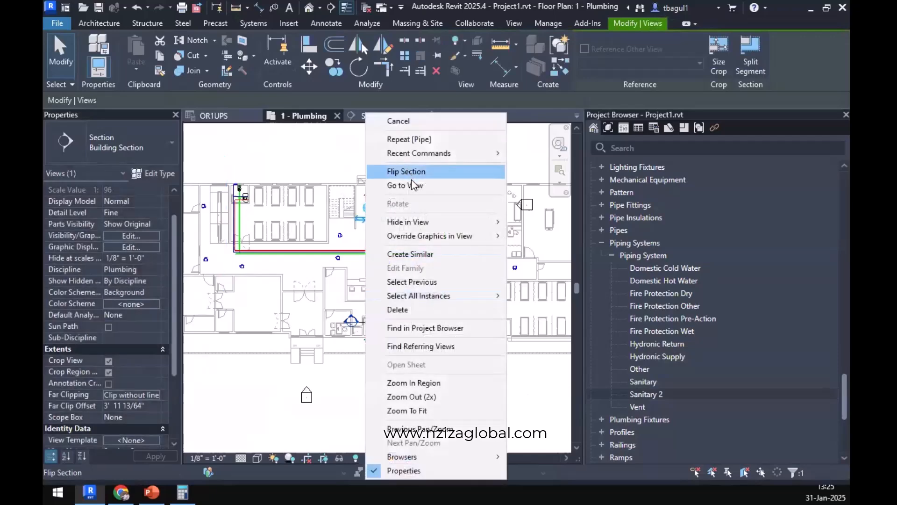
pyautogui.click(413, 186)
pyautogui.scroll(4, 362, 275)
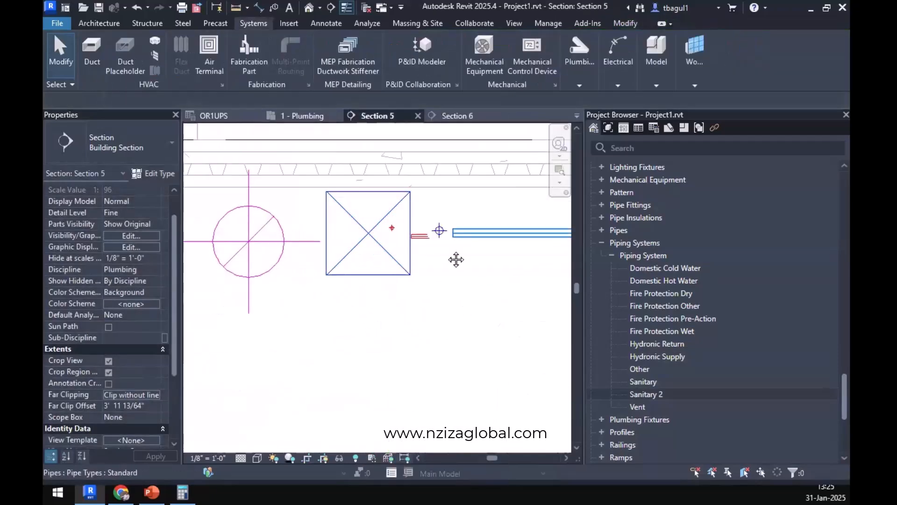
pyautogui.moveTo(457, 260); pyautogui.dragTo(445, 296, button='middle')
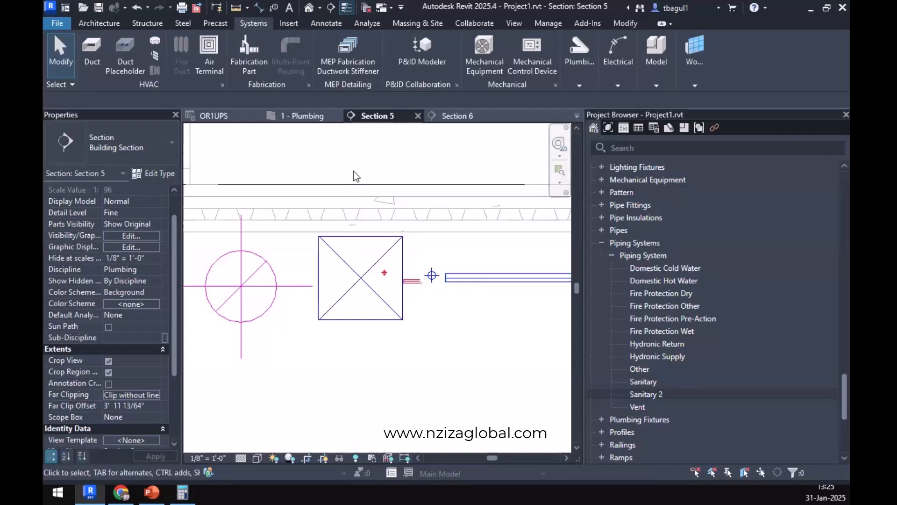
# Shift the corridor hot and cold water mains together four nudges south, farther from the rectangular duct.
pyautogui.moveTo(353, 171); pyautogui.dragTo(479, 311)
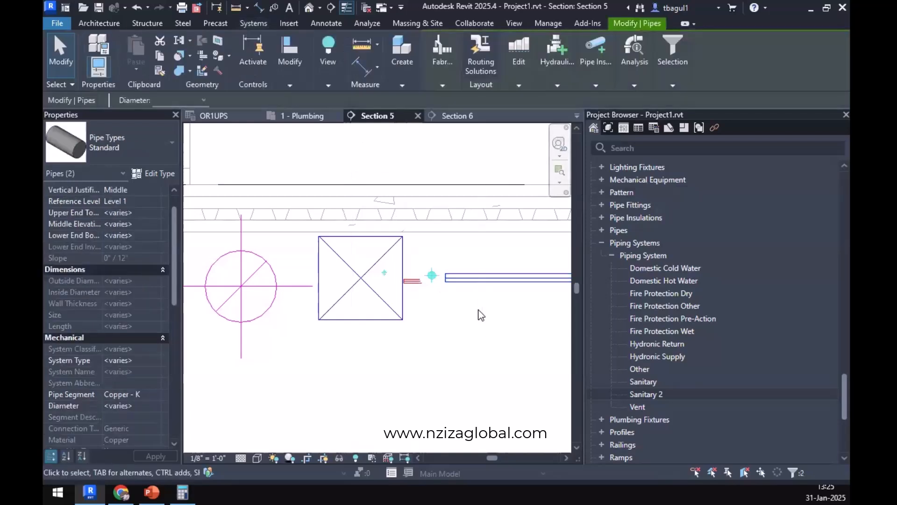
pyautogui.press('Right')
pyautogui.press('Right')
pyautogui.press('Right')
pyautogui.press('Right')
pyautogui.press('Right')
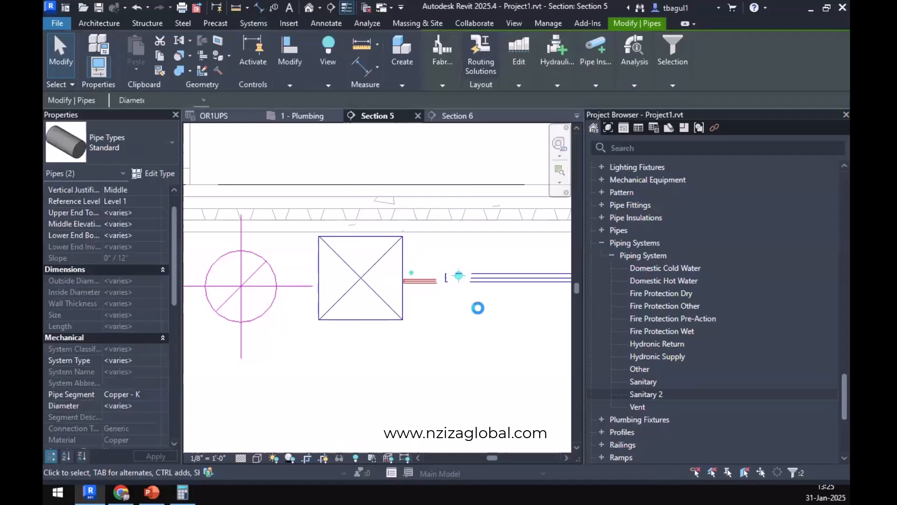
pyautogui.press('Right')
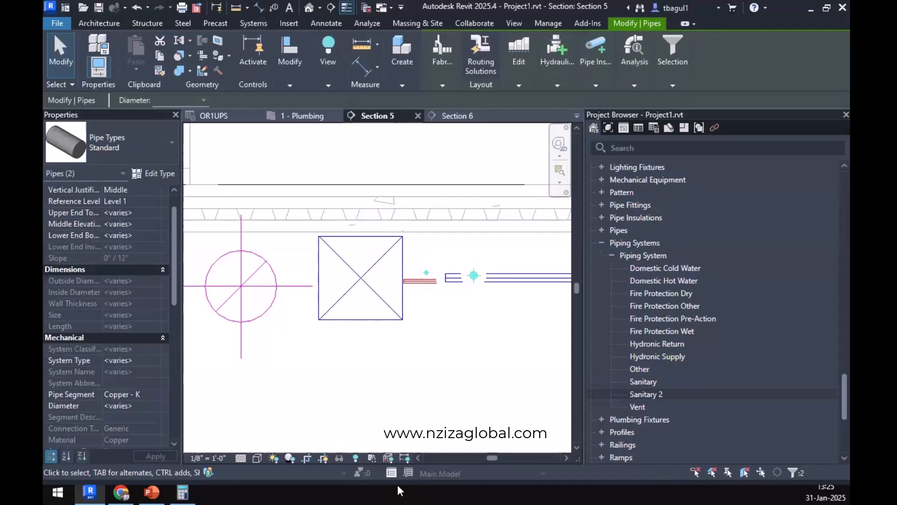
pyautogui.press('Escape')
# Align the 1 1/4" cold water branch vertically with the centre of the corridor cold water main.
pyautogui.scroll(6, 494, 281)
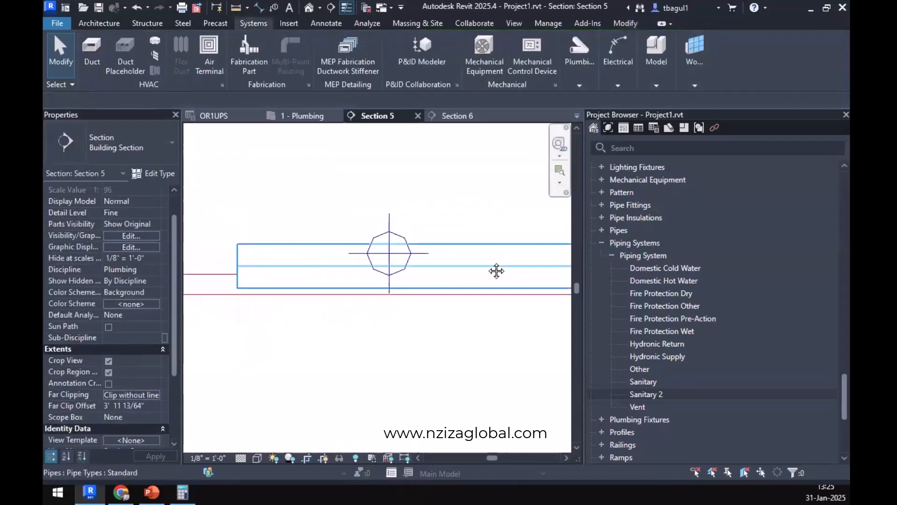
pyautogui.click(625, 23)
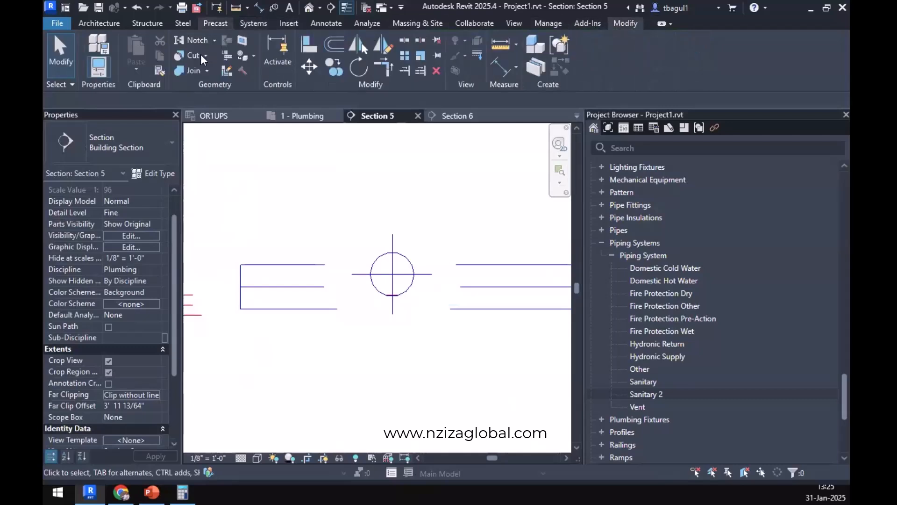
pyautogui.click(309, 45)
pyautogui.click(402, 276)
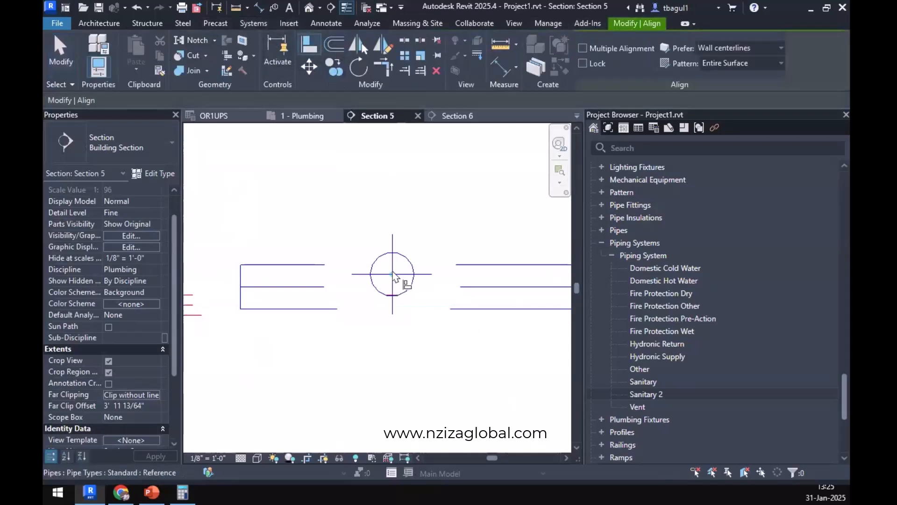
pyautogui.click(304, 287)
pyautogui.press('Escape')
pyautogui.press('Escape')
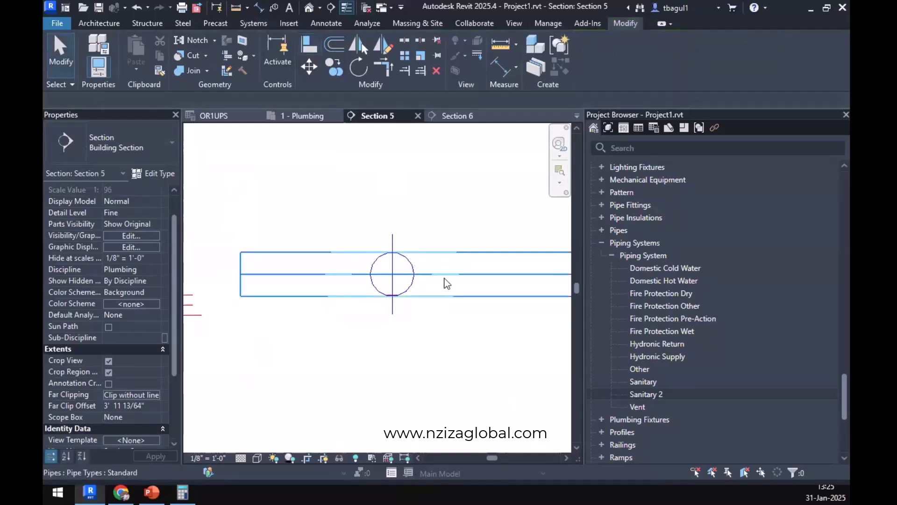
# Pull the north end of the 1 1/4" cold water branch back onto the corridor cold water main to connect them.
pyautogui.scroll(-3, 440, 279)
pyautogui.click(381, 269)
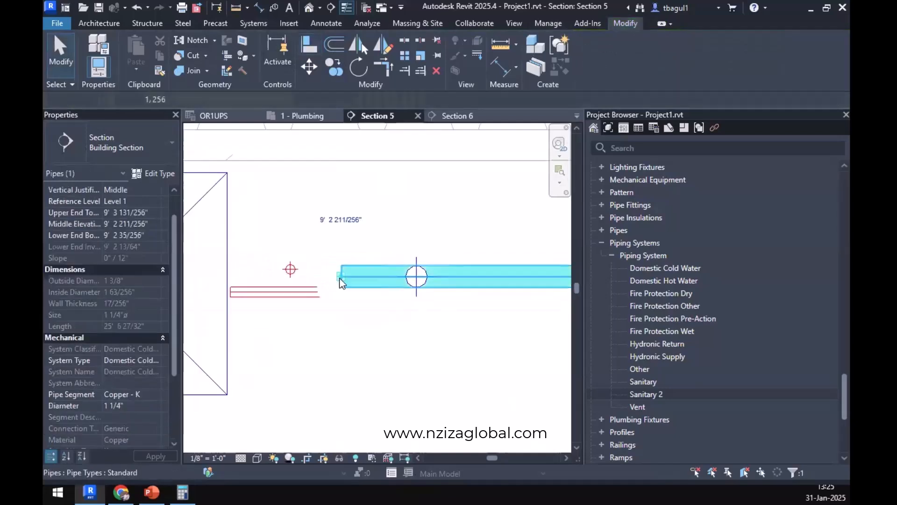
pyautogui.moveTo(341, 277); pyautogui.dragTo(417, 277)
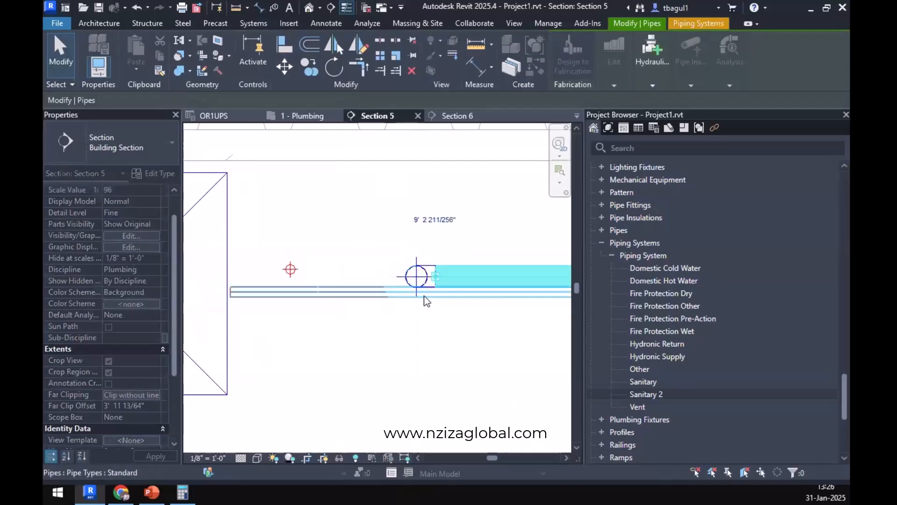
# Move the Section 5 line east in the plumbing plan to between the cold and hot water branches, and reopen its view.
pyautogui.click(299, 116)
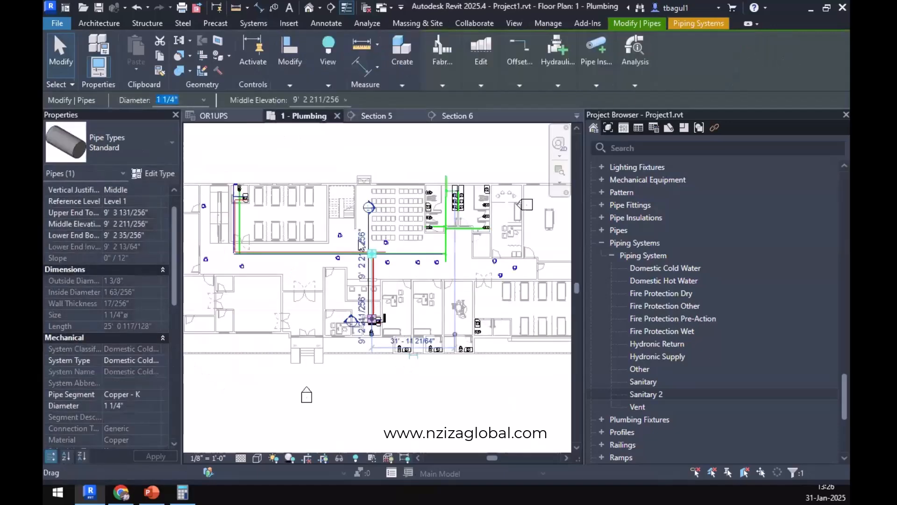
pyautogui.scroll(7, 374, 241)
pyautogui.click(470, 410)
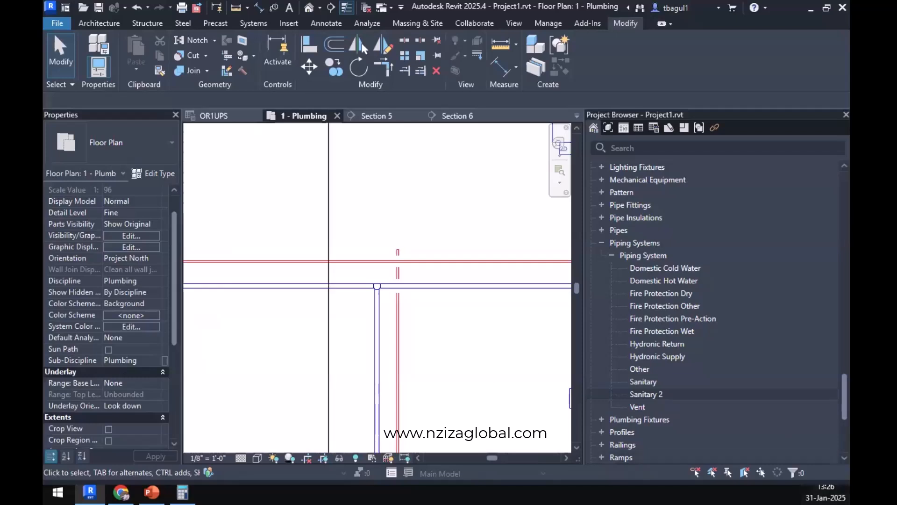
pyautogui.click(329, 246)
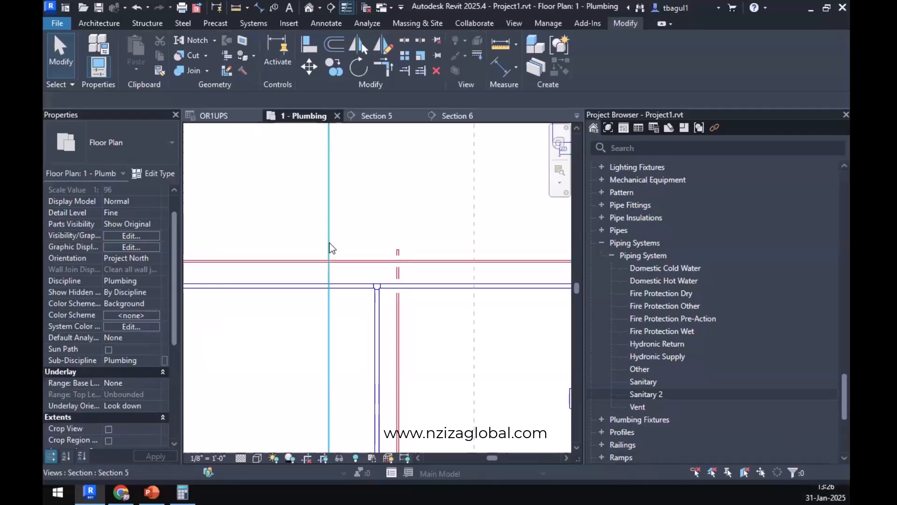
pyautogui.moveTo(367, 251); pyautogui.dragTo(386, 252)
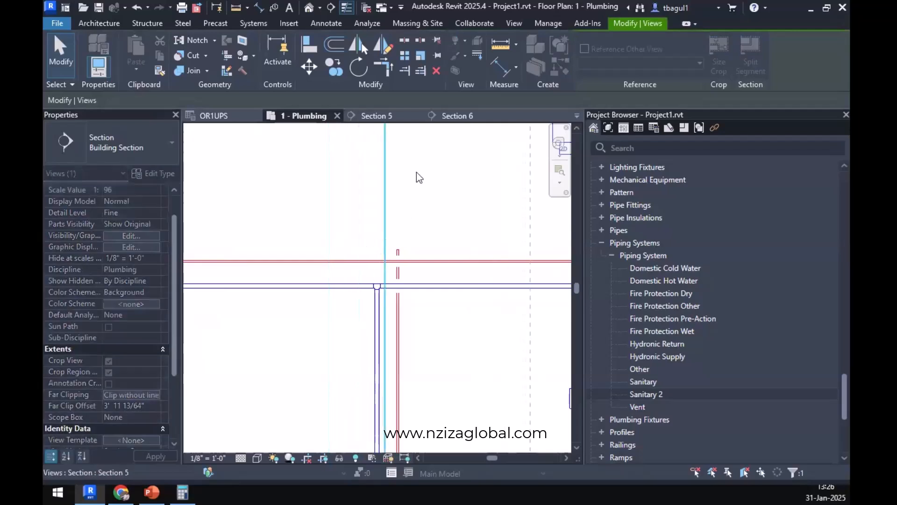
pyautogui.click(458, 117)
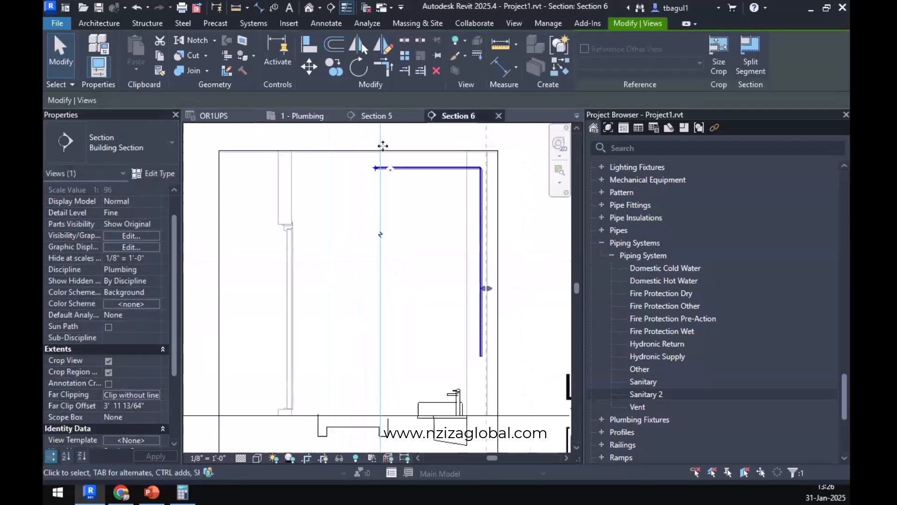
pyautogui.click(392, 116)
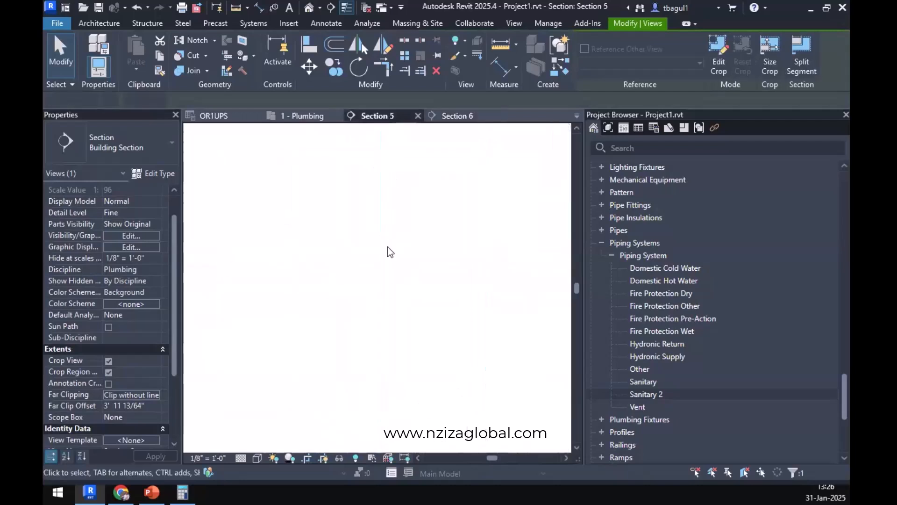
# Try to pull the hot water branch's north end back towards the cold water main, then undo it.
pyautogui.scroll(3, 311, 272)
pyautogui.click(335, 304)
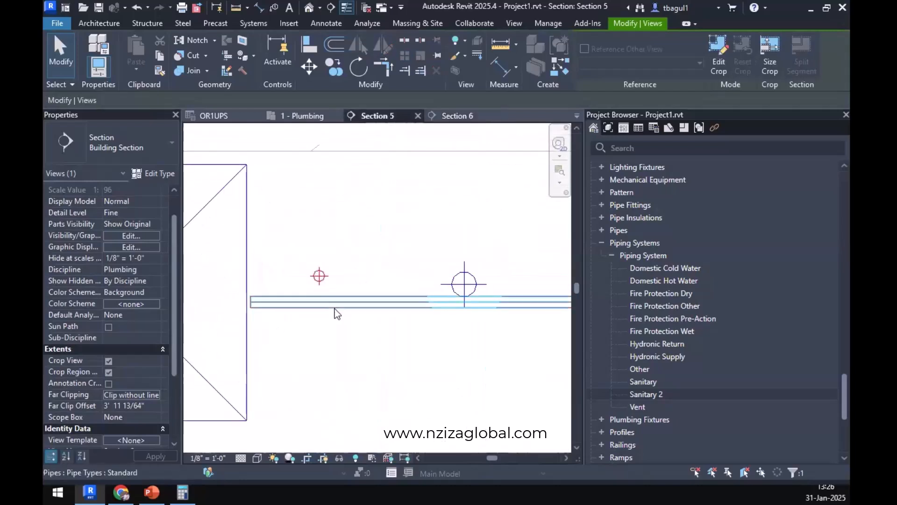
pyautogui.moveTo(292, 301); pyautogui.dragTo(461, 306)
pyautogui.hotkey('ctrl', 'z')
pyautogui.scroll(-3, 407, 288)
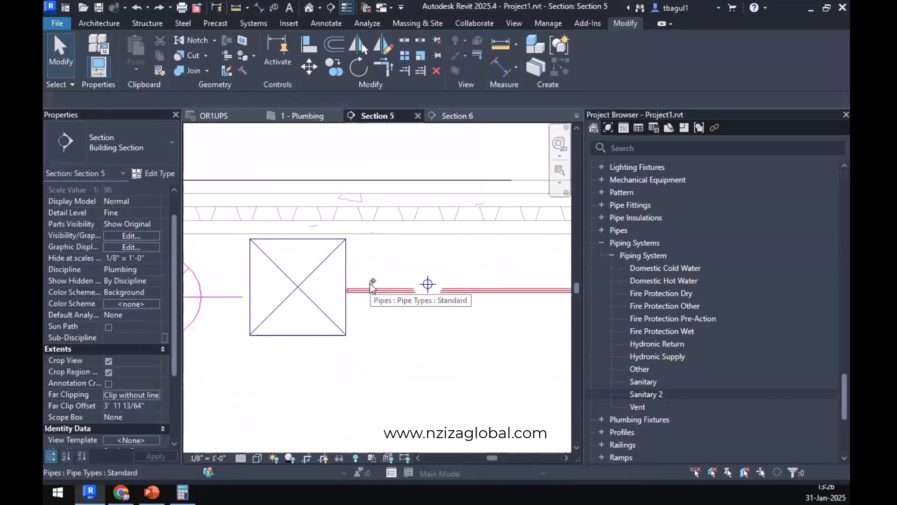
# Shorten the hot water branch to about 26'-3 7/16", ending south of the cold main, and raise a 1/2" pipe from its end to 9'-7 55/64".
pyautogui.click(355, 298)
pyautogui.moveTo(348, 290); pyautogui.dragTo(457, 292)
pyautogui.rightClick(457, 291)
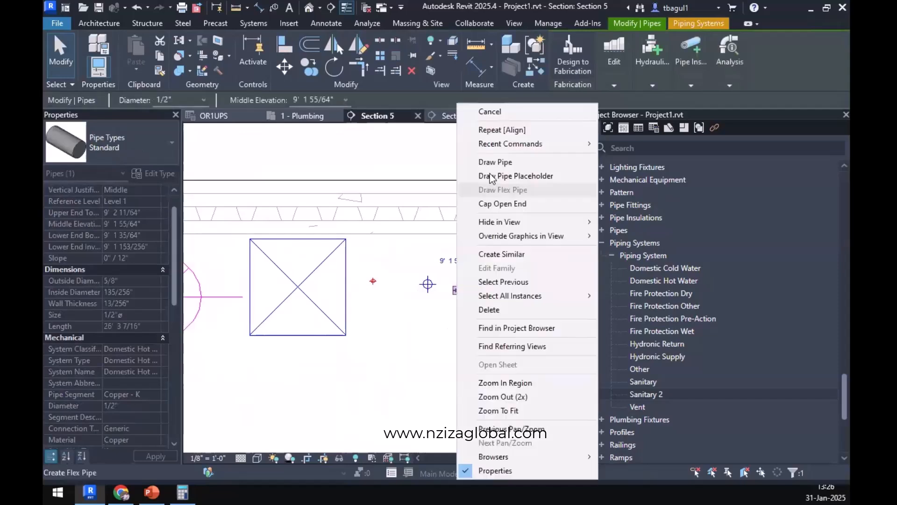
pyautogui.click(495, 163)
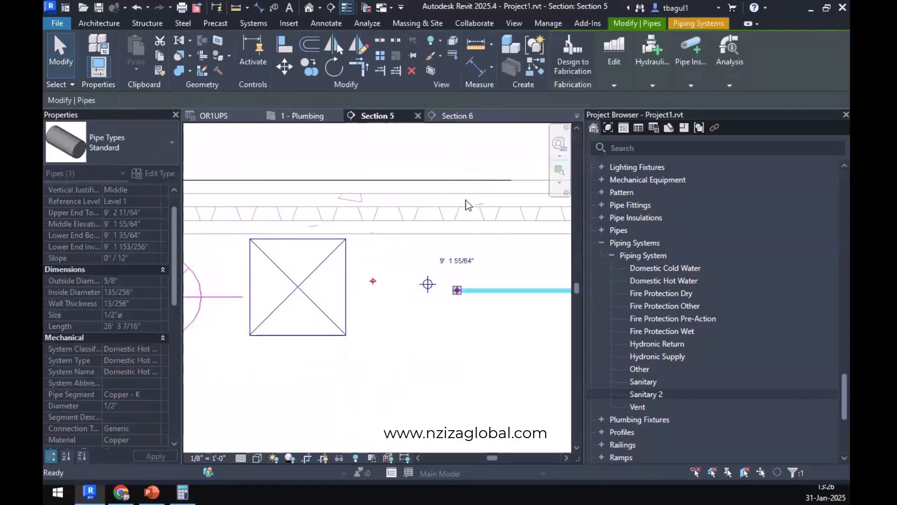
pyautogui.click(456, 251)
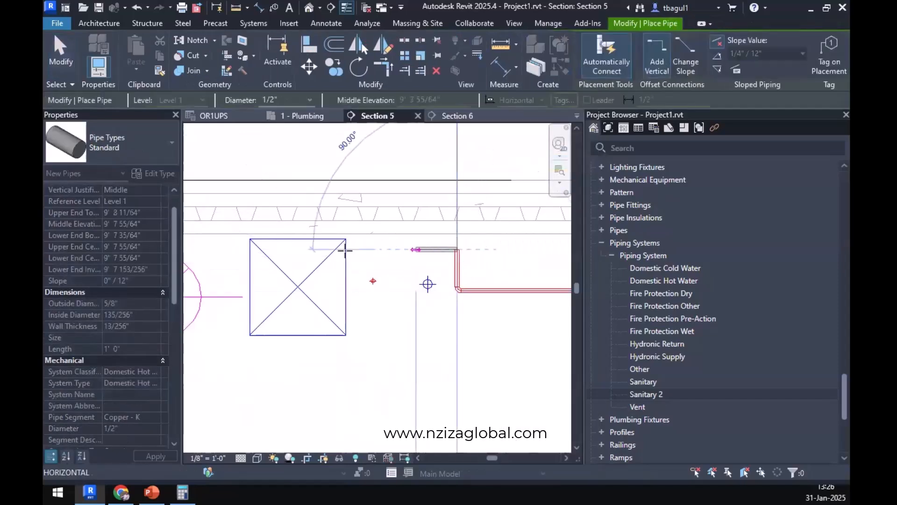
# Run the 1/2" hot water pipe north over the cold water main and down onto the hot water main, and return to the plumbing plan.
pyautogui.scroll(5, 370, 257)
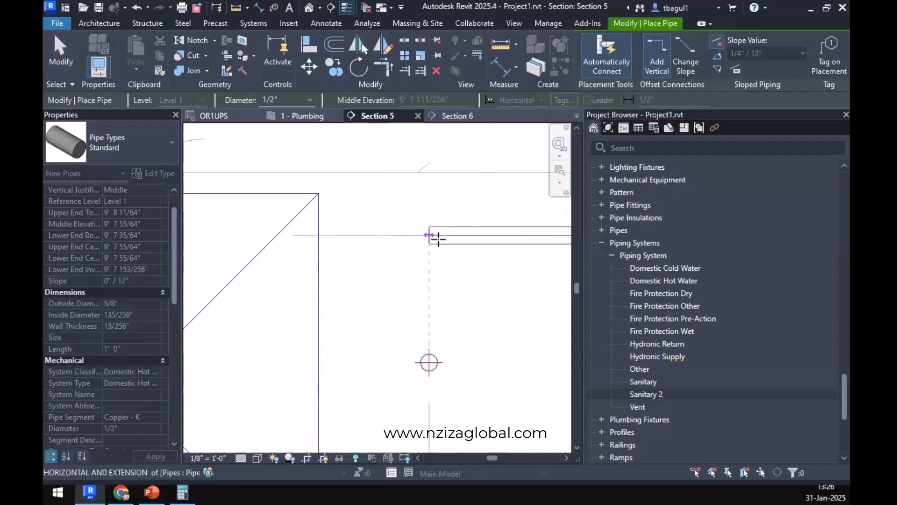
pyautogui.click(430, 236)
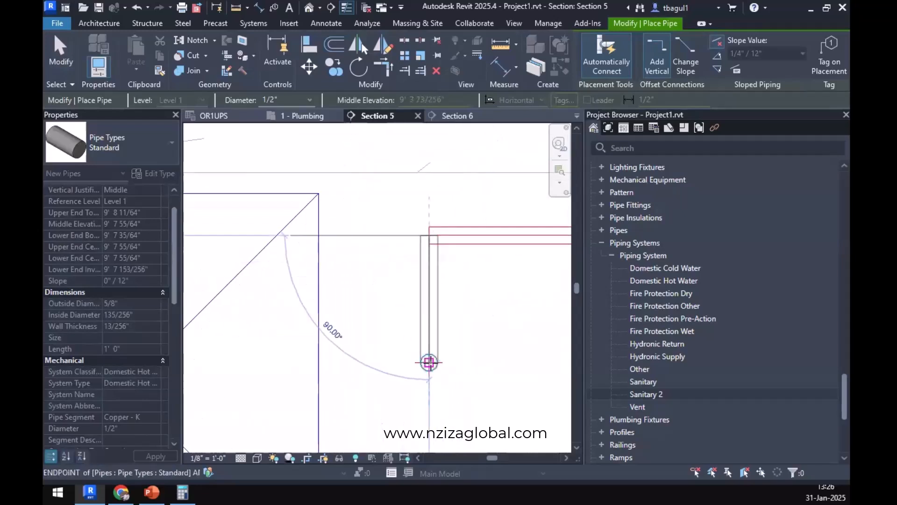
pyautogui.click(429, 363)
pyautogui.press('Escape')
pyautogui.press('Escape')
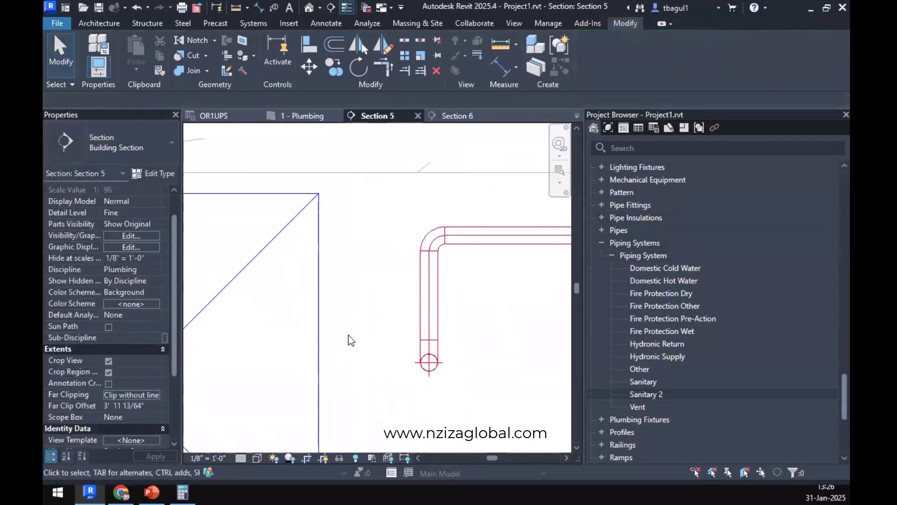
pyautogui.scroll(-5, 349, 334)
pyautogui.click(296, 116)
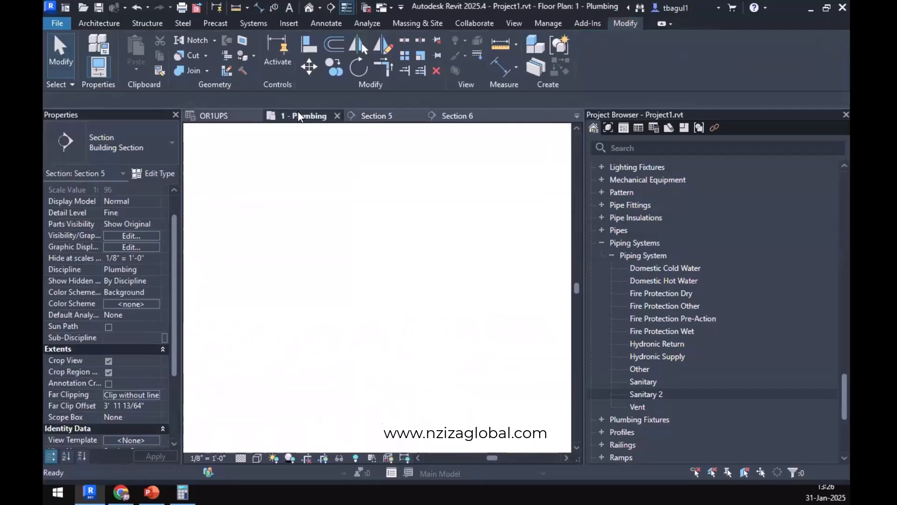